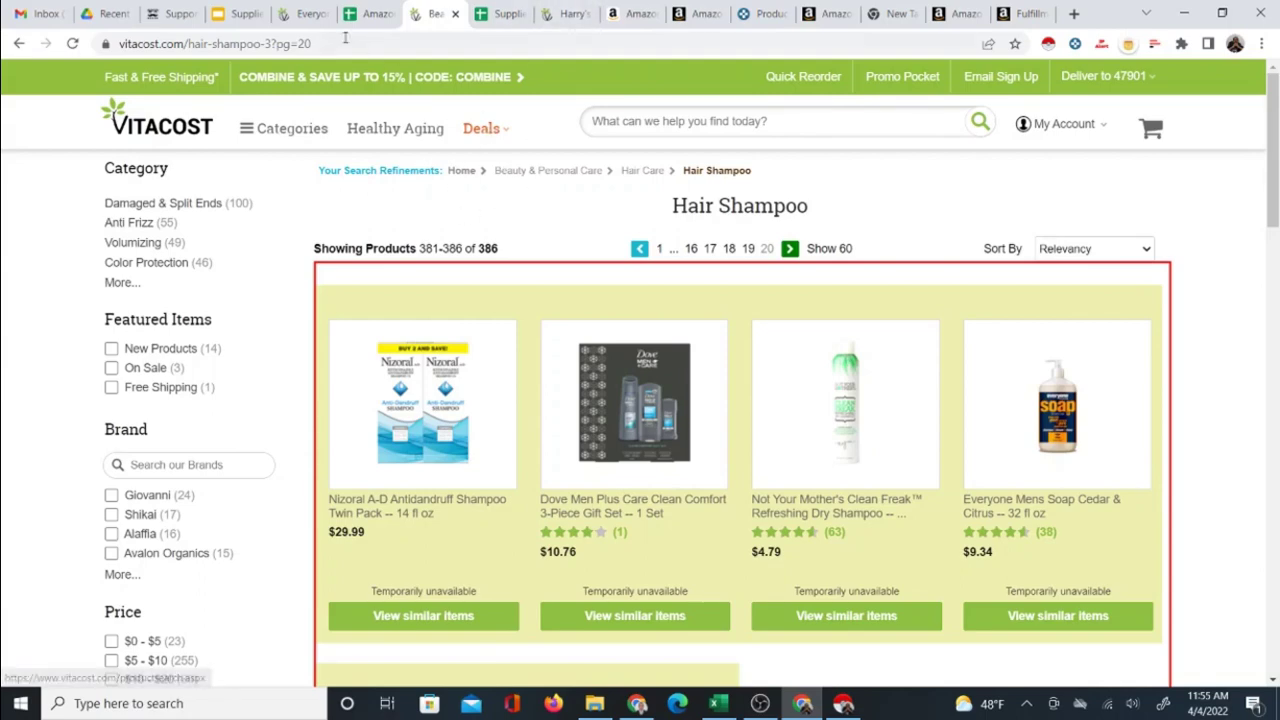
- View the supplier research slides, switch to the Vitacost home page and close its categories sidebar
{"action": "left_click", "coordinate": [230, 14]}
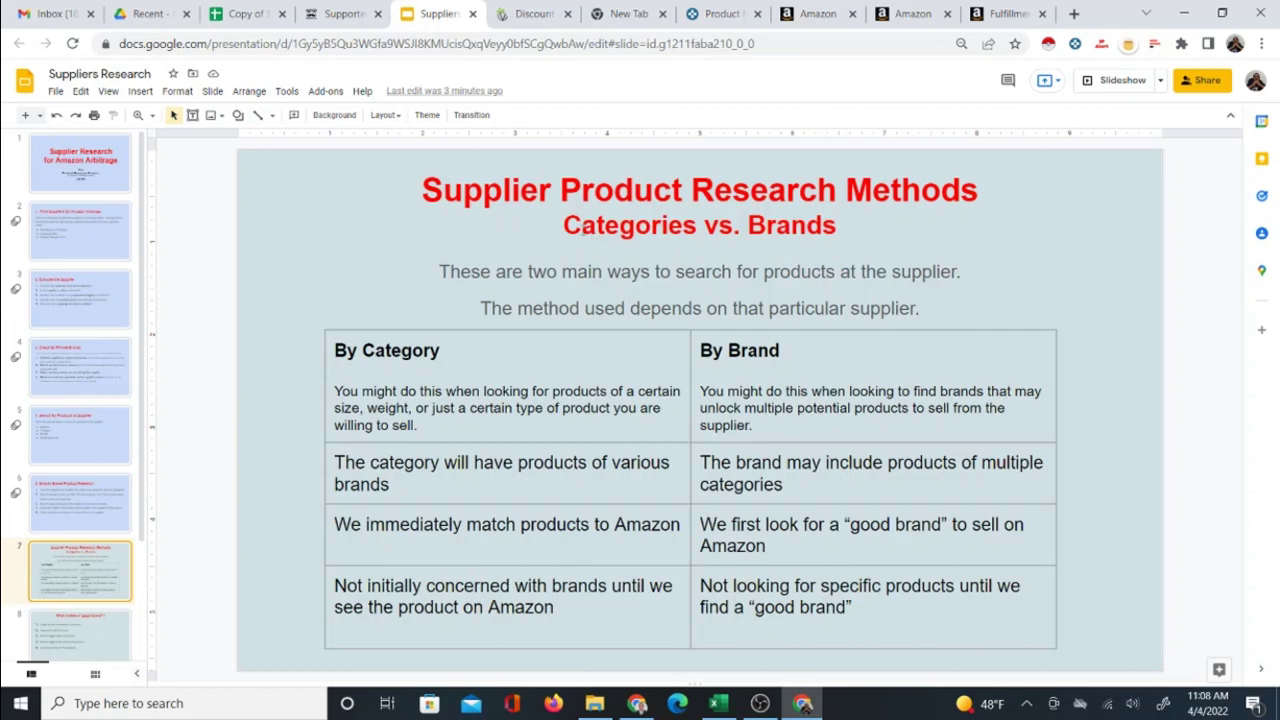
{"action": "left_click", "coordinate": [527, 15]}
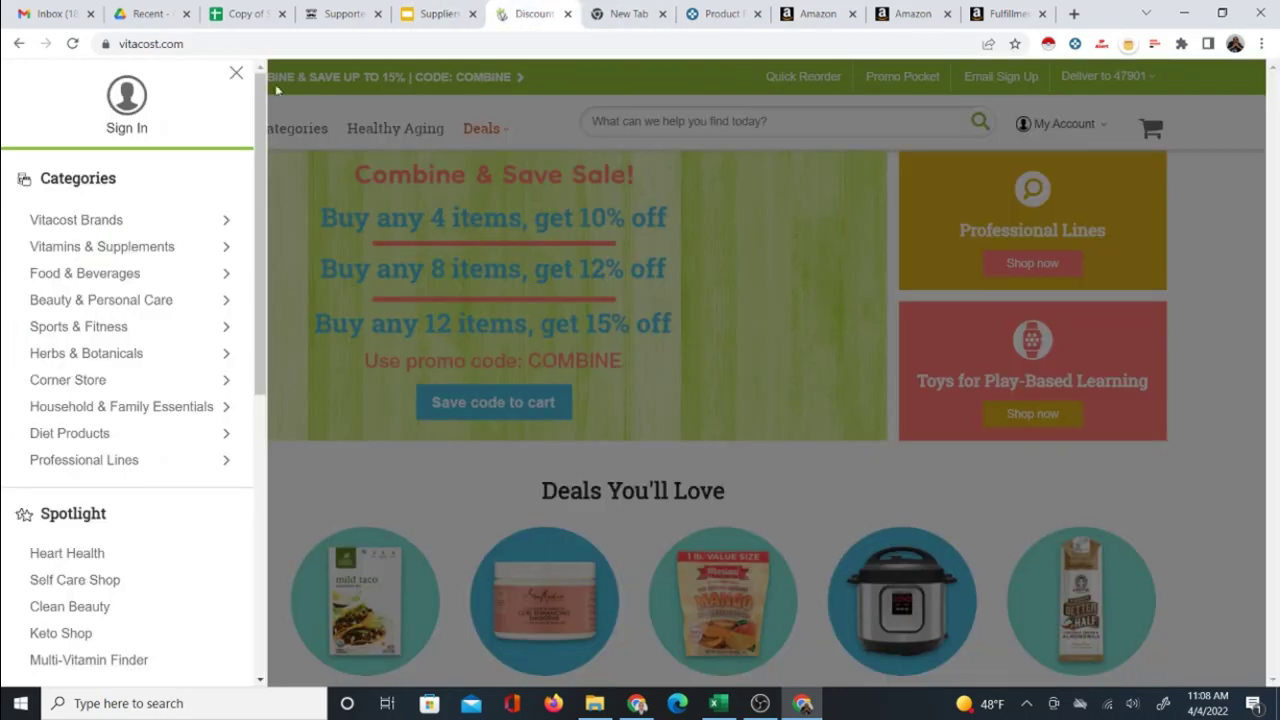
{"action": "left_click", "coordinate": [236, 74]}
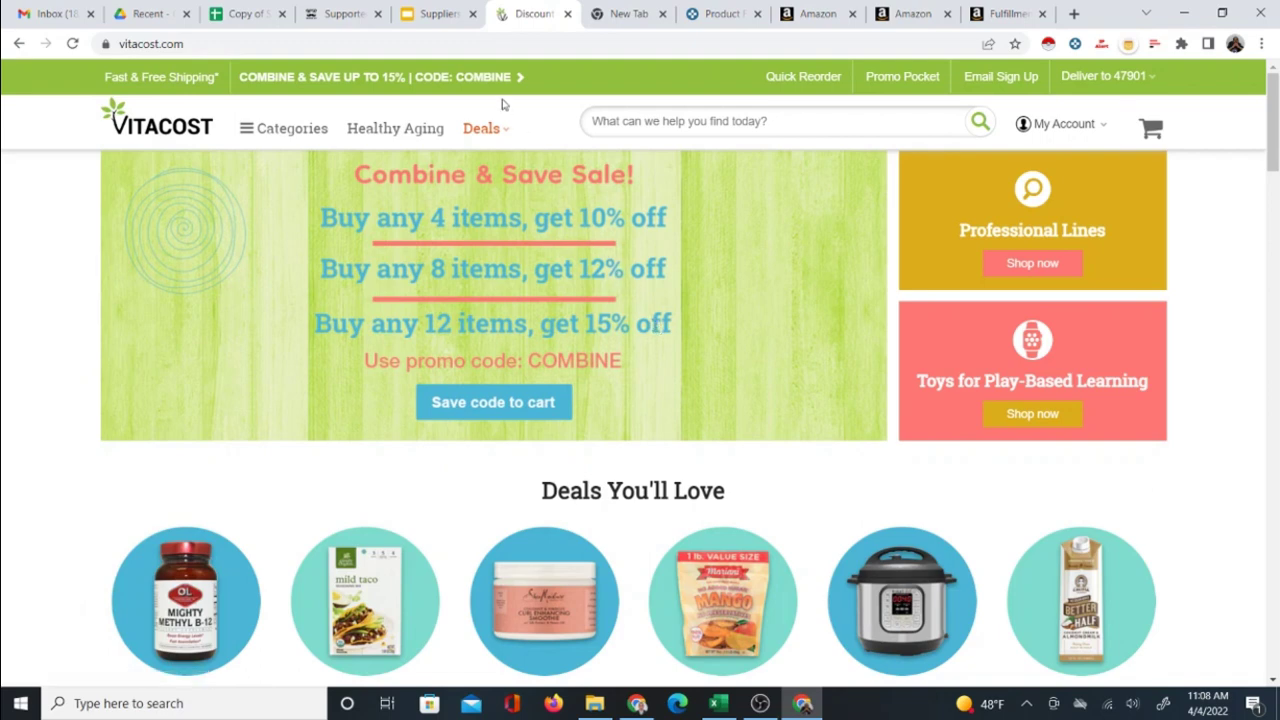
- Return to the Supplier Product Research Methods slide and highlight "By Category", "By Brand" and "multiple potential products to sell from the supplier."
{"action": "left_click", "coordinate": [432, 18]}
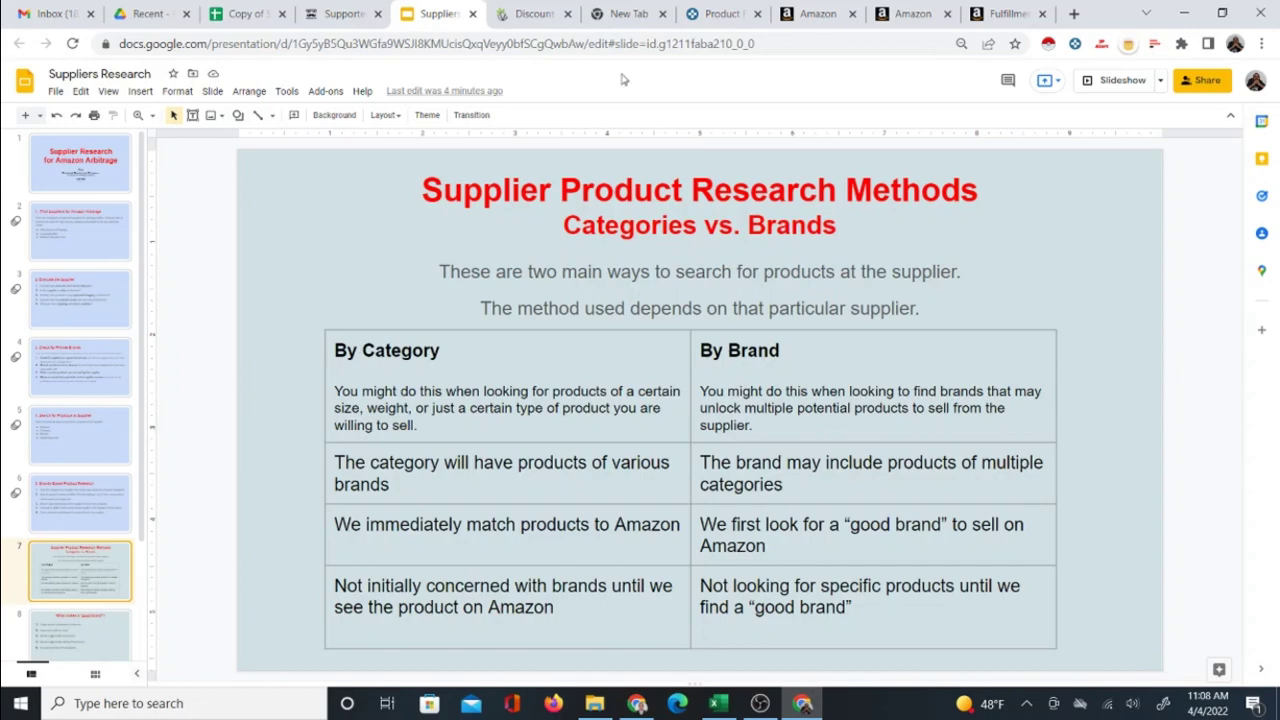
{"action": "left_click", "coordinate": [505, 20]}
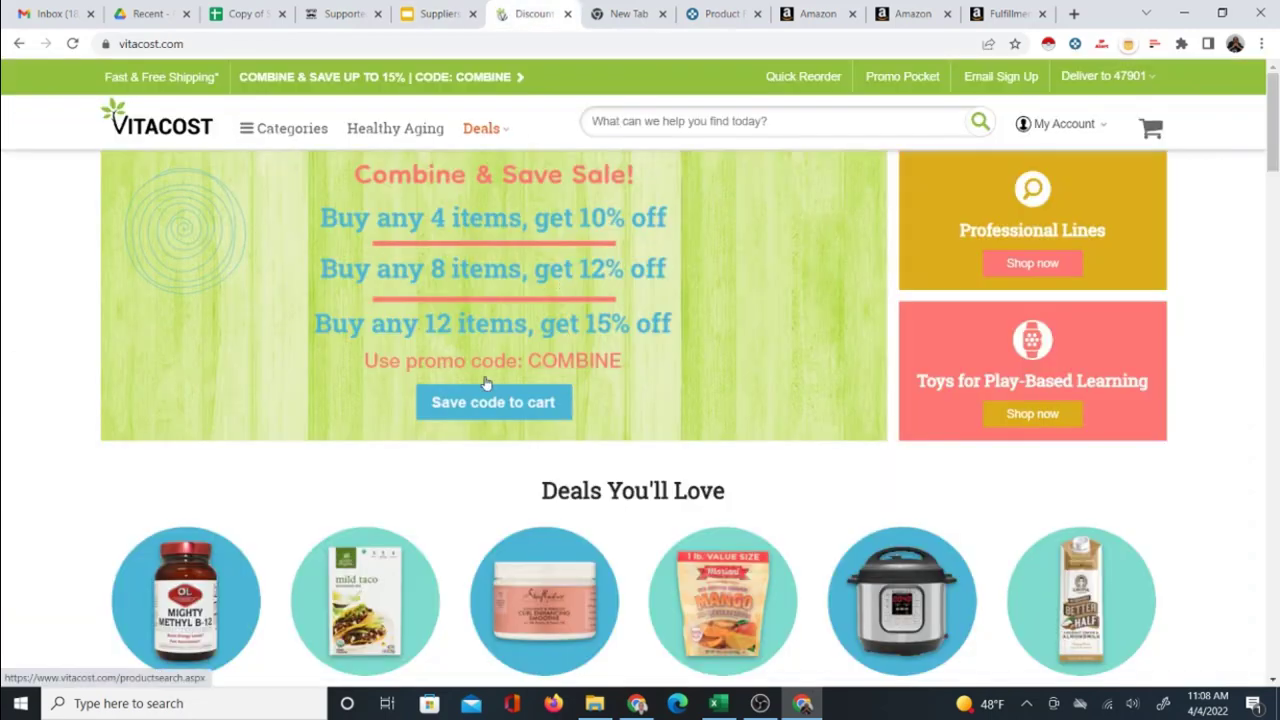
{"action": "left_click", "coordinate": [805, 15]}
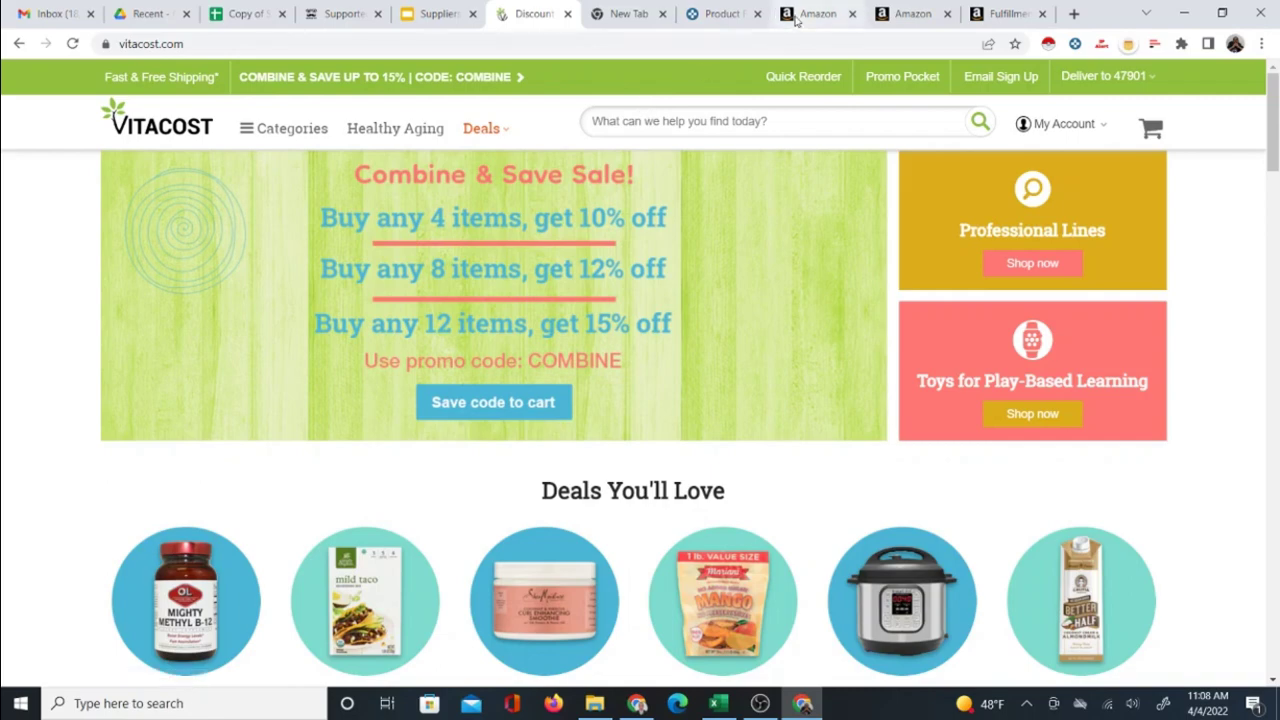
{"action": "left_click", "coordinate": [424, 14]}
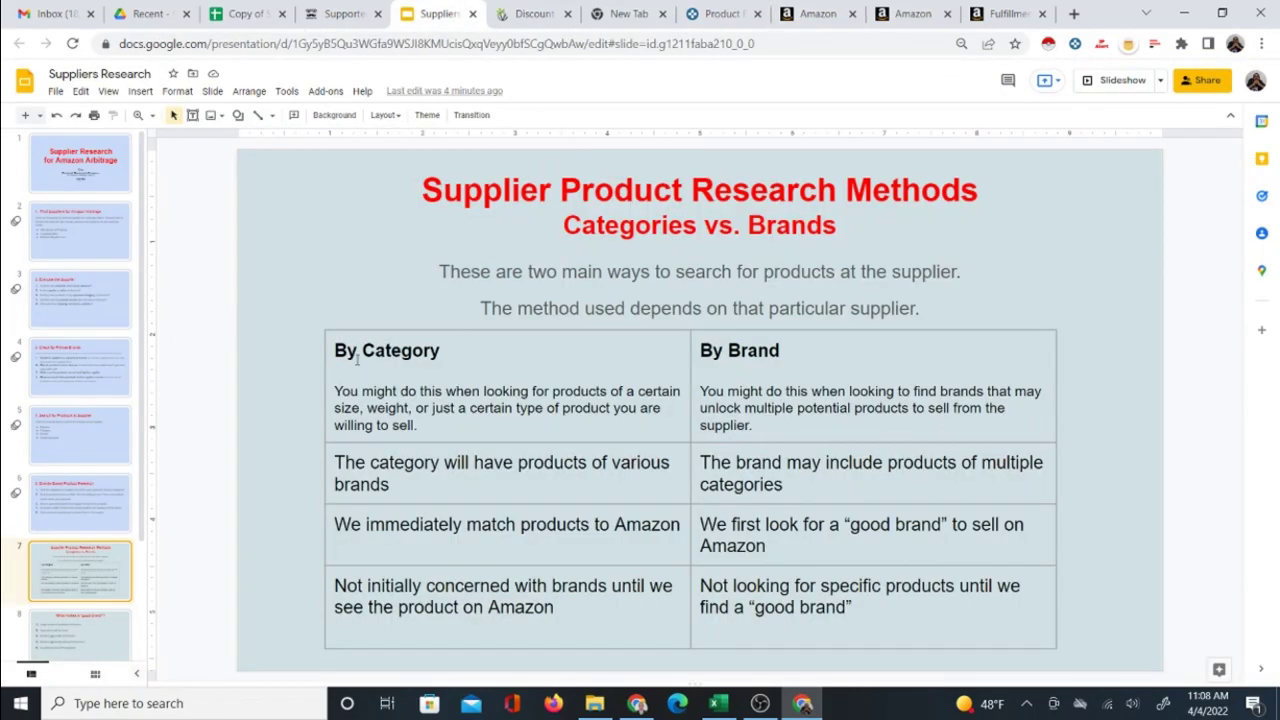
{"action": "left_click_drag", "start_coordinate": [335, 350], "coordinate": [447, 359]}
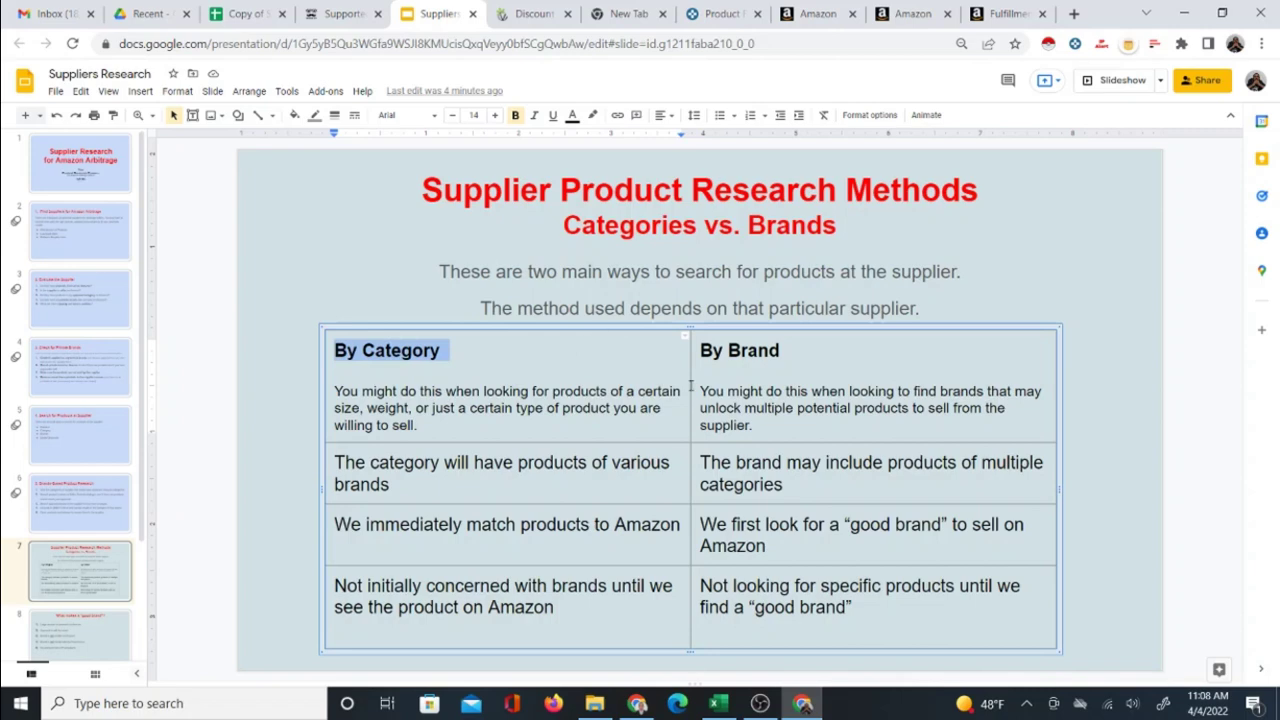
{"action": "left_click_drag", "start_coordinate": [700, 350], "coordinate": [788, 362]}
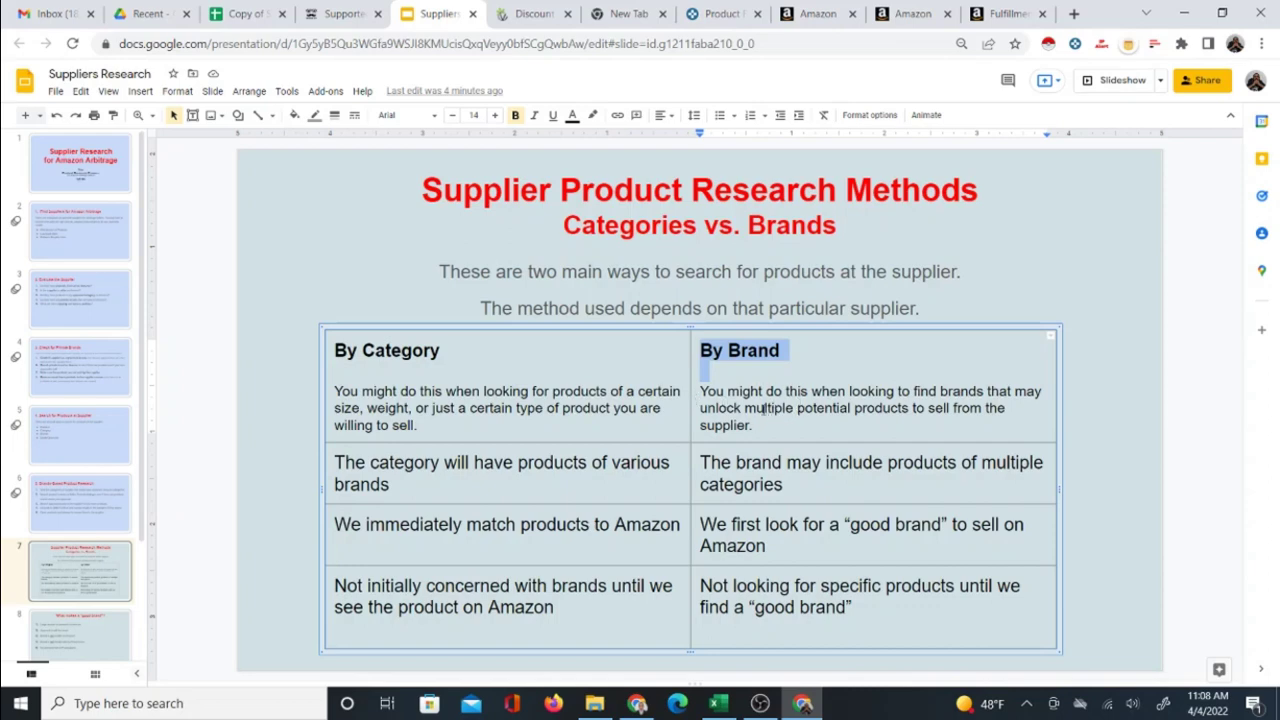
{"action": "mouse_move", "coordinate": [757, 428]}
{"action": "left_mouse_down"}
{"action": "mouse_move", "coordinate": [699, 428]}
{"action": "mouse_move", "coordinate": [744, 412]}
{"action": "left_mouse_up"}
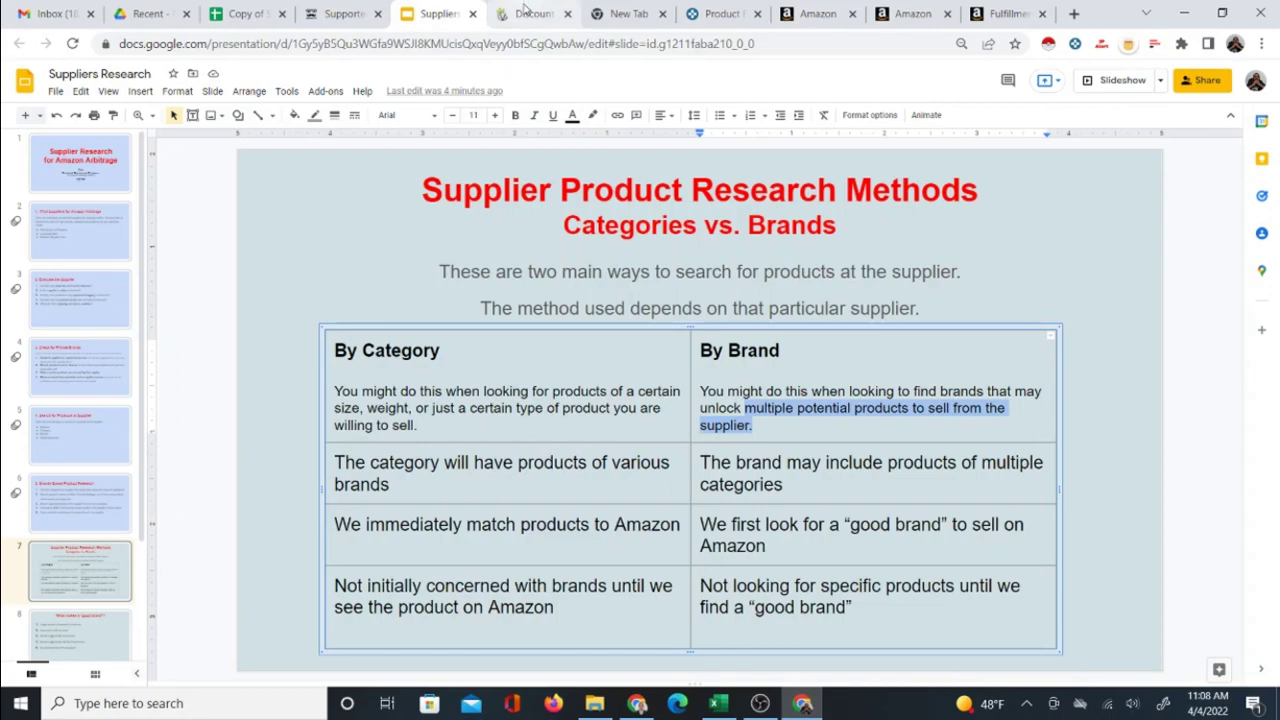
- Switch to the Vitacost site and open its Shop by Brand page from the footer links
{"action": "left_click", "coordinate": [524, 11]}
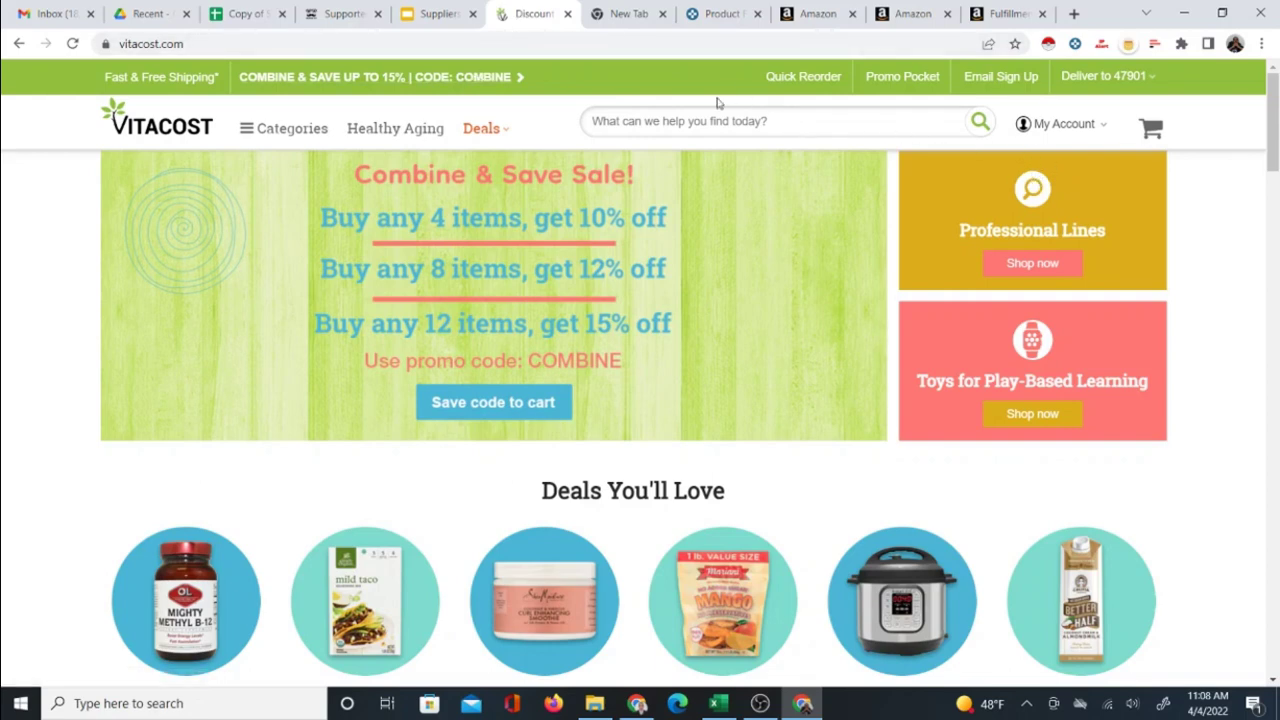
{"action": "left_click_drag", "start_coordinate": [1275, 110], "coordinate": [1275, 627]}
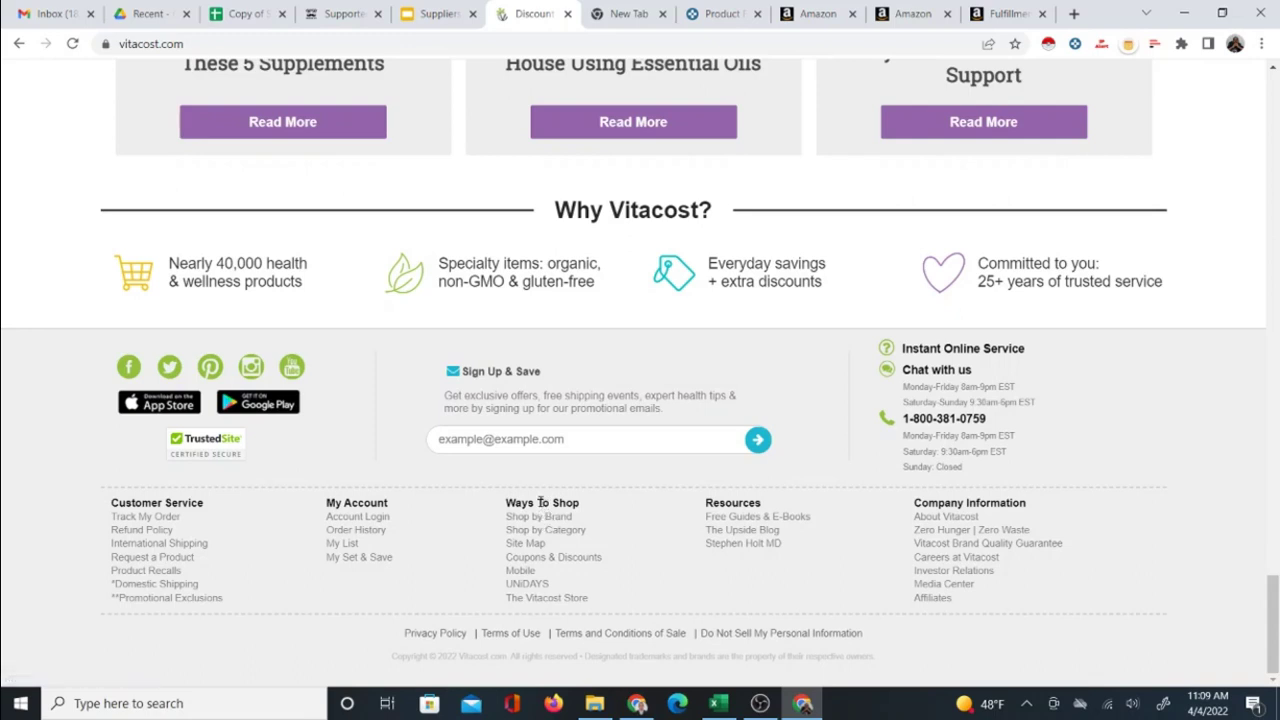
{"action": "left_click", "coordinate": [544, 518]}
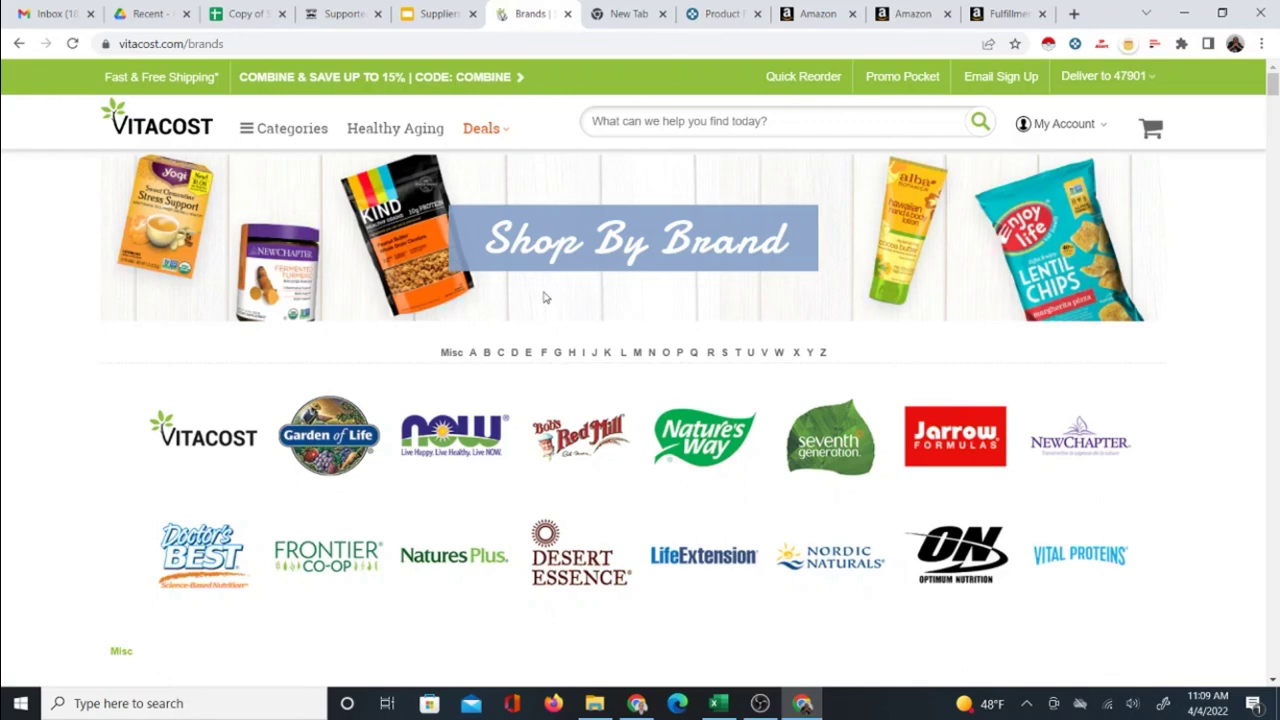
- Look over the site's category list, close it, and examine the brands on the Shop By Brand page
{"action": "left_click", "coordinate": [247, 131]}
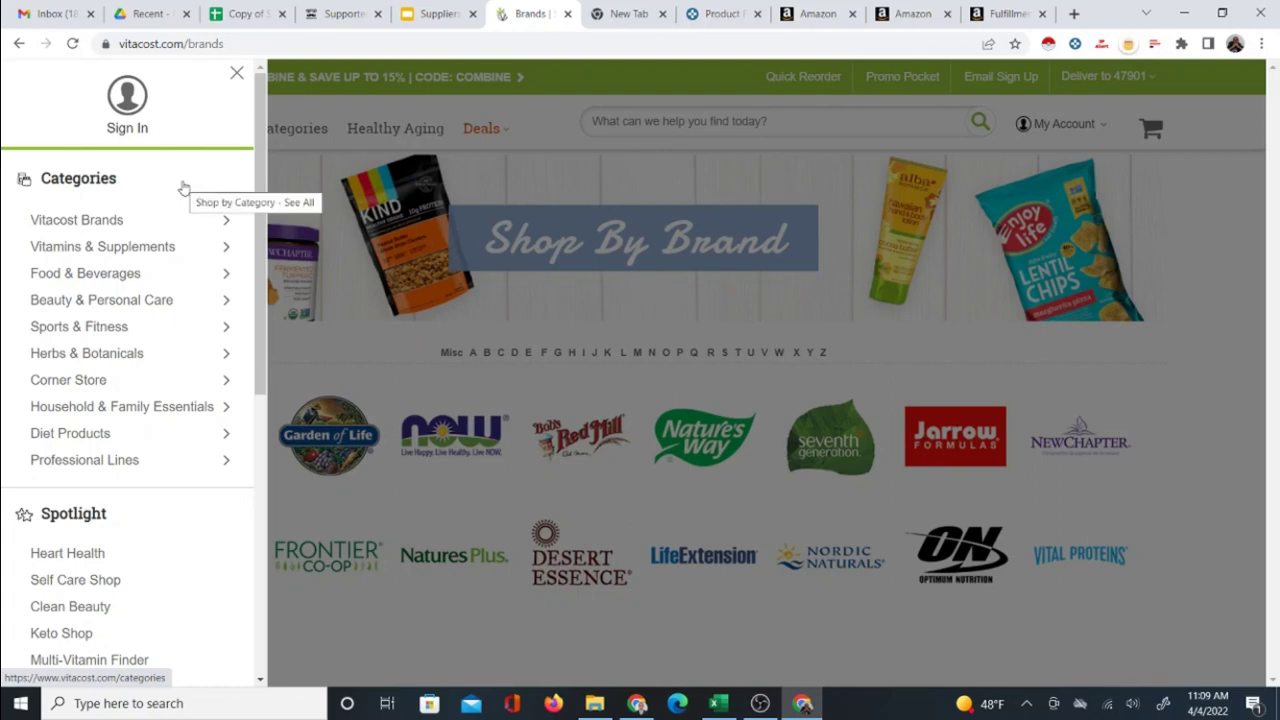
{"action": "left_click", "coordinate": [1218, 126]}
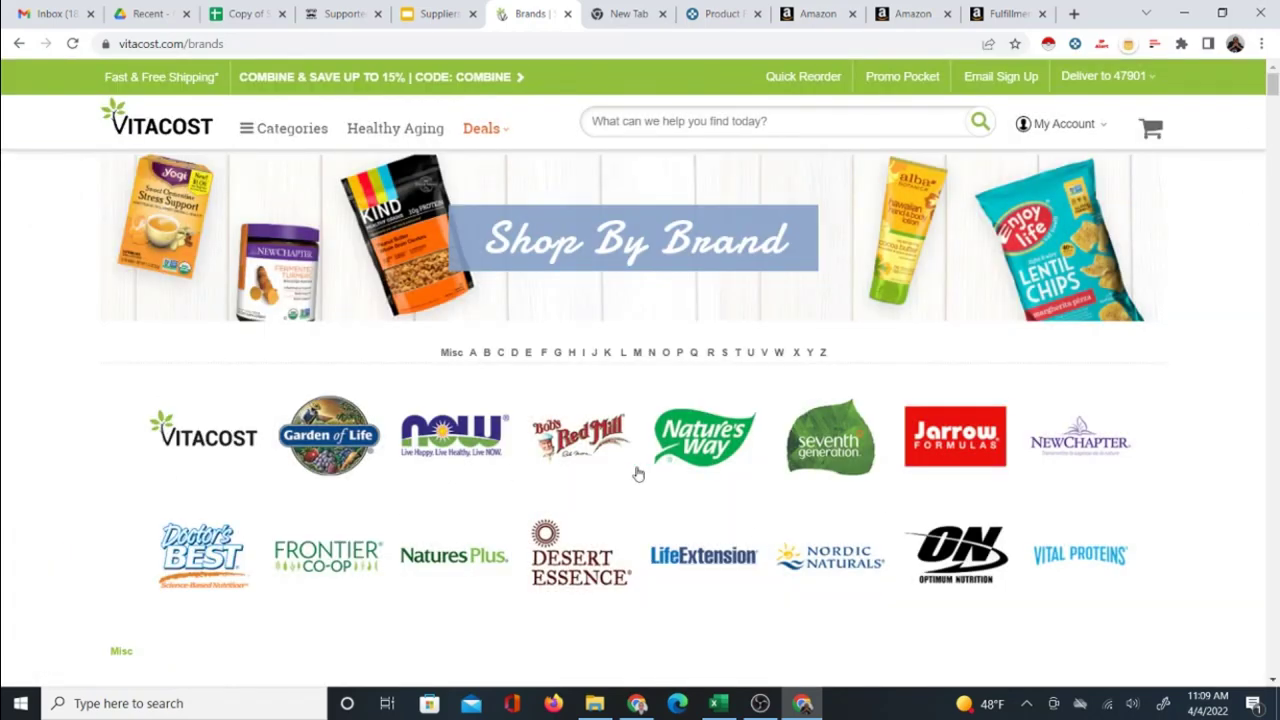
{"action": "scroll", "coordinate": [645, 500], "scroll_direction": "down", "scroll_amount": 1}
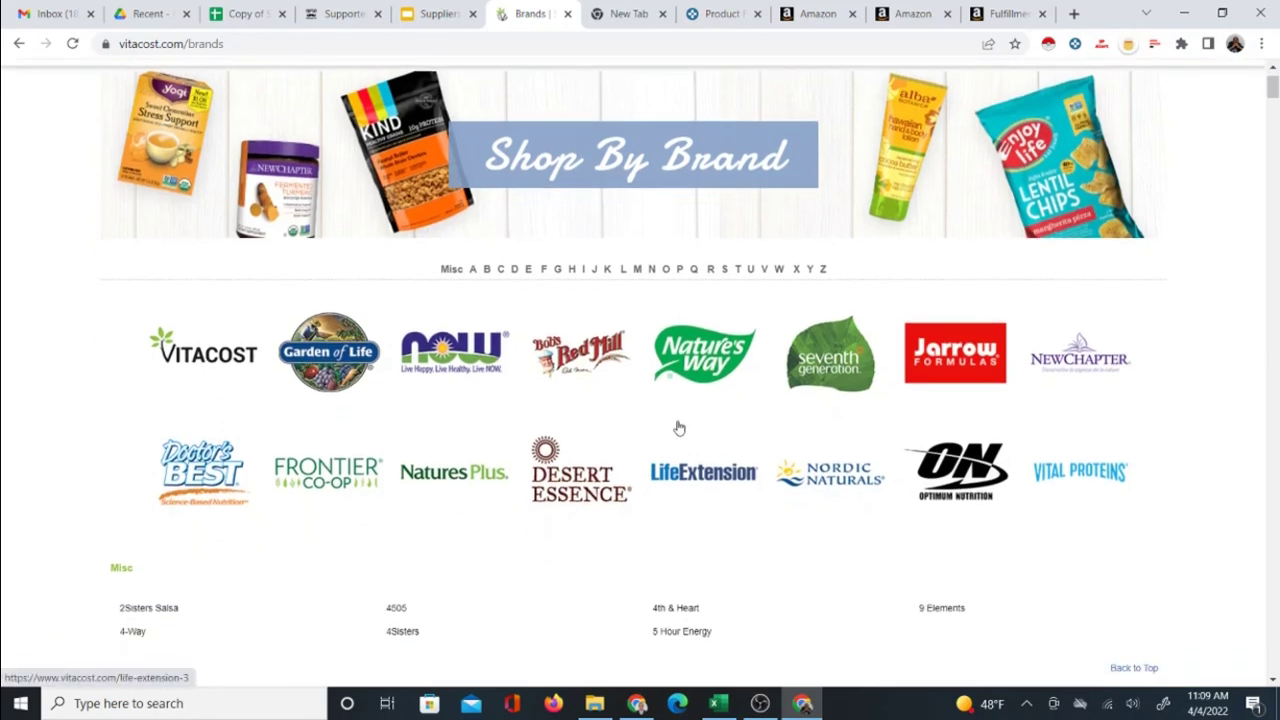
{"action": "scroll", "coordinate": [678, 428], "scroll_direction": "up", "scroll_amount": 1}
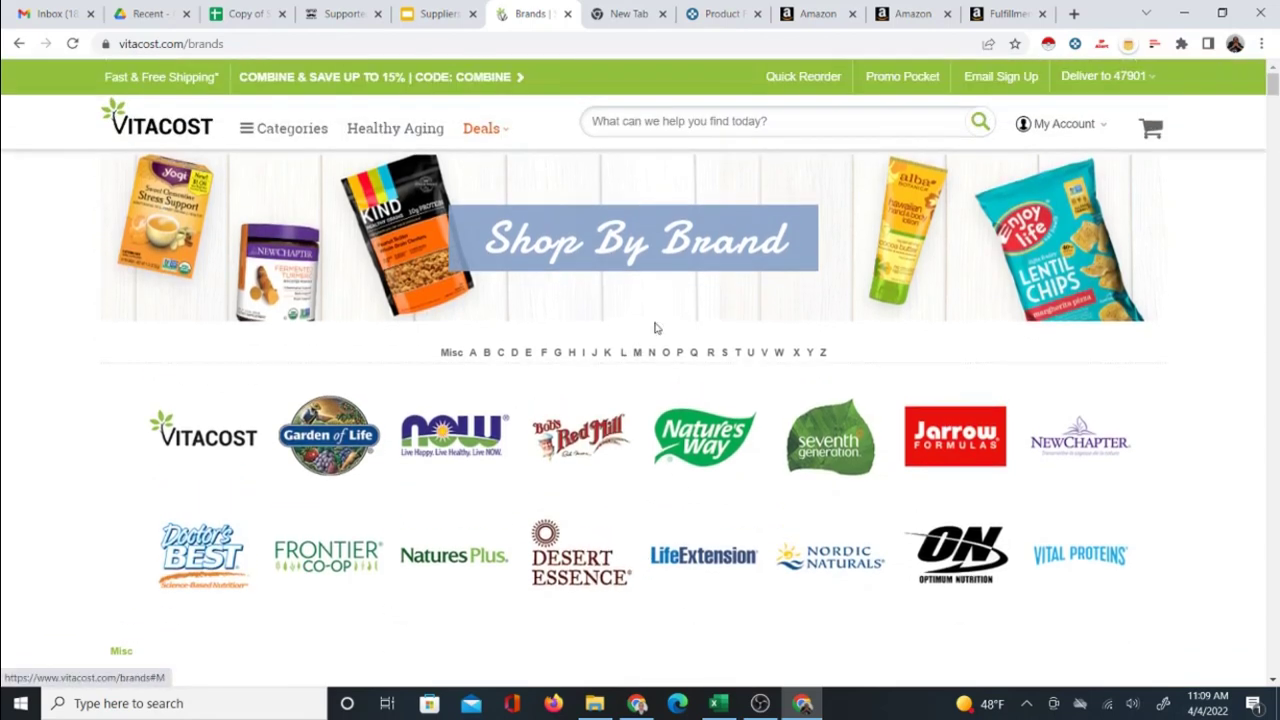
- Open the Shampoo category under Beauty & Personal Care and look over its first products
{"action": "left_click", "coordinate": [250, 130]}
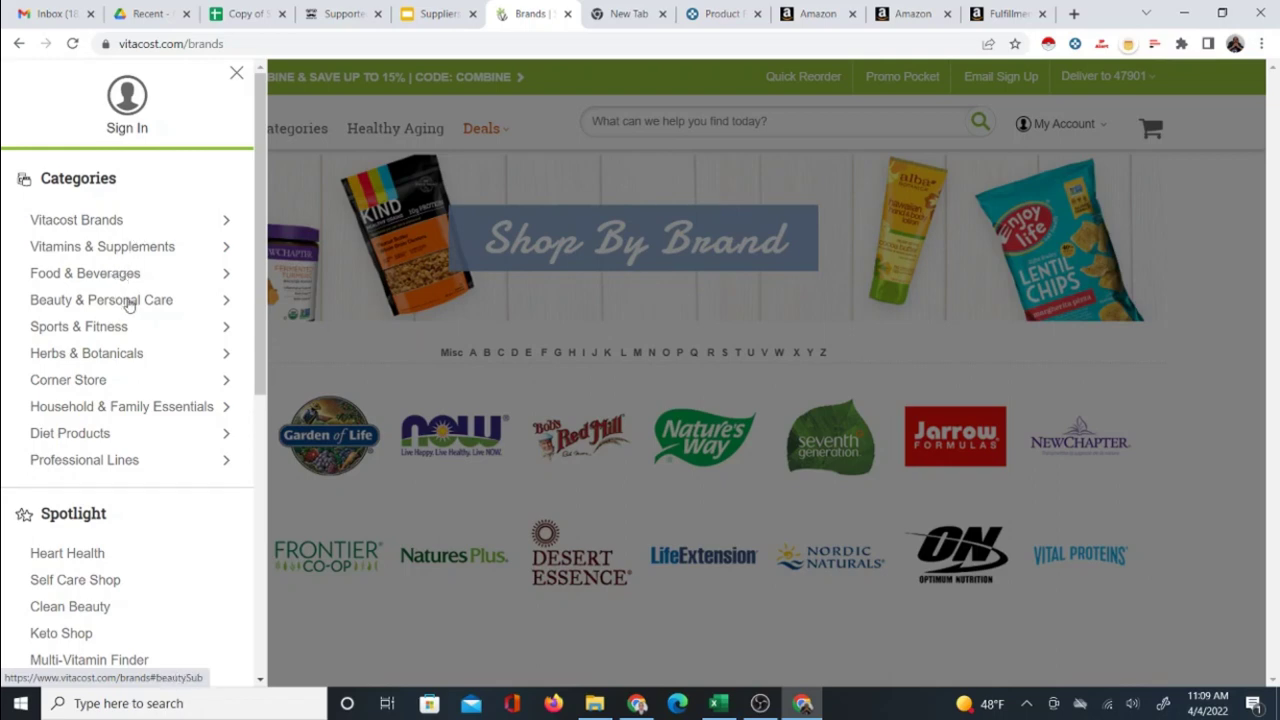
{"action": "left_click", "coordinate": [228, 310]}
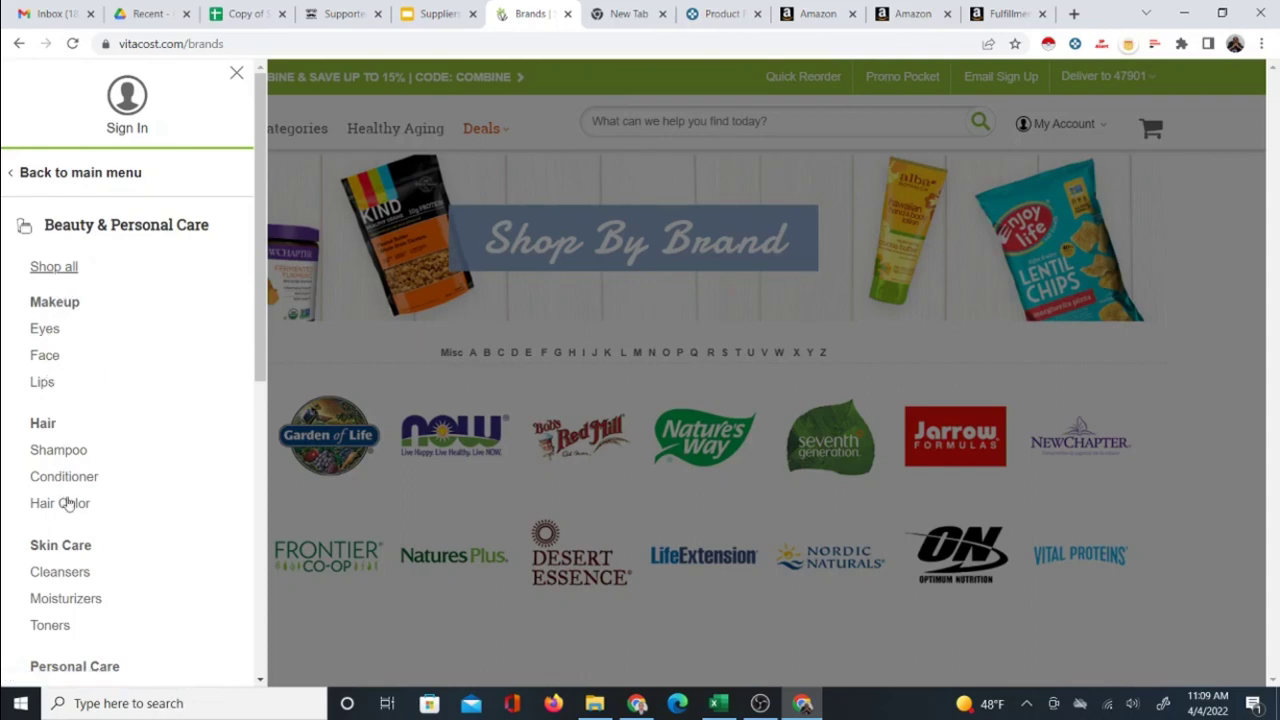
{"action": "left_click", "coordinate": [82, 455]}
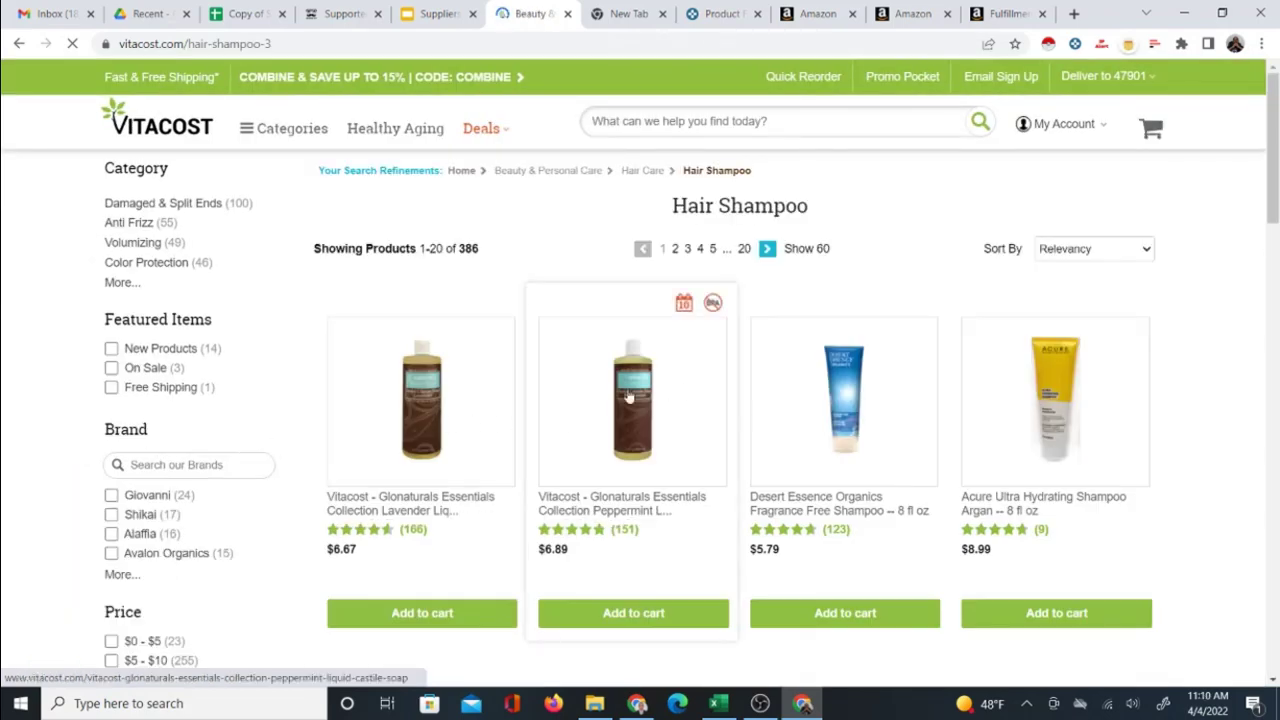
{"action": "mouse_move", "coordinate": [475, 310]}
{"action": "scroll", "coordinate": [820, 500], "scroll_direction": "down", "scroll_amount": 2}
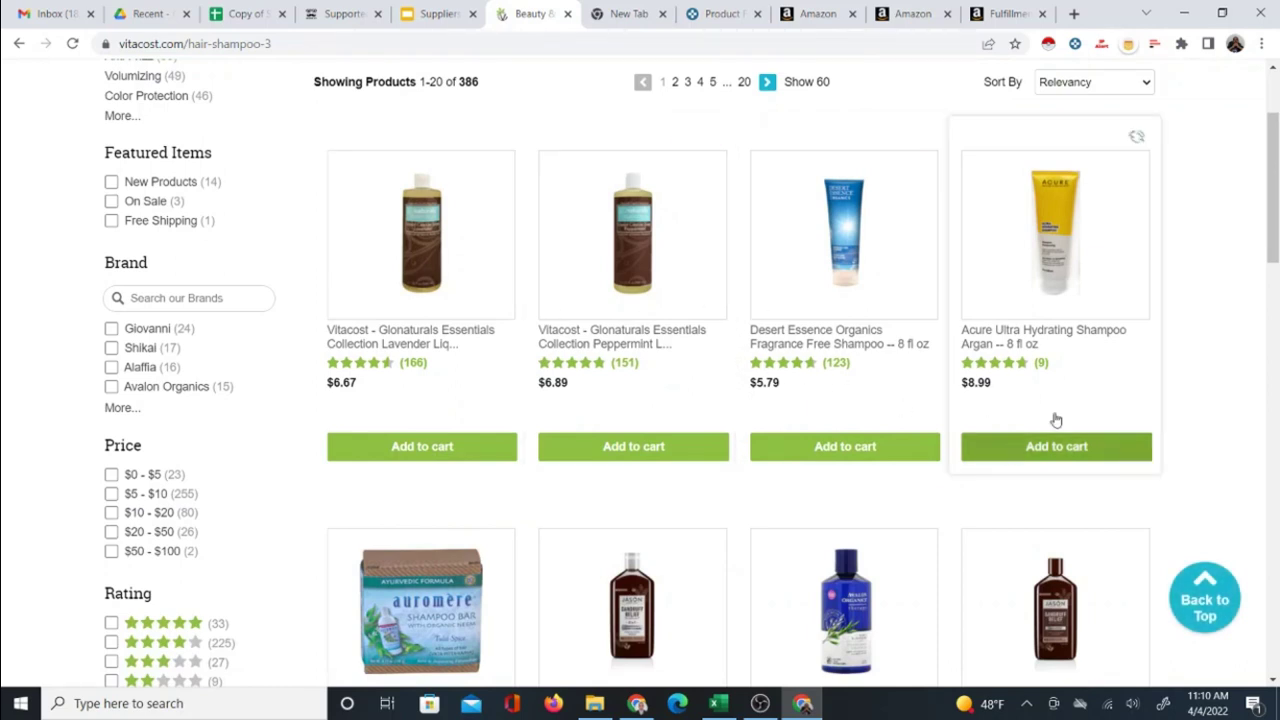
{"action": "scroll", "coordinate": [1054, 466], "scroll_direction": "down", "scroll_amount": 2}
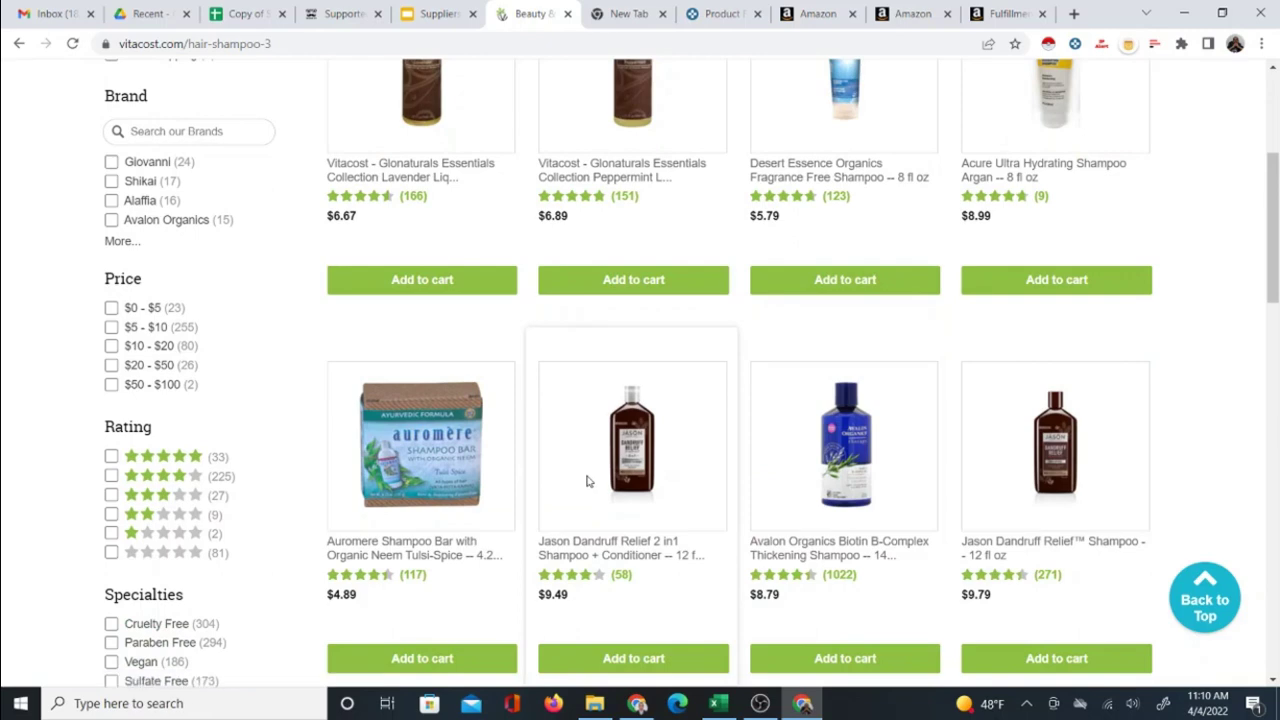
{"action": "scroll", "coordinate": [597, 480], "scroll_direction": "up", "scroll_amount": 2}
- Highlight "The category will have products of various brands" on the Google Slides comparison slide and return to the Vitacost shampoo list
{"action": "left_click", "coordinate": [430, 13]}
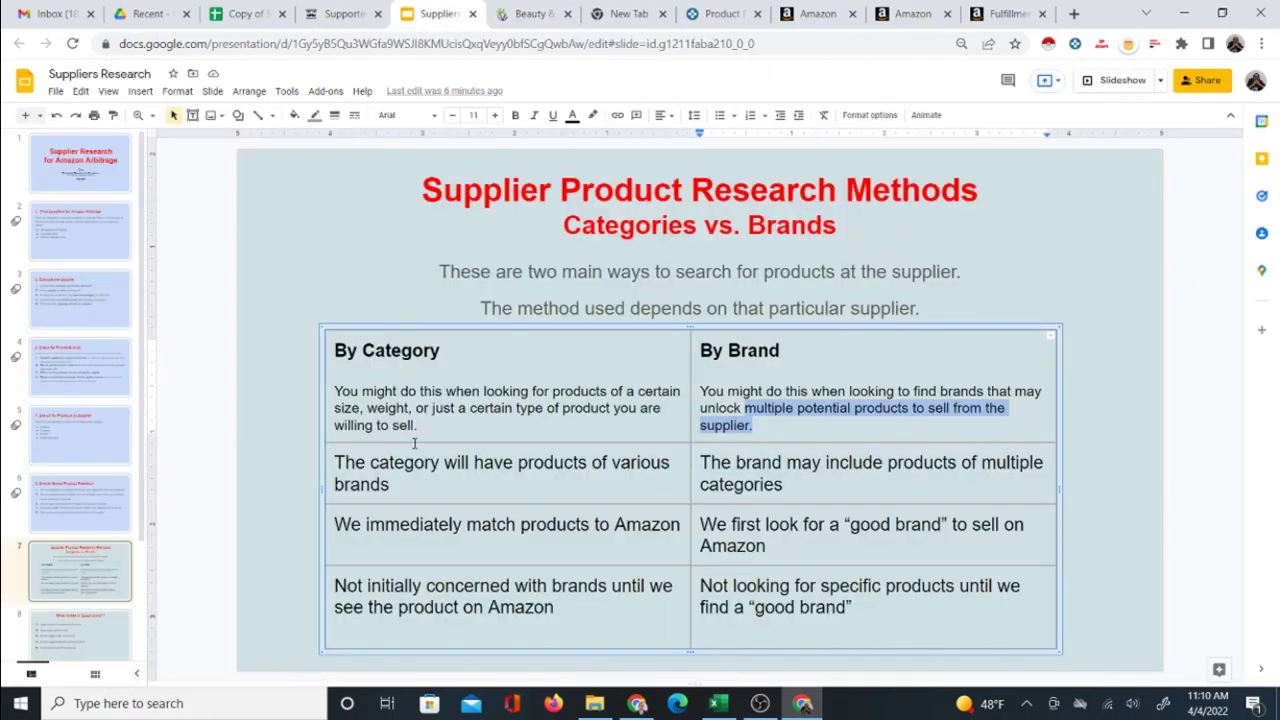
{"action": "left_click_drag", "start_coordinate": [335, 465], "coordinate": [449, 491]}
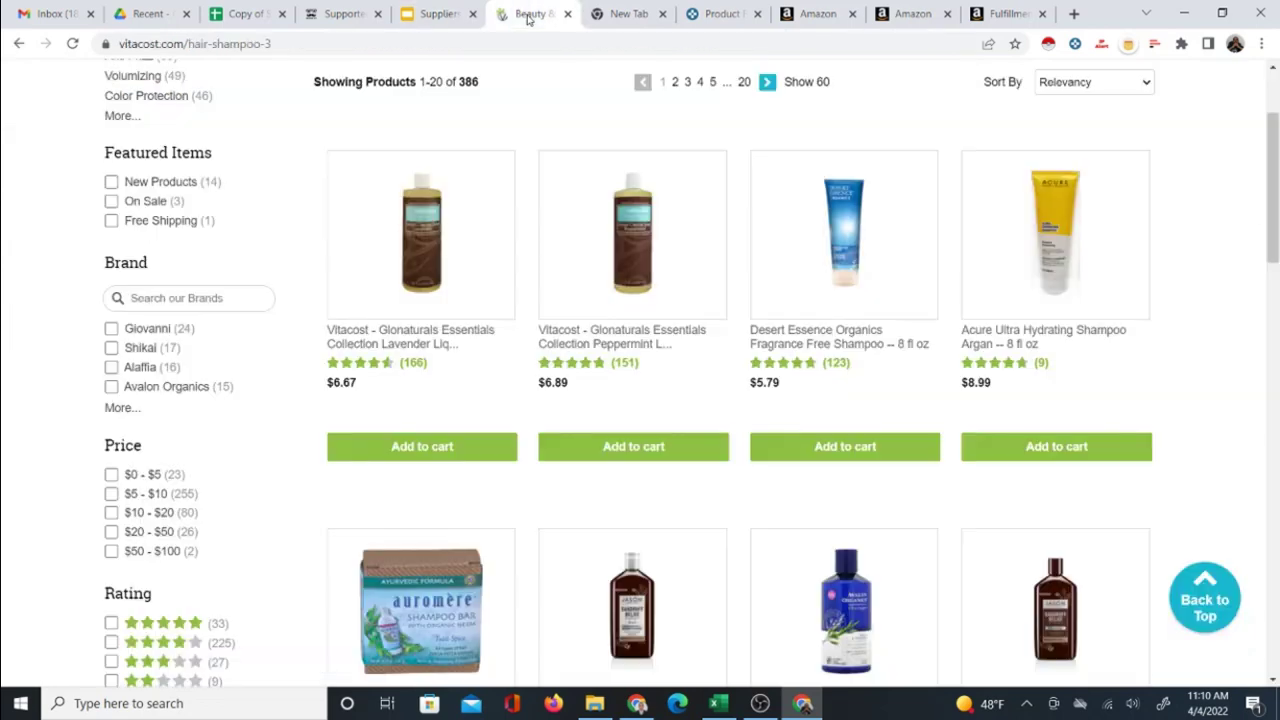
{"action": "left_click", "coordinate": [528, 13]}
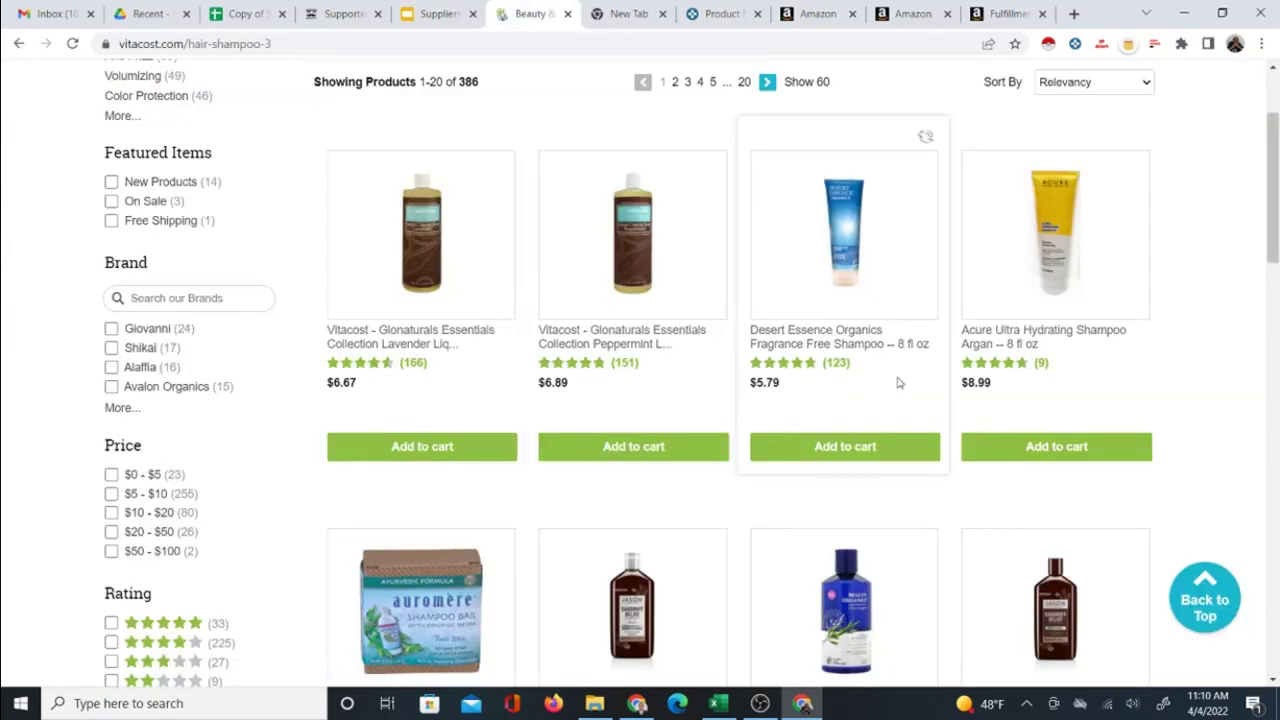
- Examine the brands and prices of the products throughout the first page of the Hair Shampoo list
{"action": "scroll", "coordinate": [900, 382], "scroll_direction": "down", "scroll_amount": 2}
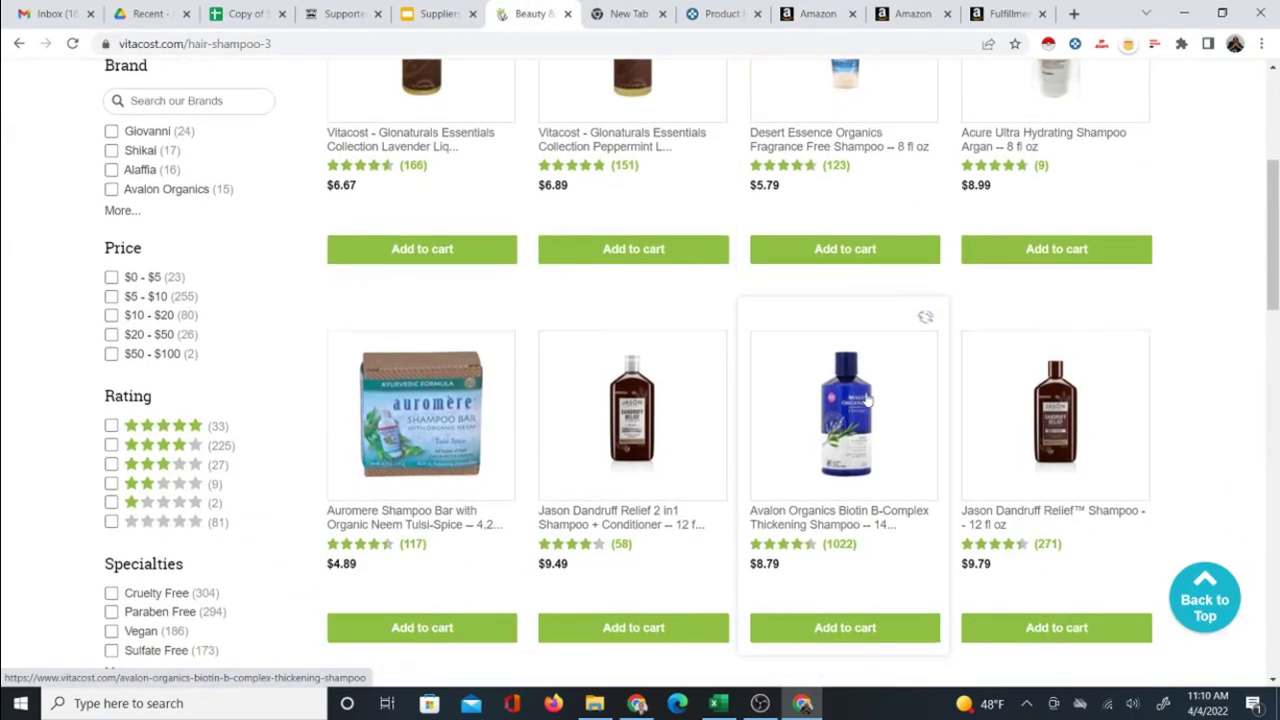
{"action": "scroll", "coordinate": [840, 400], "scroll_direction": "down", "scroll_amount": 2}
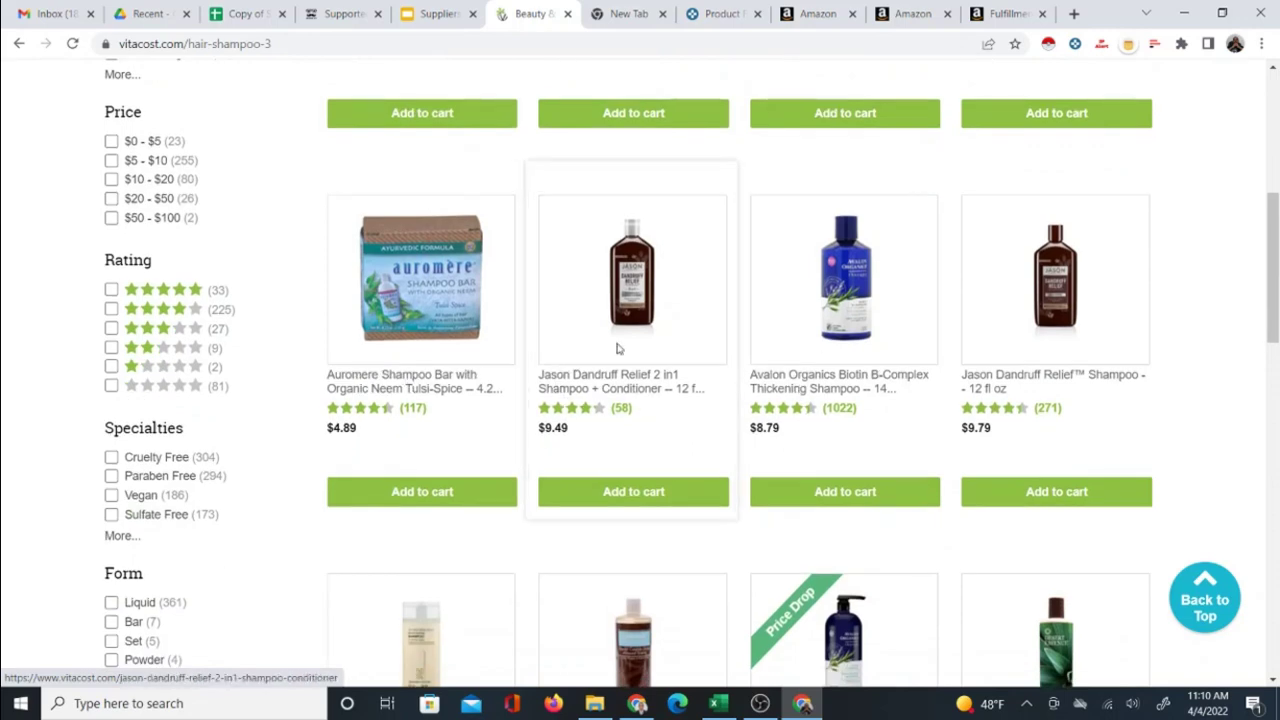
{"action": "scroll", "coordinate": [663, 354], "scroll_direction": "down", "scroll_amount": 3}
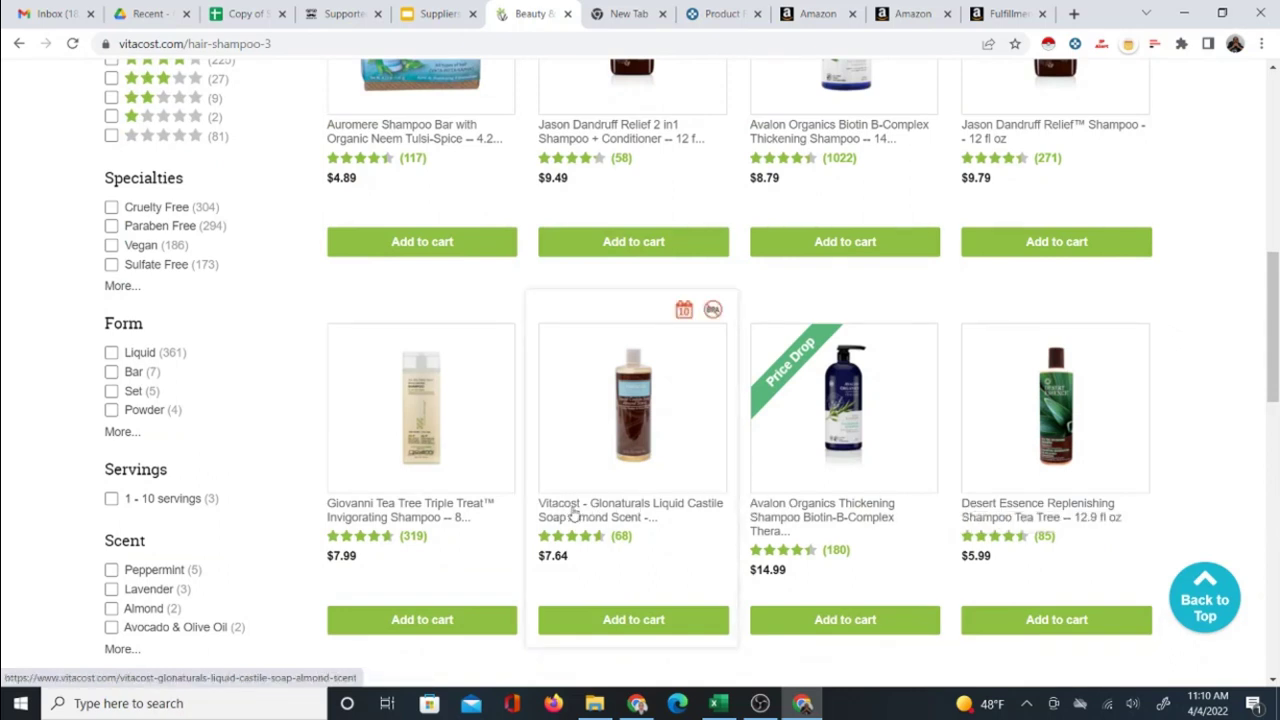
{"action": "scroll", "coordinate": [392, 316], "scroll_direction": "down", "scroll_amount": 3}
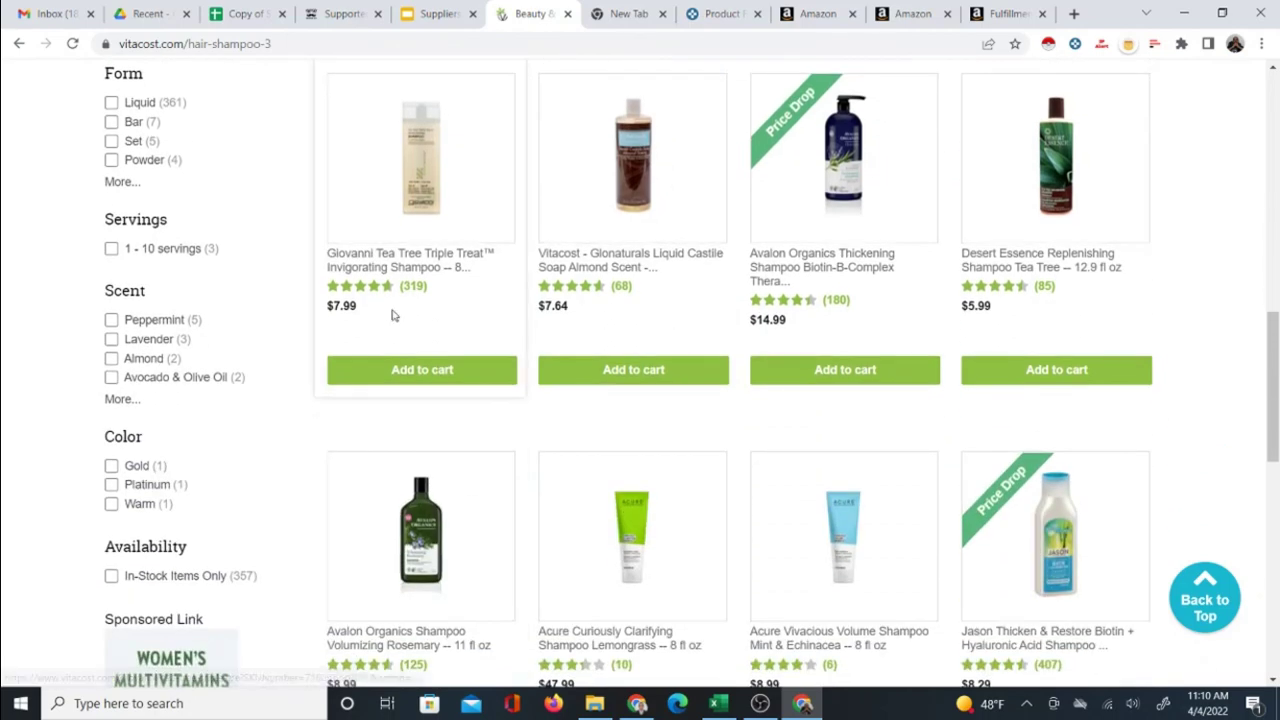
{"action": "scroll", "coordinate": [693, 596], "scroll_direction": "down", "scroll_amount": 1}
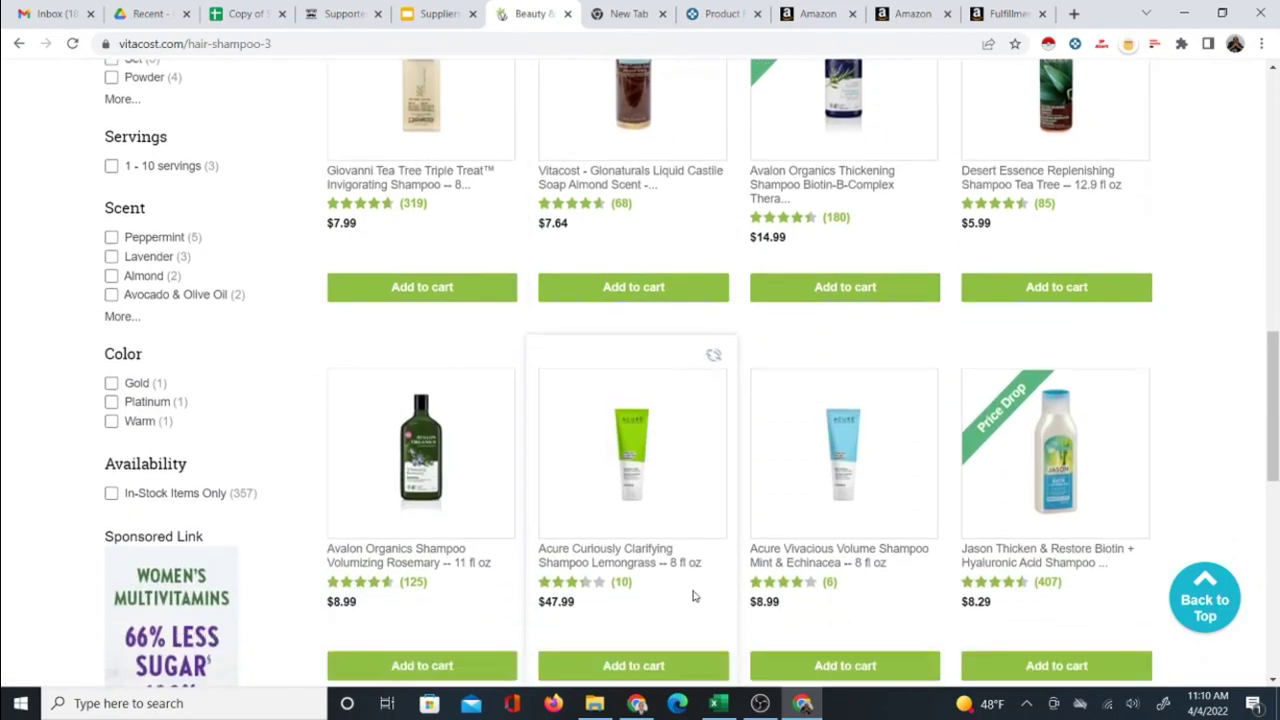
{"action": "scroll", "coordinate": [693, 596], "scroll_direction": "up", "scroll_amount": 10}
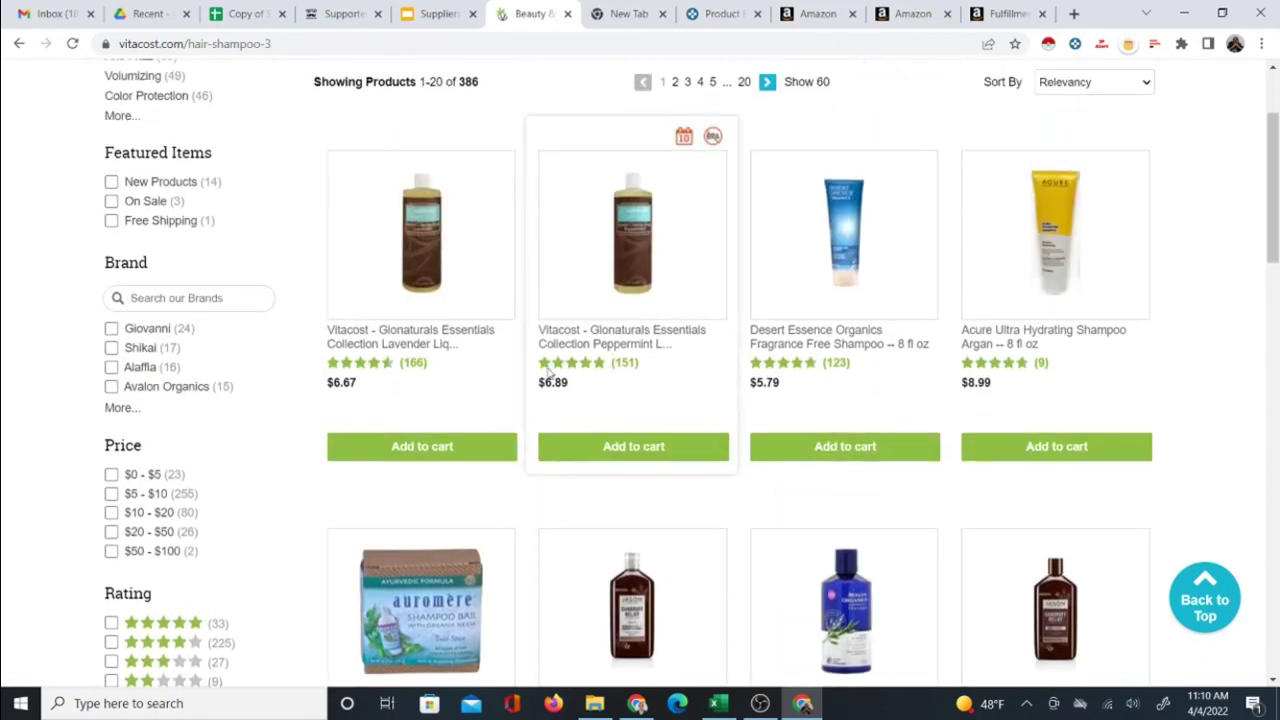
{"action": "scroll", "coordinate": [548, 372], "scroll_direction": "up", "scroll_amount": 2}
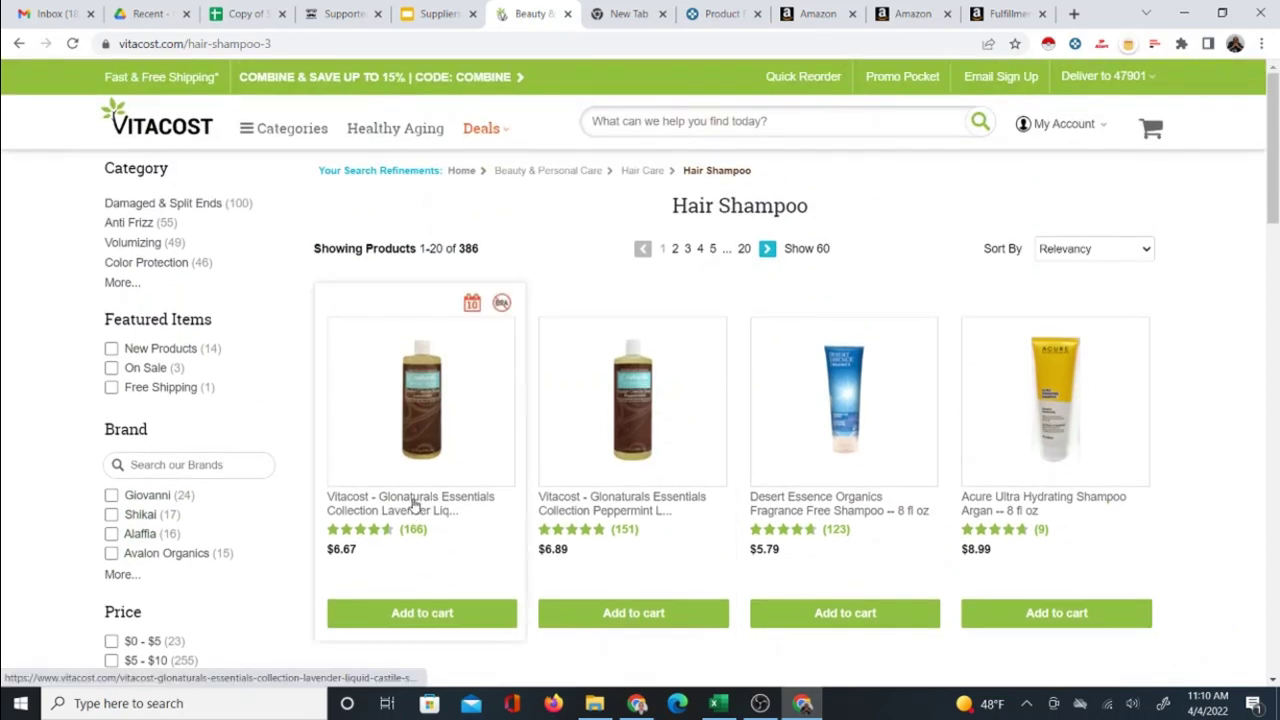
- Open the Glonaturals Essentials Collection Lavender Liquid Castile Soap product from the Hair Shampoo list in a new tab
{"action": "left_click", "coordinate": [415, 505]}
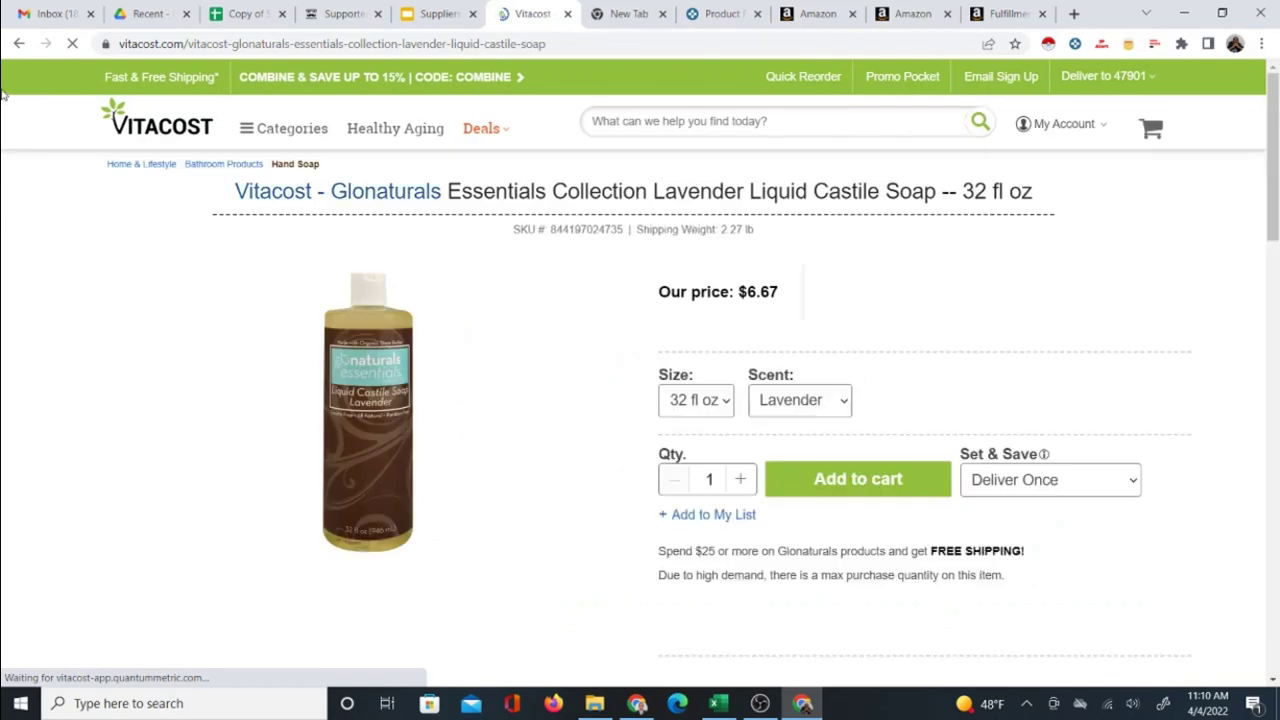
{"action": "left_click", "coordinate": [22, 44]}
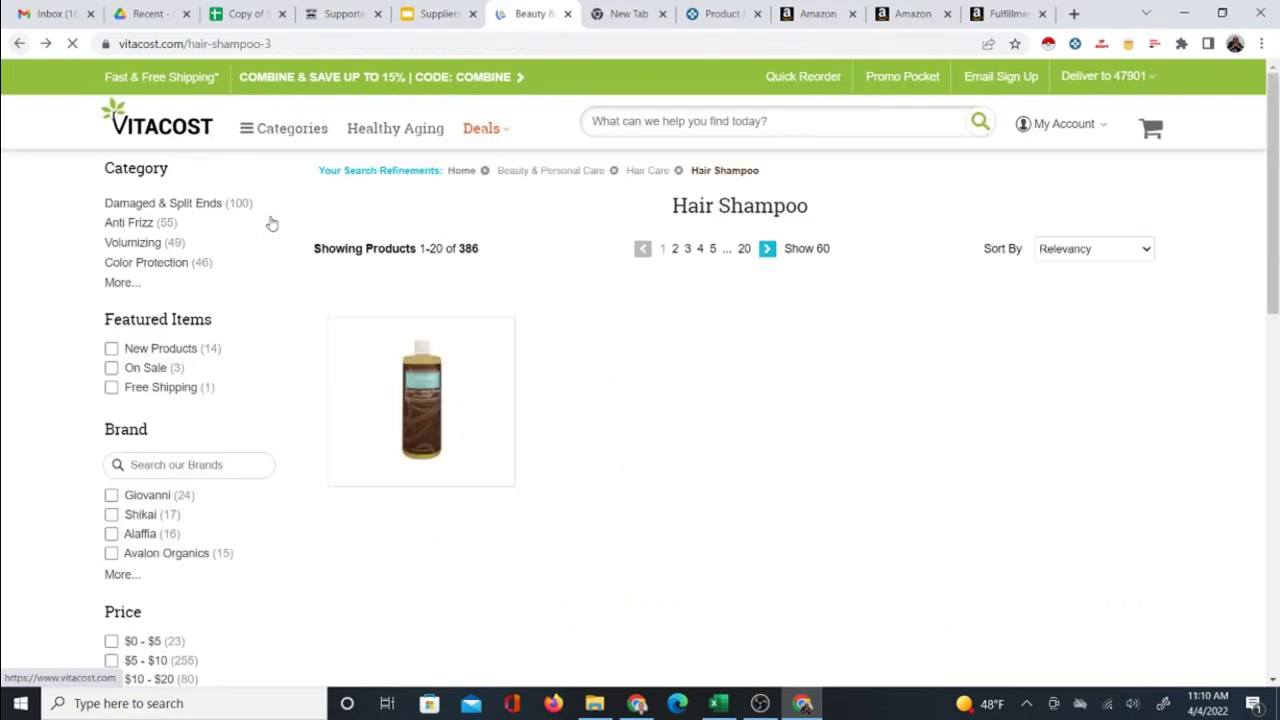
{"action": "right_click", "coordinate": [397, 500]}
{"action": "left_click", "coordinate": [430, 511]}
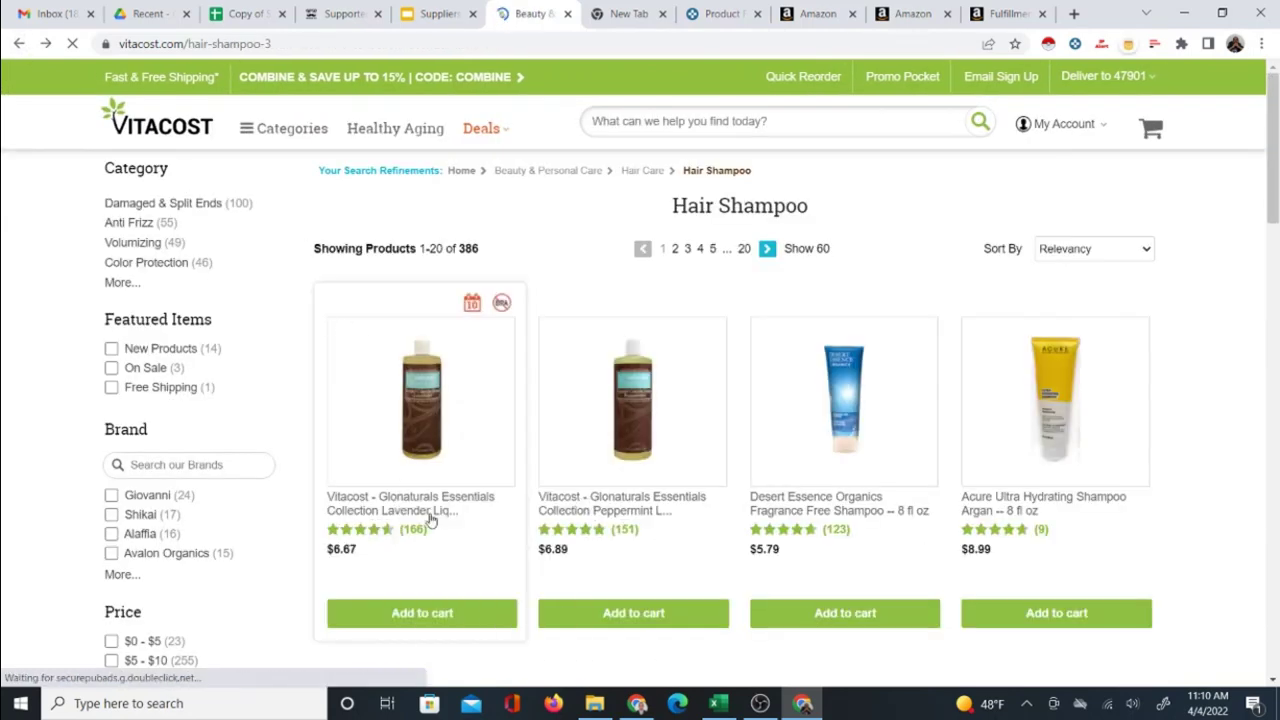
{"action": "left_click", "coordinate": [570, 14]}
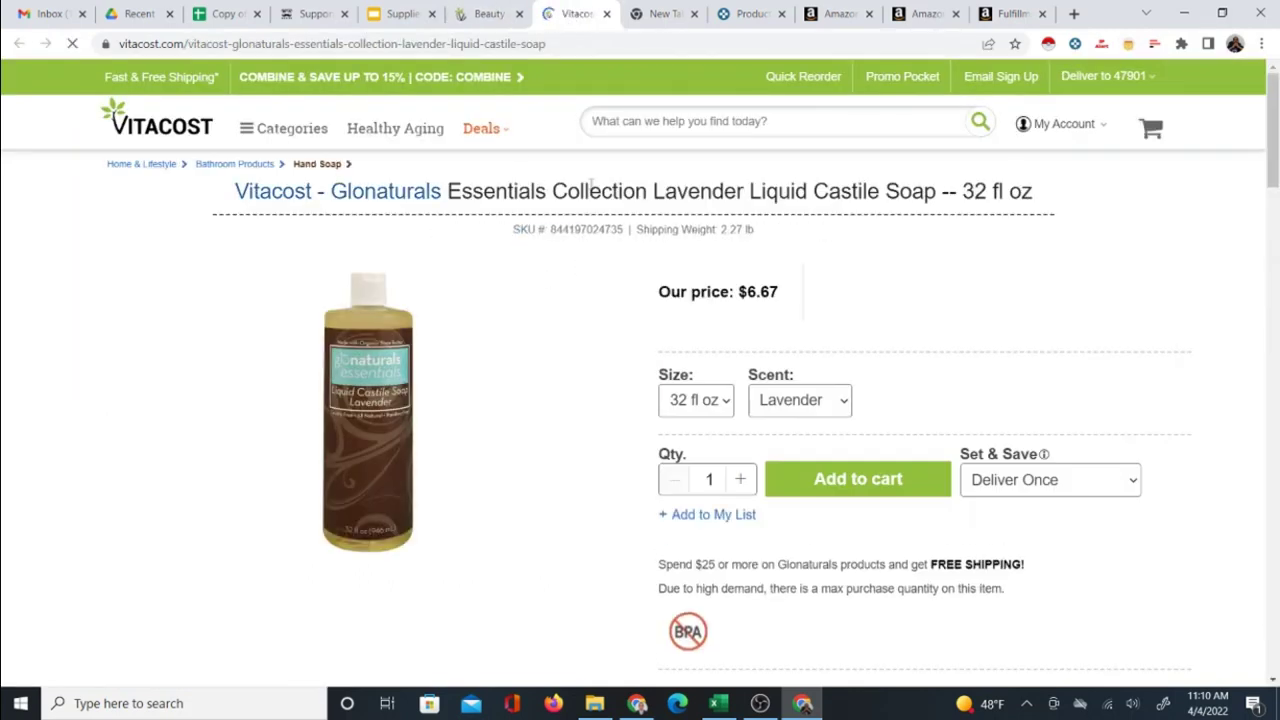
- Run a Google search for the soap's full product title from its Vitacost page
{"action": "triple_click", "coordinate": [785, 190]}
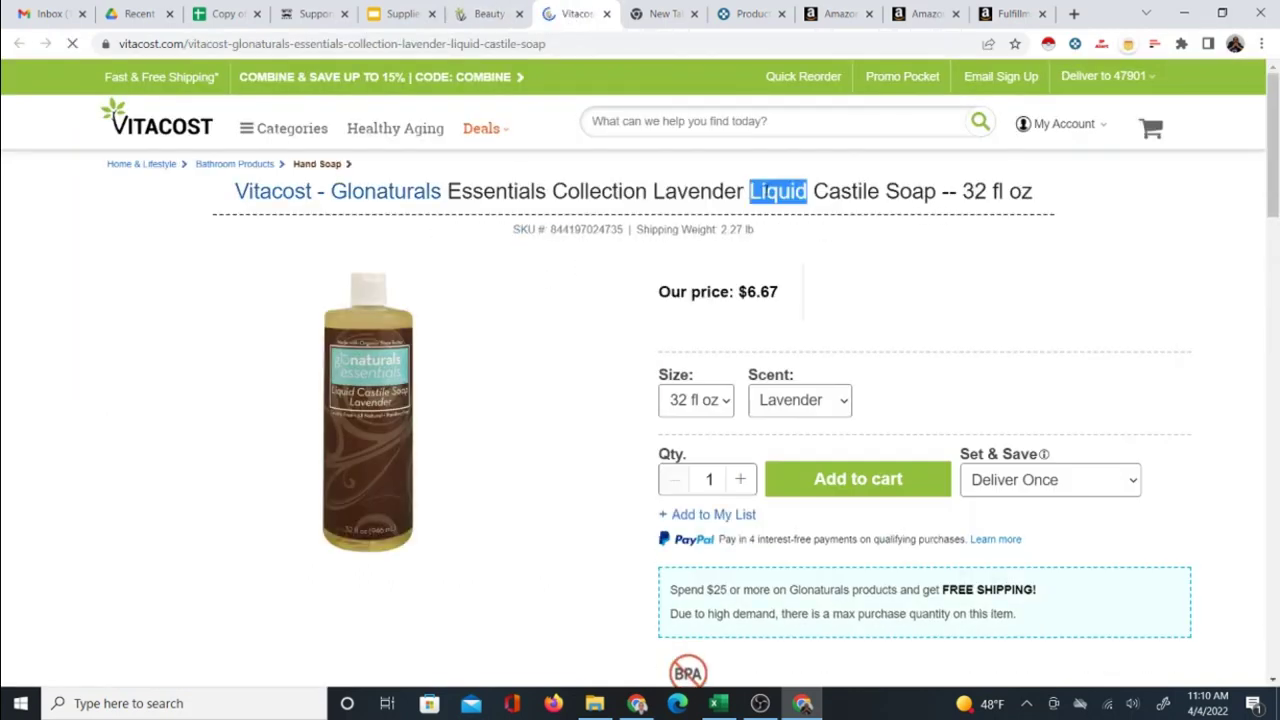
{"action": "right_click", "coordinate": [659, 196]}
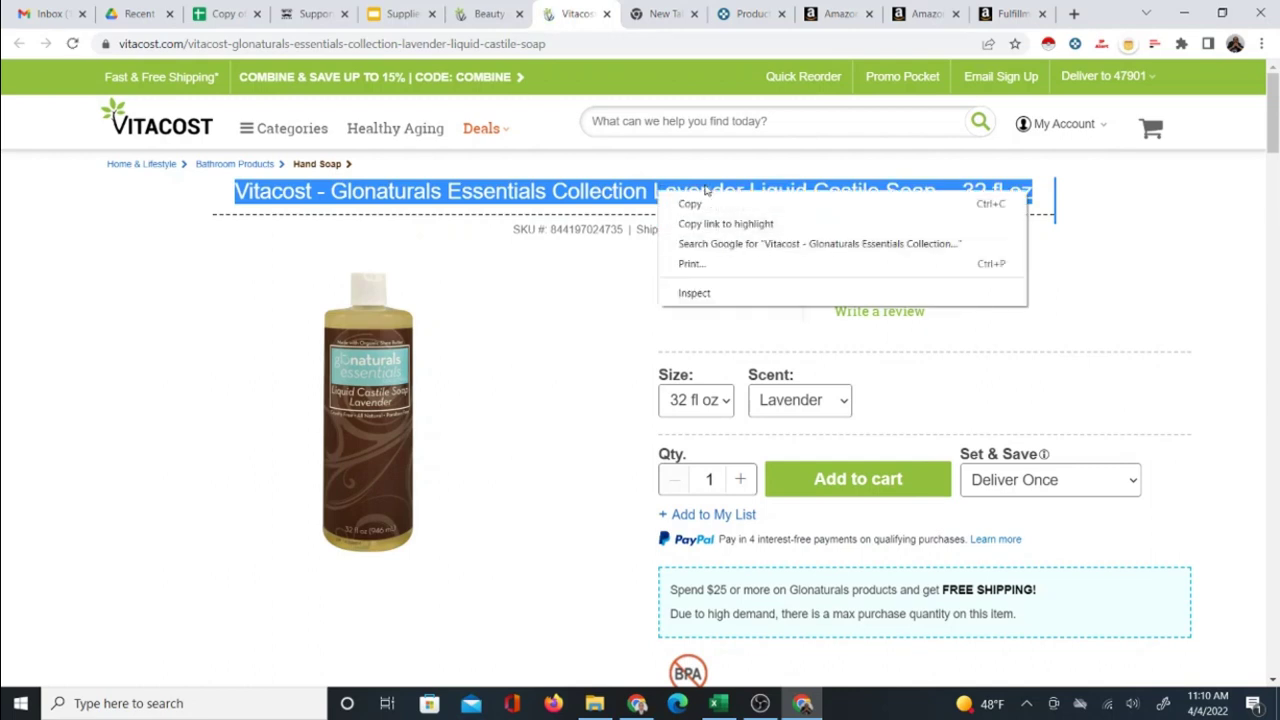
{"action": "left_click", "coordinate": [722, 245]}
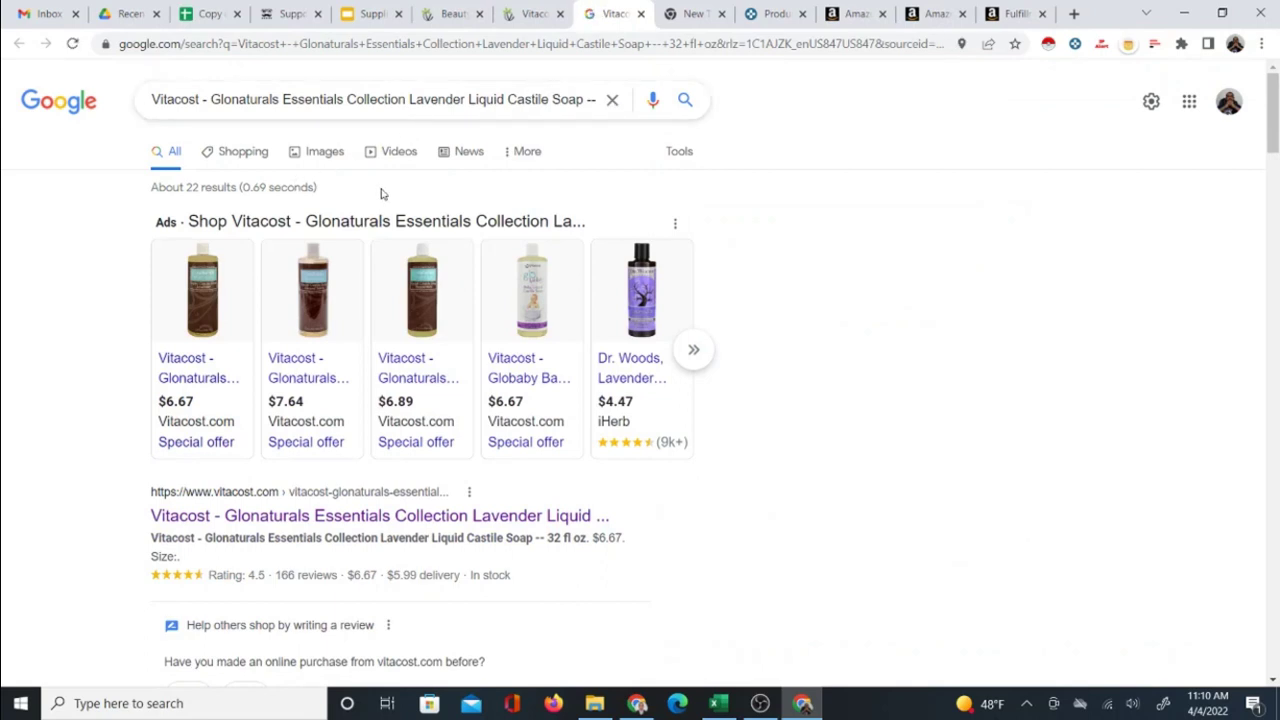
- Examine the Google results for the lavender castile soap down to the end, checking which retailers carry it and whether Amazon lists it
{"action": "scroll", "coordinate": [450, 505], "scroll_direction": "down", "scroll_amount": 5}
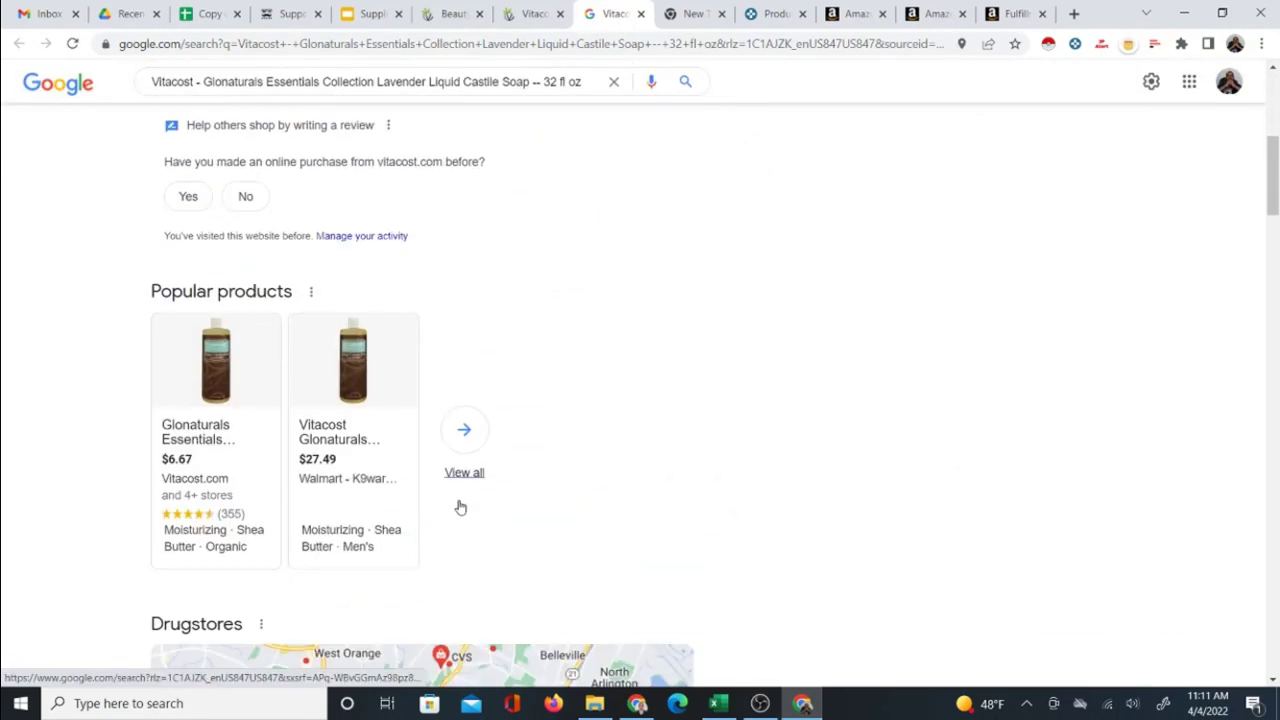
{"action": "scroll", "coordinate": [460, 507], "scroll_direction": "down", "scroll_amount": 3}
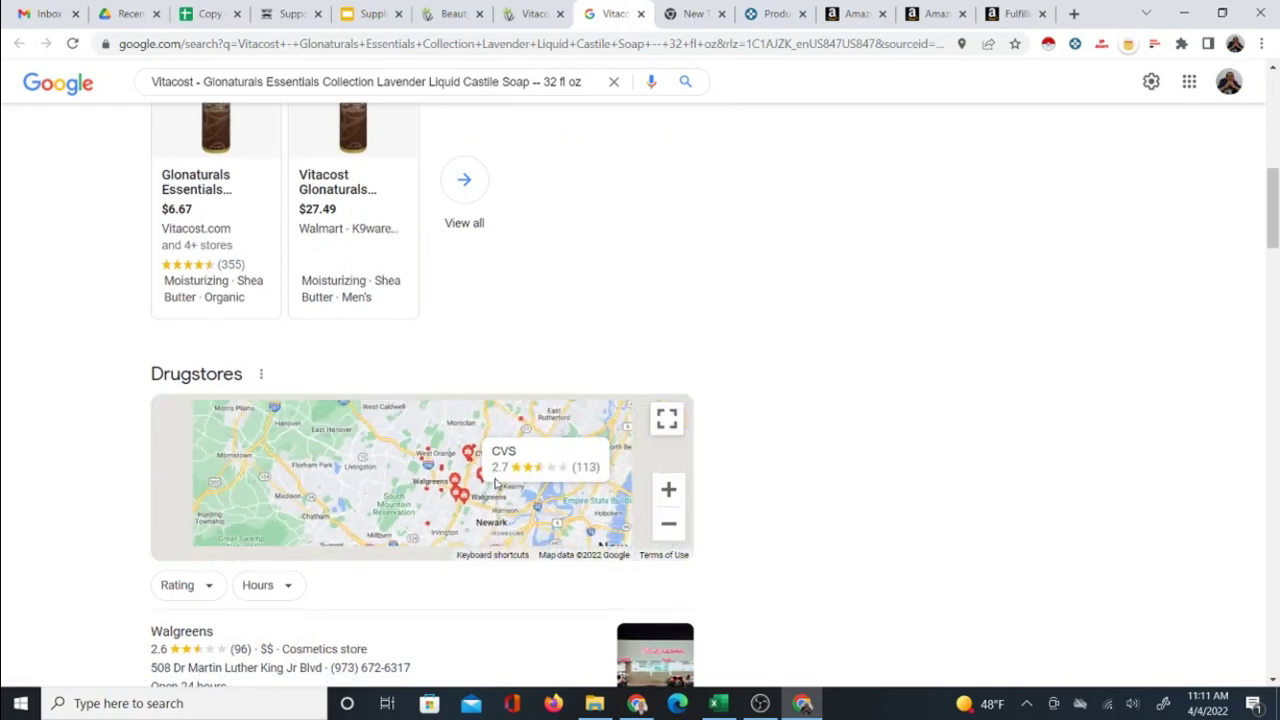
{"action": "scroll", "coordinate": [617, 298], "scroll_direction": "up", "scroll_amount": 5}
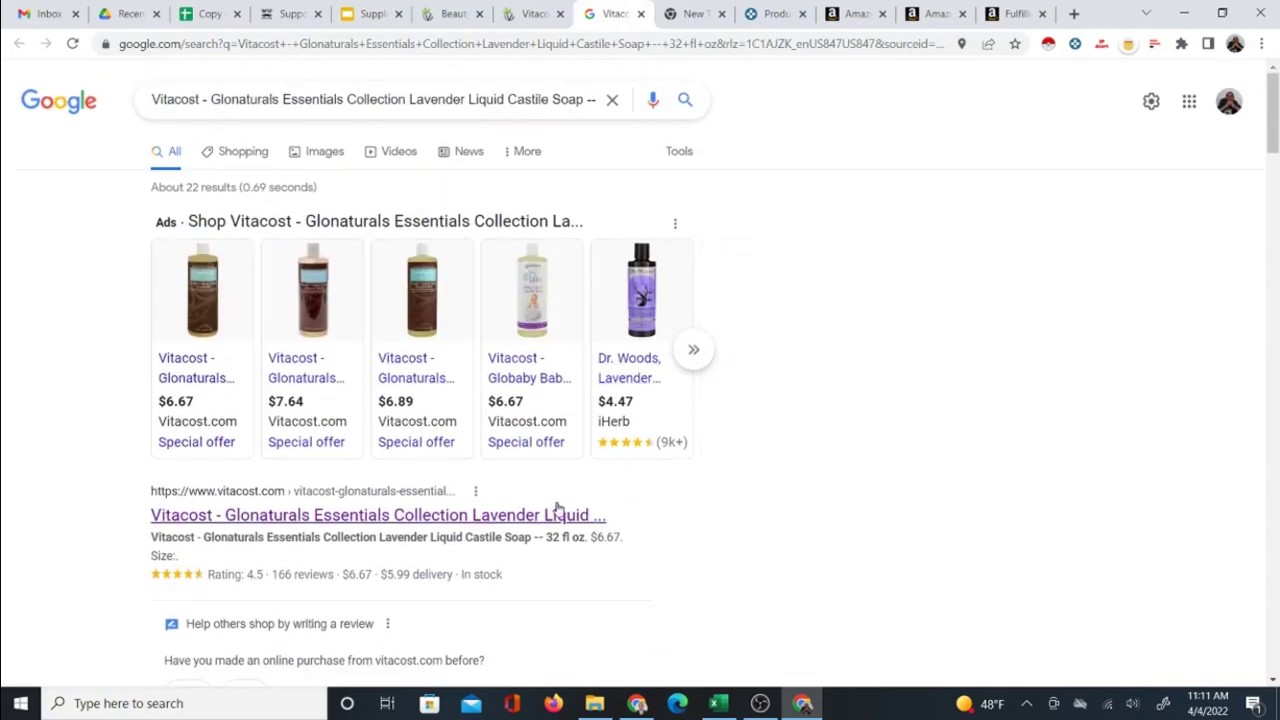
{"action": "scroll", "coordinate": [603, 514], "scroll_direction": "down", "scroll_amount": 5}
{"action": "scroll", "coordinate": [605, 515], "scroll_direction": "down", "scroll_amount": 8}
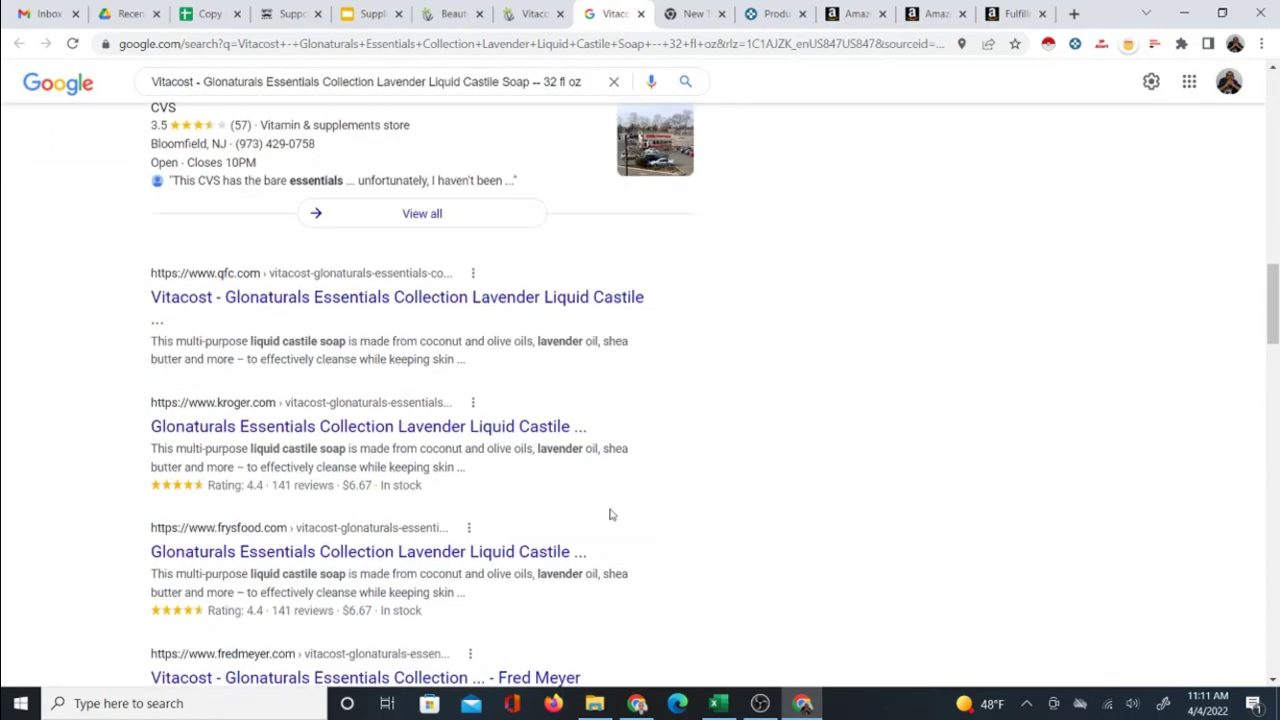
{"action": "scroll", "coordinate": [610, 515], "scroll_direction": "down", "scroll_amount": 3}
{"action": "scroll", "coordinate": [612, 514], "scroll_direction": "down", "scroll_amount": 8}
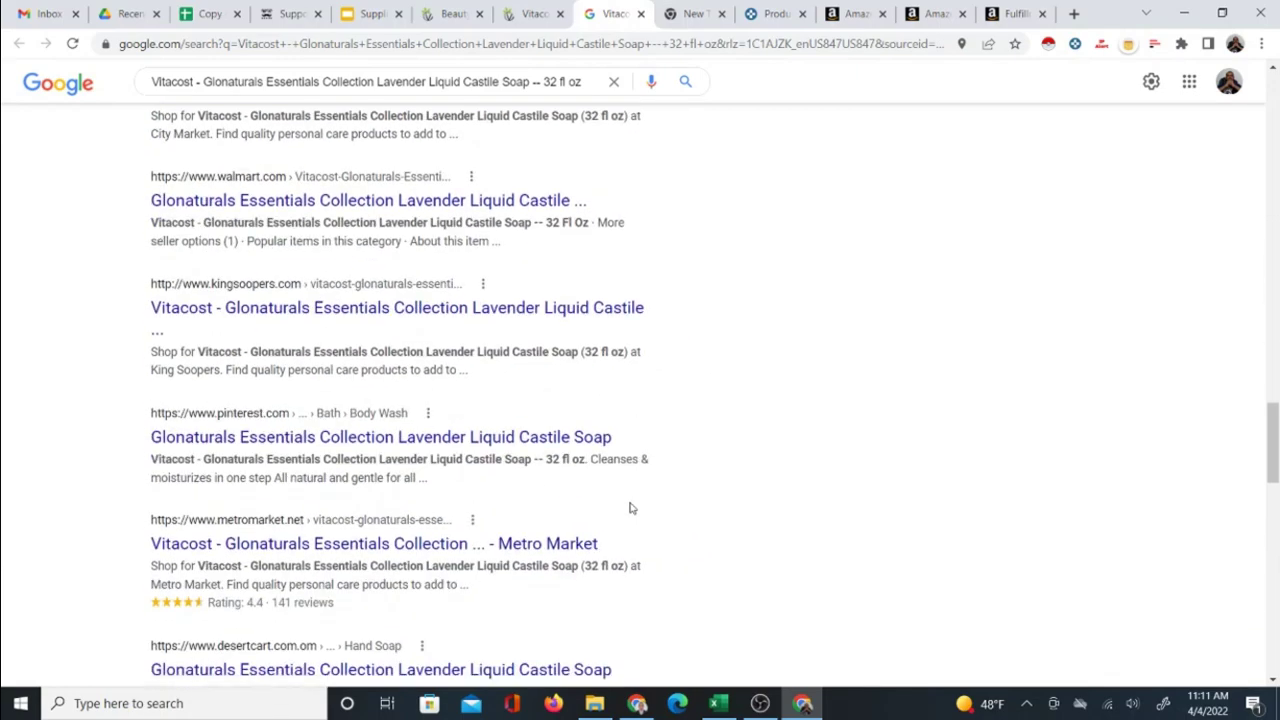
{"action": "scroll", "coordinate": [630, 508], "scroll_direction": "down", "scroll_amount": 3}
{"action": "scroll", "coordinate": [630, 508], "scroll_direction": "down", "scroll_amount": 5}
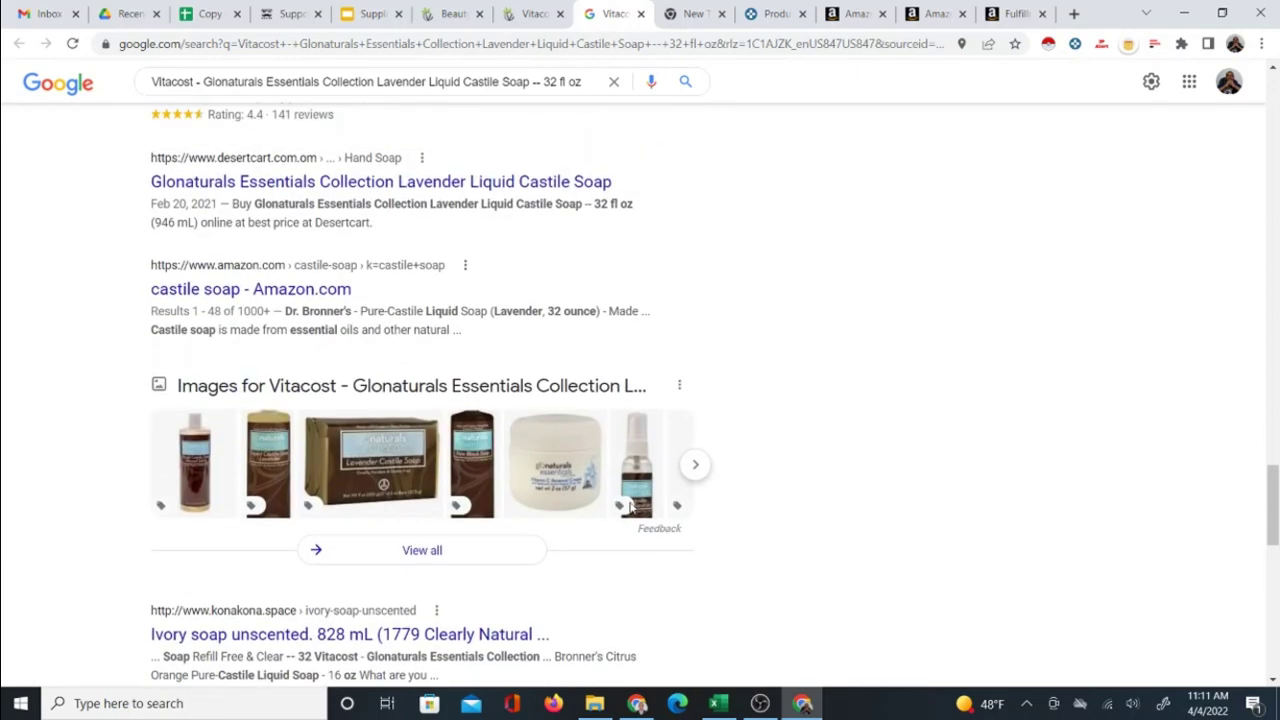
{"action": "scroll", "coordinate": [630, 508], "scroll_direction": "down", "scroll_amount": 7}
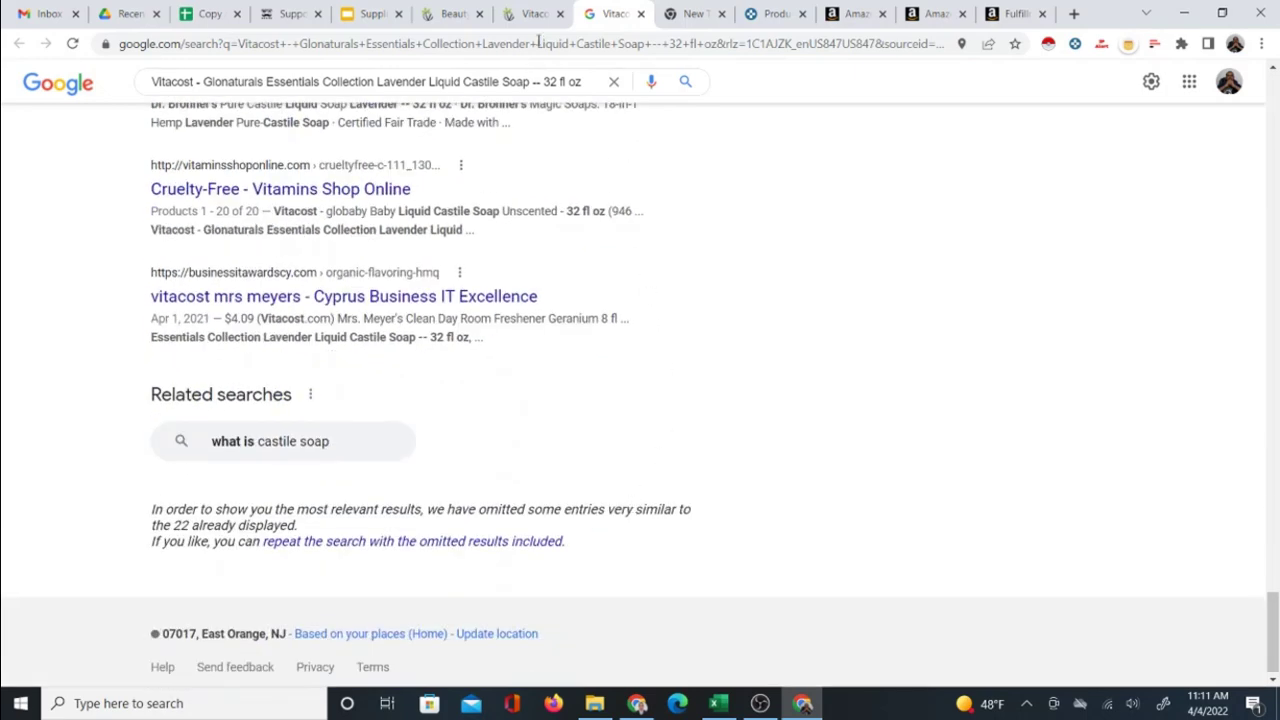
- Copy the soap's title from Vitacost and search Amazon Seller Central's catalog for it, placing that tab beside the Google results
{"action": "left_click", "coordinate": [524, 12]}
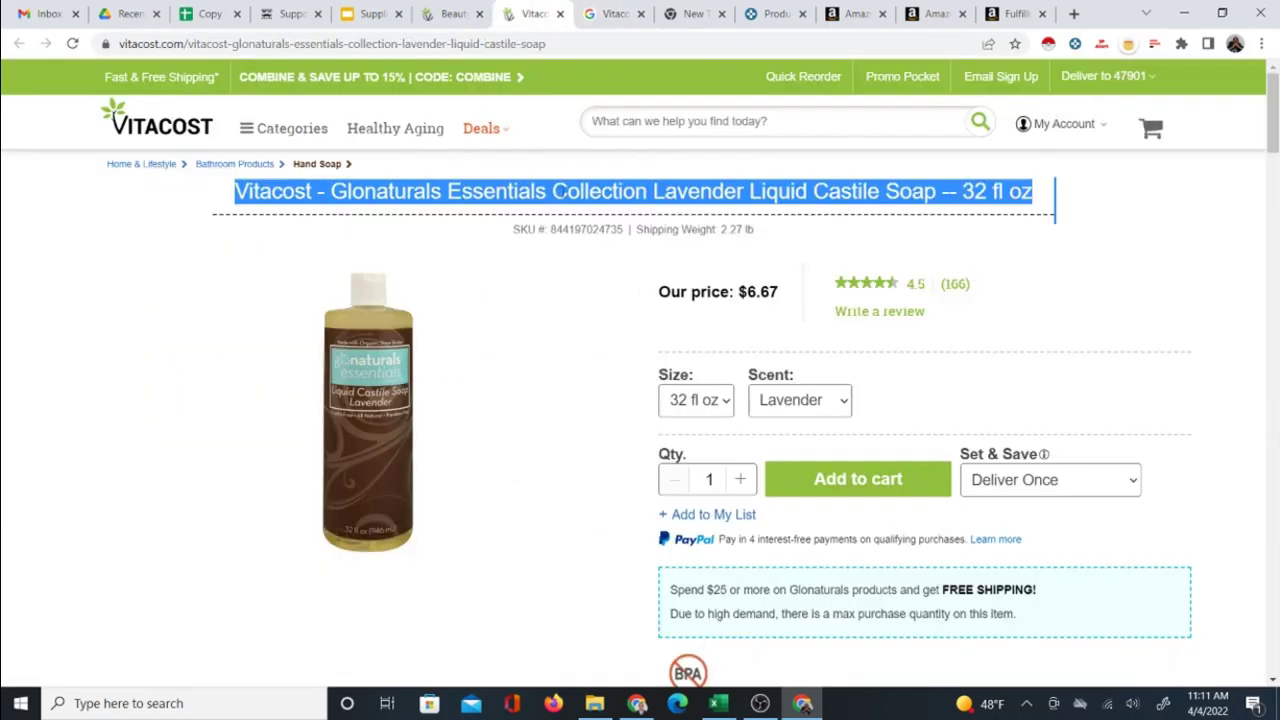
{"action": "right_click", "coordinate": [563, 190]}
{"action": "left_click", "coordinate": [593, 209]}
{"action": "left_click_drag", "start_coordinate": [835, 14], "coordinate": [694, 20]}
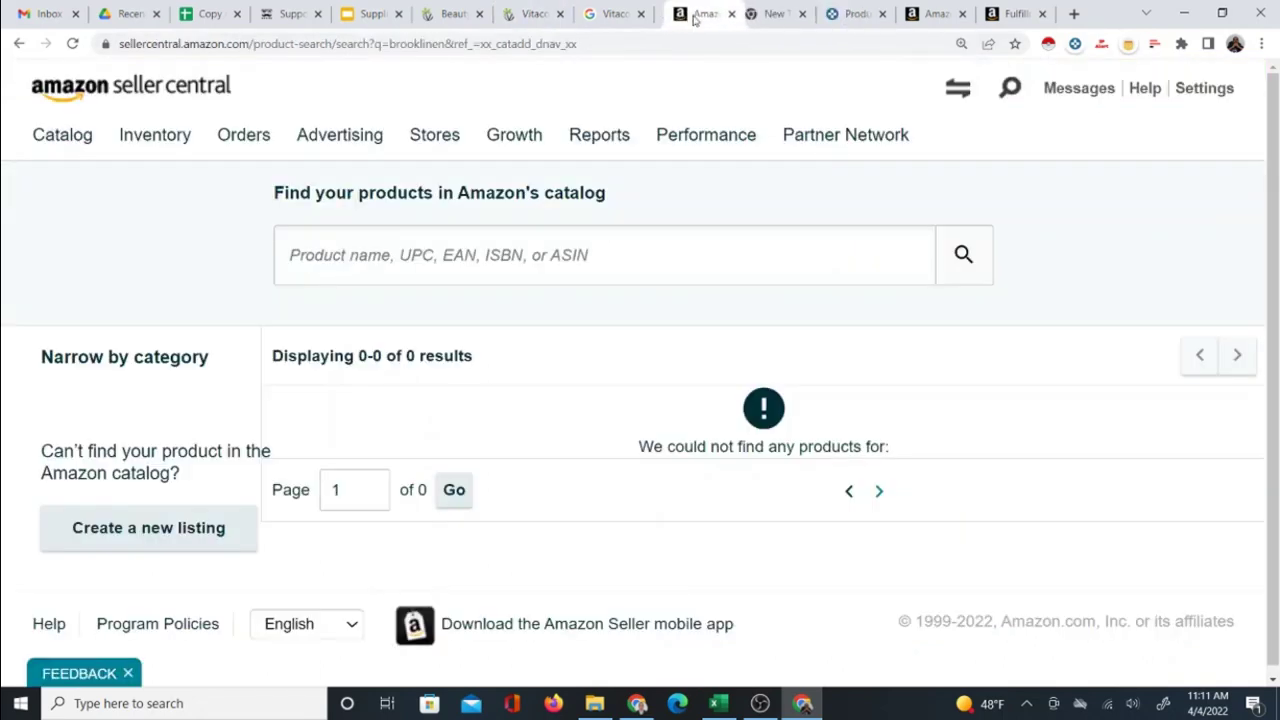
{"action": "right_click", "coordinate": [443, 260]}
{"action": "left_click", "coordinate": [488, 395]}
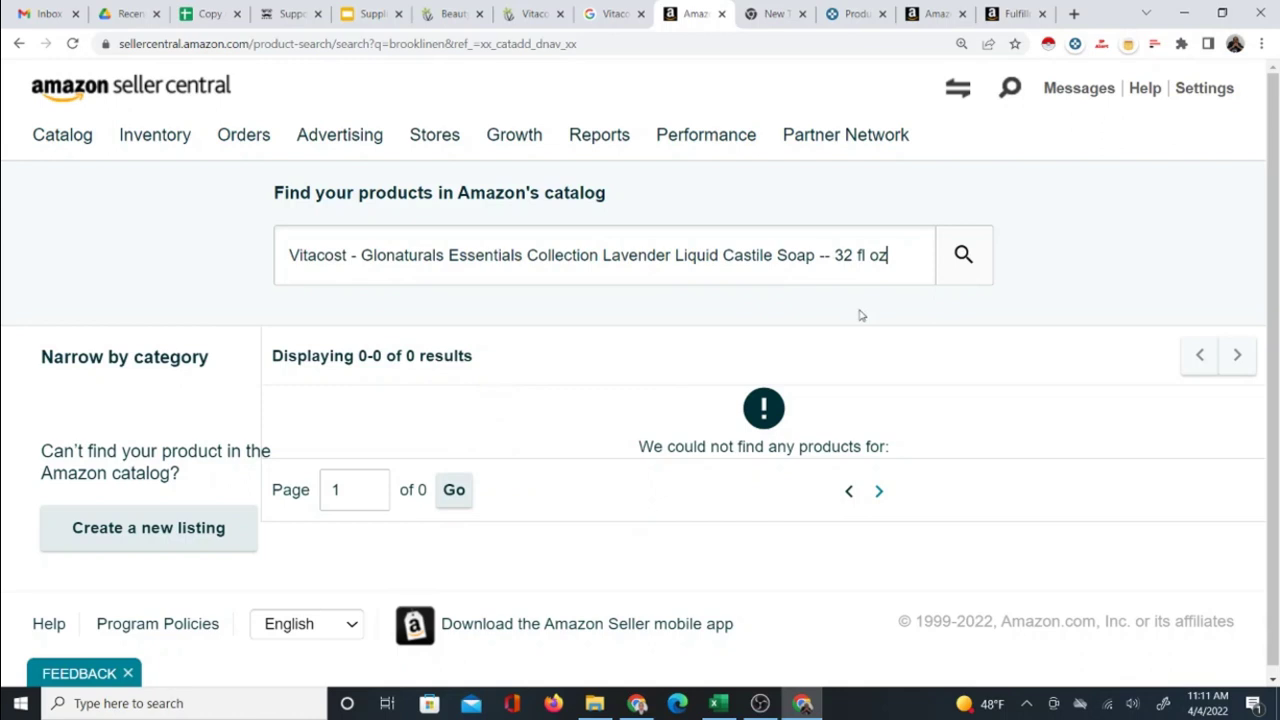
{"action": "left_click", "coordinate": [962, 258]}
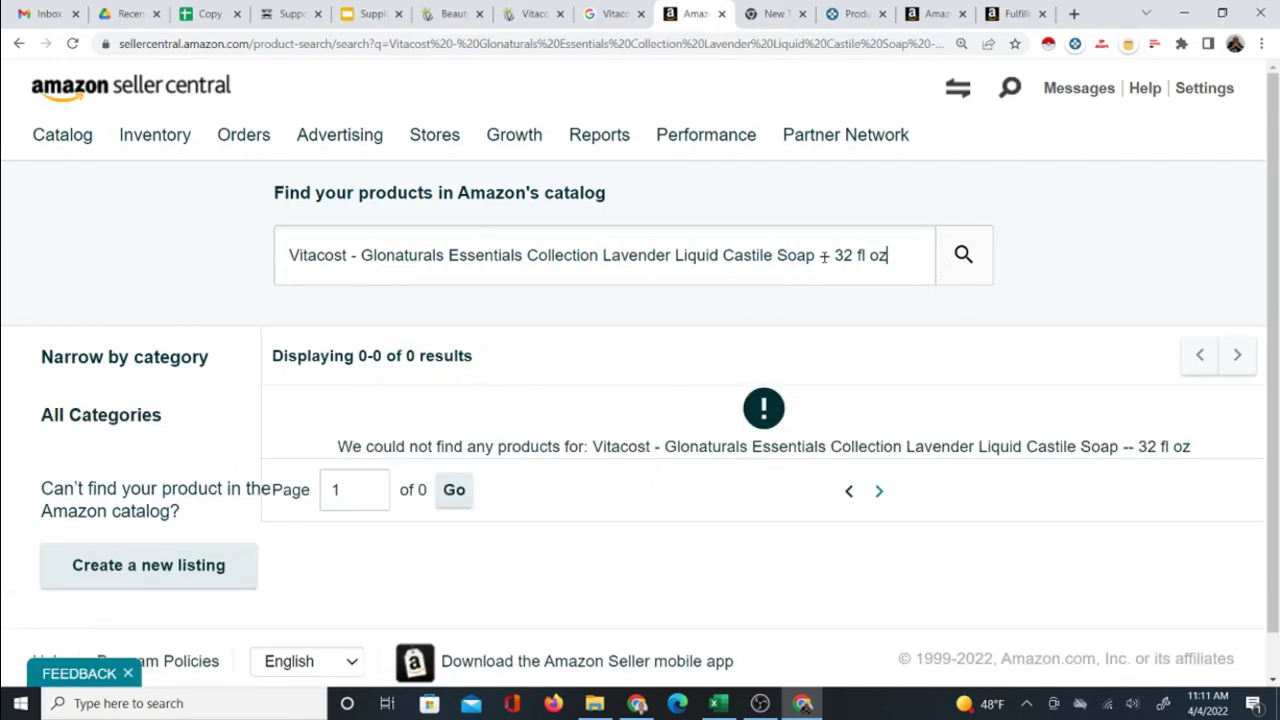
- Repeat the catalog search with the double dash before "32 fl oz" removed from the title, and clear the search text
{"action": "key", "text": "BackSpace"}
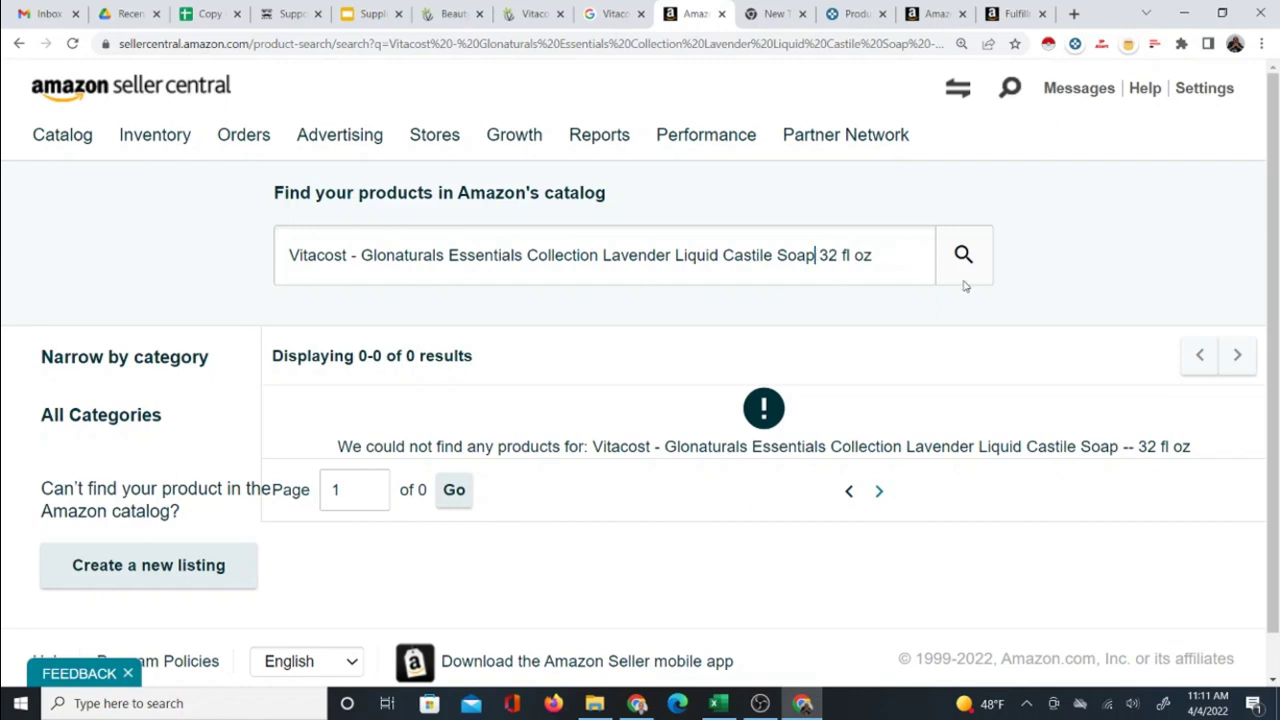
{"action": "left_click", "coordinate": [961, 266]}
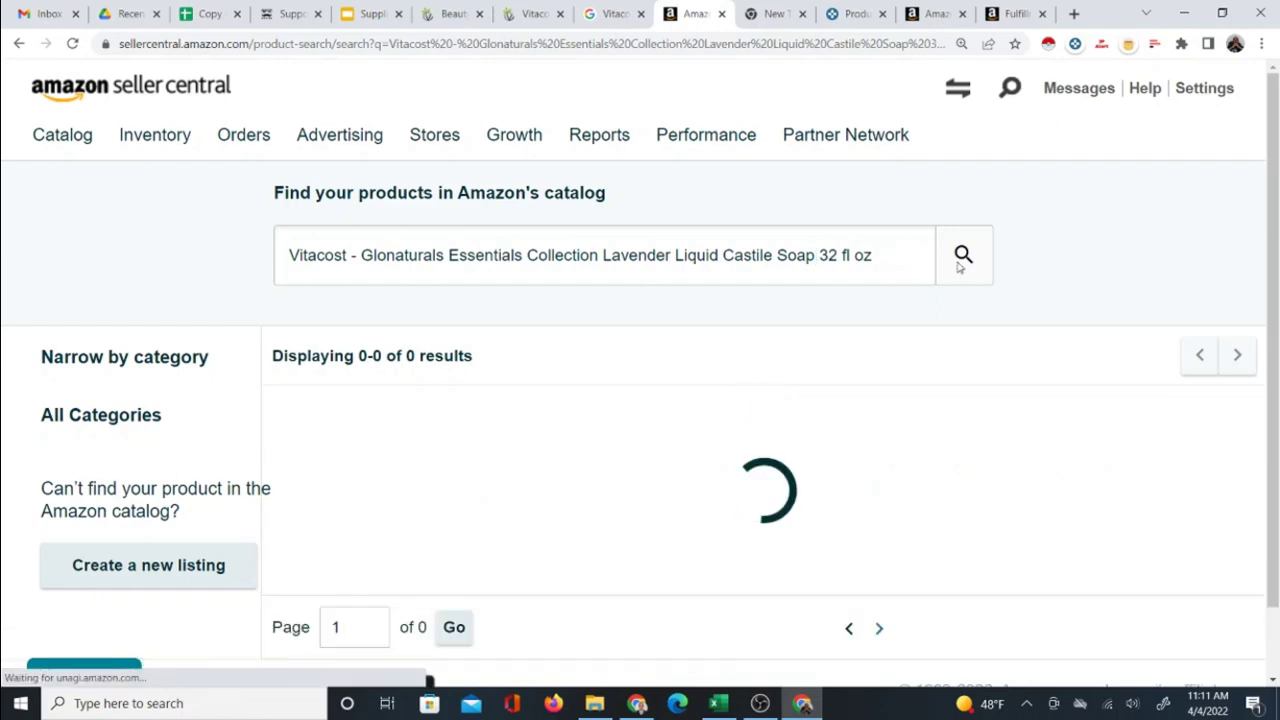
{"action": "triple_click", "coordinate": [838, 254]}
{"action": "key", "text": "BackSpace"}
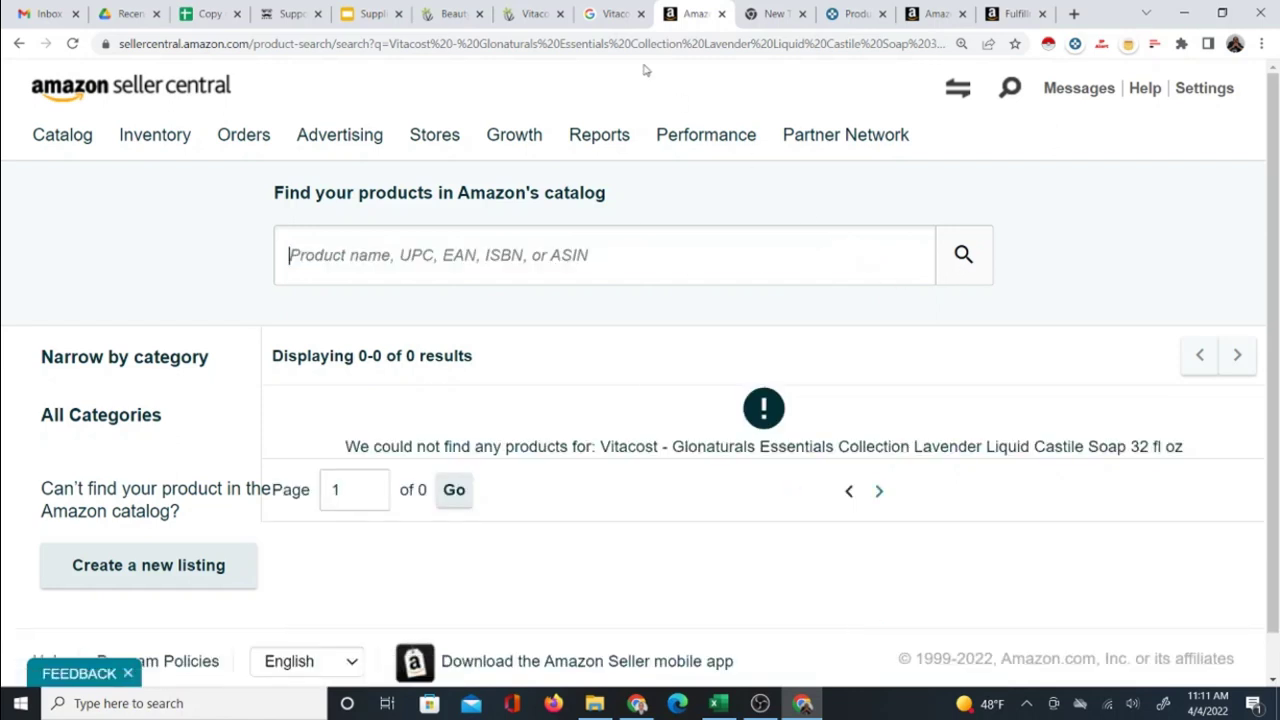
- Close the lavender castile soap's Vitacost page and return to the Hair Shampoo list
{"action": "left_click", "coordinate": [620, 24]}
{"action": "left_click", "coordinate": [540, 16]}
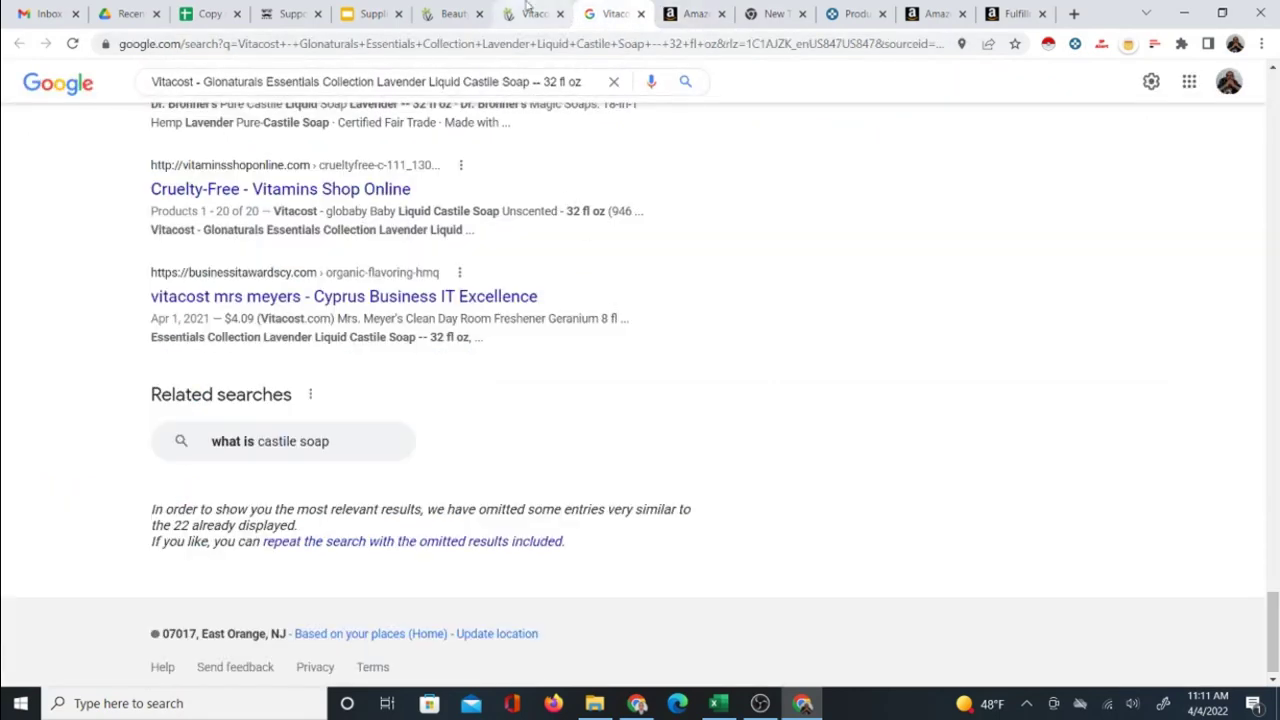
{"action": "left_click", "coordinate": [447, 12]}
{"action": "left_click", "coordinate": [513, 20]}
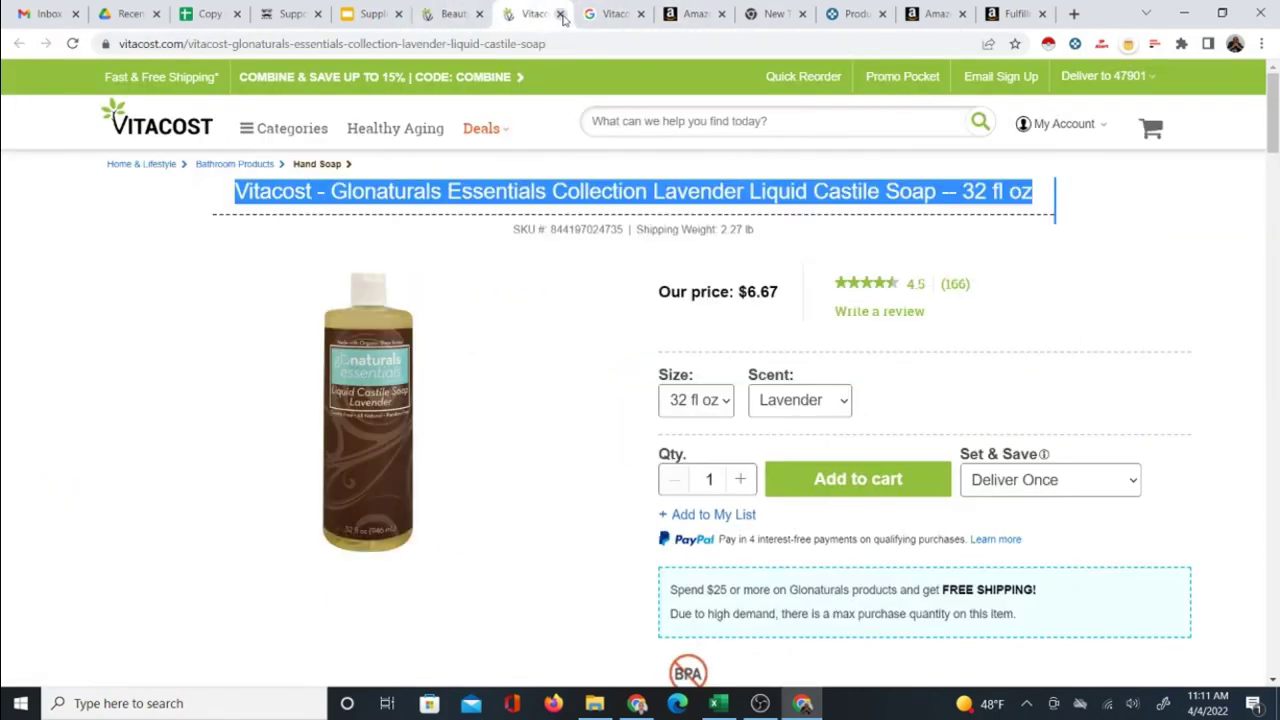
{"action": "left_click", "coordinate": [560, 14]}
{"action": "left_click", "coordinate": [447, 14]}
- Open the Desert Essence Organics Fragrance Free Shampoo 8 fl oz product in a new tab
{"action": "scroll", "coordinate": [812, 447], "scroll_direction": "down", "scroll_amount": 2}
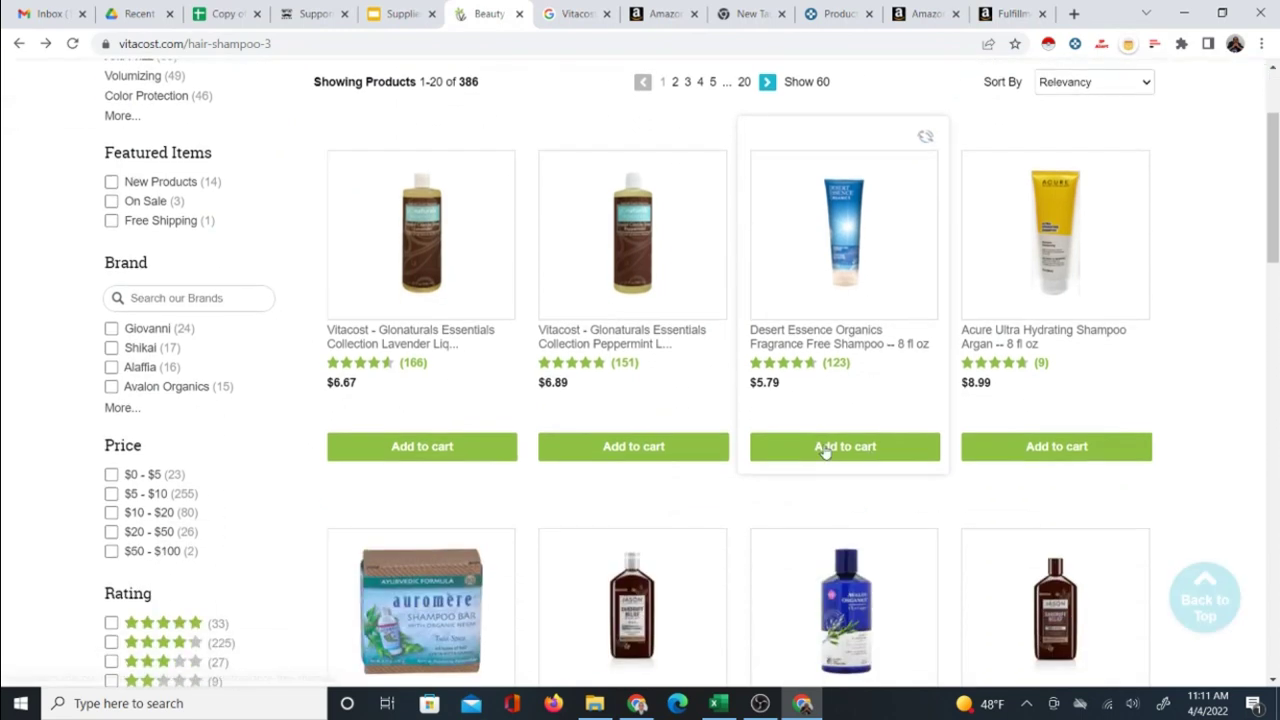
{"action": "right_click", "coordinate": [797, 342]}
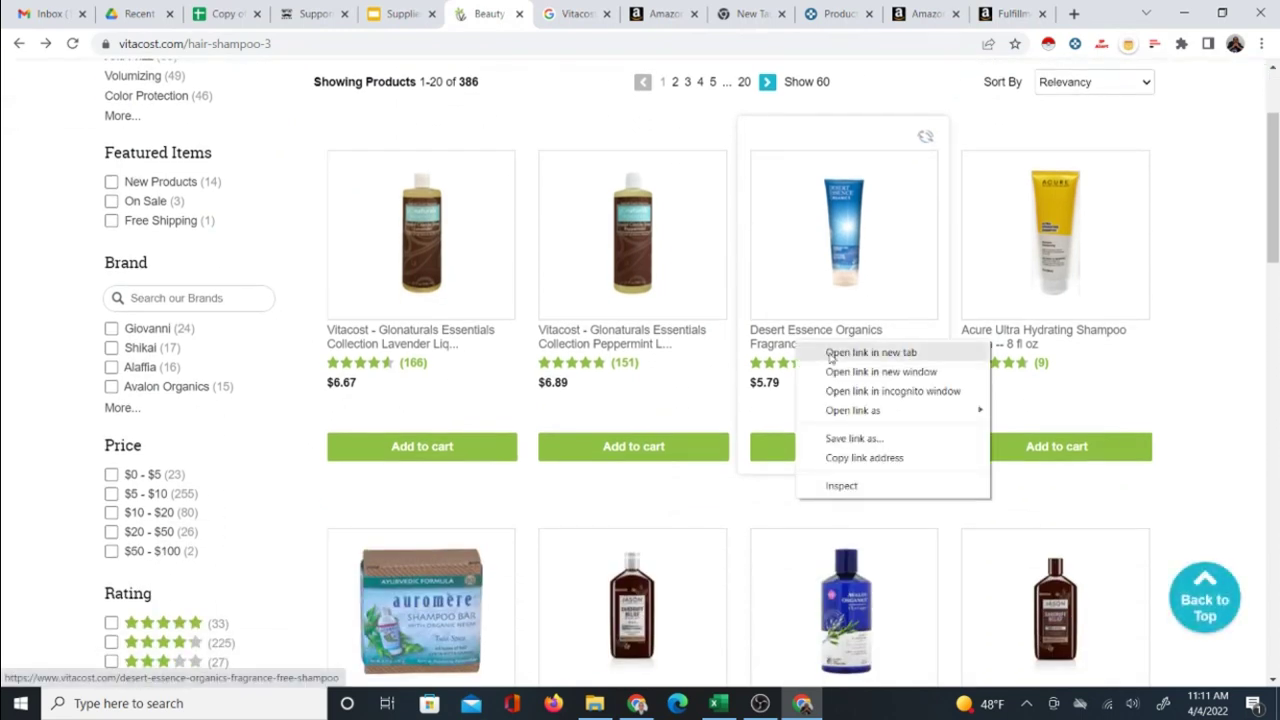
{"action": "left_click", "coordinate": [830, 356]}
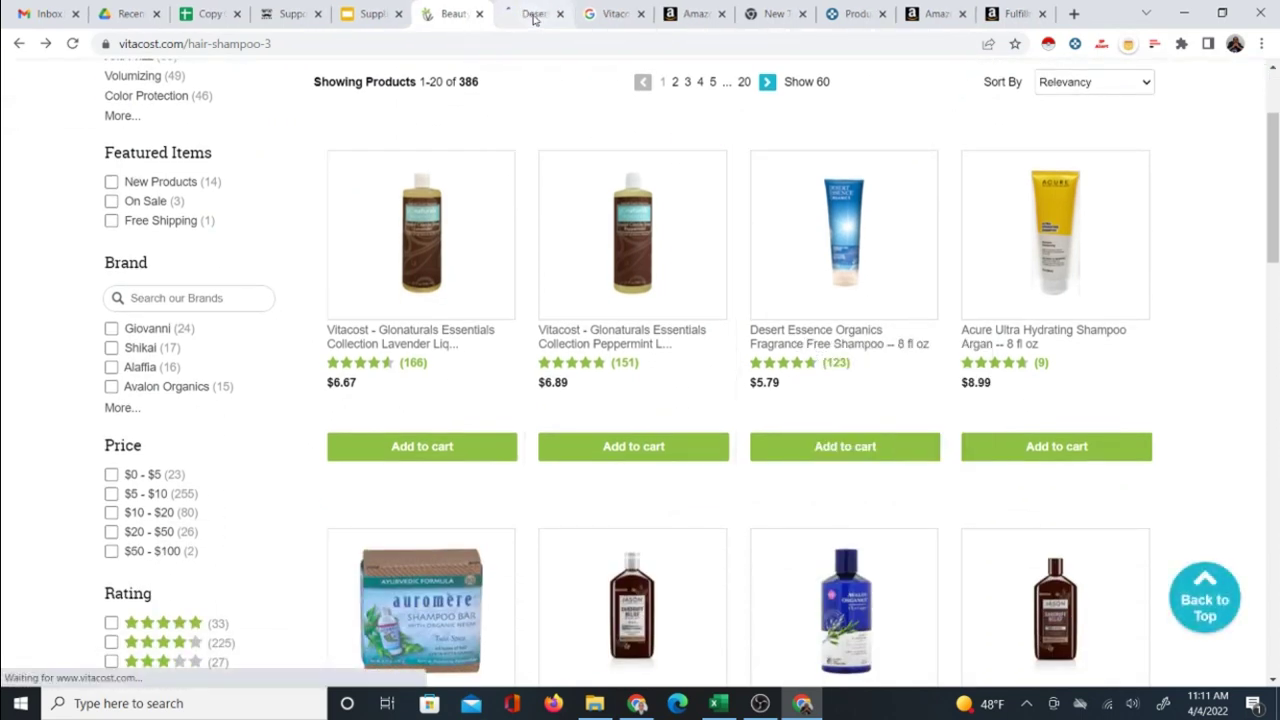
{"action": "left_click", "coordinate": [534, 15]}
- Run a Google search for the full title "Desert Essence Organics Fragrance Free Shampoo -- 8 fl oz" from the product page
{"action": "triple_click", "coordinate": [547, 191]}
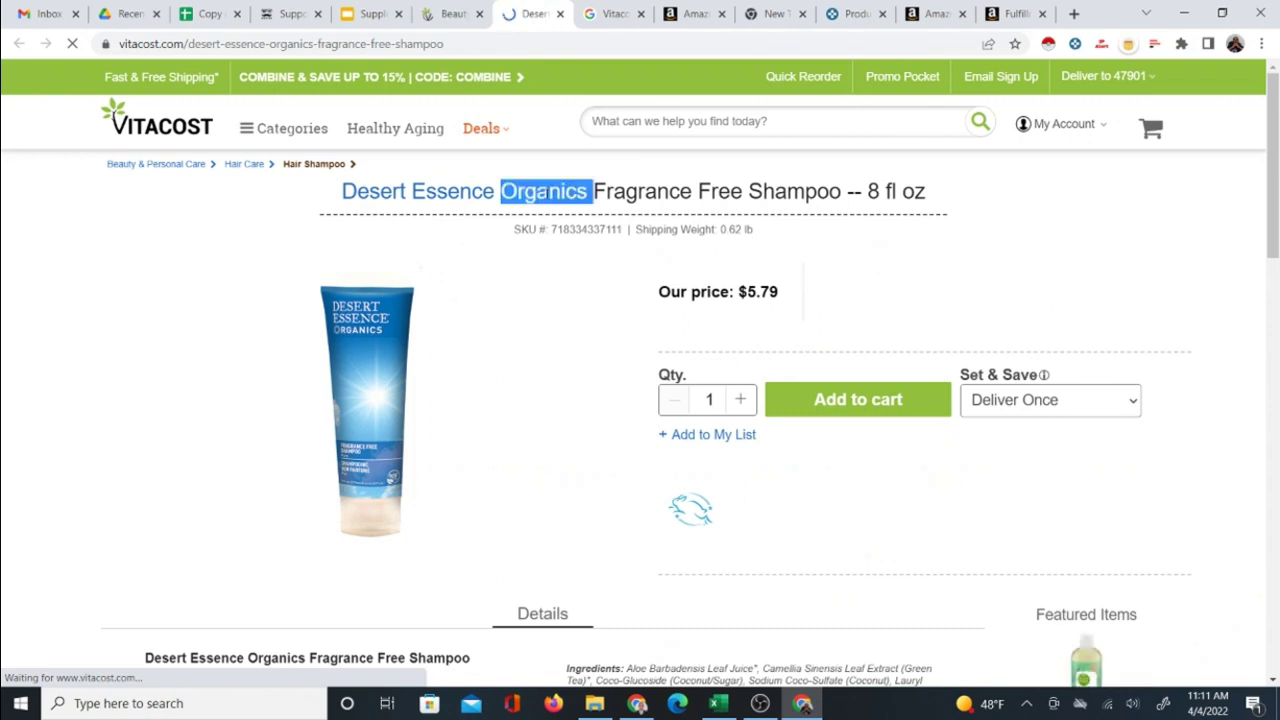
{"action": "right_click", "coordinate": [547, 195]}
{"action": "left_click", "coordinate": [630, 246]}
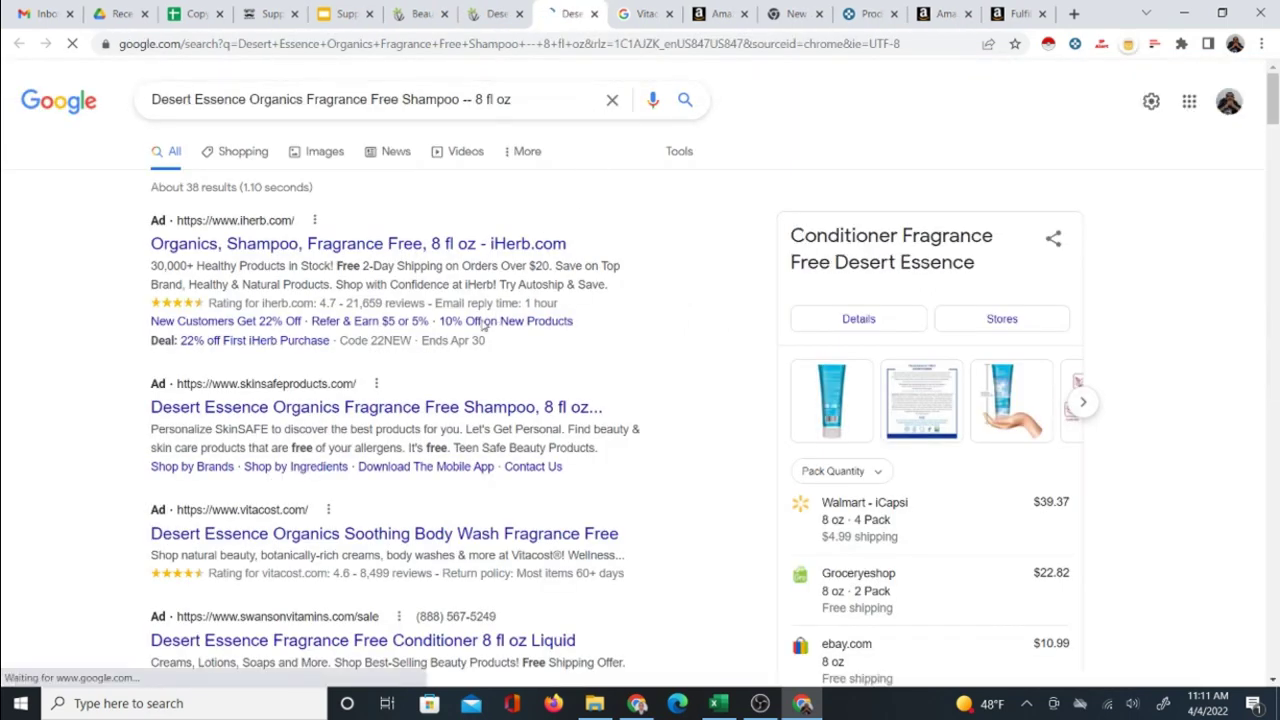
- Compare the Desert Essence shampoo's packaging on Vitacost with the product images in the Google results
{"action": "scroll", "coordinate": [490, 342], "scroll_direction": "down", "scroll_amount": 3}
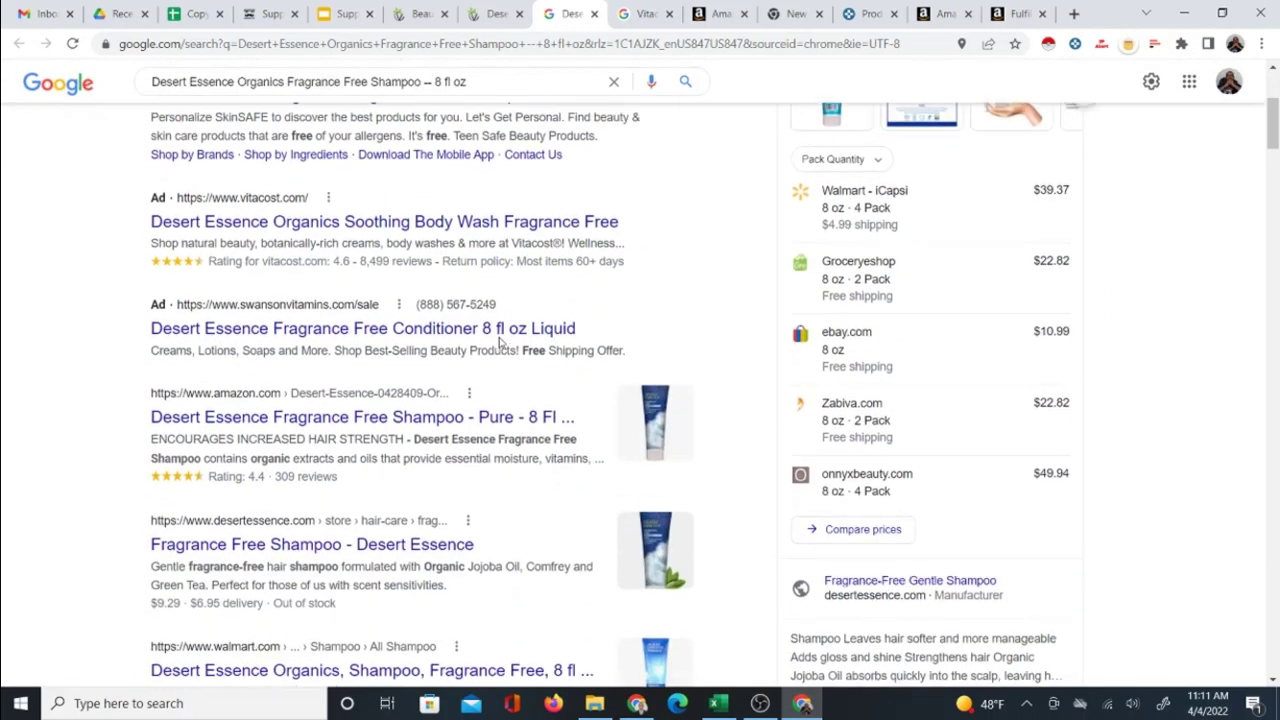
{"action": "left_click", "coordinate": [493, 12]}
{"action": "mouse_move", "coordinate": [409, 443]}
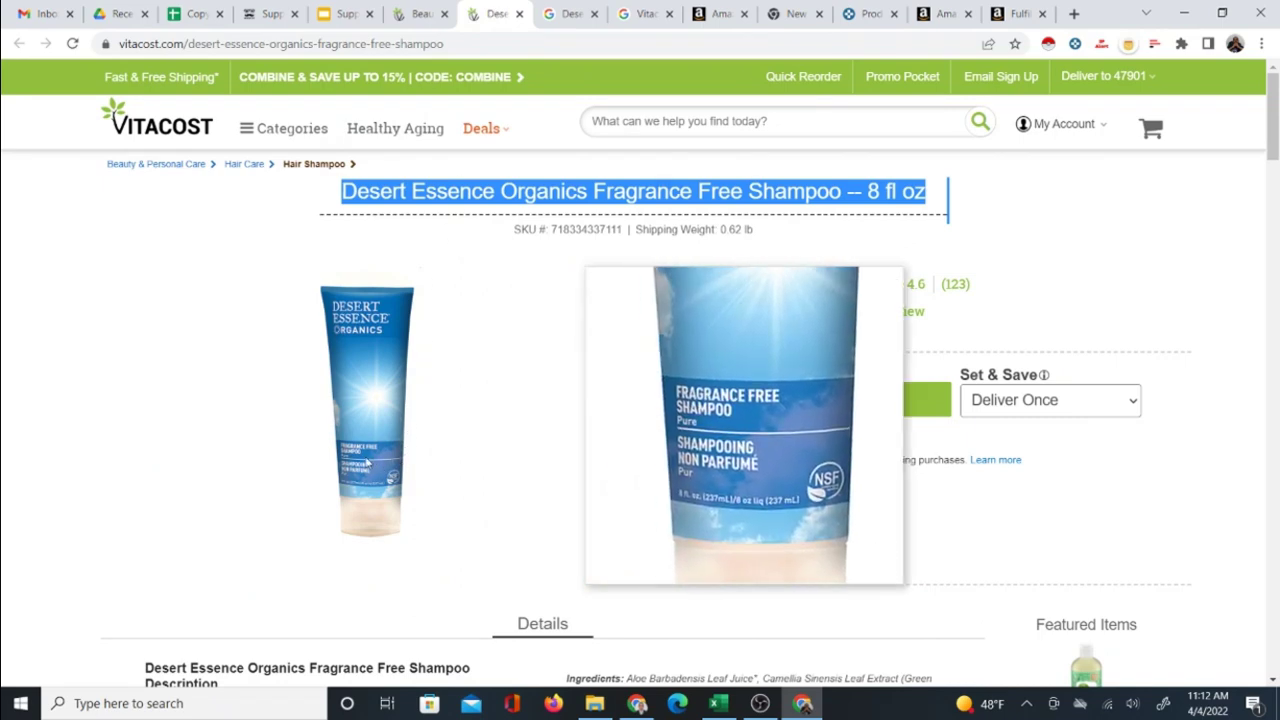
{"action": "left_click", "coordinate": [556, 18]}
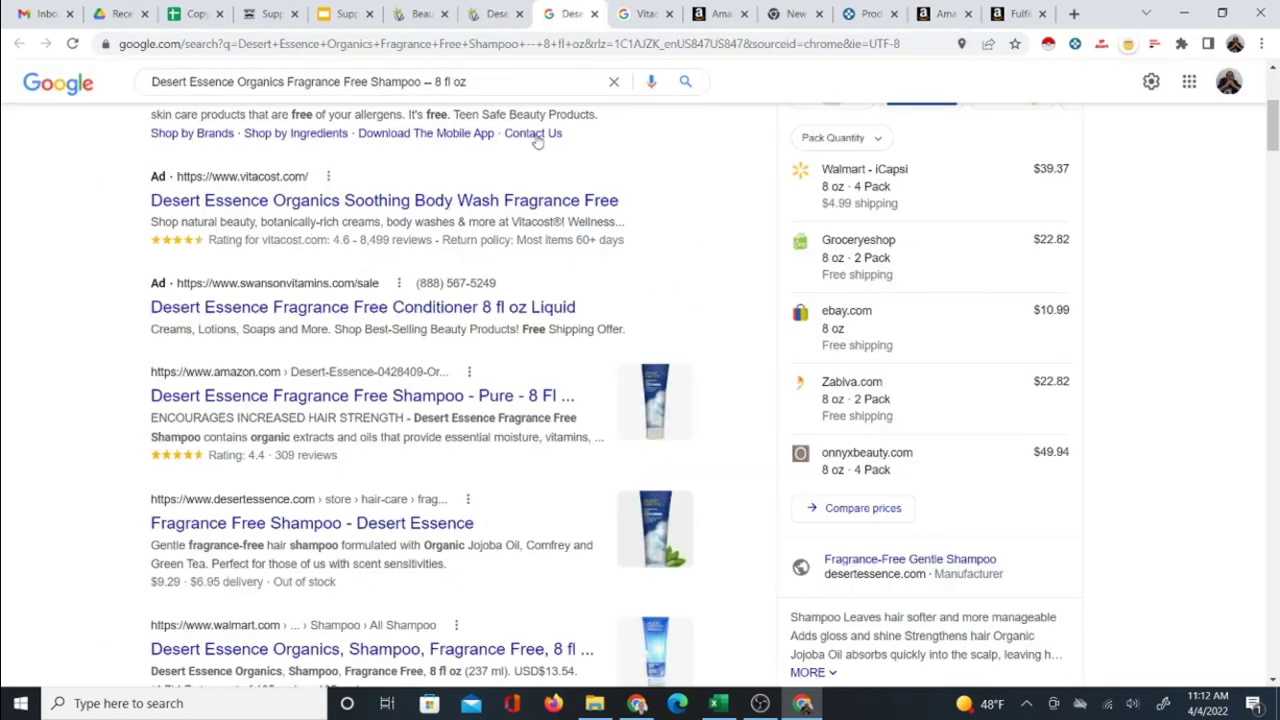
- Open the Amazon listing for the Desert Essence Fragrance Free Shampoo, examine its sales and profit data, and return to the Vitacost product page
{"action": "left_click", "coordinate": [311, 396]}
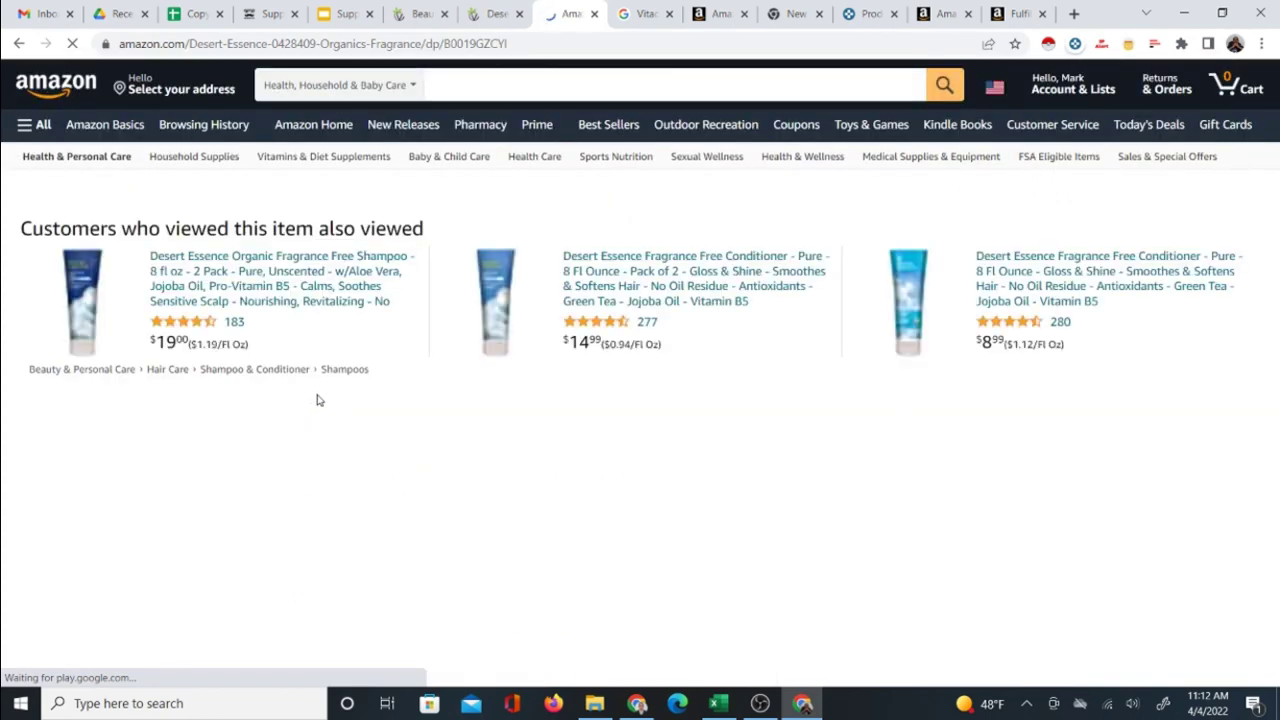
{"action": "scroll", "coordinate": [560, 400], "scroll_direction": "down", "scroll_amount": 2}
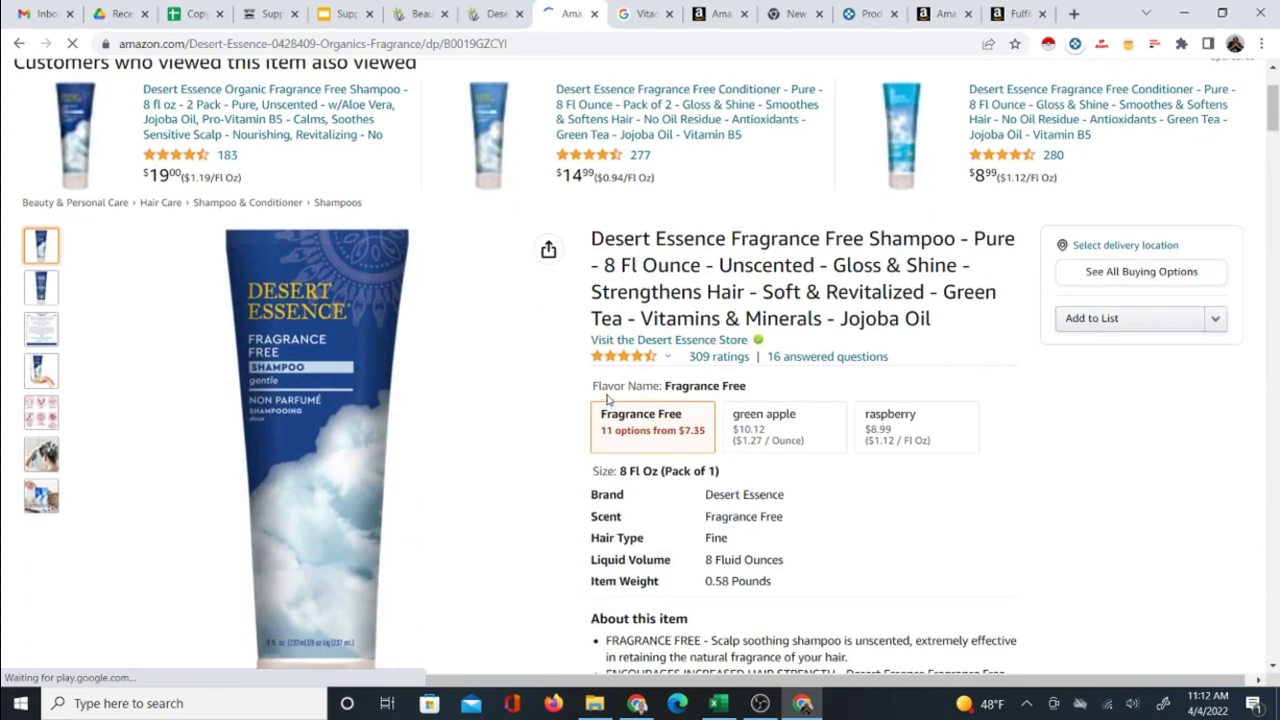
{"action": "scroll", "coordinate": [607, 403], "scroll_direction": "down", "scroll_amount": 2}
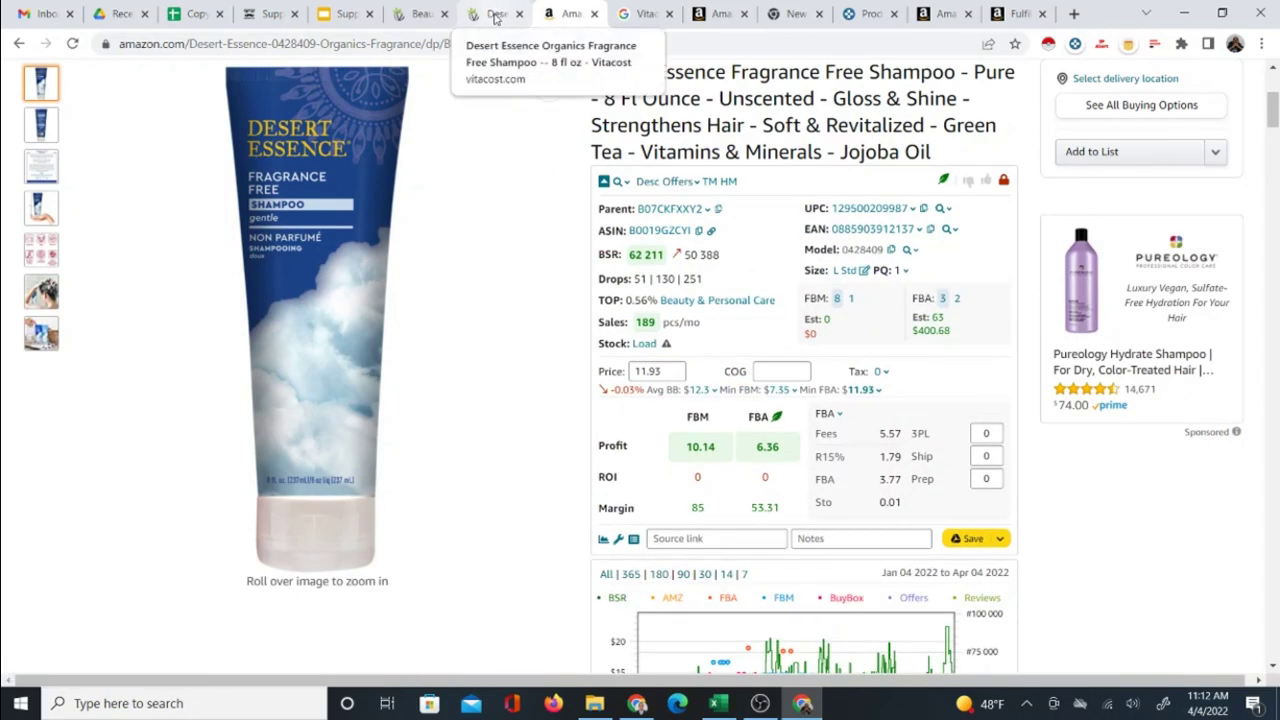
{"action": "left_click", "coordinate": [495, 16]}
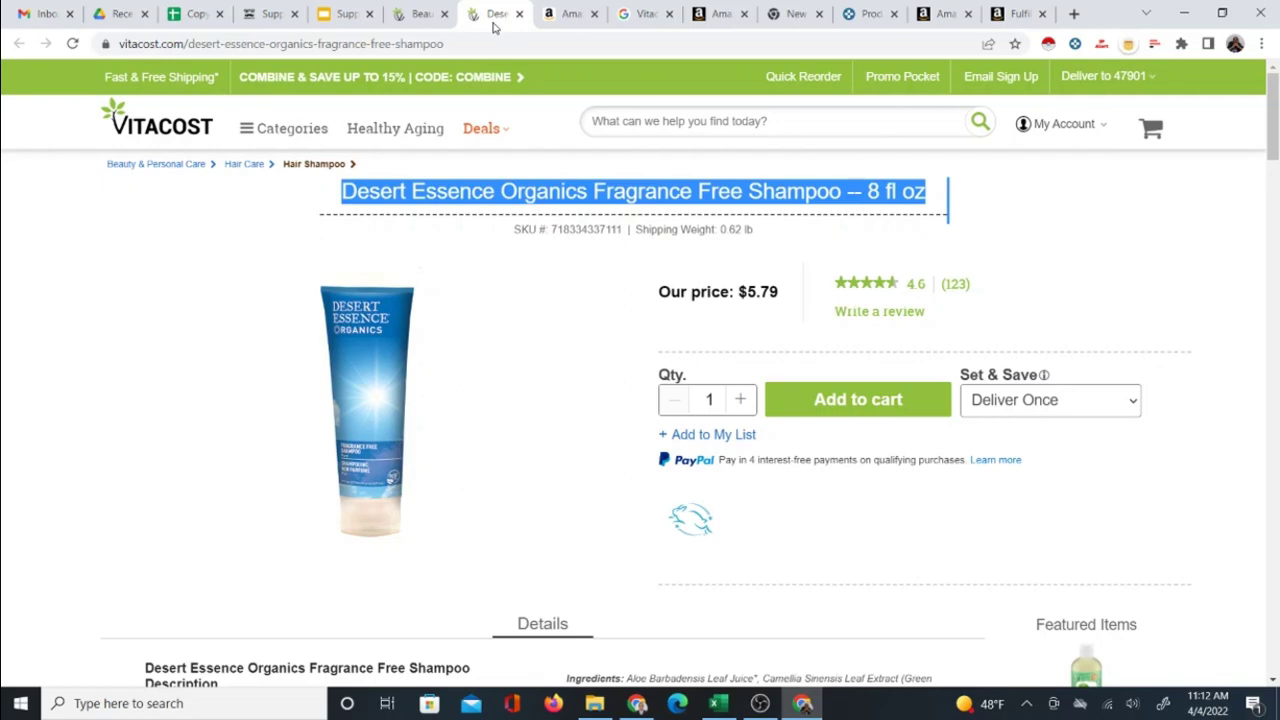
- Compare the Desert Essence shampoo's Amazon sales and profit data with its price on the Vitacost product page
{"action": "left_click", "coordinate": [565, 14]}
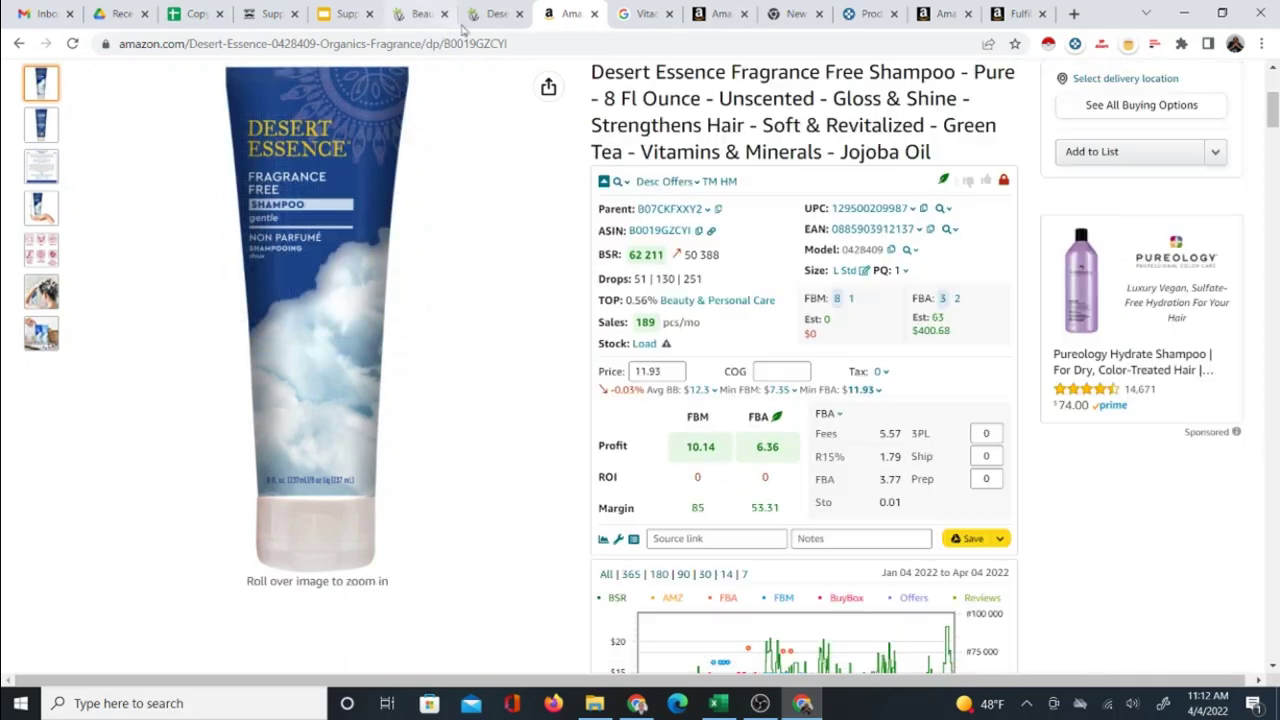
{"action": "left_click", "coordinate": [482, 22]}
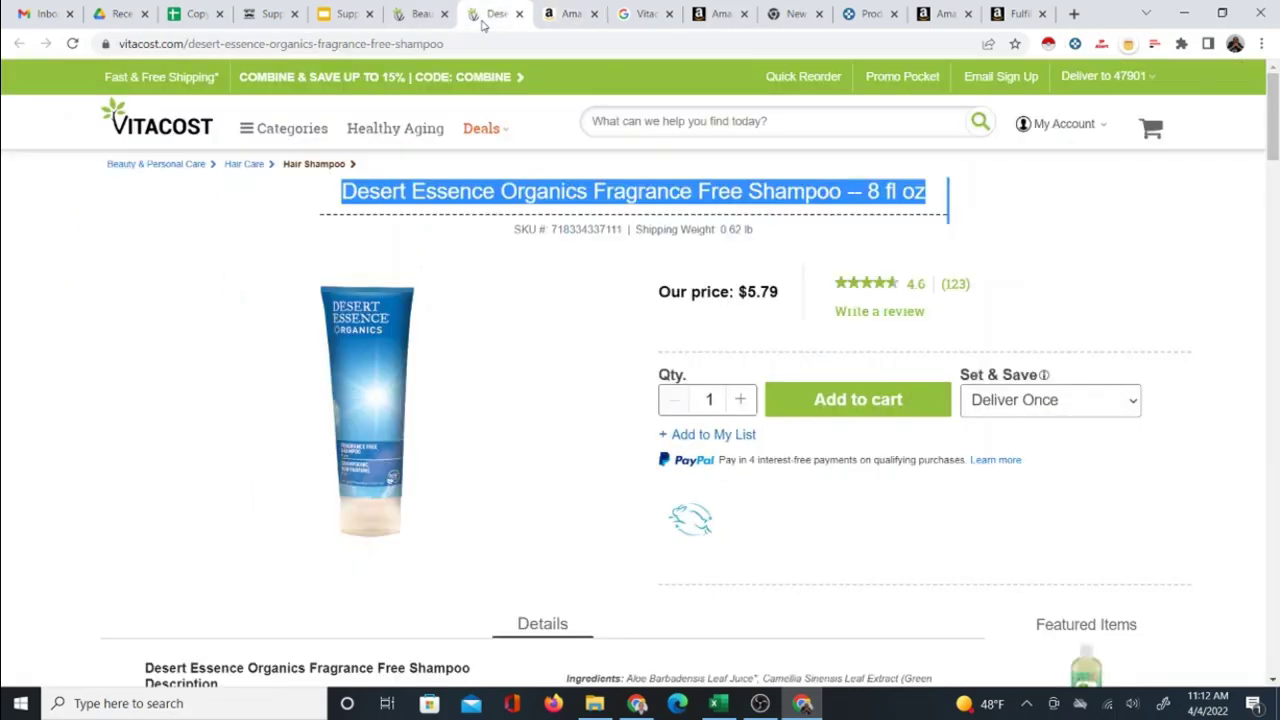
{"action": "left_click", "coordinate": [565, 14]}
{"action": "scroll", "coordinate": [744, 296], "scroll_direction": "up", "scroll_amount": 1}
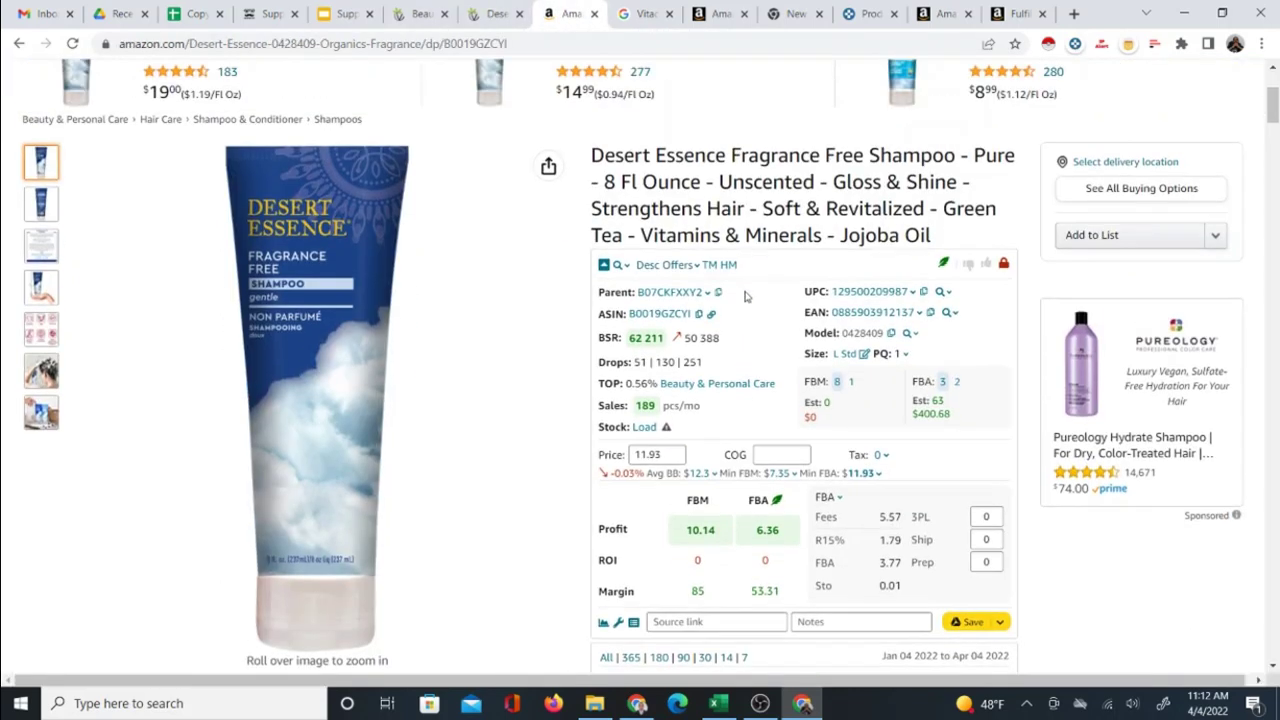
{"action": "scroll", "coordinate": [748, 296], "scroll_direction": "down", "scroll_amount": 1}
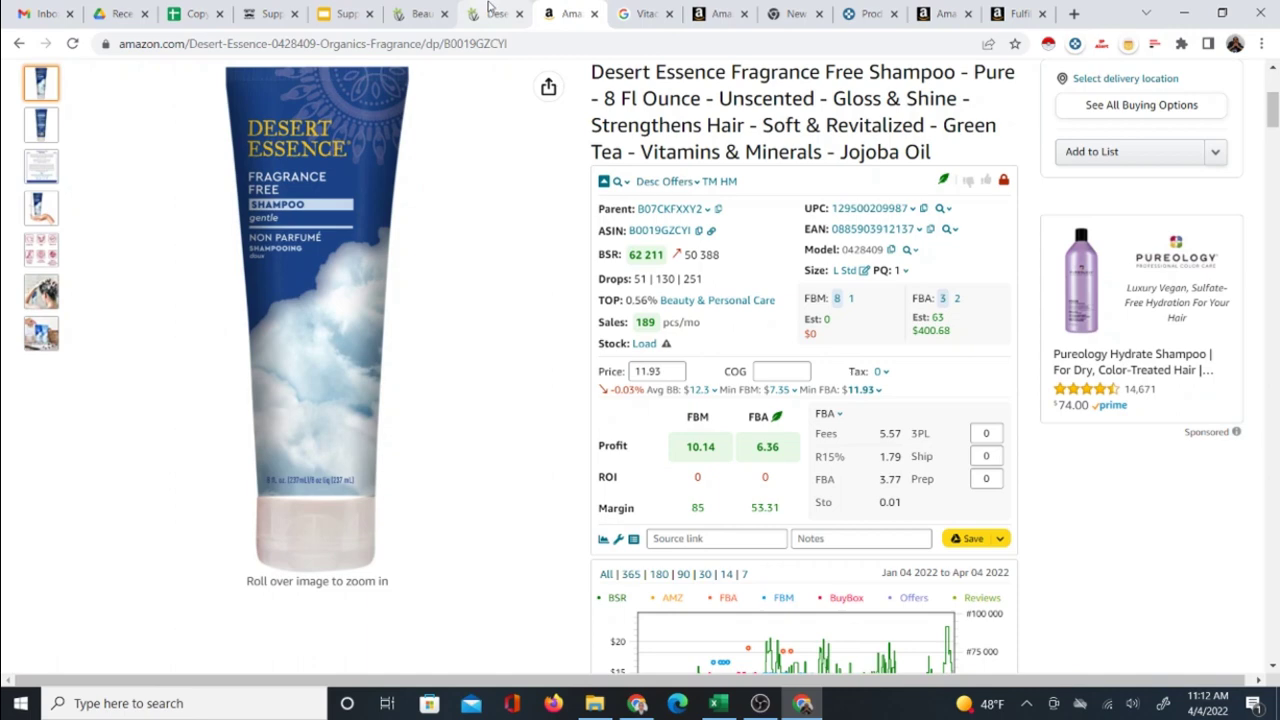
{"action": "left_click", "coordinate": [482, 14]}
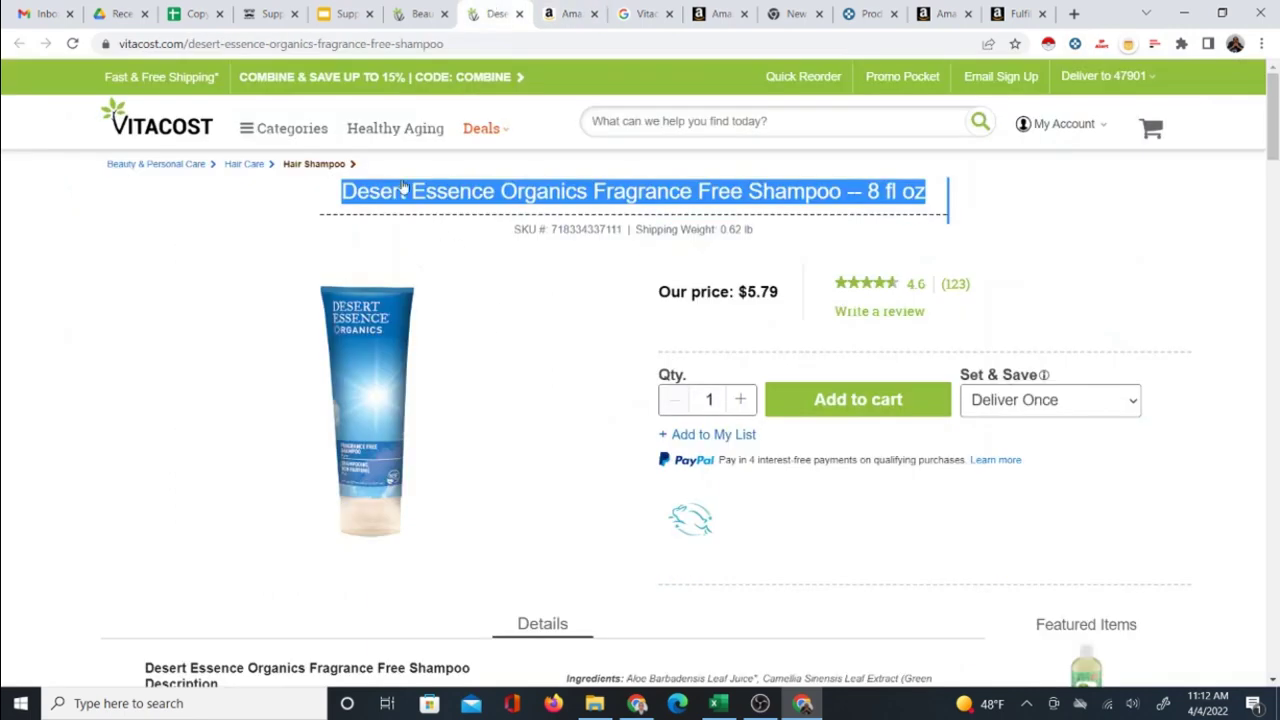
- Open the Acure Ultra Hydrating Shampoo Argan 8 fl oz product from the Vitacost shampoo list in a new tab
{"action": "left_click", "coordinate": [418, 14]}
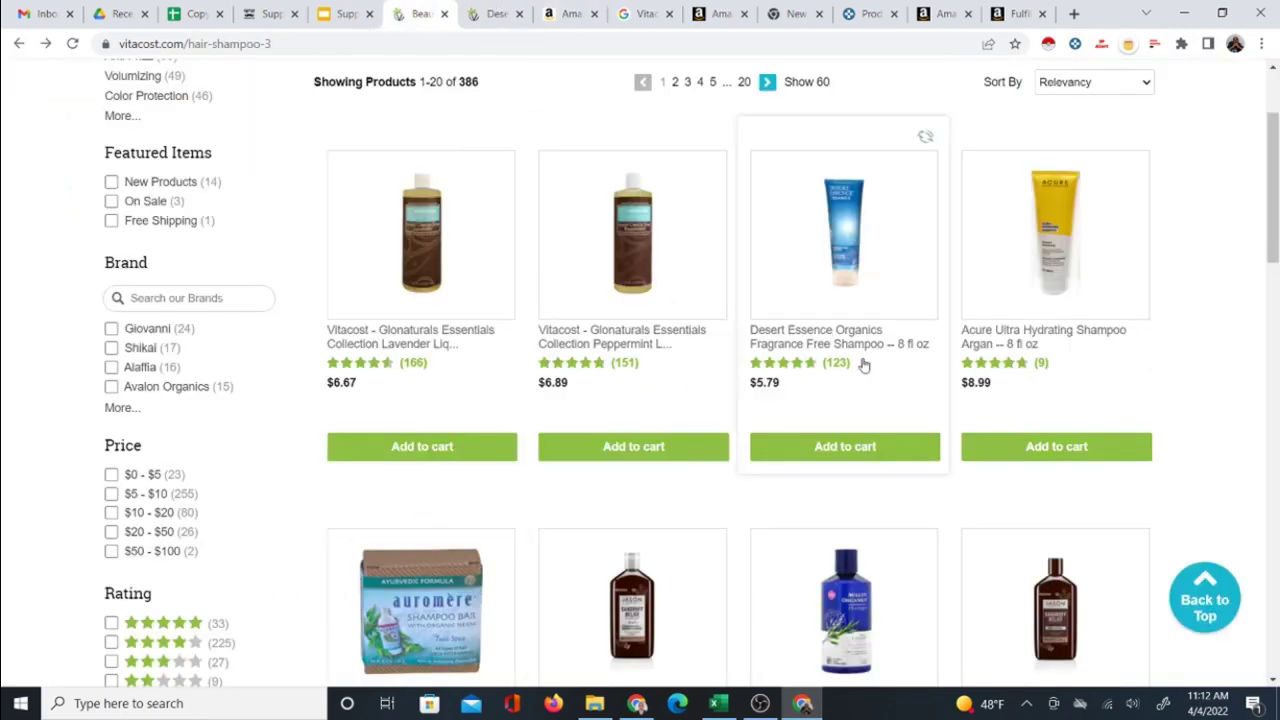
{"action": "right_click", "coordinate": [1017, 342]}
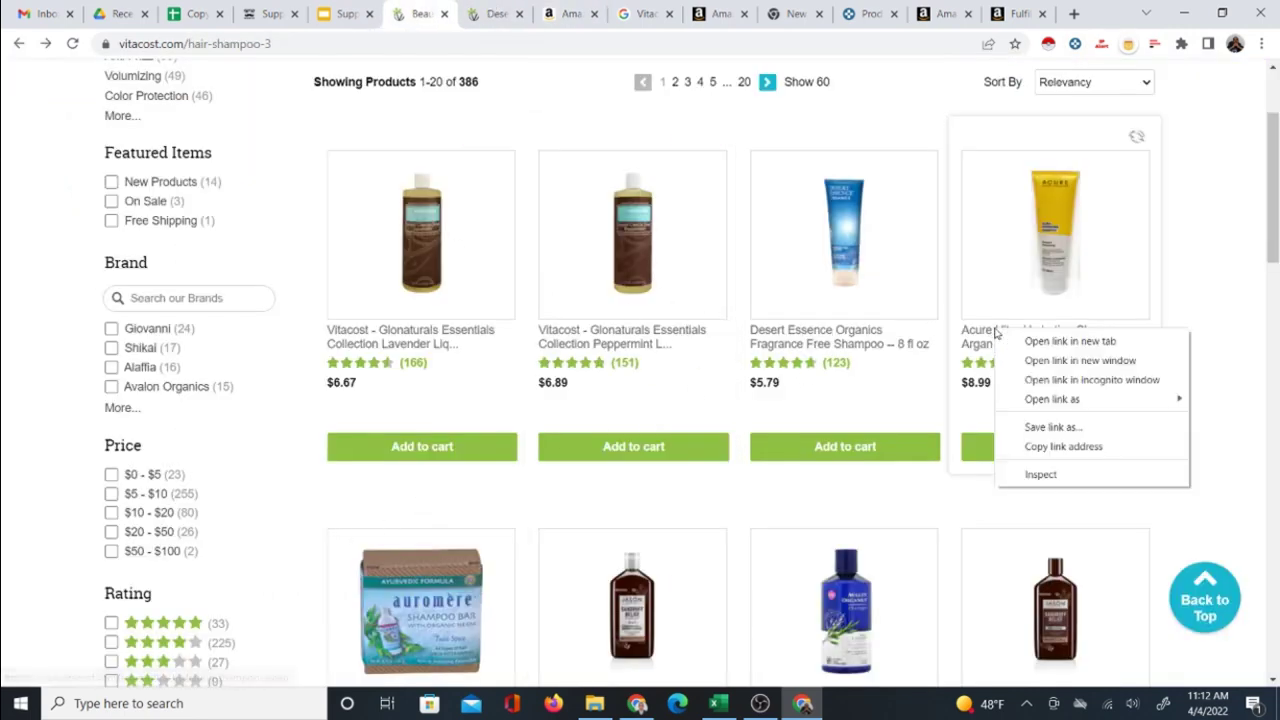
{"action": "left_click", "coordinate": [1045, 352]}
{"action": "left_click", "coordinate": [463, 14]}
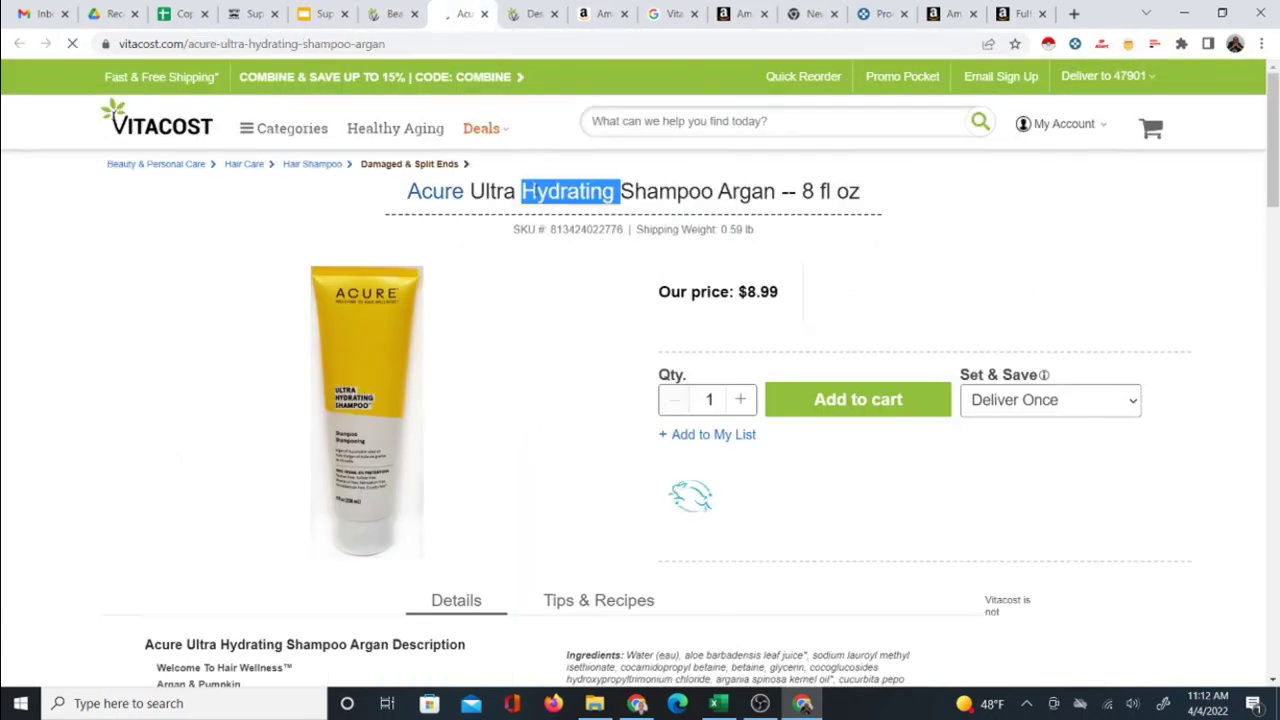
- Run a Google search for the full title "Acure Ultra Hydrating Shampoo Argan -- 8 fl oz" from the product page
{"action": "triple_click", "coordinate": [534, 191]}
{"action": "right_click", "coordinate": [534, 191]}
{"action": "left_click", "coordinate": [604, 243]}
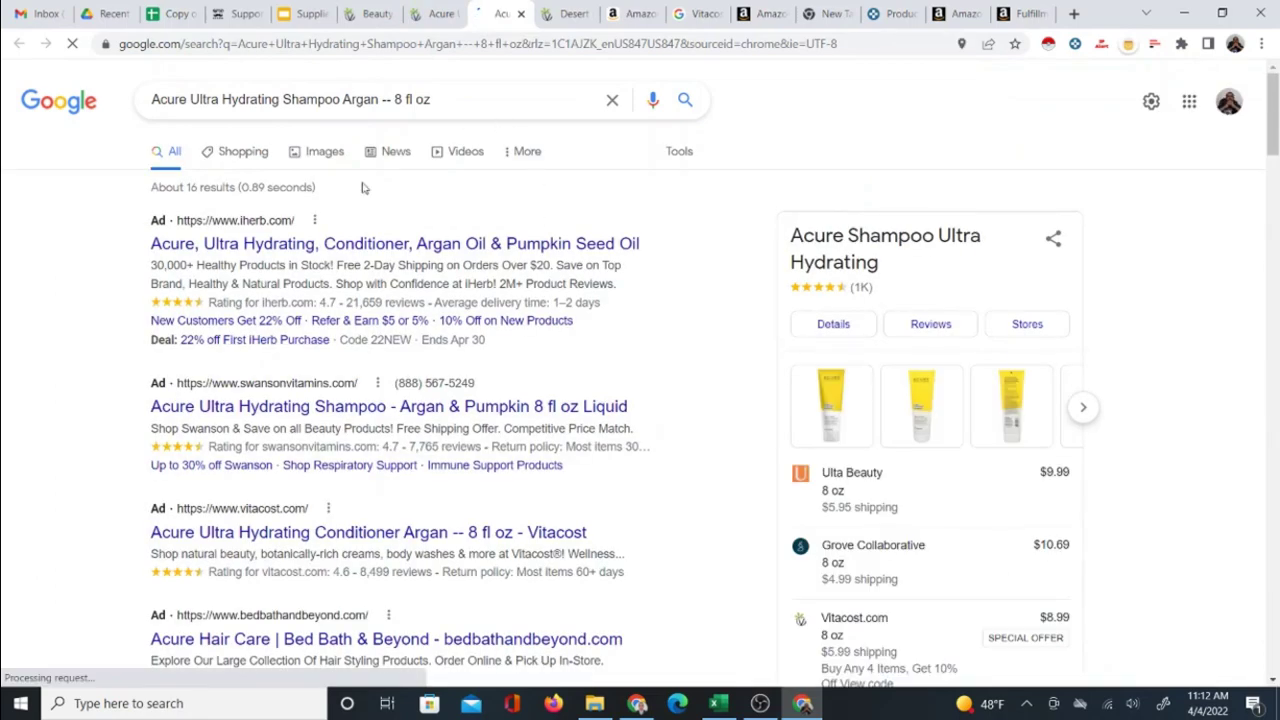
- Check the Google results against the Vitacost product and open the Amazon listing for the Acure Ultra Hydrating Shampoo
{"action": "scroll", "coordinate": [372, 287], "scroll_direction": "down", "scroll_amount": 2}
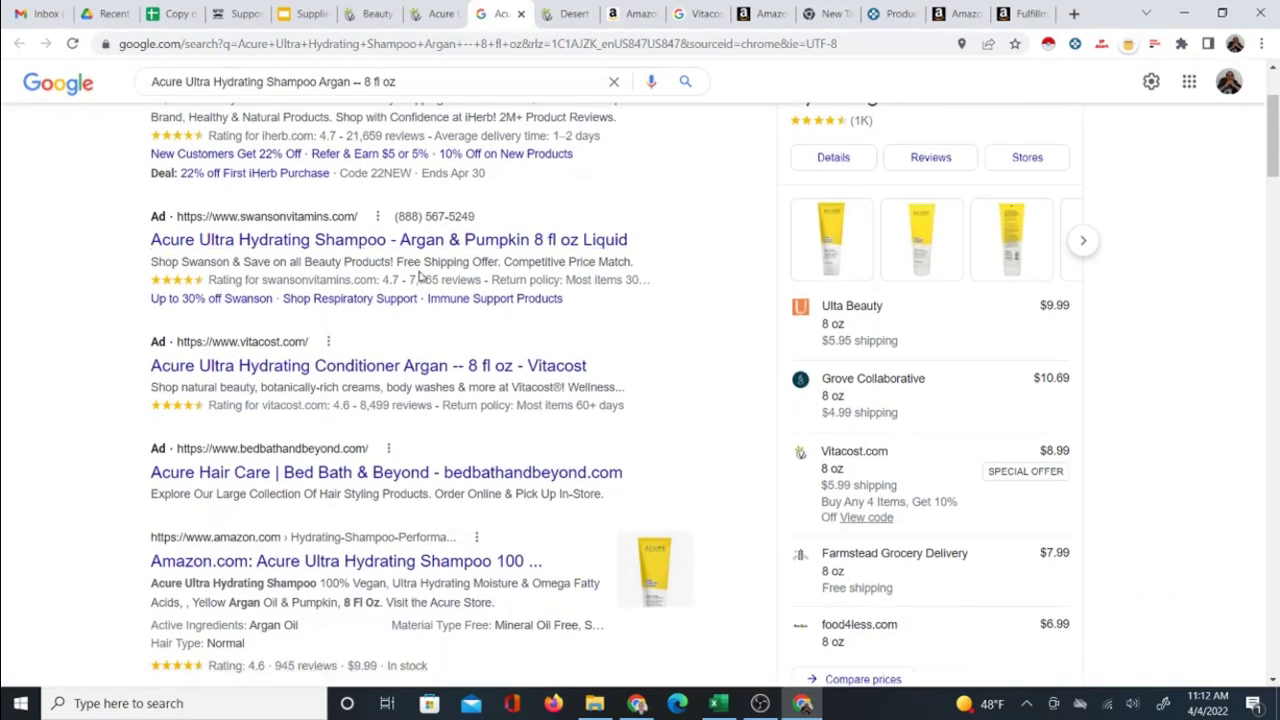
{"action": "left_click", "coordinate": [437, 14]}
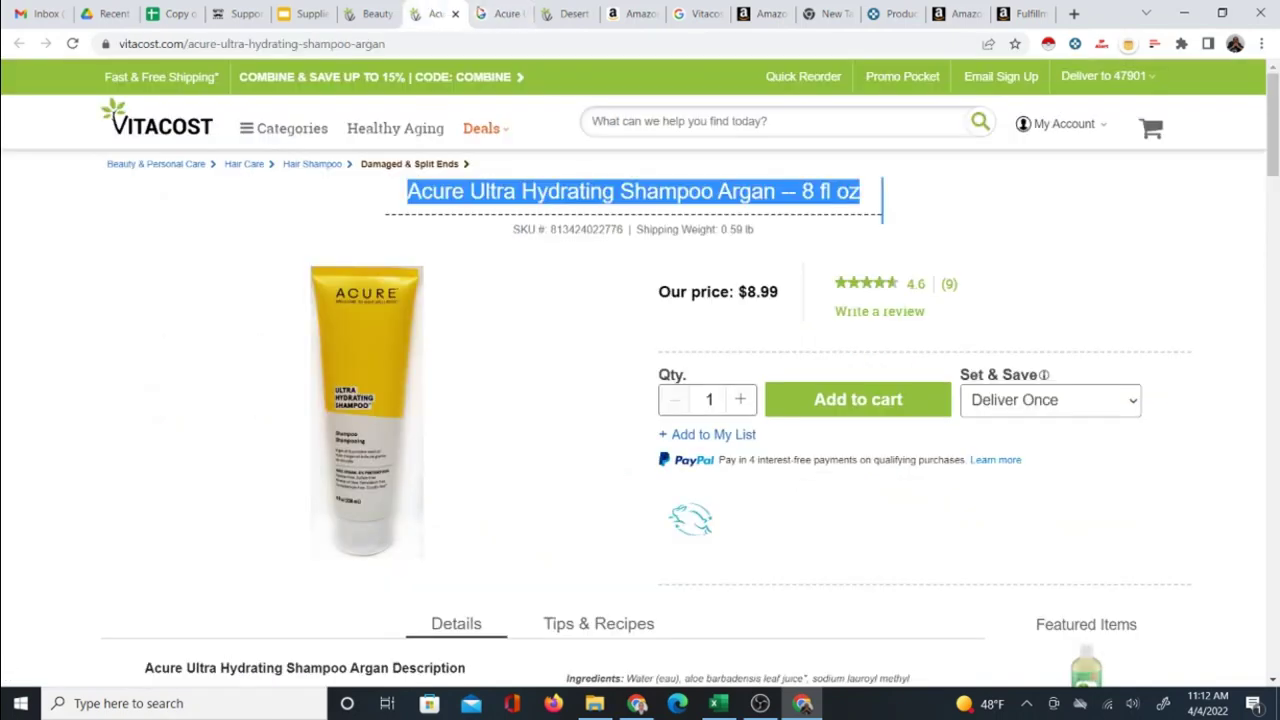
{"action": "left_click", "coordinate": [497, 14]}
{"action": "scroll", "coordinate": [430, 310], "scroll_direction": "down", "scroll_amount": 2}
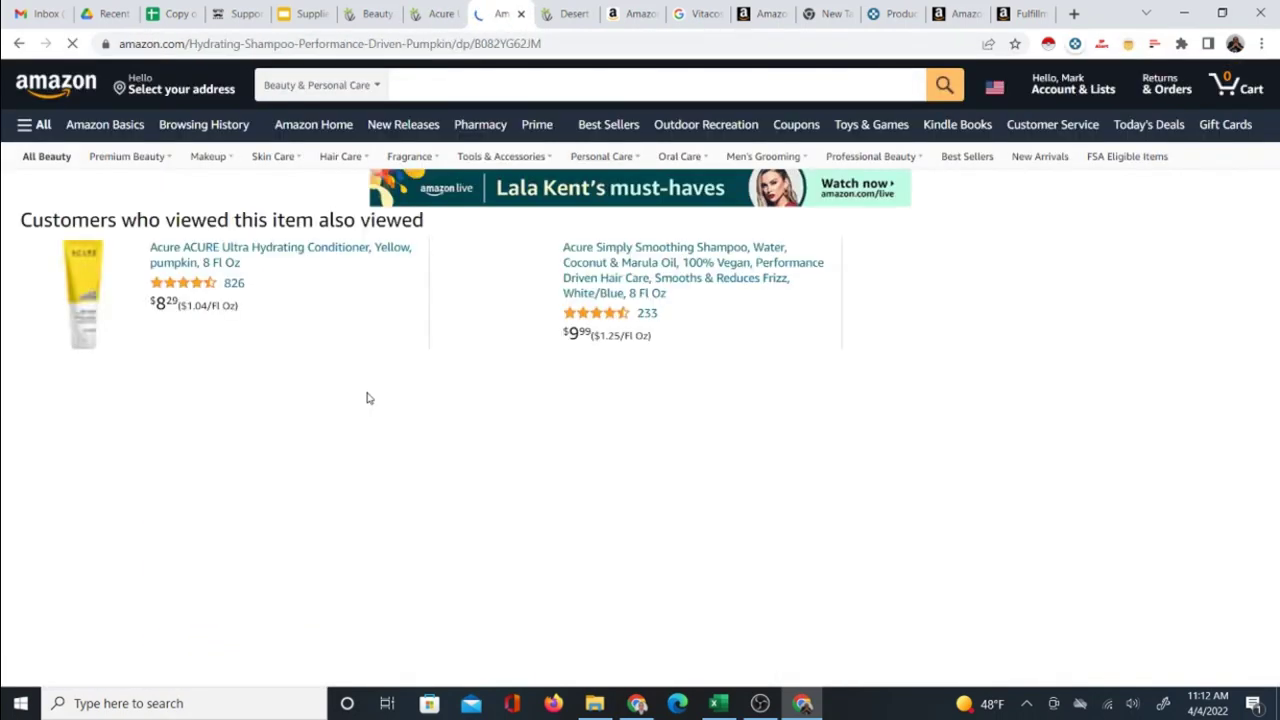
{"action": "scroll", "coordinate": [541, 312], "scroll_direction": "down", "scroll_amount": 1}
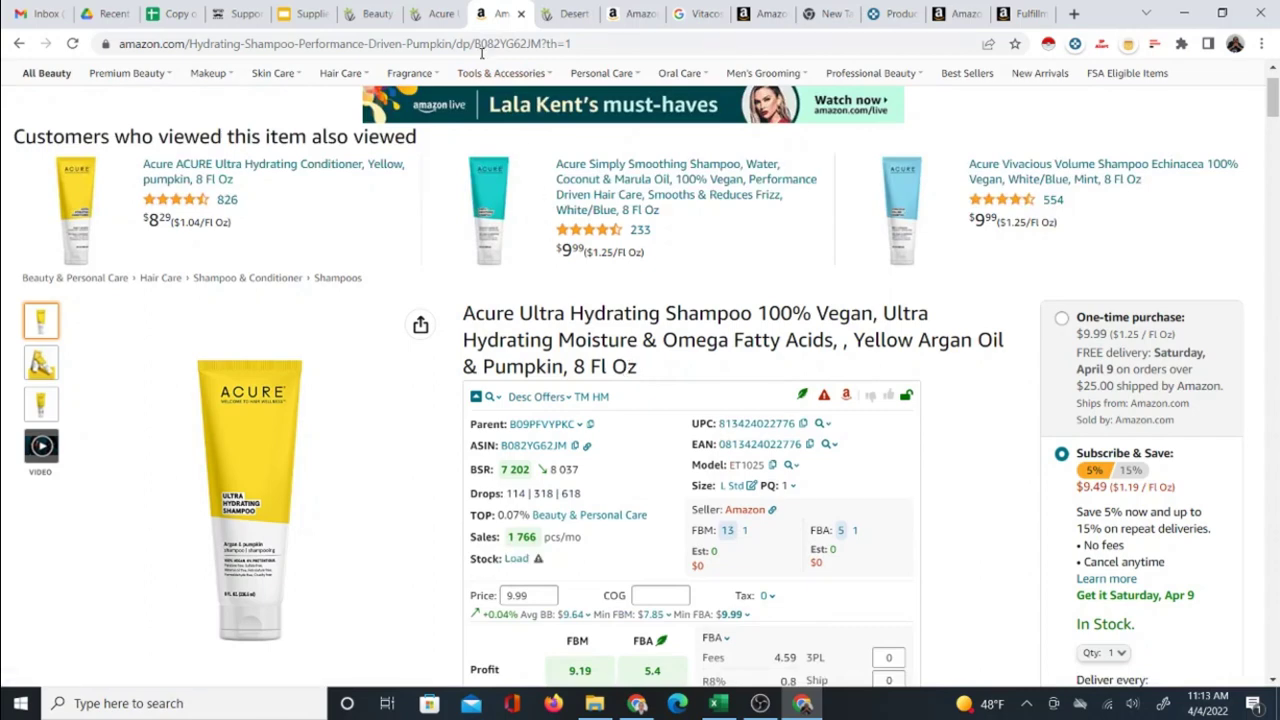
- Compare the Acure shampoo's packaging and price on Vitacost with its Amazon listing's images, seller and profit data
{"action": "left_click", "coordinate": [432, 13]}
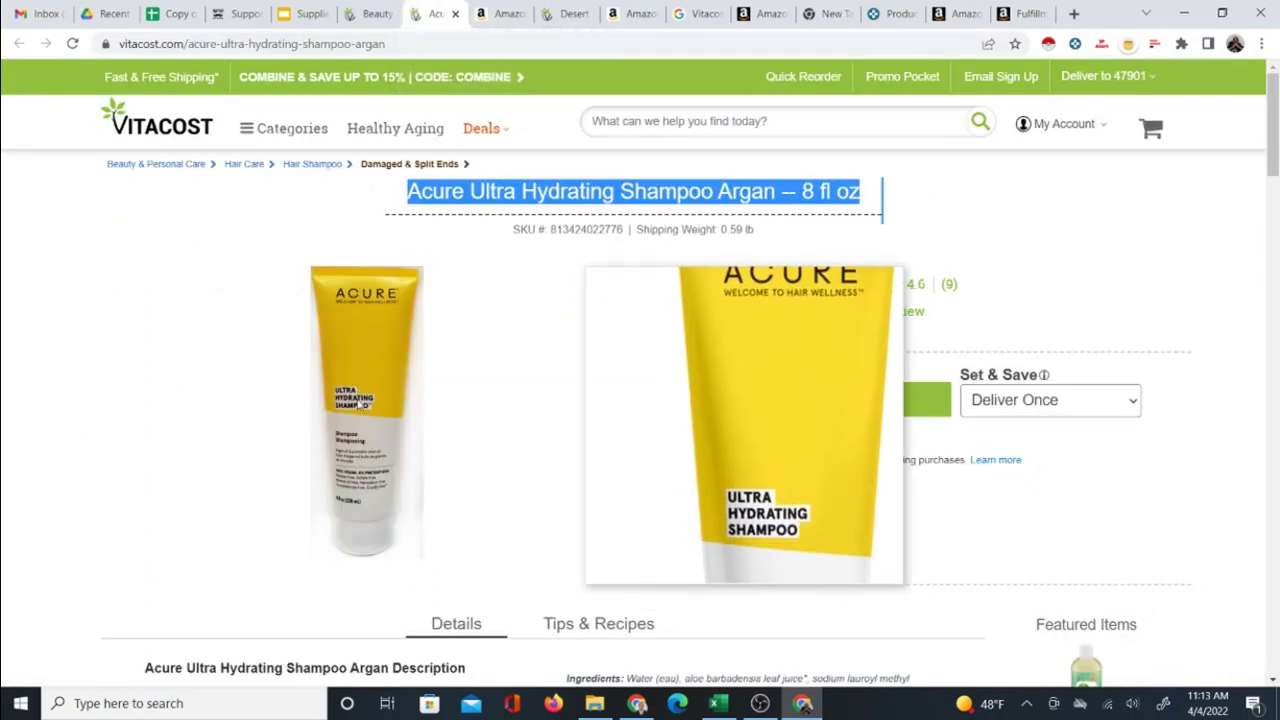
{"action": "left_click", "coordinate": [495, 14]}
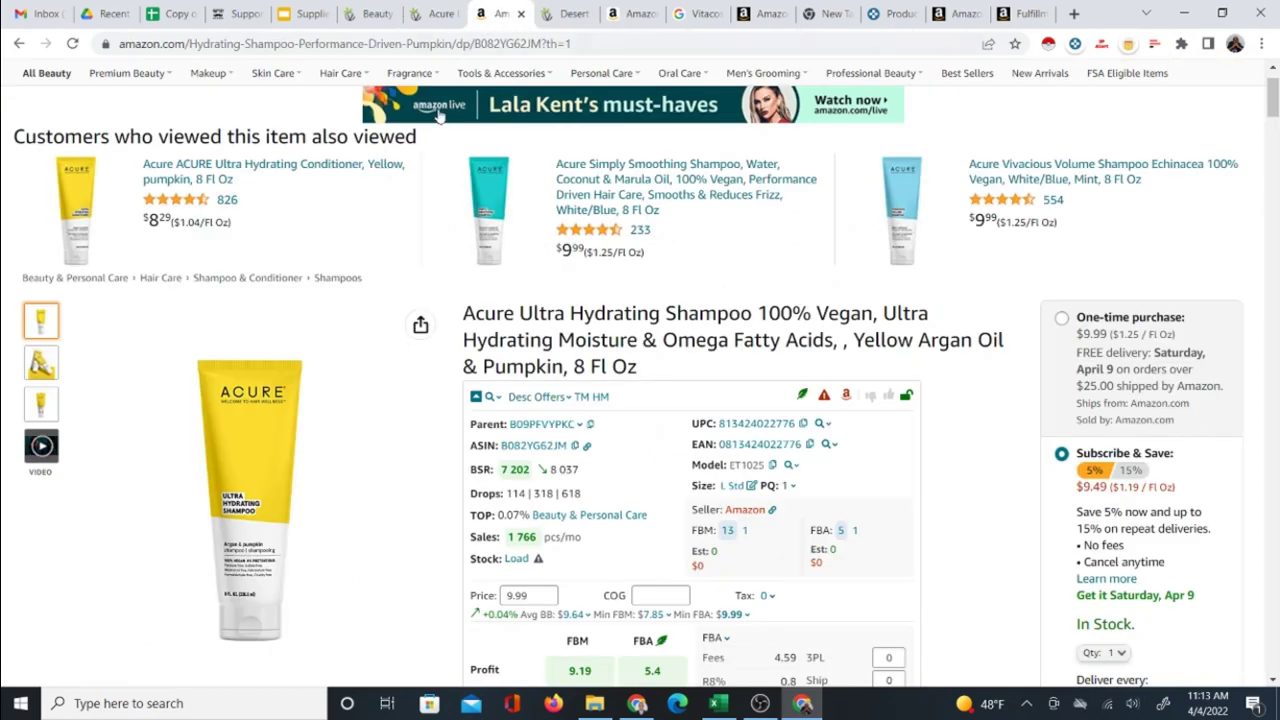
{"action": "scroll", "coordinate": [636, 378], "scroll_direction": "down", "scroll_amount": 1}
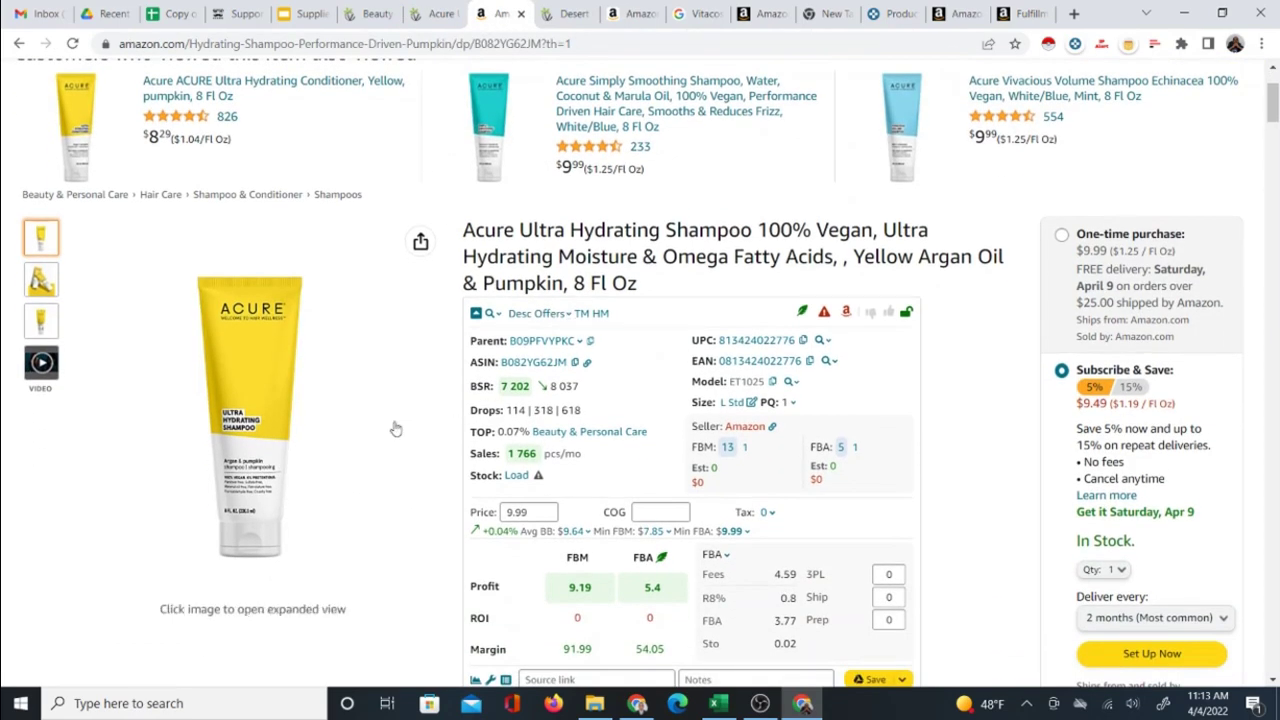
{"action": "left_click", "coordinate": [437, 14]}
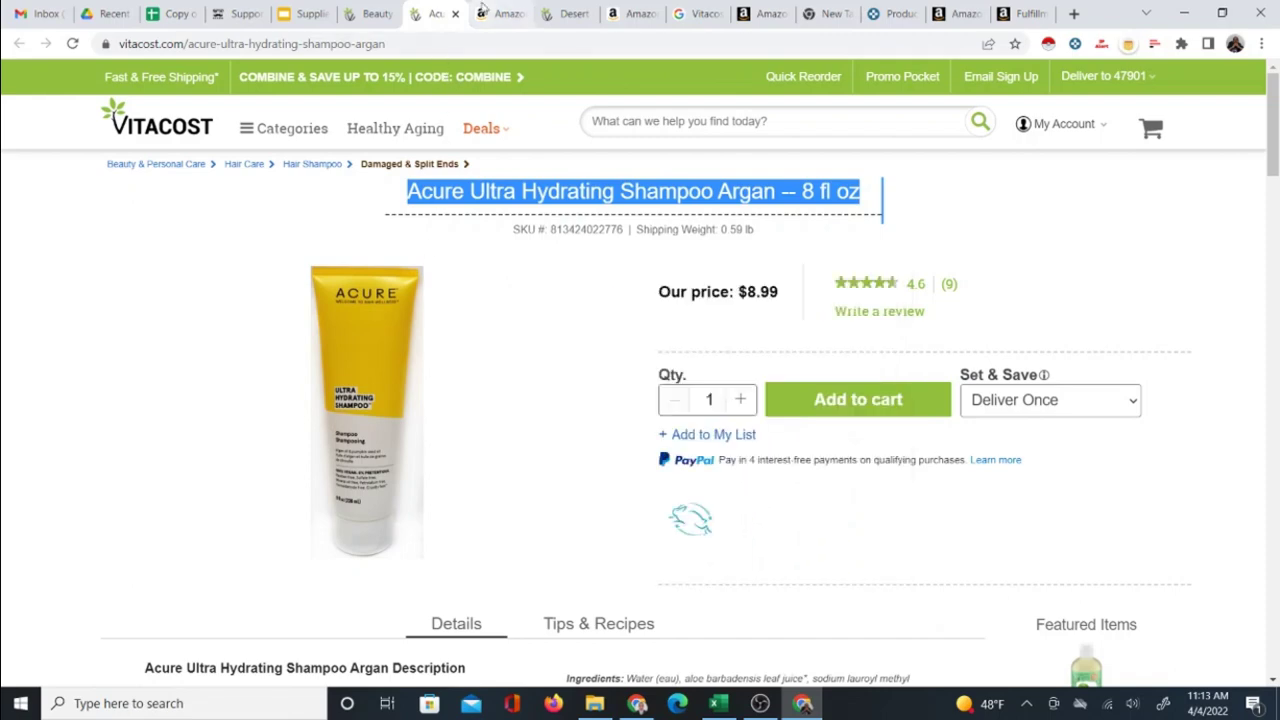
{"action": "left_click", "coordinate": [495, 14]}
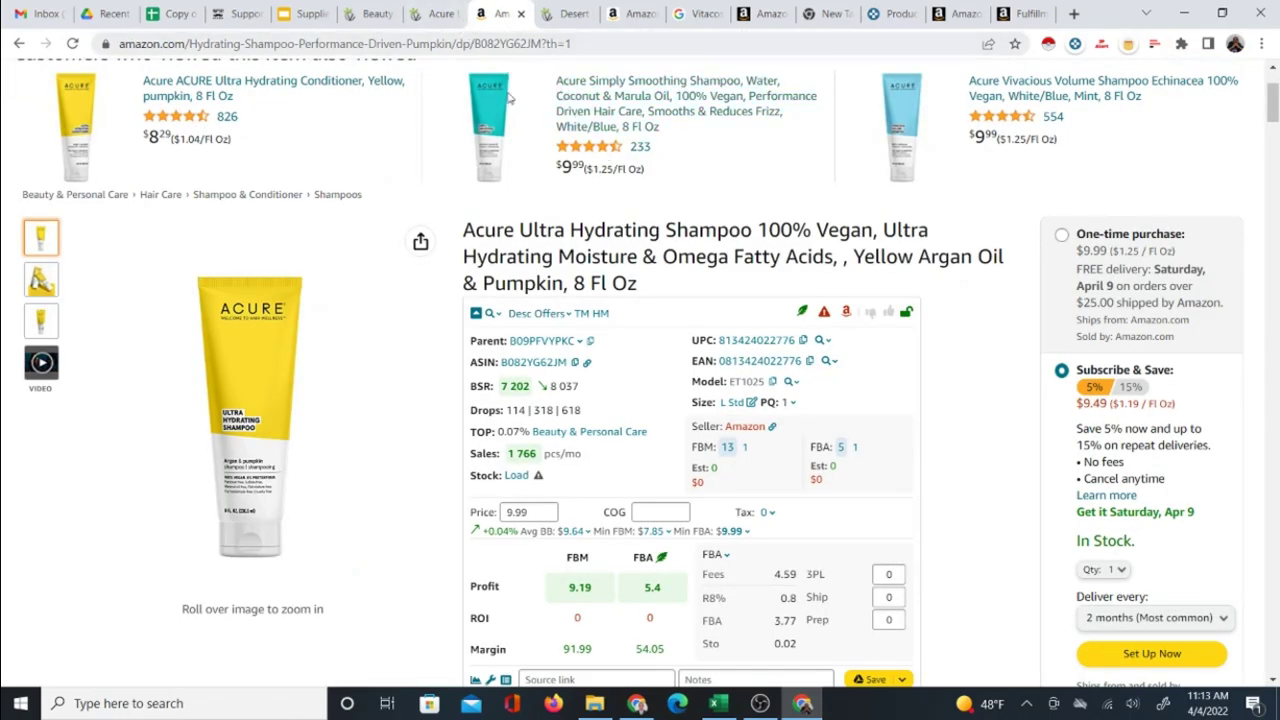
{"action": "mouse_move", "coordinate": [823, 317]}
{"action": "left_click", "coordinate": [441, 12]}
{"action": "left_click", "coordinate": [490, 15]}
{"action": "left_click", "coordinate": [415, 14]}
{"action": "left_click", "coordinate": [385, 14]}
{"action": "left_click", "coordinate": [440, 14]}
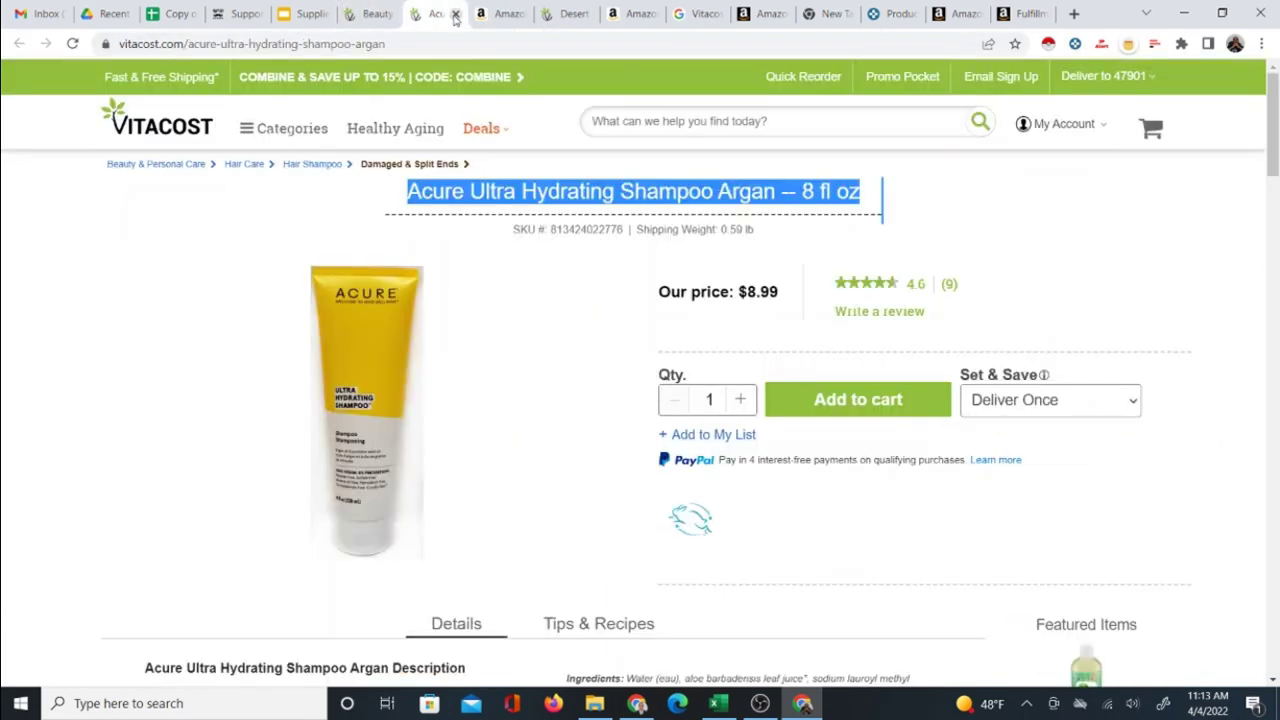
- Close the Vitacost and Amazon tabs for the Acure and Desert Essence shampoos and return to the Vitacost shampoo list
{"action": "left_click", "coordinate": [455, 14]}
{"action": "left_click", "coordinate": [455, 14]}
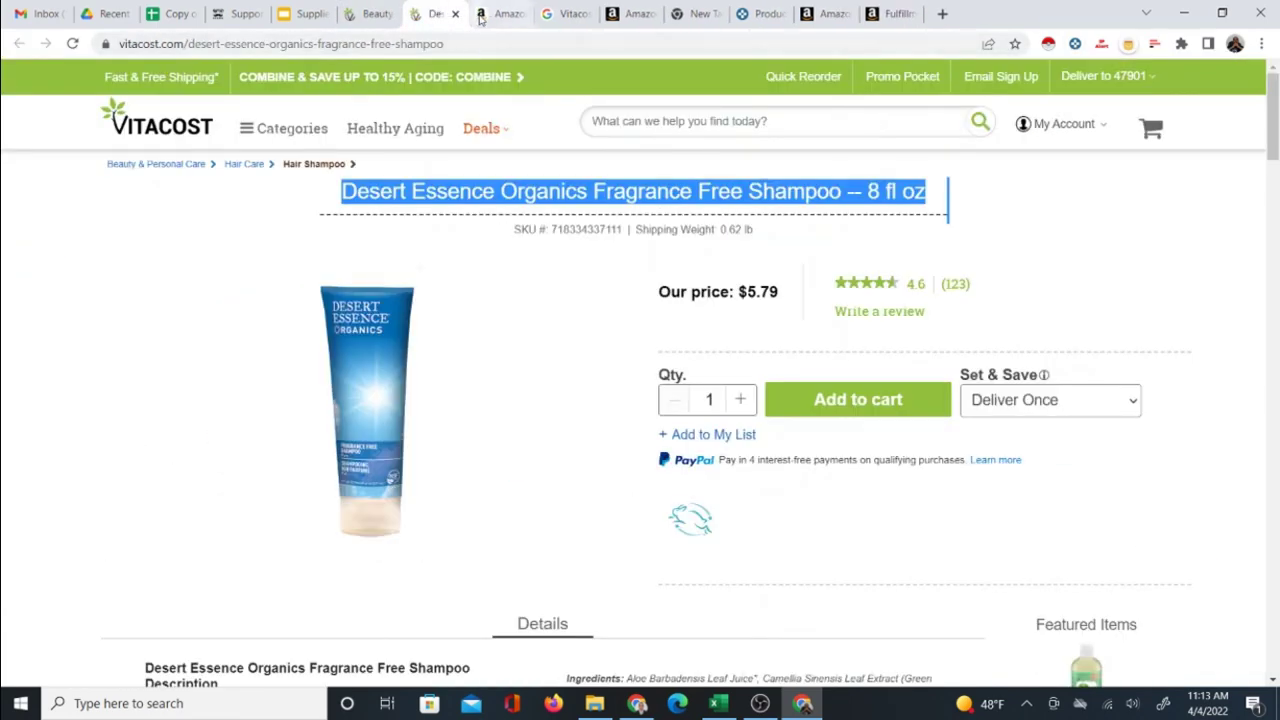
{"action": "left_click", "coordinate": [490, 18]}
{"action": "left_click", "coordinate": [452, 14]}
{"action": "left_click", "coordinate": [455, 14]}
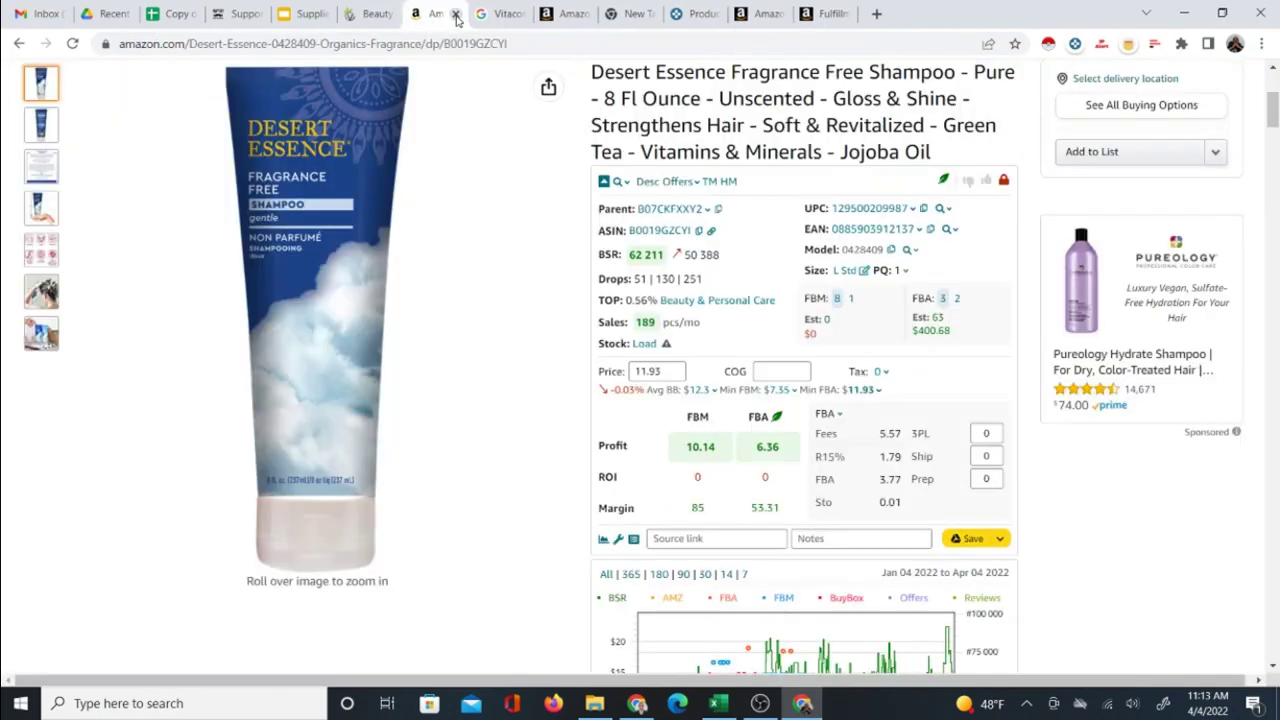
{"action": "left_click", "coordinate": [380, 14]}
{"action": "left_click", "coordinate": [438, 14]}
{"action": "left_click", "coordinate": [455, 14]}
{"action": "left_click", "coordinate": [378, 14]}
- Open the Auromere Shampoo Bar with Organic Neem Tulsi-Spice 4.23 oz product from the shampoo list in a new tab
{"action": "scroll", "coordinate": [968, 432], "scroll_direction": "down", "scroll_amount": 1}
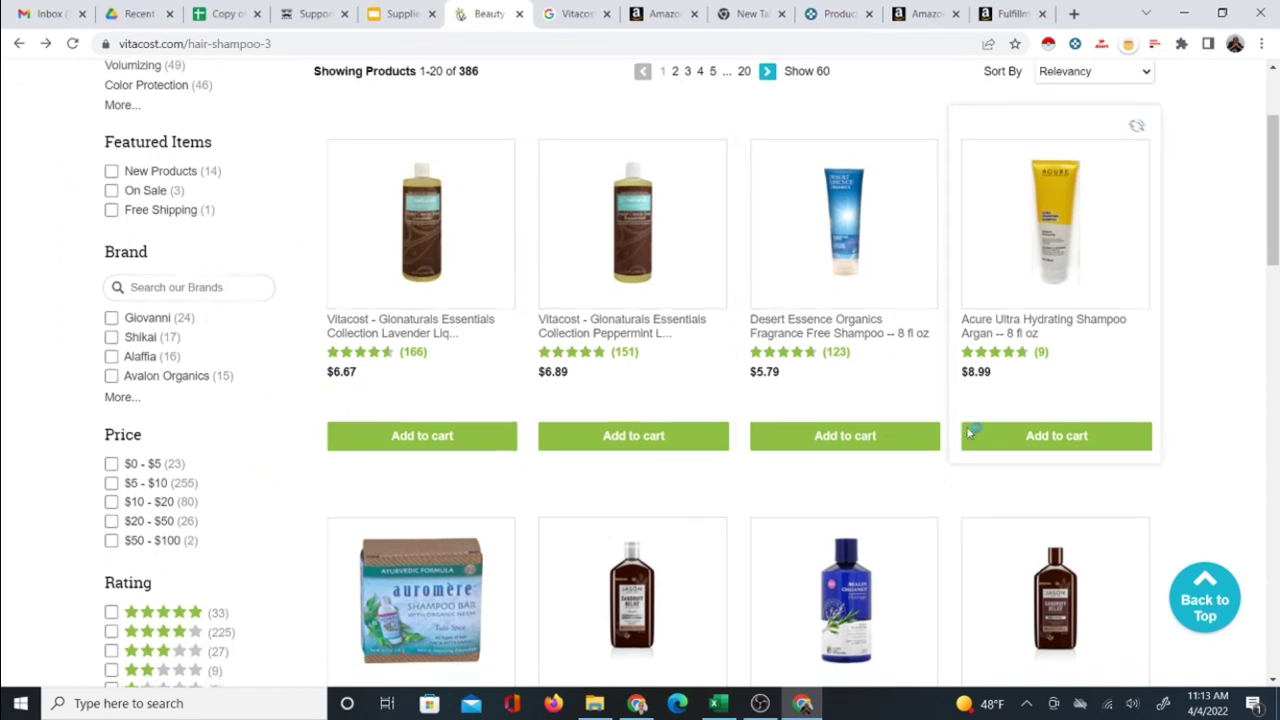
{"action": "scroll", "coordinate": [968, 432], "scroll_direction": "down", "scroll_amount": 3}
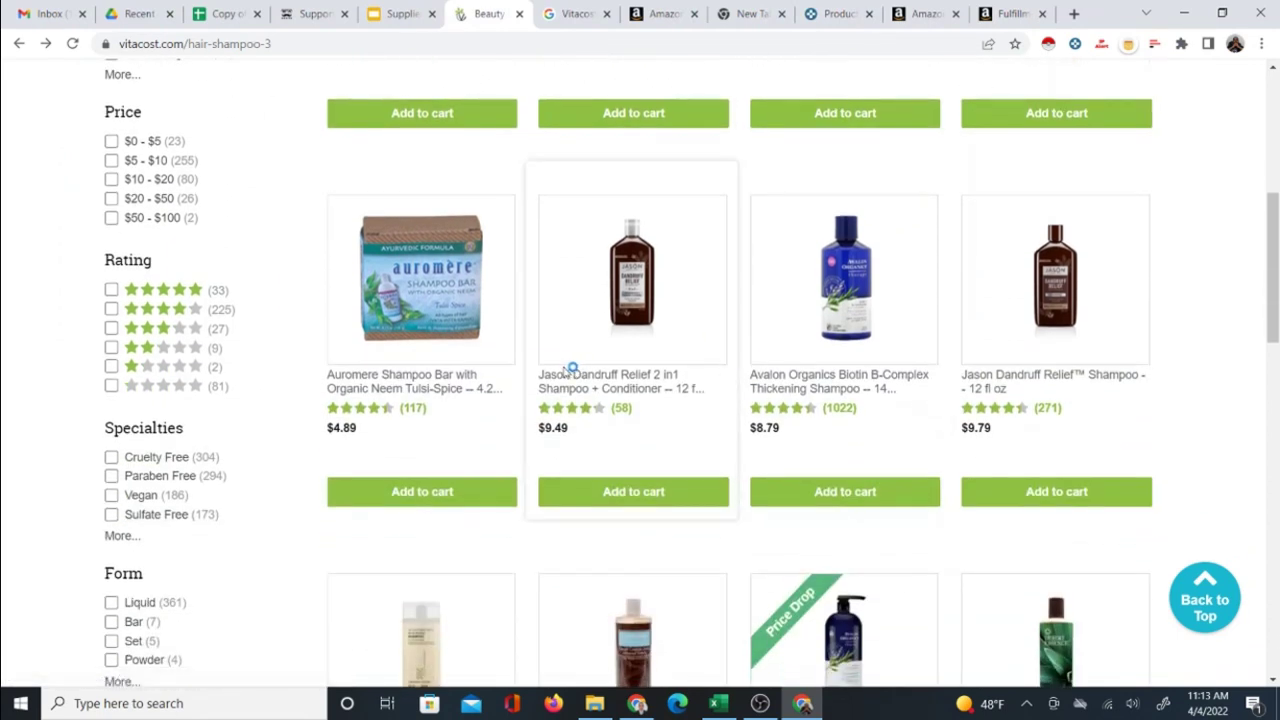
{"action": "right_click", "coordinate": [419, 382]}
{"action": "left_click", "coordinate": [452, 392]}
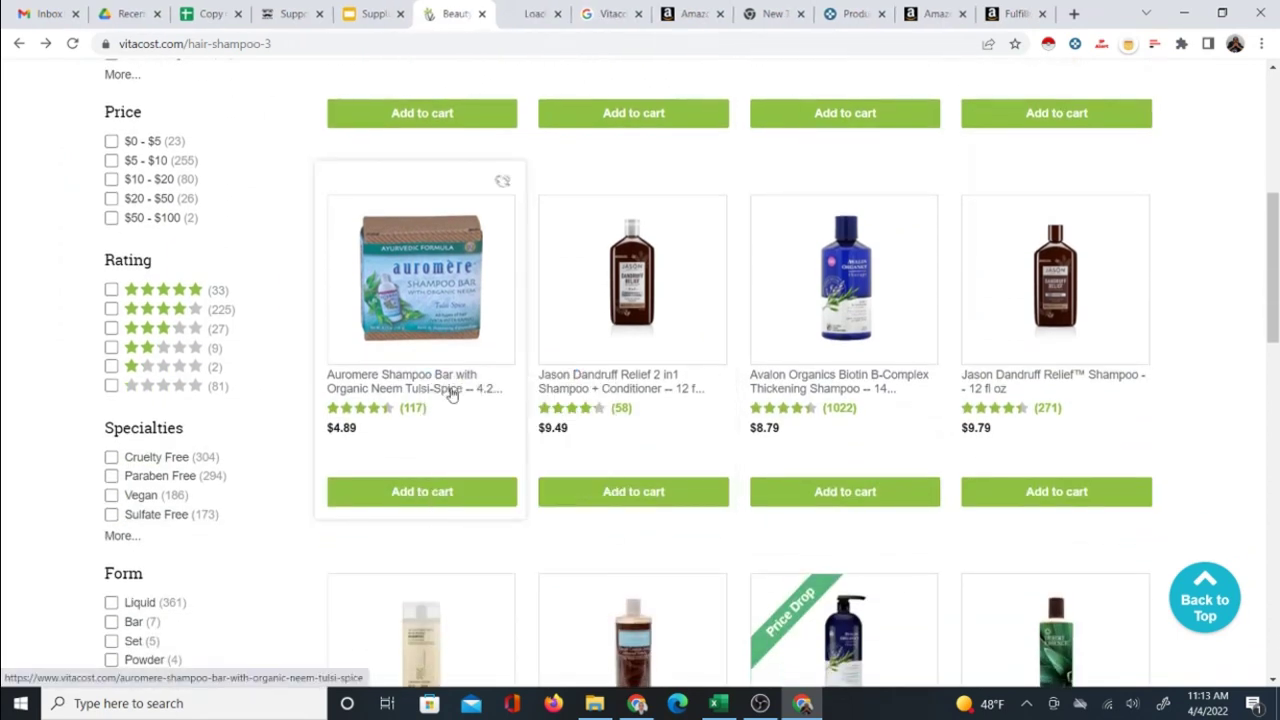
{"action": "left_click", "coordinate": [533, 14]}
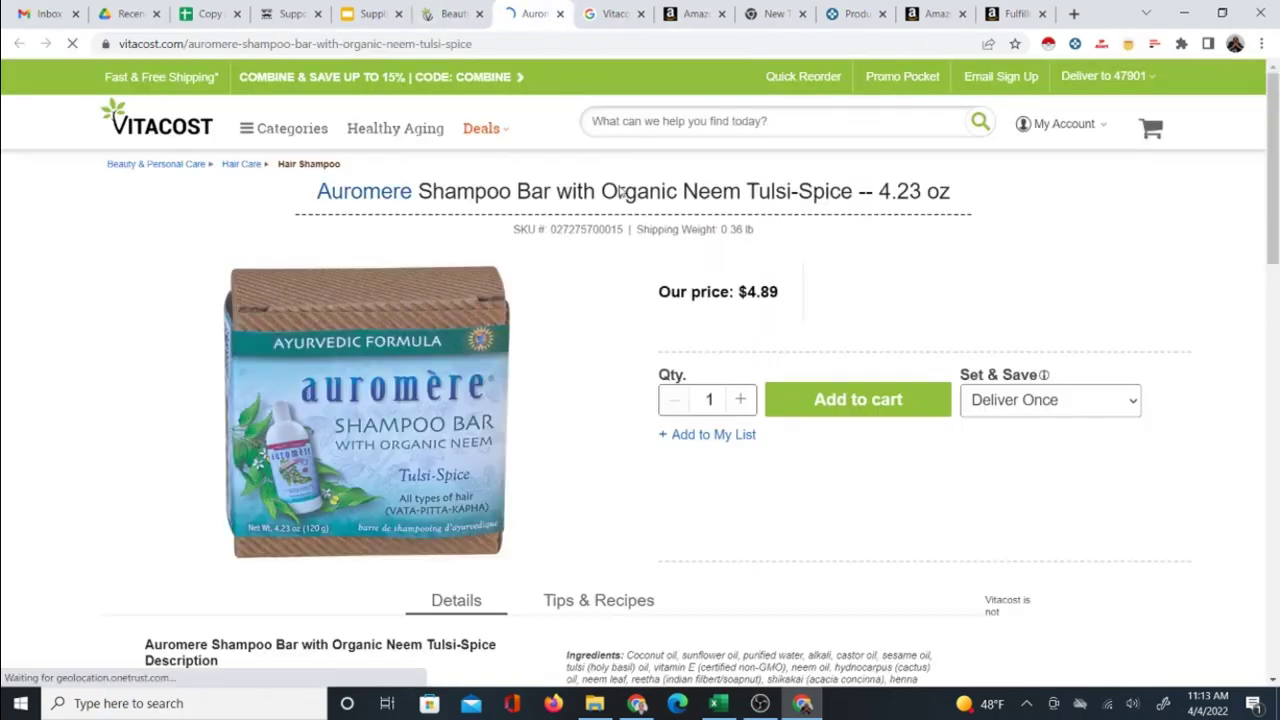
- Run a Google search for the full title "Auromere Shampoo Bar with Organic Neem Tulsi-Spice -- 4.23 oz" from the product page
{"action": "triple_click", "coordinate": [621, 191]}
{"action": "right_click", "coordinate": [618, 191]}
{"action": "left_click", "coordinate": [640, 198]}
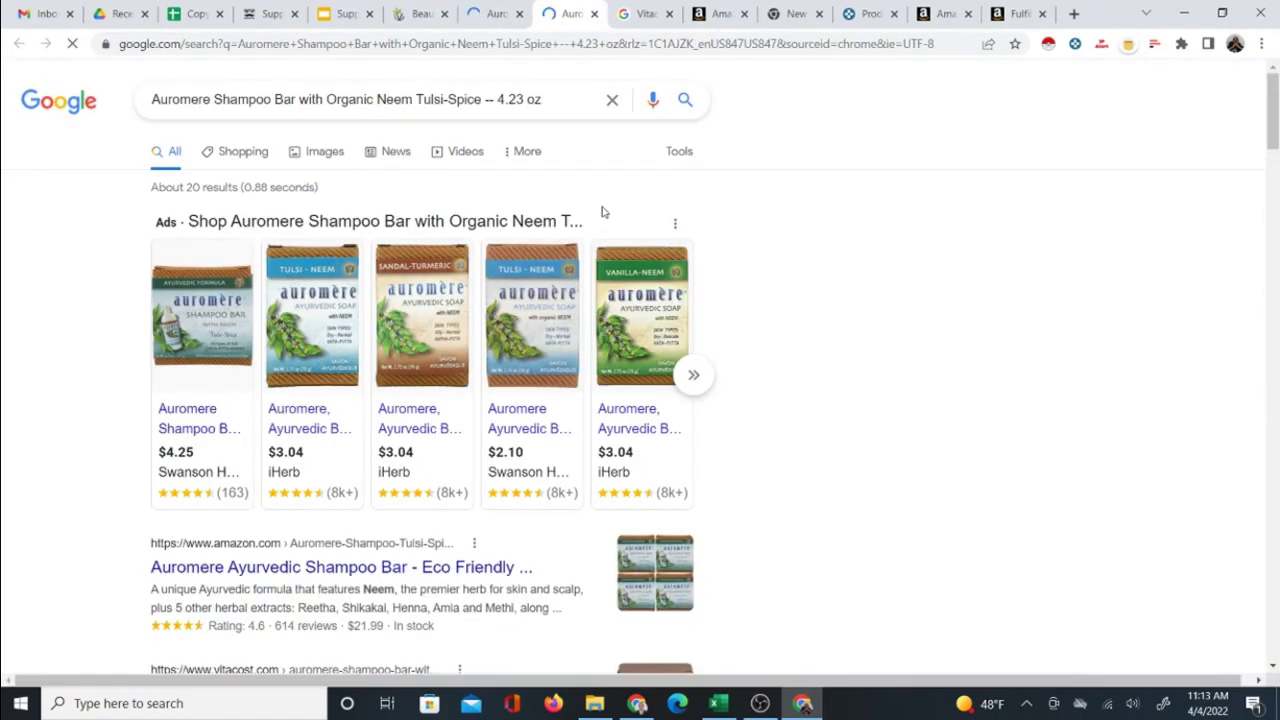
- Check the Vitacost packaging against the Google results and open the Amazon listing for the Auromere Ayurvedic Shampoo Bar
{"action": "left_click", "coordinate": [496, 14]}
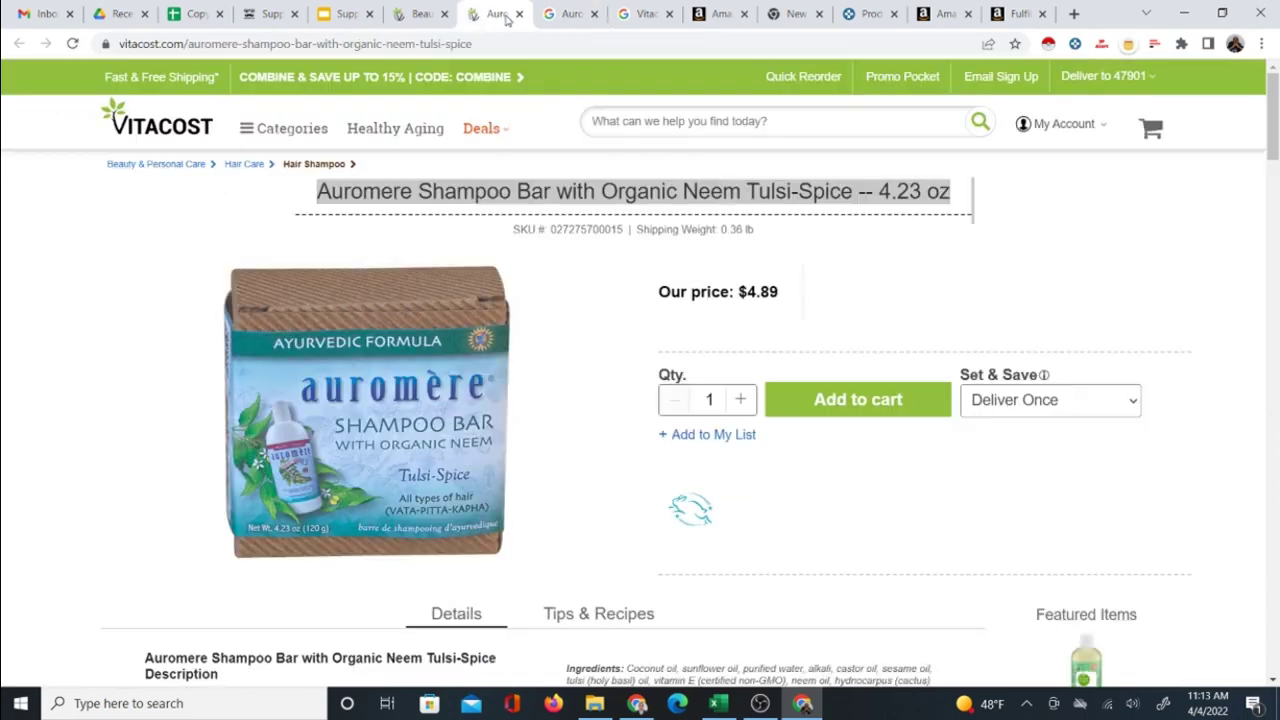
{"action": "left_click", "coordinate": [565, 16]}
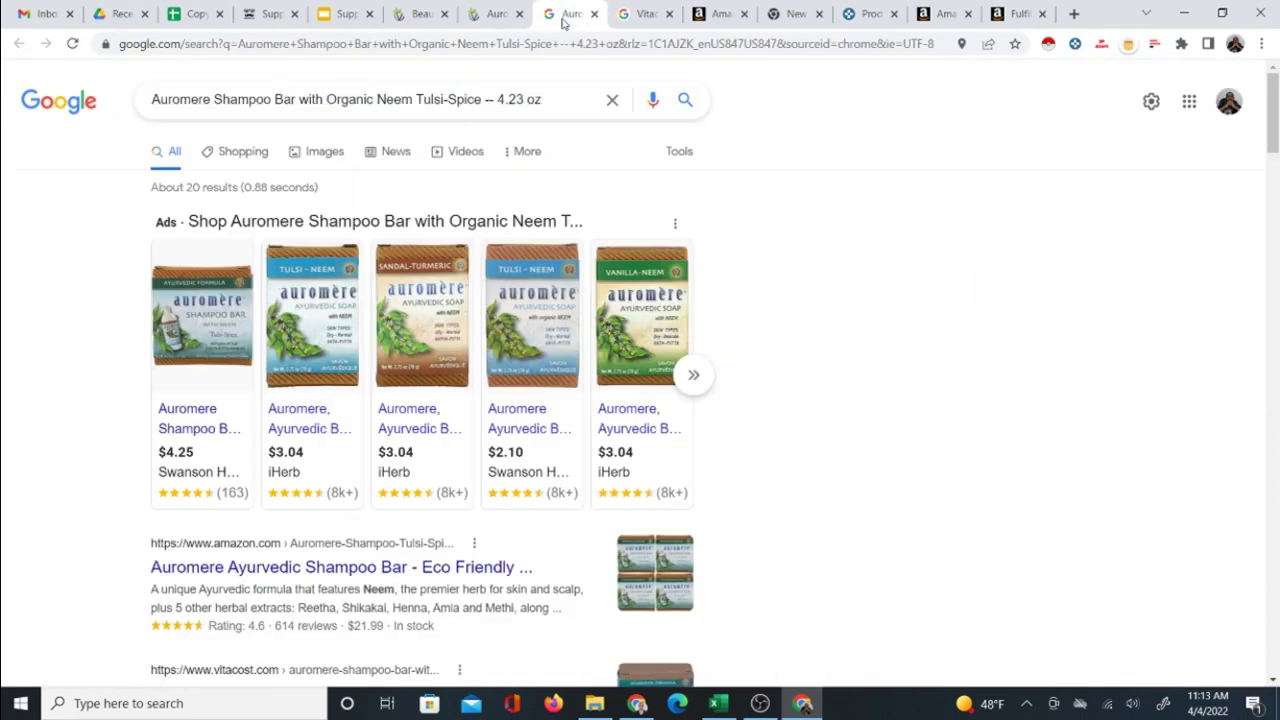
{"action": "left_click", "coordinate": [368, 567]}
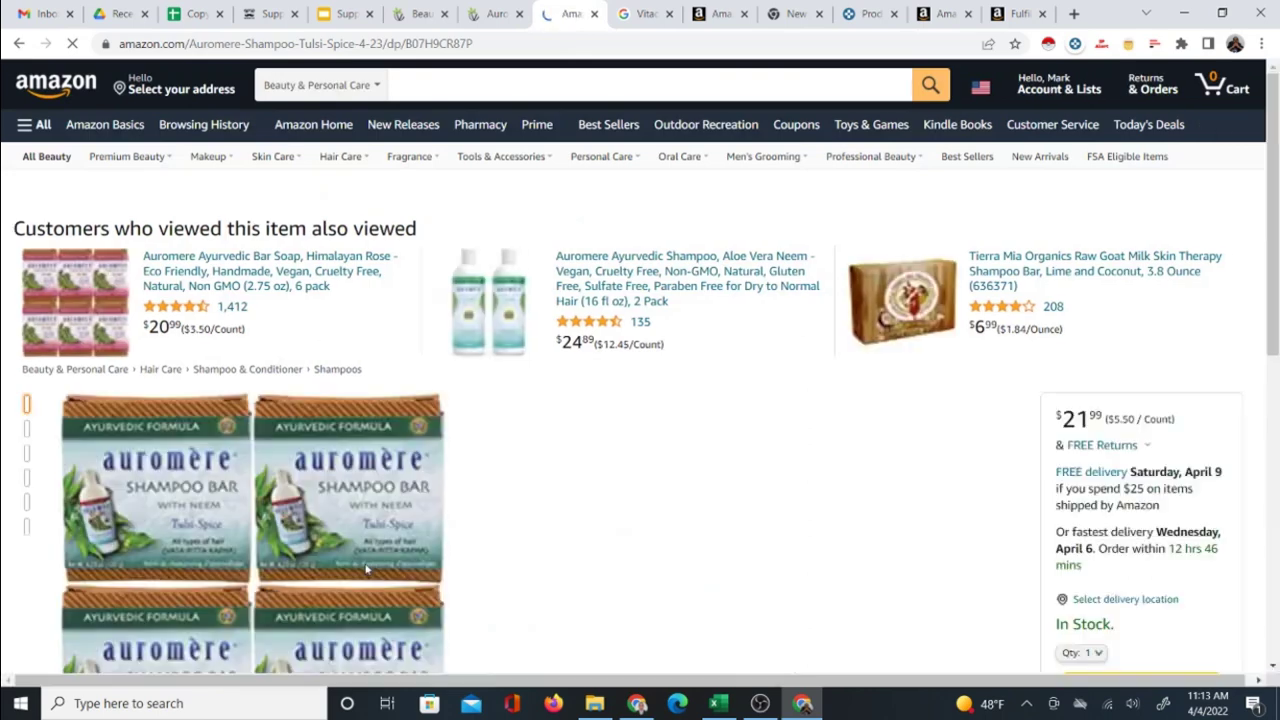
{"action": "scroll", "coordinate": [605, 530], "scroll_direction": "down", "scroll_amount": 2}
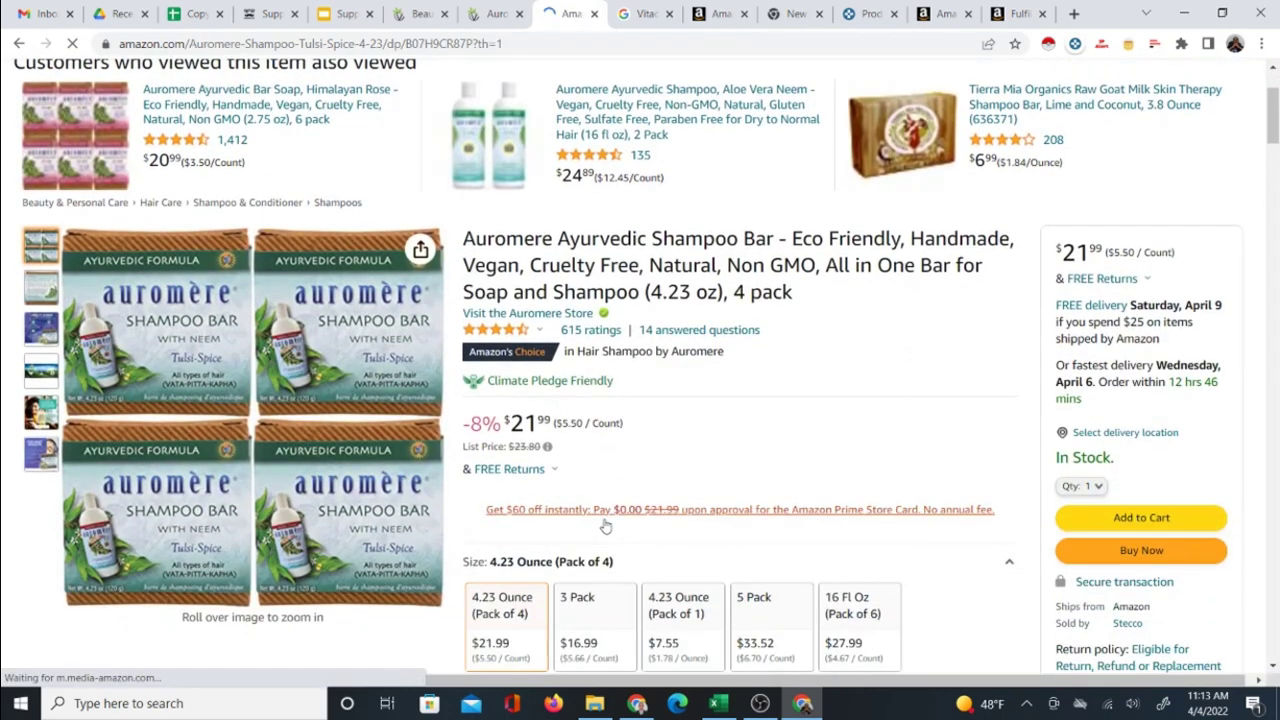
- Compare the Auromere bar's Vitacost price and pack size with the Amazon 4-pack listing's data, and return to the Vitacost shampoo list
{"action": "left_click", "coordinate": [493, 14]}
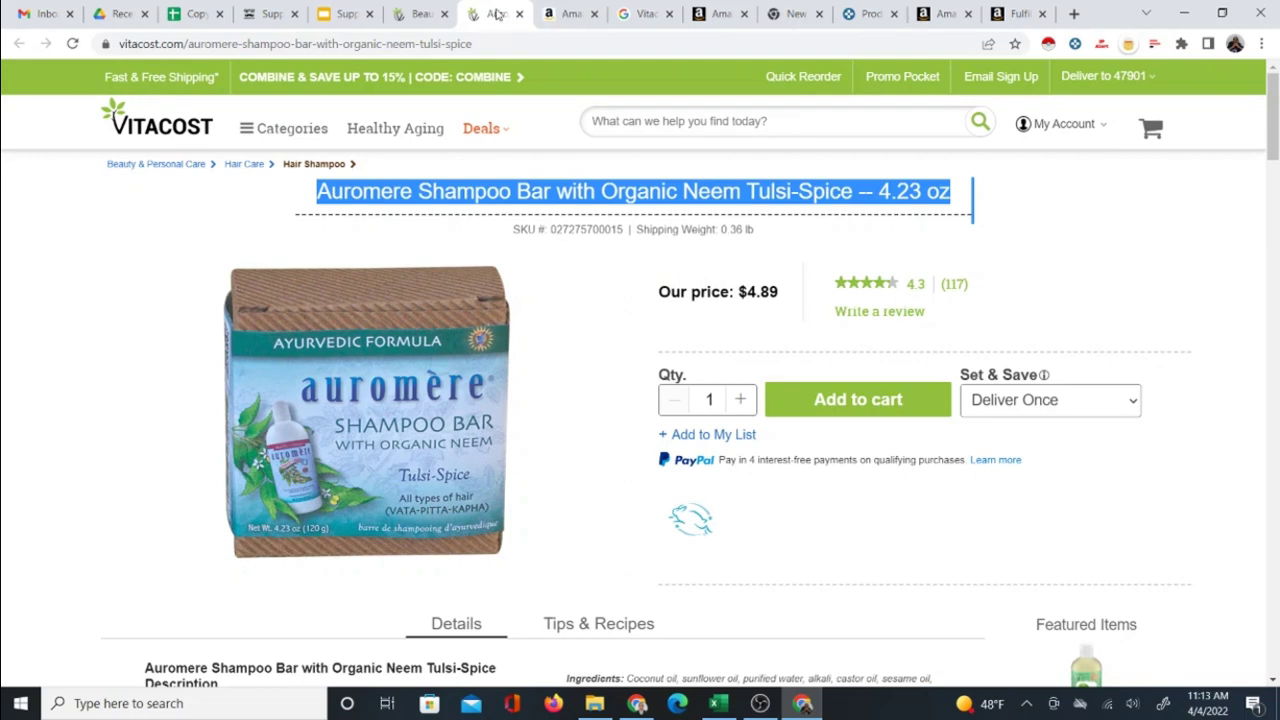
{"action": "left_click", "coordinate": [560, 14]}
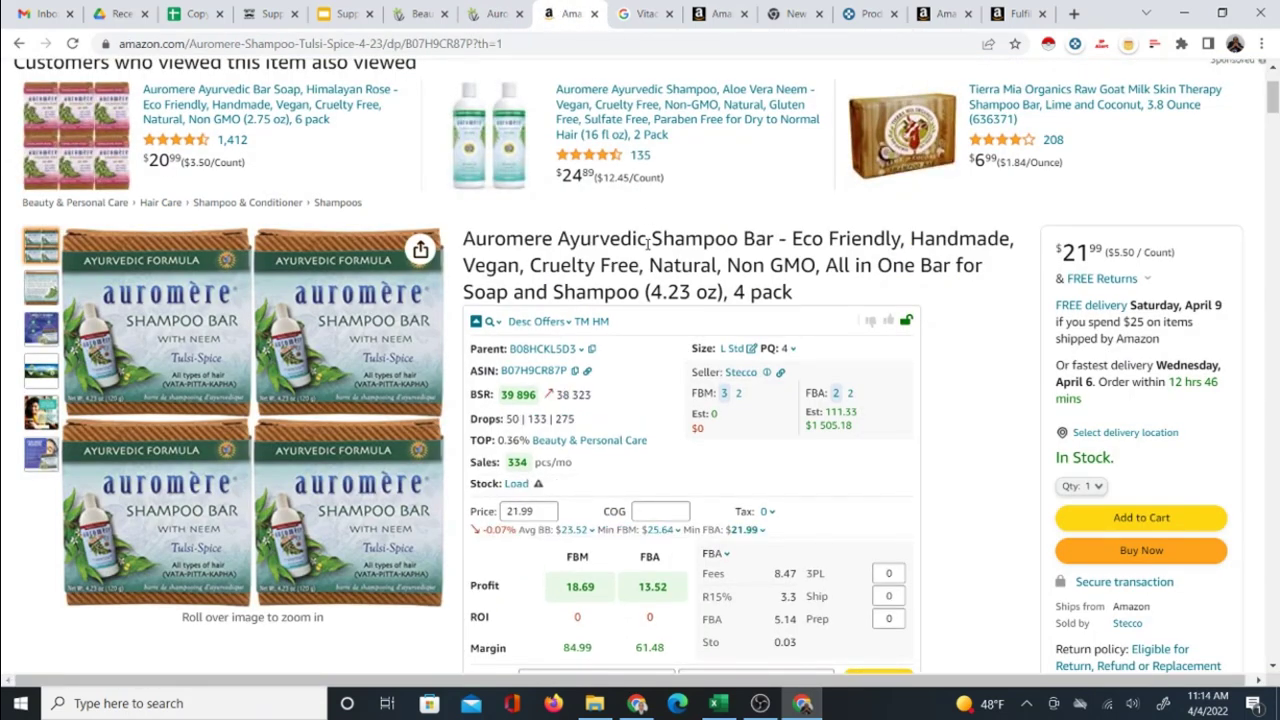
{"action": "left_click", "coordinate": [489, 18]}
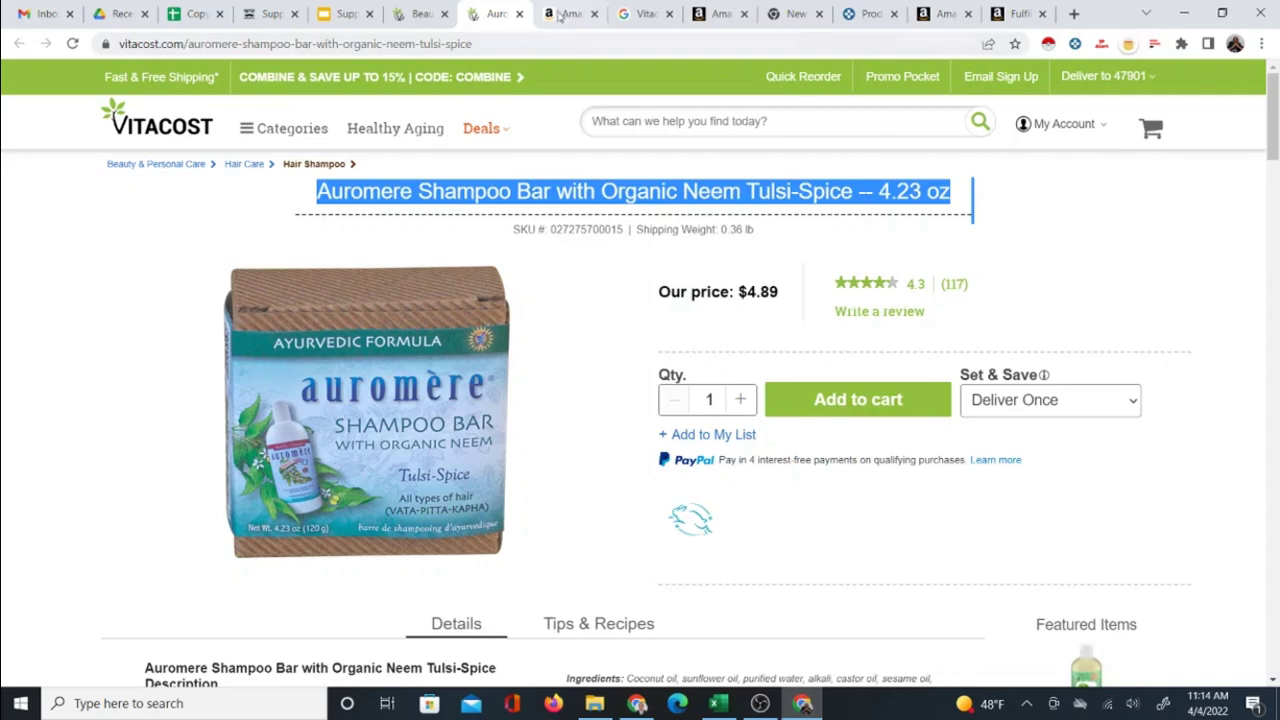
{"action": "left_click", "coordinate": [563, 15]}
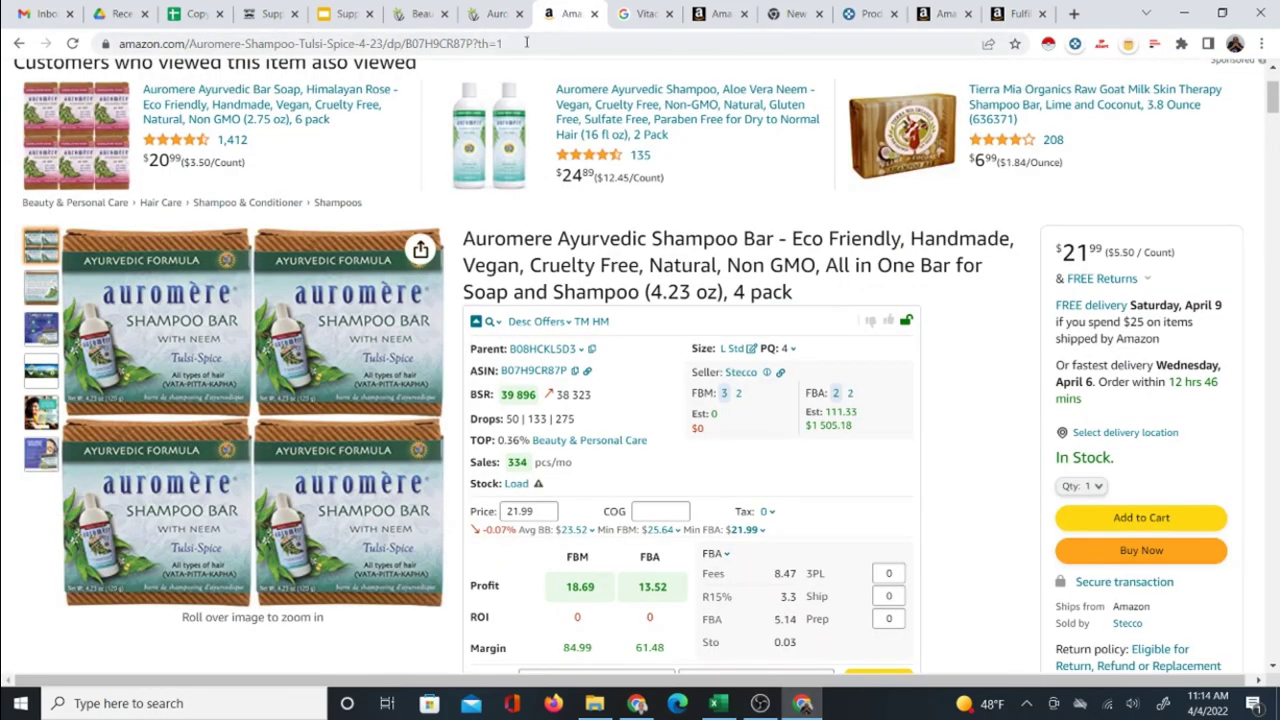
{"action": "left_click", "coordinate": [490, 14]}
{"action": "left_click", "coordinate": [424, 14]}
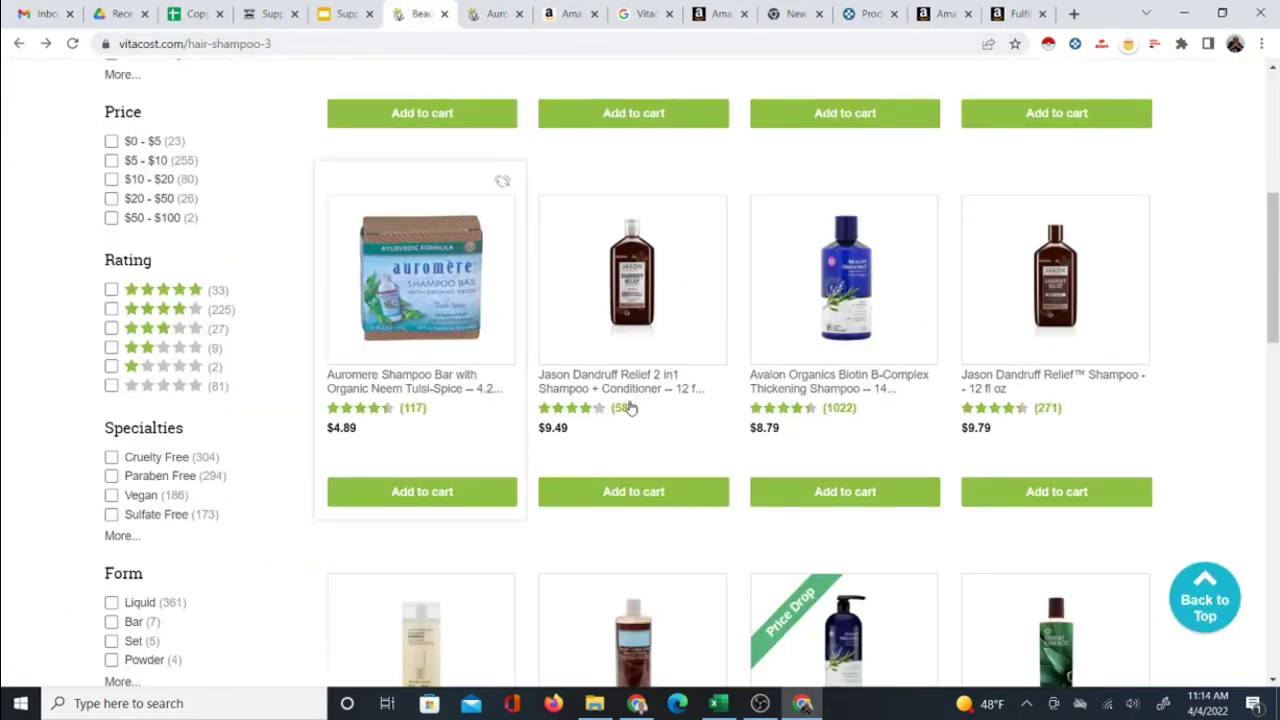
- Close the Auromere product page, its Amazon listing and the Google search, and return to the Vitacost hair shampoo list
{"action": "scroll", "coordinate": [869, 400], "scroll_direction": "up", "scroll_amount": 5}
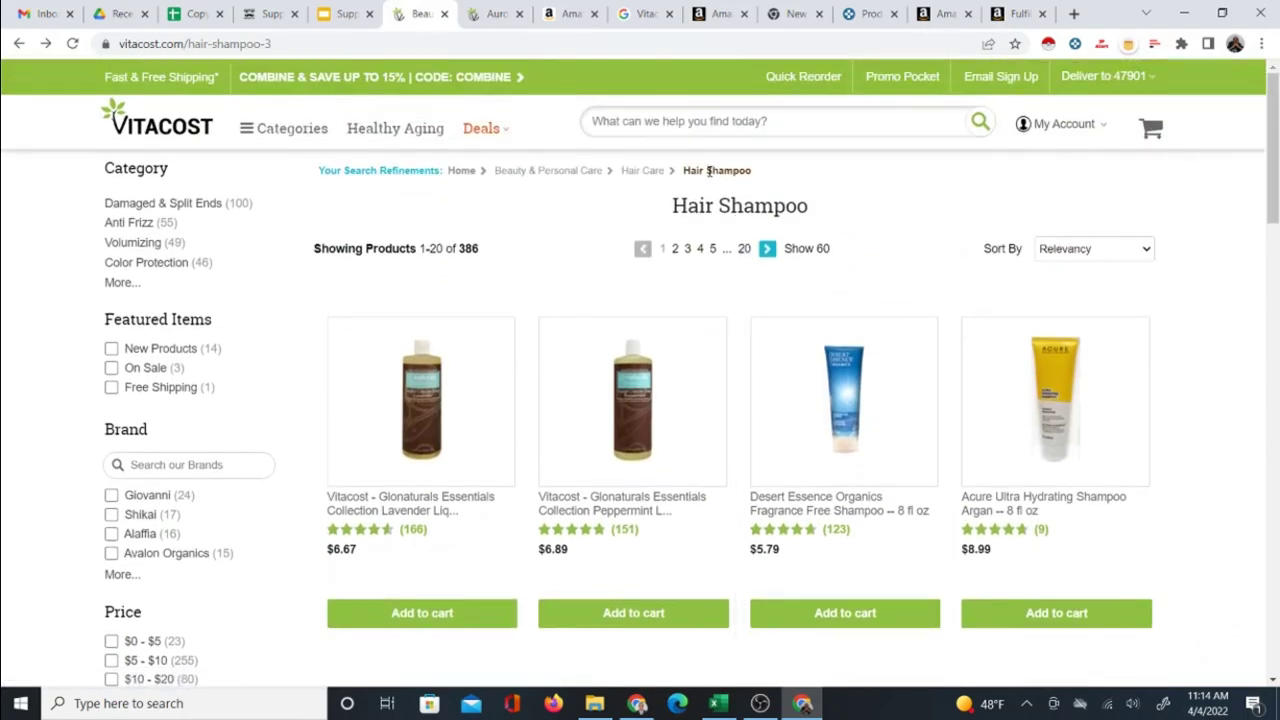
{"action": "left_click", "coordinate": [493, 12]}
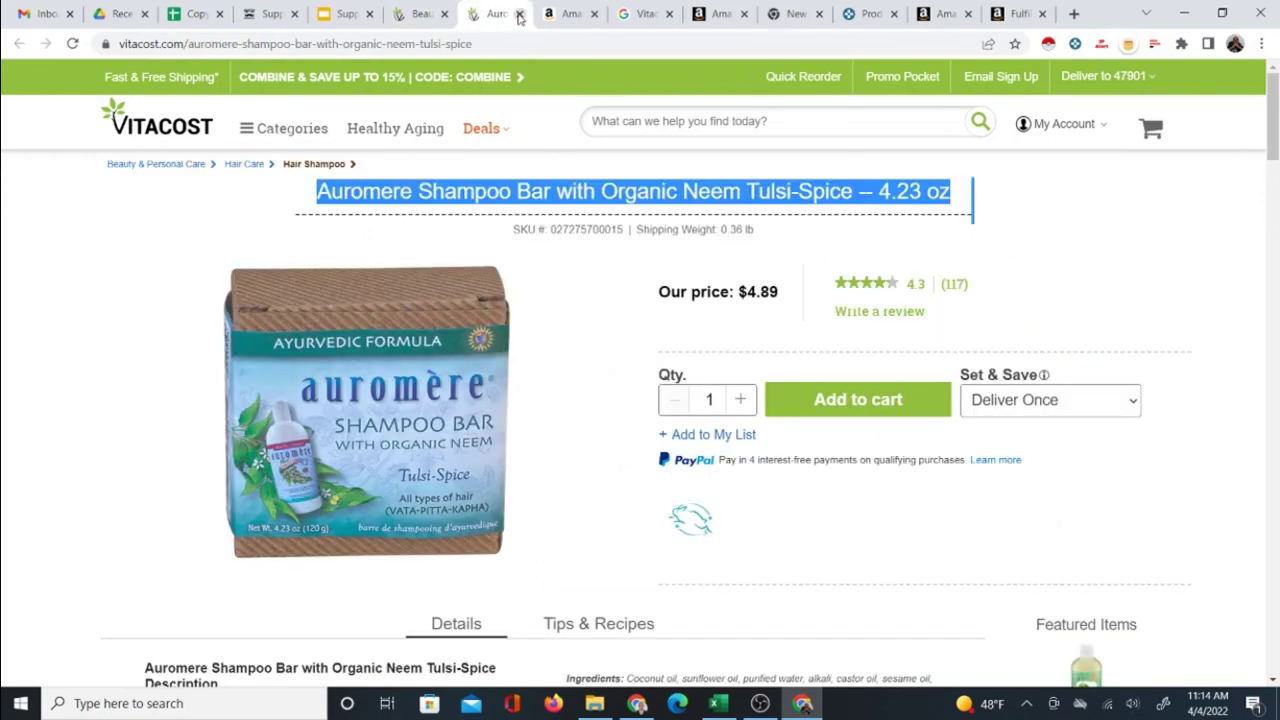
{"action": "left_click", "coordinate": [566, 14]}
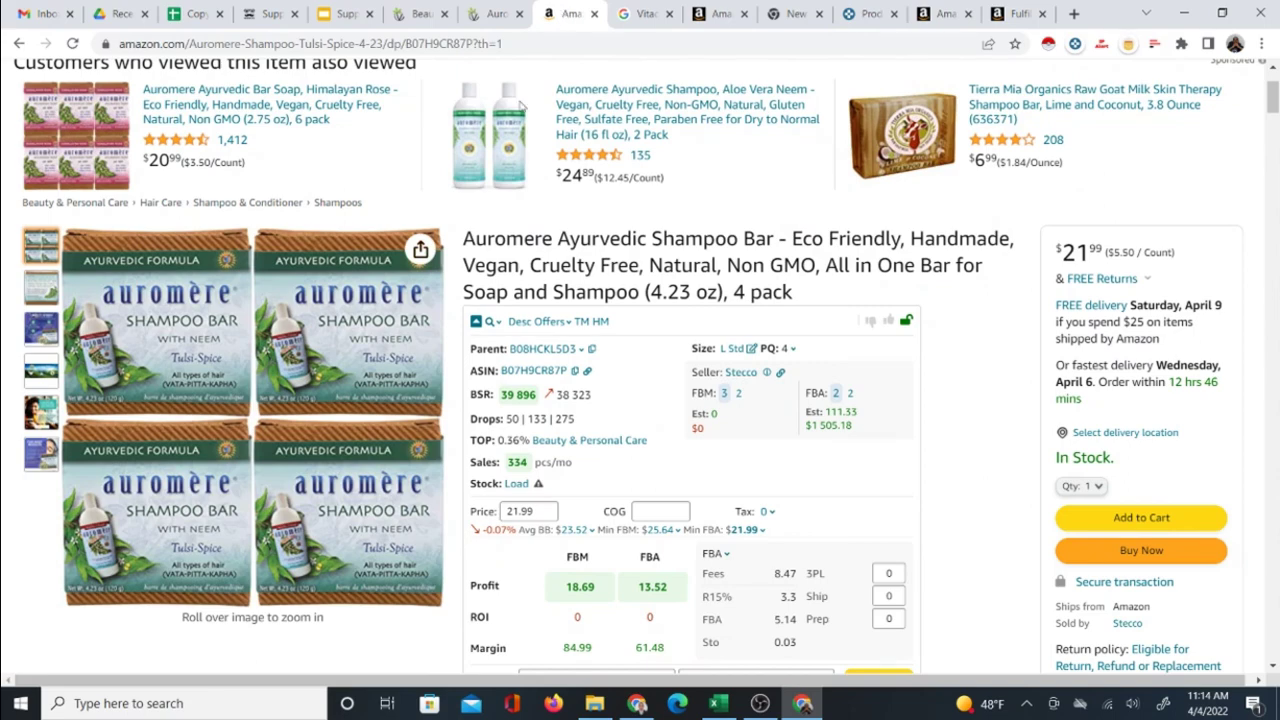
{"action": "left_click", "coordinate": [484, 12]}
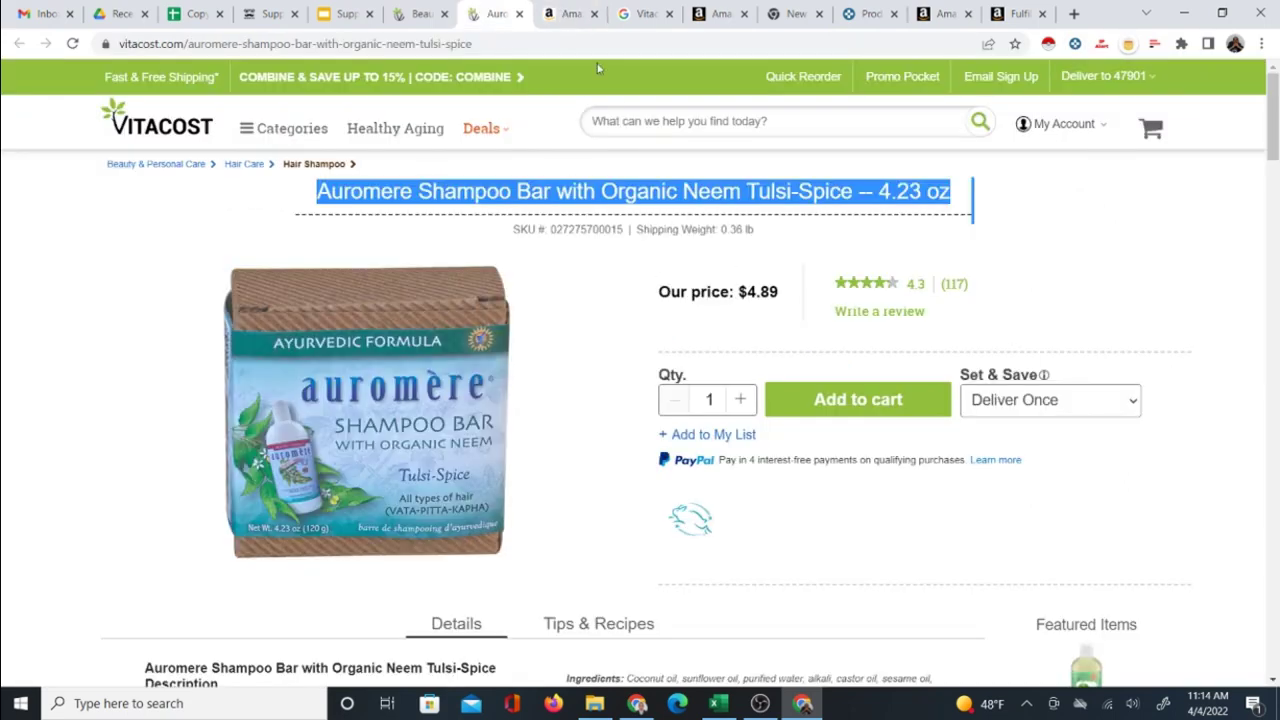
{"action": "left_click", "coordinate": [560, 16]}
{"action": "left_click", "coordinate": [594, 16]}
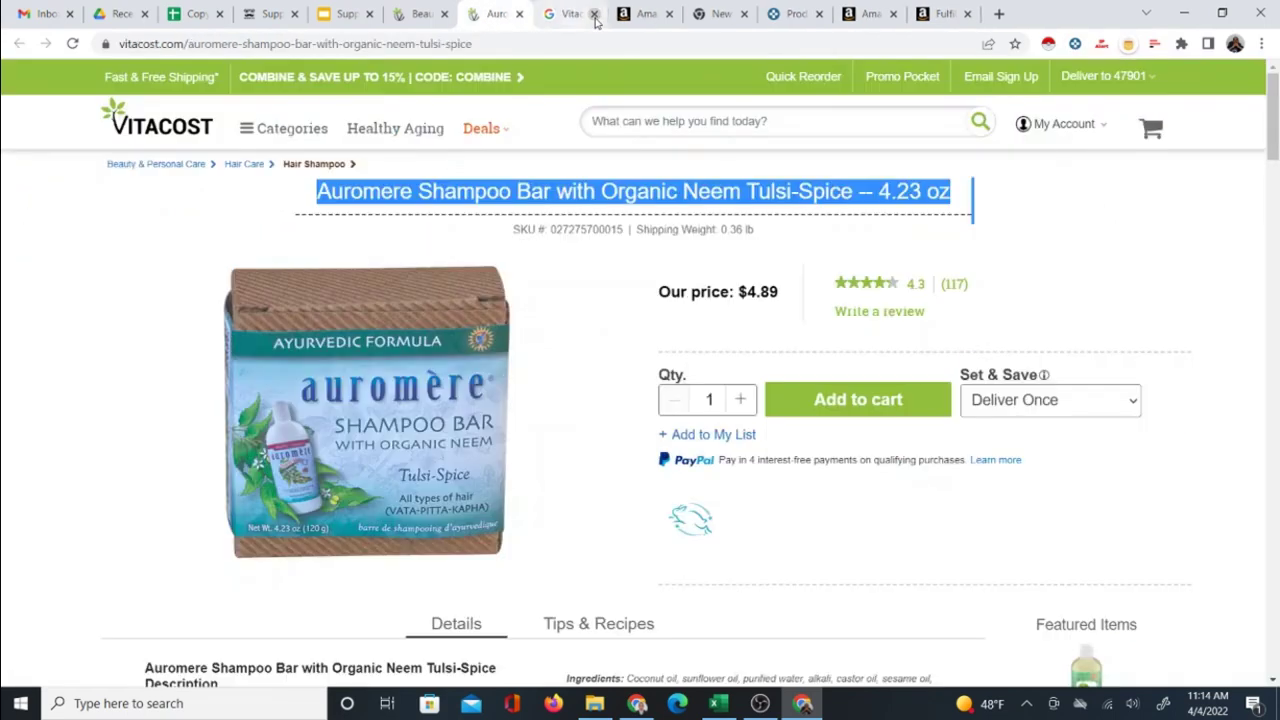
{"action": "left_click", "coordinate": [594, 16]}
{"action": "left_click", "coordinate": [519, 13]}
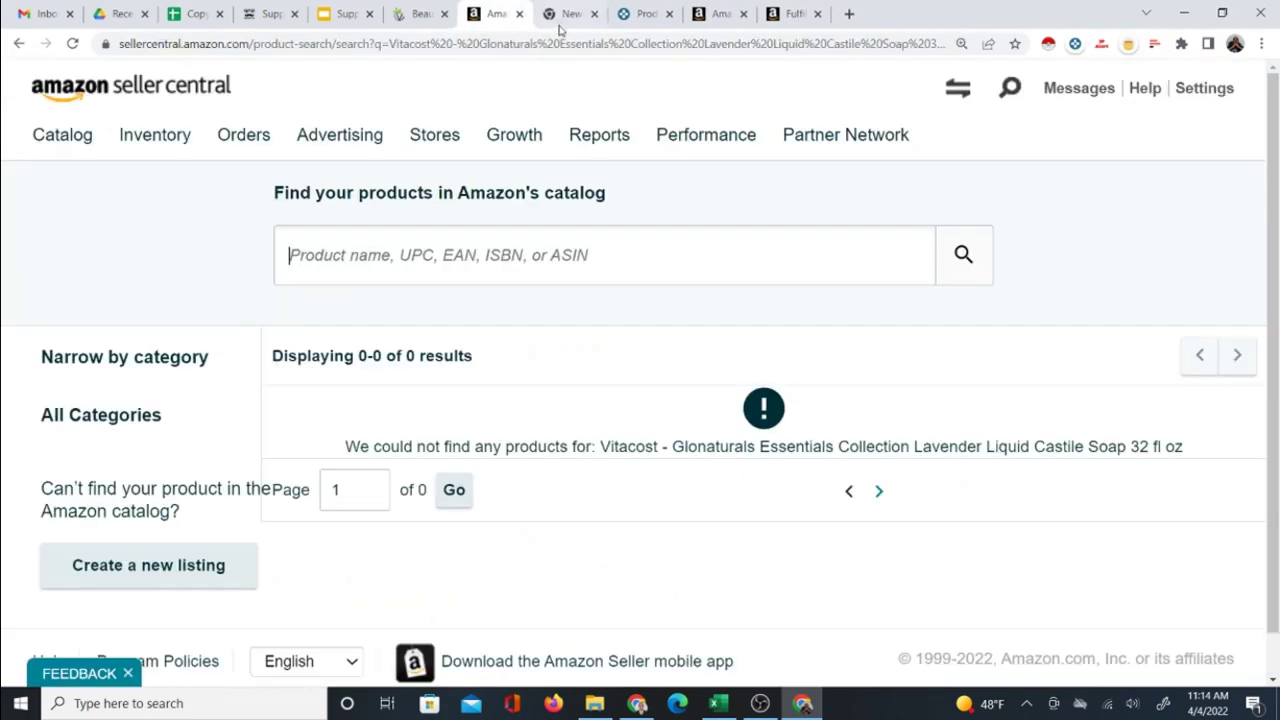
{"action": "left_click", "coordinate": [416, 14]}
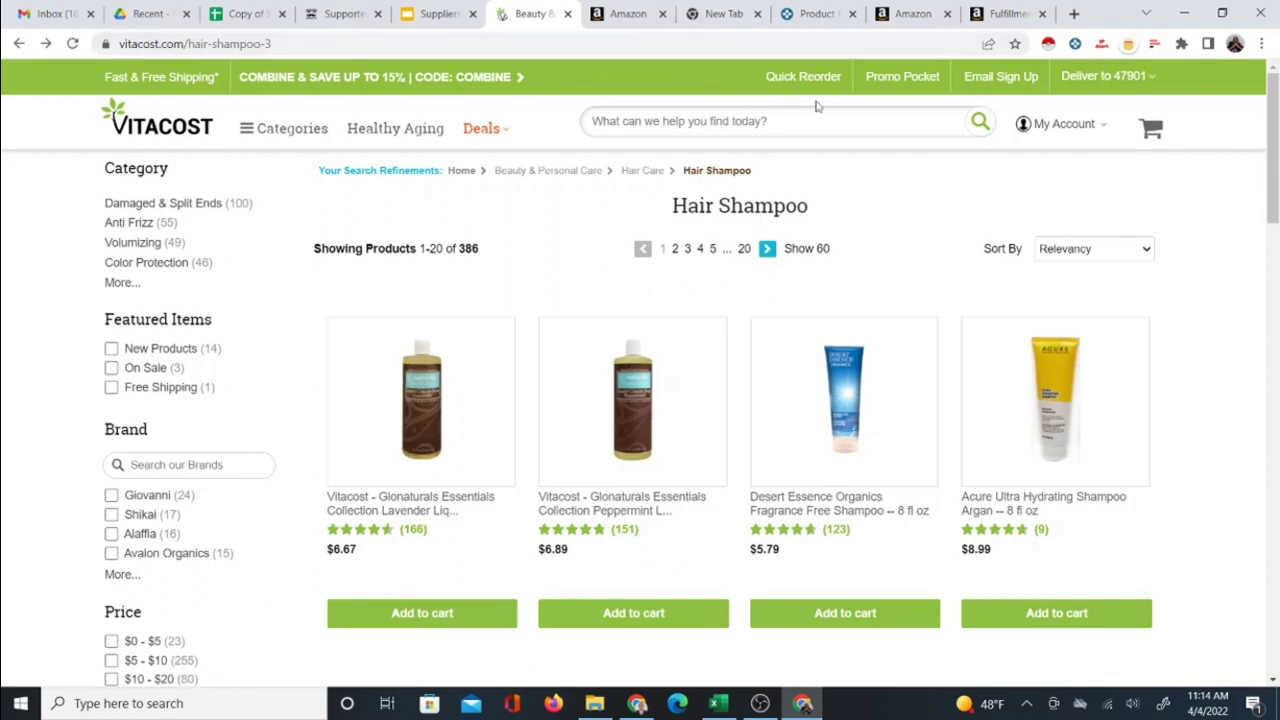
- Rename the matcher spreadsheet as "Supplier to Amazon (US and CA) Matcher and Profit Calculator version 2.2 - updated 4-3-2022 - Demo"
{"action": "left_click", "coordinate": [243, 14]}
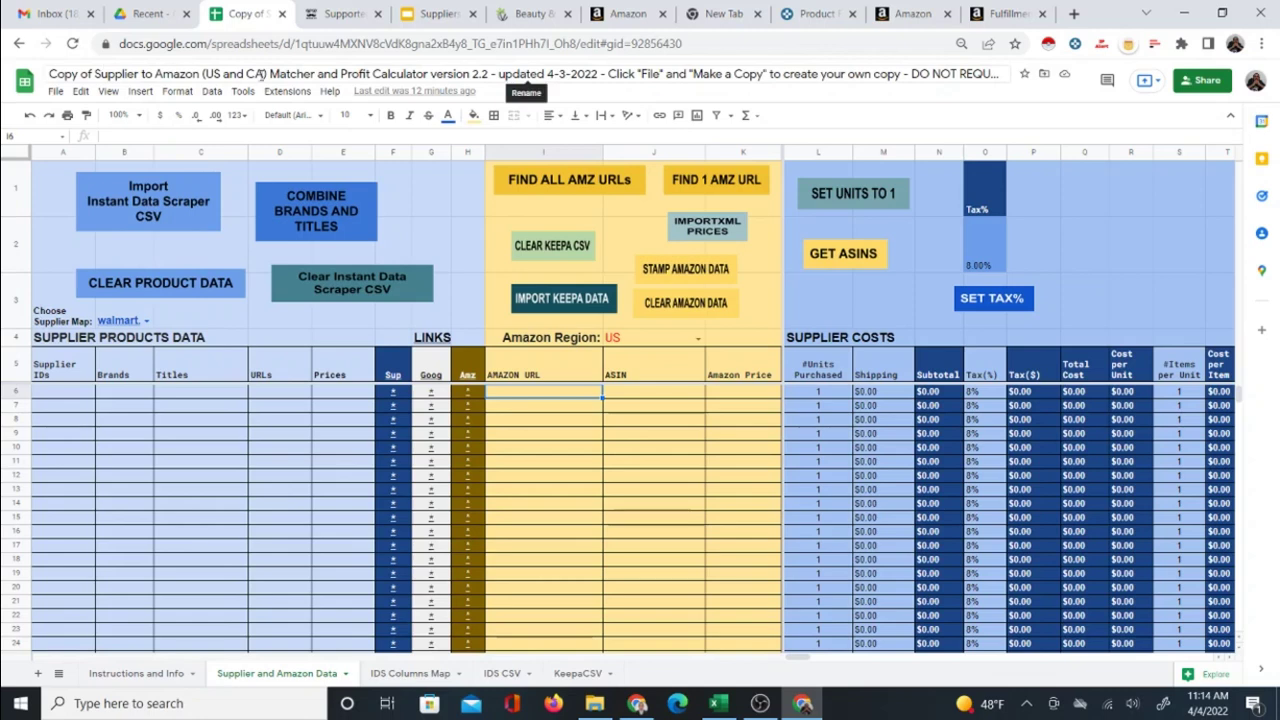
{"action": "left_click", "coordinate": [603, 78]}
{"action": "left_click_drag", "start_coordinate": [603, 78], "coordinate": [1225, 170]}
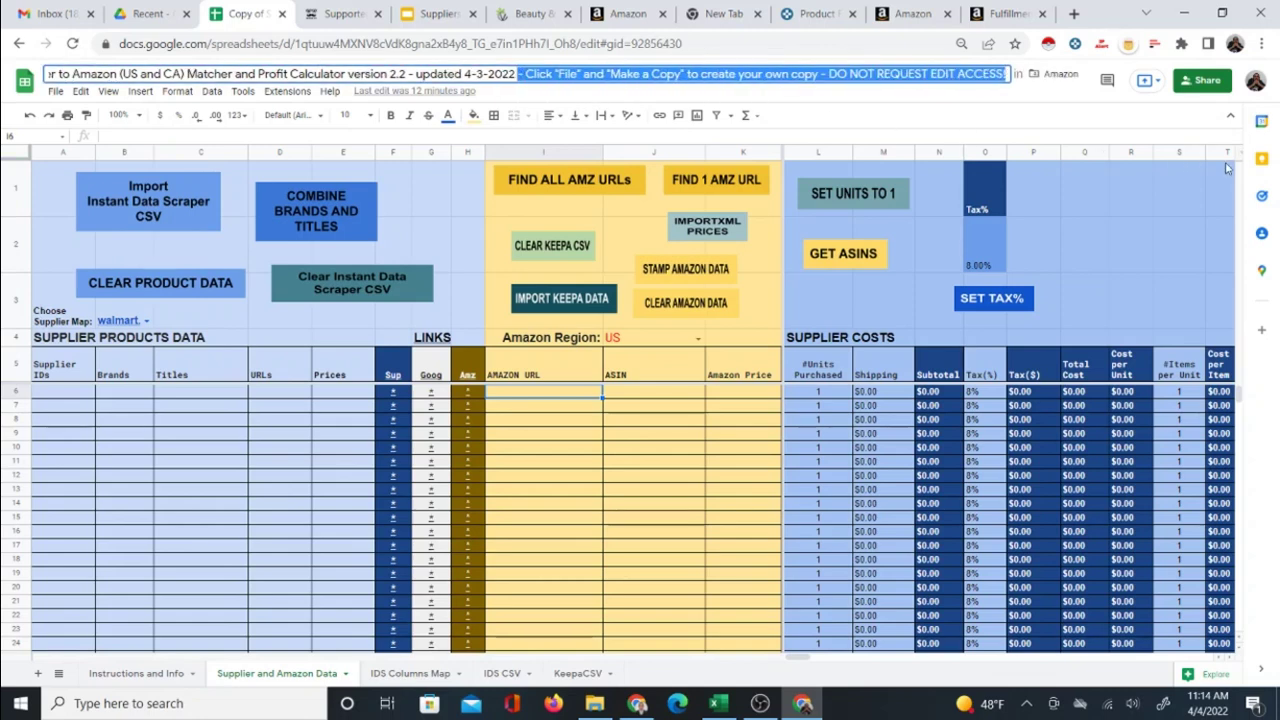
{"action": "key", "text": "BackSpace"}
{"action": "type", "text": "- Demo"}
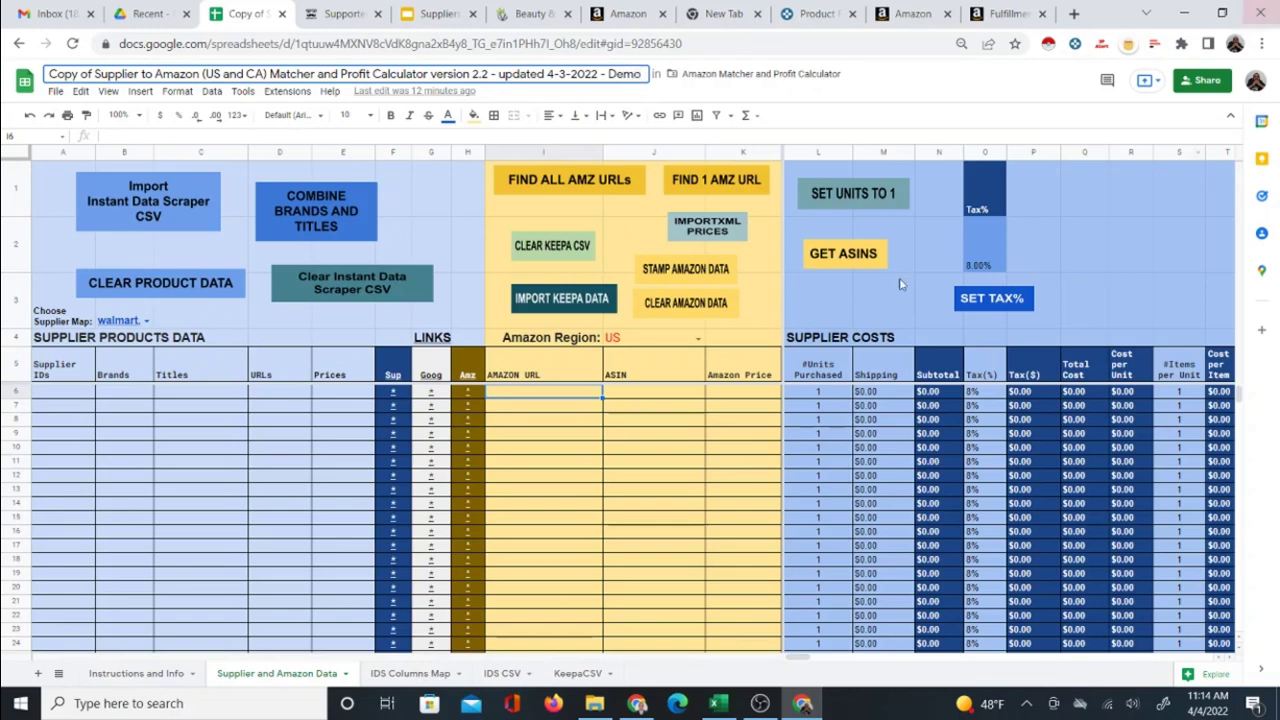
{"action": "left_click_drag", "start_coordinate": [96, 74], "coordinate": [44, 74]}
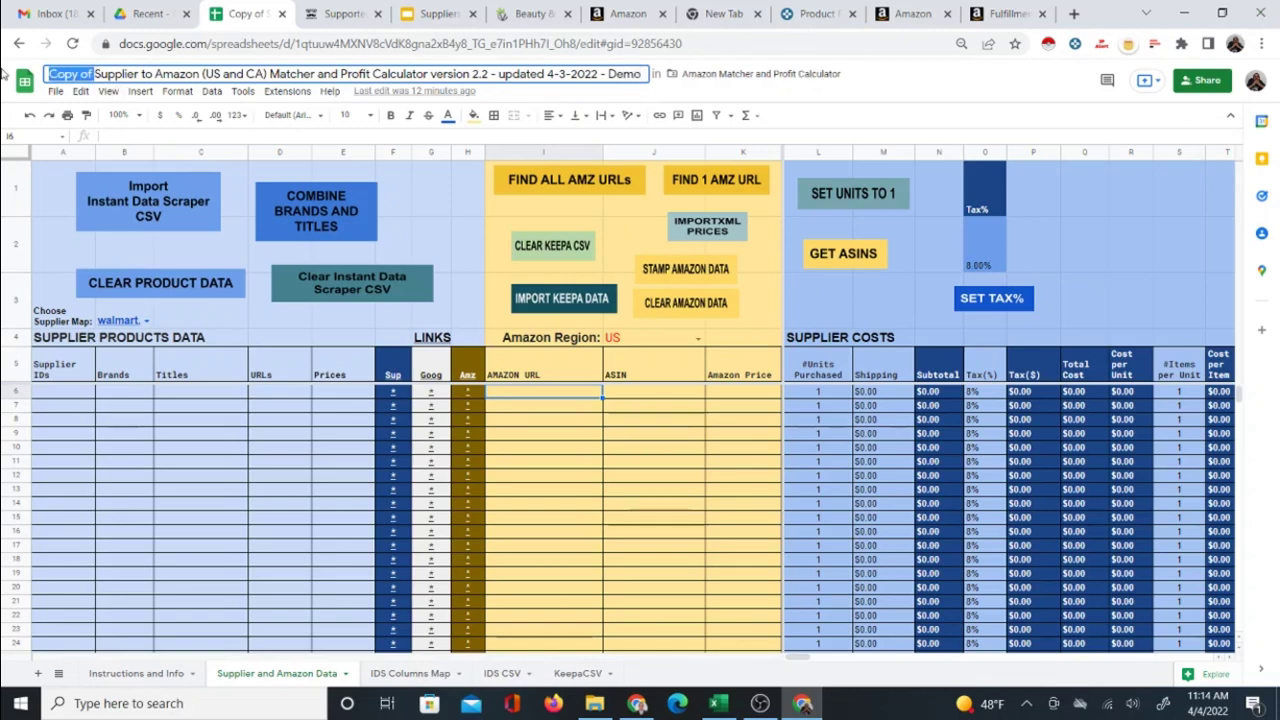
{"action": "key", "text": "BackSpace"}
{"action": "left_click", "coordinate": [430, 218]}
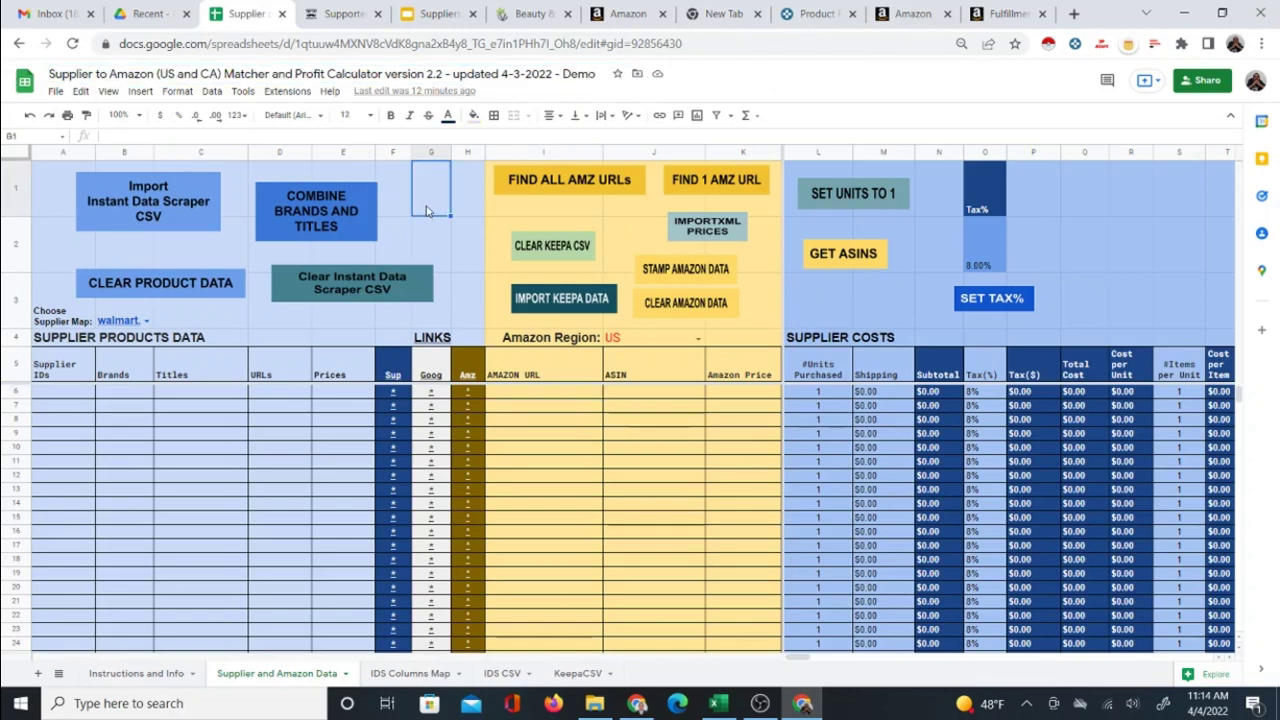
- Point out the empty supplier product columns and the Amazon URL and ASIN columns in the Supplier and Amazon Data sheet
{"action": "left_click_drag", "start_coordinate": [121, 396], "coordinate": [346, 517]}
{"action": "left_click_drag", "start_coordinate": [550, 397], "coordinate": [700, 533]}
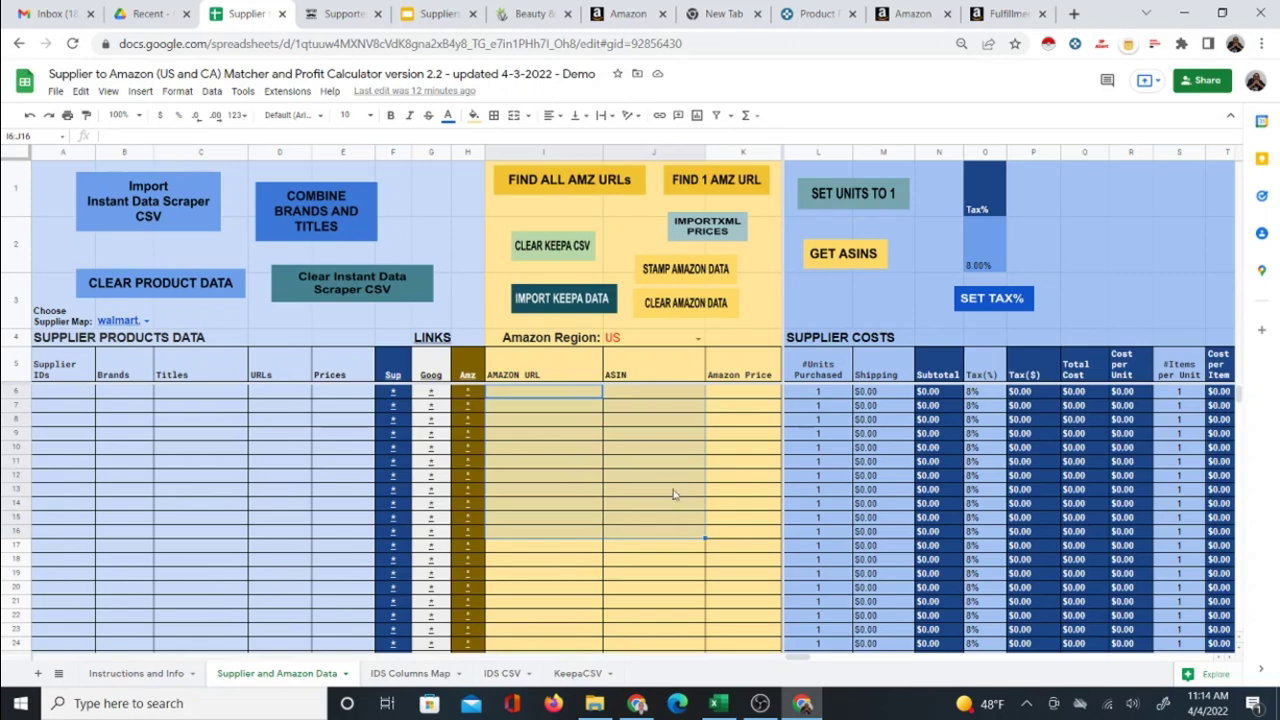
{"action": "left_click", "coordinate": [129, 384]}
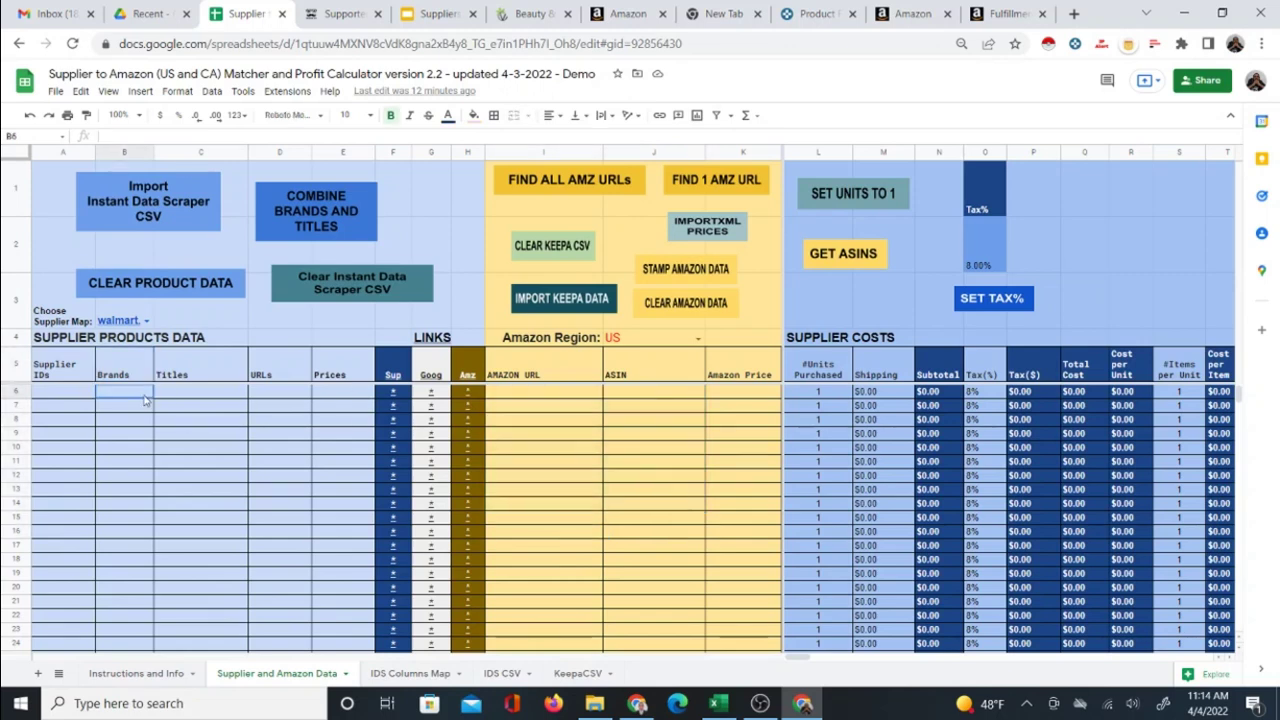
- Set up Instant Data Scraper on the Vitacost hair shampoo list with infinite scroll off and the next-page arrow as the "Next" button
{"action": "left_click", "coordinate": [527, 13]}
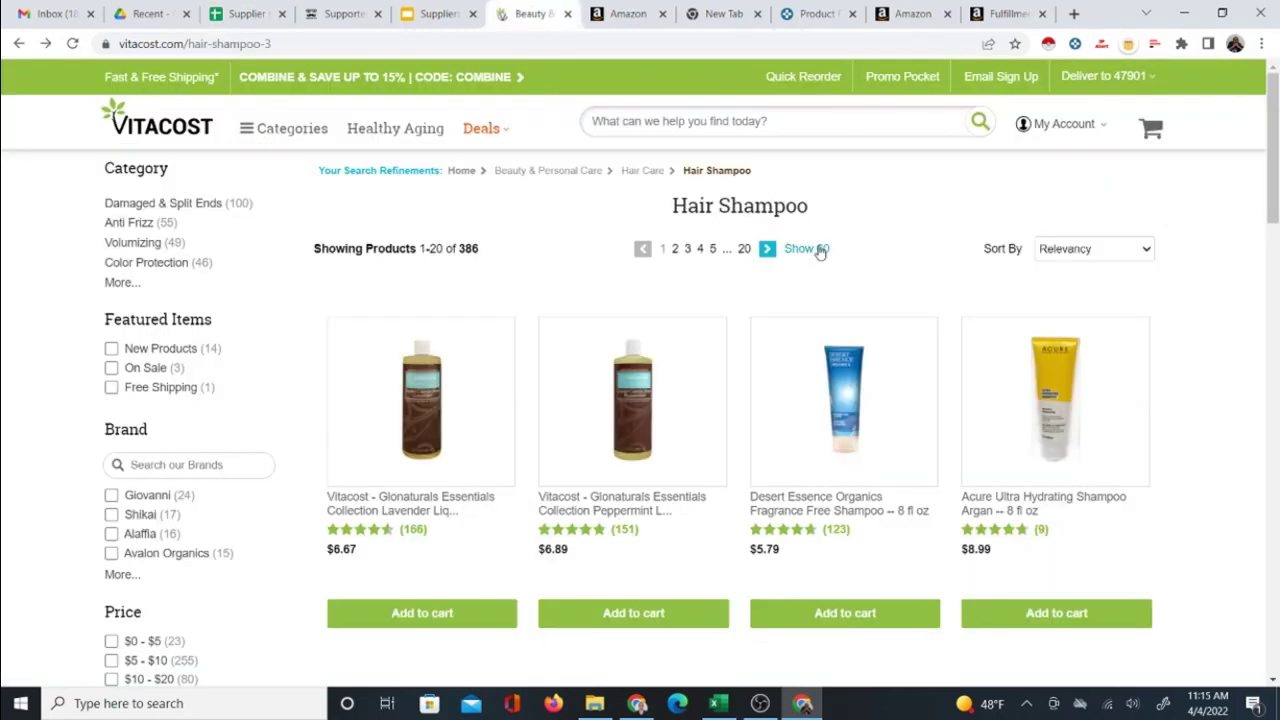
{"action": "left_click", "coordinate": [1047, 46]}
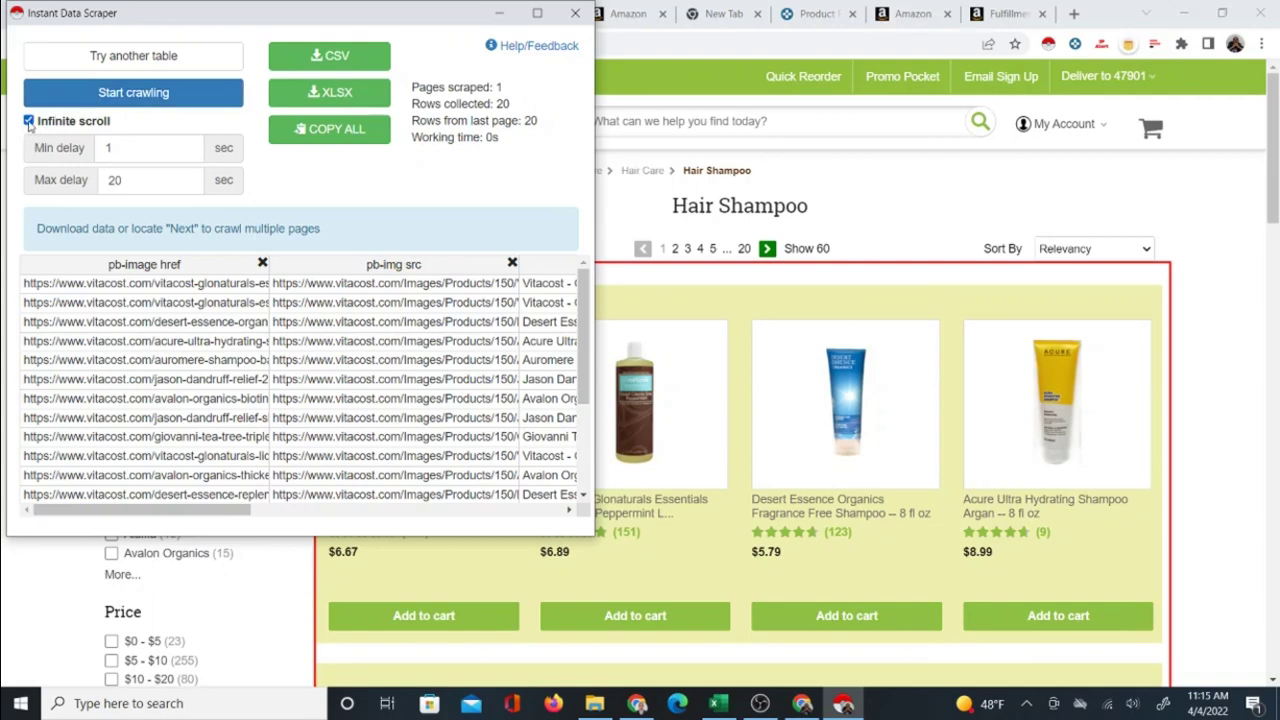
{"action": "left_click", "coordinate": [29, 121]}
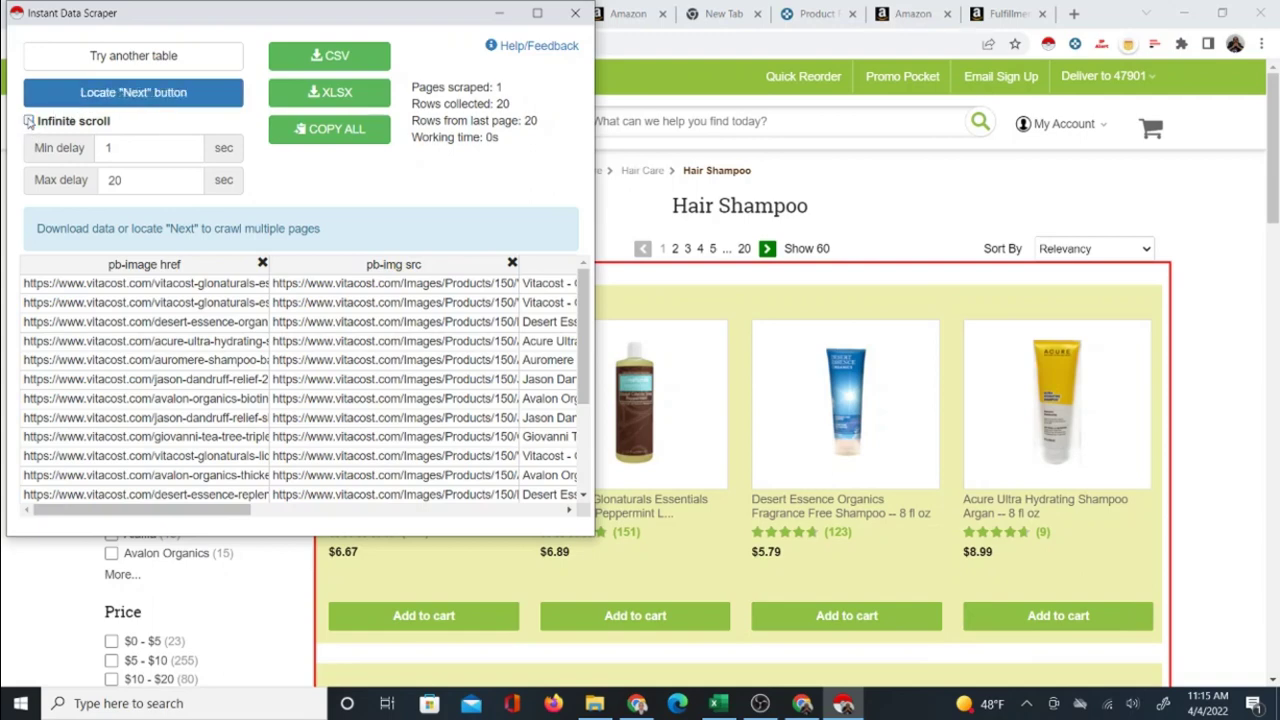
{"action": "left_click", "coordinate": [144, 93]}
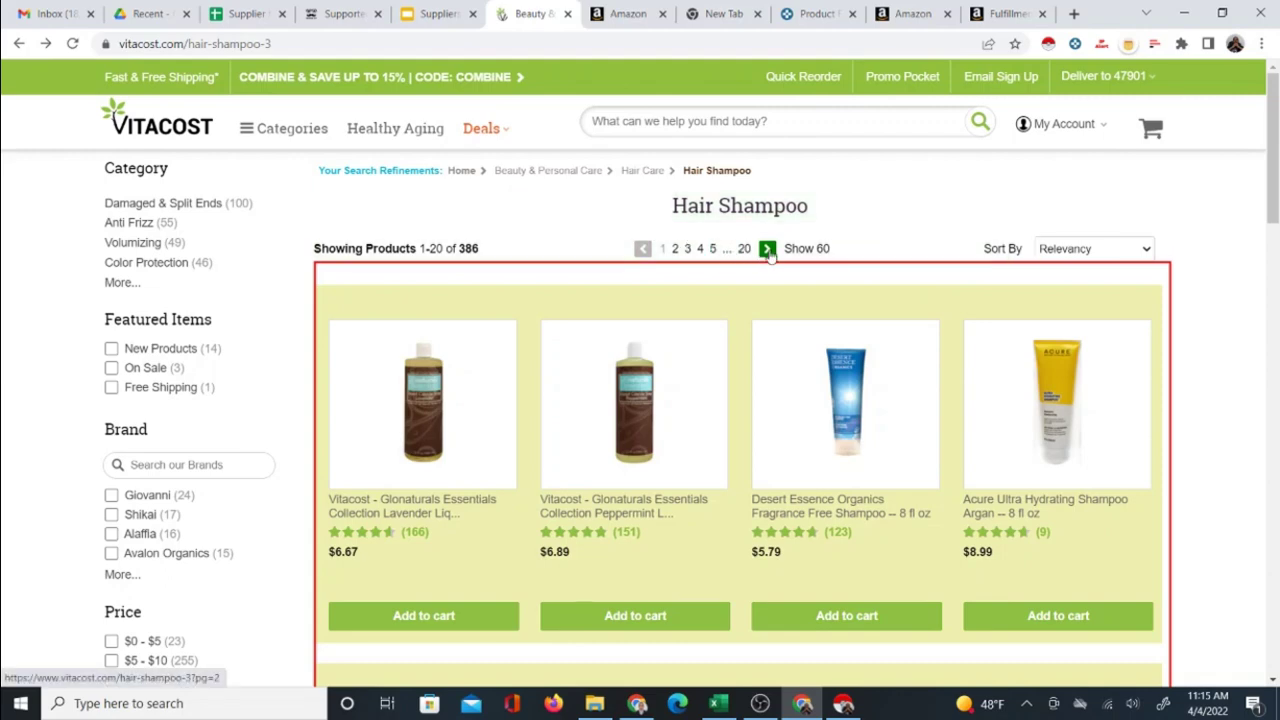
{"action": "left_click", "coordinate": [845, 705]}
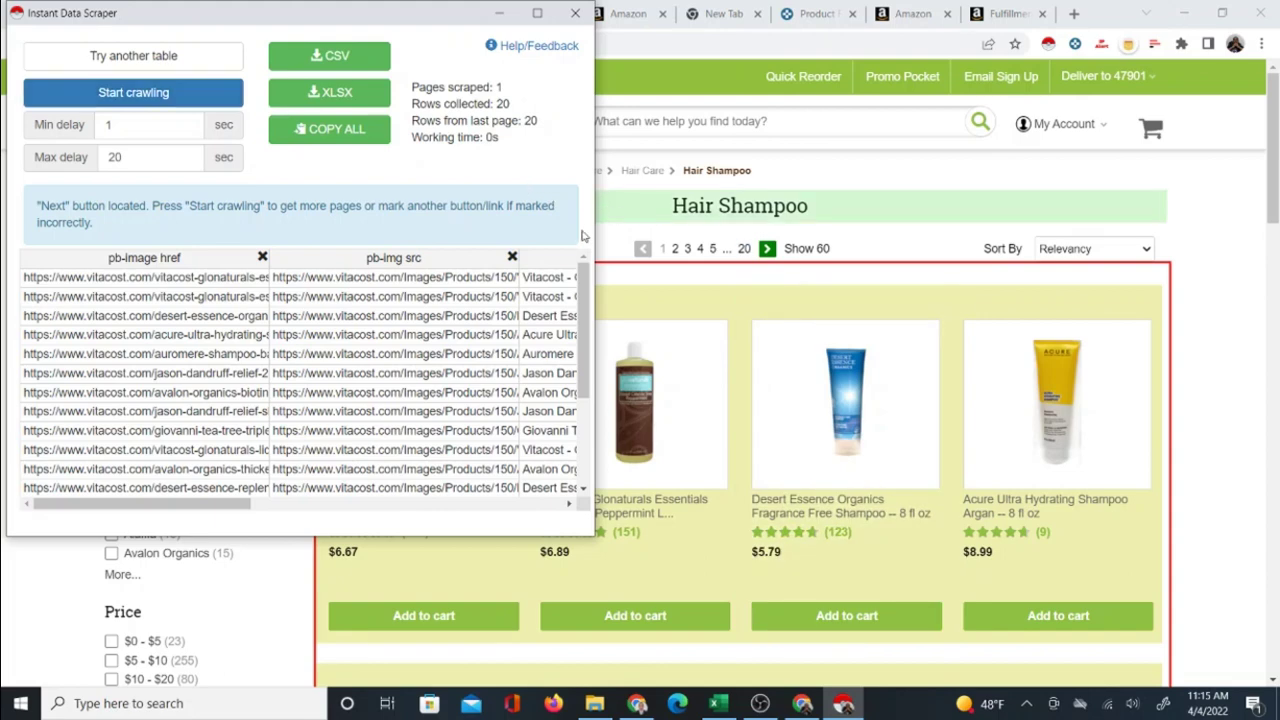
- Crawl all hair shampoo pages with Instant Data Scraper and download the scraped data as a CSV file
{"action": "left_click", "coordinate": [150, 93]}
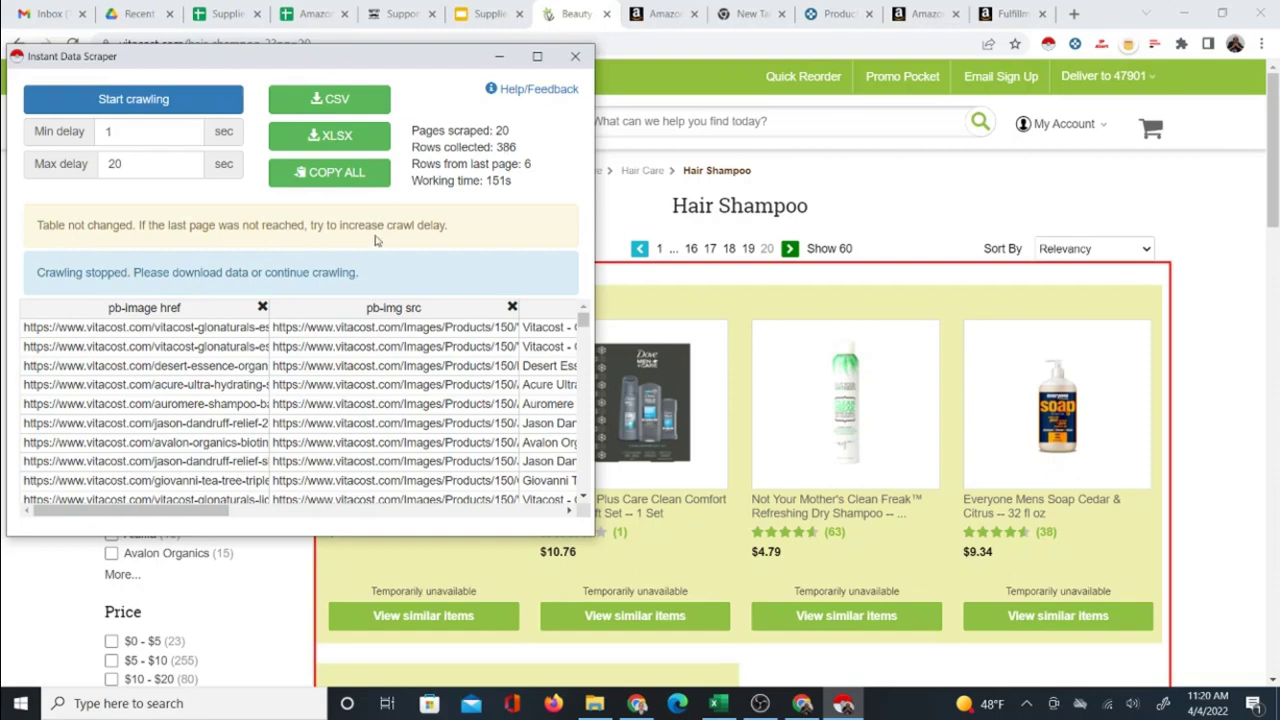
{"action": "left_click_drag", "start_coordinate": [145, 512], "coordinate": [438, 512]}
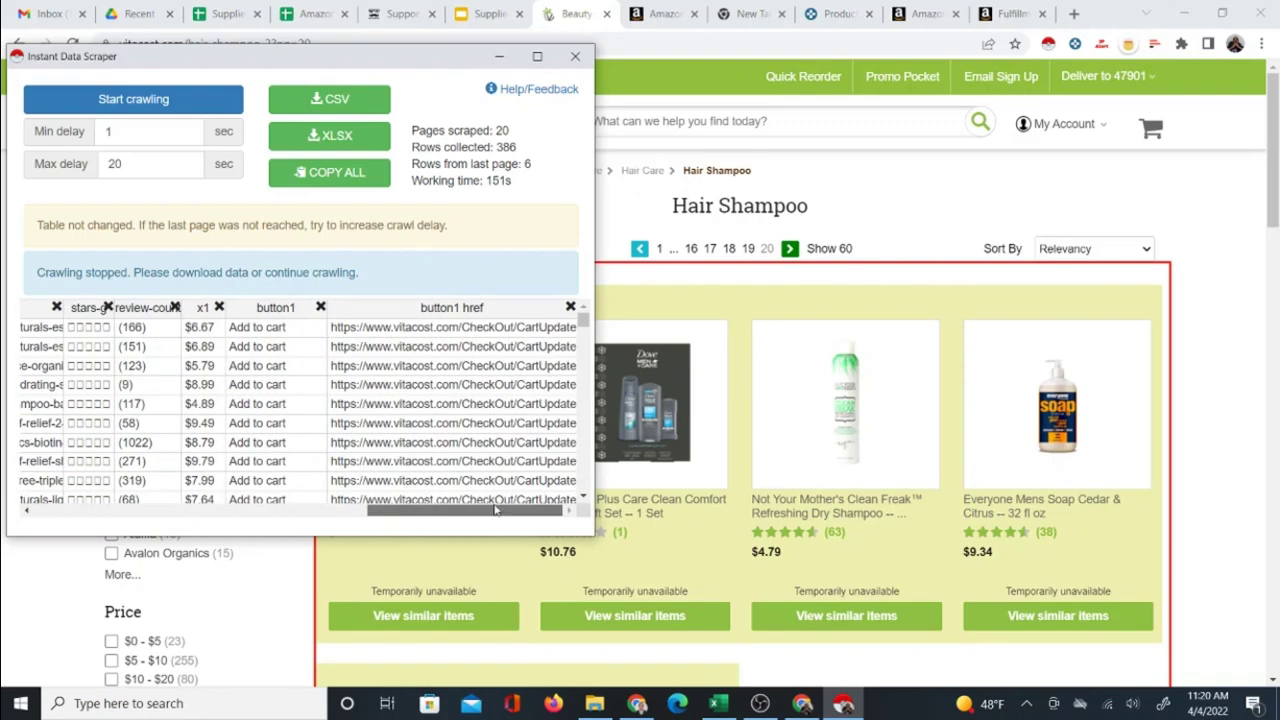
{"action": "left_click", "coordinate": [316, 102]}
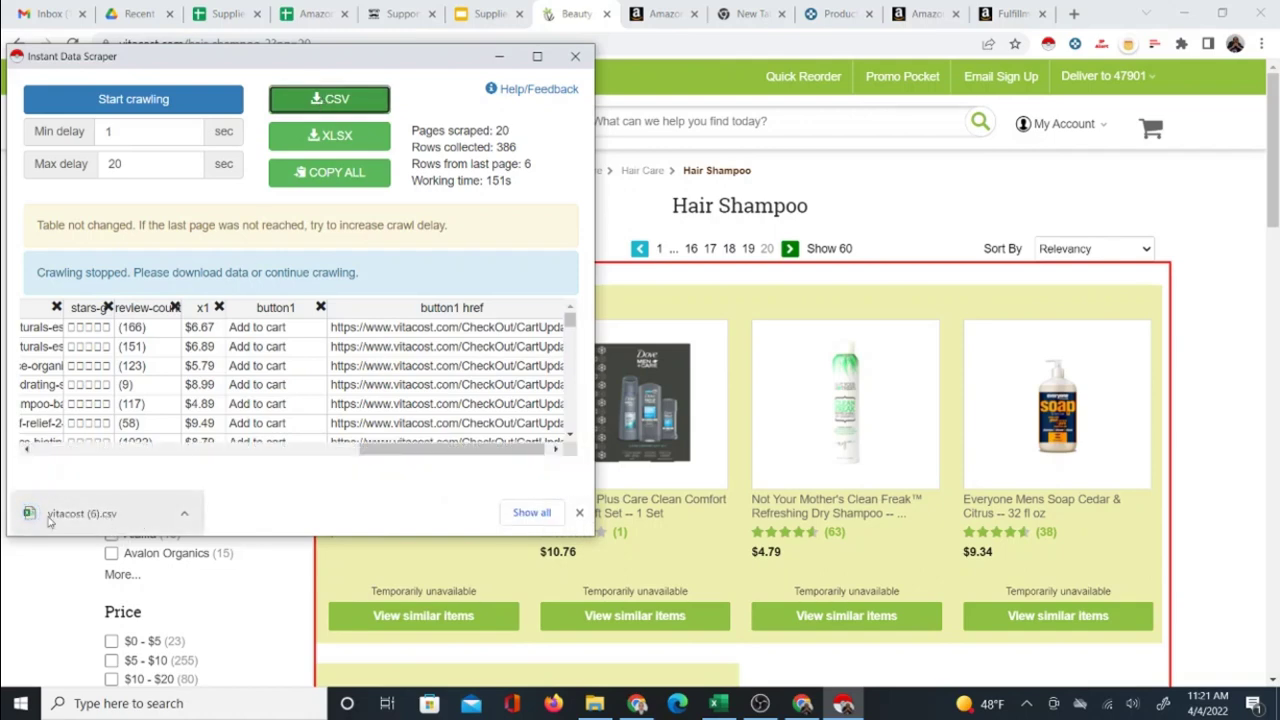
{"action": "left_click", "coordinate": [498, 57]}
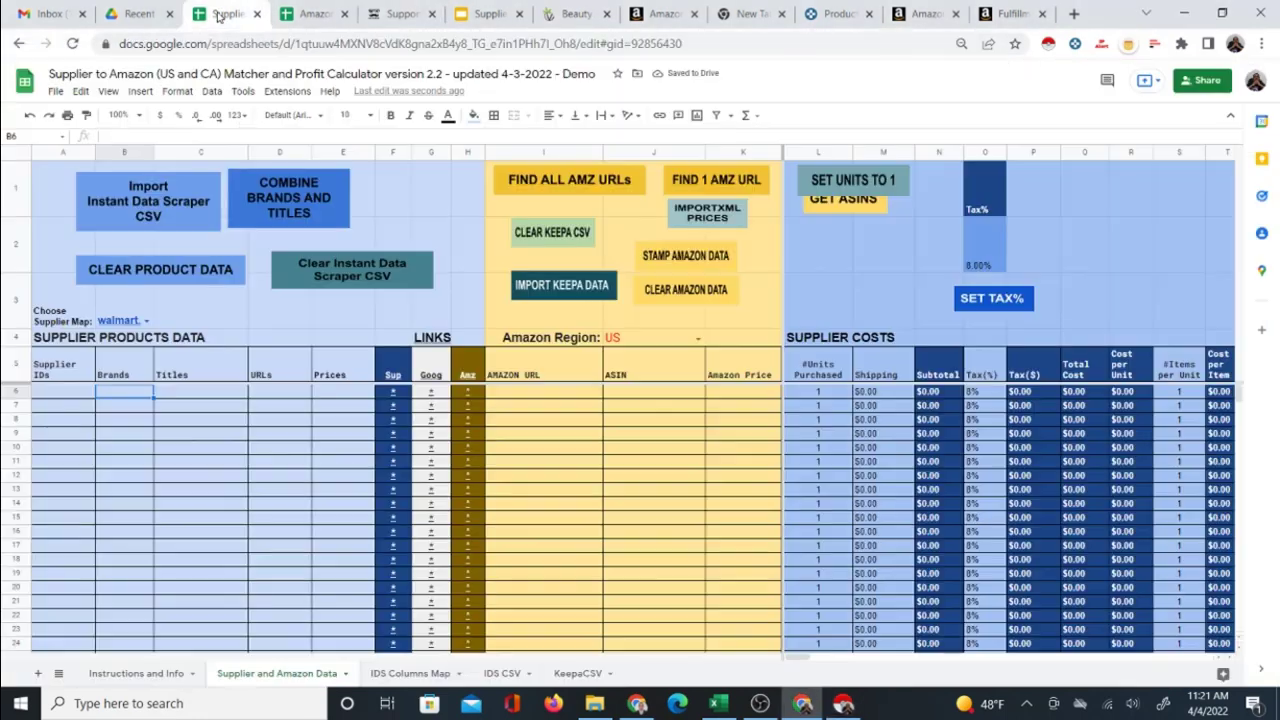
- In the matcher spreadsheet's Supplier and Amazon Data sheet, move the GET ASINS shape below SET UNITS TO 1 so they no longer overlap
{"action": "left_click", "coordinate": [230, 13]}
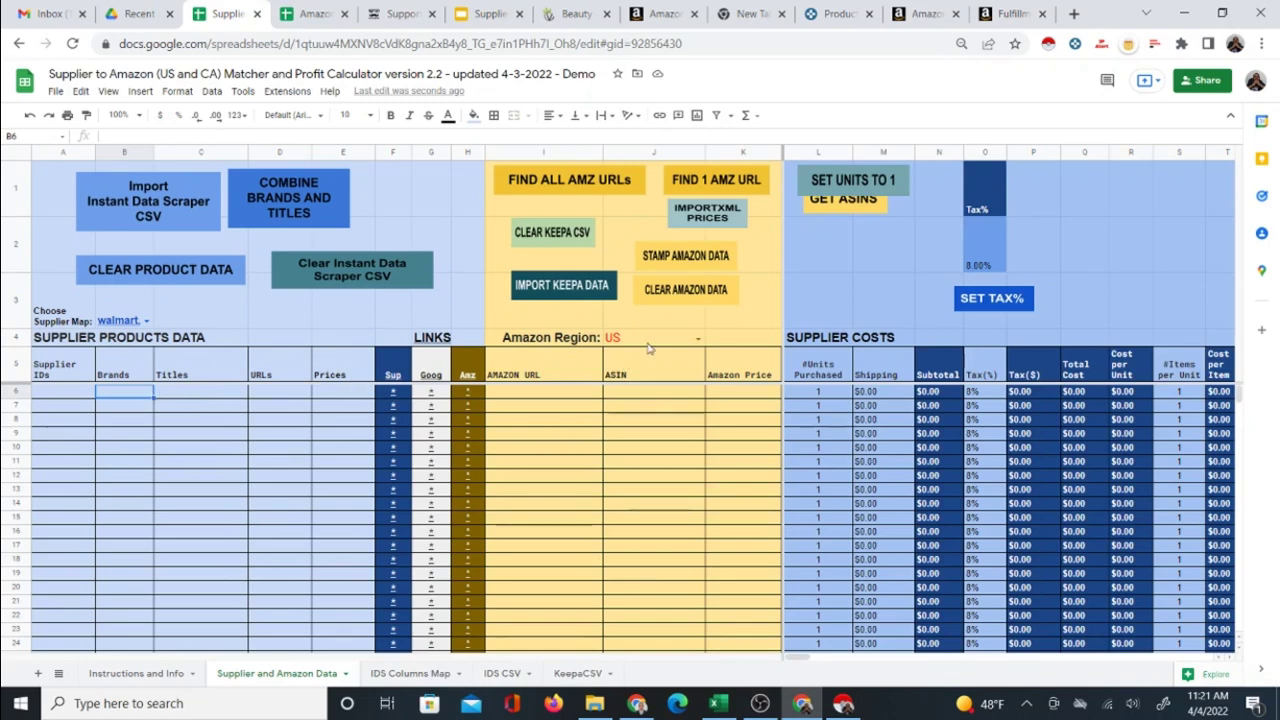
{"action": "left_click", "coordinate": [847, 199]}
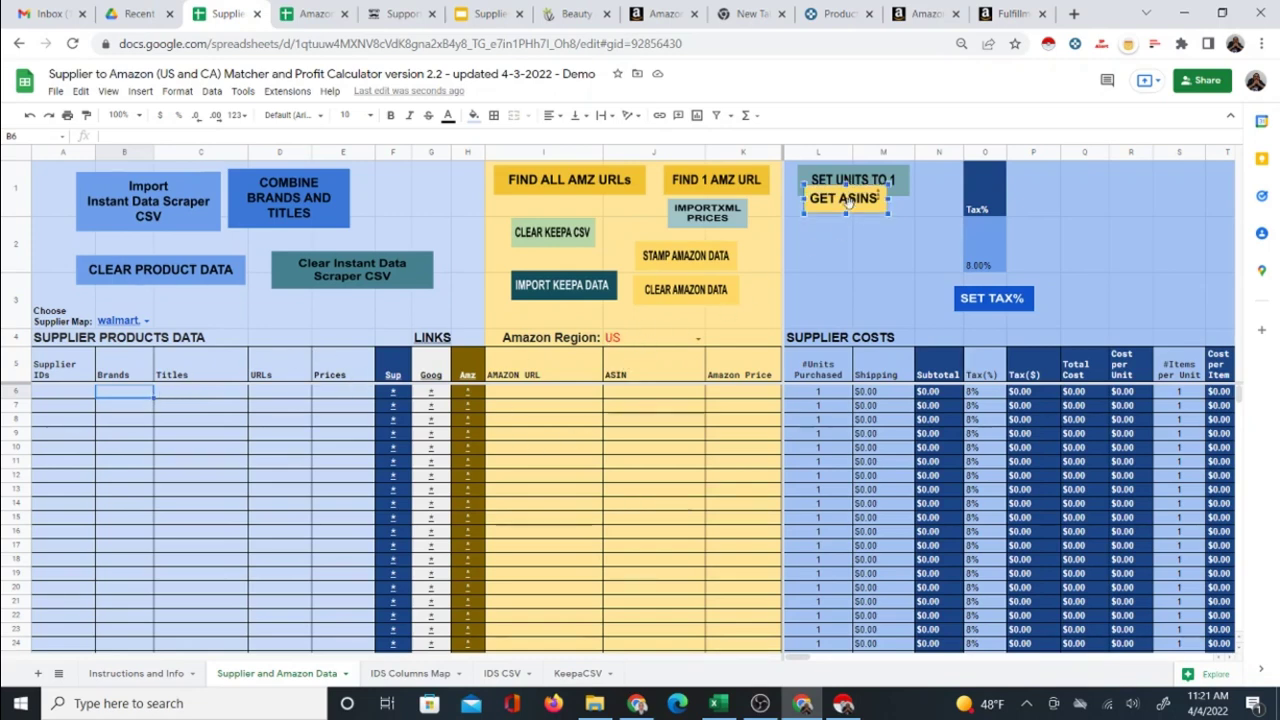
{"action": "left_click_drag", "start_coordinate": [847, 199], "coordinate": [843, 252]}
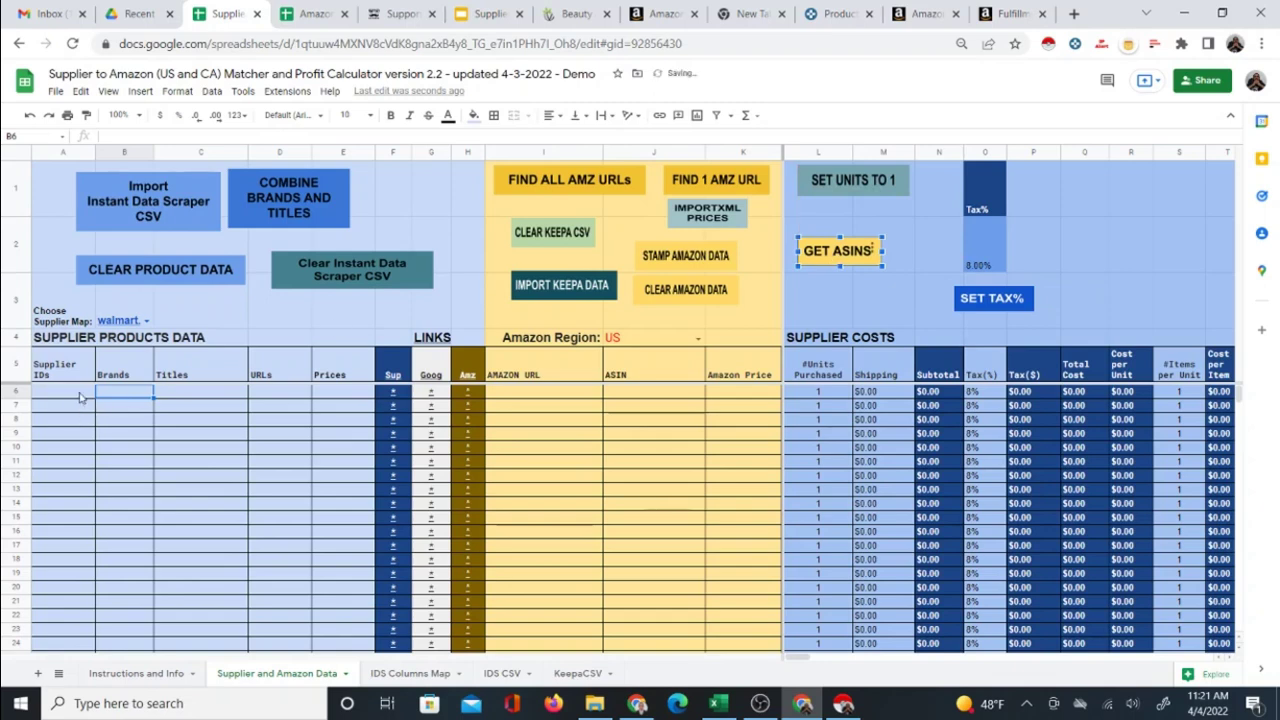
{"action": "left_click", "coordinate": [191, 398]}
{"action": "left_click", "coordinate": [138, 396]}
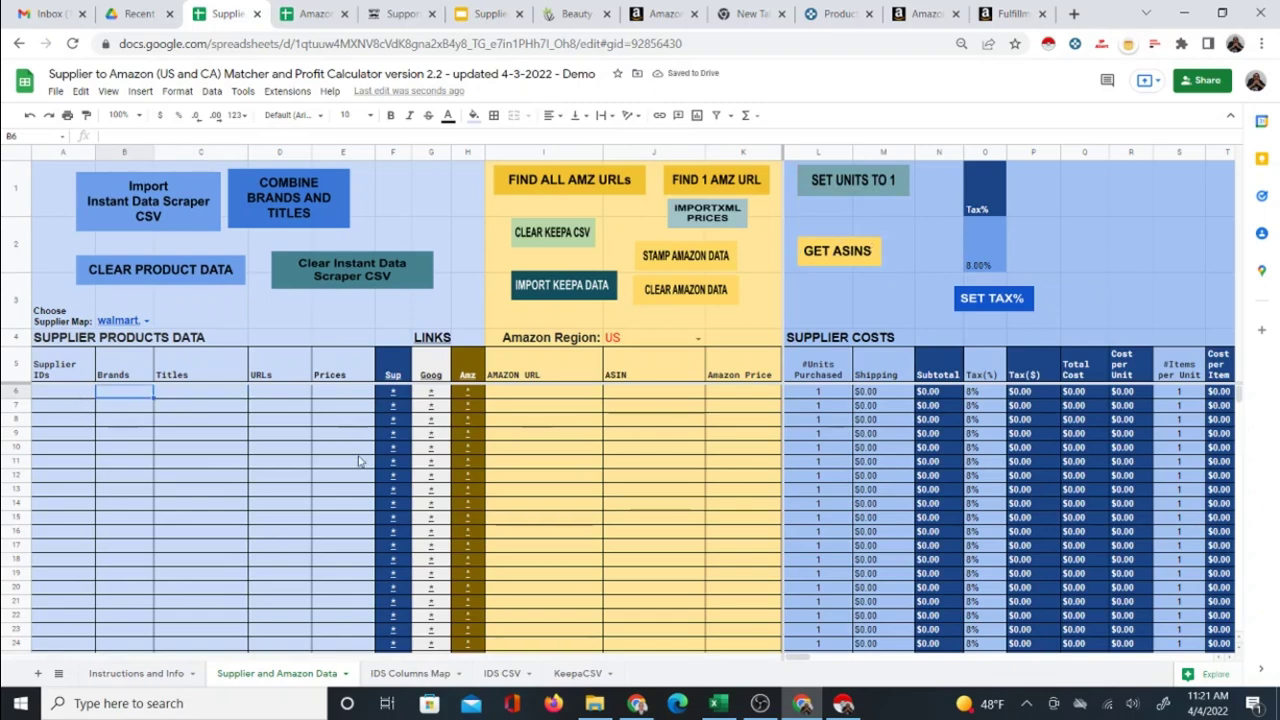
- In the IDS CSV sheet, start a file import at cell A1 and upload vitacost (6).csv from the Downloads folder
{"action": "mouse_move", "coordinate": [420, 641]}
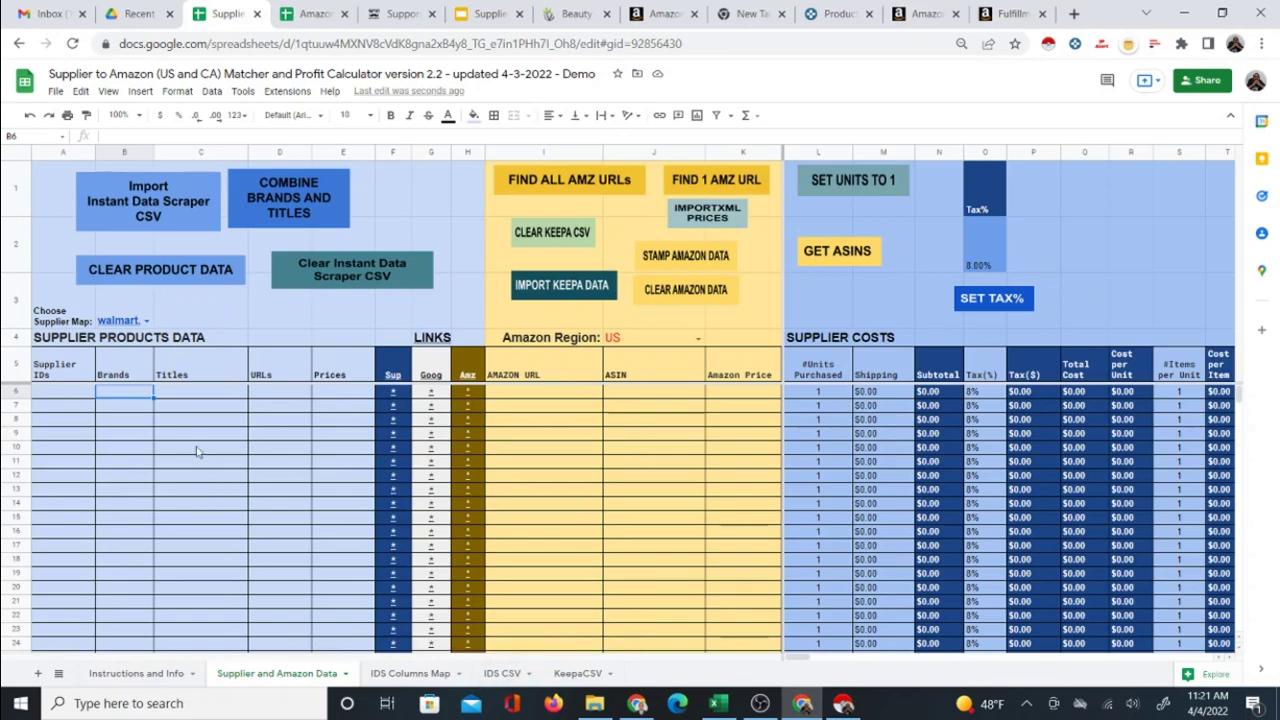
{"action": "left_click", "coordinate": [502, 673]}
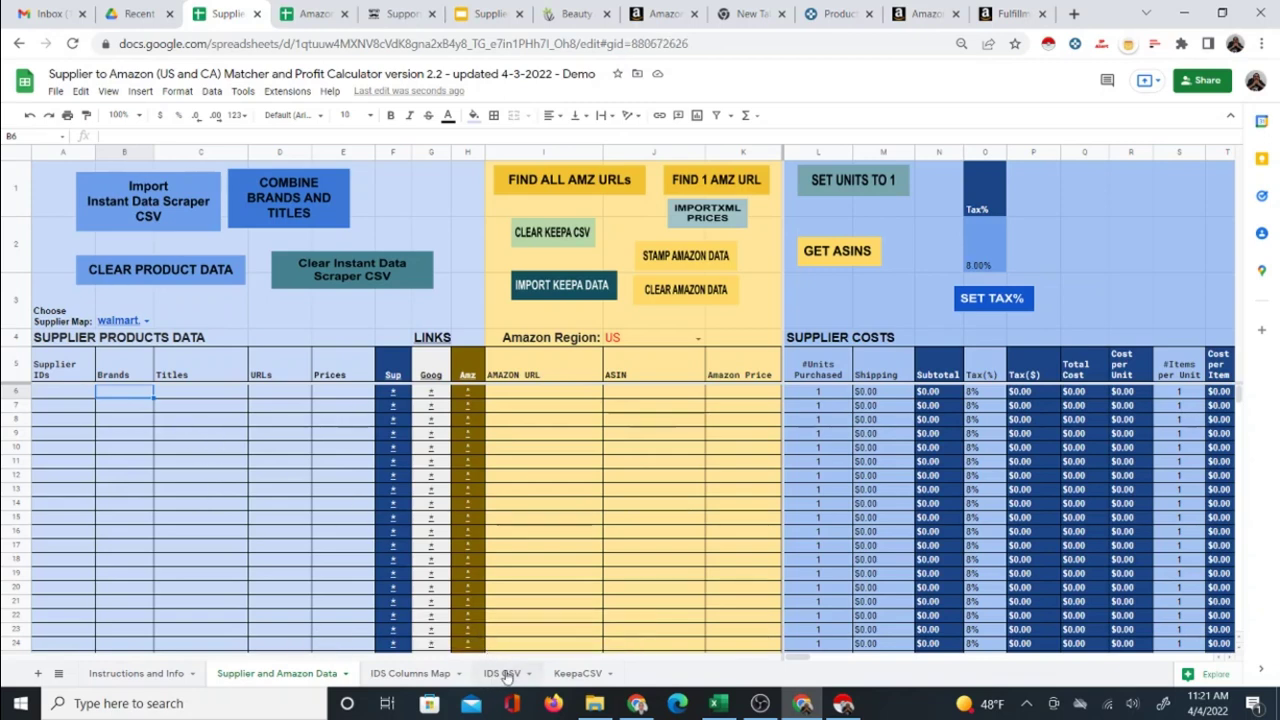
{"action": "left_click", "coordinate": [91, 172]}
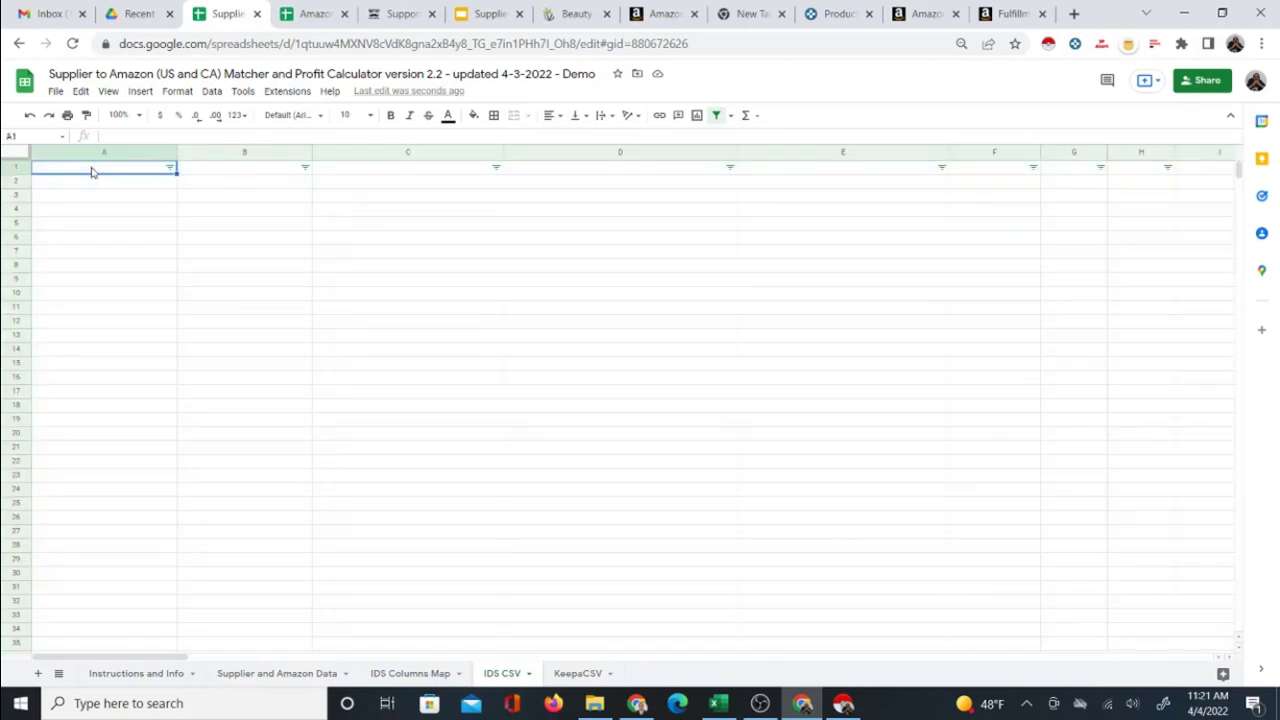
{"action": "left_click", "coordinate": [55, 91]}
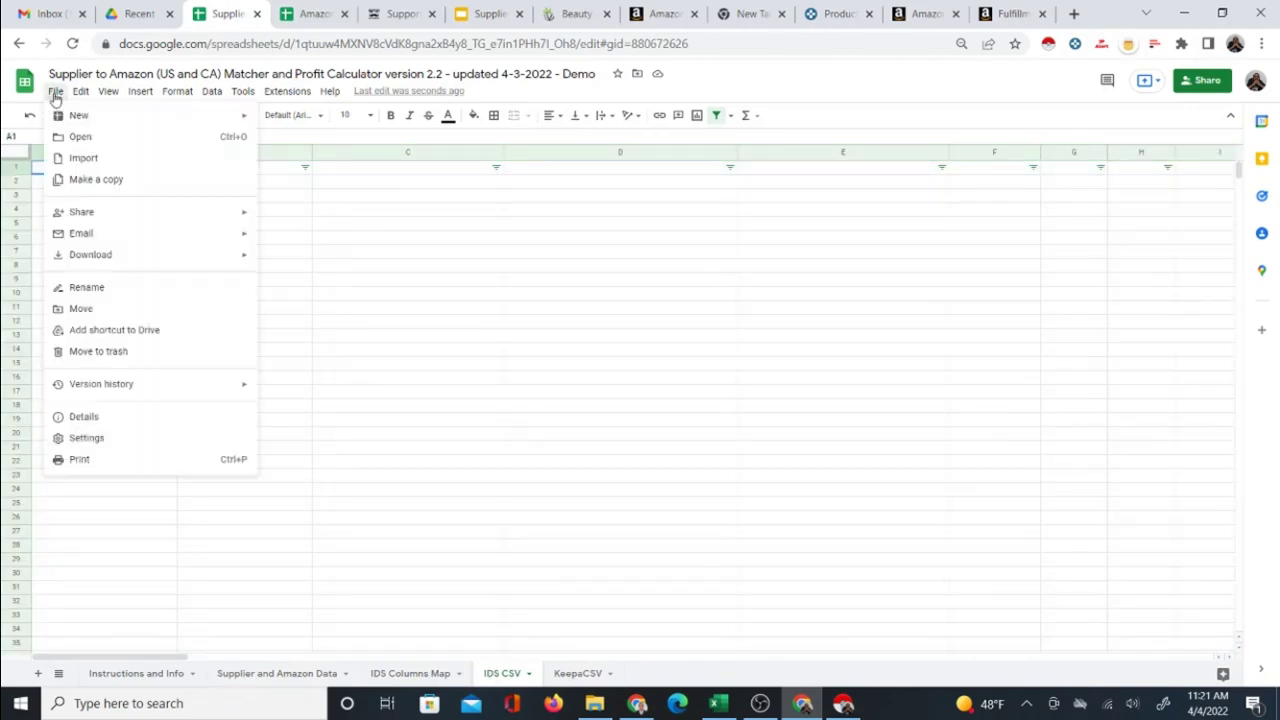
{"action": "left_click", "coordinate": [82, 158]}
{"action": "left_click", "coordinate": [555, 217]}
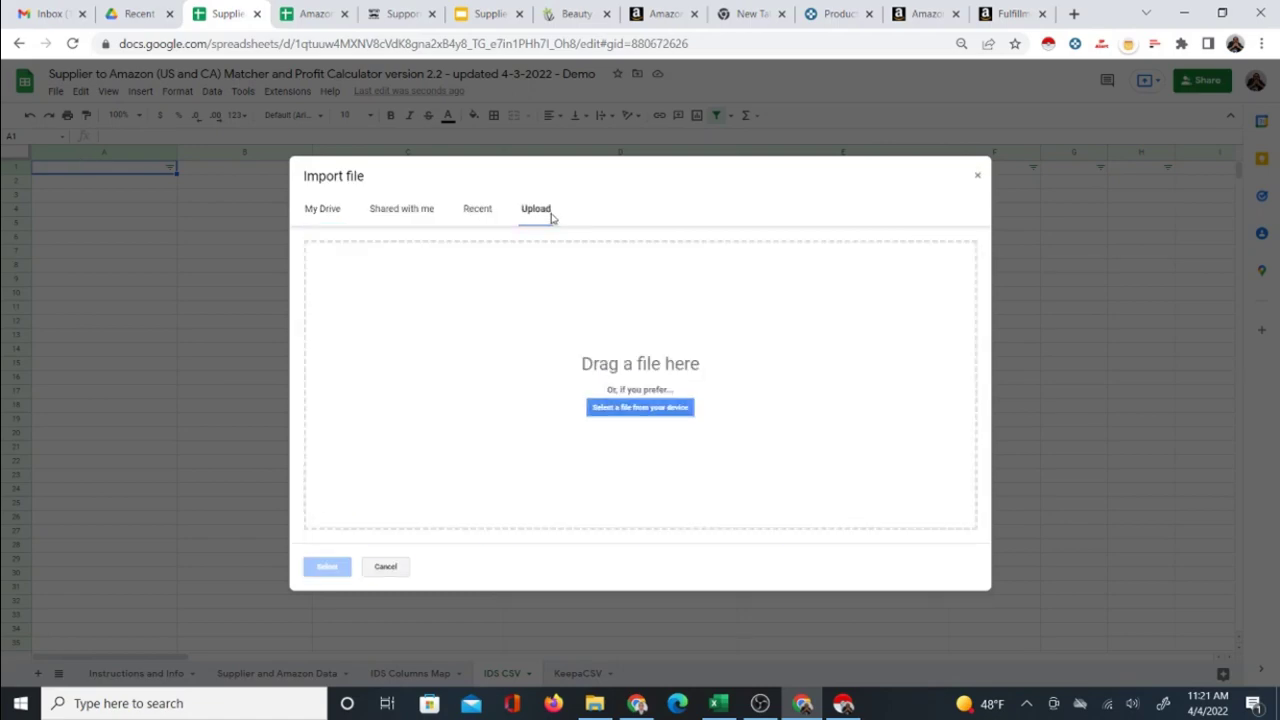
{"action": "left_click", "coordinate": [622, 413]}
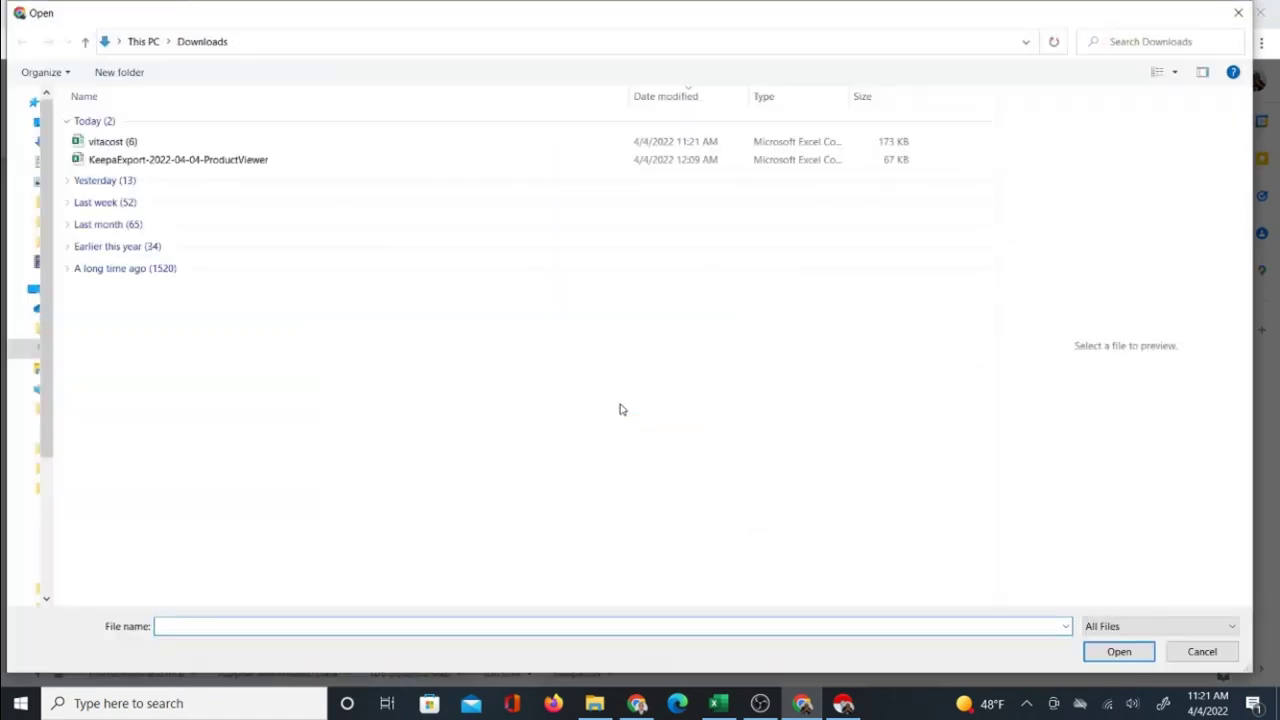
{"action": "left_click", "coordinate": [116, 146]}
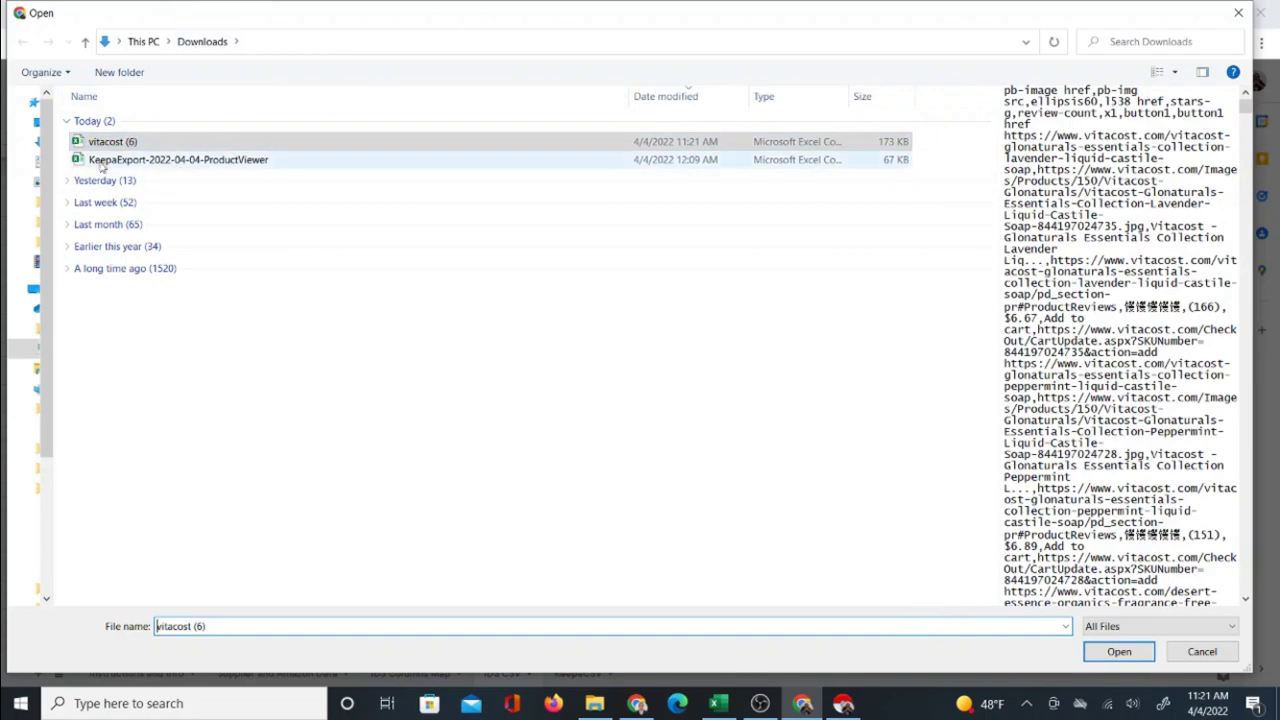
{"action": "left_click", "coordinate": [1098, 652]}
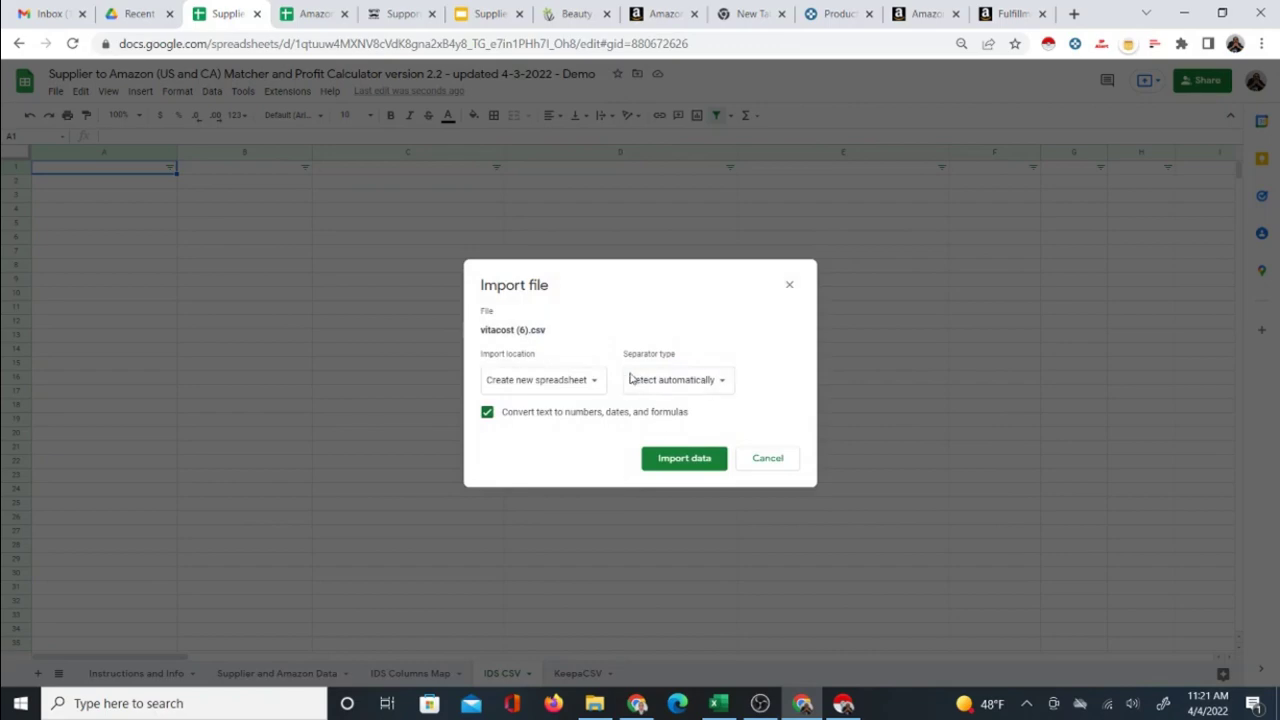
- Choose an import location that keeps the data in the existing IDS CSV sheet, and import the uploaded Vitacost file
{"action": "left_click", "coordinate": [590, 384]}
{"action": "left_click", "coordinate": [573, 443]}
{"action": "left_click", "coordinate": [661, 470]}
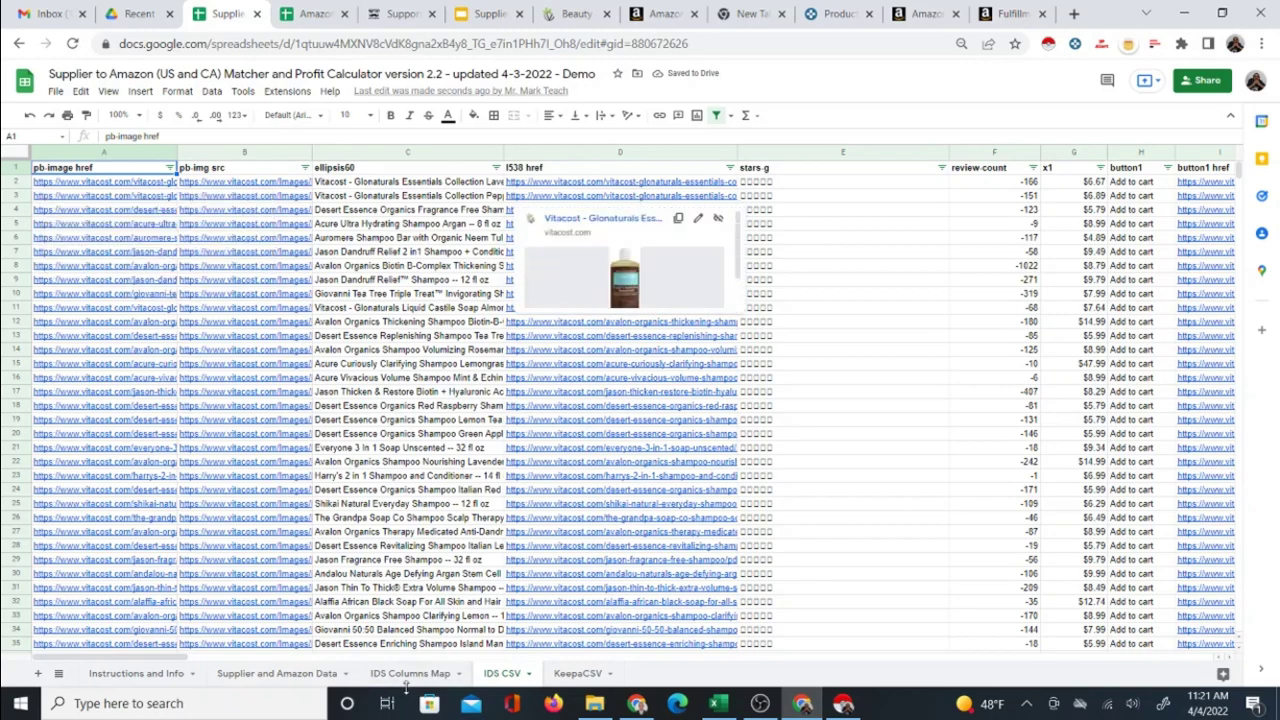
- Review the Titles, URLs and Prices column mappings in the vitacost.com row of the IDS Columns Map sheet
{"action": "left_click", "coordinate": [440, 678]}
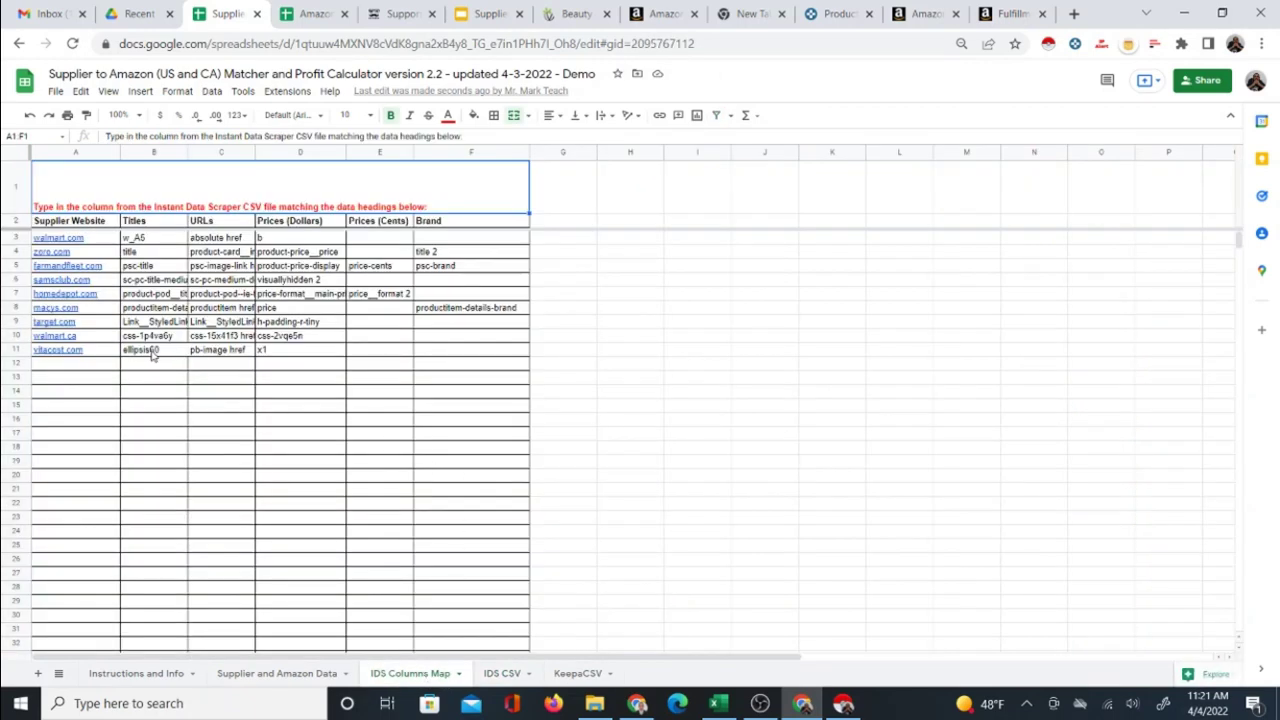
{"action": "left_click", "coordinate": [176, 353]}
{"action": "left_click", "coordinate": [217, 358]}
{"action": "left_click", "coordinate": [333, 358]}
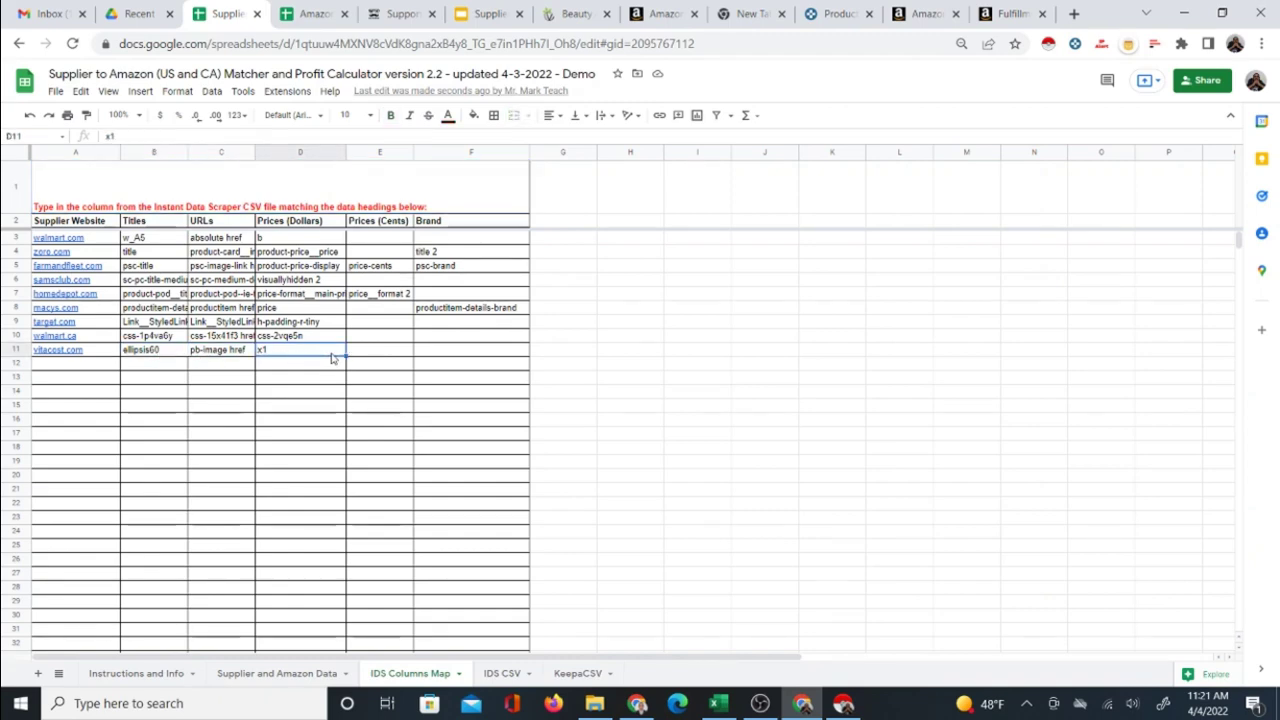
{"action": "left_click", "coordinate": [155, 350]}
{"action": "left_click", "coordinate": [219, 359]}
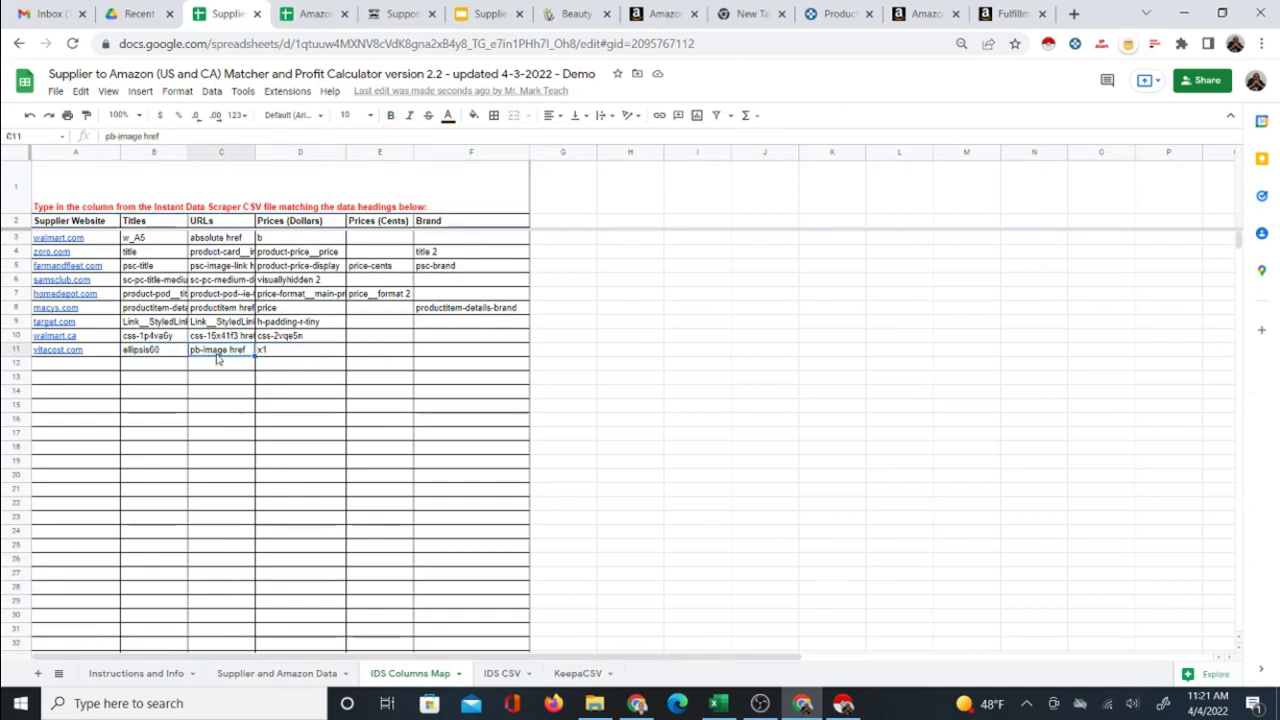
{"action": "left_click", "coordinate": [283, 360]}
{"action": "left_click", "coordinate": [394, 358]}
{"action": "left_click_drag", "start_coordinate": [168, 352], "coordinate": [300, 355]}
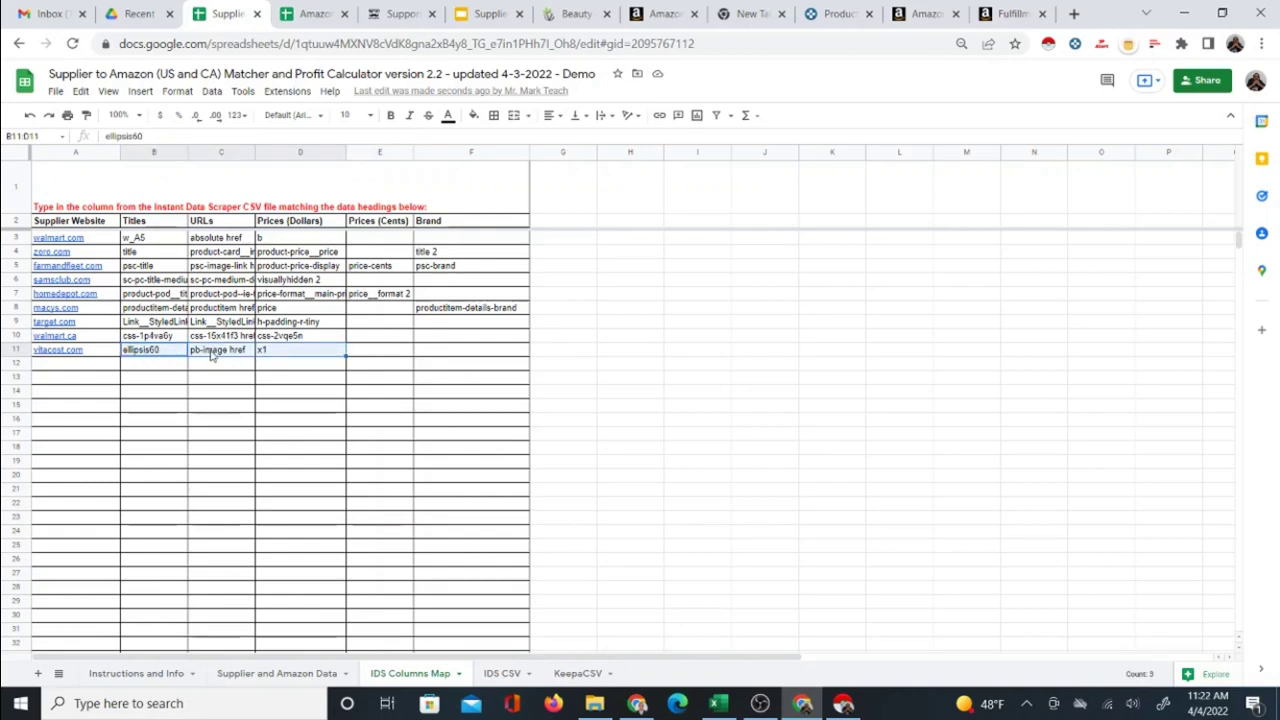
- Check the ellipsis60 title header and the x1 price header in the IDS CSV sheet against the Vitacost column map
{"action": "left_click", "coordinate": [492, 675]}
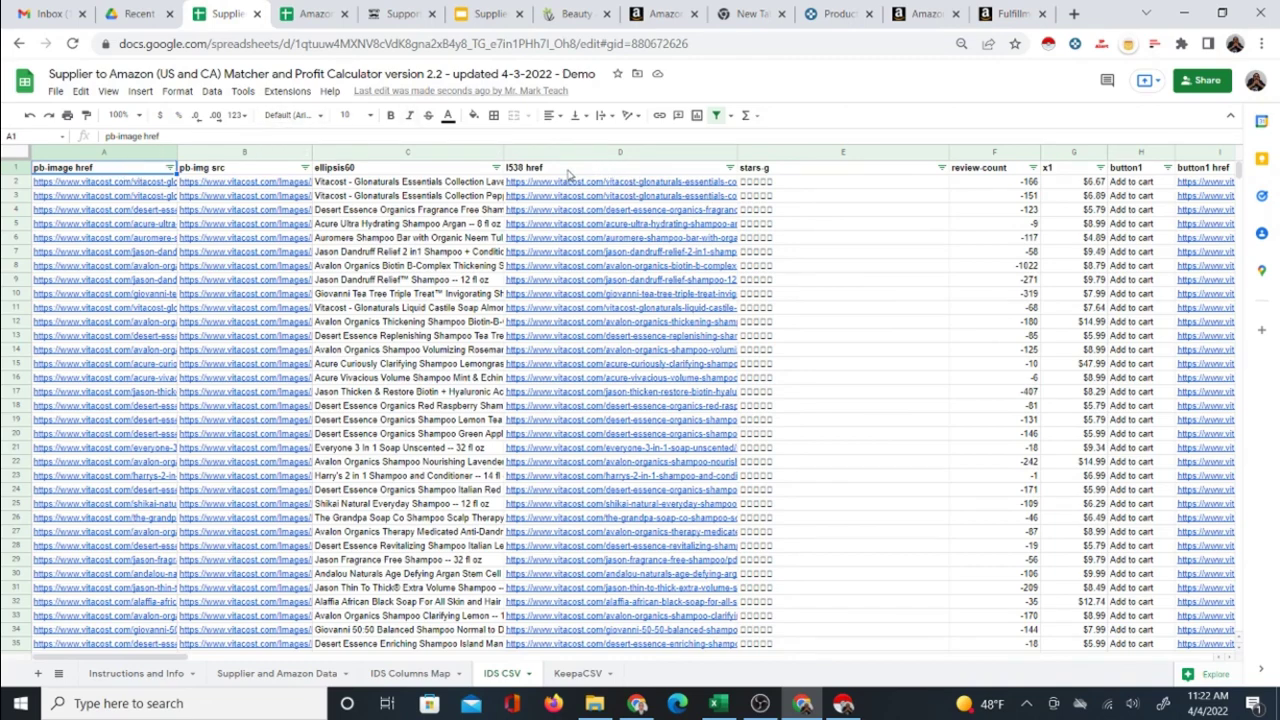
{"action": "left_click", "coordinate": [369, 172]}
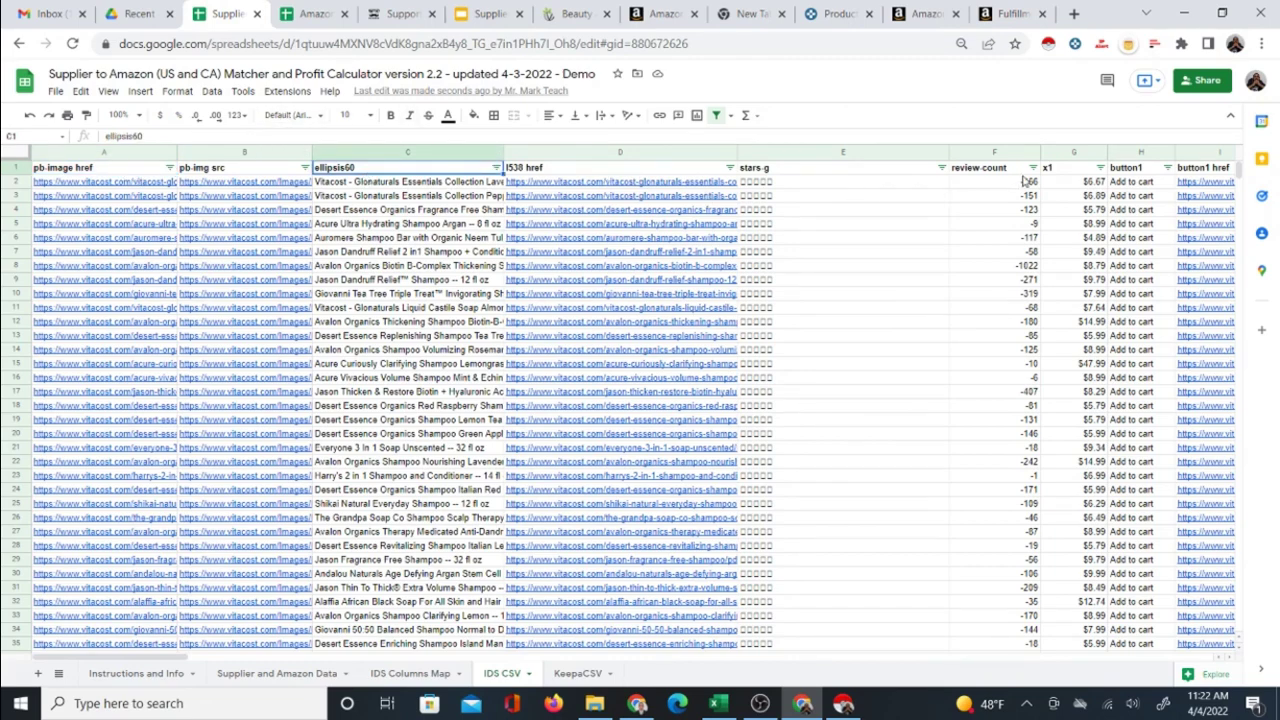
{"action": "left_click", "coordinate": [1070, 170]}
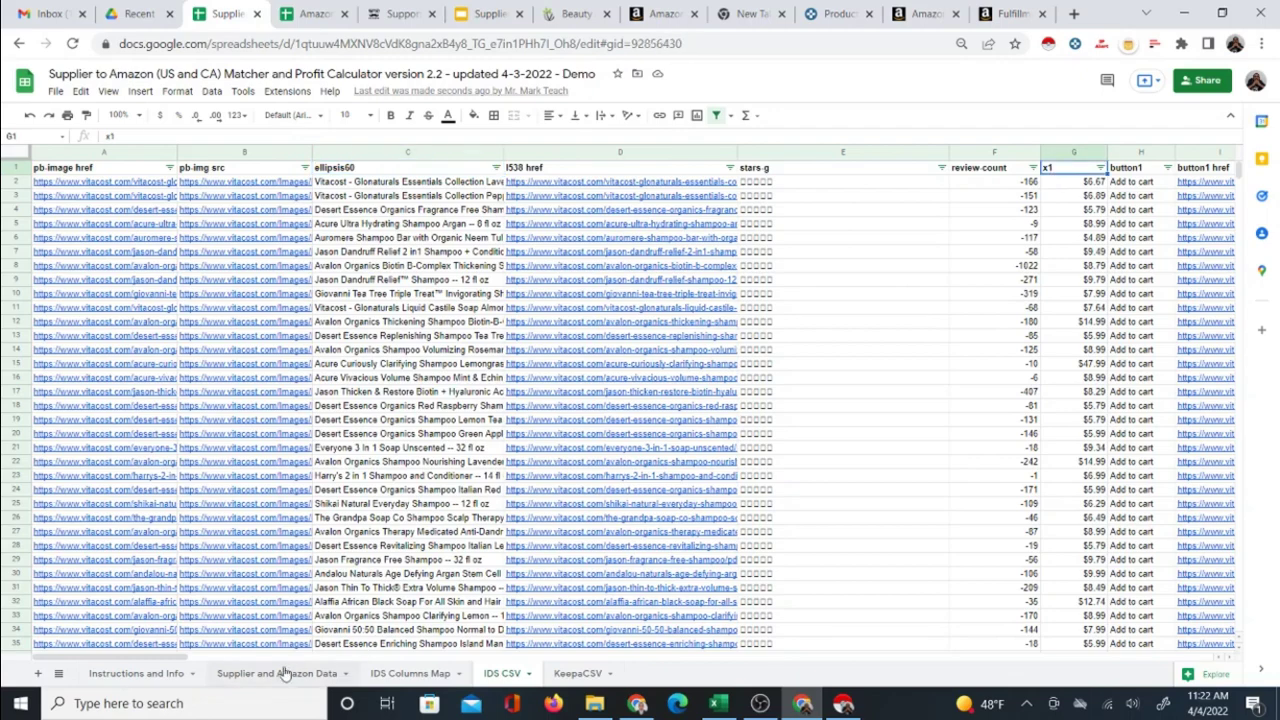
- Set the supplier map in the Supplier and Amazon Data sheet to vitacost.com
{"action": "left_click", "coordinate": [286, 675]}
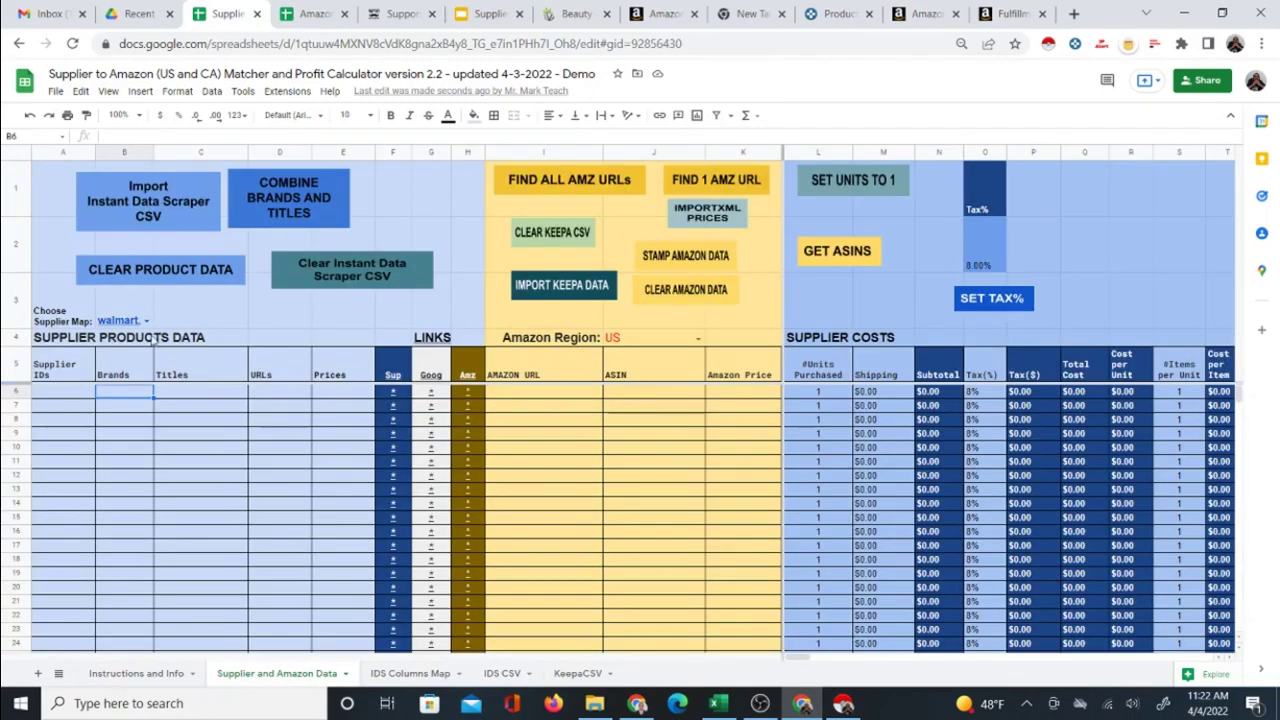
{"action": "left_click", "coordinate": [150, 320]}
{"action": "left_click", "coordinate": [147, 321]}
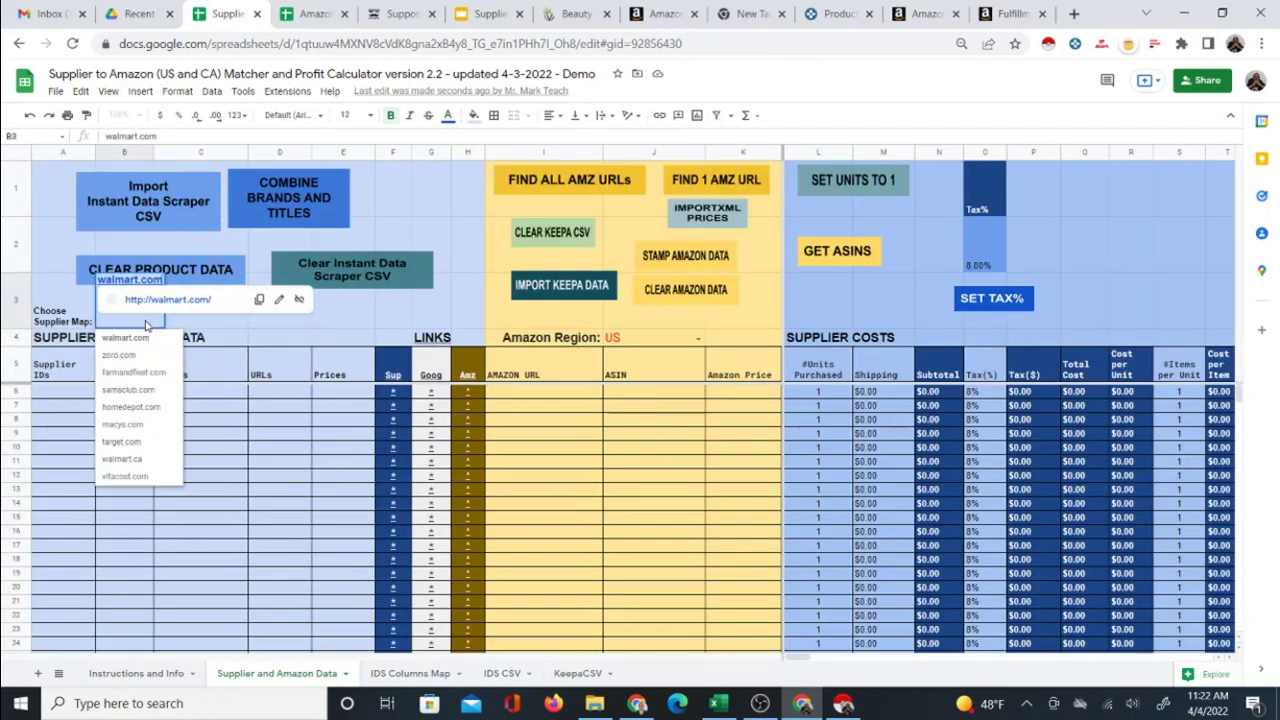
{"action": "left_click", "coordinate": [124, 476]}
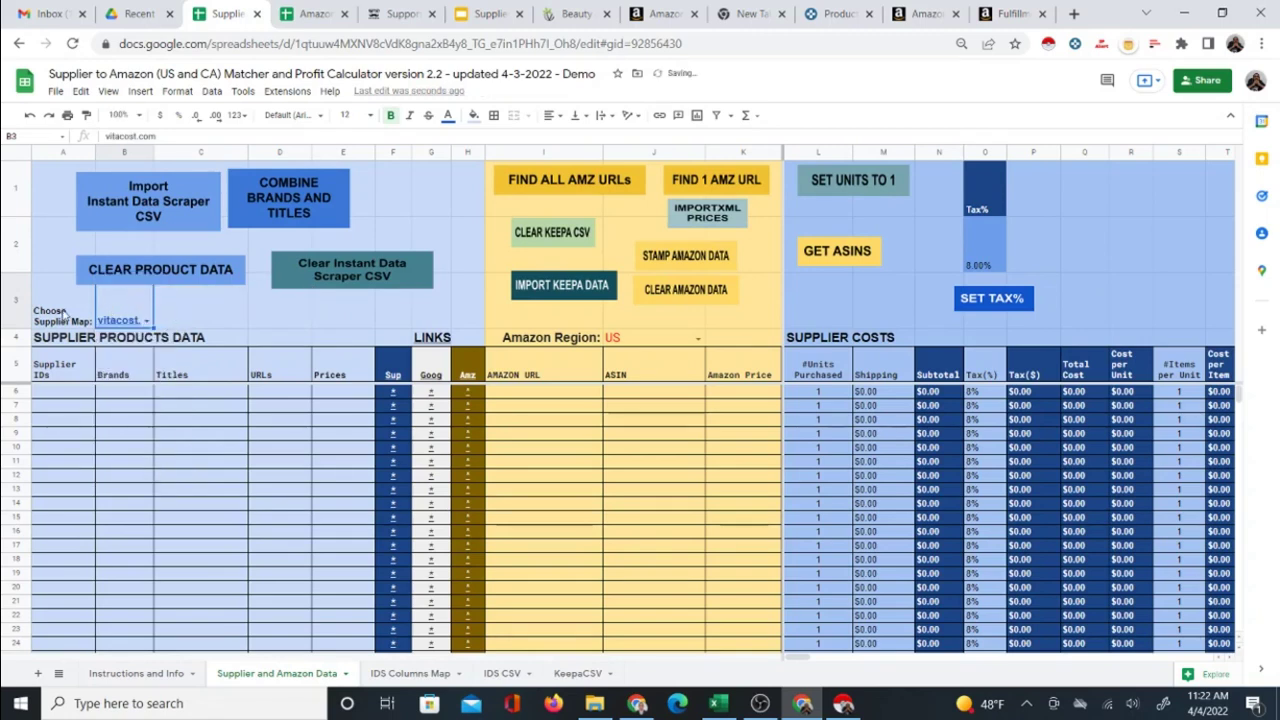
- Run the Instant Data Scraper CSV import and authorize the unverified Supplier Amazon US-CA Matcher 2.2 script with the Google account
{"action": "left_click", "coordinate": [155, 197]}
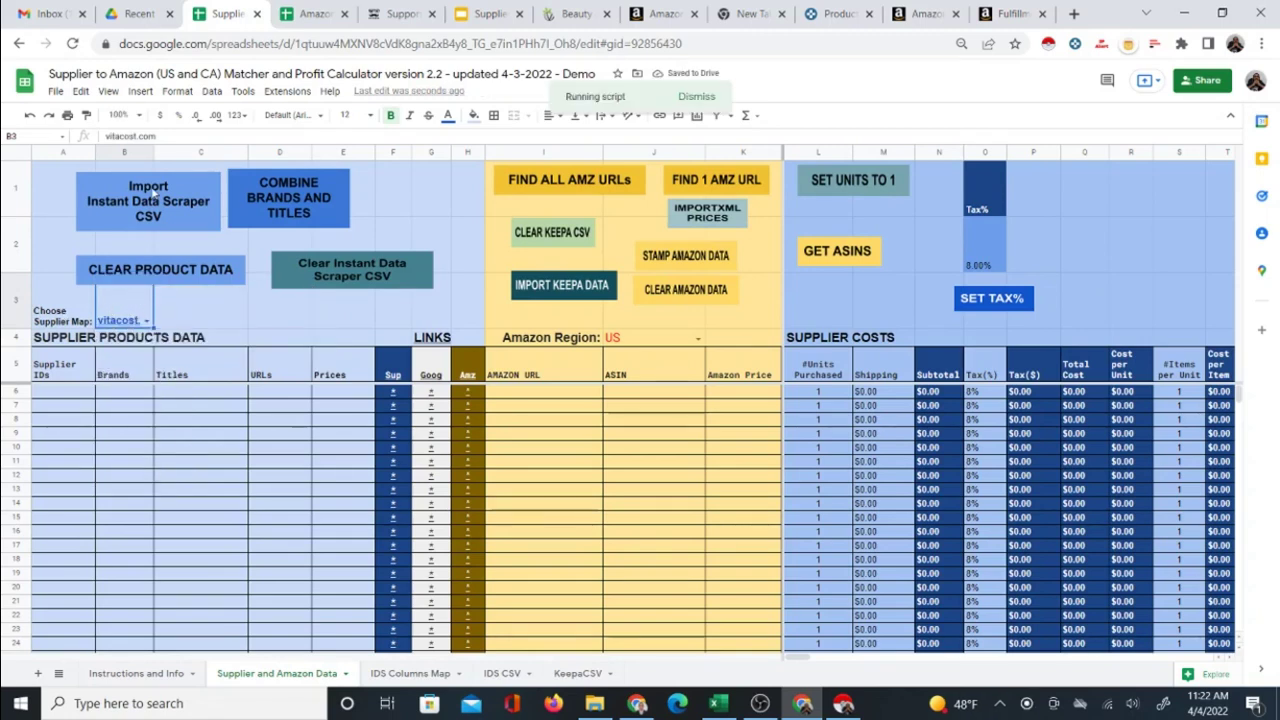
{"action": "mouse_move", "coordinate": [115, 320]}
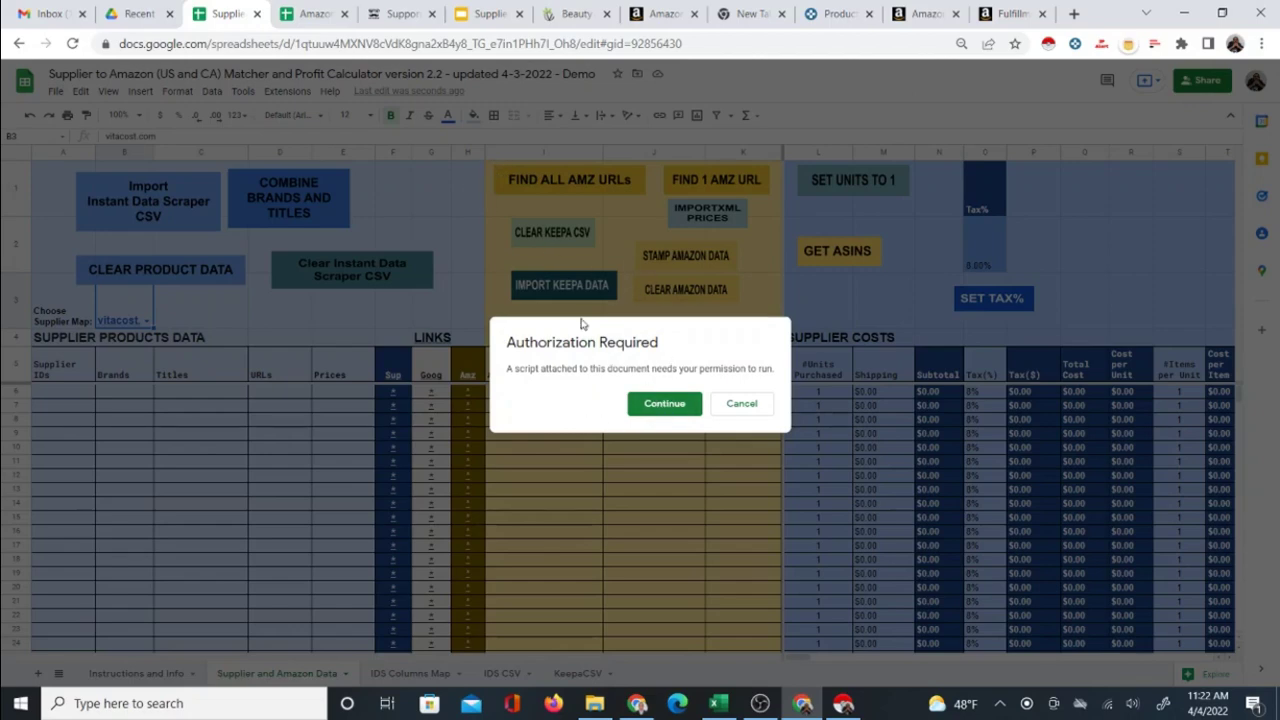
{"action": "left_click", "coordinate": [659, 404]}
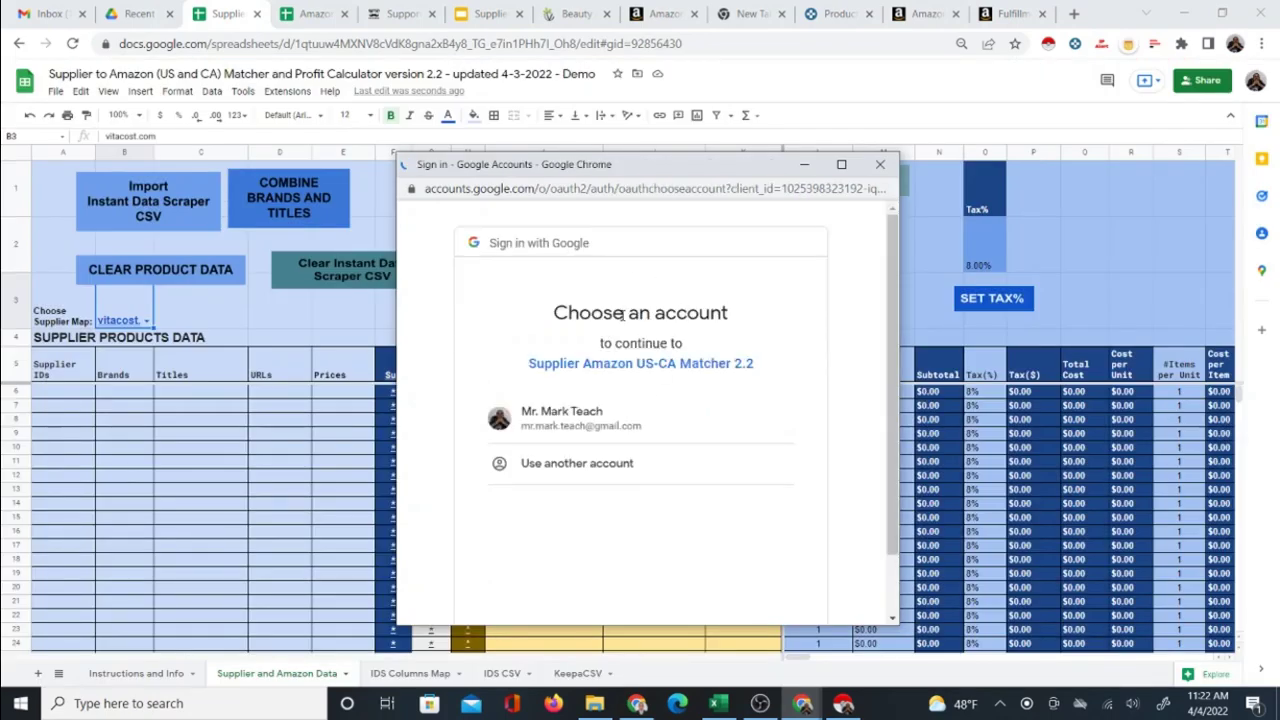
{"action": "left_click", "coordinate": [566, 422]}
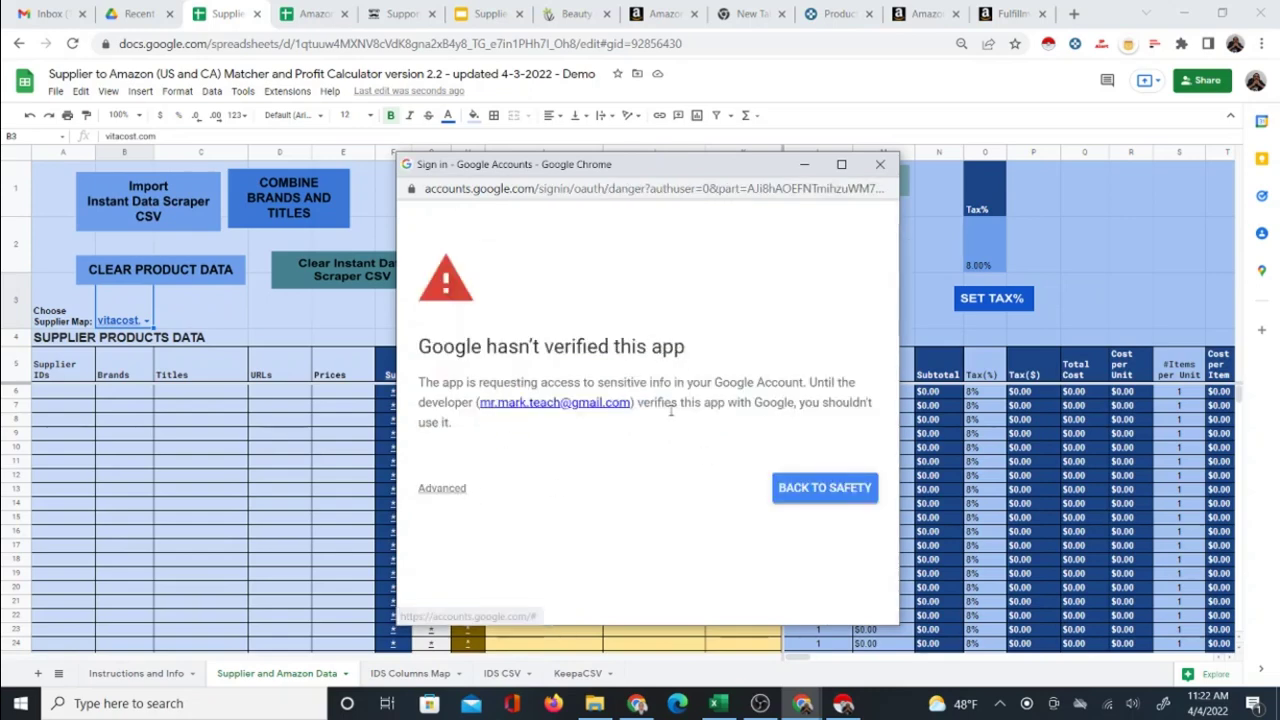
{"action": "left_click", "coordinate": [447, 496]}
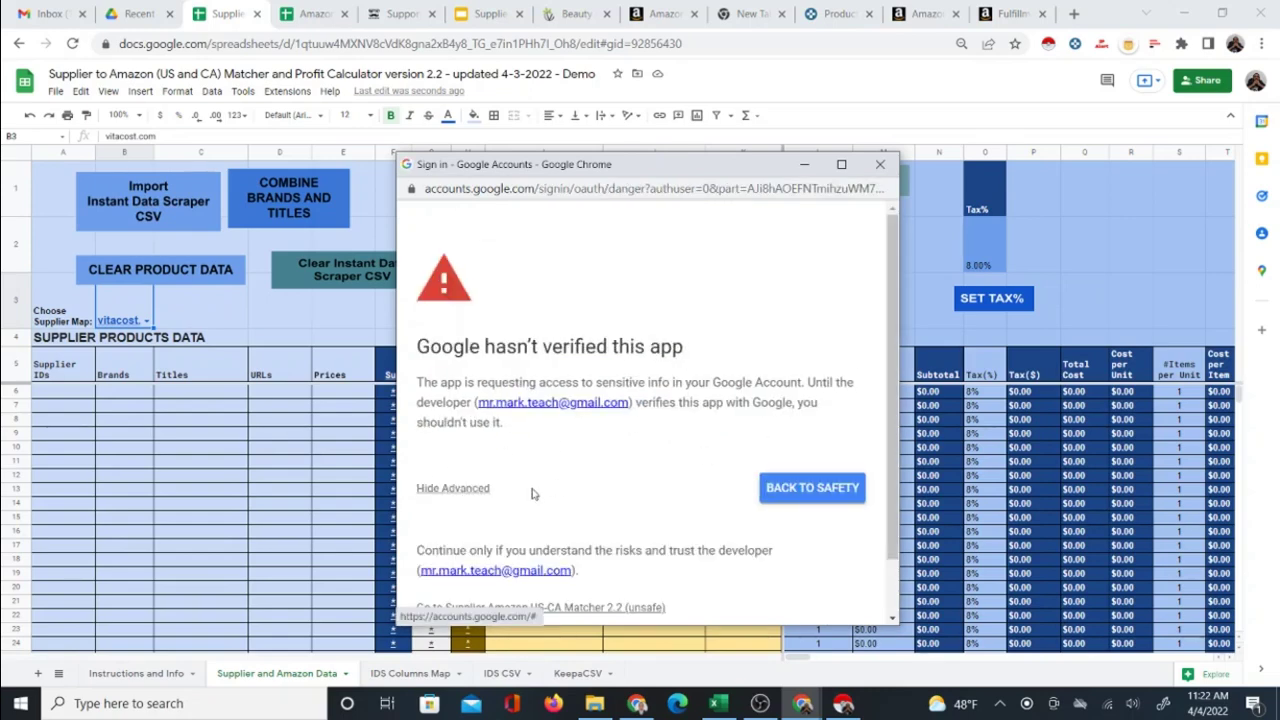
{"action": "scroll", "coordinate": [535, 494], "scroll_direction": "down", "scroll_amount": 1}
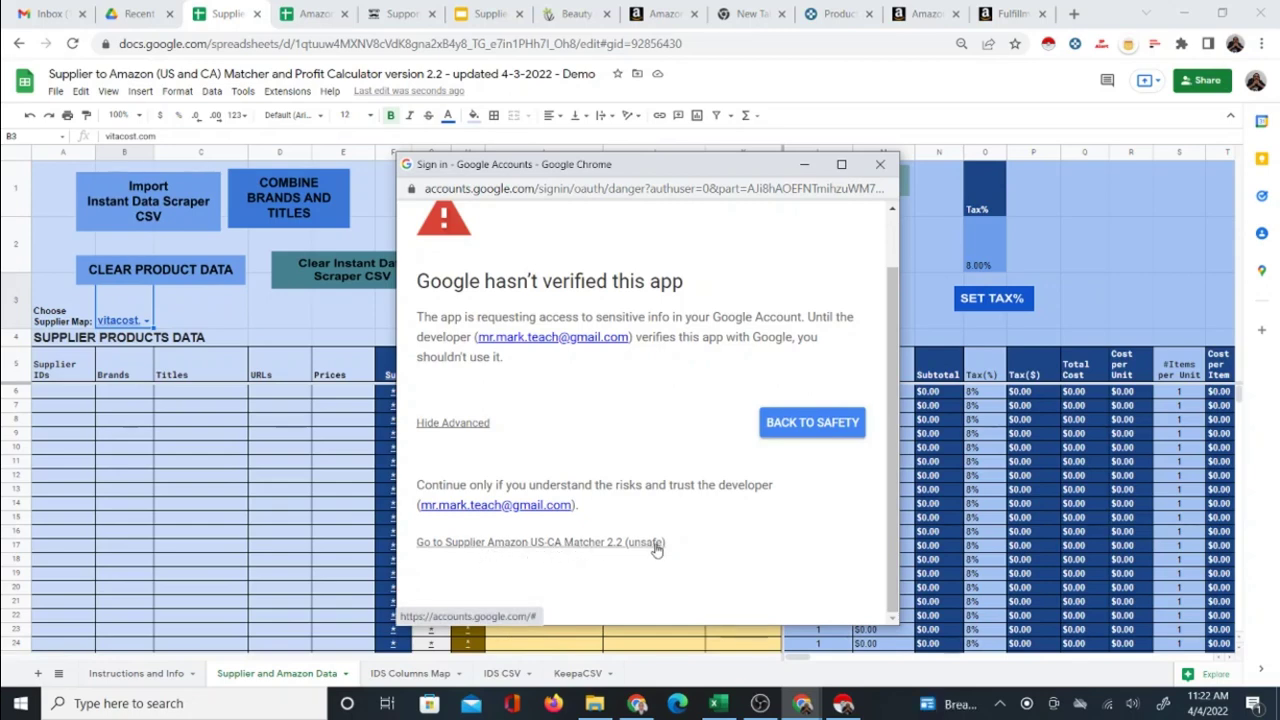
{"action": "left_click", "coordinate": [535, 548]}
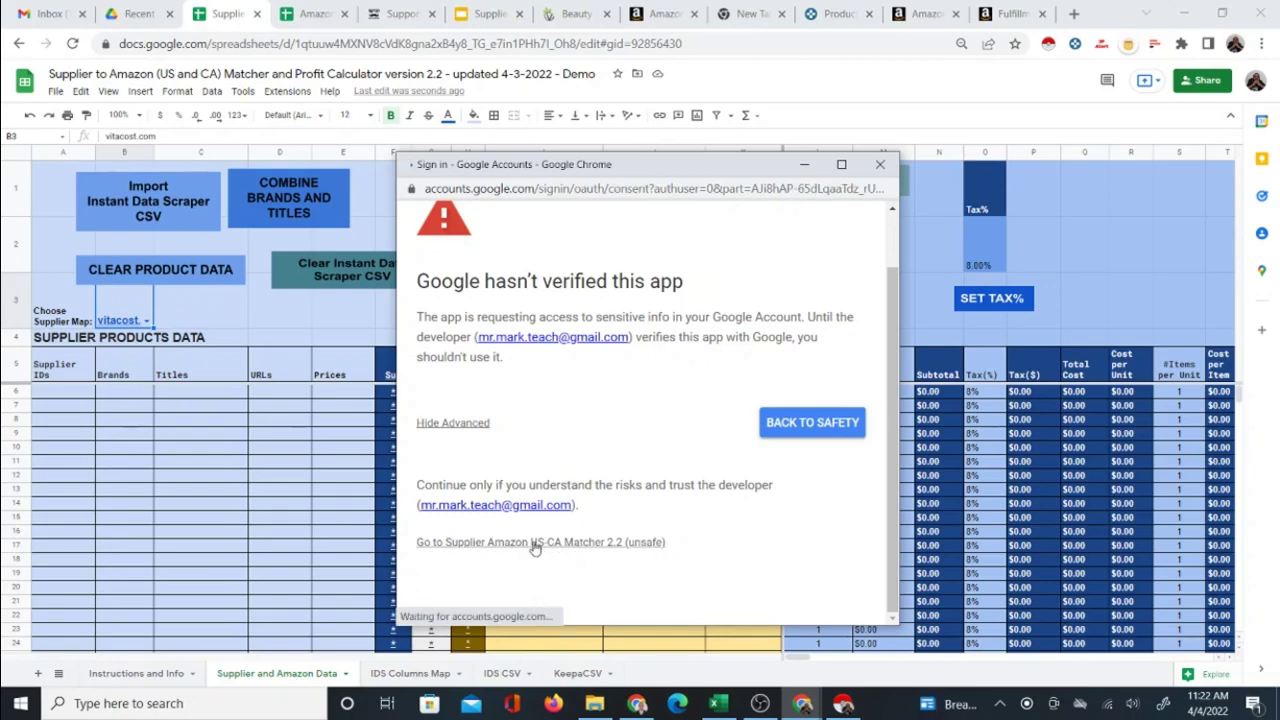
{"action": "scroll", "coordinate": [857, 450], "scroll_direction": "down", "scroll_amount": 4}
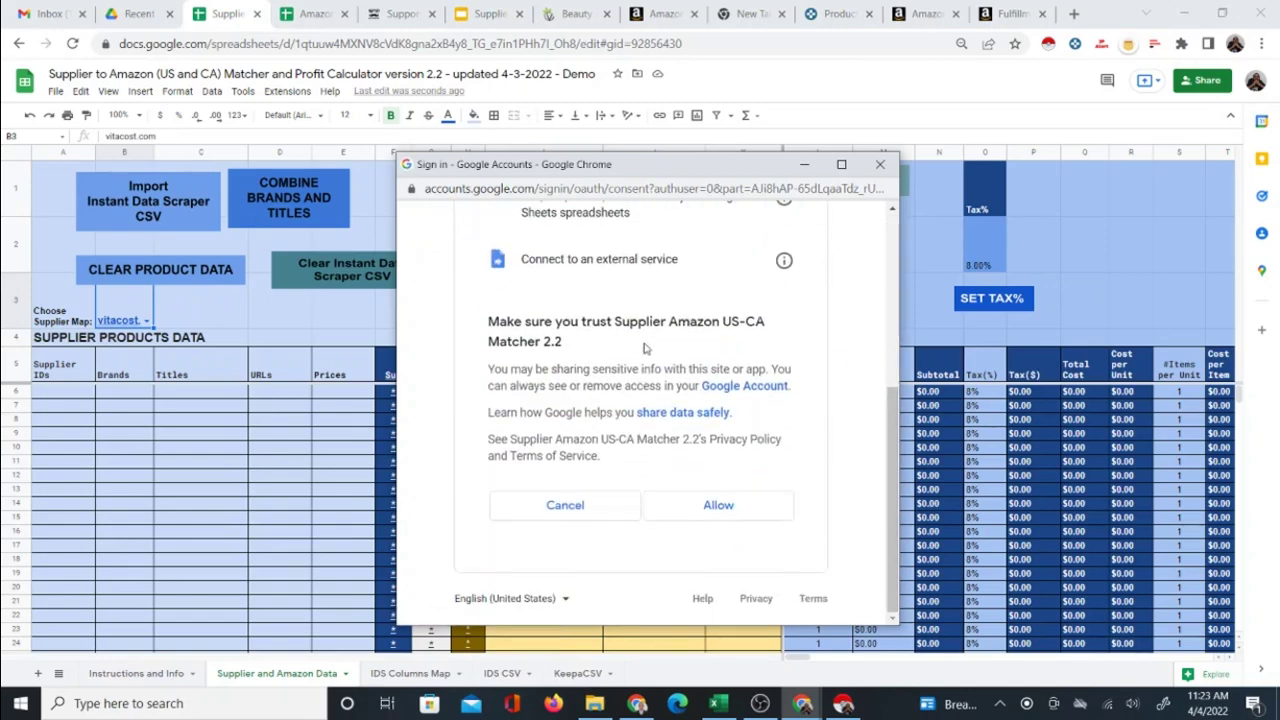
{"action": "left_click", "coordinate": [700, 510]}
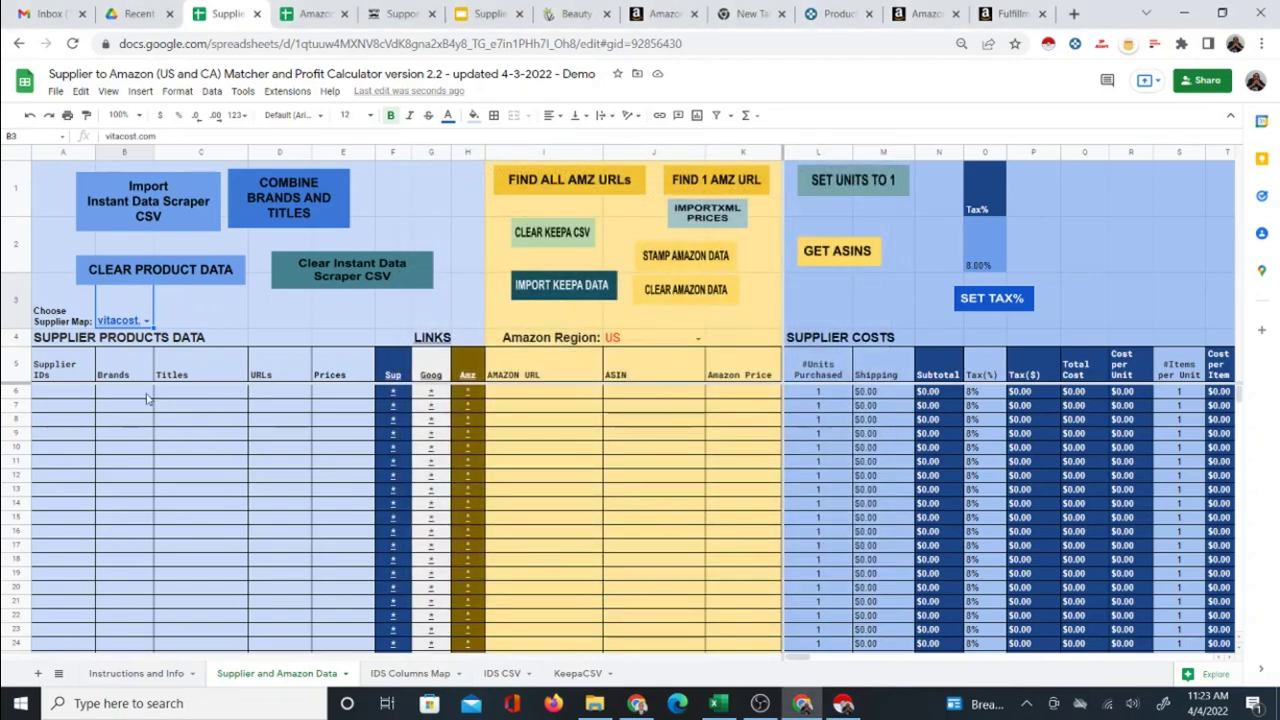
- Rerun the Instant Data Scraper CSV import to fill the supplier Titles, URLs and Prices columns with the Vitacost products
{"action": "left_click", "coordinate": [139, 395]}
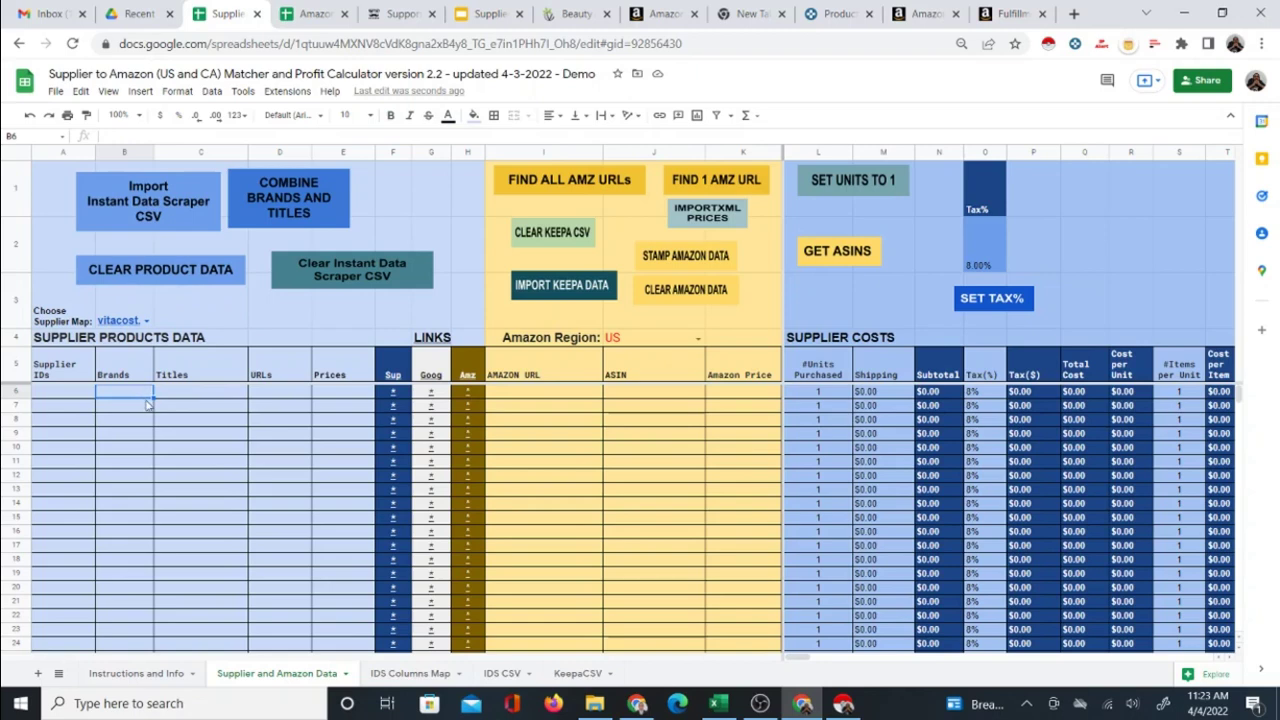
{"action": "left_click", "coordinate": [215, 396]}
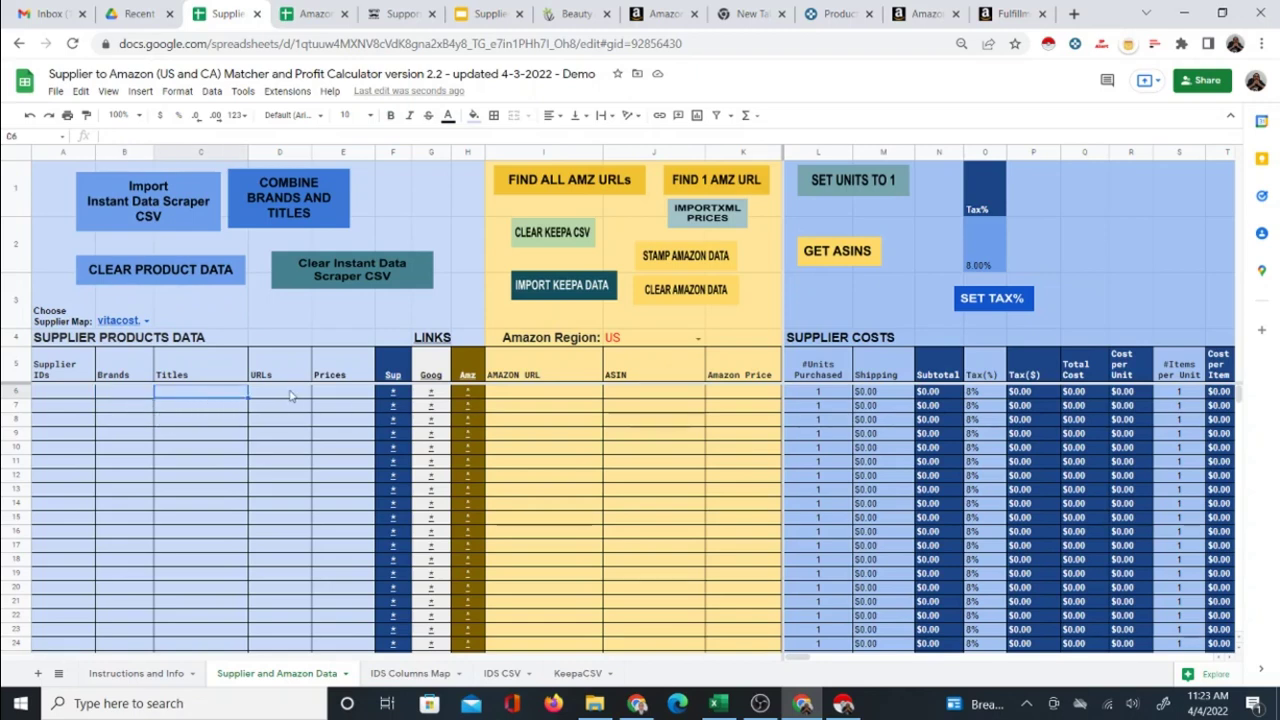
{"action": "left_click", "coordinate": [146, 215]}
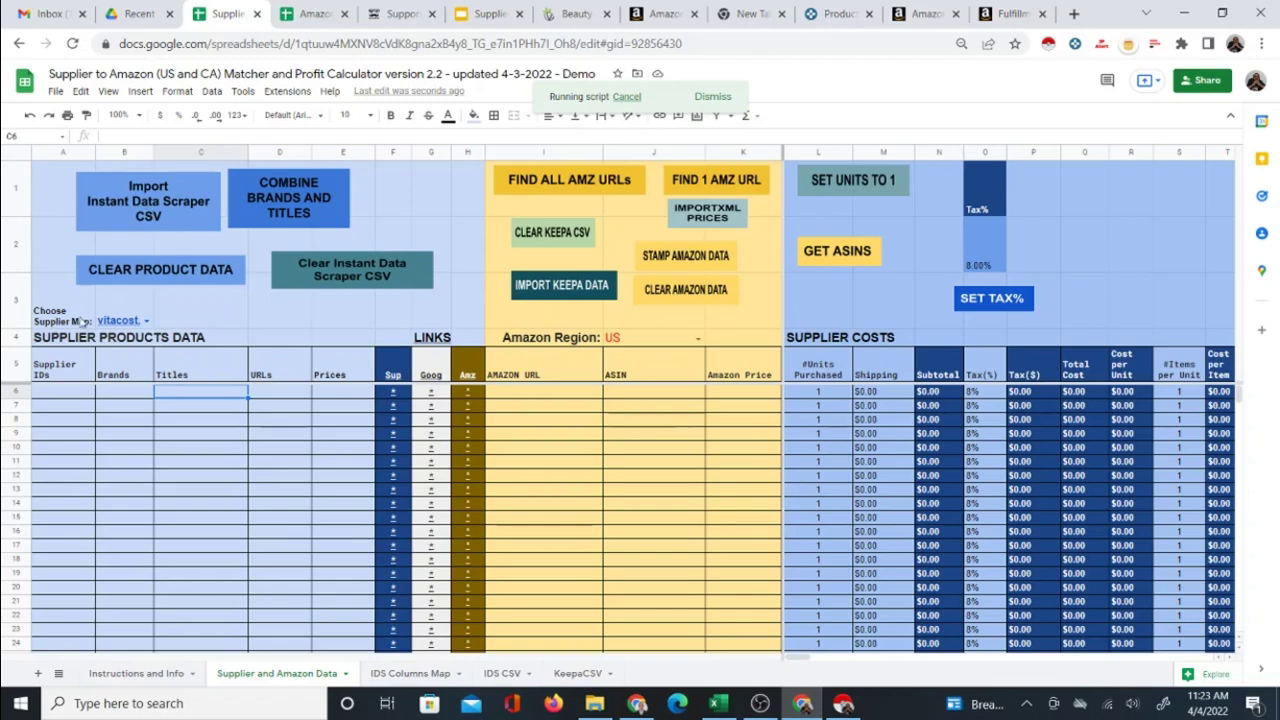
{"action": "left_click", "coordinate": [128, 398]}
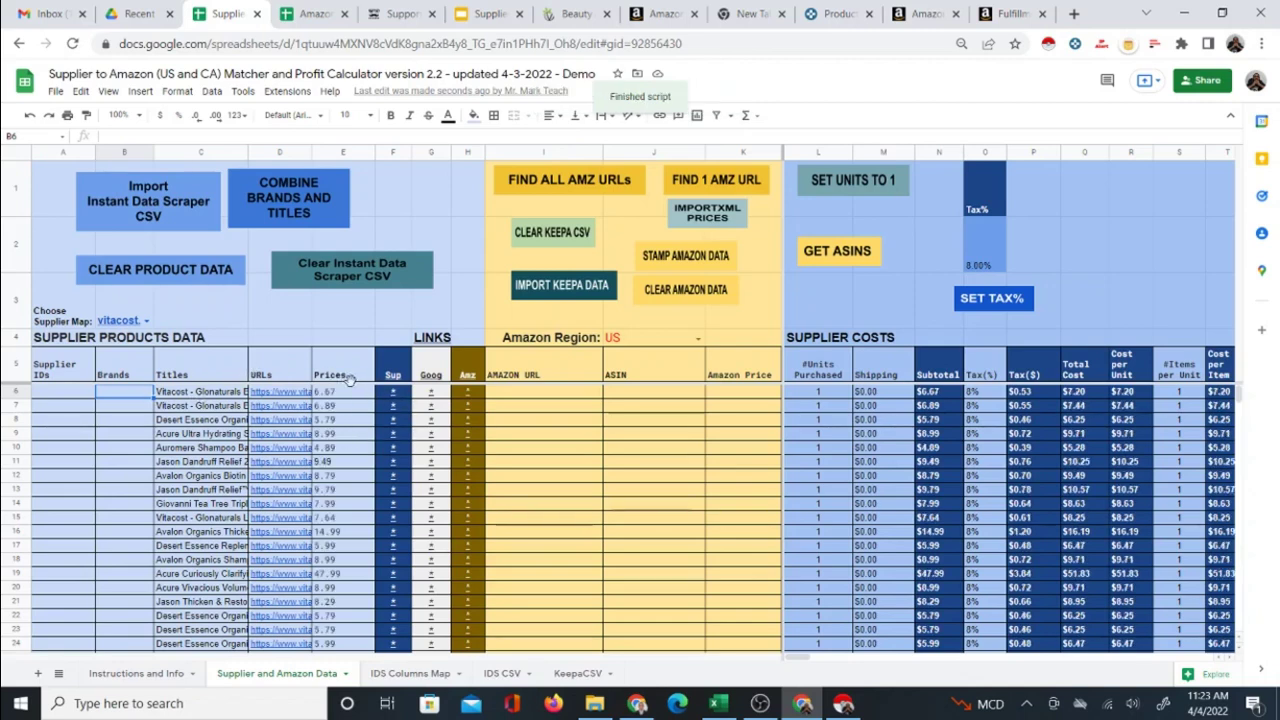
- Compare the source URL and title columns in the IDS CSV sheet with the imported products in the Supplier and Amazon Data sheet
{"action": "left_click", "coordinate": [498, 673]}
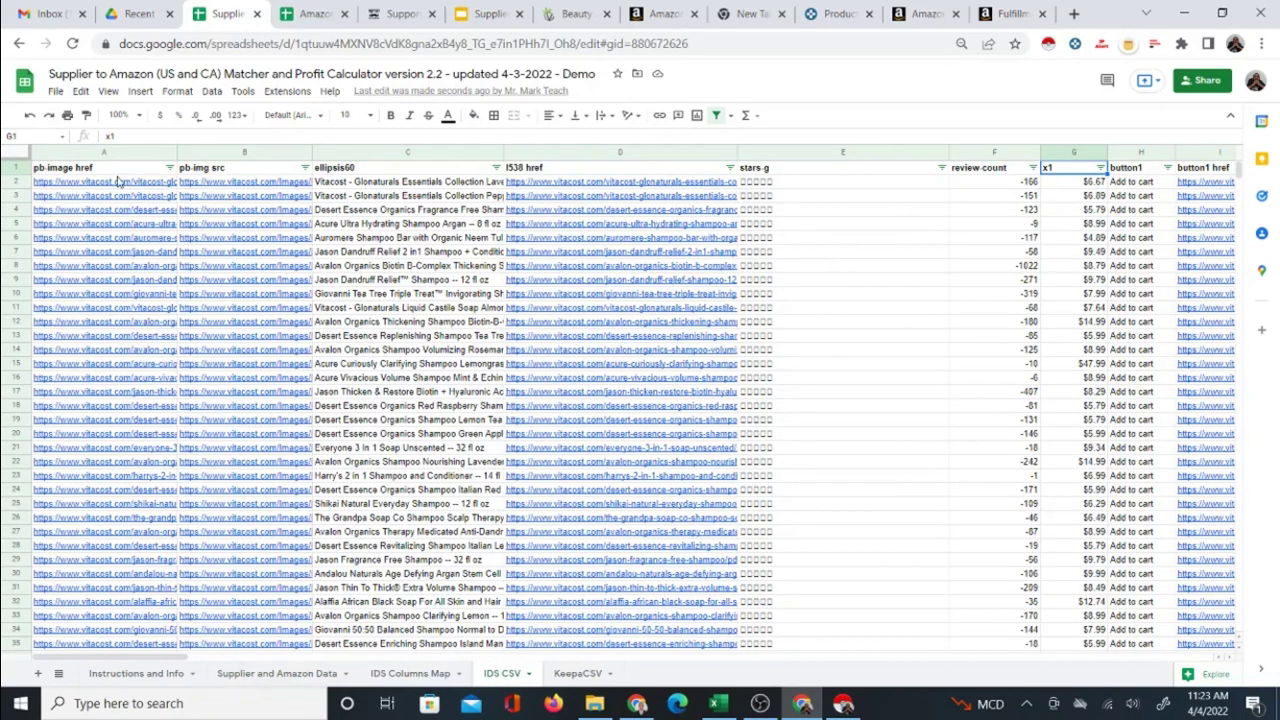
{"action": "left_click_drag", "start_coordinate": [118, 181], "coordinate": [188, 450]}
{"action": "left_click_drag", "start_coordinate": [370, 182], "coordinate": [384, 398]}
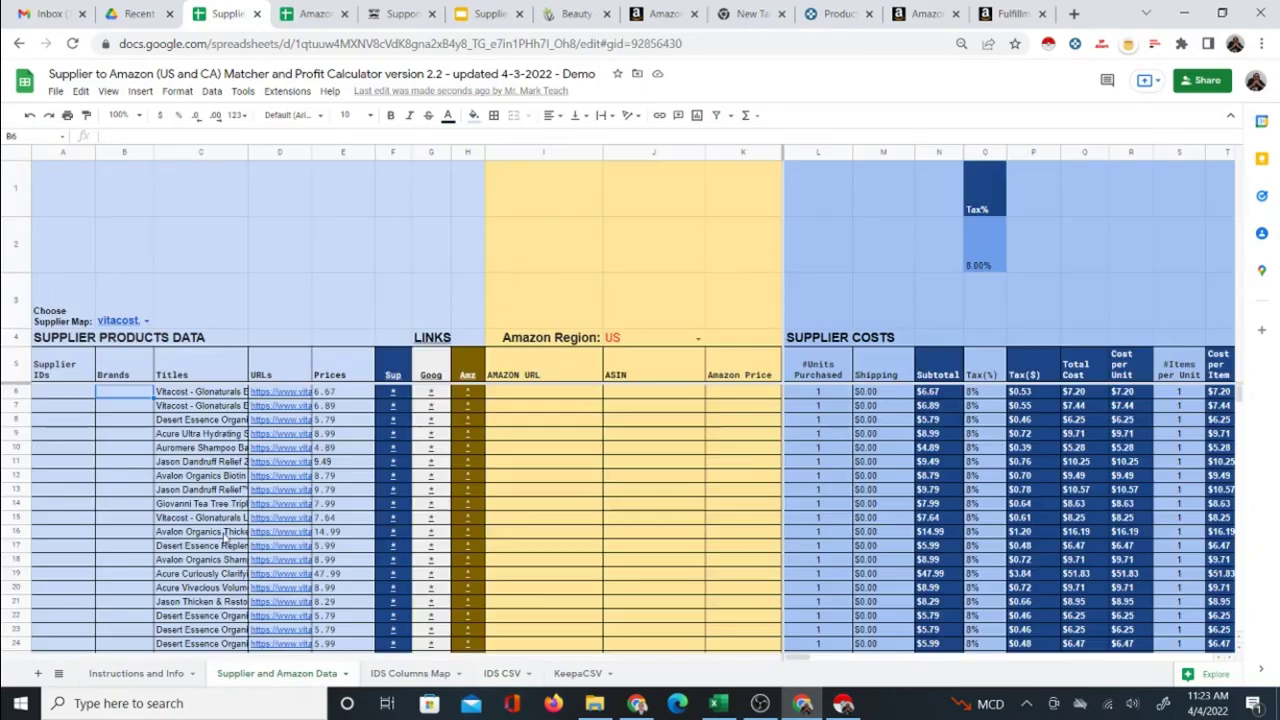
{"action": "left_click", "coordinate": [262, 674]}
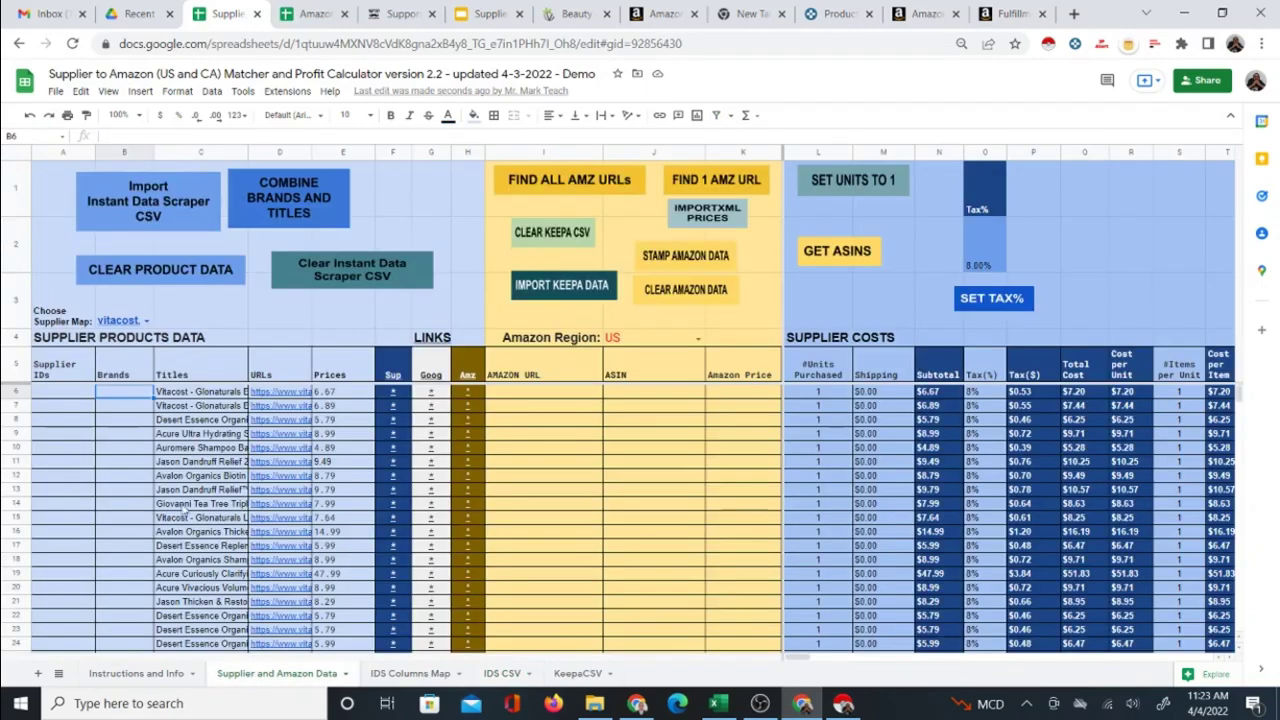
- Find all Amazon URLs for the imported Vitacost products to fill the Amazon URL and ASIN columns from row 6
{"action": "left_click", "coordinate": [215, 398]}
{"action": "left_click", "coordinate": [367, 395]}
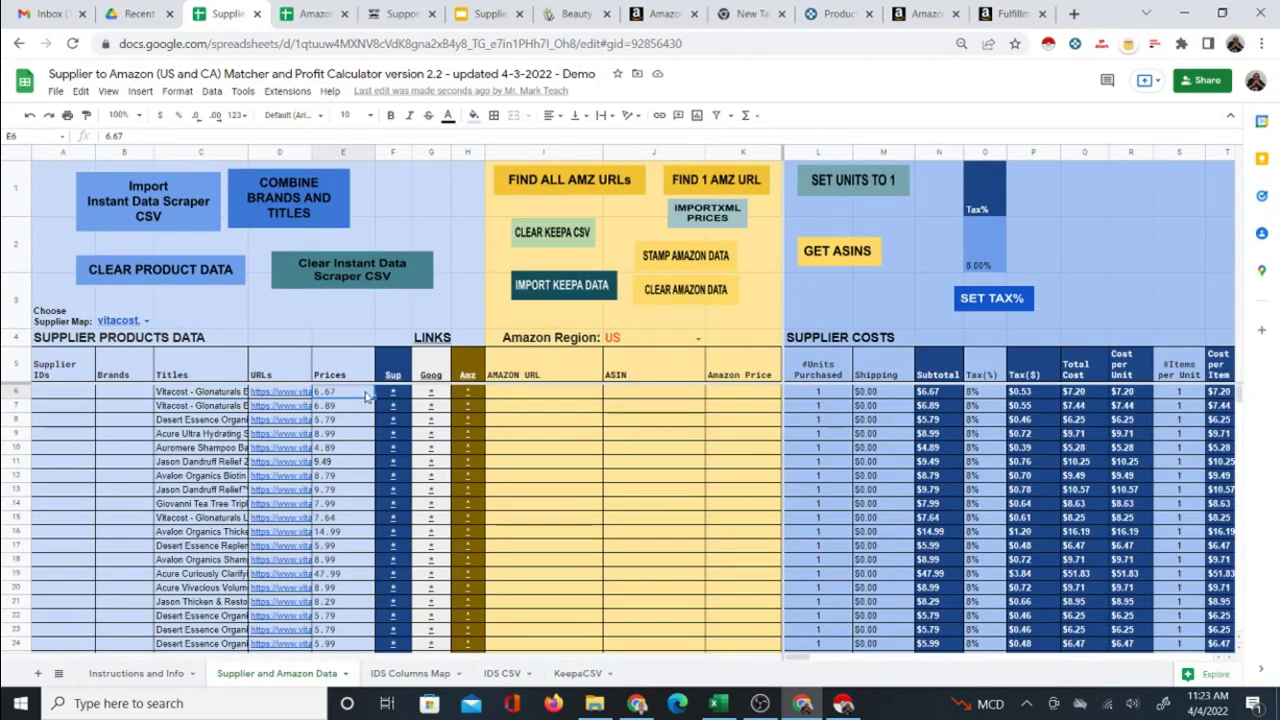
{"action": "left_click", "coordinate": [538, 395]}
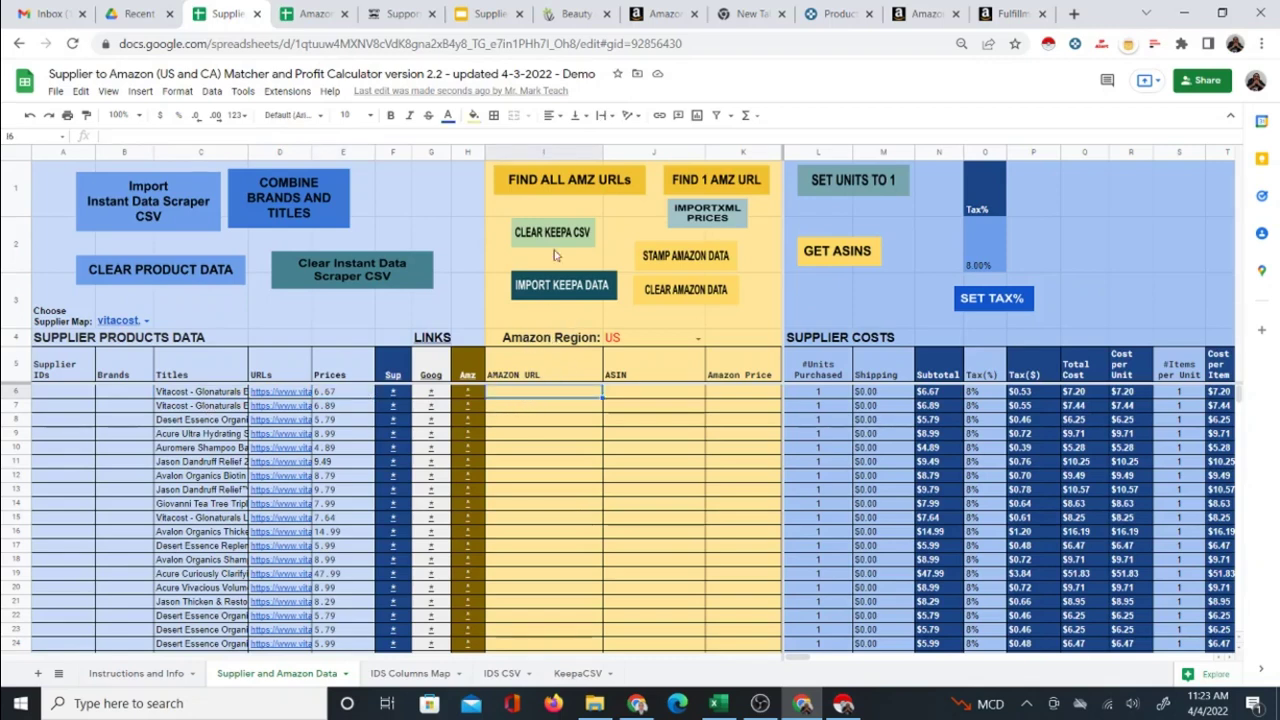
{"action": "left_click", "coordinate": [555, 180]}
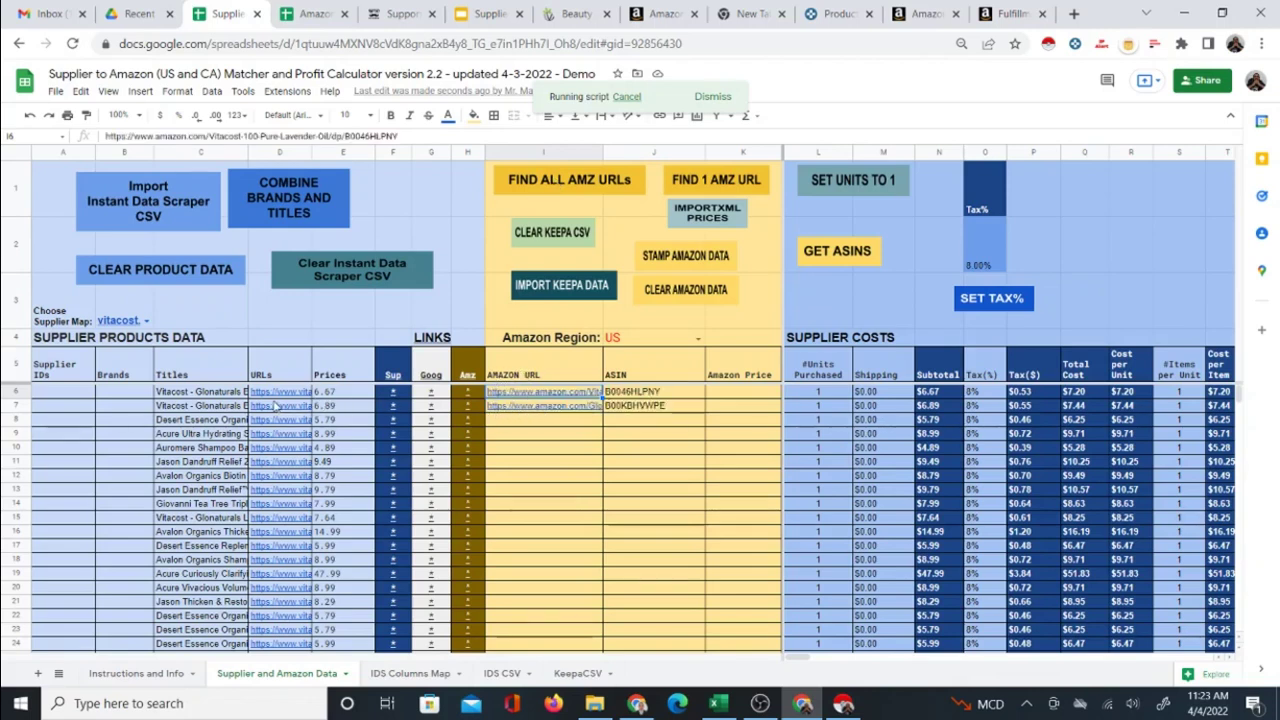
- Compare the supplier and Amazon link previews of the products in rows 6 to 9 to judge whether they match
{"action": "left_click", "coordinate": [184, 396]}
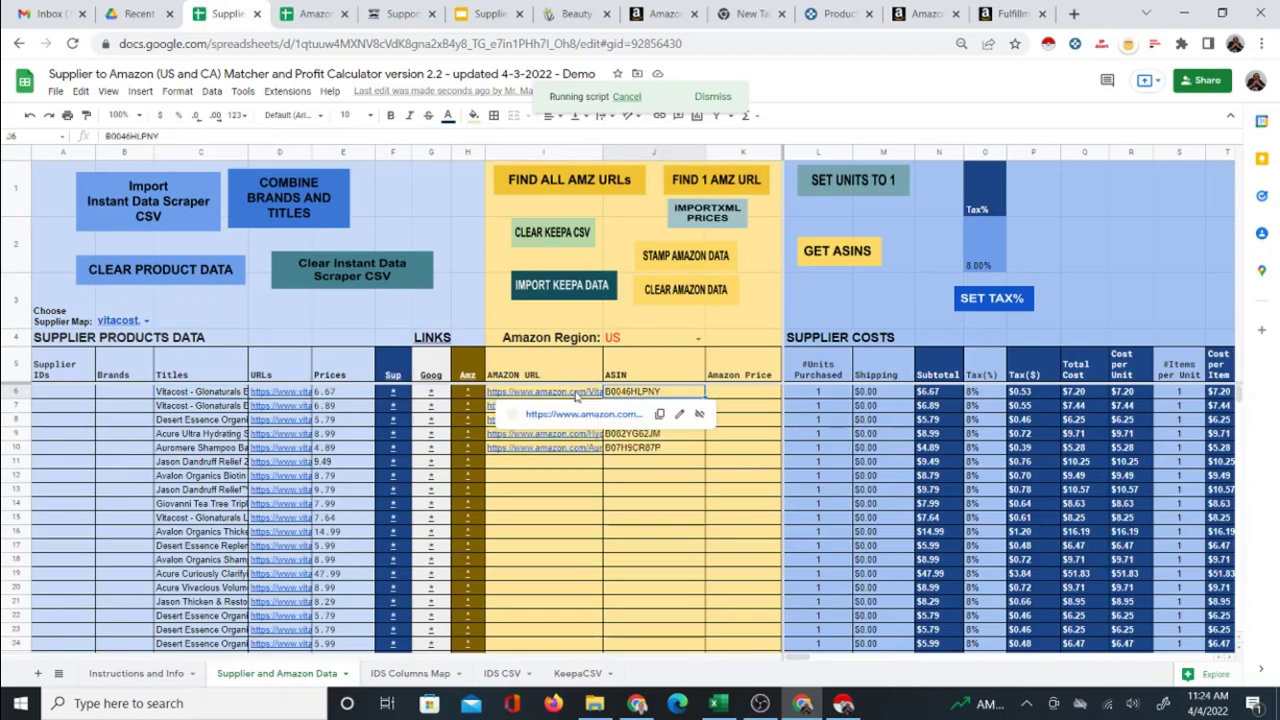
{"action": "left_click", "coordinate": [388, 394]}
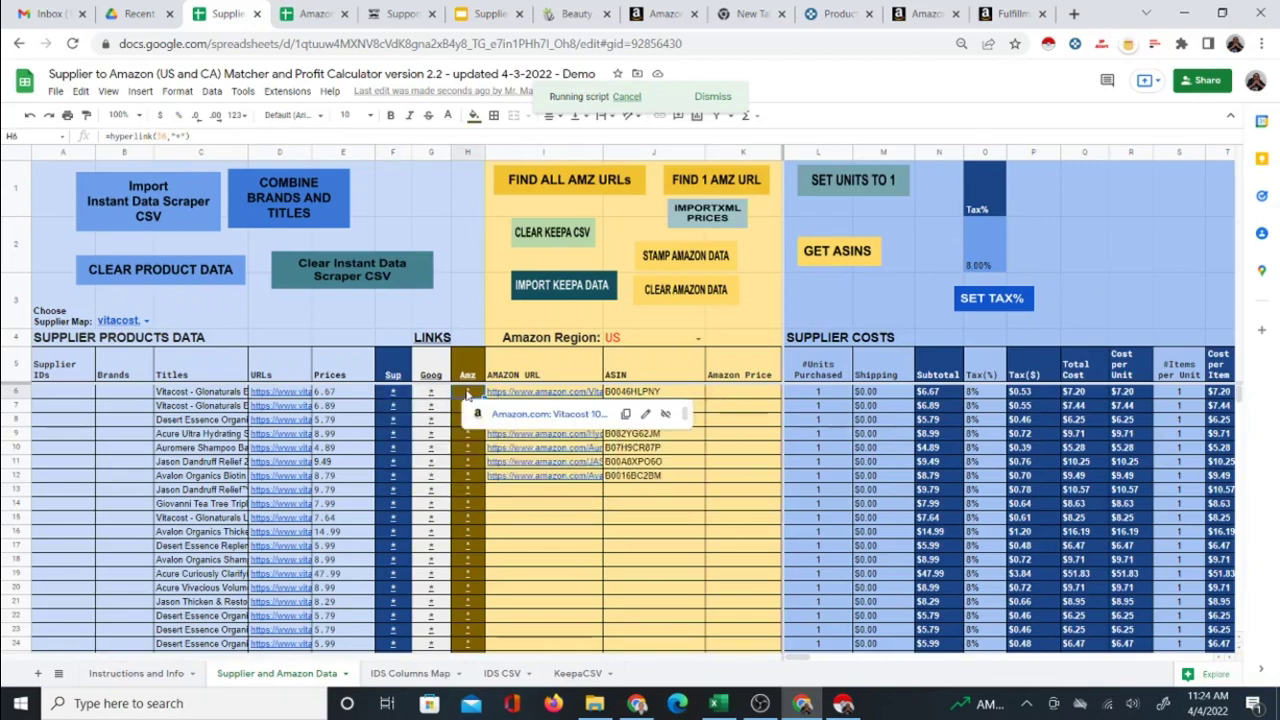
{"action": "left_click", "coordinate": [402, 407]}
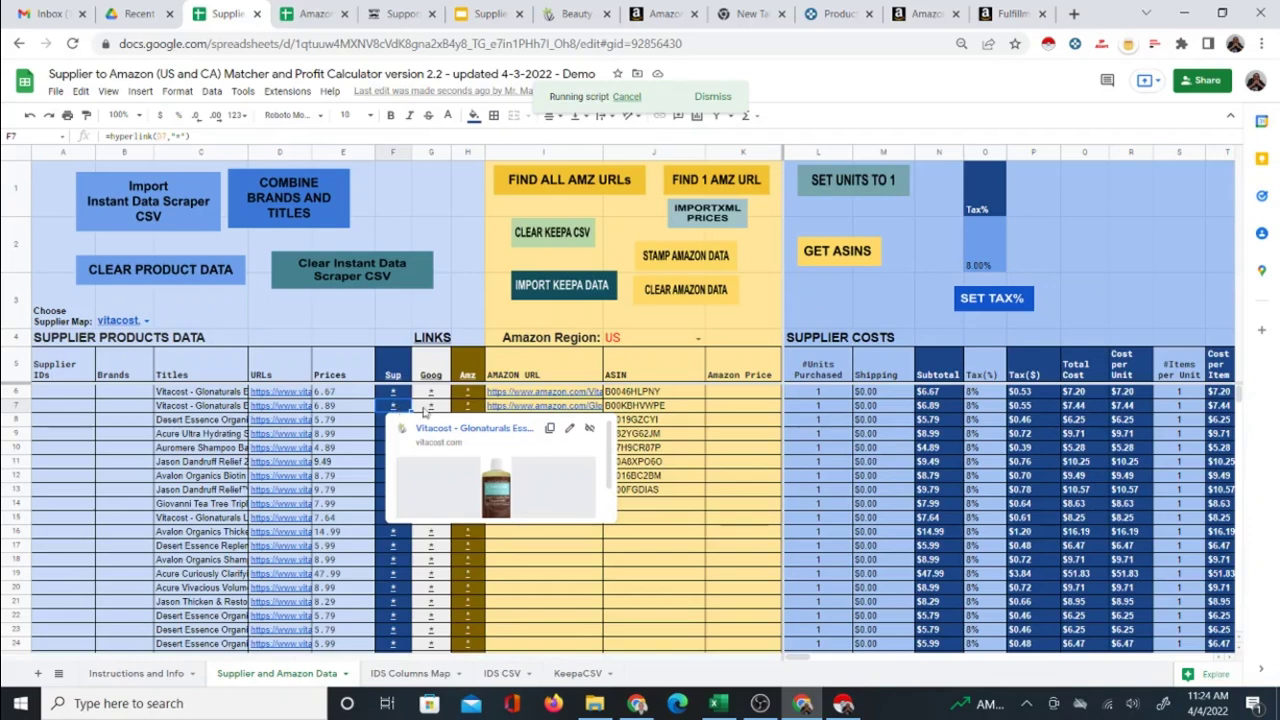
{"action": "left_click", "coordinate": [475, 412]}
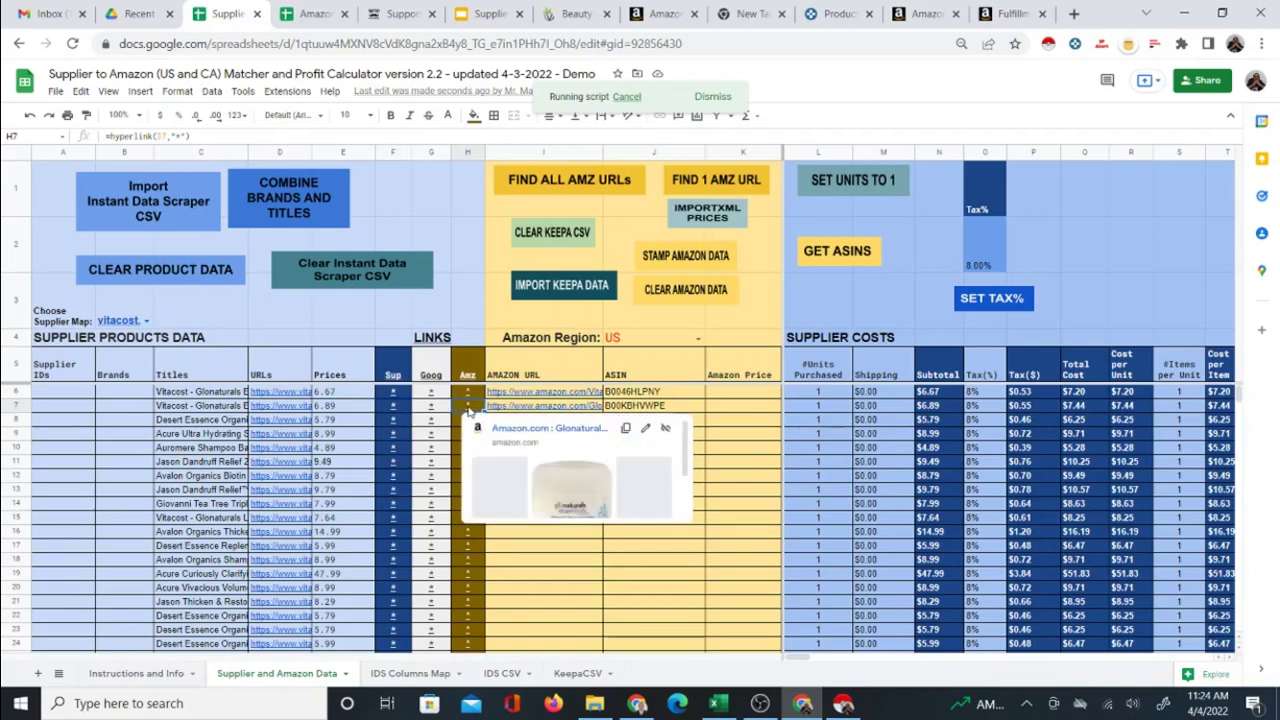
{"action": "left_click", "coordinate": [396, 420]}
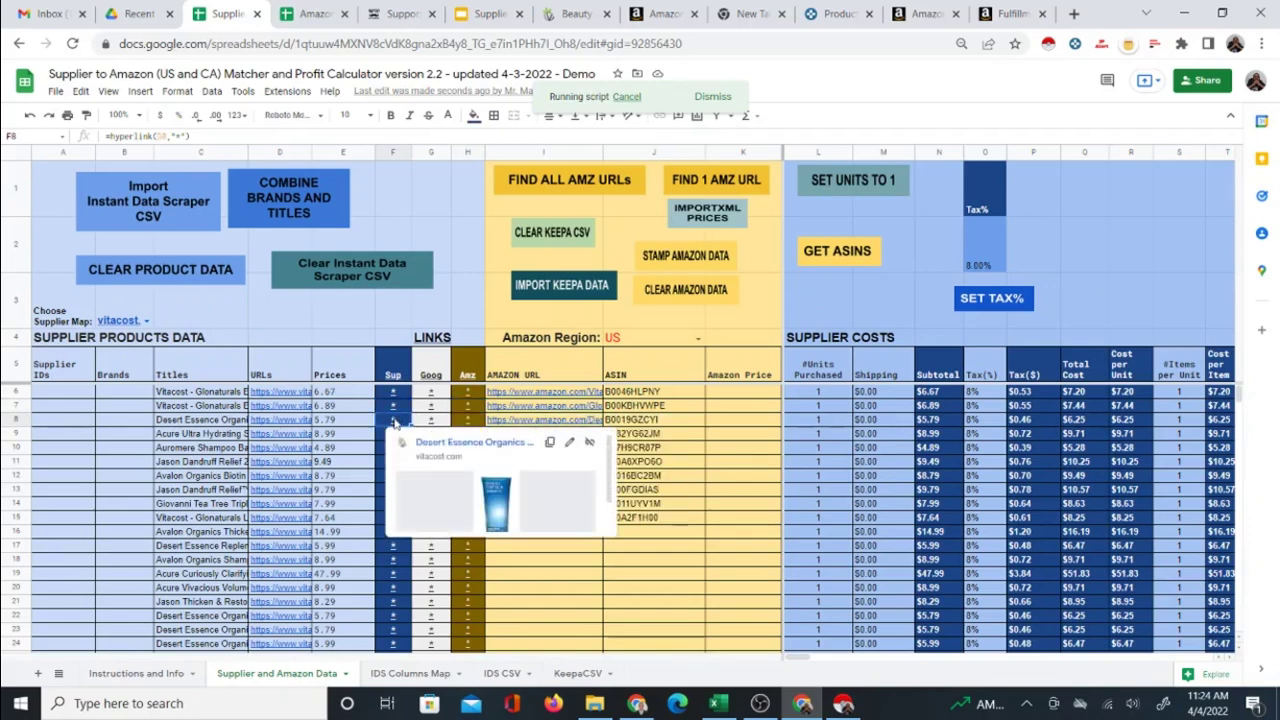
{"action": "left_click", "coordinate": [470, 421]}
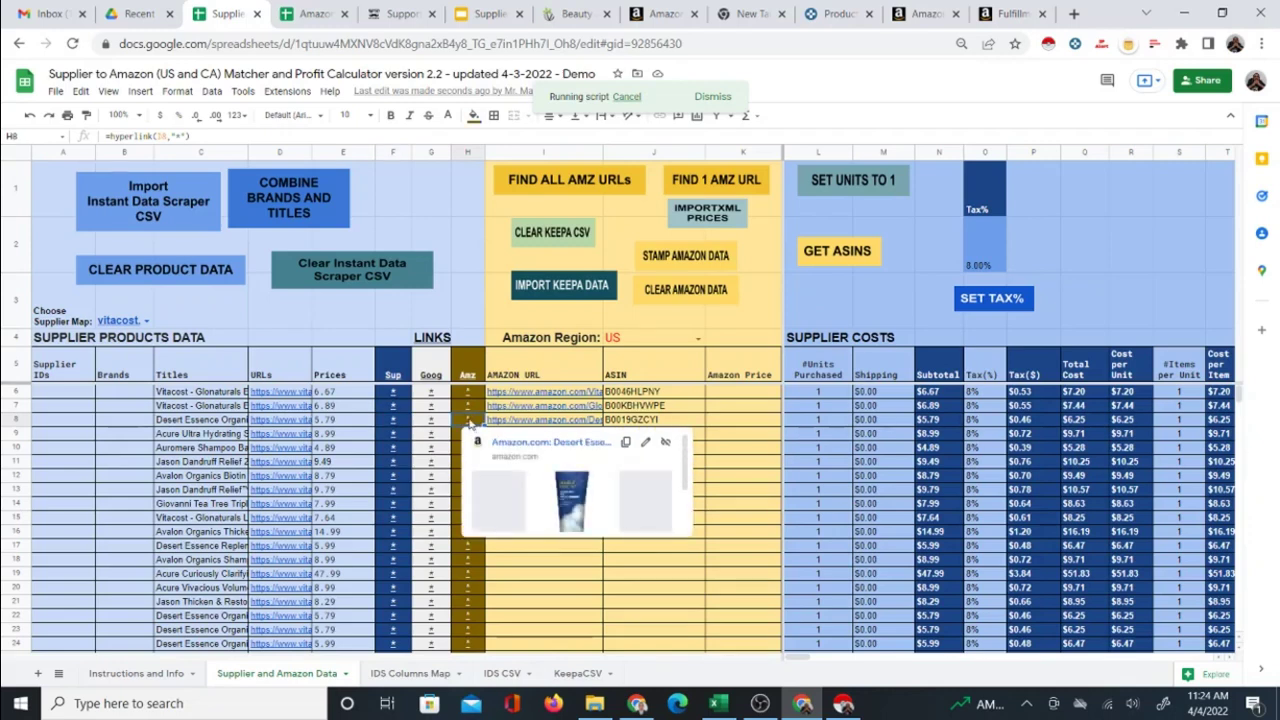
{"action": "left_click", "coordinate": [394, 434]}
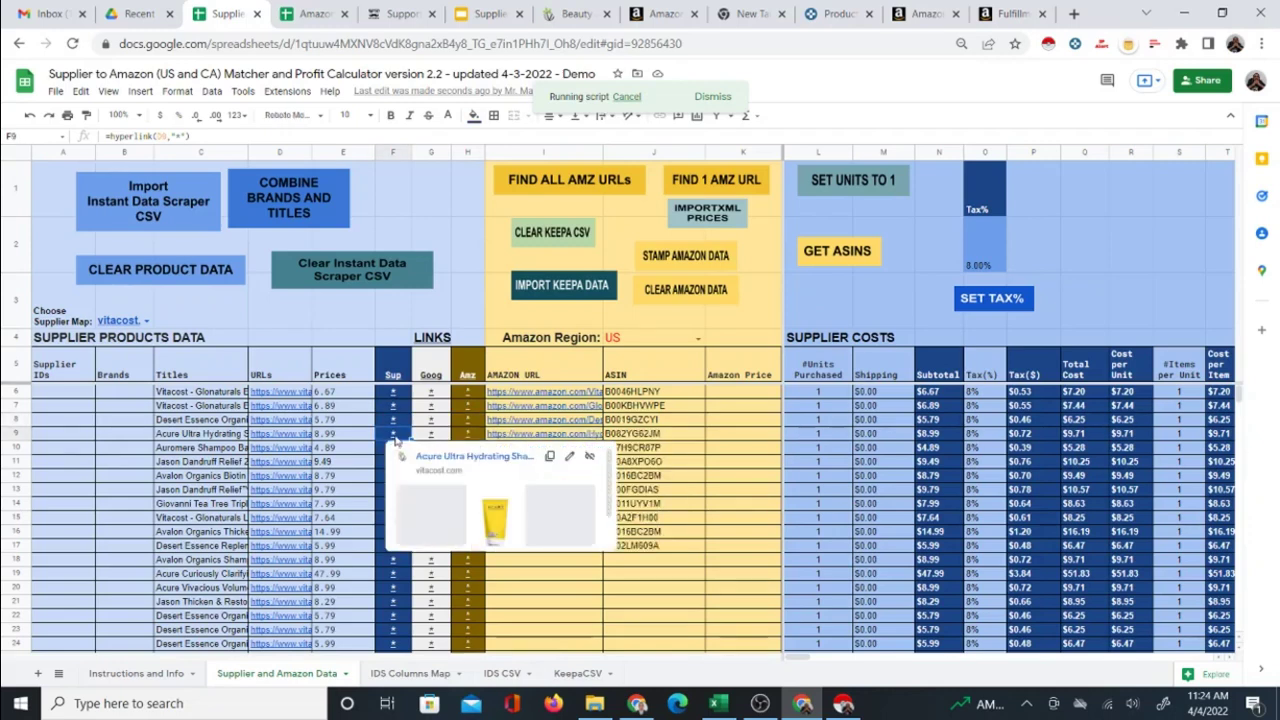
{"action": "left_click", "coordinate": [458, 439]}
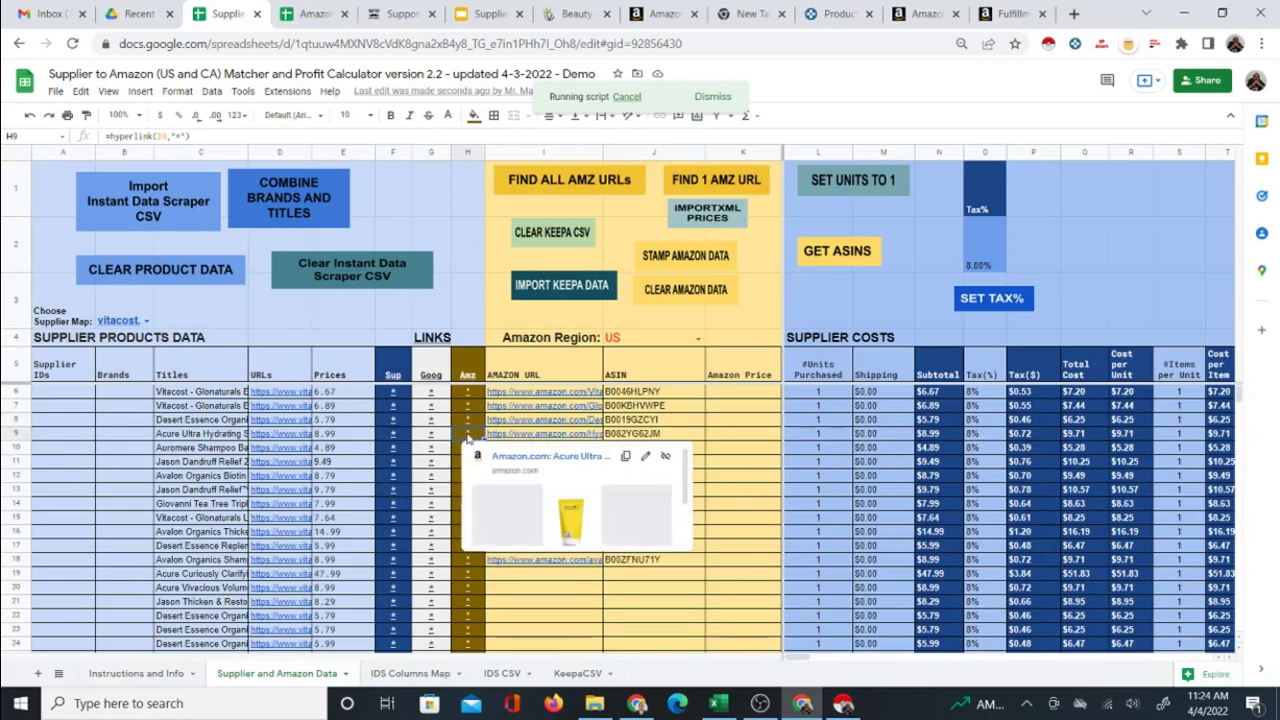
- Compare the supplier and Amazon link previews for rows 10 and 11, and recheck the Acure and Auromere products in rows 9 and 10
{"action": "left_click", "coordinate": [395, 449]}
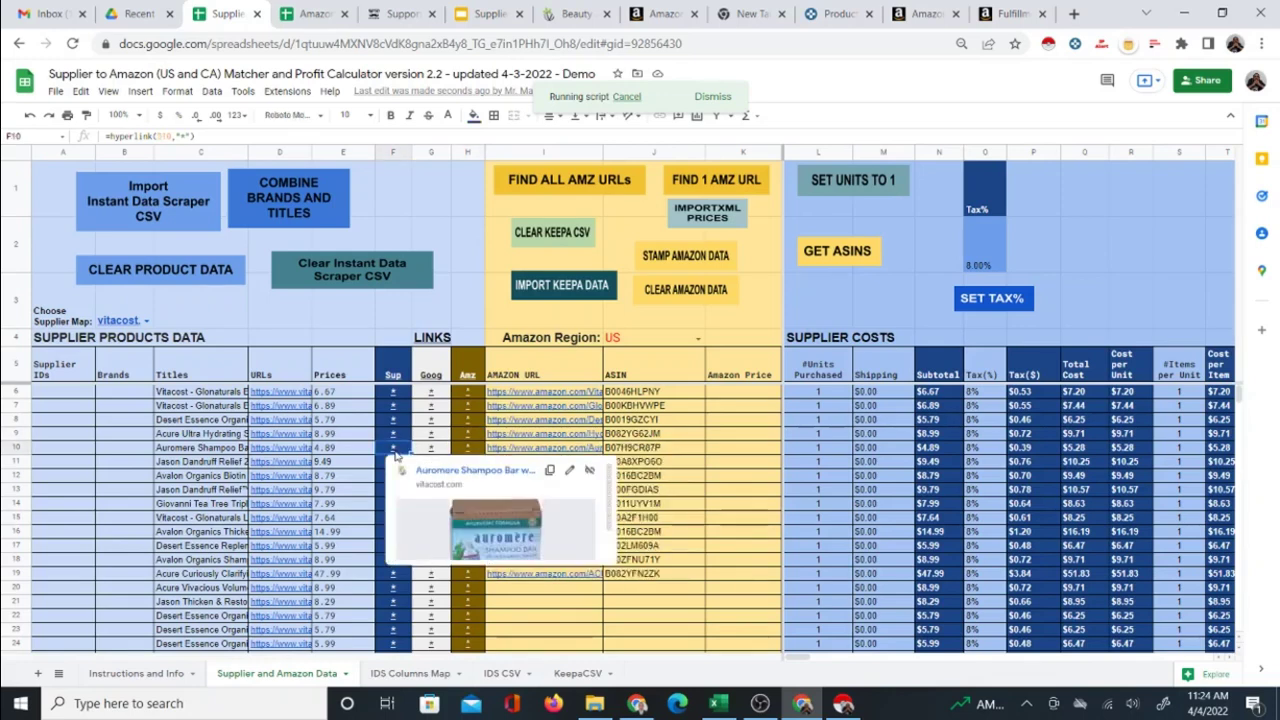
{"action": "left_click", "coordinate": [473, 449]}
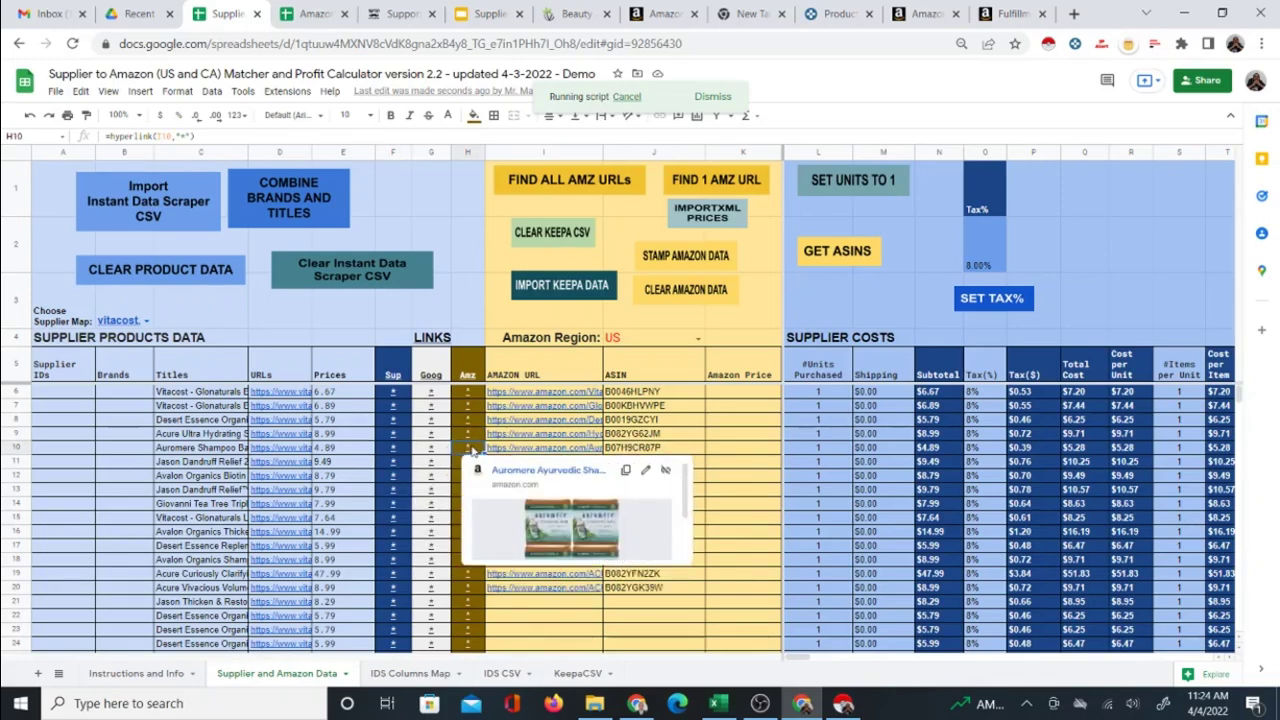
{"action": "left_click", "coordinate": [395, 463]}
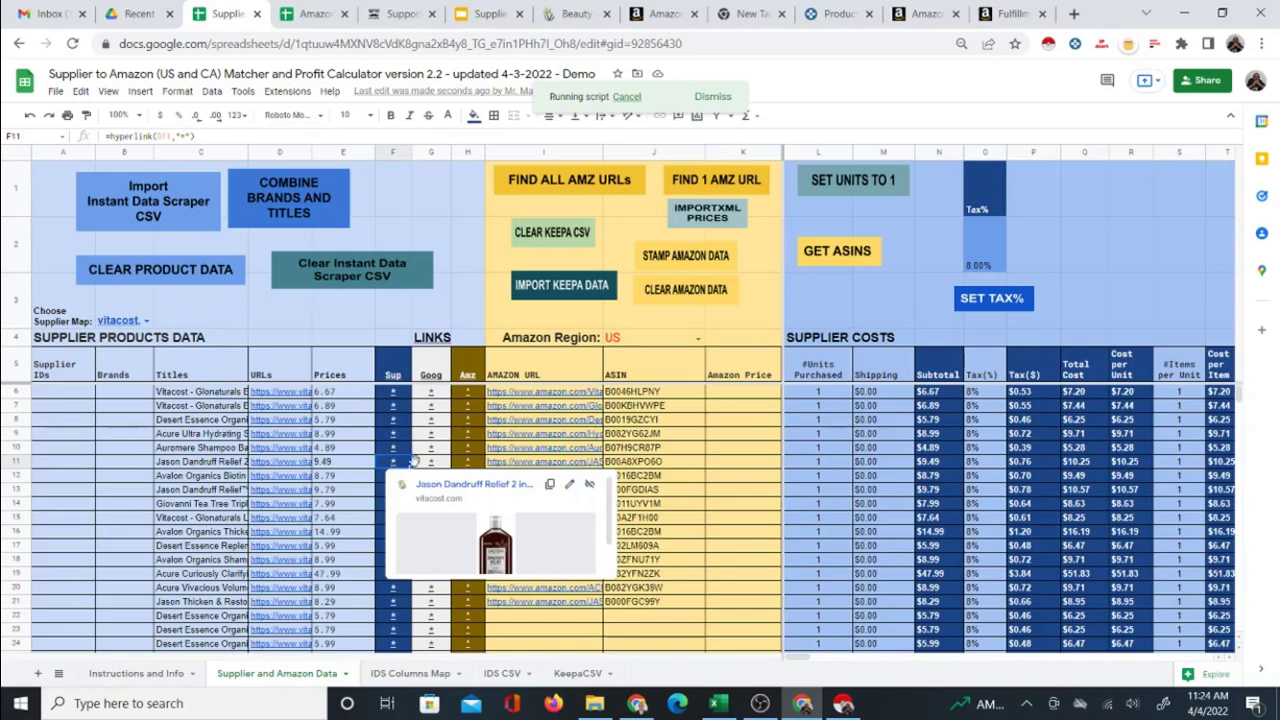
{"action": "left_click", "coordinate": [468, 464]}
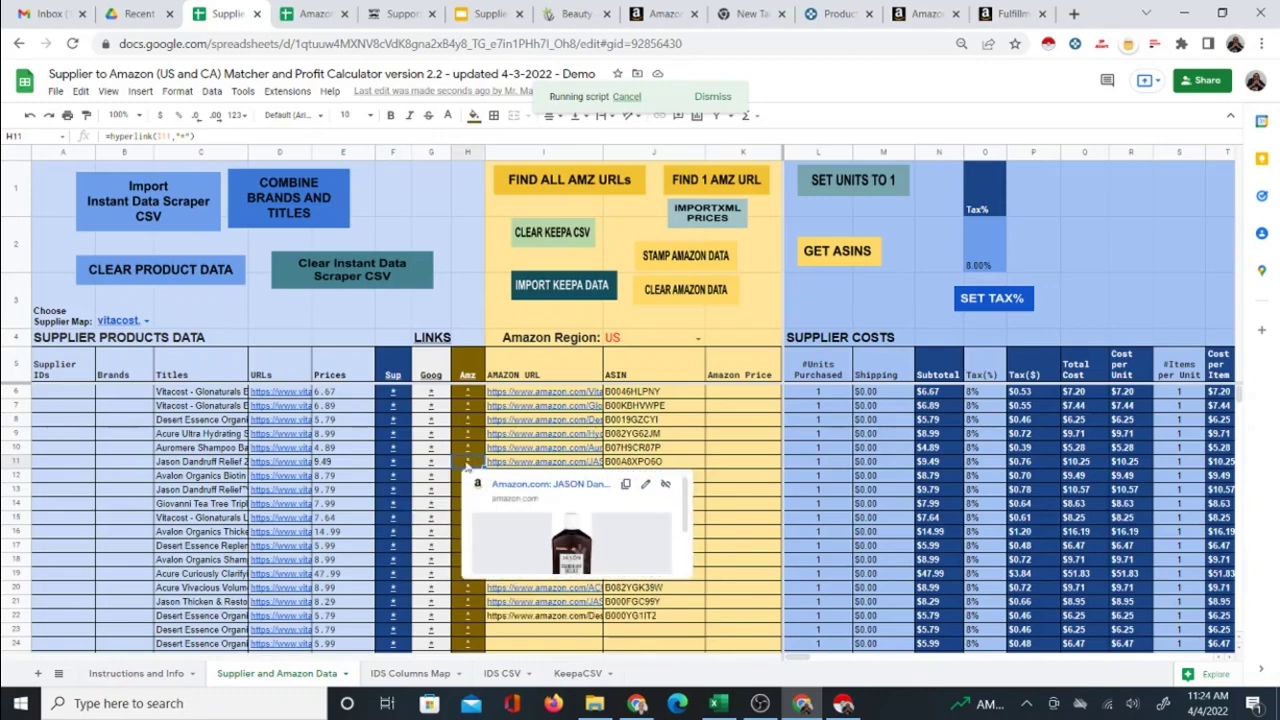
{"action": "left_click", "coordinate": [395, 444]}
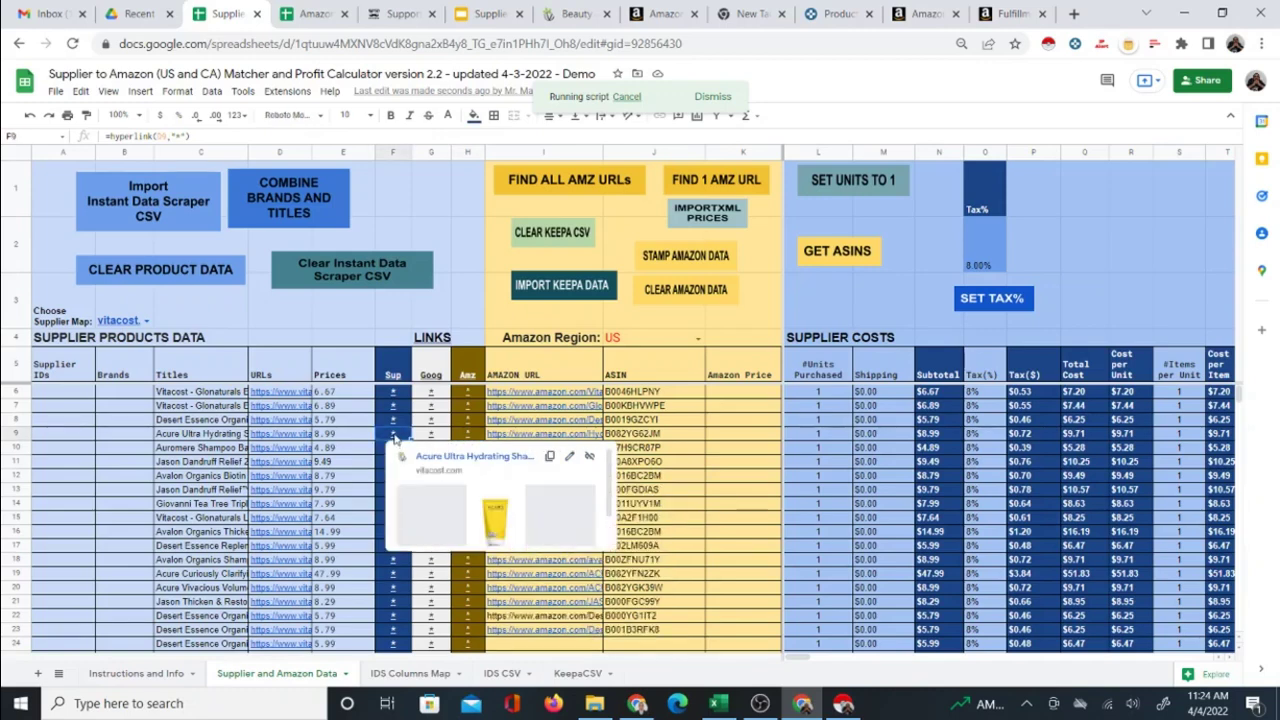
{"action": "left_click", "coordinate": [471, 438]}
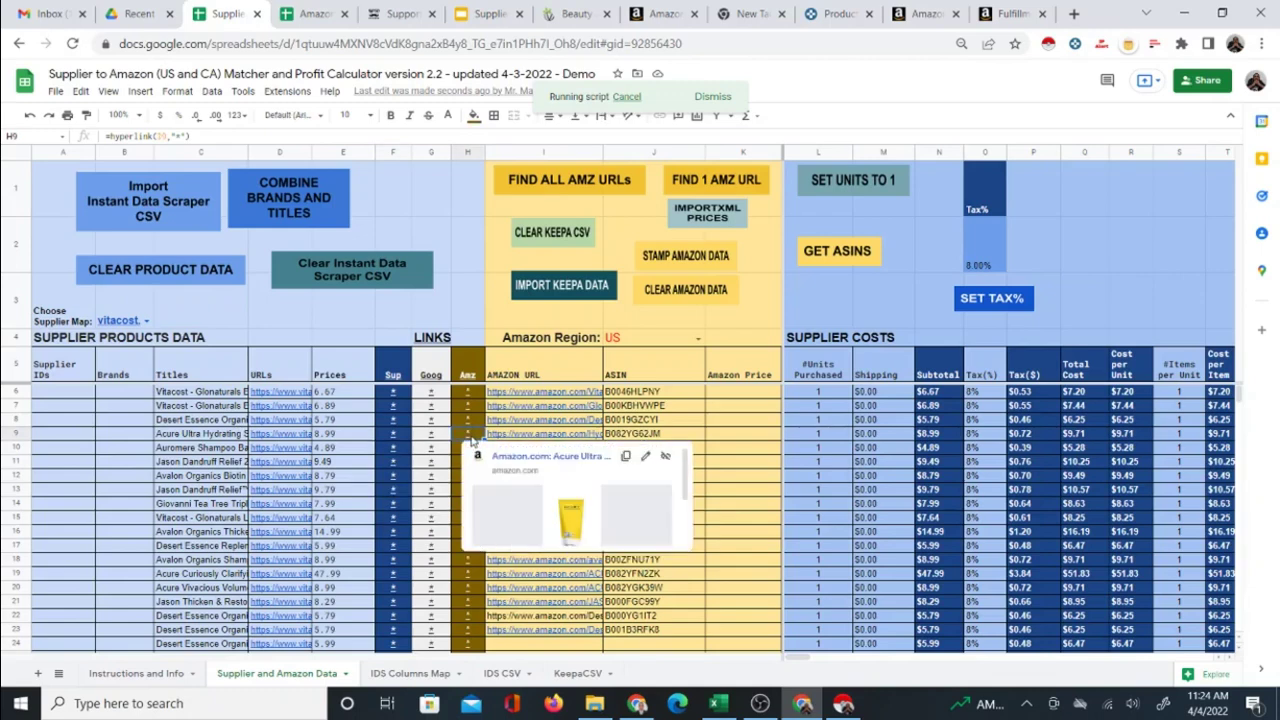
{"action": "left_click", "coordinate": [394, 448]}
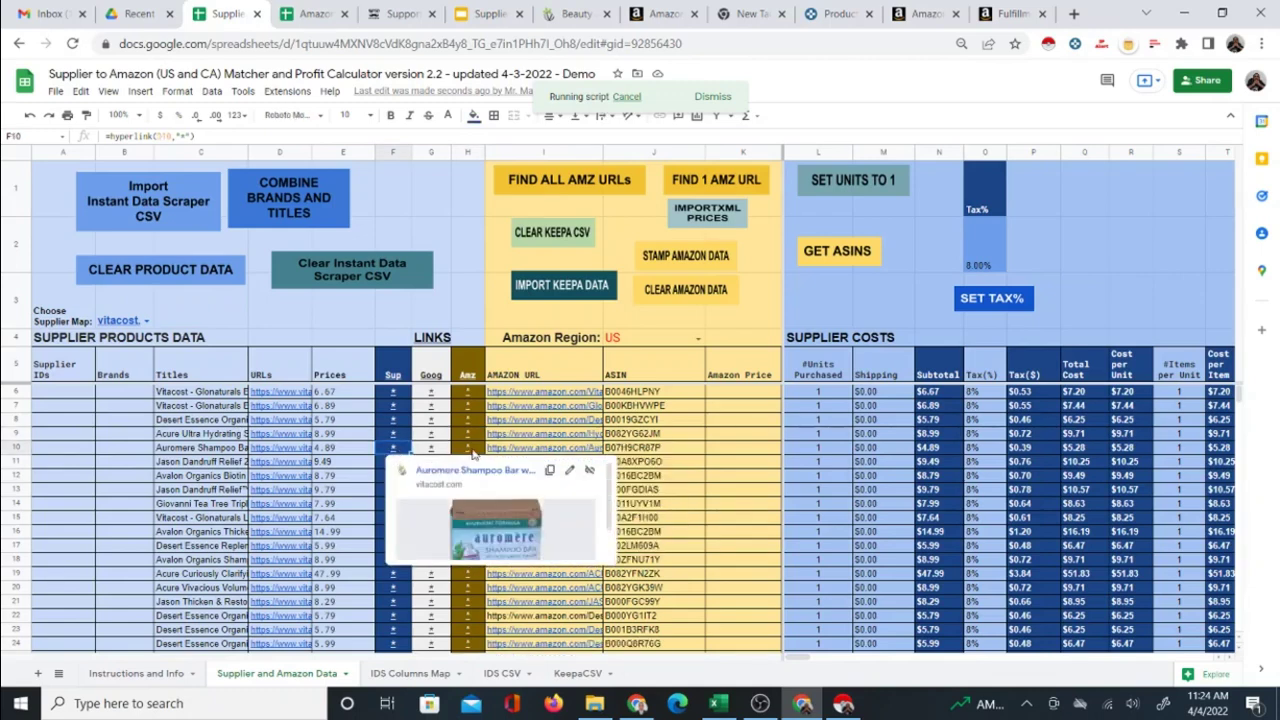
- Open the Vitacost and Amazon product pages of the Jason Dandruff Relief shampoo in row 11 from its supplier and Amazon links
{"action": "left_click", "coordinate": [396, 463]}
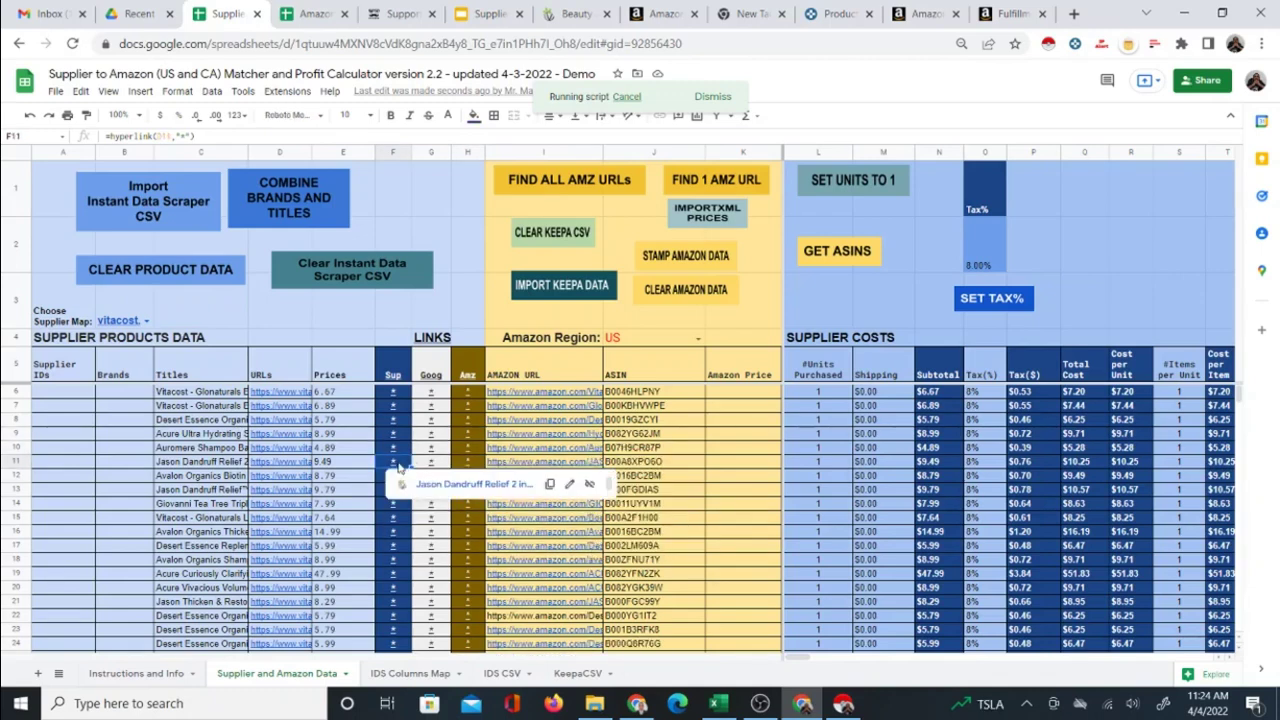
{"action": "left_click", "coordinate": [431, 486]}
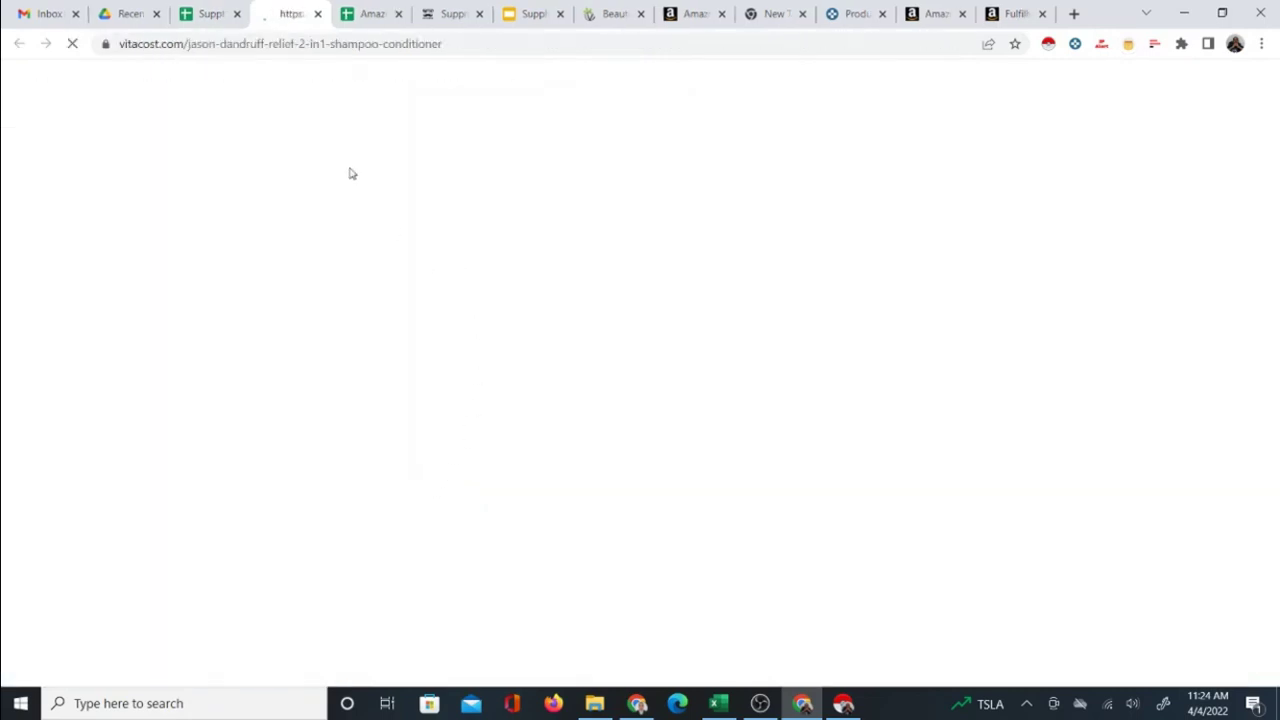
{"action": "left_click", "coordinate": [210, 16]}
{"action": "left_click", "coordinate": [465, 466]}
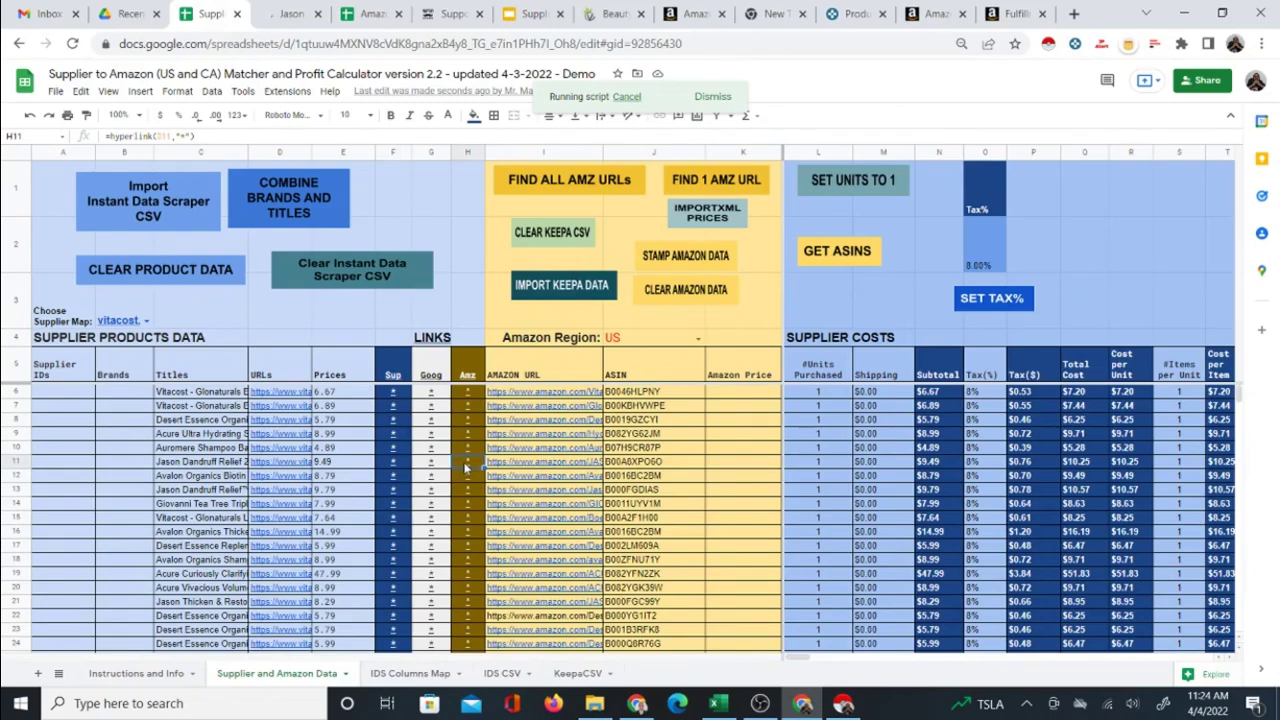
{"action": "left_click", "coordinate": [525, 485]}
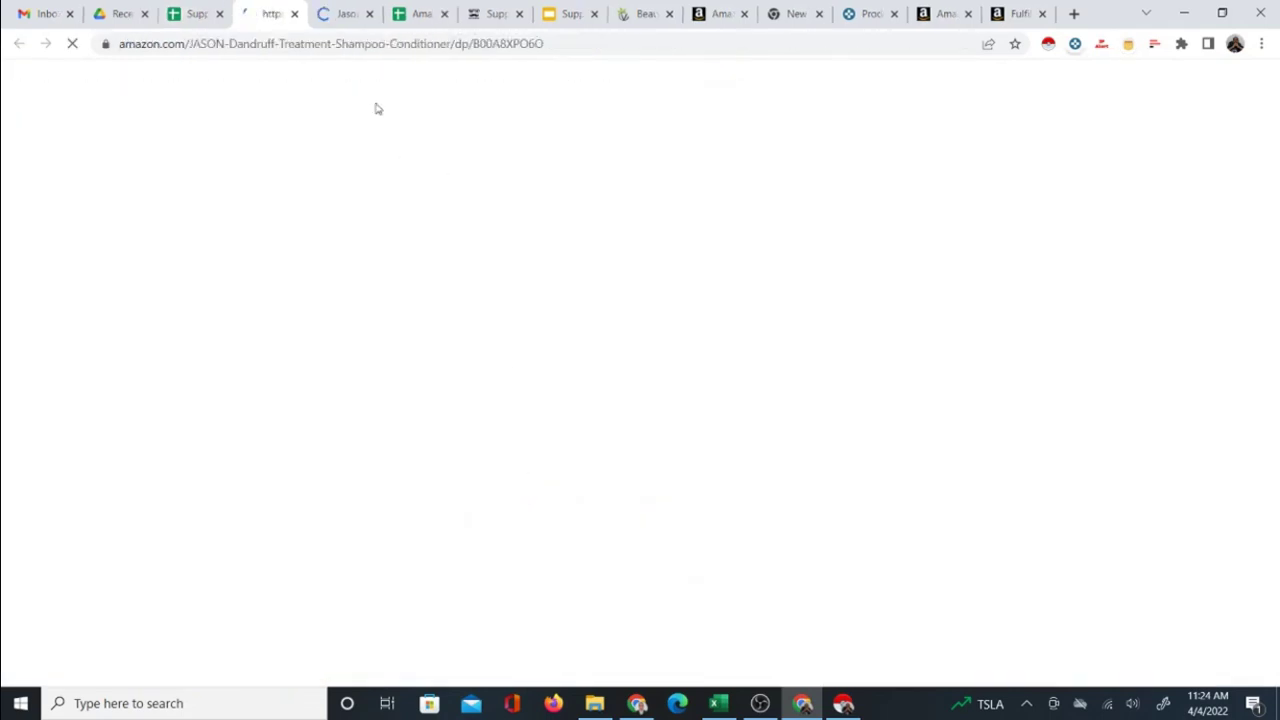
- Check that the Jason shampoo matches on both sites, and place the Amazon page directly after the Vitacost page in the browser
{"action": "scroll", "coordinate": [535, 250], "scroll_direction": "down", "scroll_amount": 2}
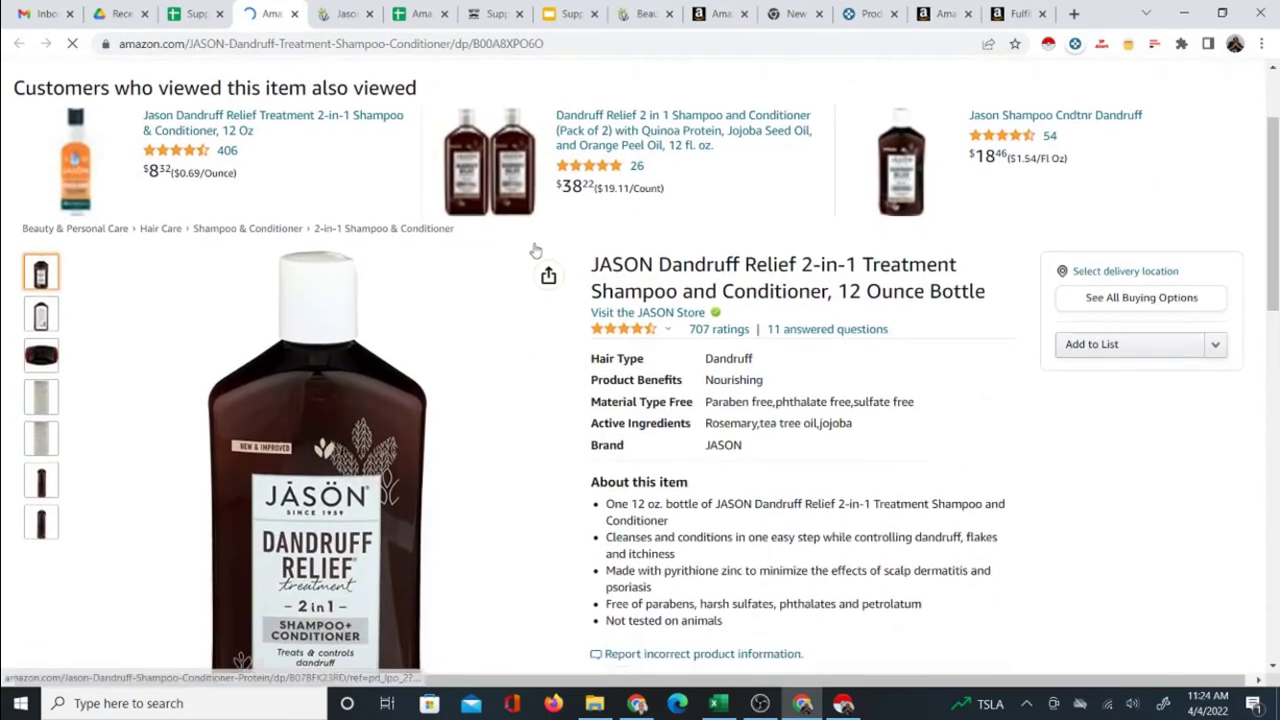
{"action": "scroll", "coordinate": [535, 250], "scroll_direction": "down", "scroll_amount": 2}
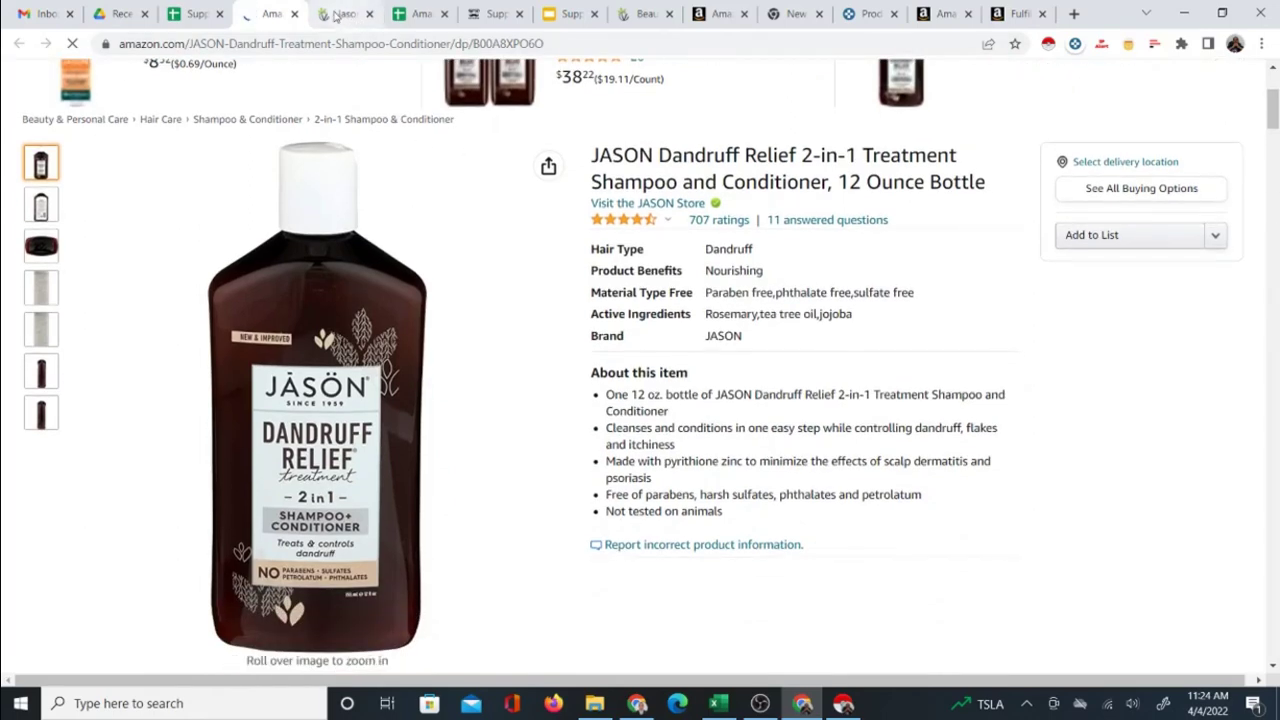
{"action": "left_click", "coordinate": [337, 15]}
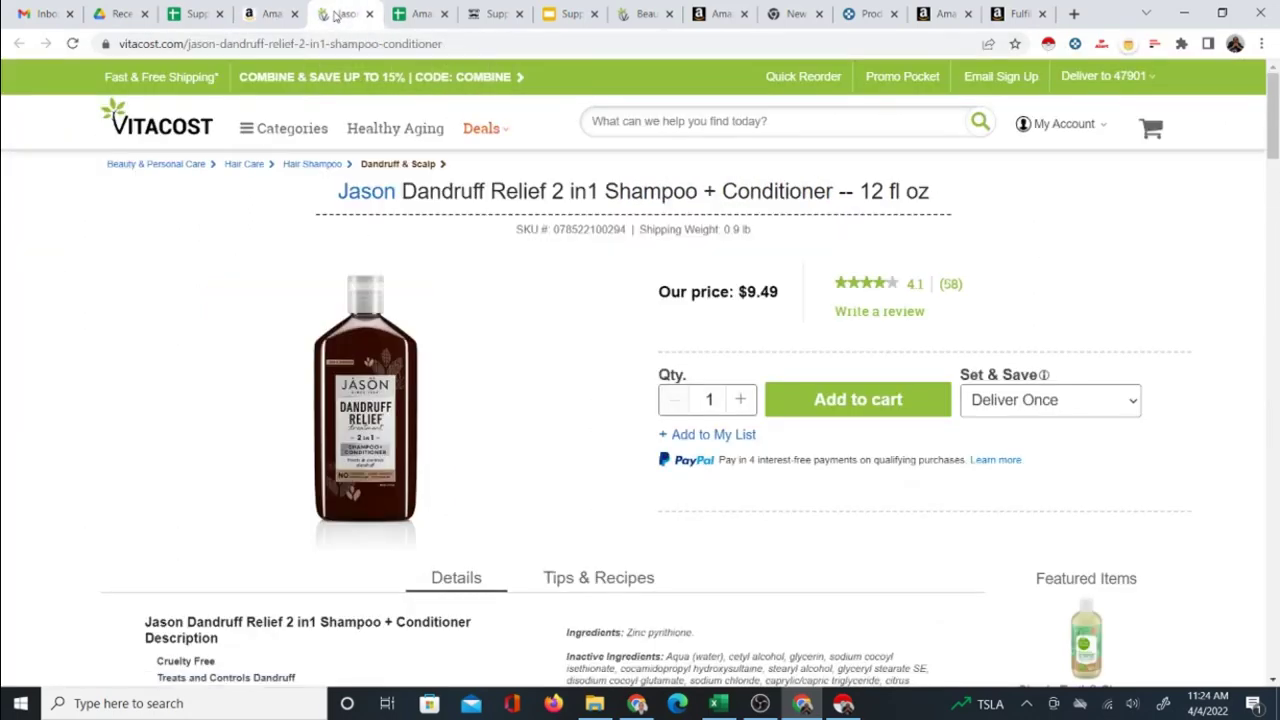
{"action": "left_click", "coordinate": [272, 15]}
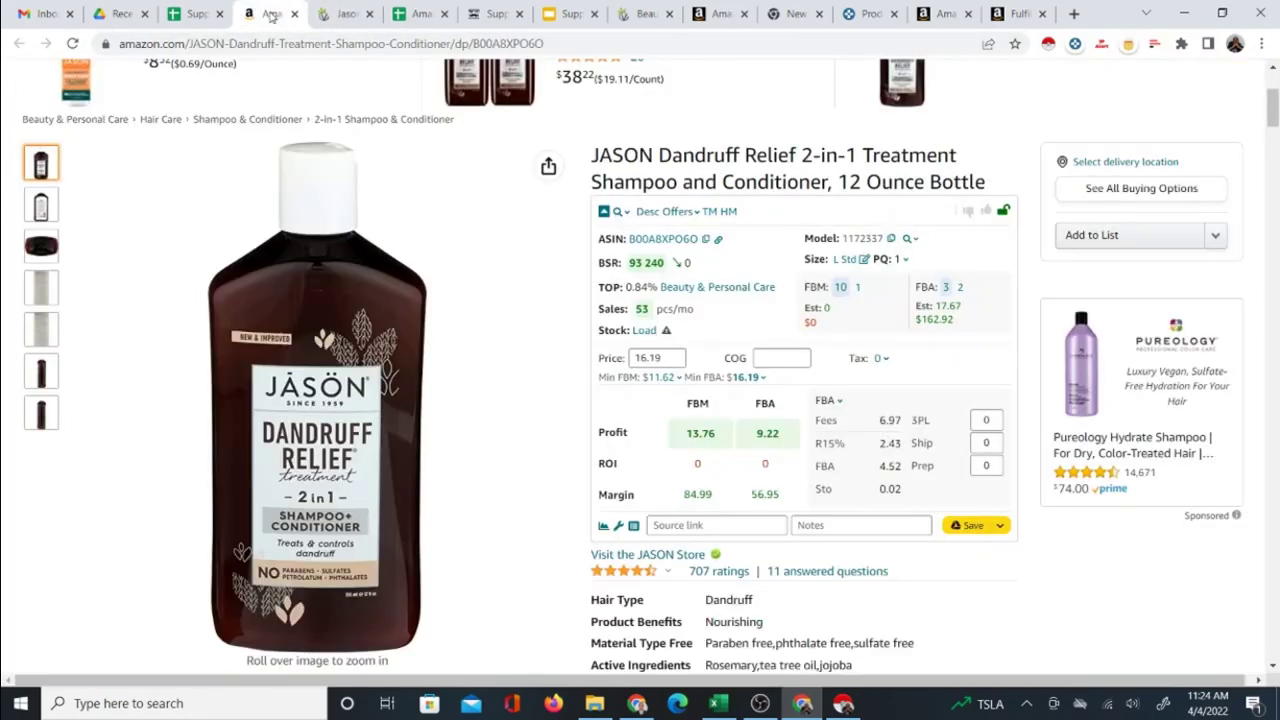
{"action": "left_click_drag", "start_coordinate": [290, 18], "coordinate": [365, 16]}
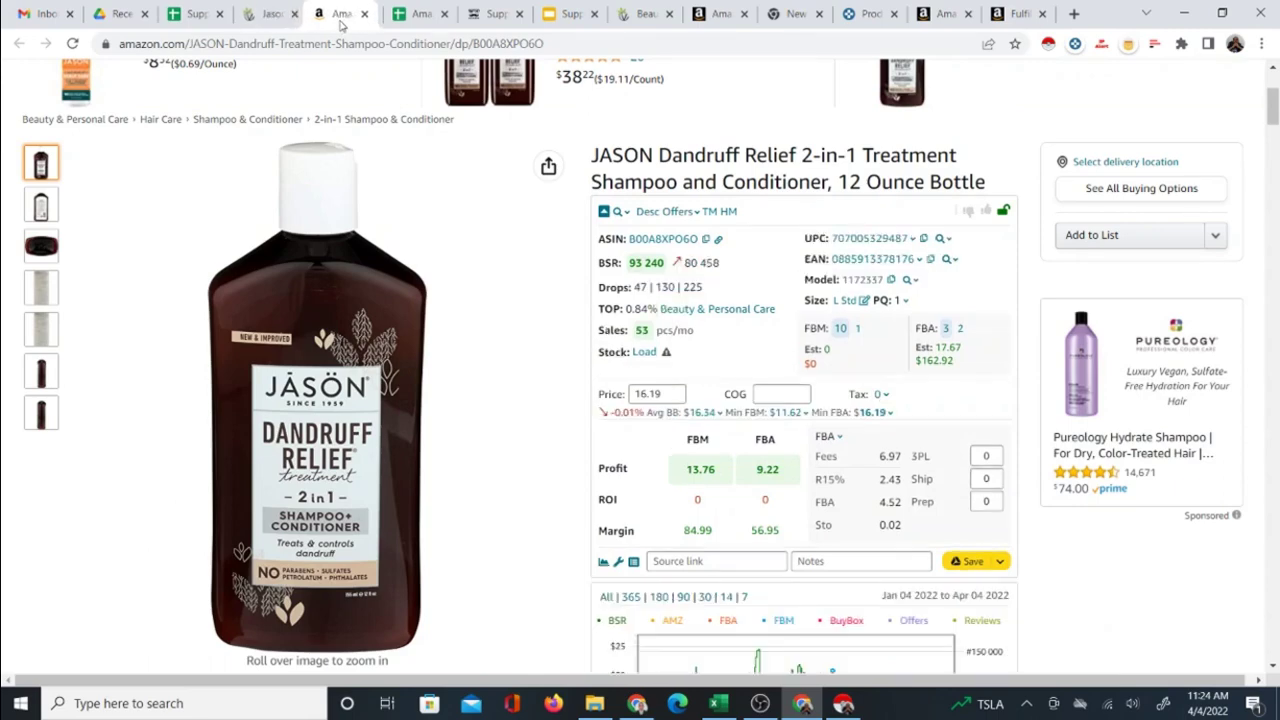
- Compare the Vitacost price and bottle size with the Amazon listing's price, sales rank and profit data
{"action": "left_click", "coordinate": [266, 15]}
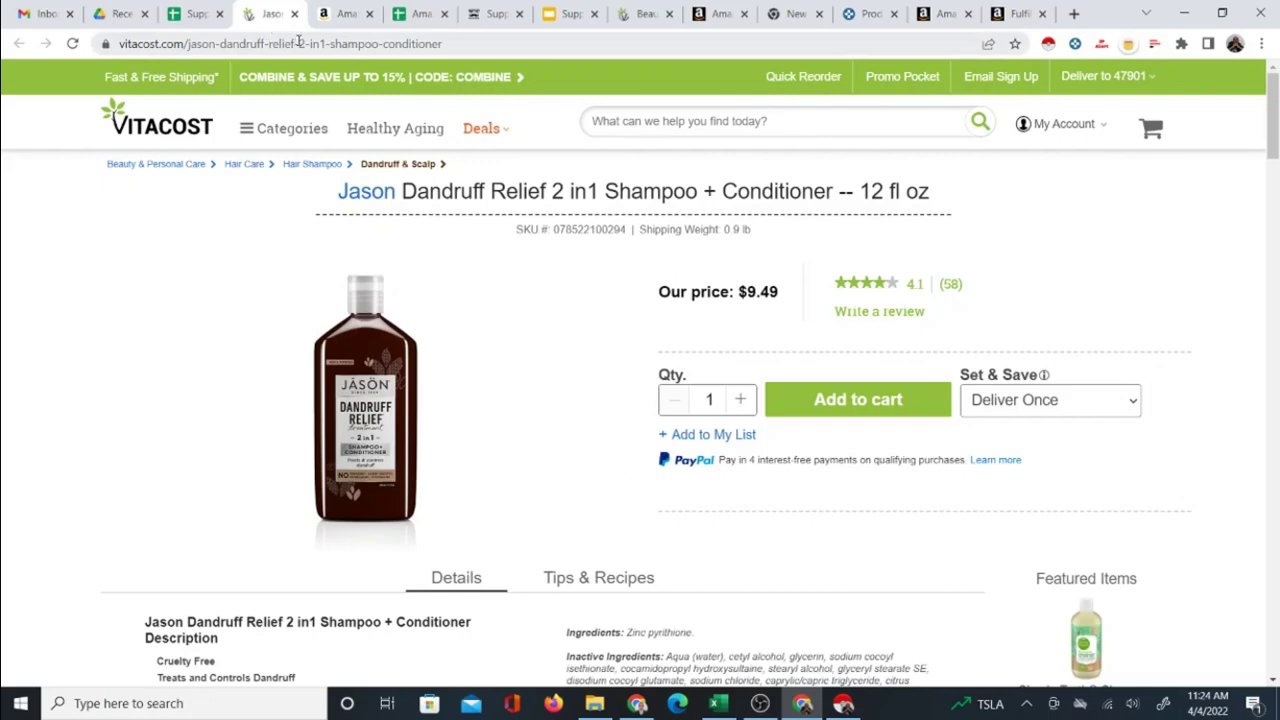
{"action": "left_click", "coordinate": [347, 16]}
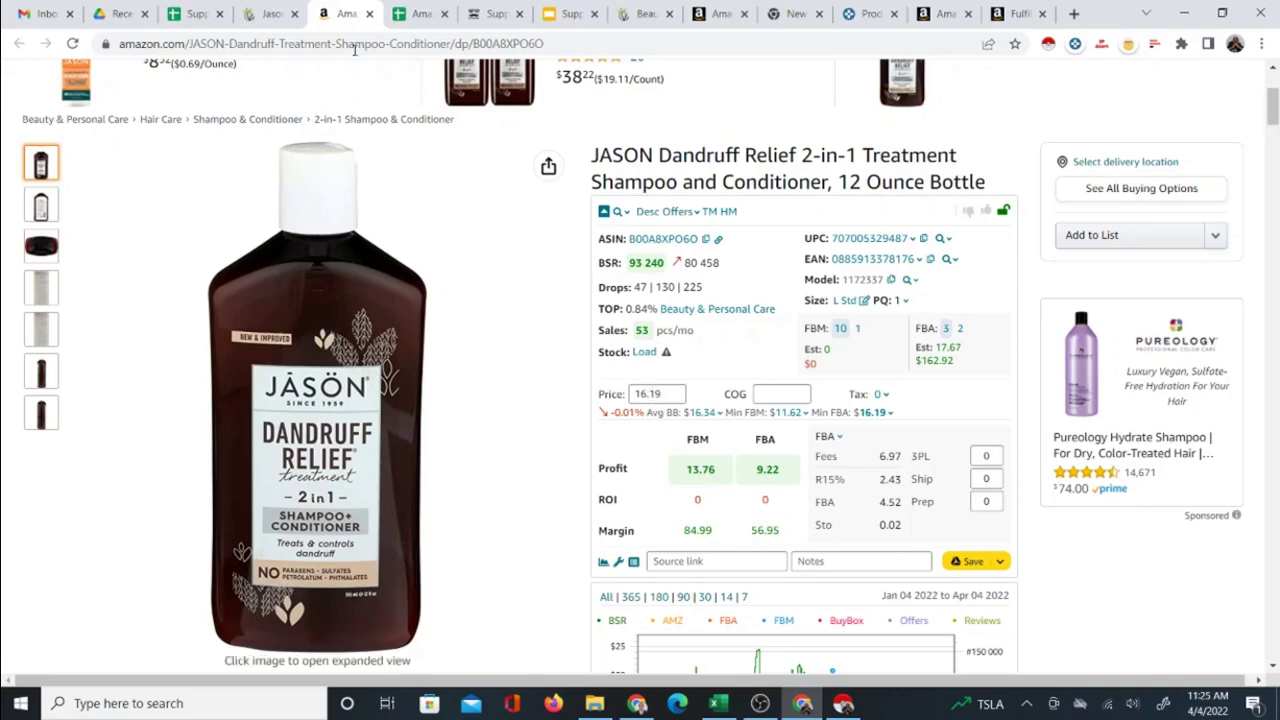
{"action": "left_click", "coordinate": [257, 14]}
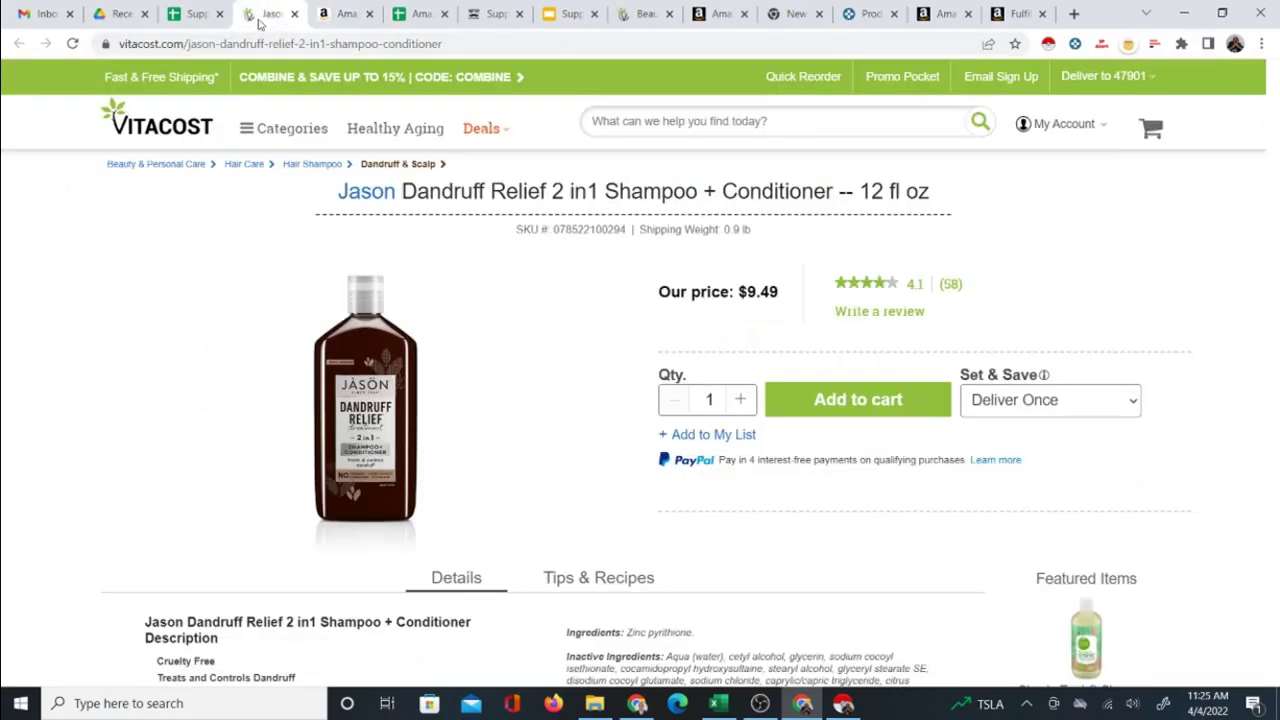
{"action": "left_click", "coordinate": [341, 22]}
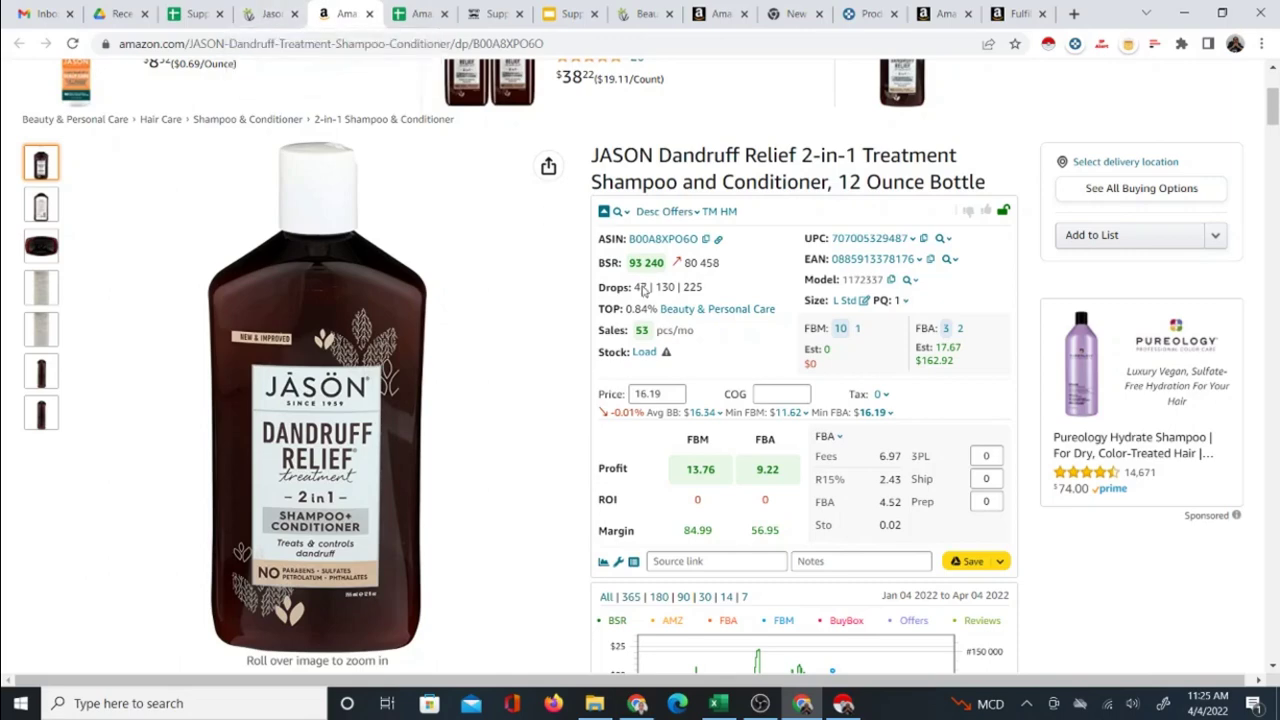
- Set the cost of goods for the Jason shampoo to 9.49 in the Amazon listing's profit calculator
{"action": "left_click", "coordinate": [265, 15]}
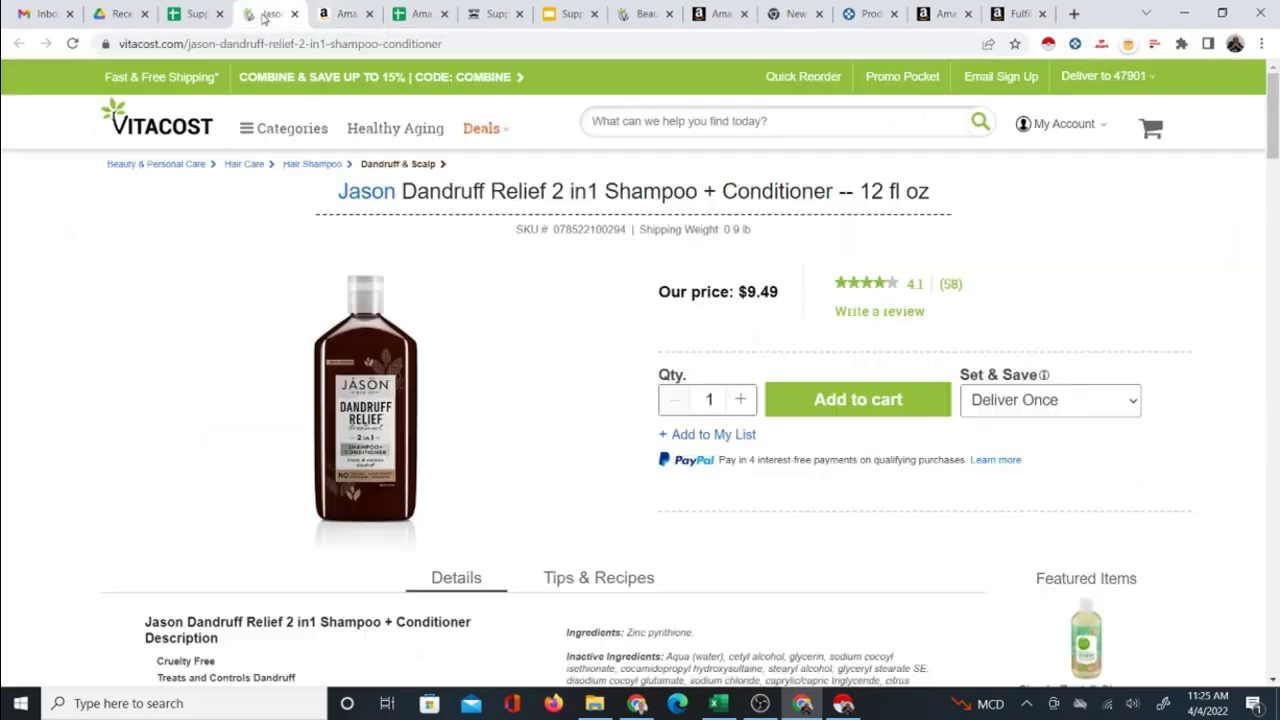
{"action": "left_click", "coordinate": [340, 14]}
{"action": "left_click", "coordinate": [784, 397]}
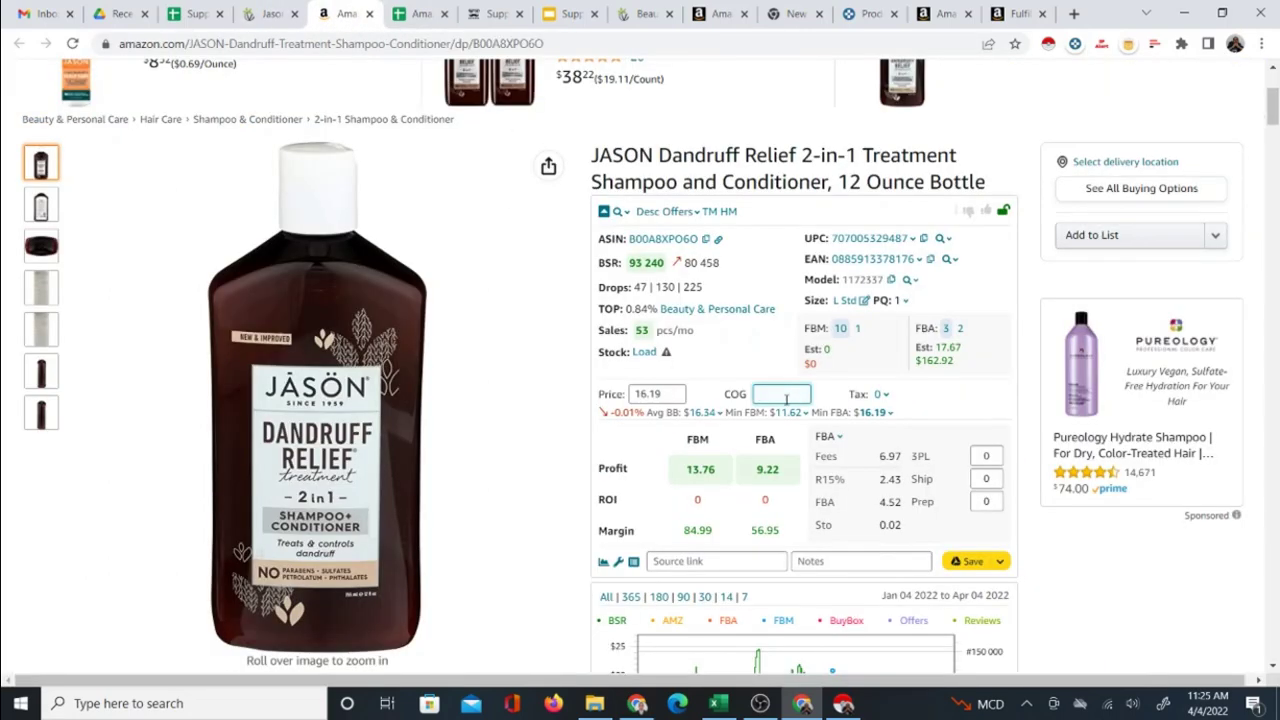
{"action": "type", "text": "9.49"}
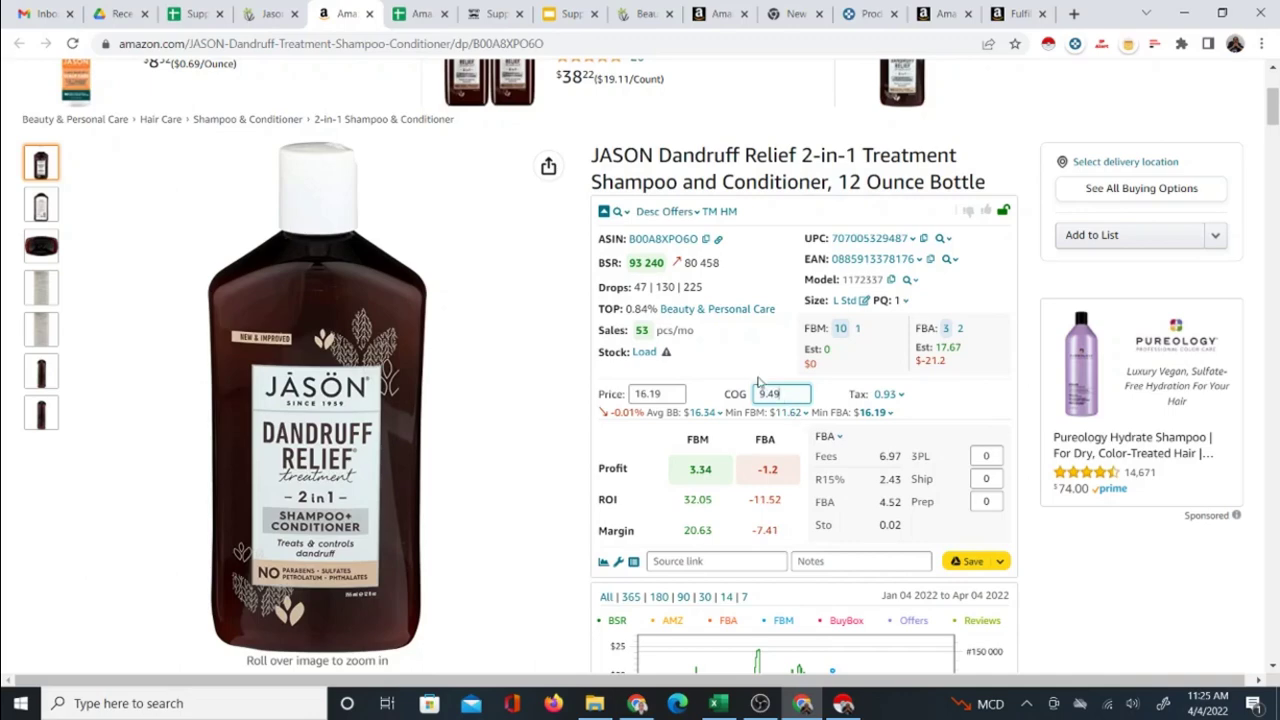
{"action": "left_click", "coordinate": [758, 362]}
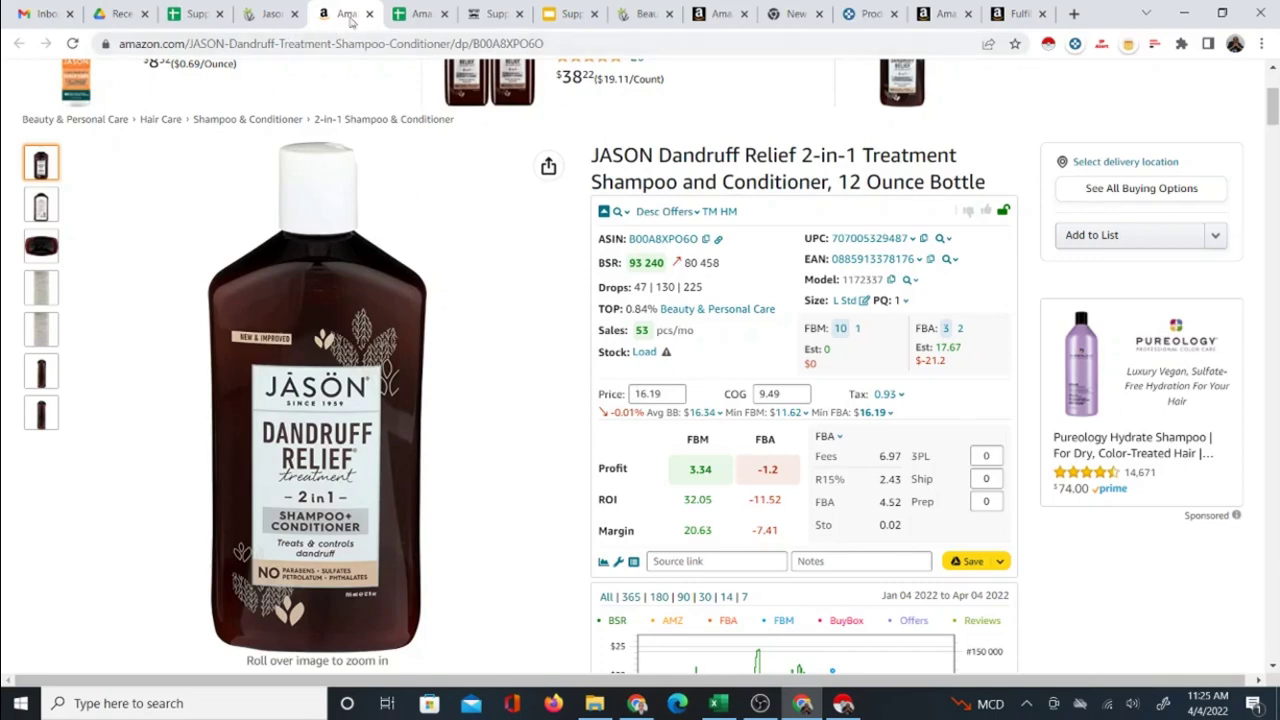
- Close the Amazon and Vitacost pages of the Jason shampoo and return to the Supplier to Amazon matcher spreadsheet
{"action": "left_click", "coordinate": [275, 14]}
{"action": "left_click", "coordinate": [330, 16]}
{"action": "left_click", "coordinate": [369, 14]}
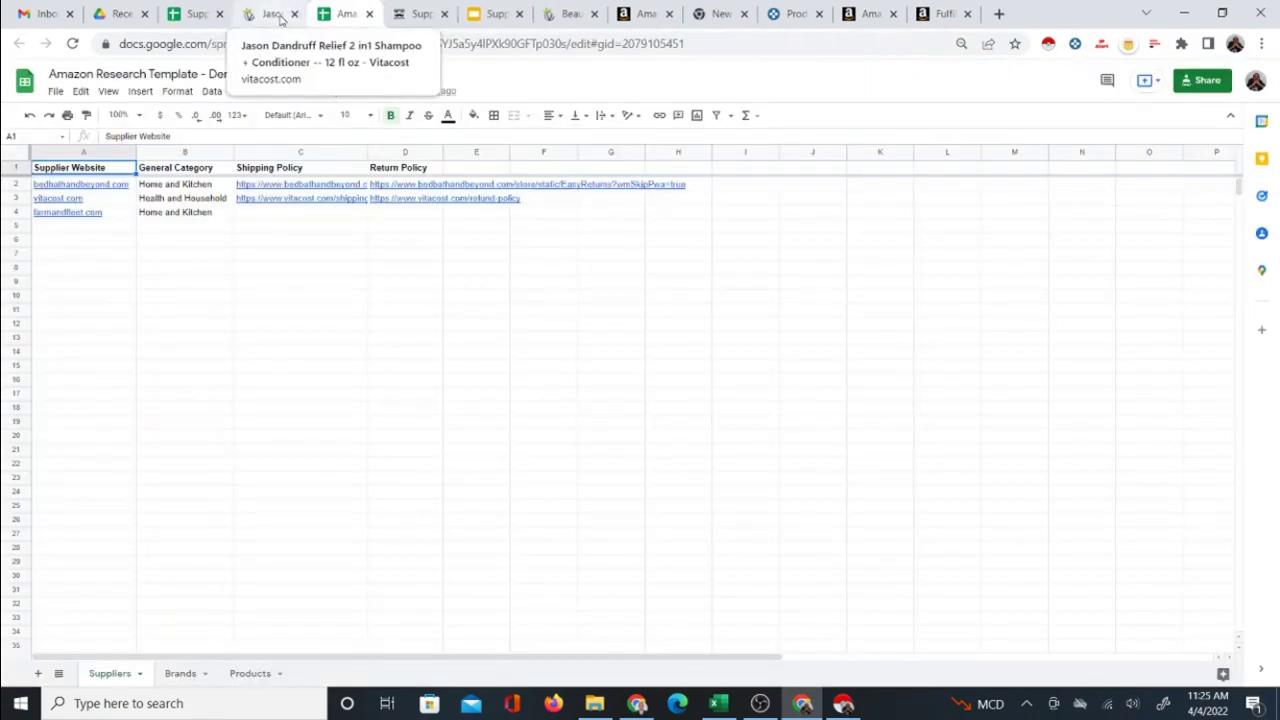
{"action": "left_click", "coordinate": [294, 14]}
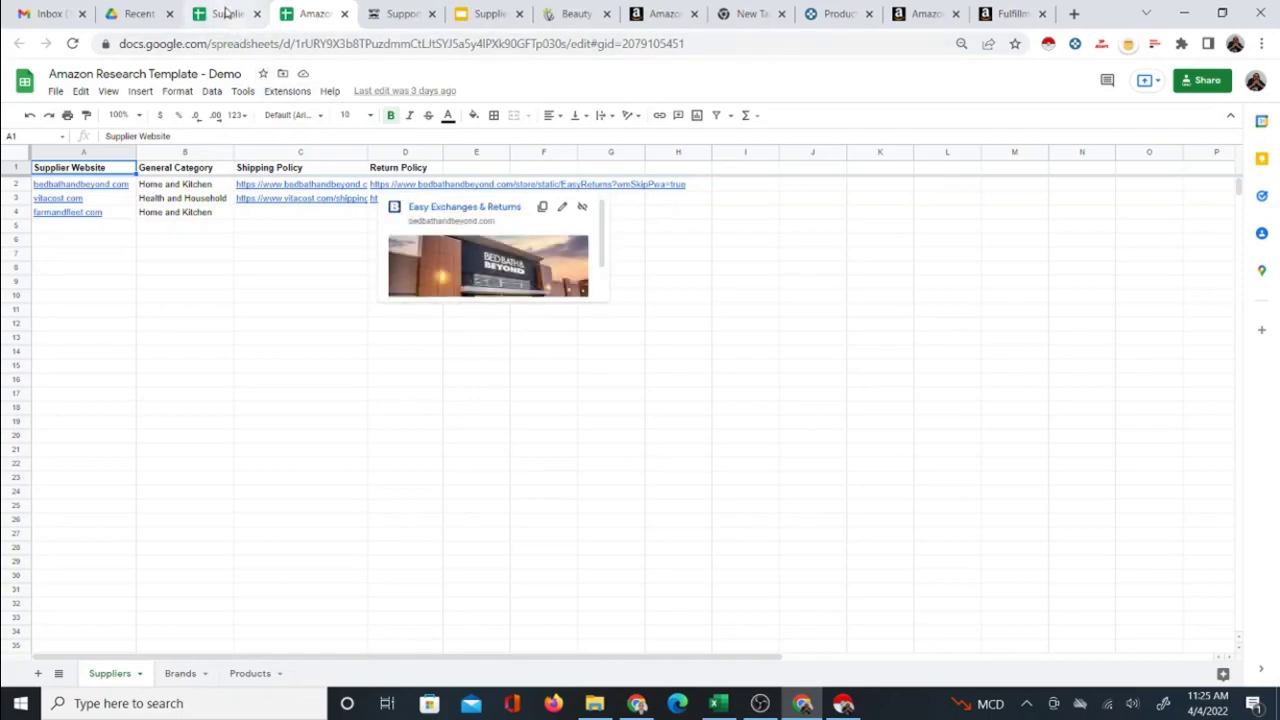
{"action": "left_click", "coordinate": [226, 13]}
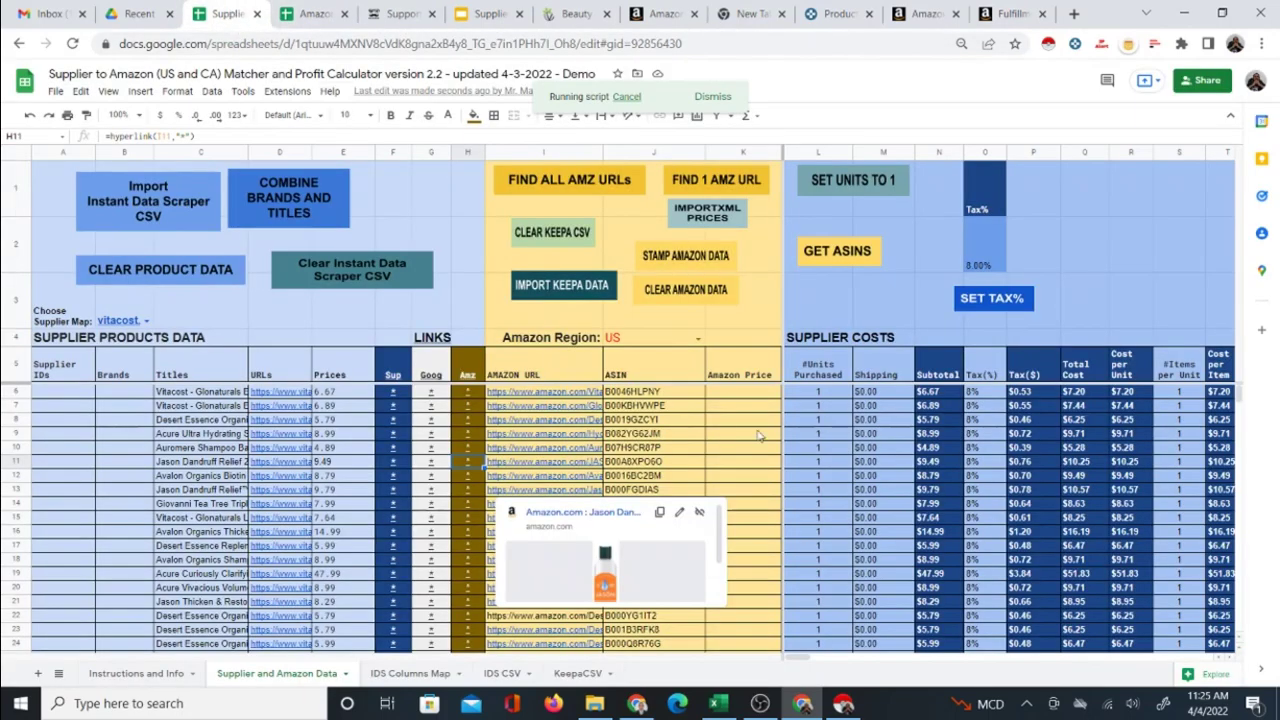
- Compare the supplier and Amazon link previews of the Shikai product in row 60 and the Rainbow Research product in row 61
{"action": "left_click", "coordinate": [724, 394]}
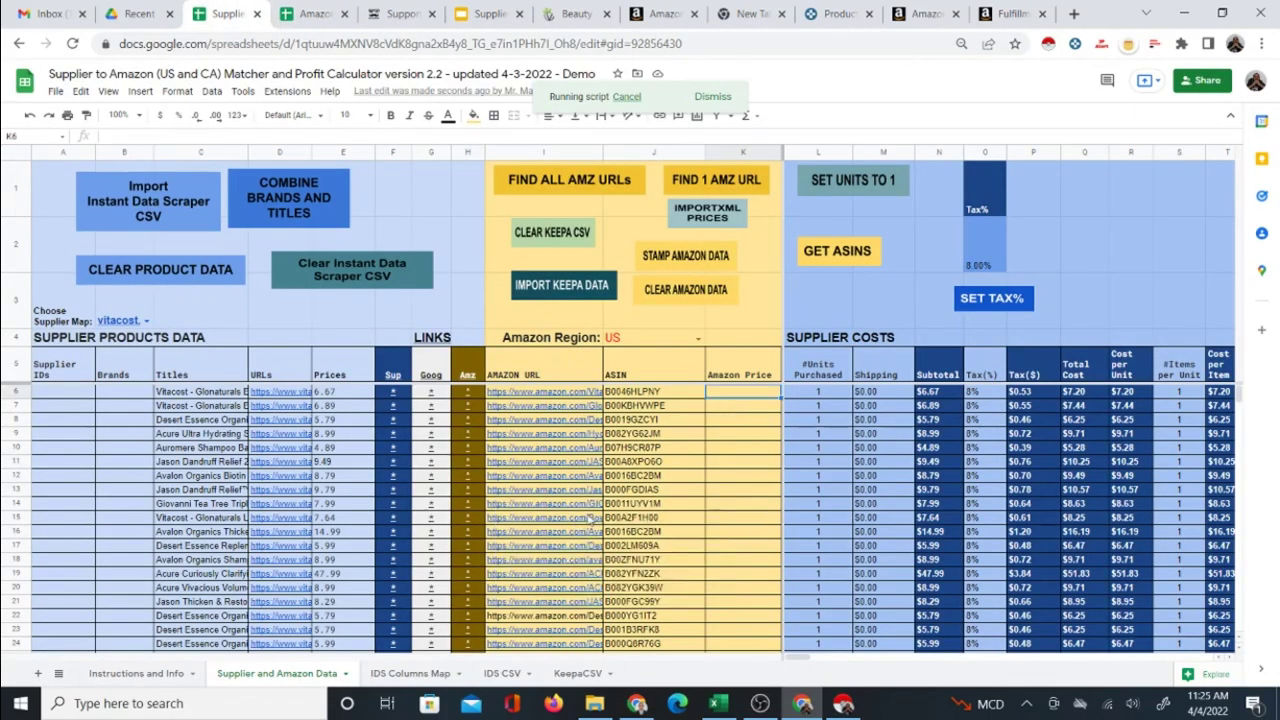
{"action": "scroll", "coordinate": [647, 519], "scroll_direction": "down", "scroll_amount": 15}
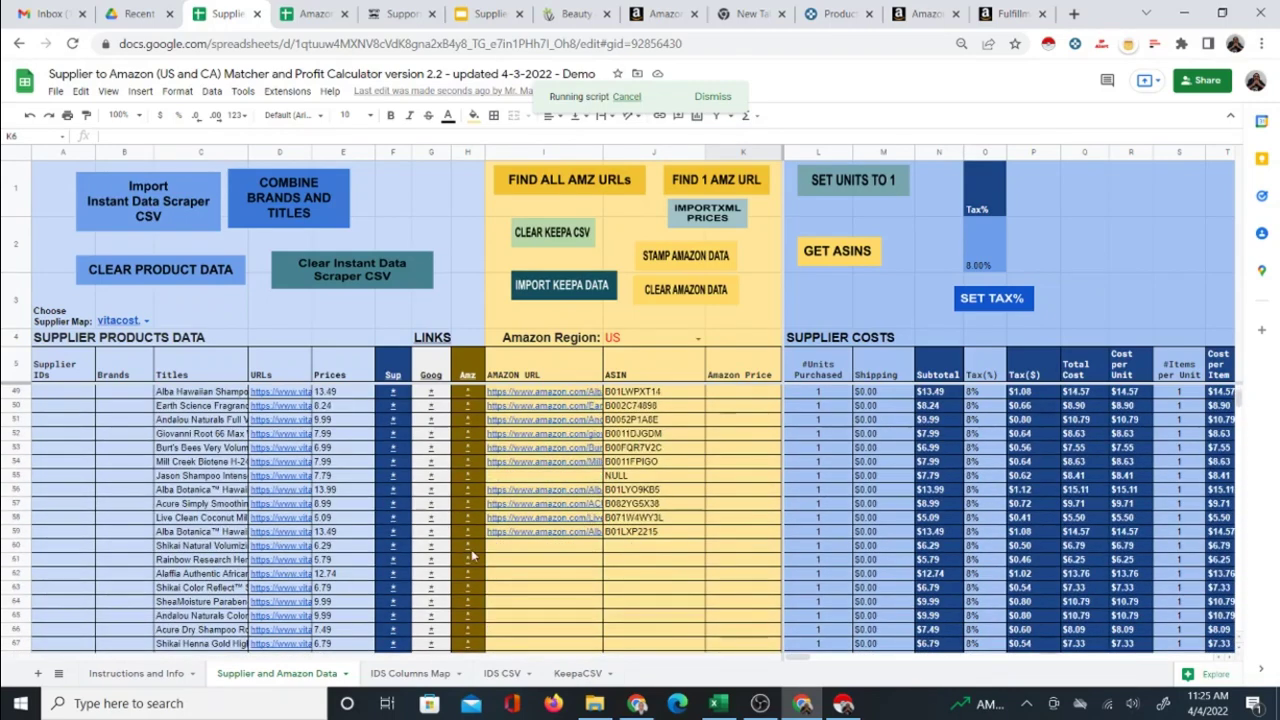
{"action": "left_click", "coordinate": [394, 546]}
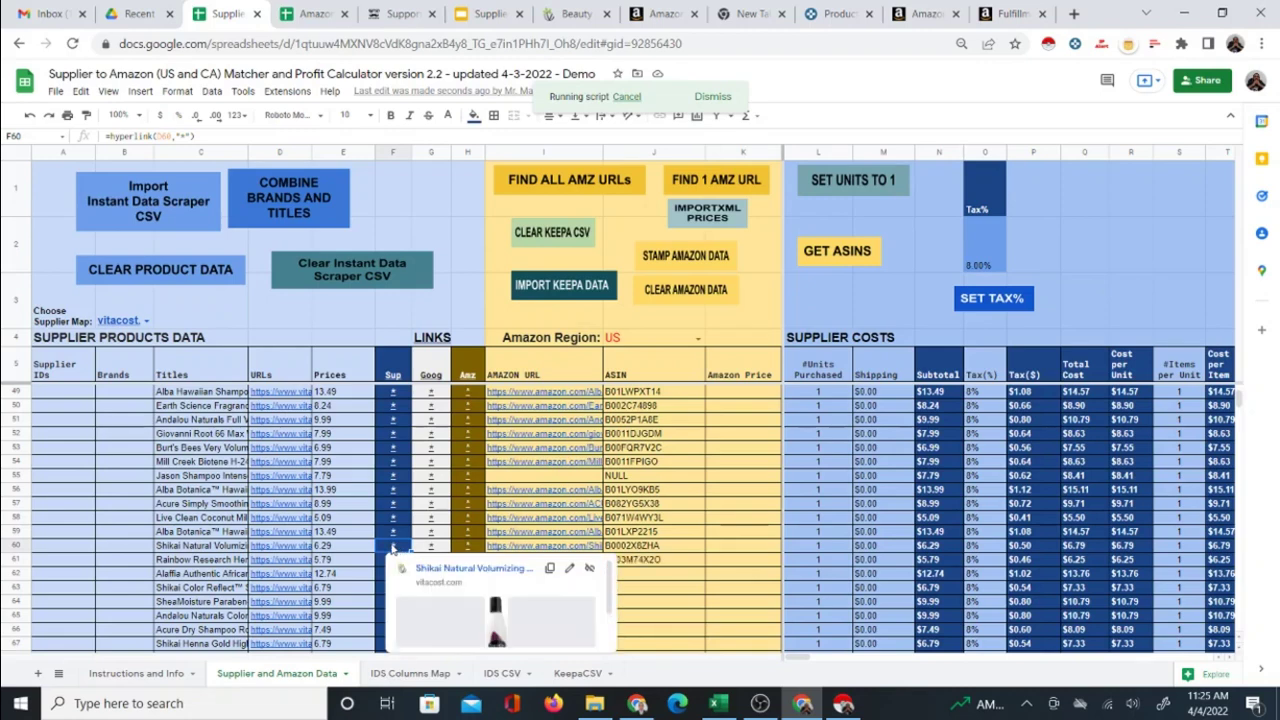
{"action": "left_click", "coordinate": [462, 547]}
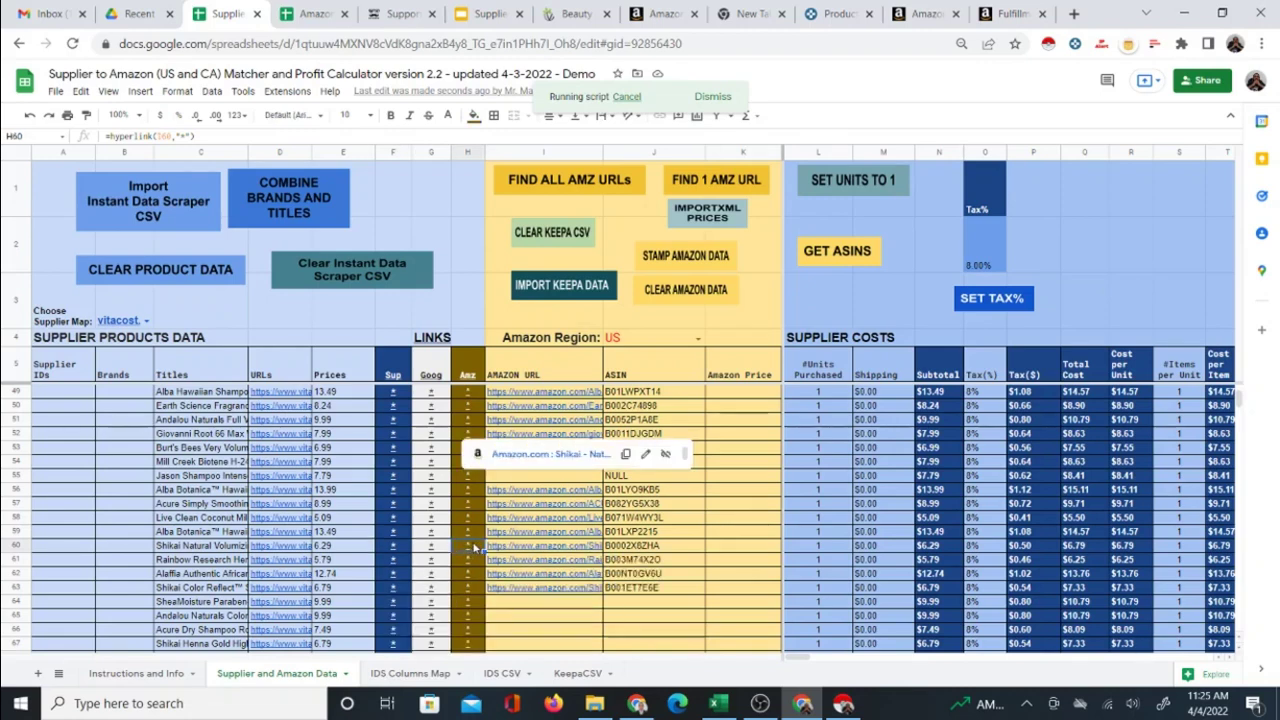
{"action": "left_click", "coordinate": [469, 560]}
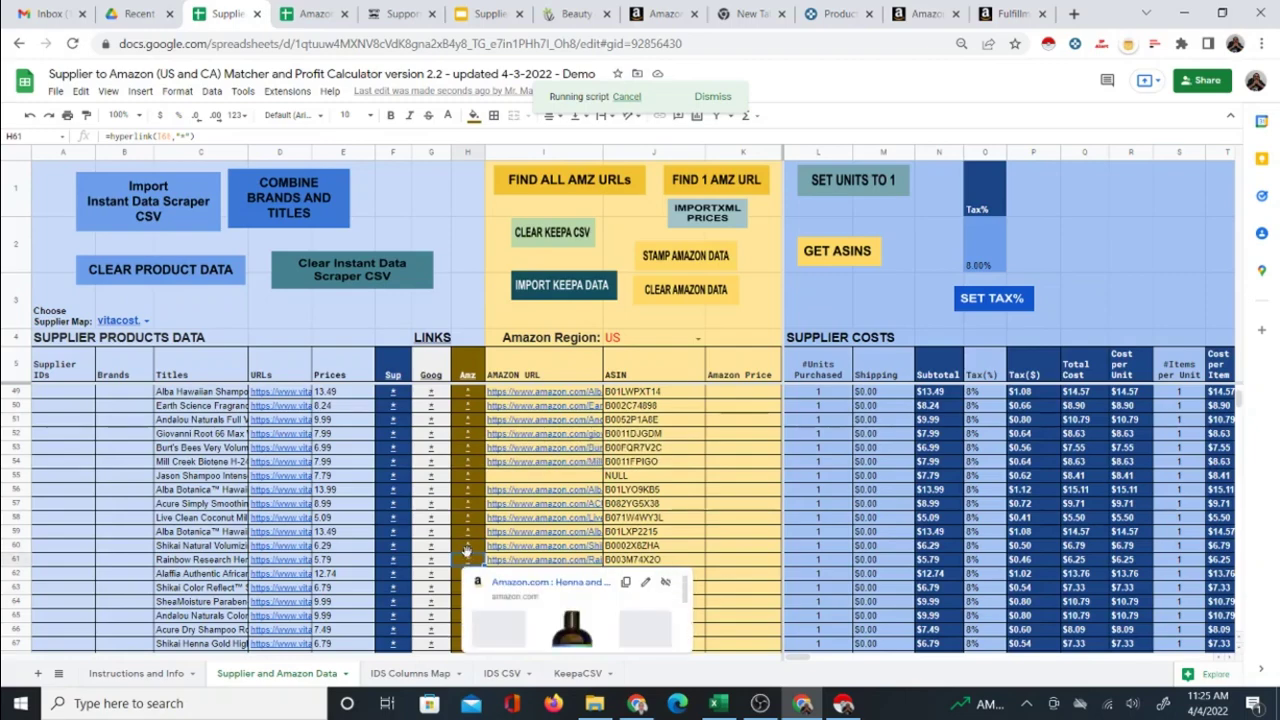
{"action": "left_click", "coordinate": [393, 560]}
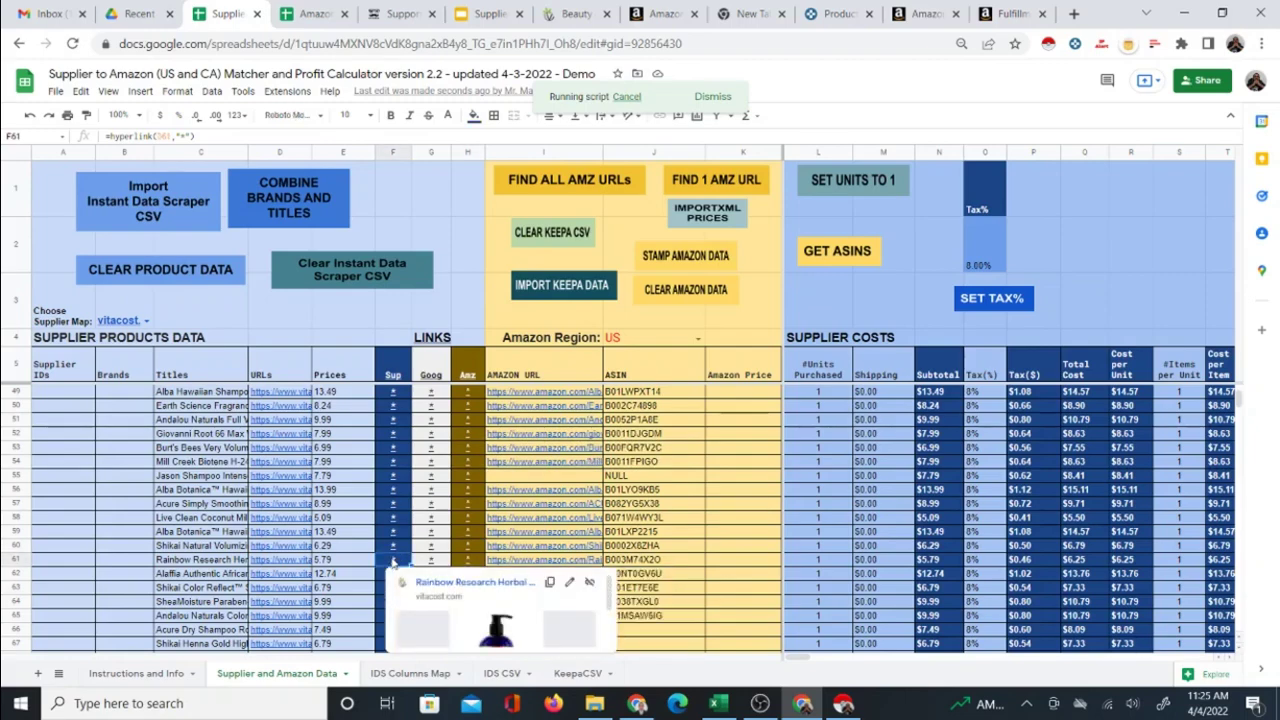
{"action": "left_click", "coordinate": [466, 560]}
- Compare the supplier and Amazon link previews of the Acure Dry Shampoo in row 66
{"action": "scroll", "coordinate": [430, 551], "scroll_direction": "down", "scroll_amount": 2}
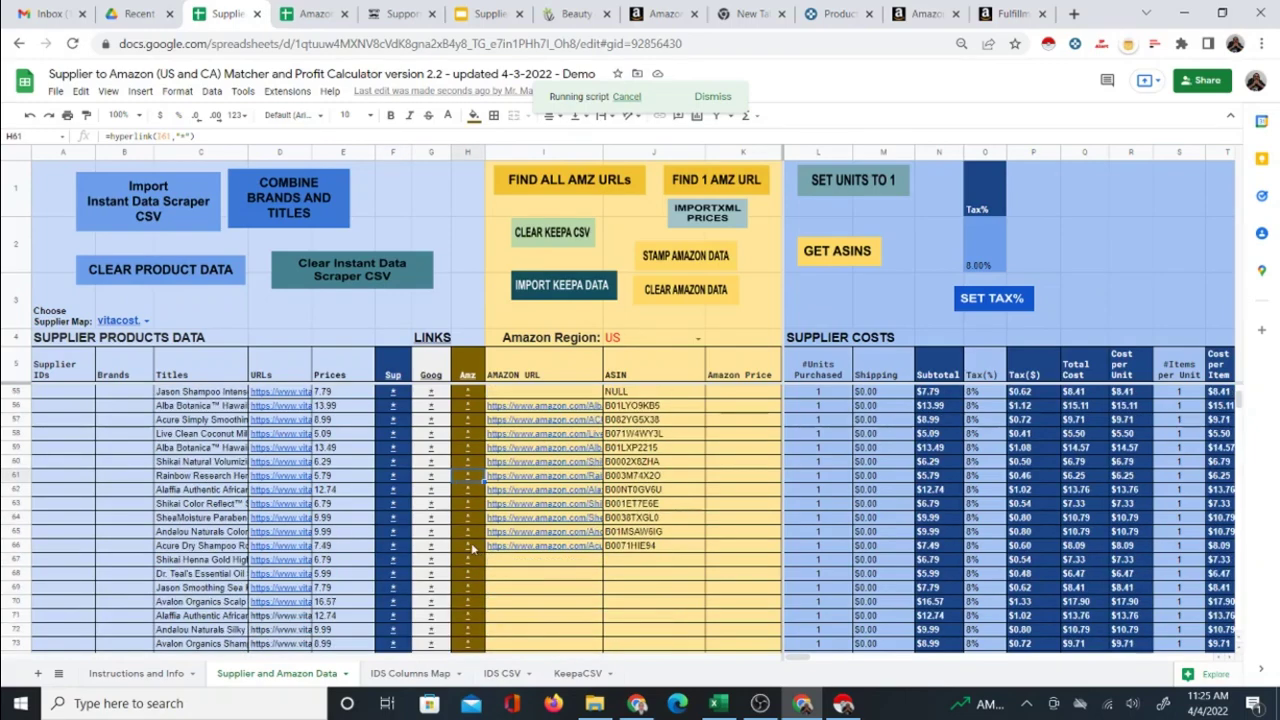
{"action": "left_click", "coordinate": [405, 547]}
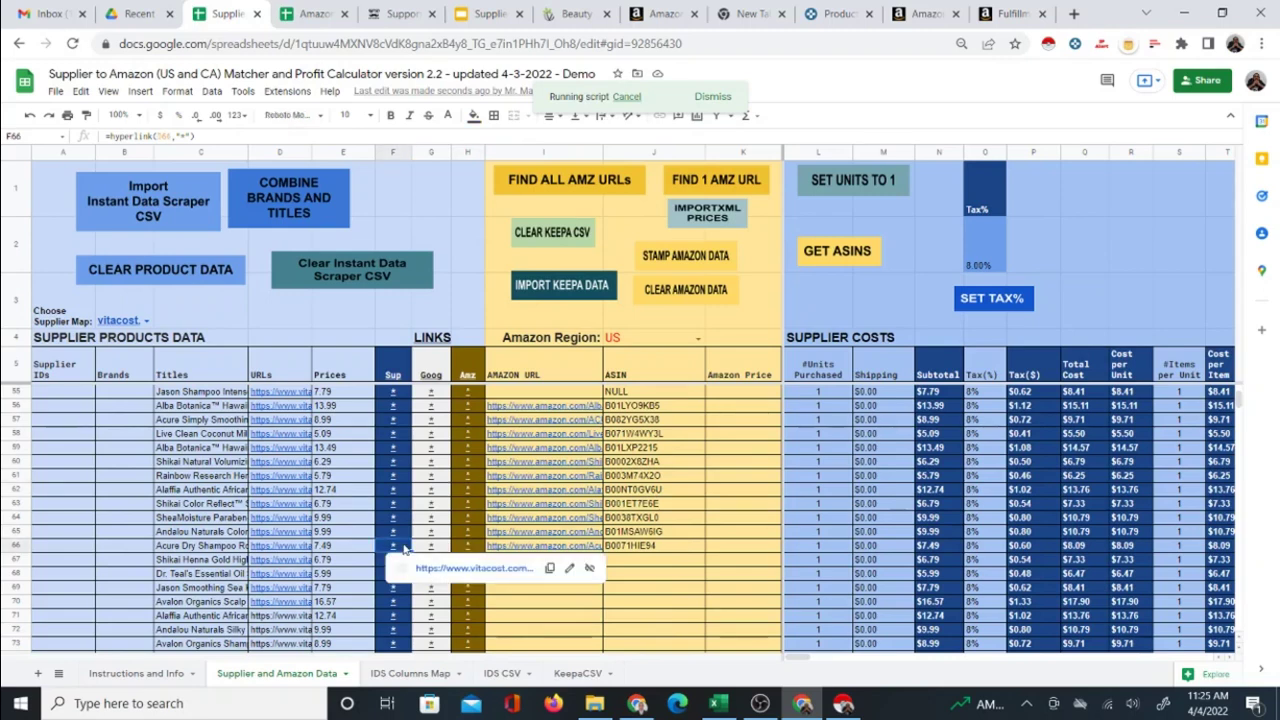
{"action": "left_click", "coordinate": [468, 547]}
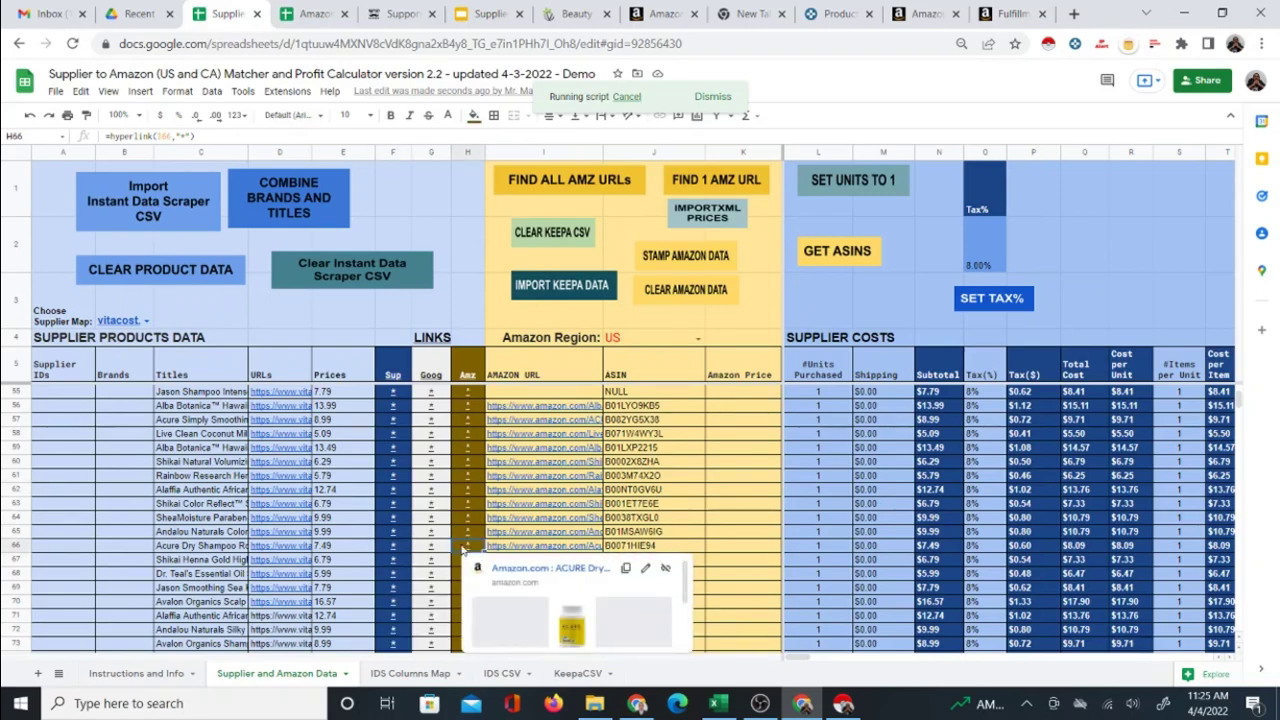
{"action": "left_click", "coordinate": [396, 549]}
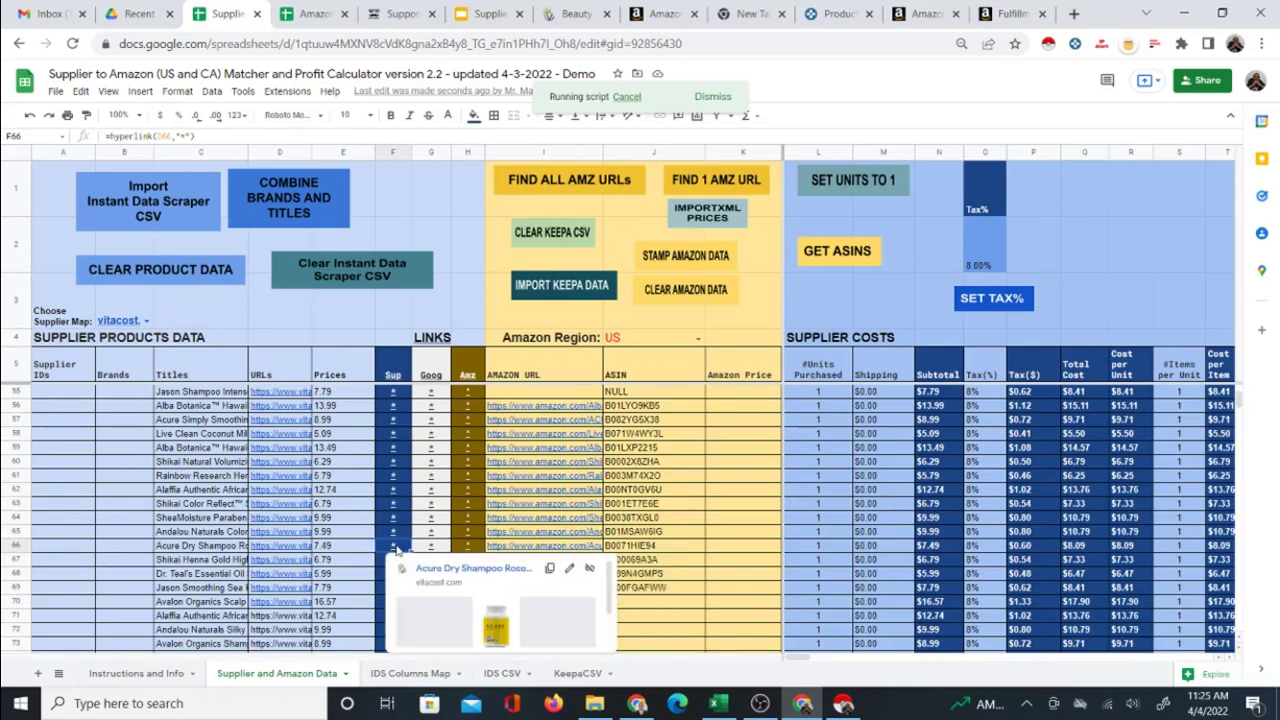
{"action": "left_click", "coordinate": [468, 547]}
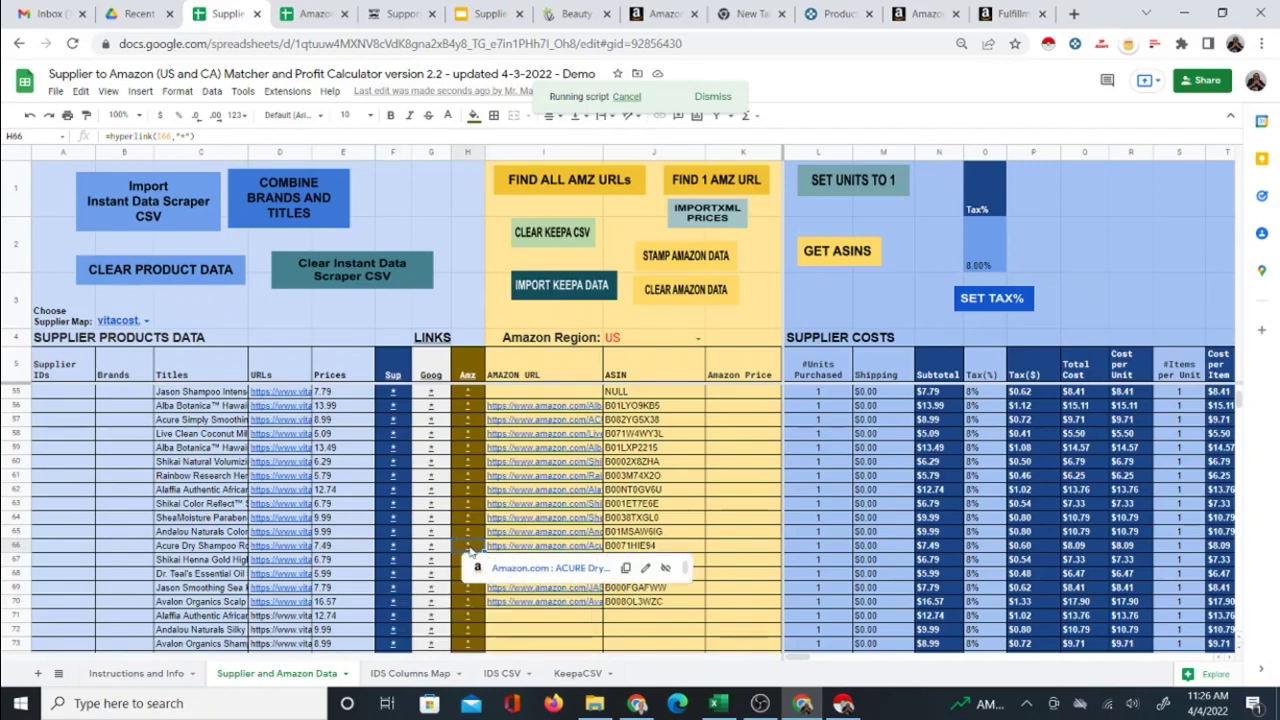
{"action": "left_click", "coordinate": [396, 549]}
- Examine the first product's Amazon Price cell alongside the Amazon cost, fees and profit columns
{"action": "scroll", "coordinate": [735, 540], "scroll_direction": "up", "scroll_amount": 4}
{"action": "scroll", "coordinate": [735, 540], "scroll_direction": "up", "scroll_amount": 4}
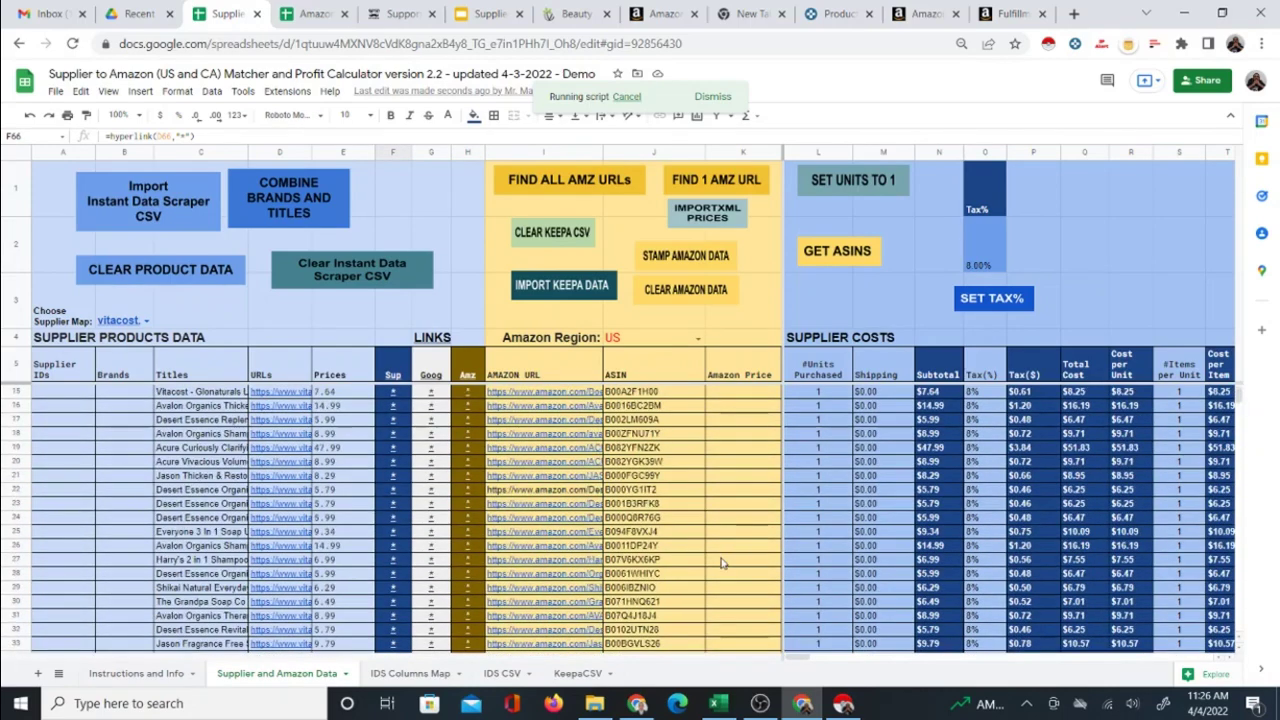
{"action": "left_click", "coordinate": [731, 396]}
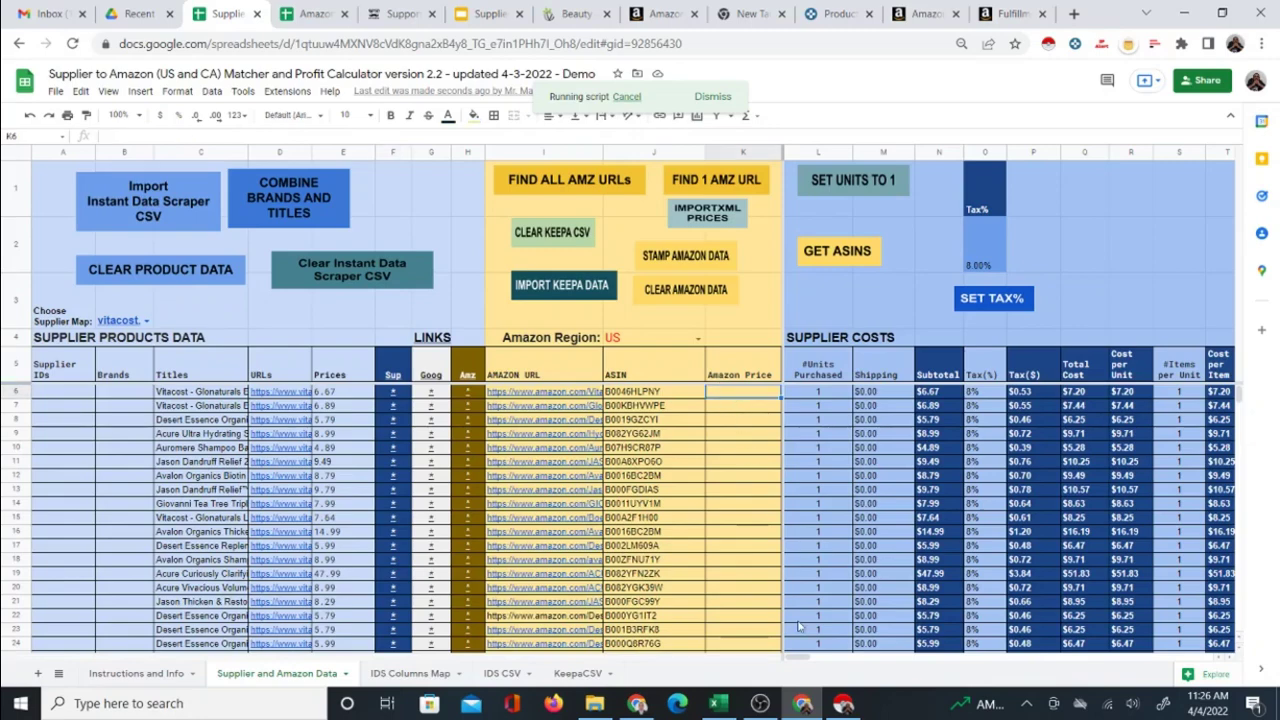
{"action": "left_click_drag", "start_coordinate": [806, 660], "coordinate": [826, 660]}
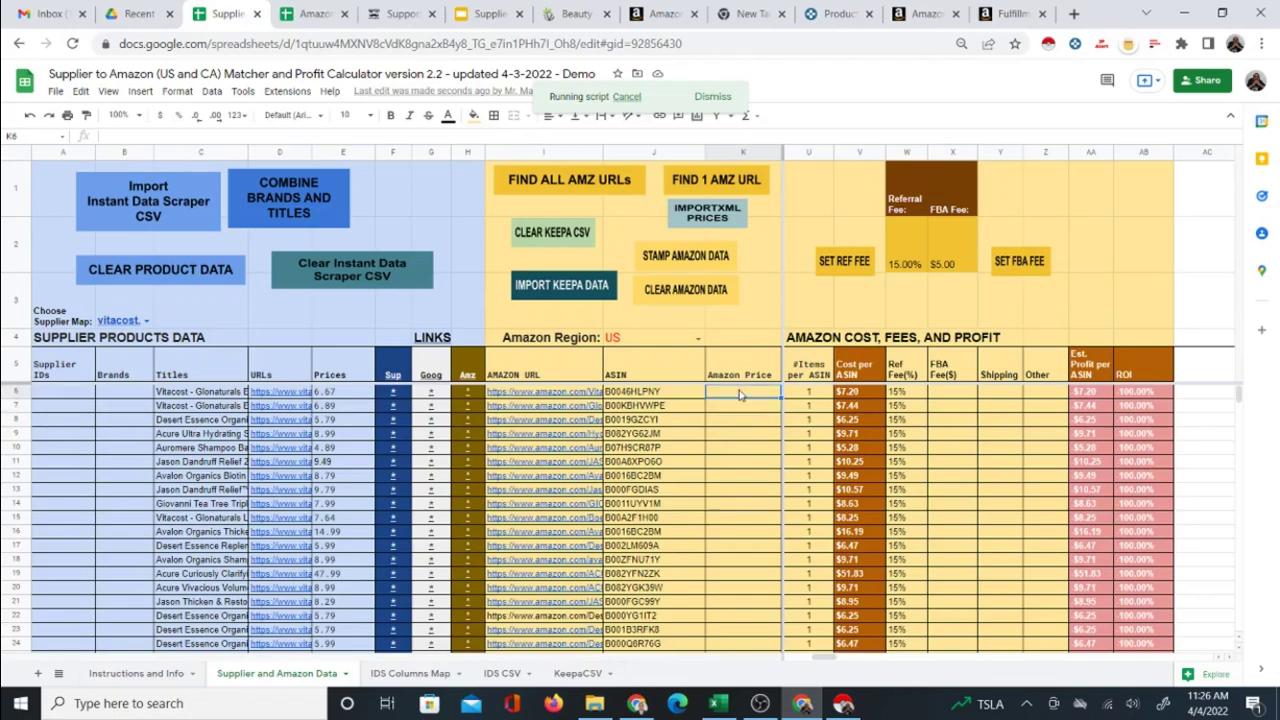
- Switch to Keepa, place its page directly after the presentation in the browser, and open the Product Viewer
{"action": "left_click", "coordinate": [828, 14]}
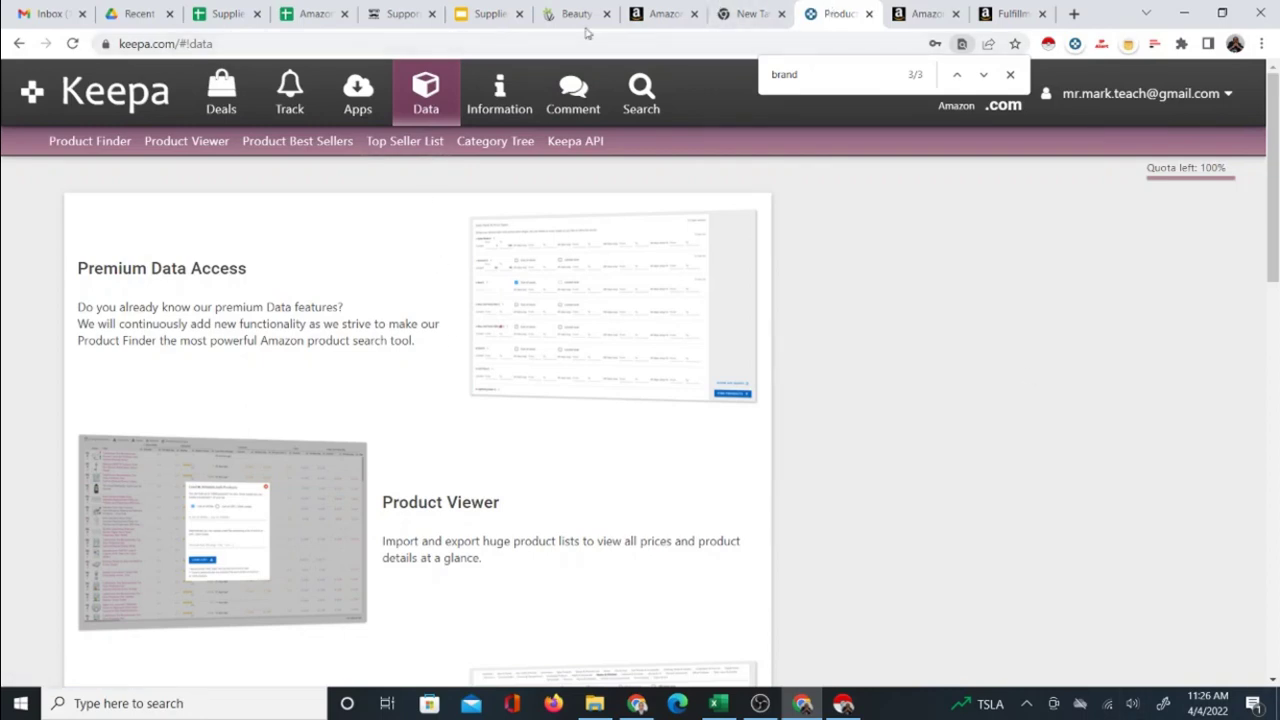
{"action": "left_click_drag", "start_coordinate": [815, 14], "coordinate": [550, 16]}
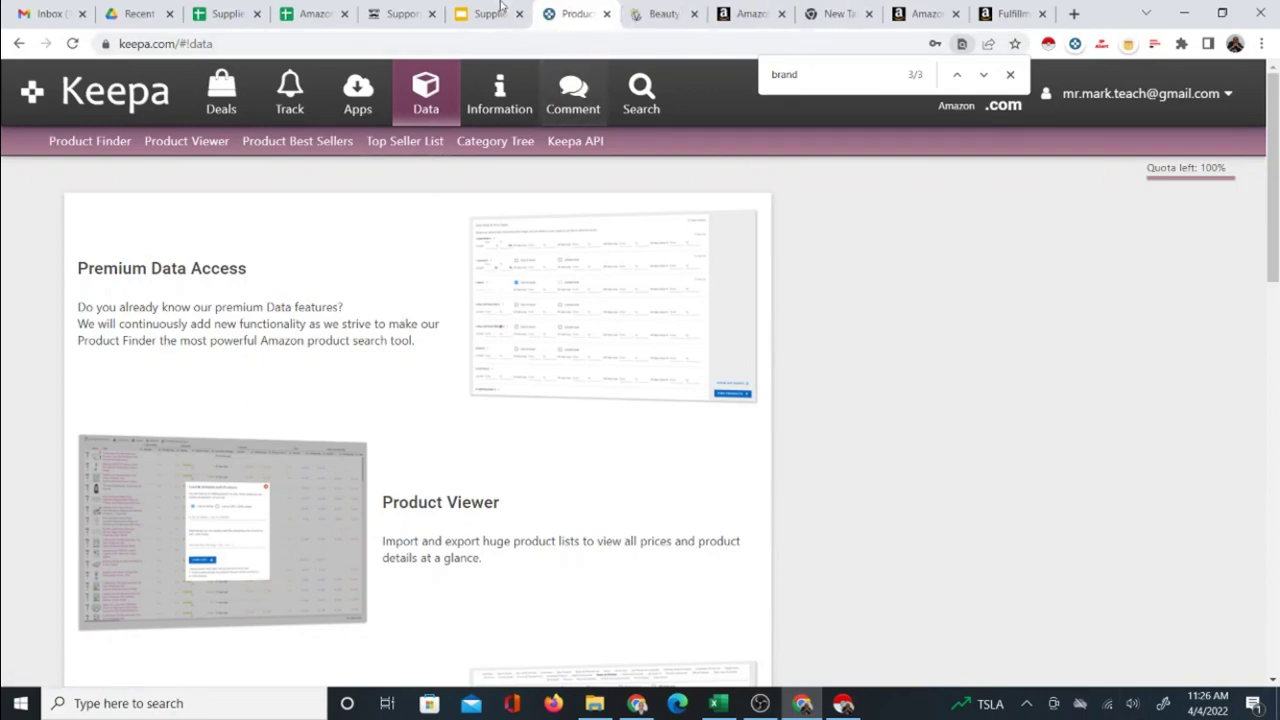
{"action": "left_click", "coordinate": [187, 146]}
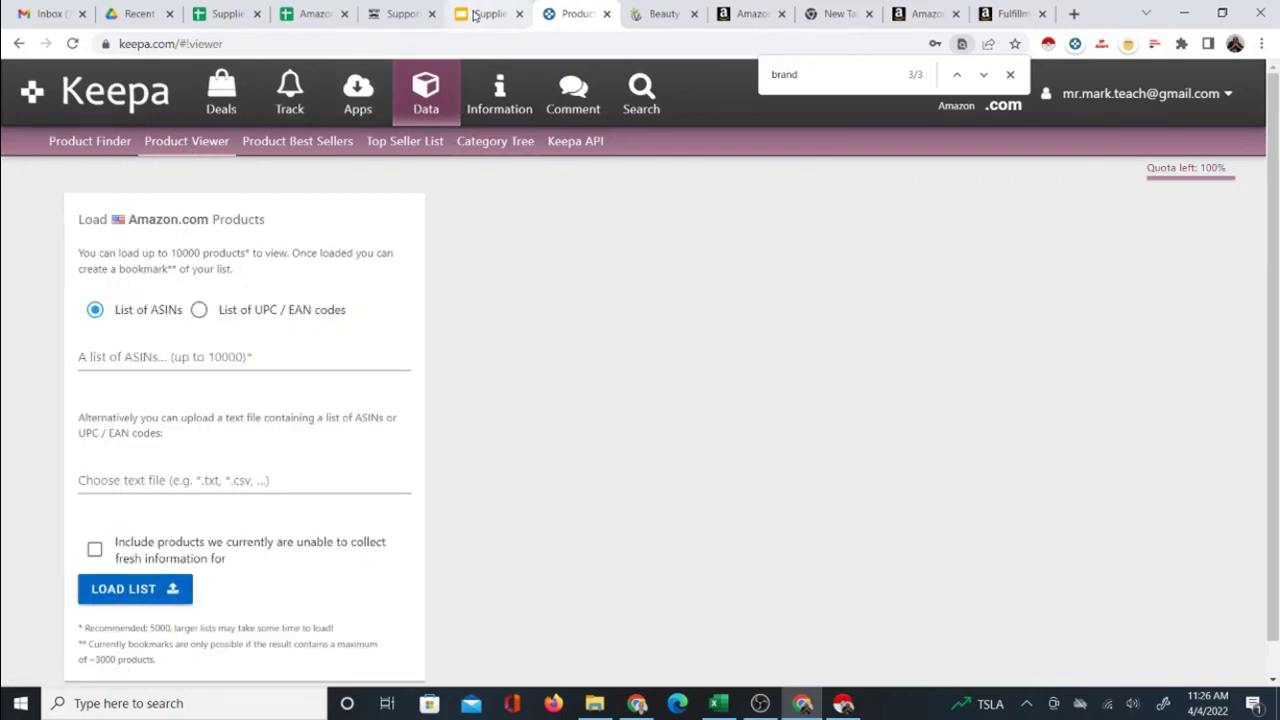
- Place the matcher spreadsheet directly before Keepa in the browser, and fill the Amazon Price column with the ImportXML prices
{"action": "left_click", "coordinate": [308, 15]}
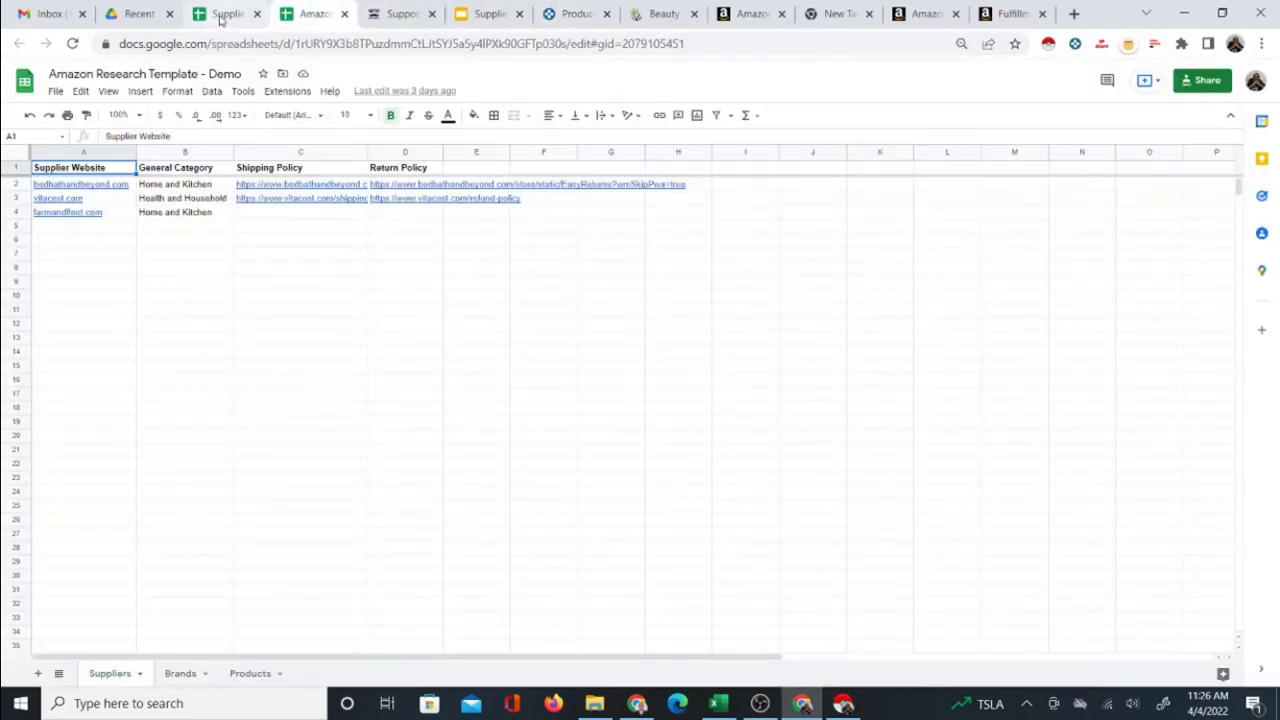
{"action": "left_click_drag", "start_coordinate": [220, 14], "coordinate": [492, 14]}
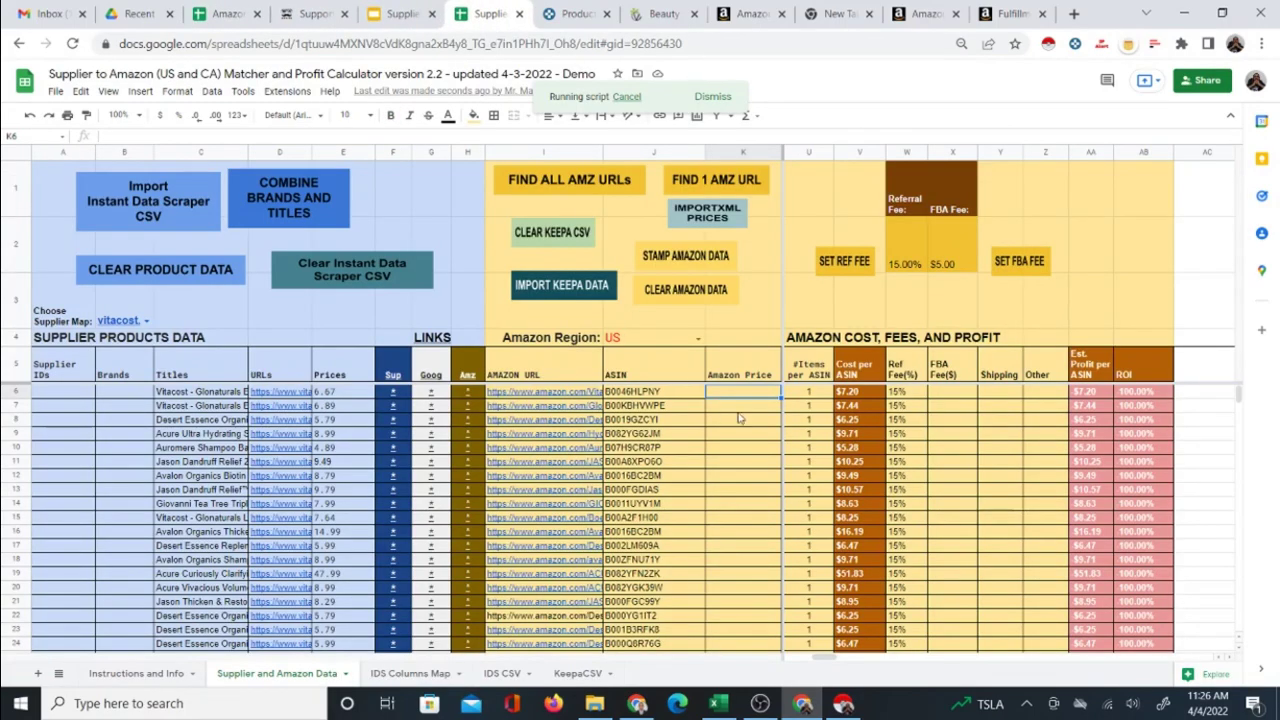
{"action": "left_click", "coordinate": [706, 225]}
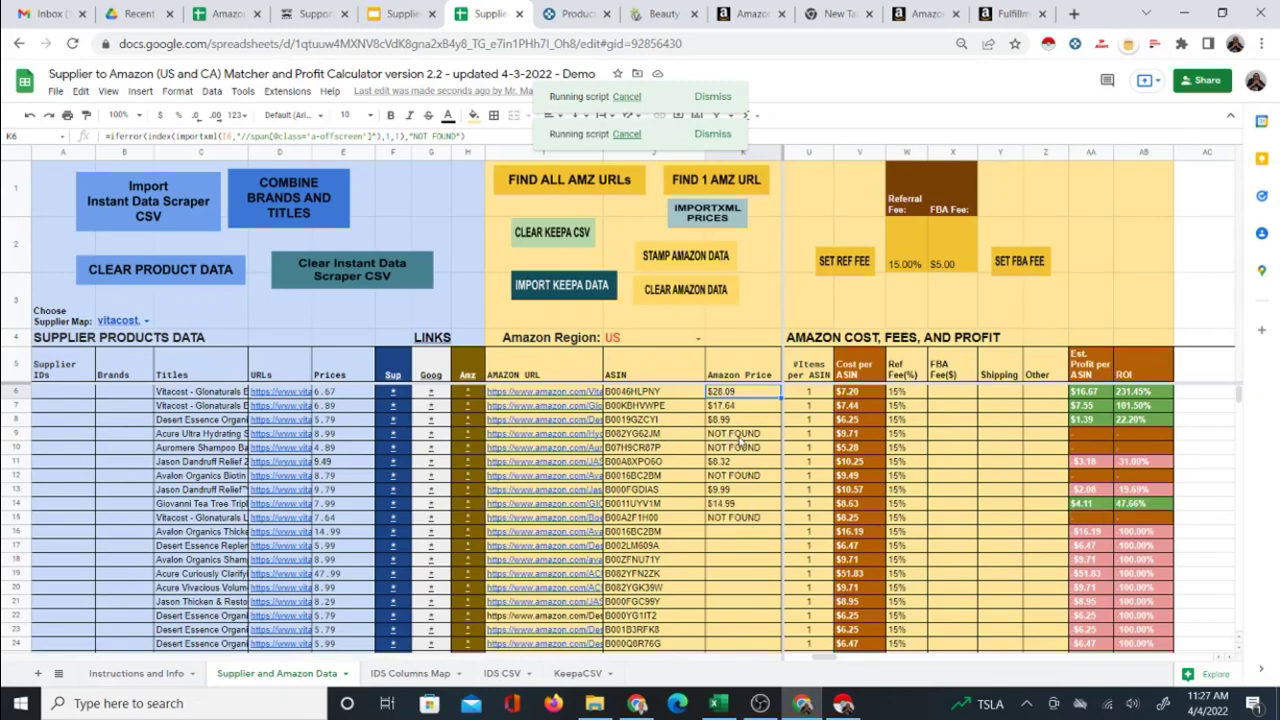
- Check the one-time purchase price of row 9's Acure Ultra Hydrating Shampoo on its Amazon page, and close the page
{"action": "left_click", "coordinate": [746, 436]}
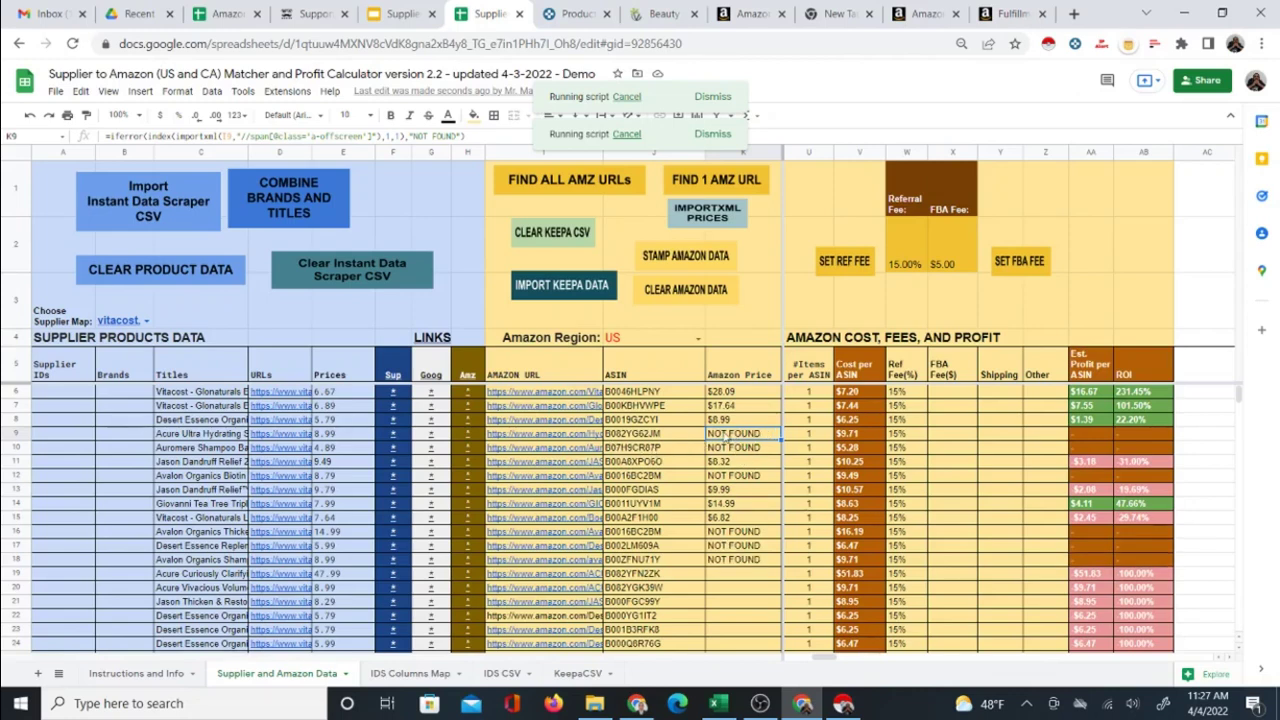
{"action": "left_click", "coordinate": [470, 436]}
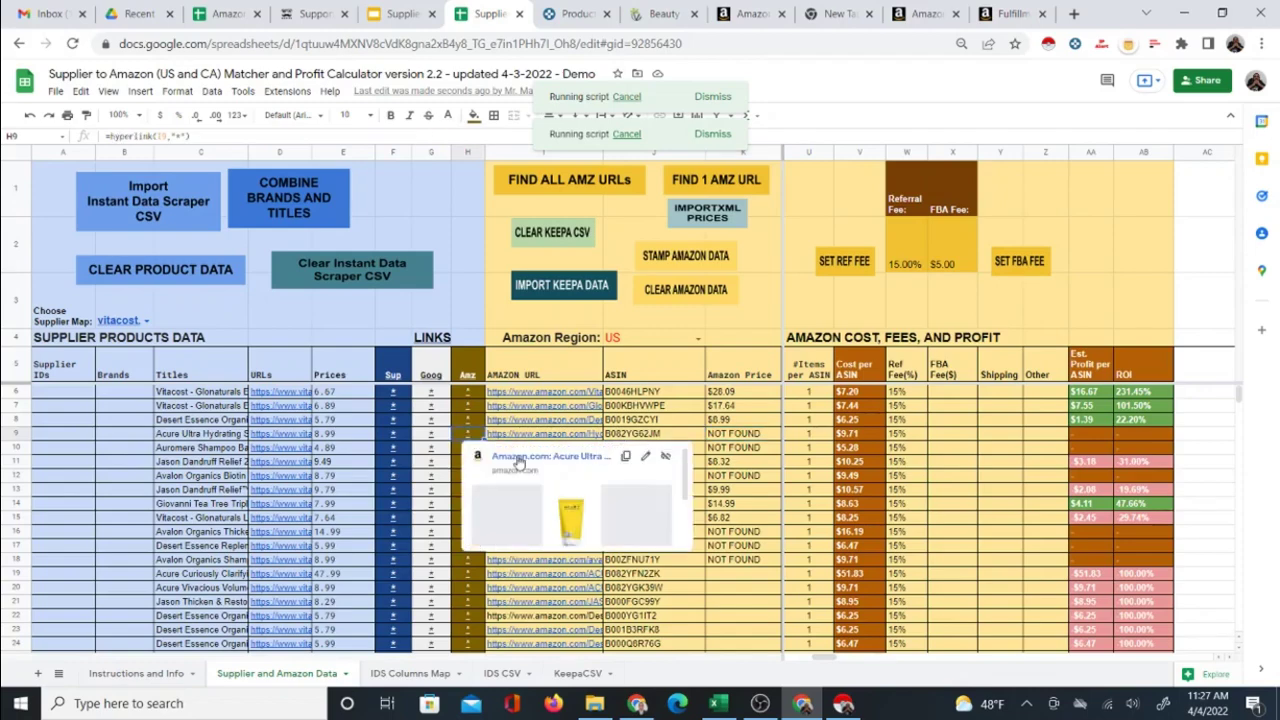
{"action": "left_click", "coordinate": [519, 457]}
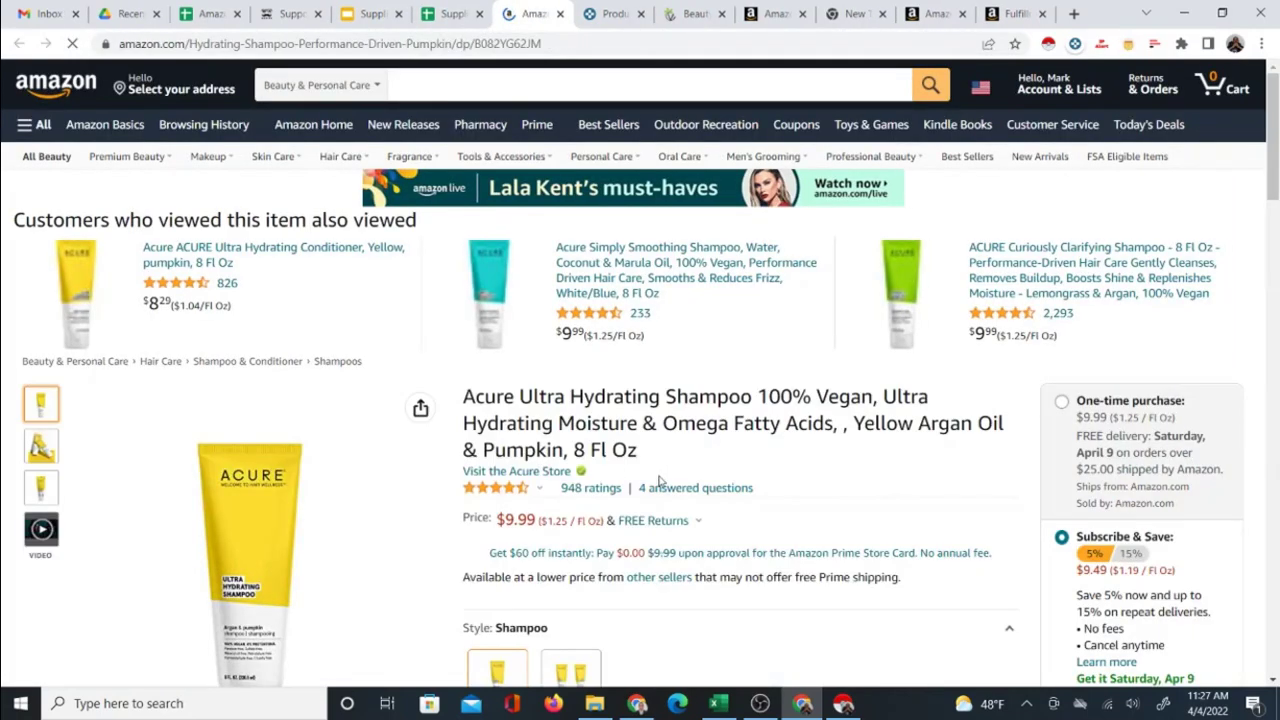
{"action": "scroll", "coordinate": [659, 482], "scroll_direction": "down", "scroll_amount": 2}
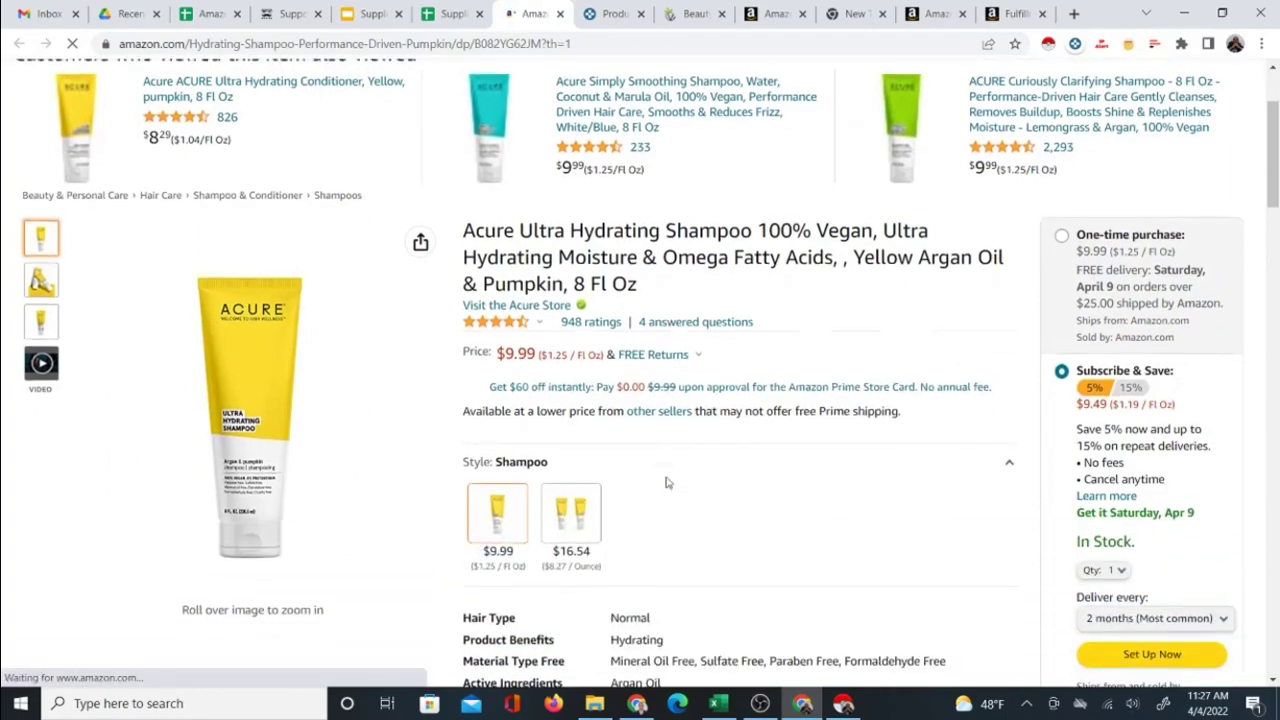
{"action": "left_click", "coordinate": [1063, 236]}
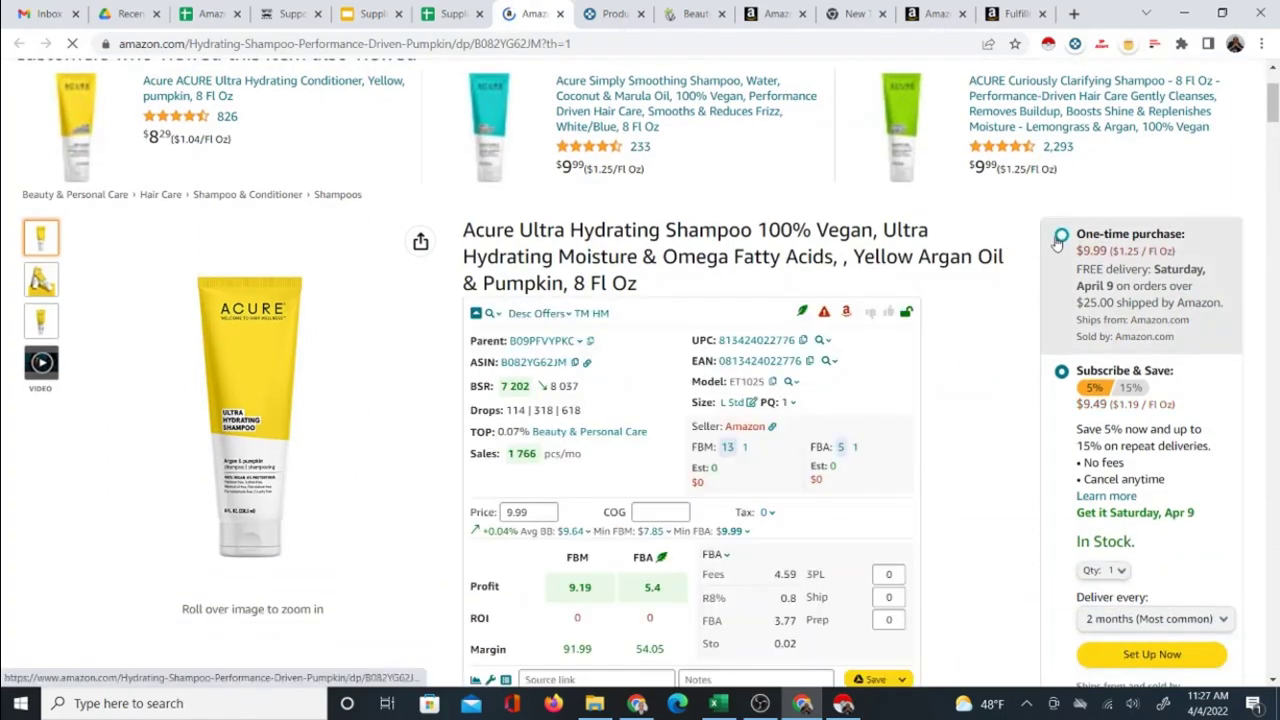
{"action": "left_click", "coordinate": [559, 13]}
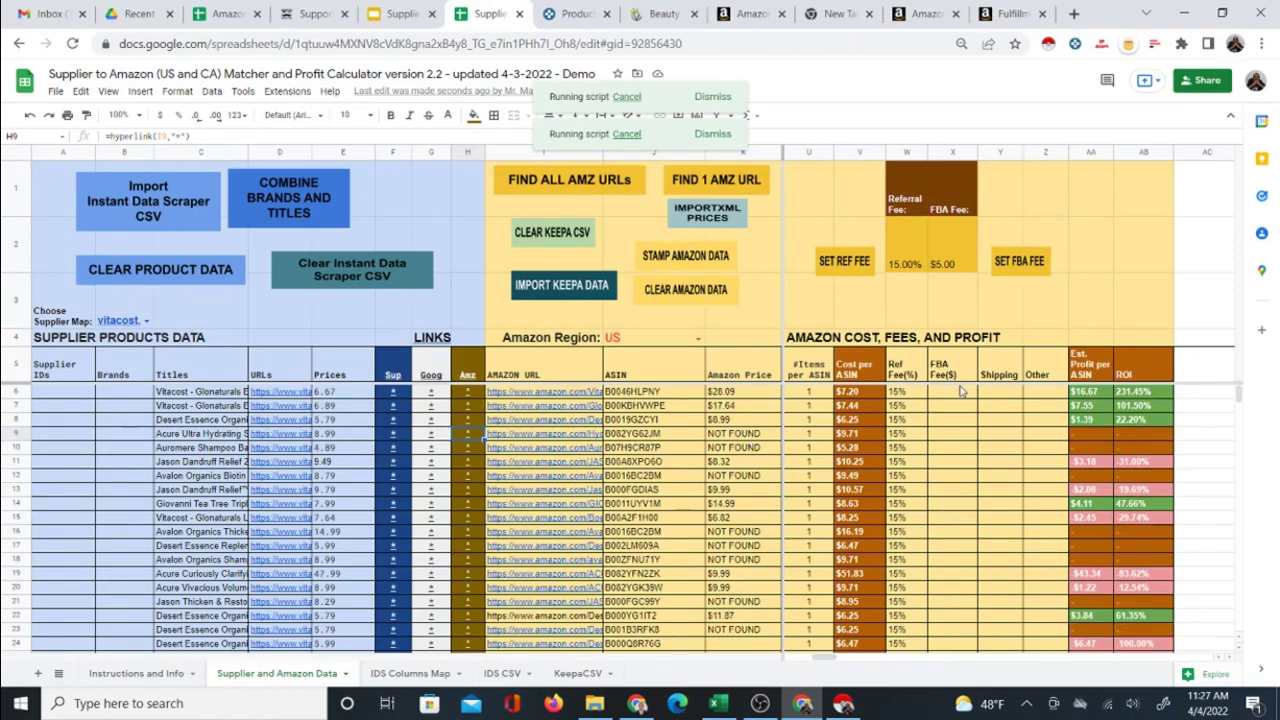
- Look at the FBA Fee column and at Keepa's Product Viewer, and return to the matcher spreadsheet
{"action": "left_click", "coordinate": [960, 391]}
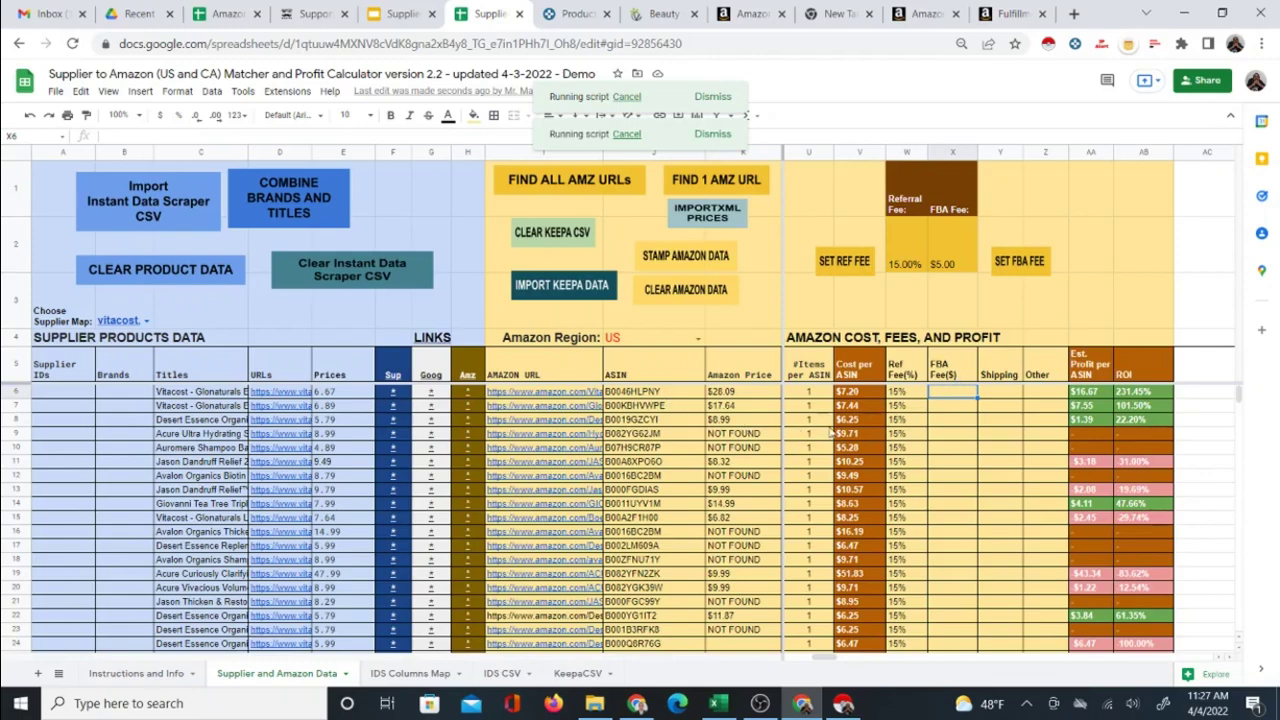
{"action": "left_click", "coordinate": [568, 13]}
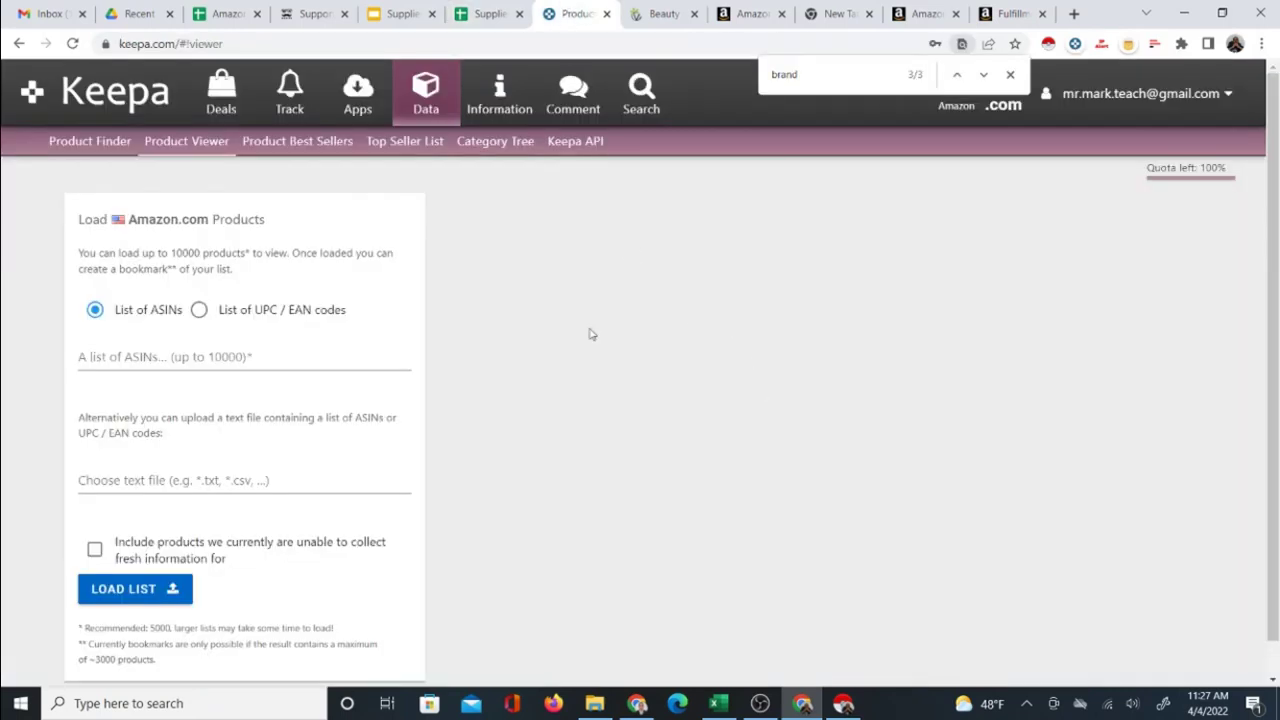
{"action": "left_click", "coordinate": [495, 13]}
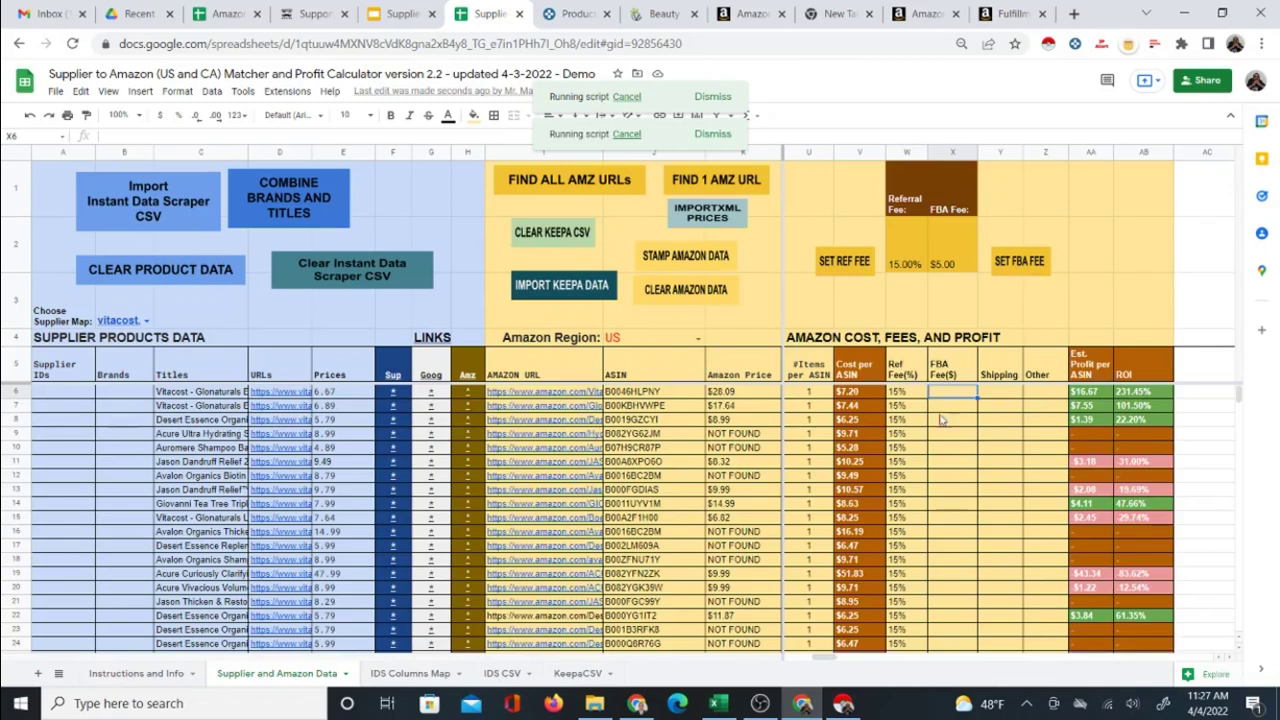
- Apply the $5.00 FBA fee to all product rows, and select the 15.00% referral fee cell
{"action": "left_click", "coordinate": [948, 260]}
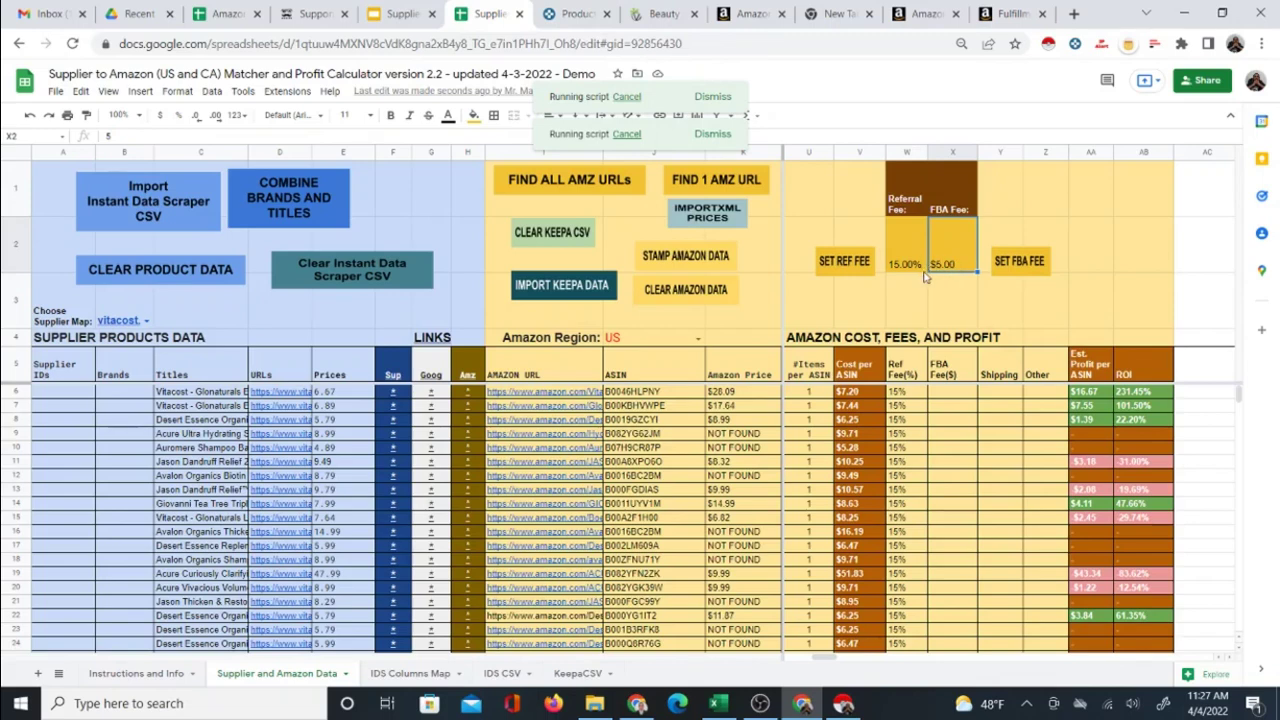
{"action": "left_click", "coordinate": [1019, 263]}
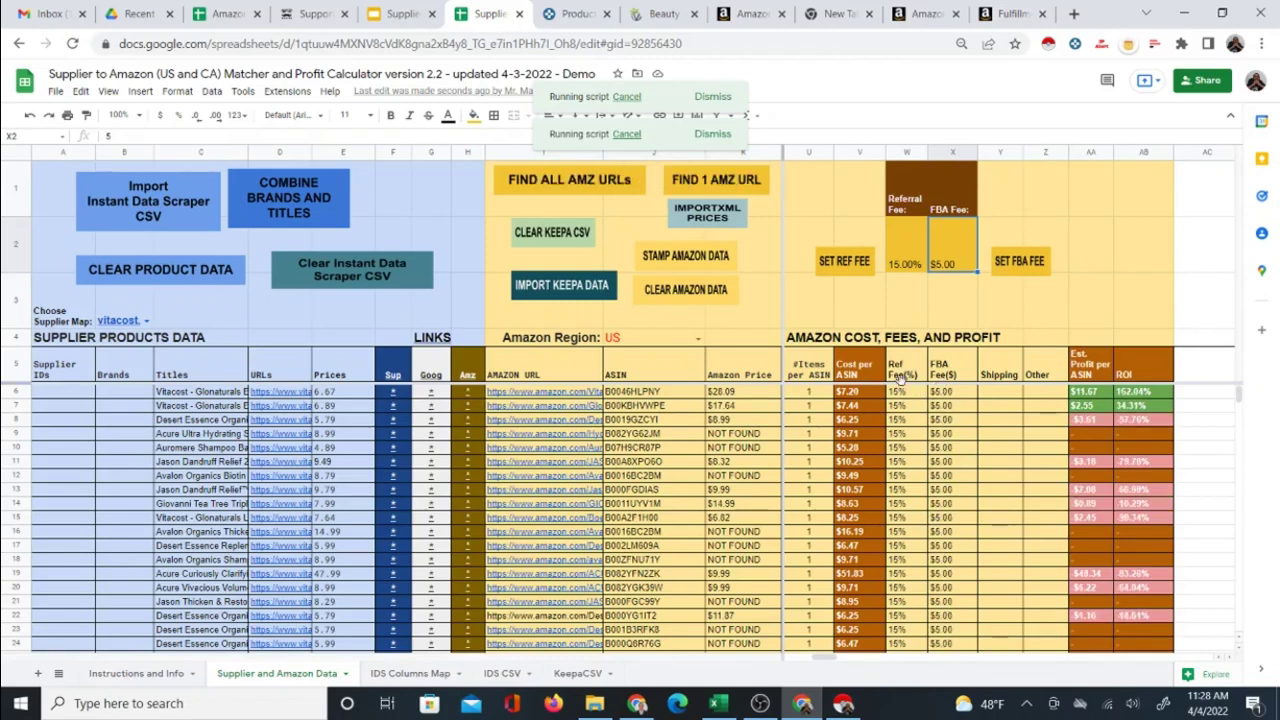
{"action": "left_click", "coordinate": [905, 266]}
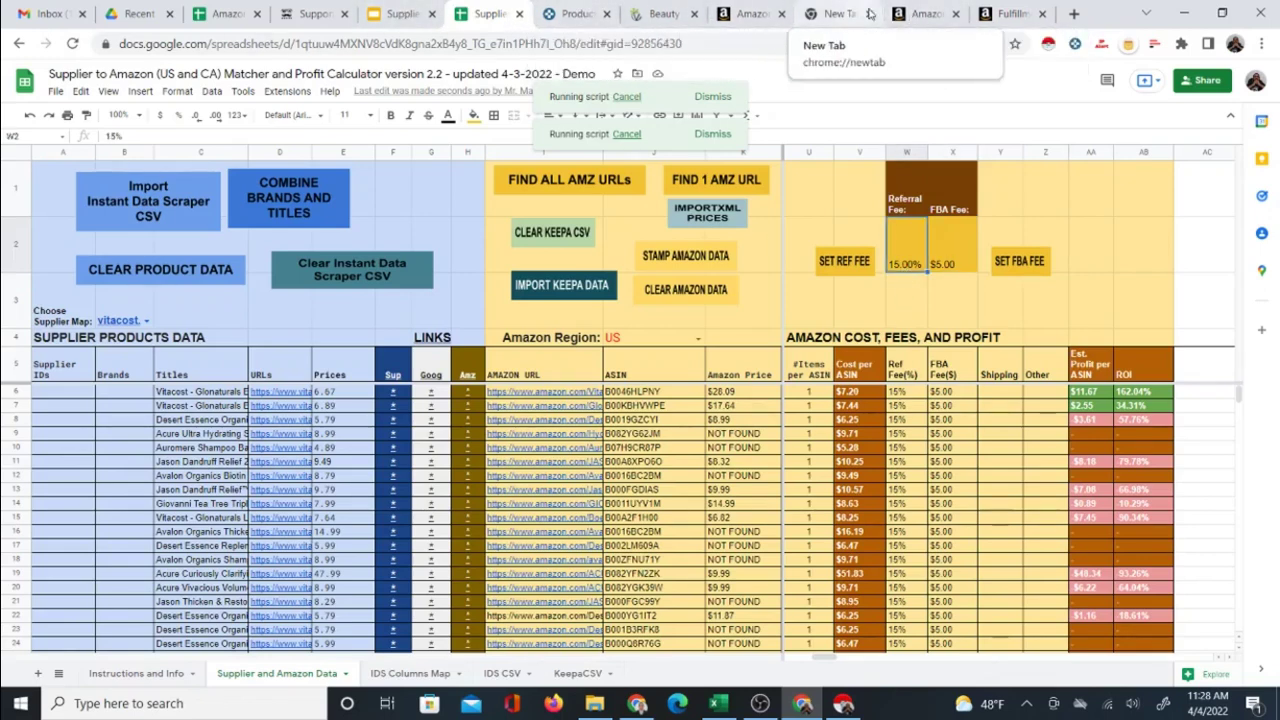
- Look up the Beauty category's referral fee in Amazon Seller Central's fee table, and return to the matcher spreadsheet
{"action": "left_click", "coordinate": [914, 14]}
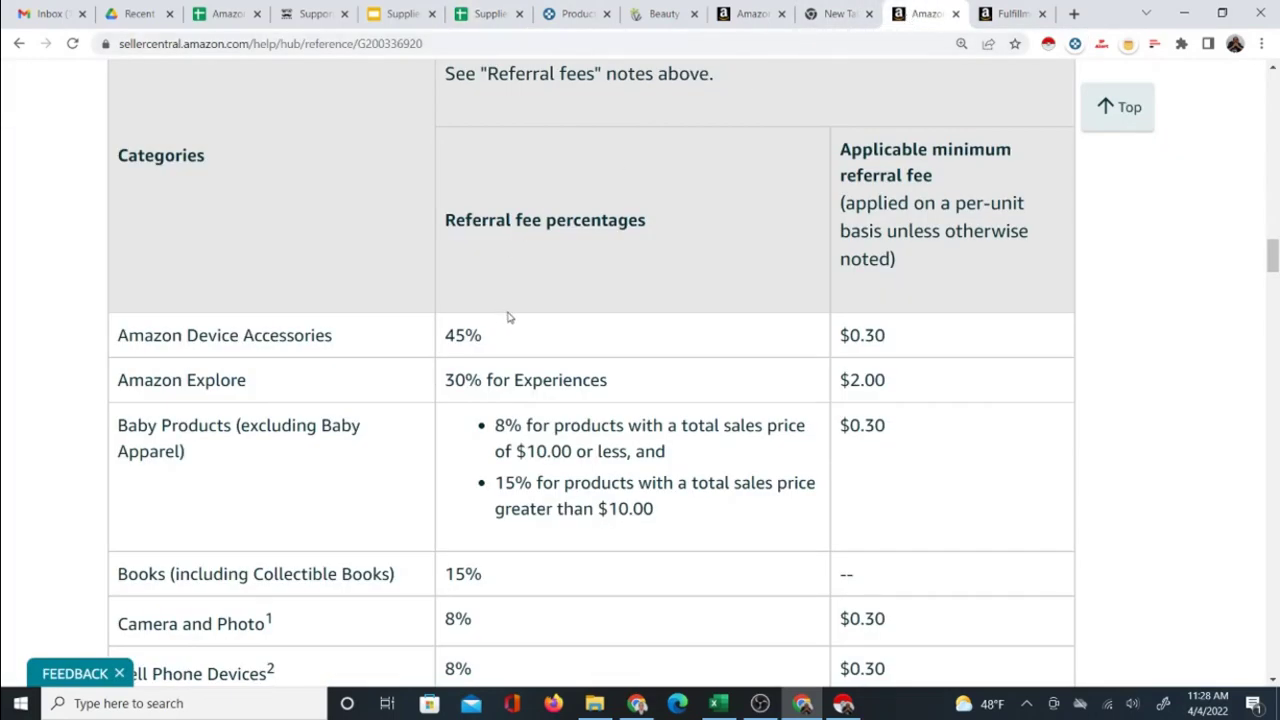
{"action": "scroll", "coordinate": [585, 303], "scroll_direction": "down", "scroll_amount": 5}
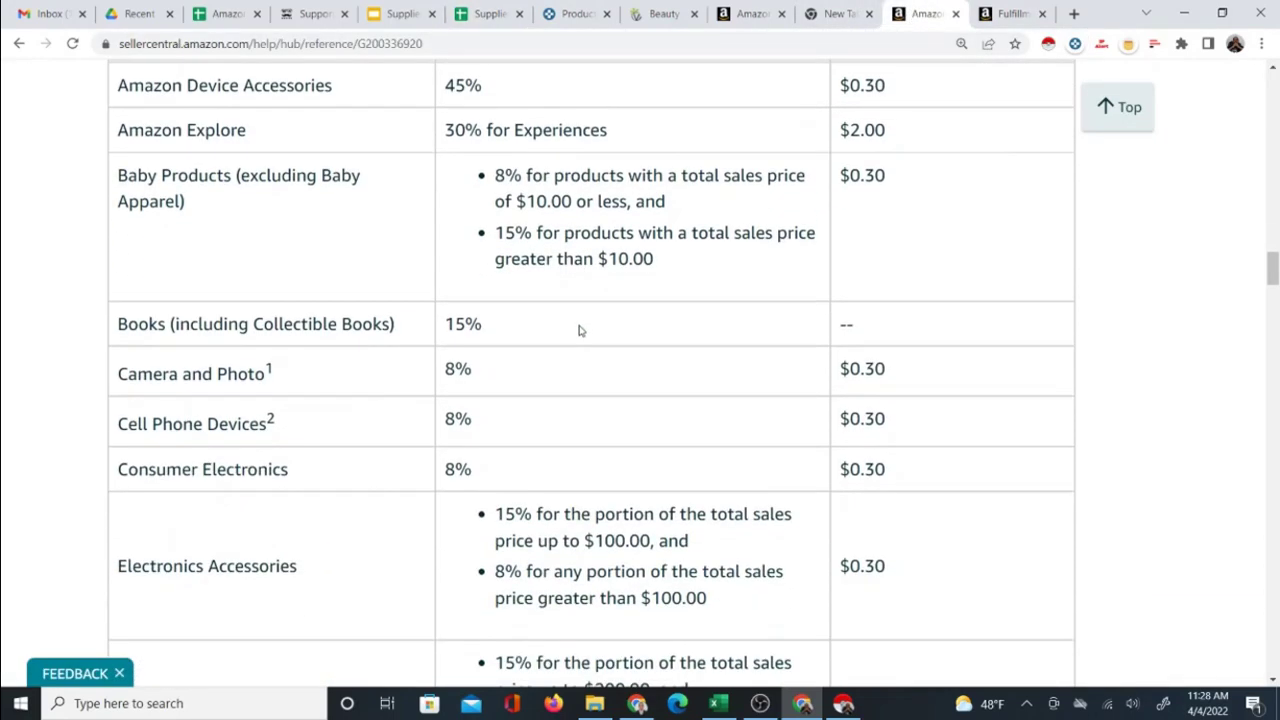
{"action": "scroll", "coordinate": [585, 320], "scroll_direction": "down", "scroll_amount": 7}
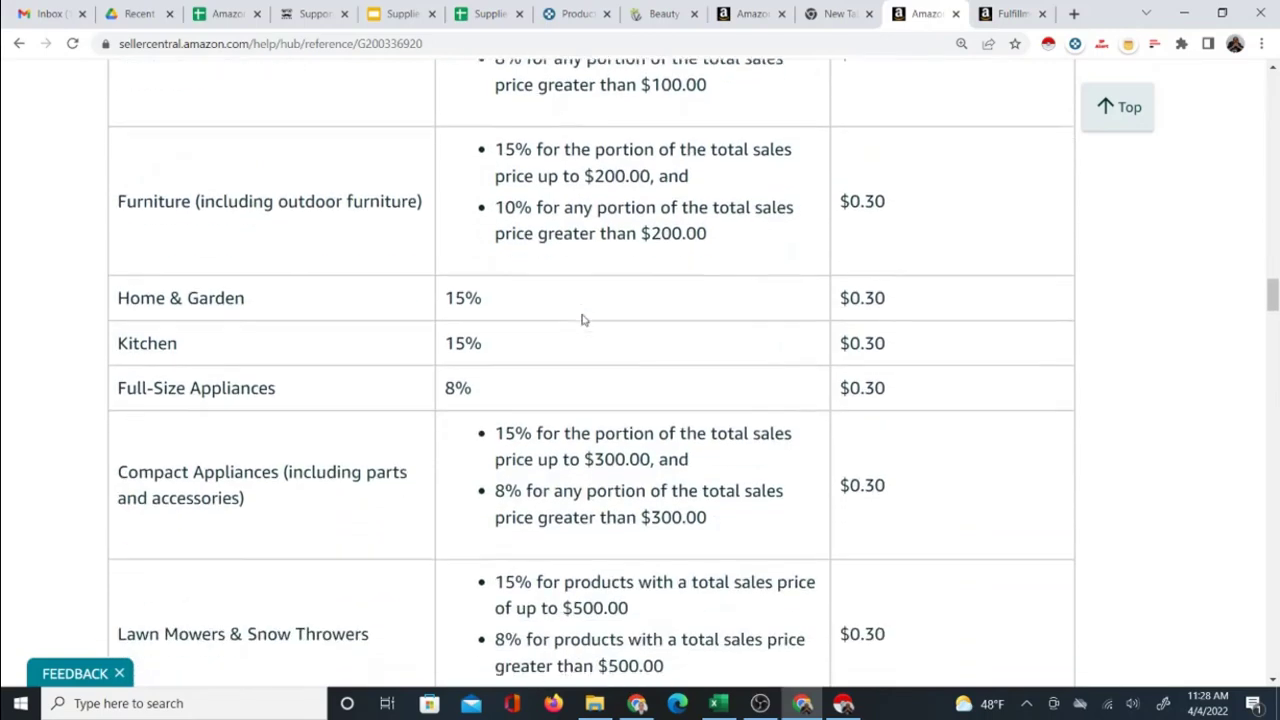
{"action": "scroll", "coordinate": [585, 320], "scroll_direction": "down", "scroll_amount": 6}
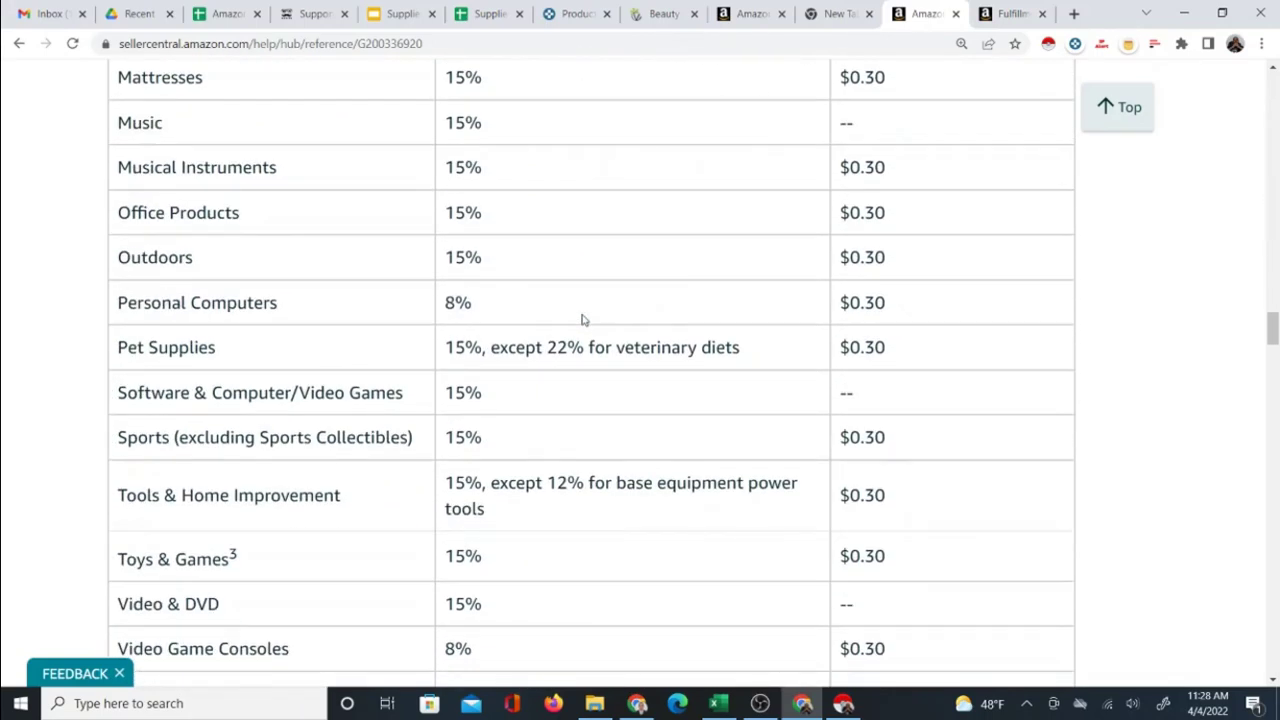
{"action": "scroll", "coordinate": [585, 318], "scroll_direction": "down", "scroll_amount": 4}
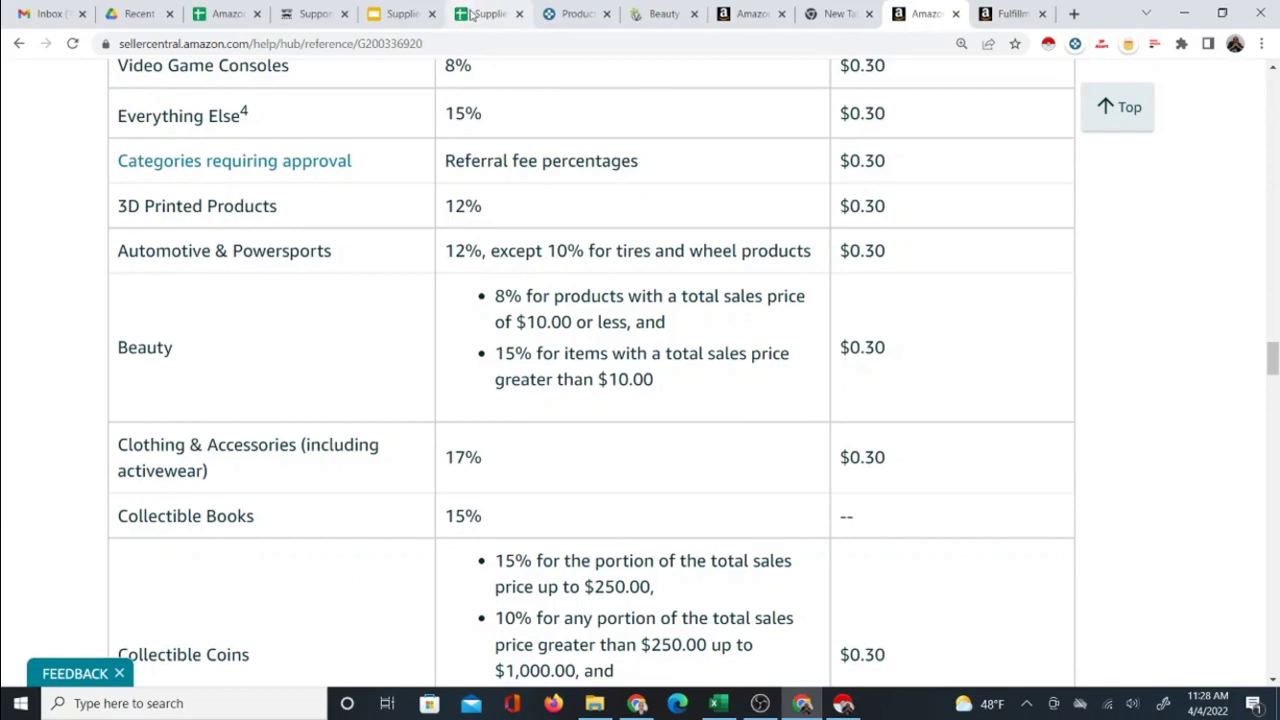
{"action": "left_click", "coordinate": [470, 14]}
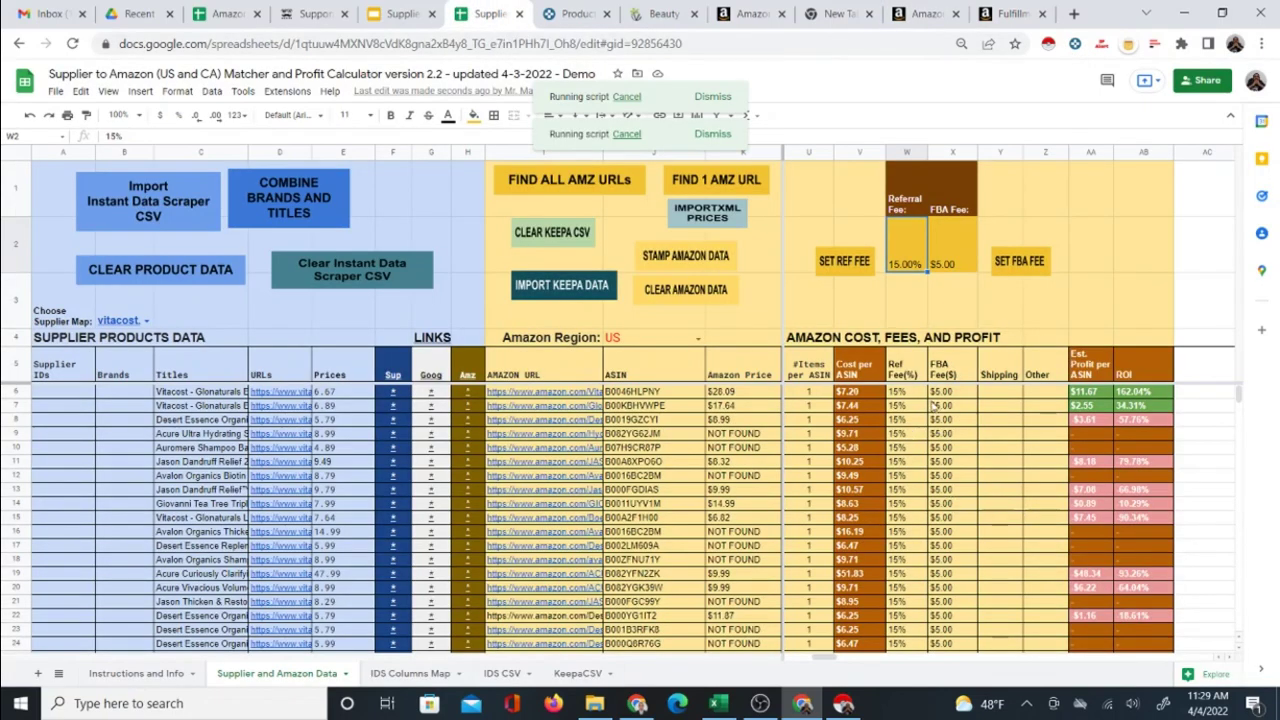
- Examine the Amazon Price, Est. Profit per ASIN and ROI columns down the product rows for profitable items
{"action": "left_click_drag", "start_coordinate": [742, 392], "coordinate": [746, 590]}
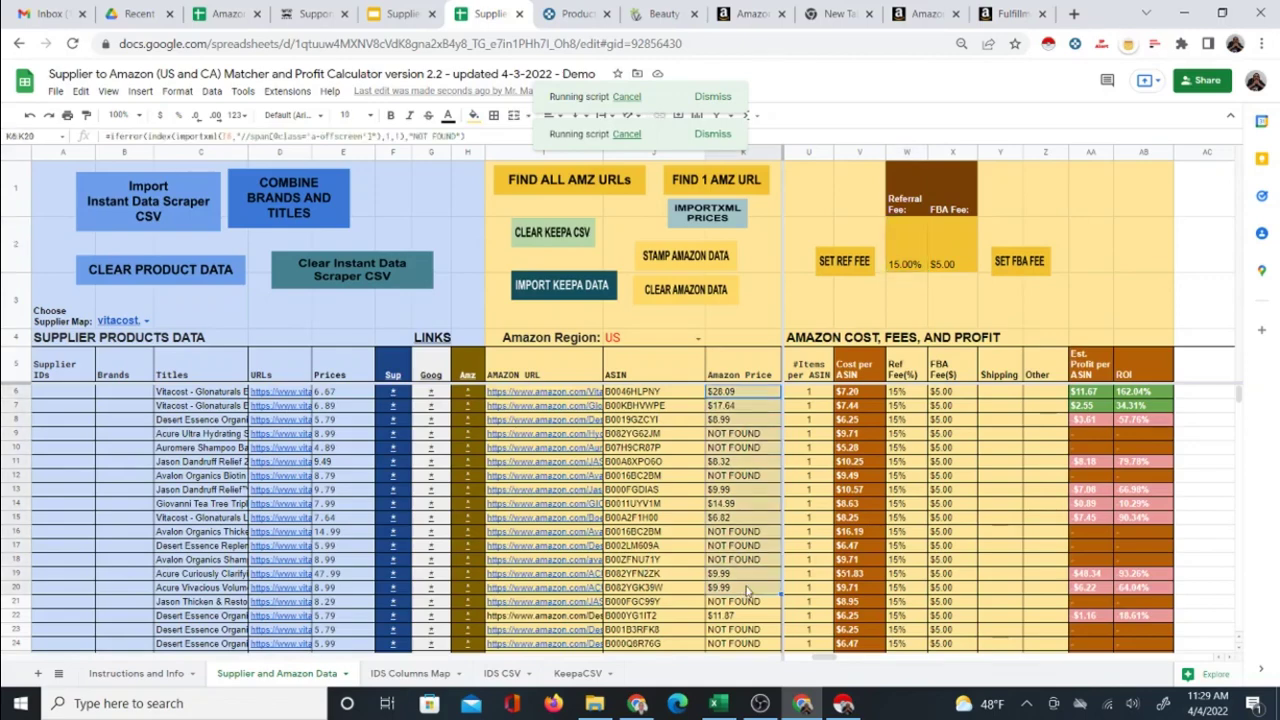
{"action": "scroll", "coordinate": [746, 590], "scroll_direction": "down", "scroll_amount": 5}
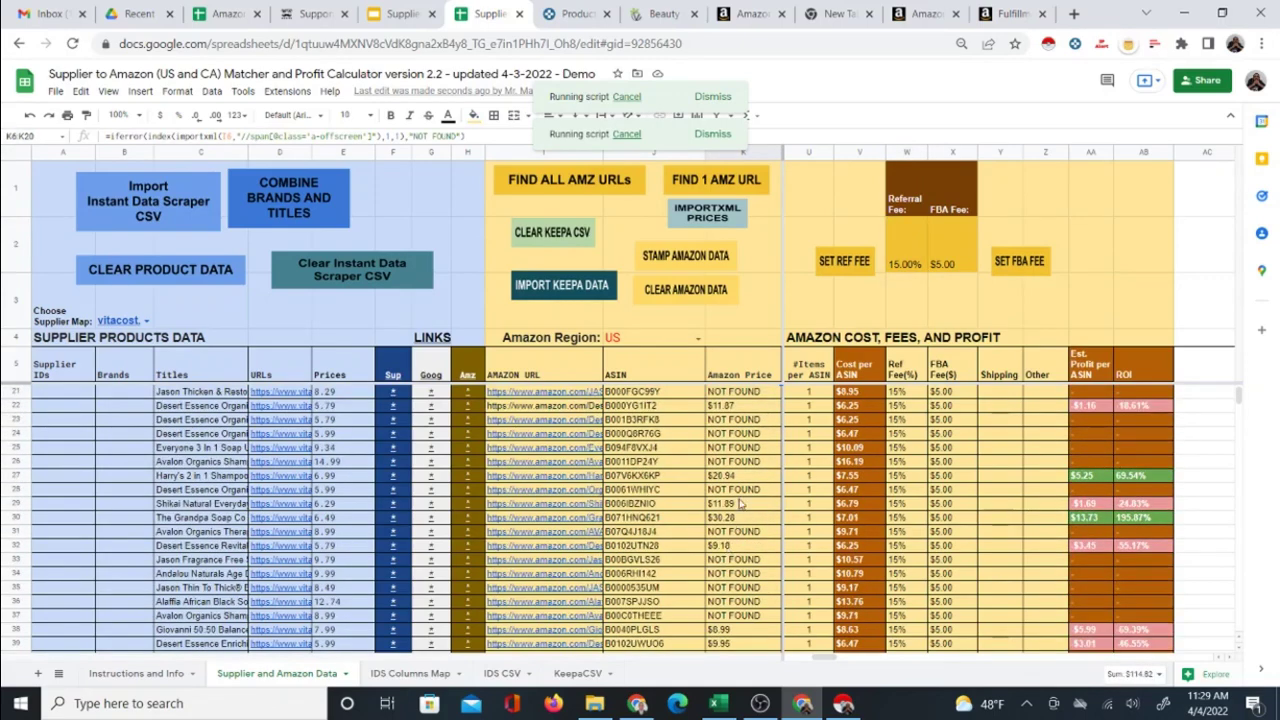
{"action": "scroll", "coordinate": [741, 505], "scroll_direction": "down", "scroll_amount": 3}
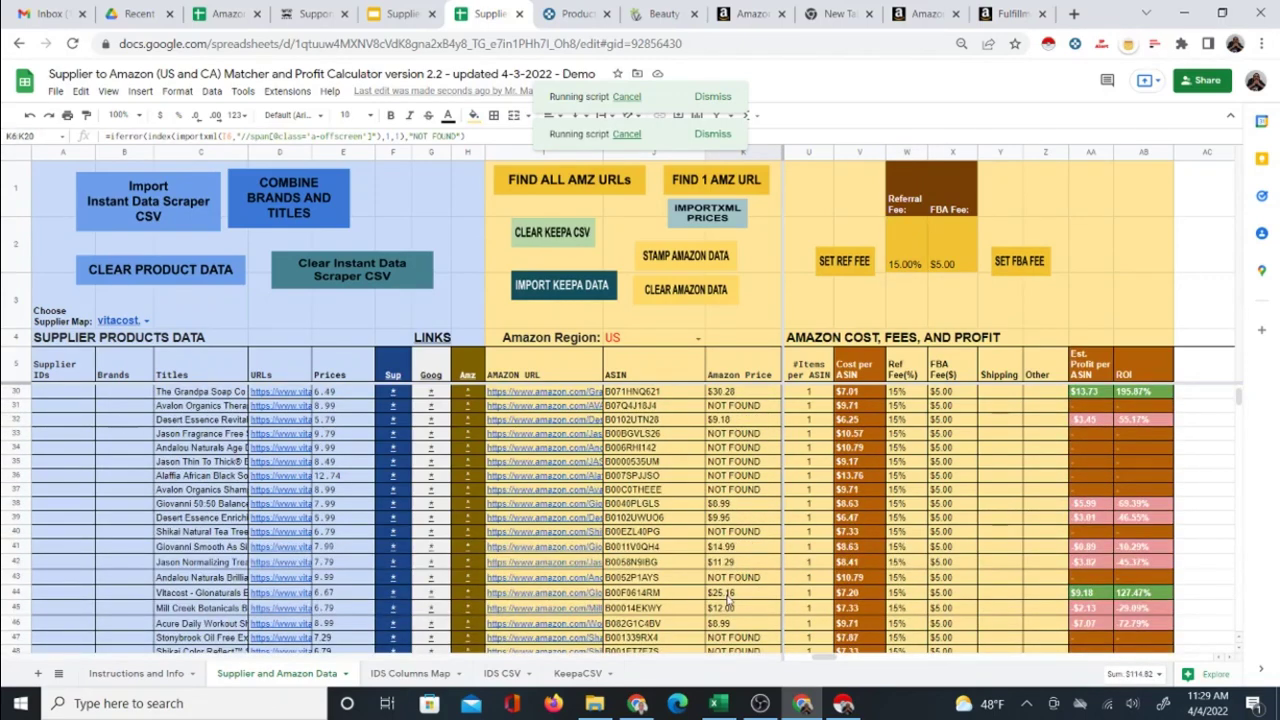
{"action": "scroll", "coordinate": [940, 462], "scroll_direction": "up", "scroll_amount": 3}
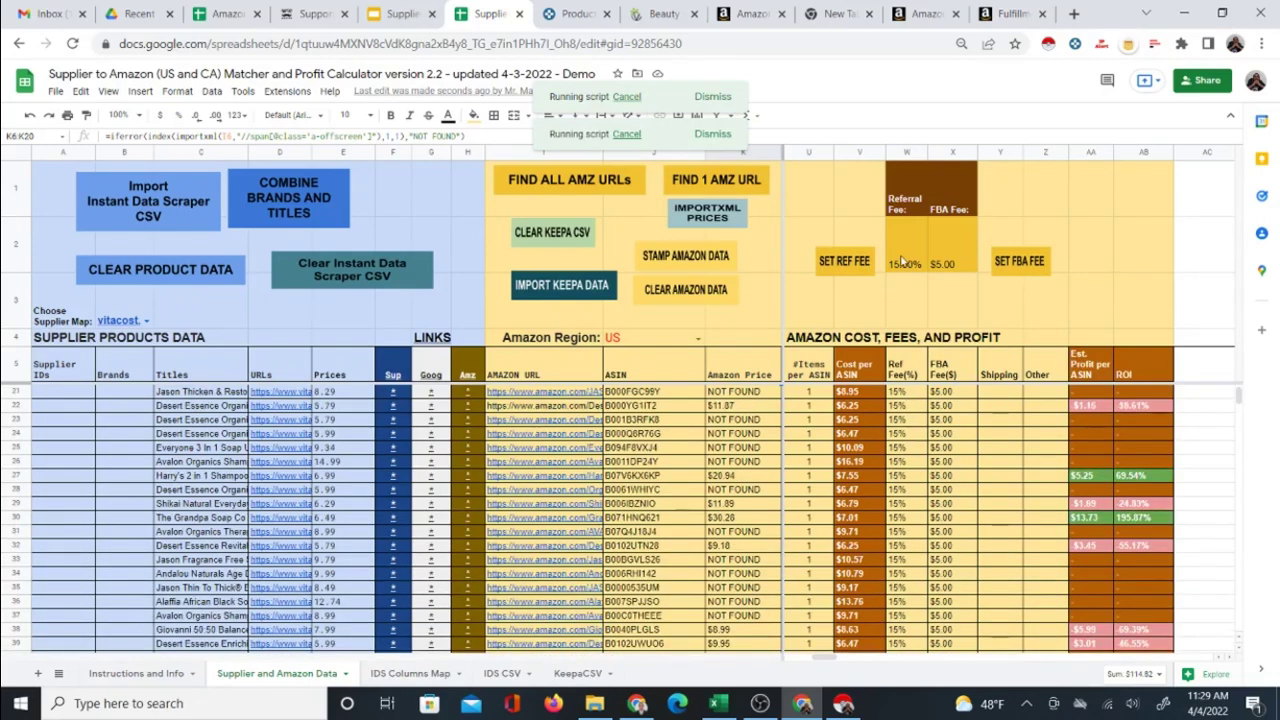
{"action": "scroll", "coordinate": [899, 528], "scroll_direction": "up", "scroll_amount": 5}
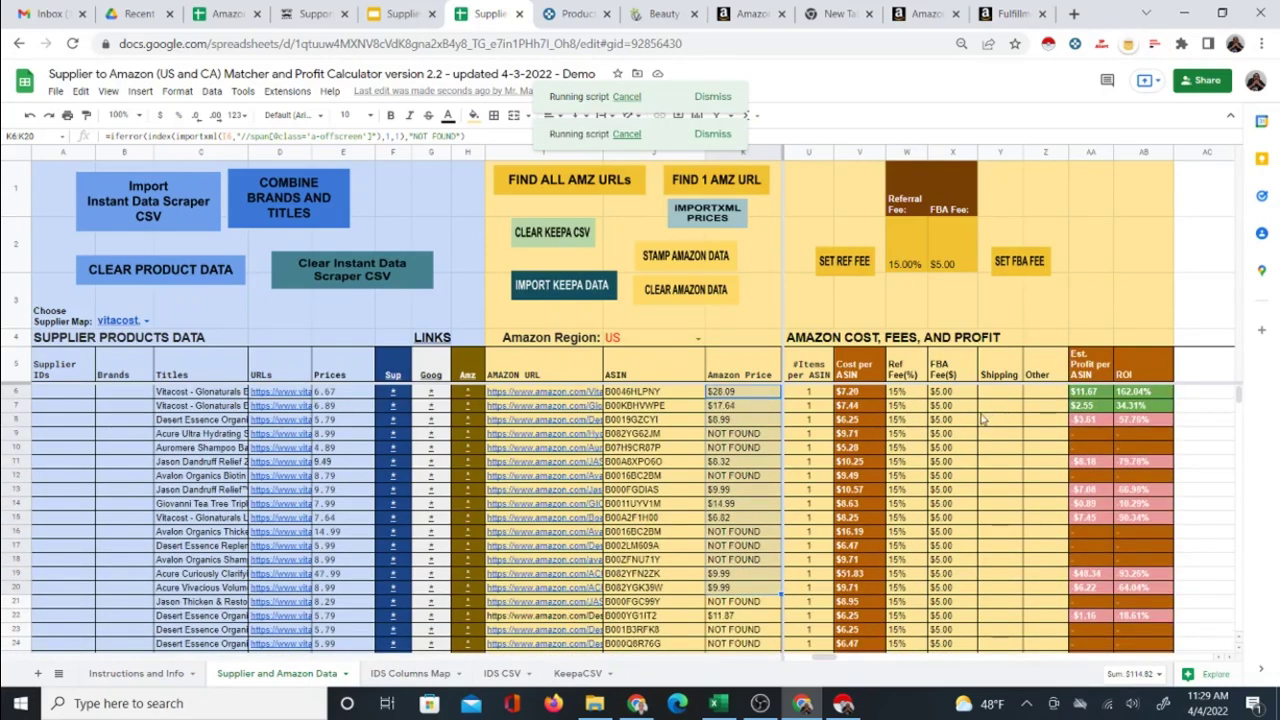
{"action": "scroll", "coordinate": [1110, 418], "scroll_direction": "down", "scroll_amount": 4}
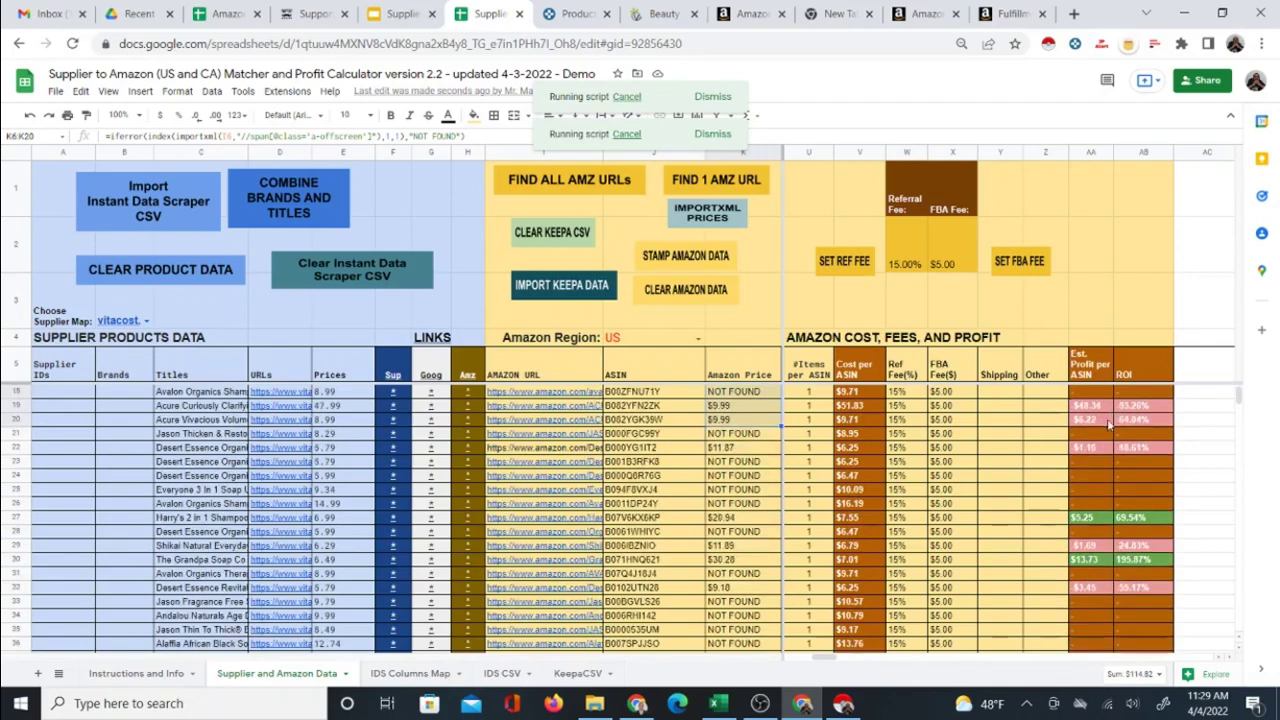
{"action": "scroll", "coordinate": [1108, 440], "scroll_direction": "down", "scroll_amount": 9}
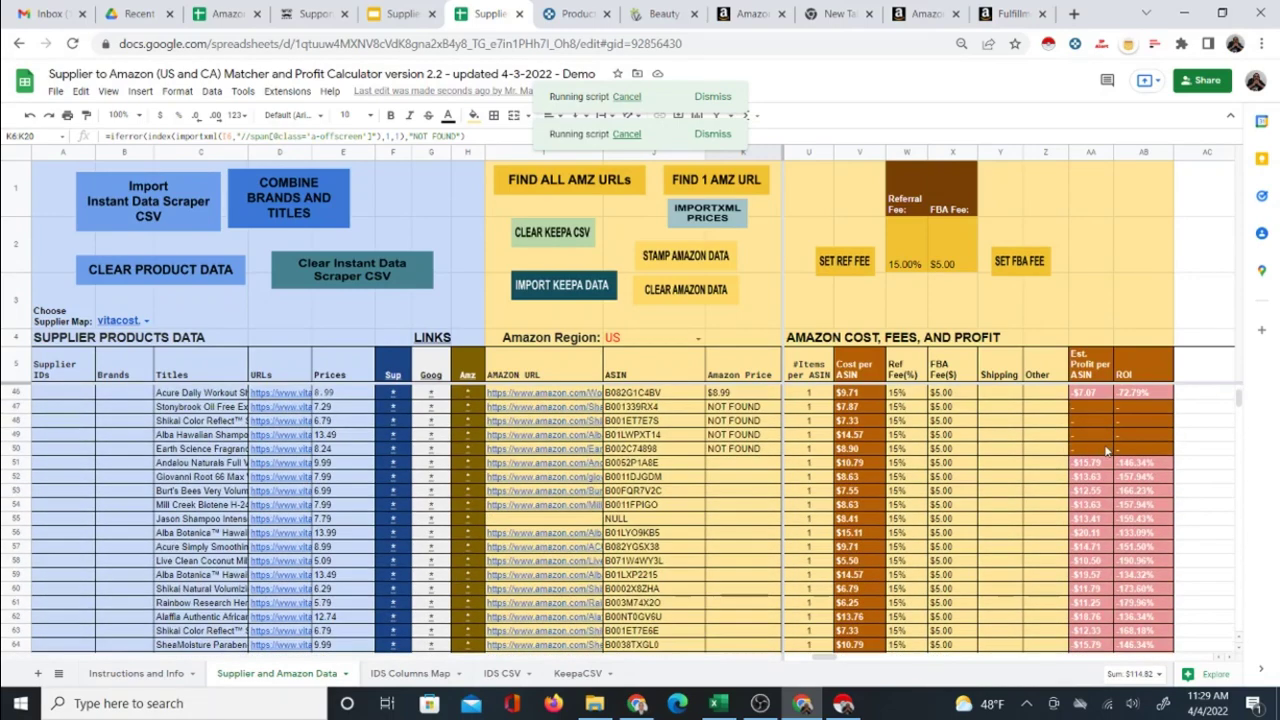
{"action": "scroll", "coordinate": [1107, 452], "scroll_direction": "down", "scroll_amount": 1}
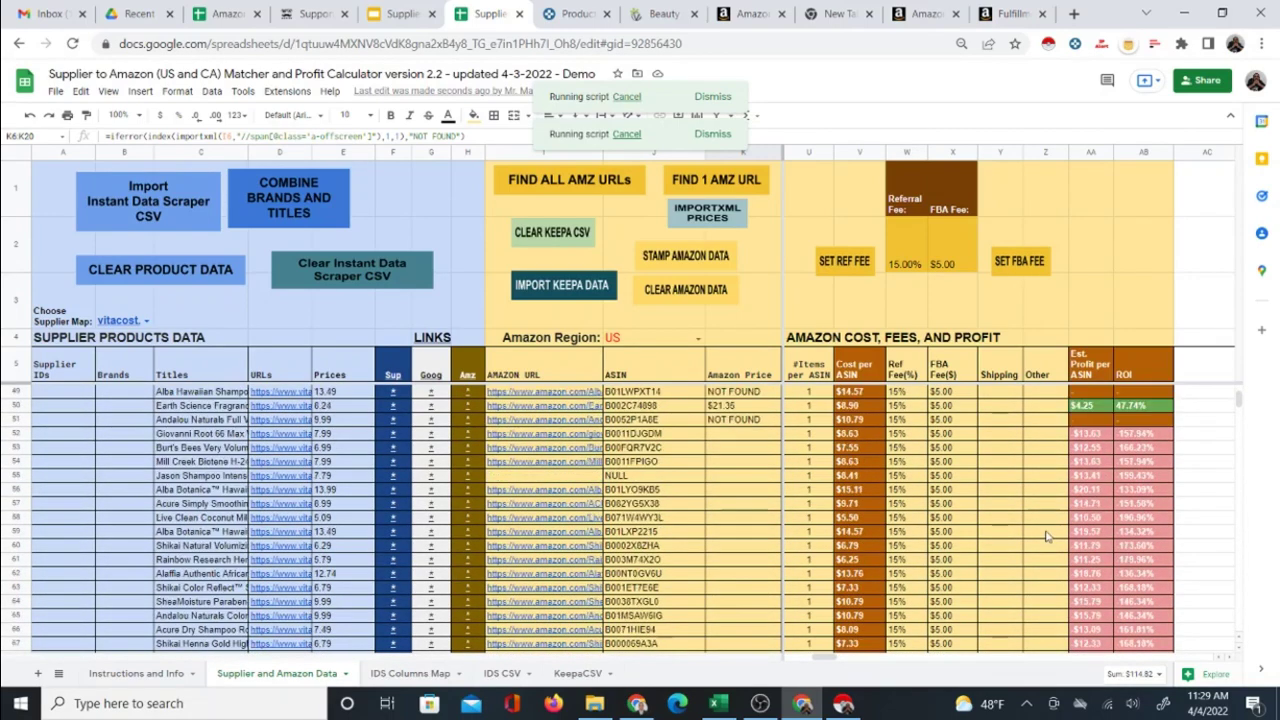
{"action": "scroll", "coordinate": [1080, 510], "scroll_direction": "up", "scroll_amount": 6}
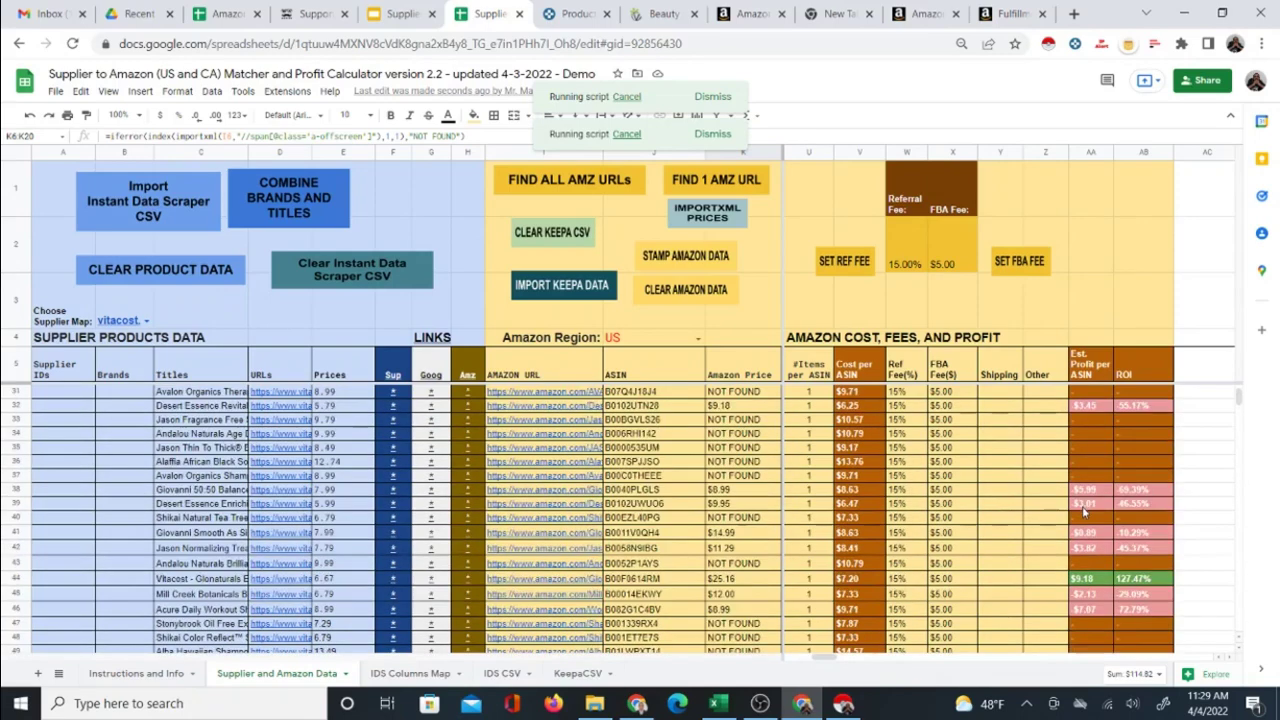
{"action": "scroll", "coordinate": [1083, 510], "scroll_direction": "up", "scroll_amount": 8}
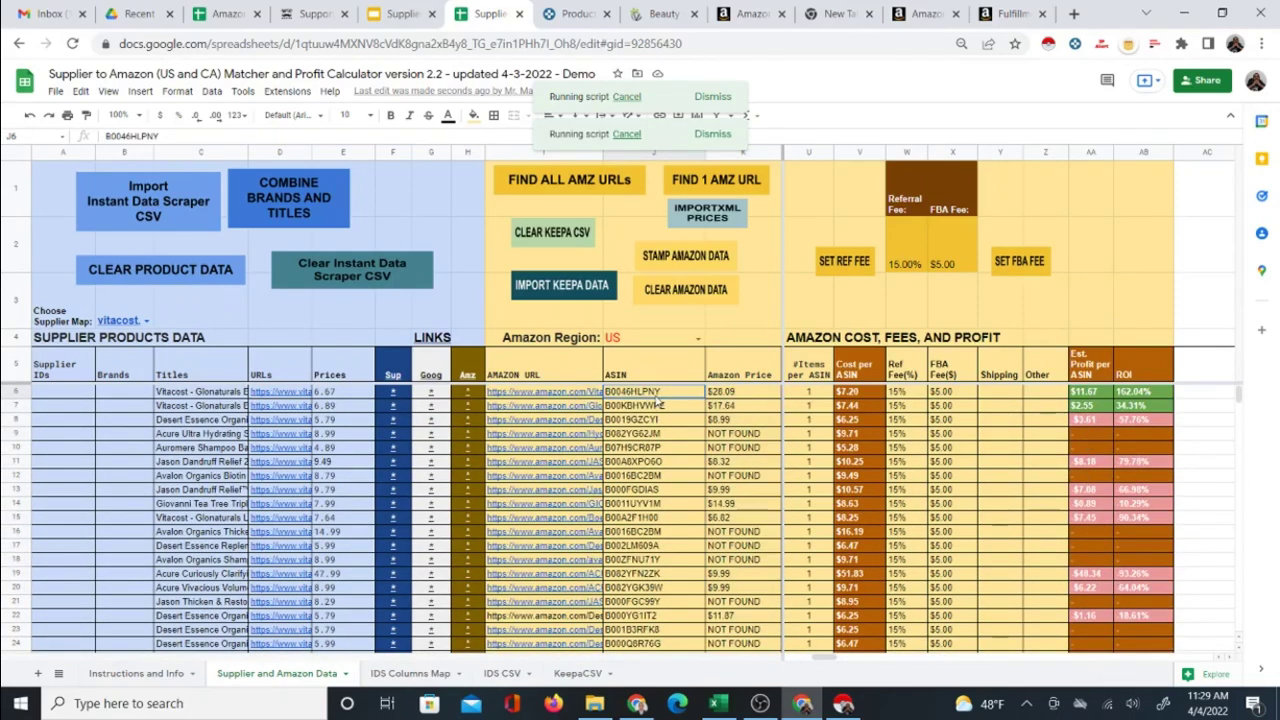
- Look at the ASINs and the supplier and Amazon link previews of the Vitacost Glonaturals products in rows 6 and 7
{"action": "left_click_drag", "start_coordinate": [645, 392], "coordinate": [638, 407]}
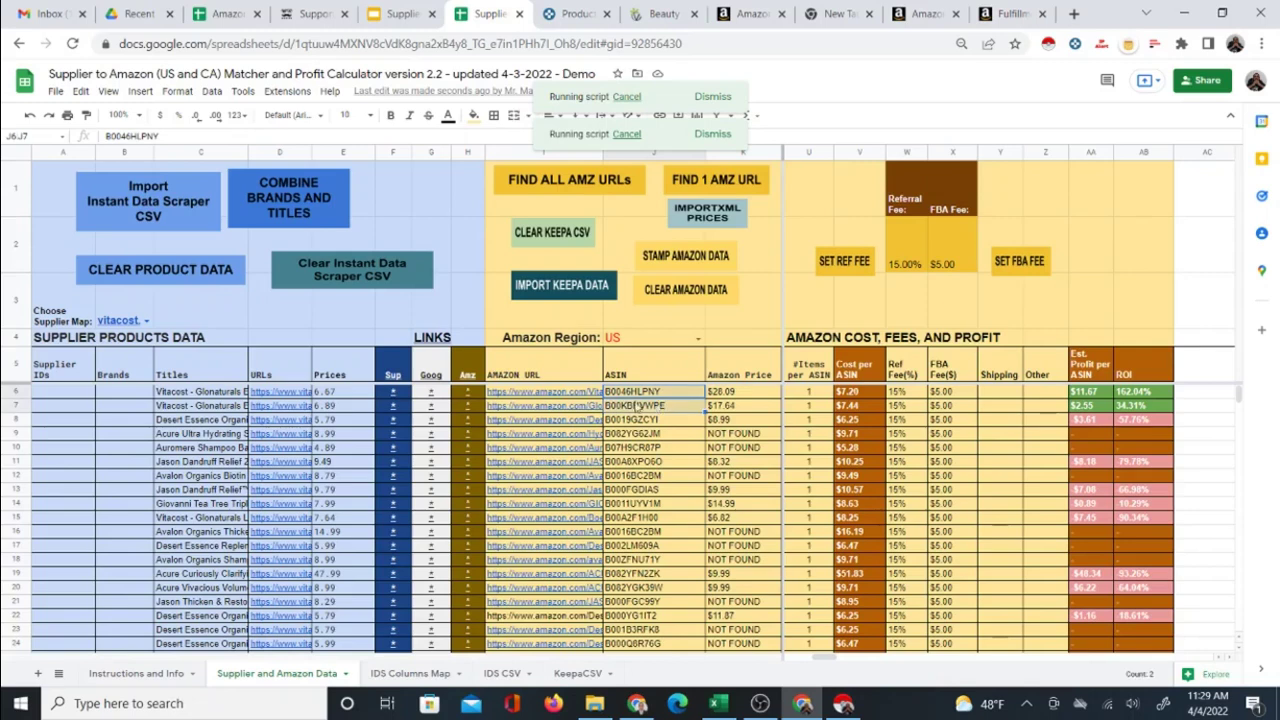
{"action": "left_click", "coordinate": [397, 392]}
{"action": "left_click", "coordinate": [387, 408]}
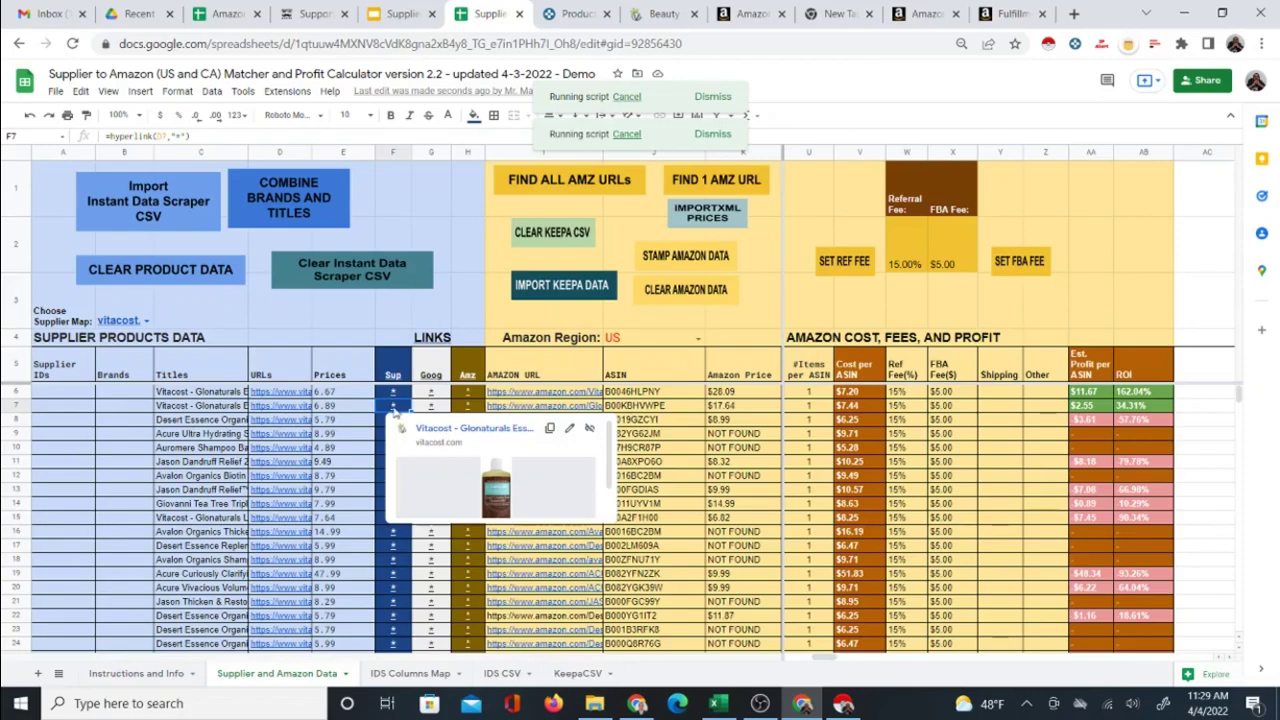
{"action": "left_click", "coordinate": [471, 410]}
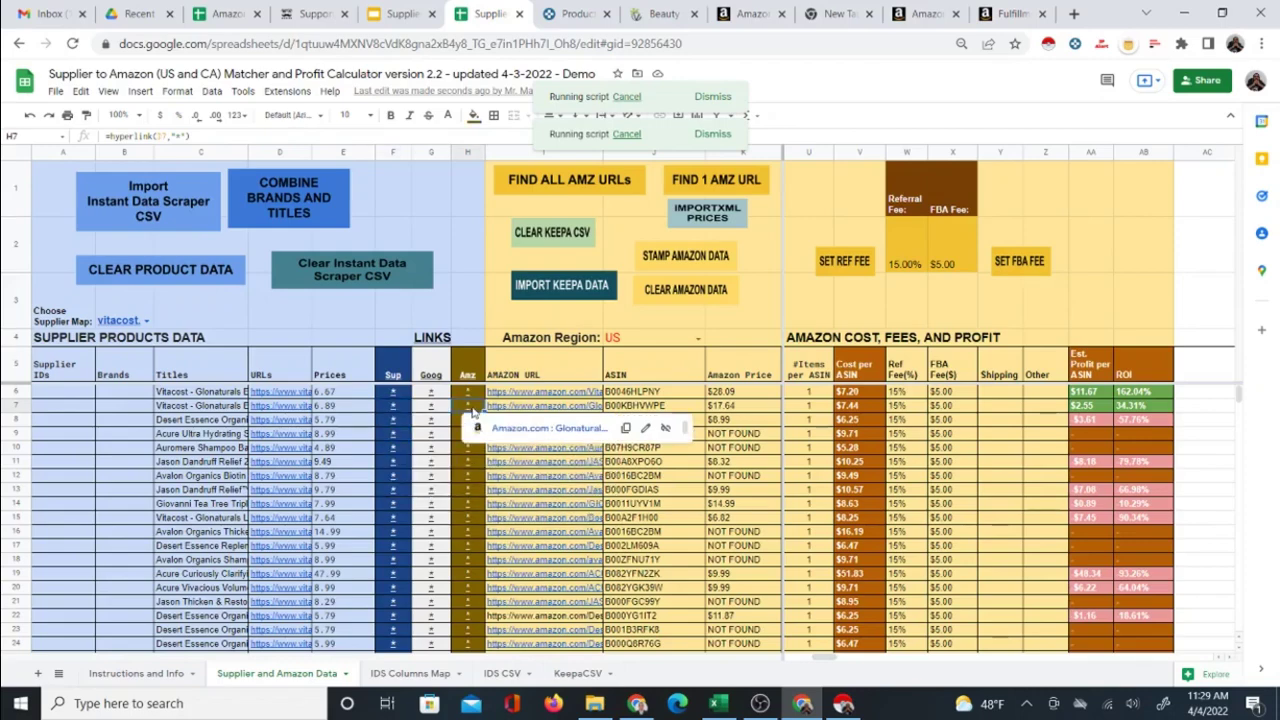
{"action": "left_click", "coordinate": [393, 406]}
- Open the Vitacost product page for row 27's Harry's 2 in 1 Shampoo from its supplier link
{"action": "scroll", "coordinate": [1122, 519], "scroll_direction": "down", "scroll_amount": 4}
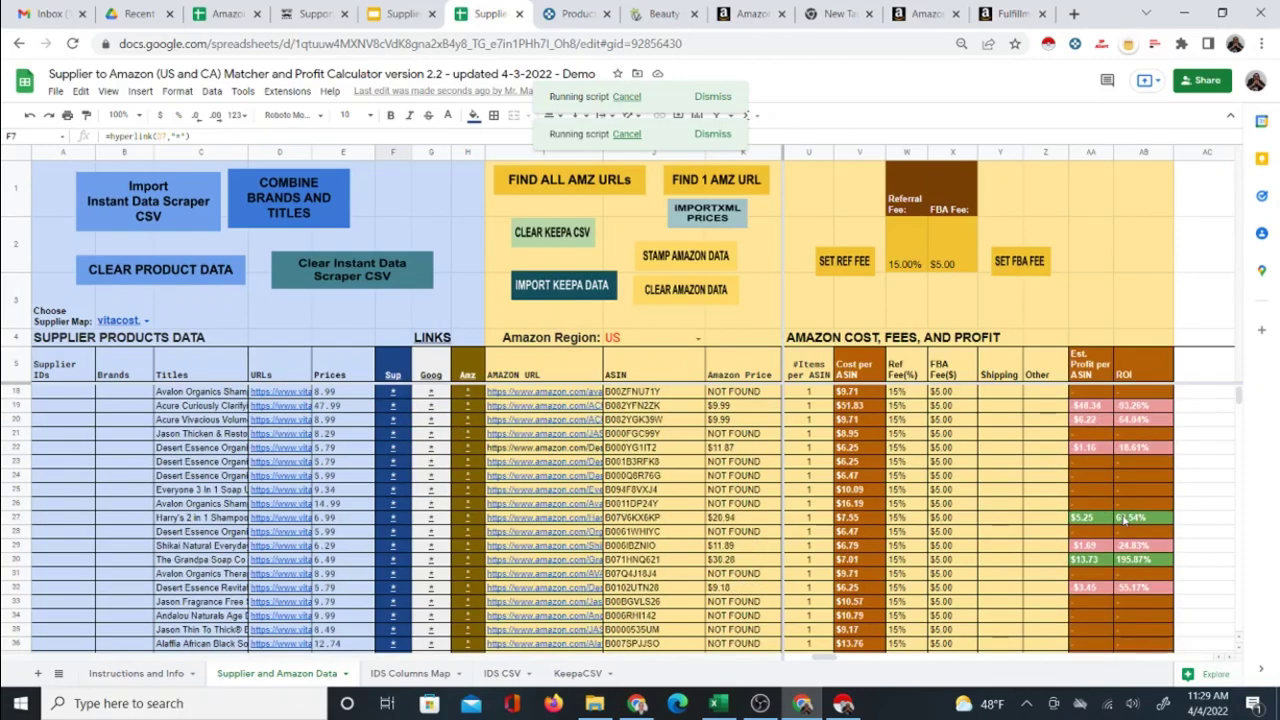
{"action": "scroll", "coordinate": [1122, 519], "scroll_direction": "down", "scroll_amount": 1}
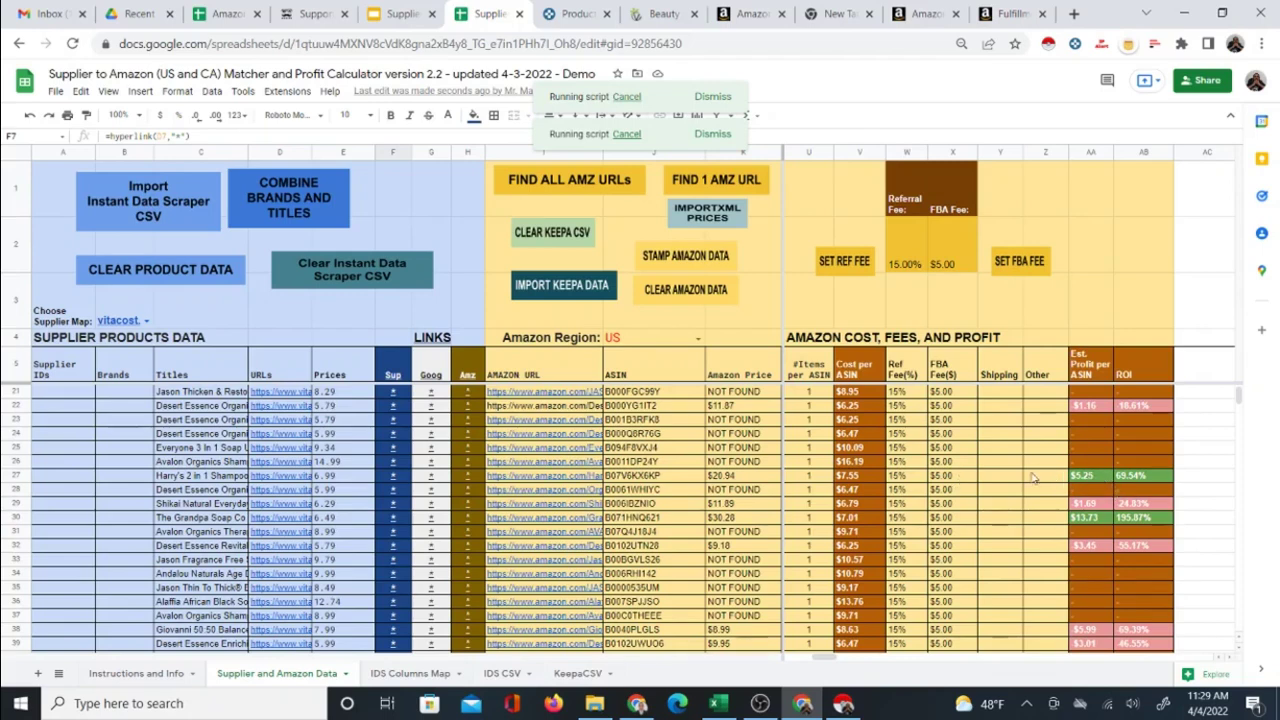
{"action": "left_click", "coordinate": [401, 478]}
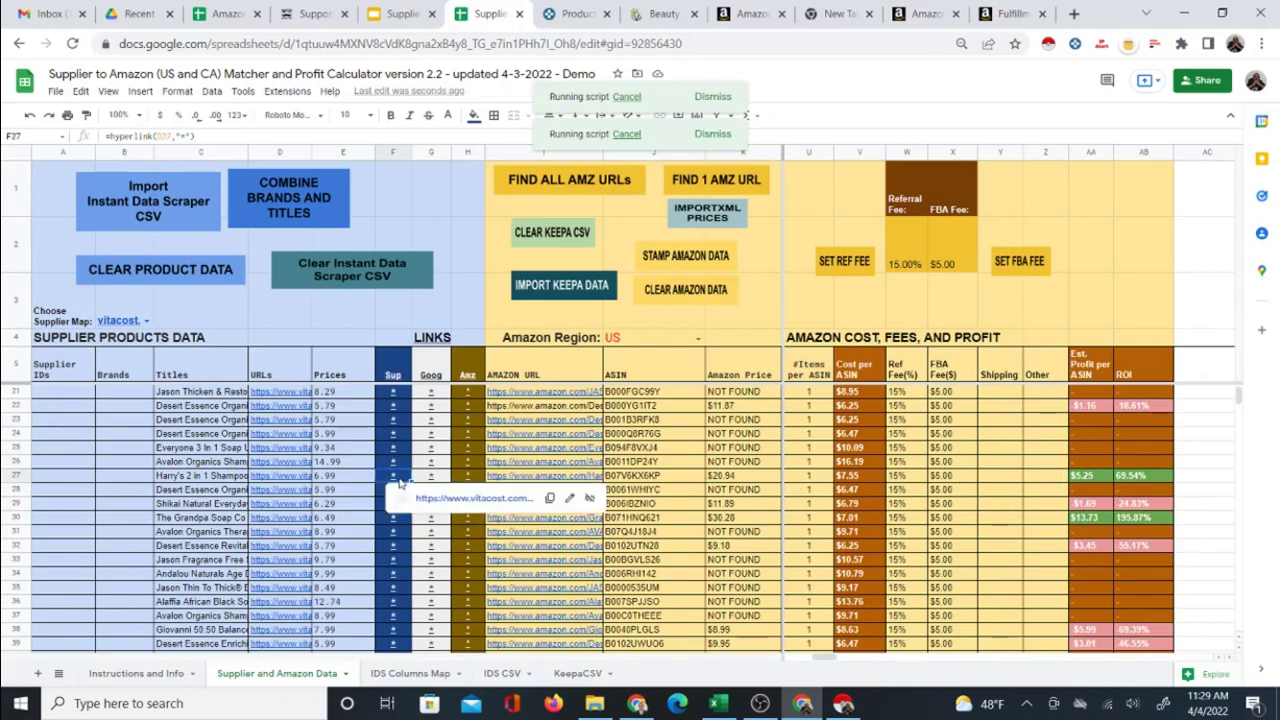
{"action": "left_click", "coordinate": [467, 476]}
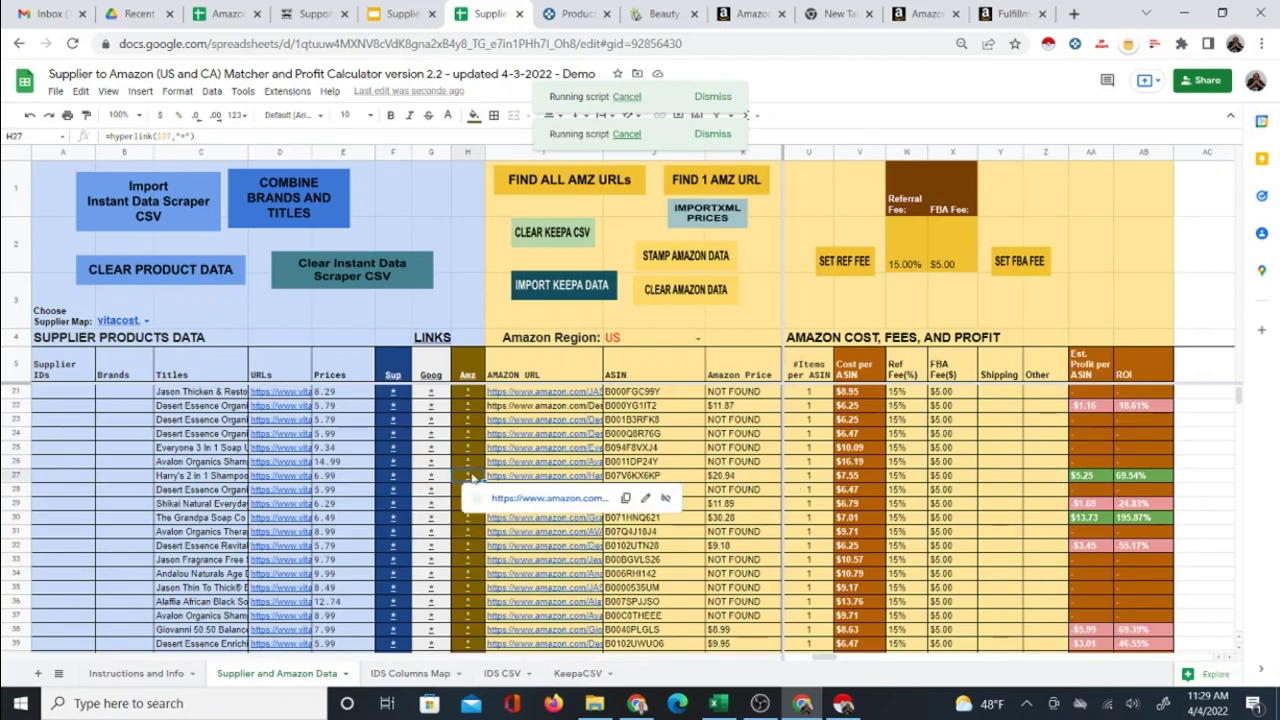
{"action": "left_click", "coordinate": [405, 478]}
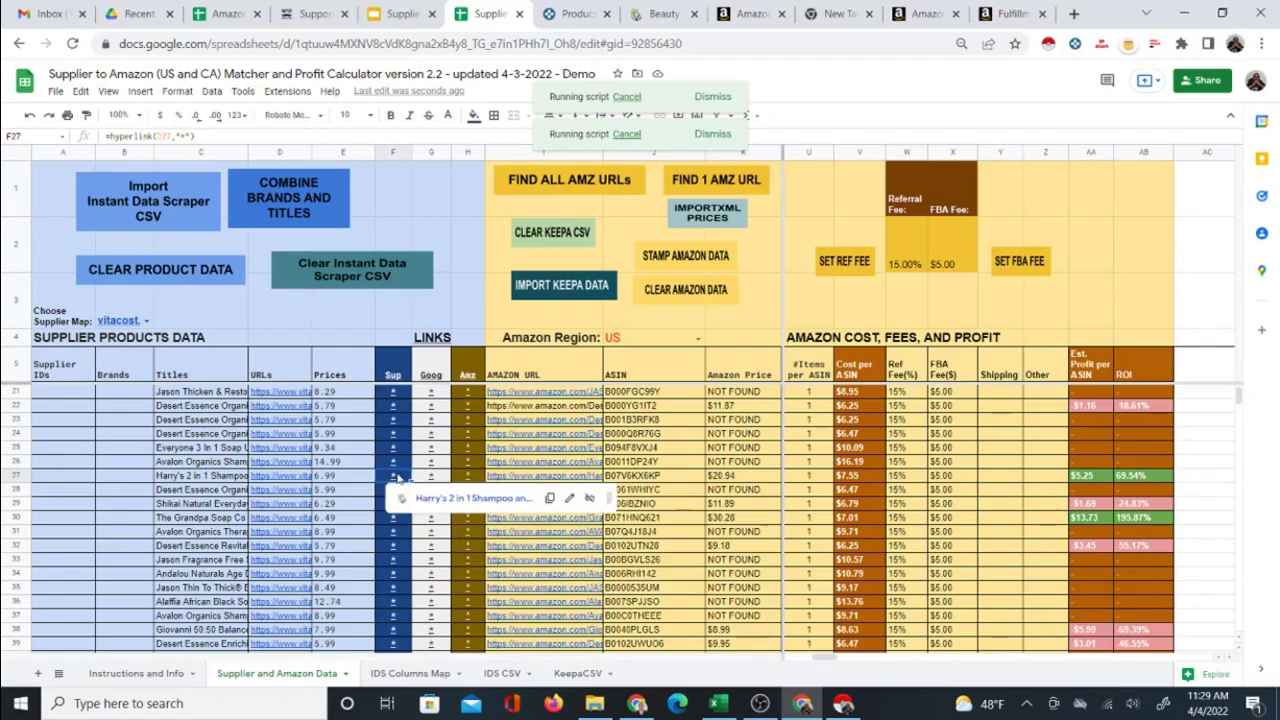
{"action": "left_click", "coordinate": [428, 503]}
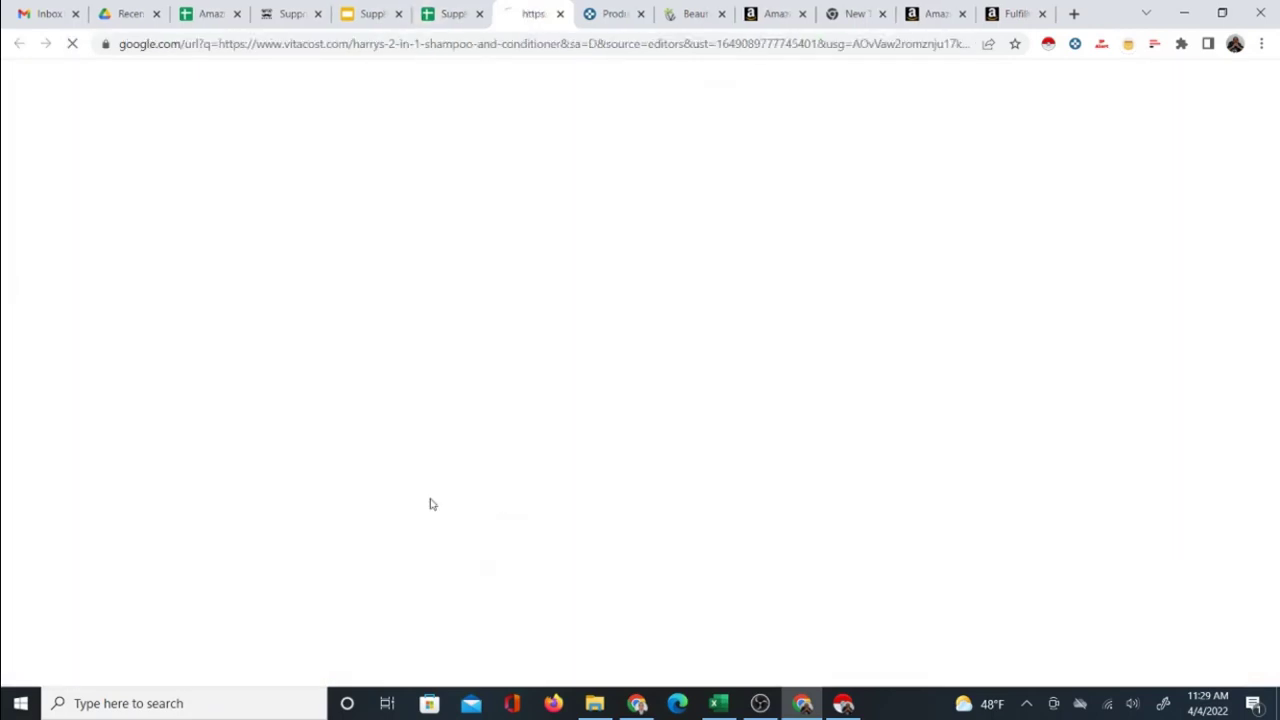
- Open row 27's Amazon listing from the matcher spreadsheet, and view the profit calculator on the product page
{"action": "left_click", "coordinate": [449, 14]}
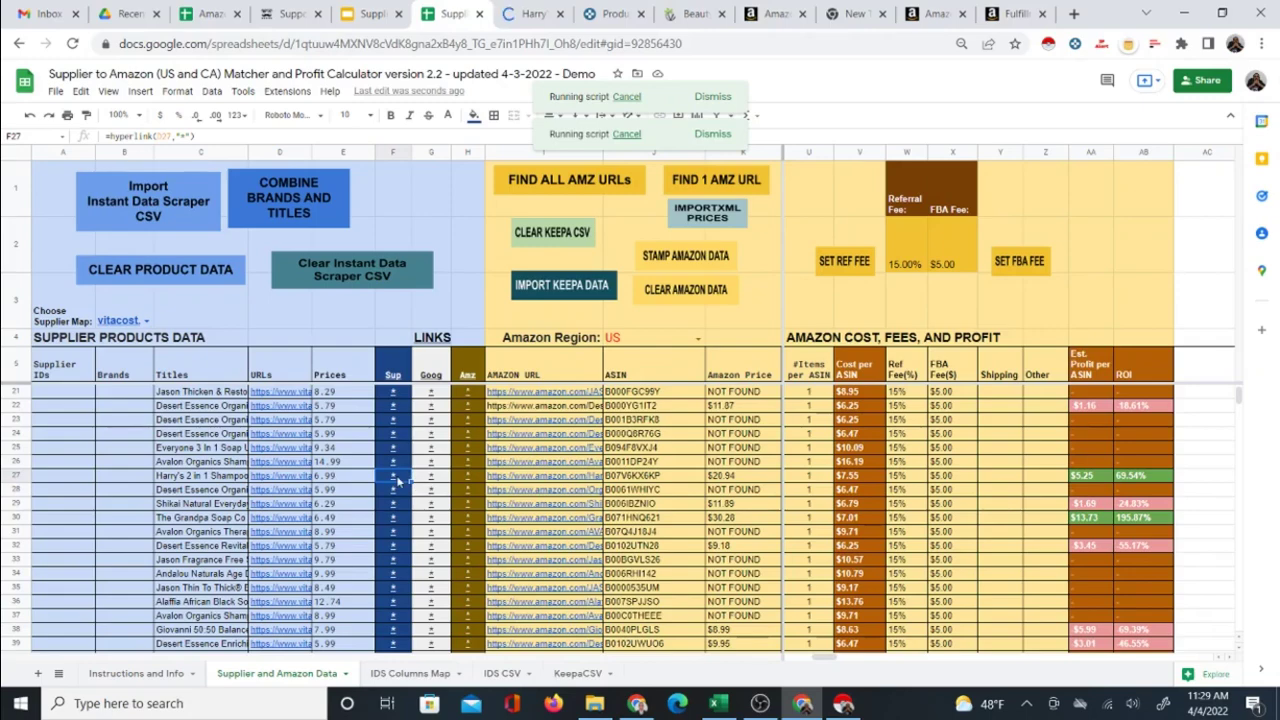
{"action": "left_click", "coordinate": [467, 477]}
{"action": "left_click", "coordinate": [504, 499]}
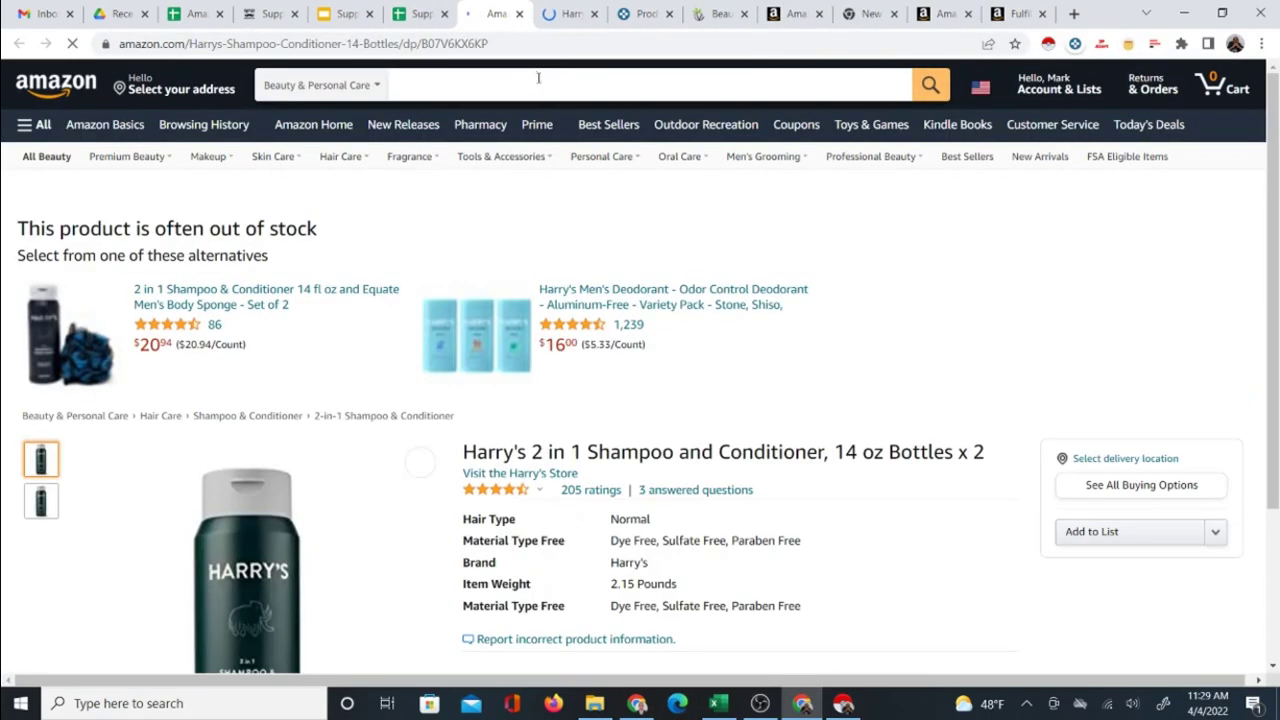
{"action": "scroll", "coordinate": [786, 257], "scroll_direction": "down", "scroll_amount": 1}
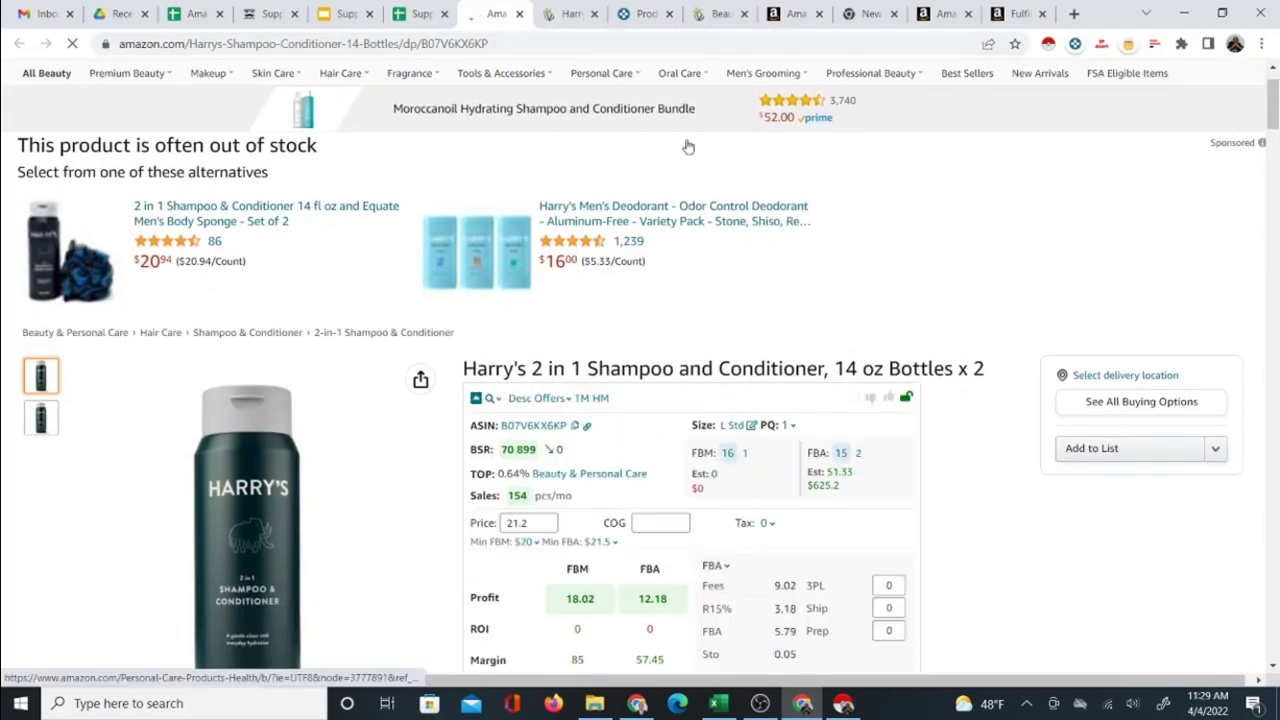
{"action": "scroll", "coordinate": [608, 392], "scroll_direction": "down", "scroll_amount": 2}
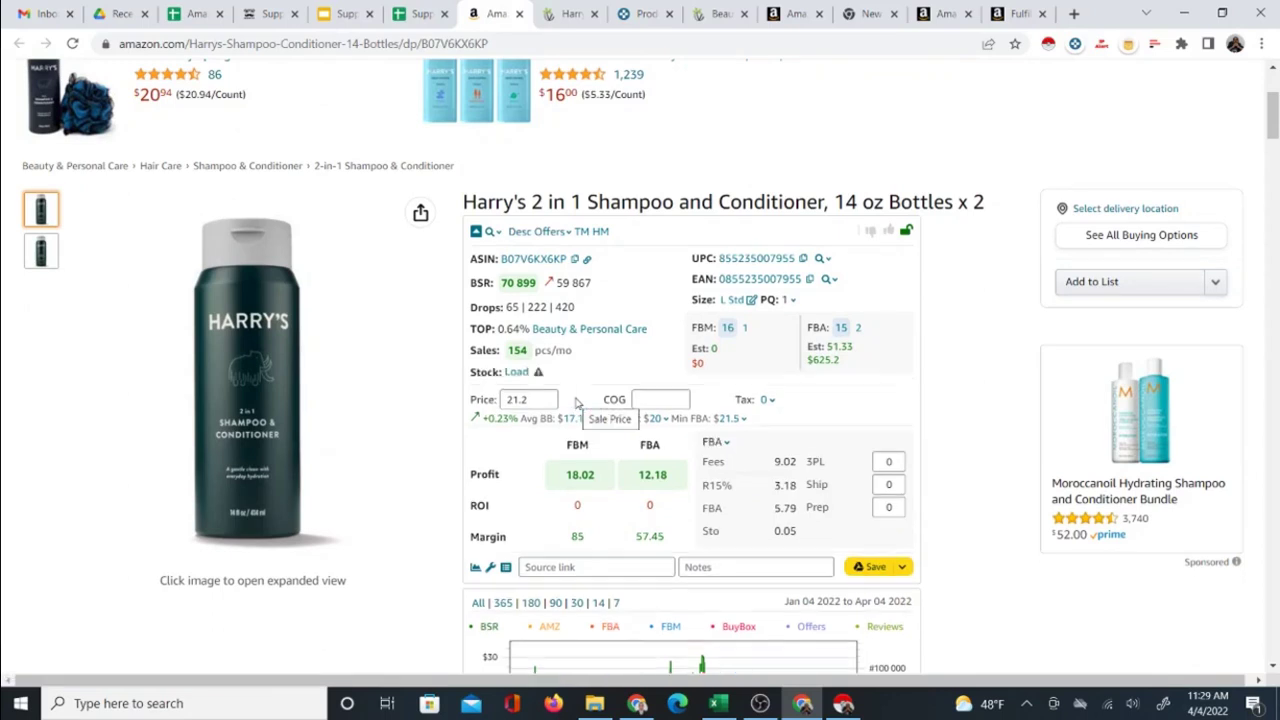
- Compare the Harry's shampoo on its Vitacost and Amazon pages, and set the cost of goods to 6.99 in the Amazon listing's profit calculator
{"action": "left_click", "coordinate": [562, 13]}
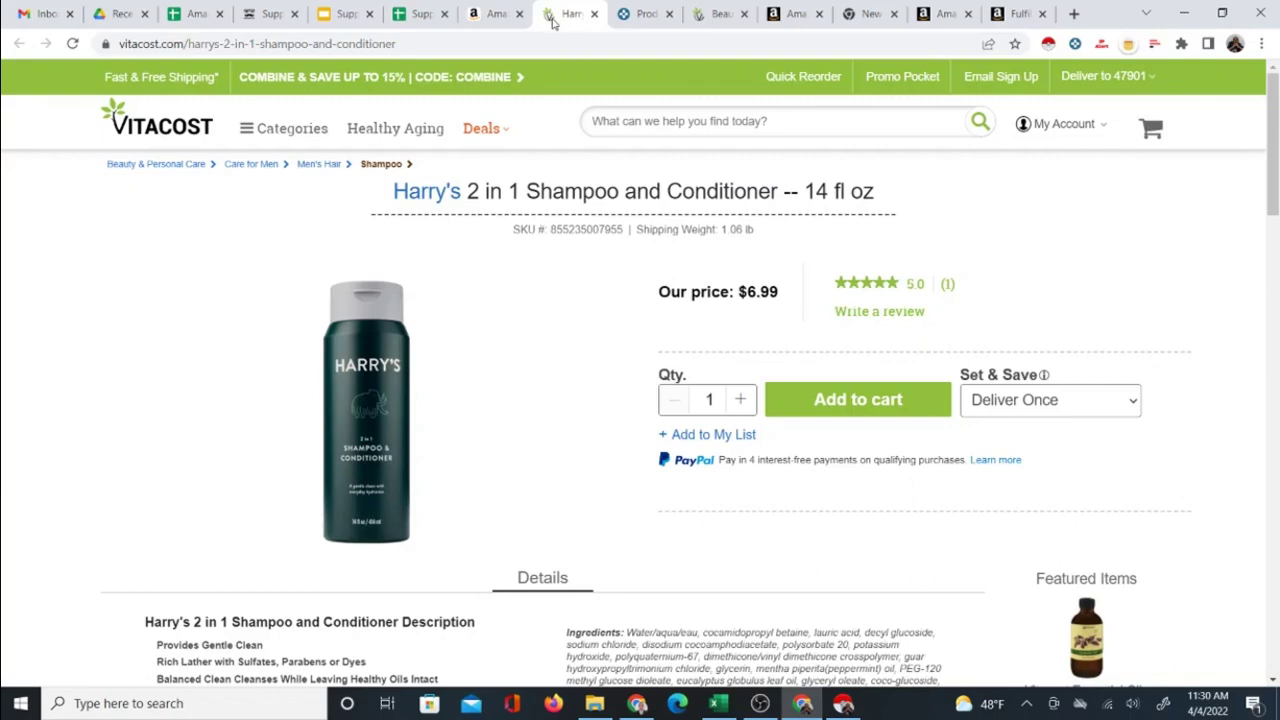
{"action": "left_click", "coordinate": [500, 18]}
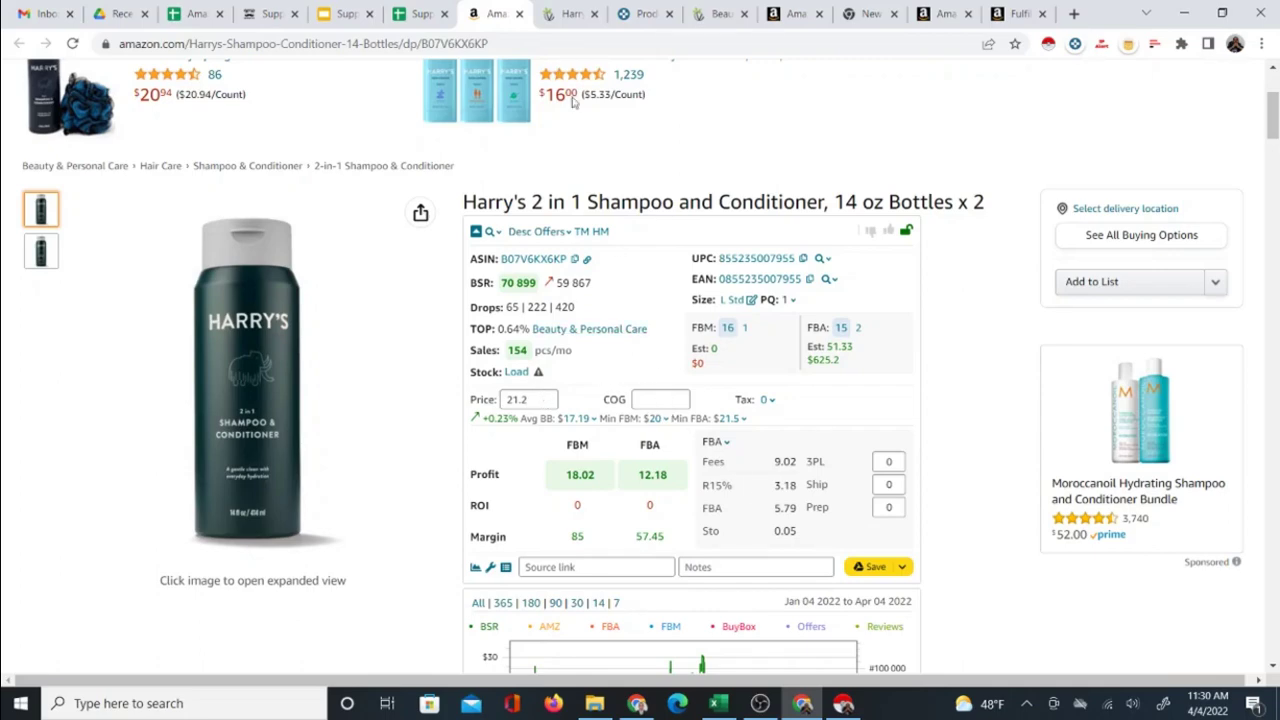
{"action": "left_click", "coordinate": [568, 14]}
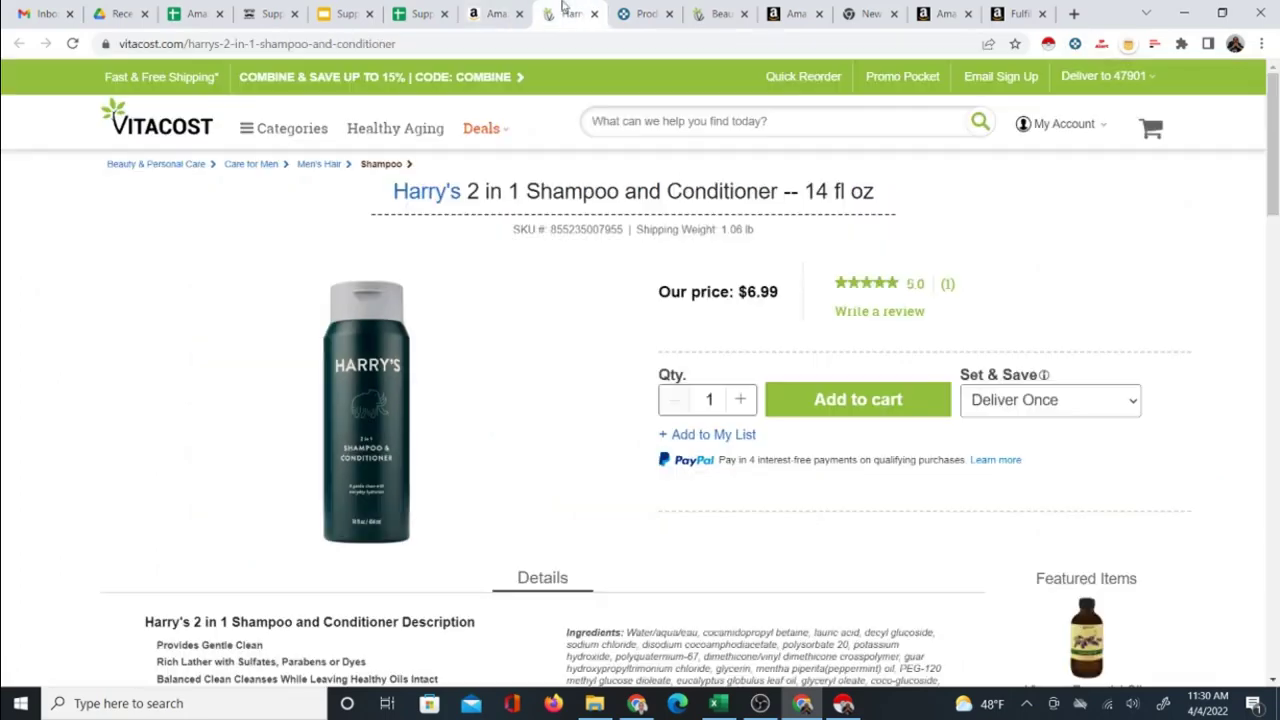
{"action": "left_click", "coordinate": [495, 12]}
{"action": "left_click", "coordinate": [684, 399]}
{"action": "type", "text": "6.99"}
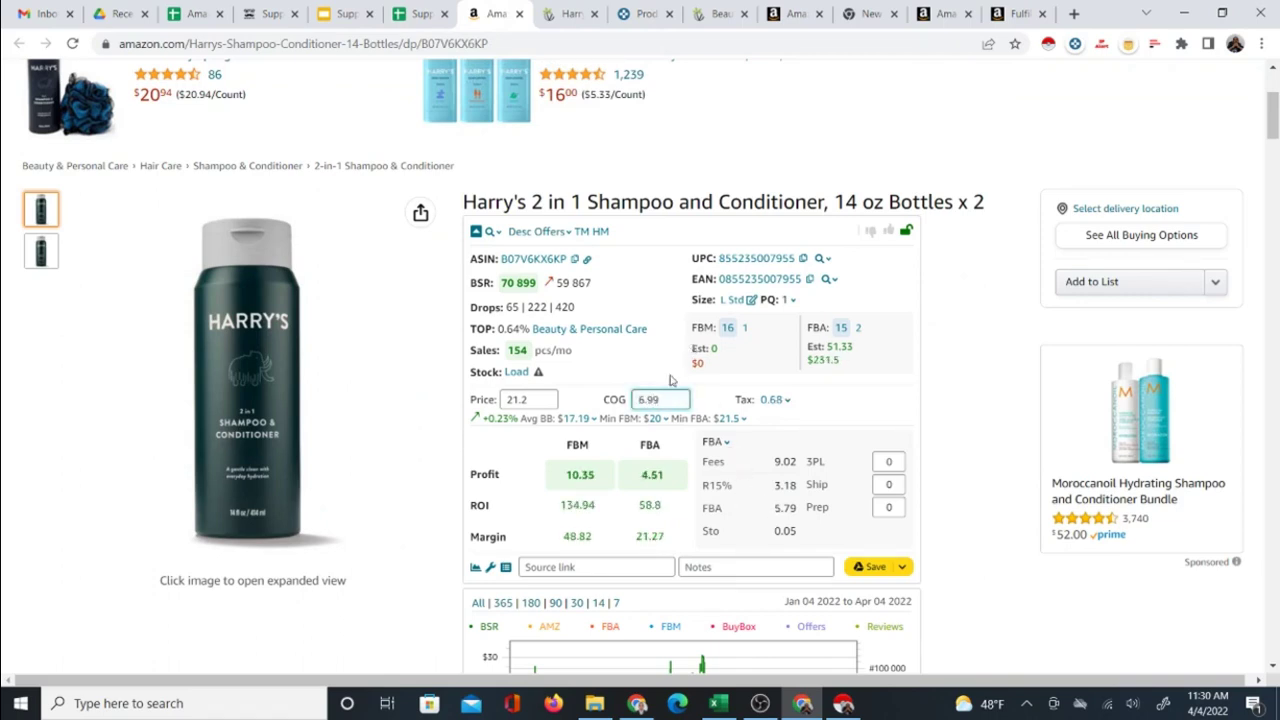
{"action": "left_click", "coordinate": [655, 373]}
- Check the FBA fee and the estimated monthly sales for the Harry's shampoo listing
{"action": "left_click_drag", "start_coordinate": [771, 510], "coordinate": [801, 514]}
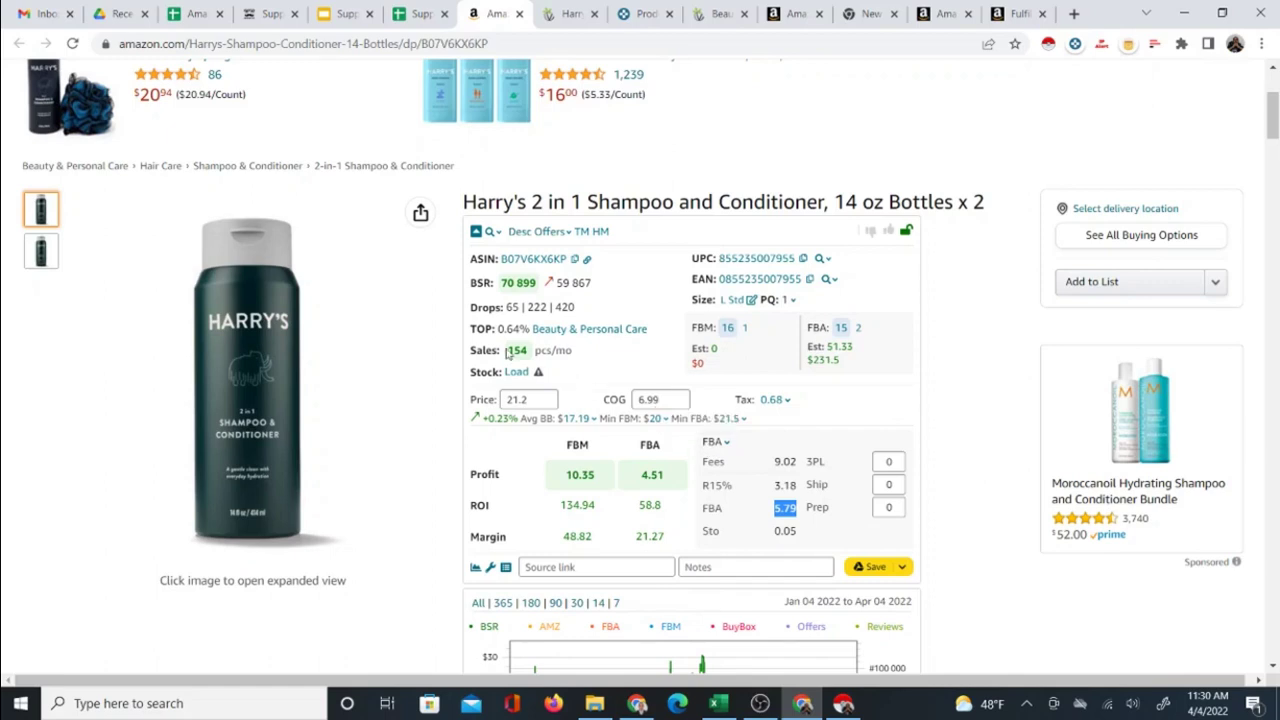
{"action": "mouse_move", "coordinate": [526, 348]}
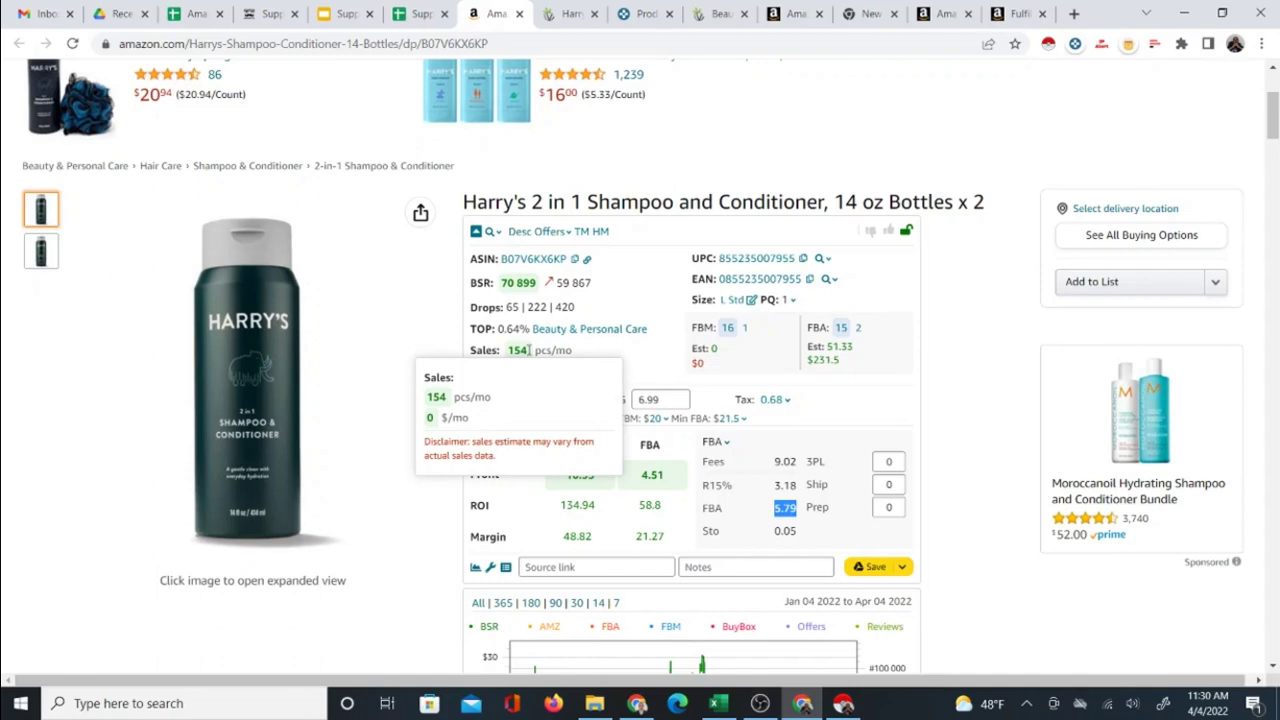
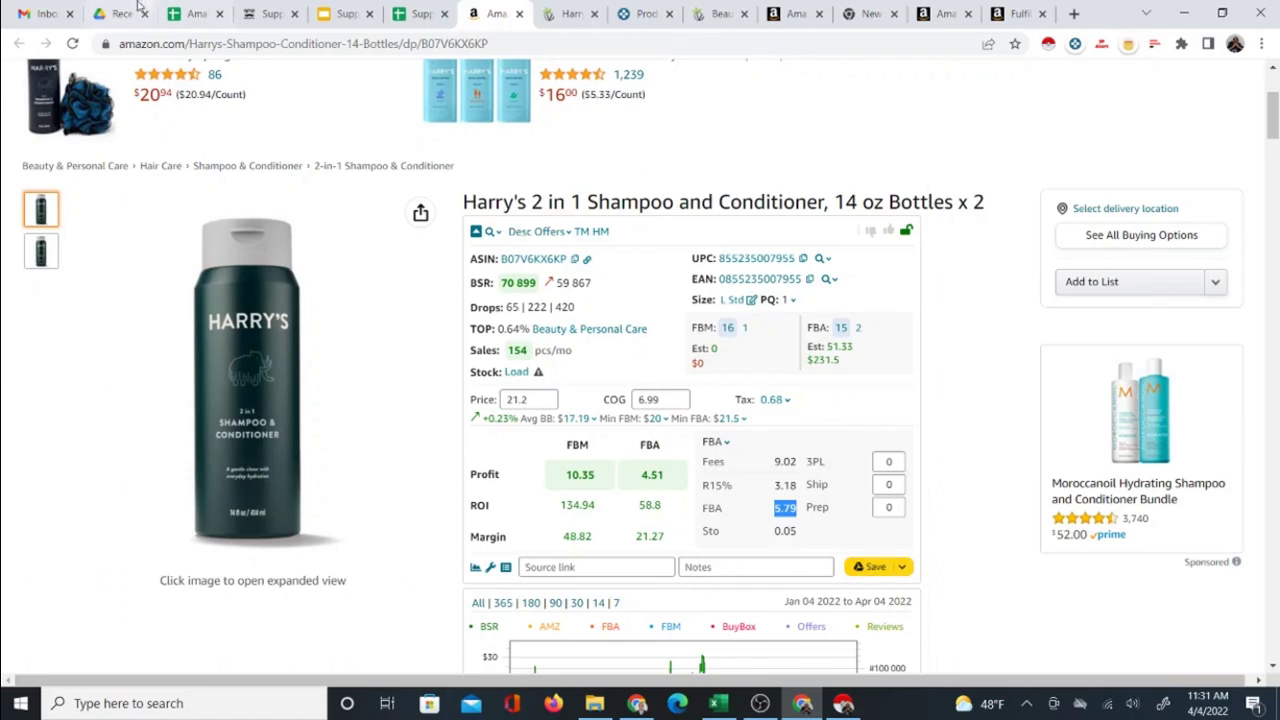
- Move the Amazon Research Template spreadsheet's tab beside the Amazon listing, and open its Products sheet at the first empty row
{"action": "left_click", "coordinate": [194, 14]}
{"action": "left_click_drag", "start_coordinate": [188, 16], "coordinate": [415, 16]}
{"action": "left_click", "coordinate": [473, 18]}
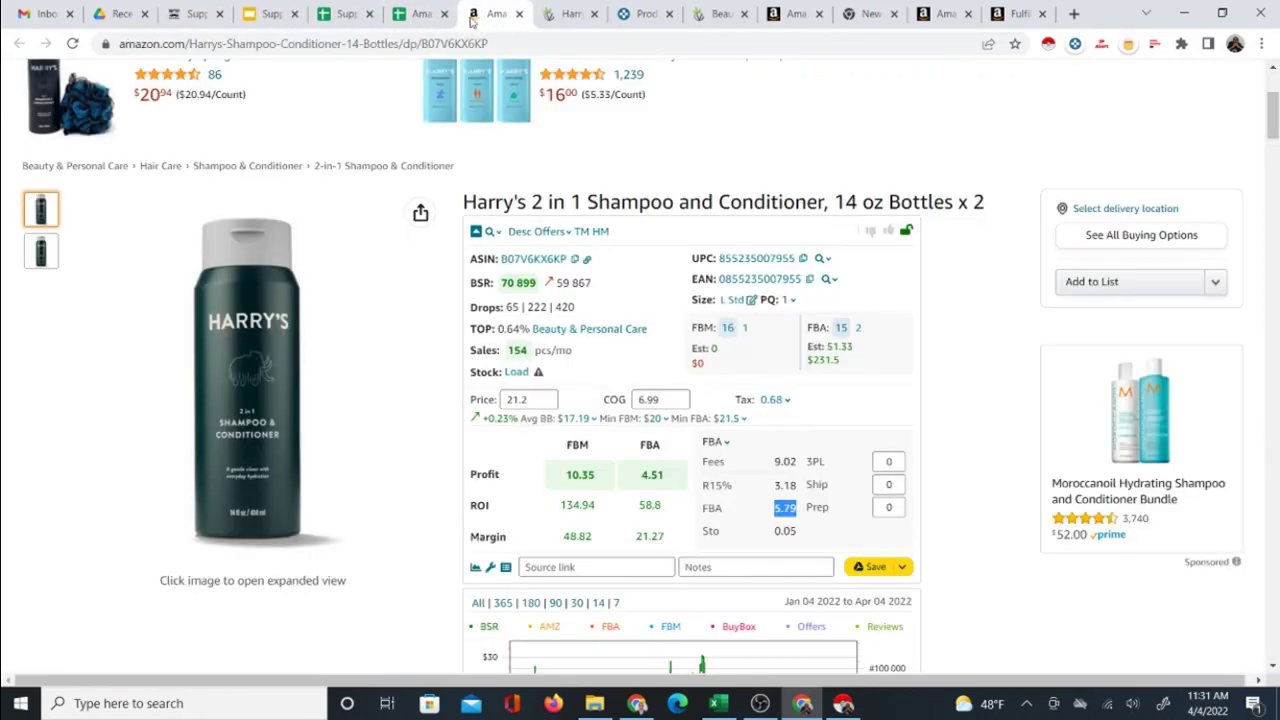
{"action": "left_click", "coordinate": [410, 18]}
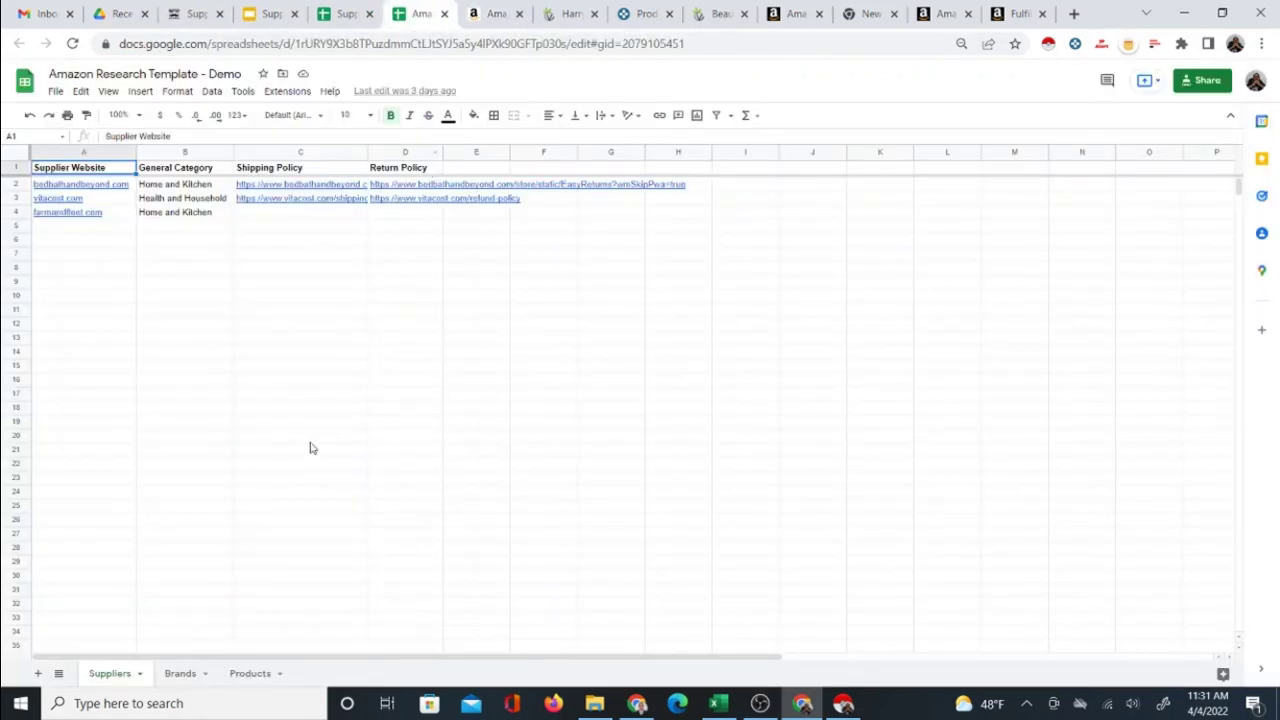
{"action": "left_click", "coordinate": [237, 673]}
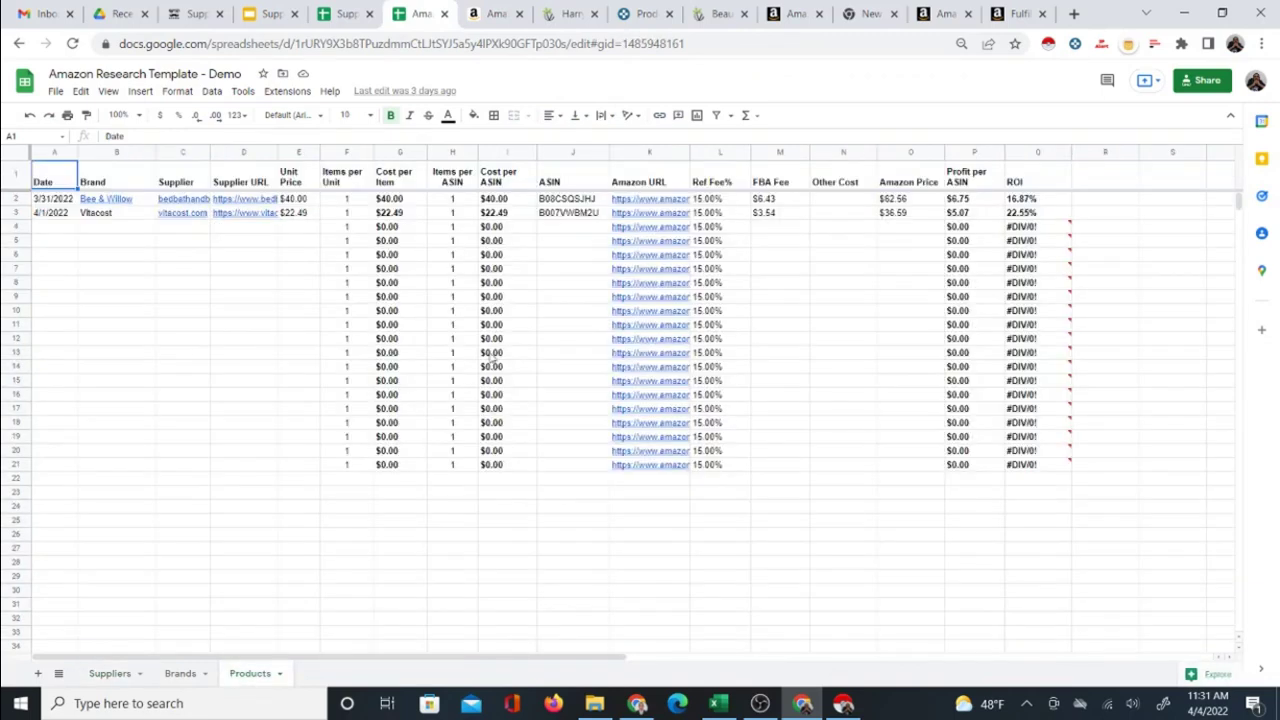
{"action": "left_click", "coordinate": [114, 232]}
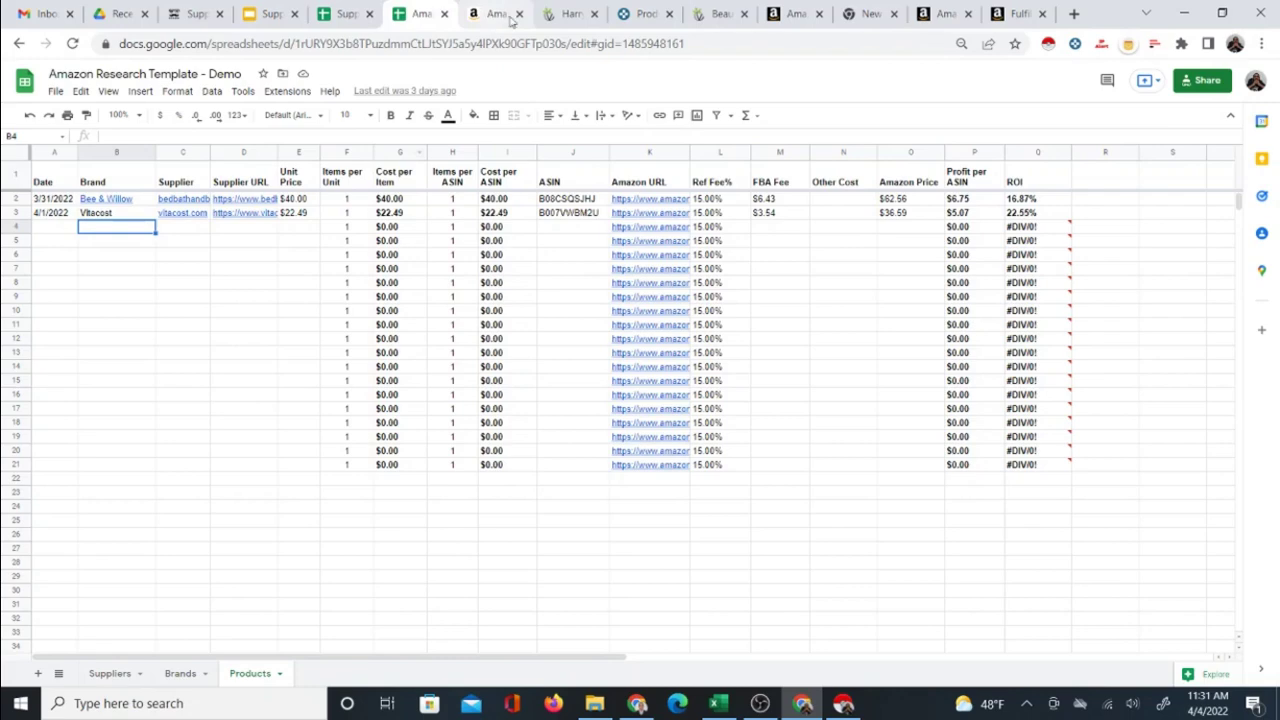
- Copy the web address of the Vitacost Harry's 2 in 1 Shampoo page and return to the research spreadsheet
{"action": "left_click", "coordinate": [565, 14]}
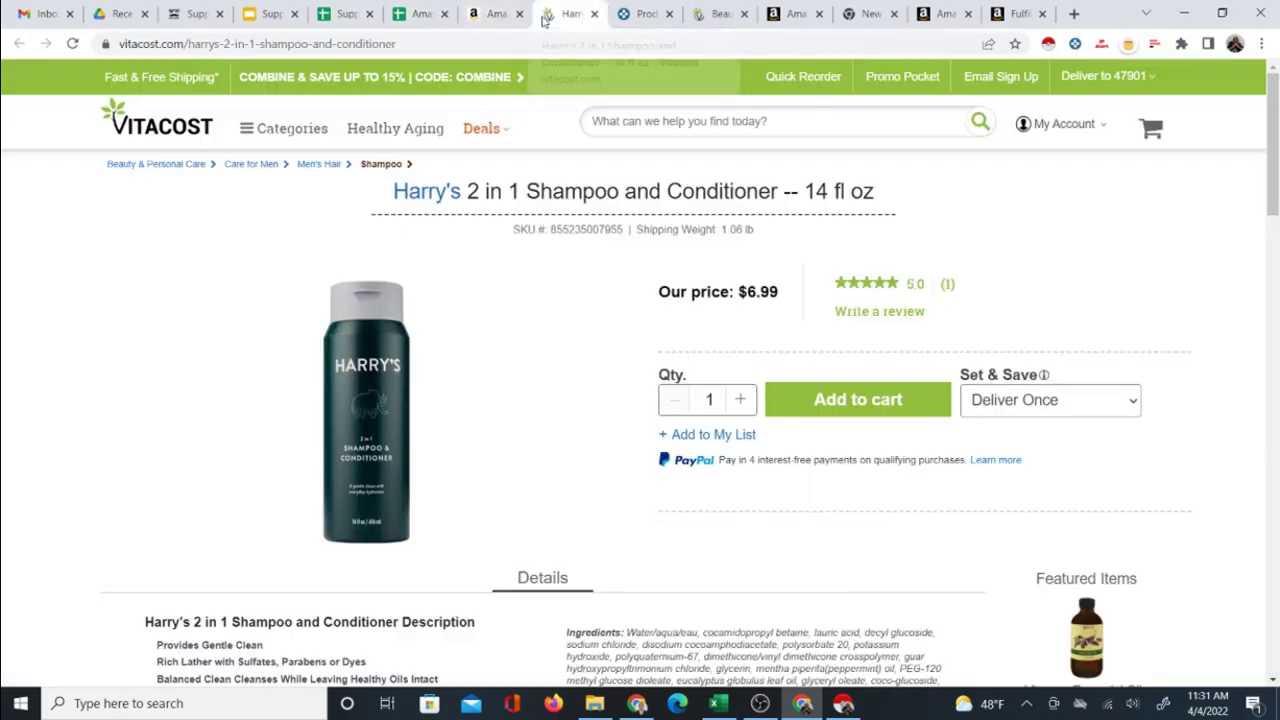
{"action": "left_click", "coordinate": [343, 44]}
{"action": "right_click", "coordinate": [345, 50]}
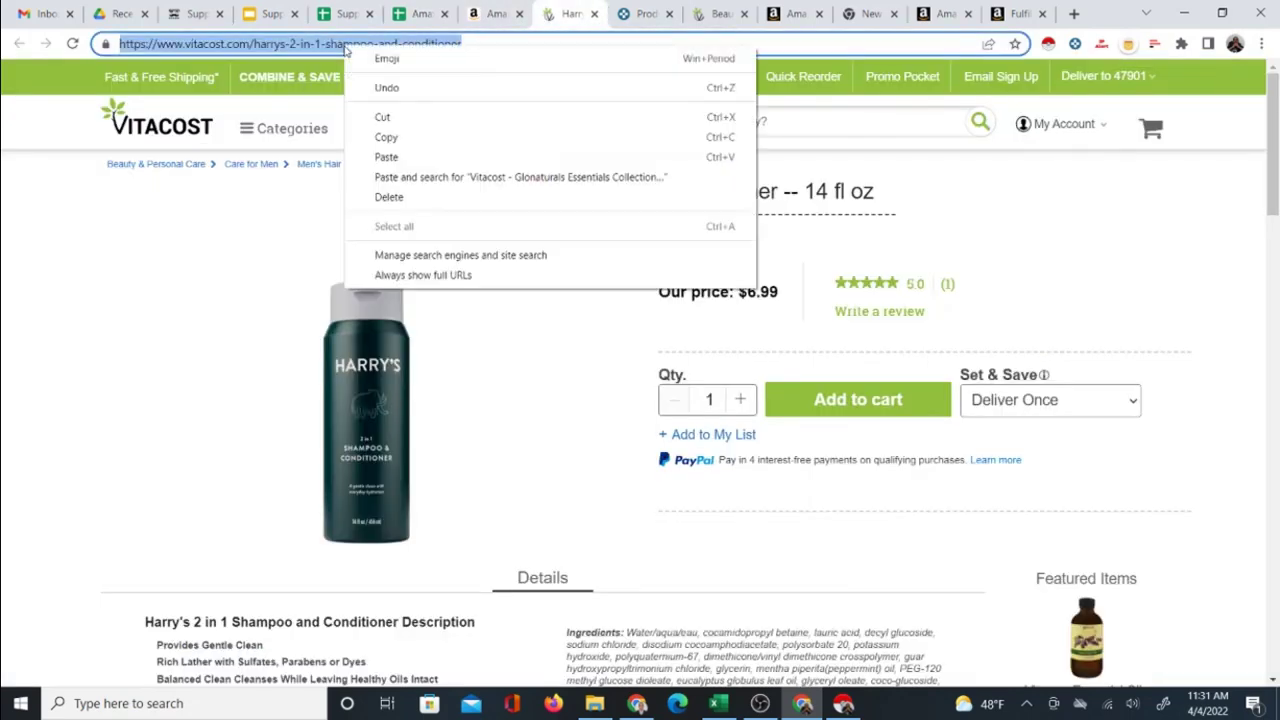
{"action": "left_click", "coordinate": [393, 137]}
{"action": "left_click", "coordinate": [410, 12]}
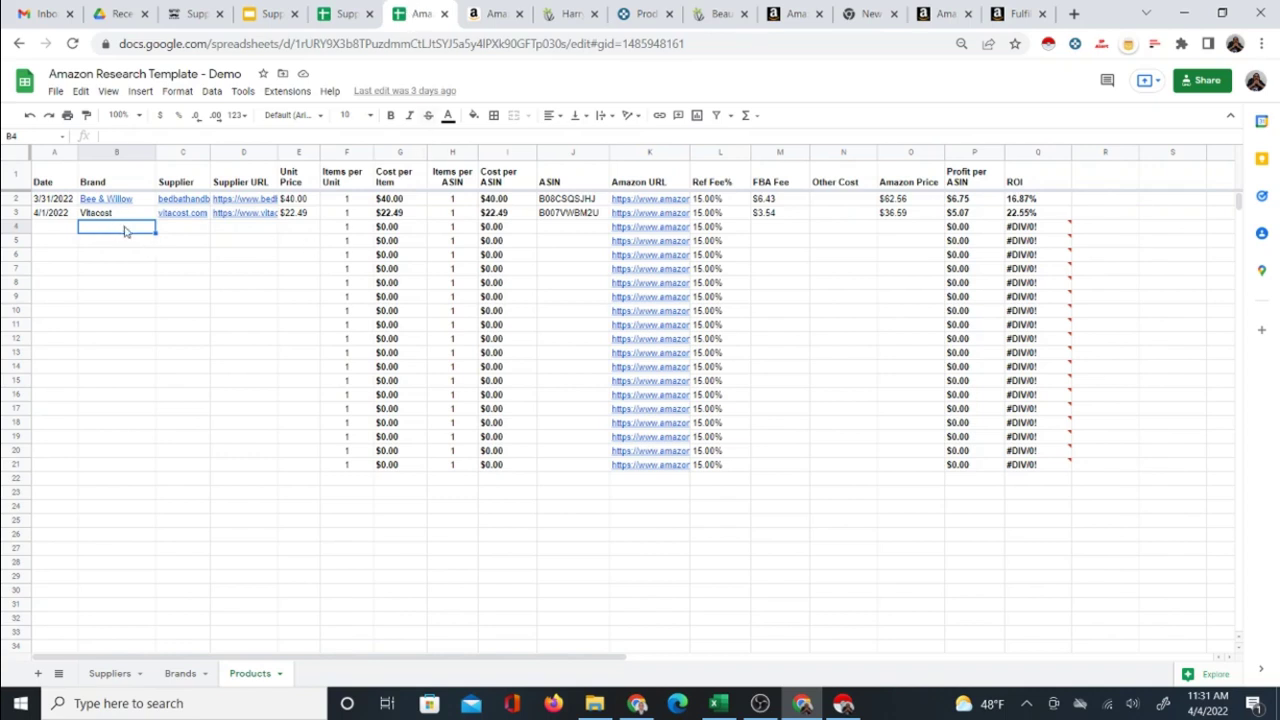
- Enter vitacost.com as row 4's supplier and paste the Harry's shampoo page address as its supplier URL
{"action": "left_click", "coordinate": [205, 232]}
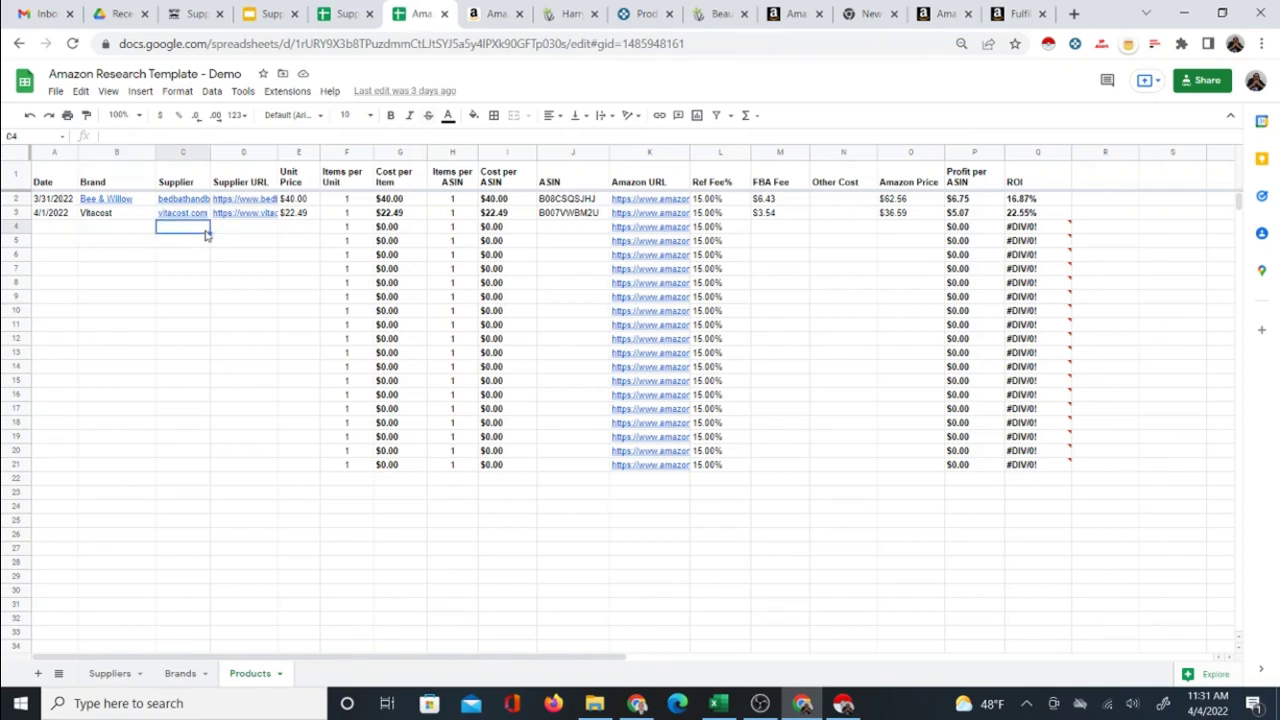
{"action": "type", "text": "vitacost.com"}
{"action": "key", "text": "Tab"}
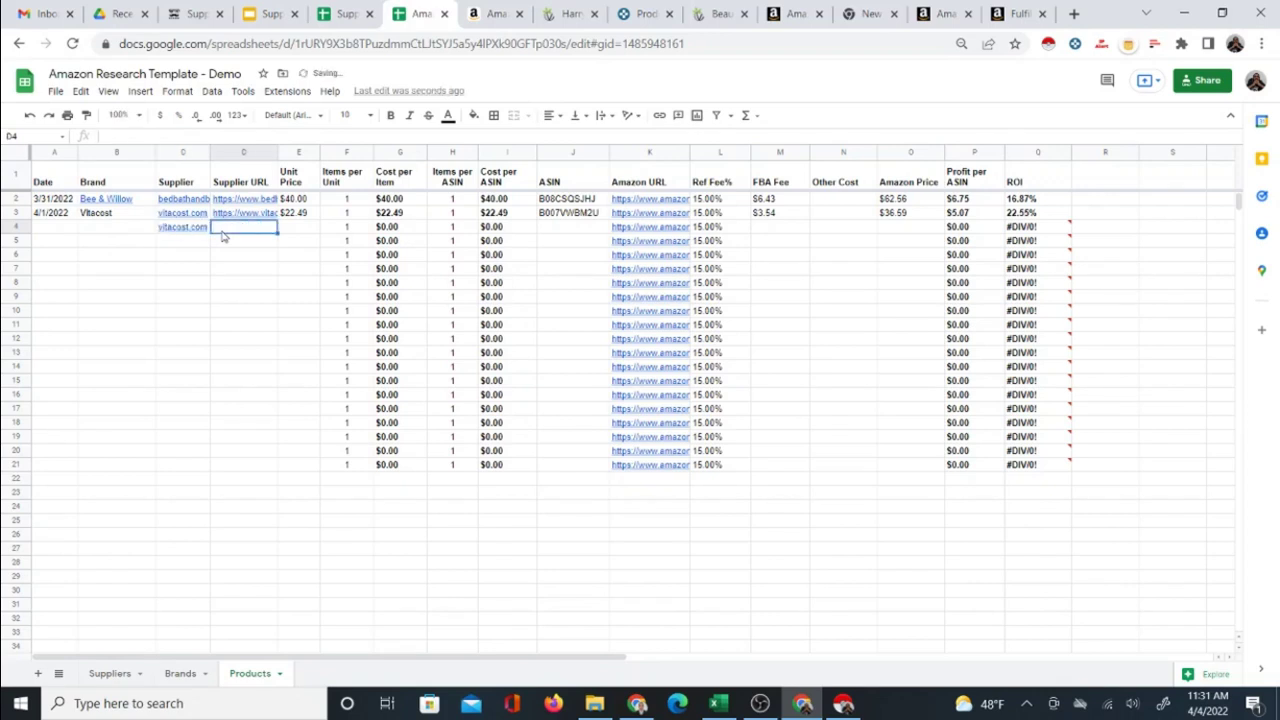
{"action": "key", "text": "ctrl+v"}
{"action": "key", "text": "Left"}
{"action": "key", "text": "Right"}
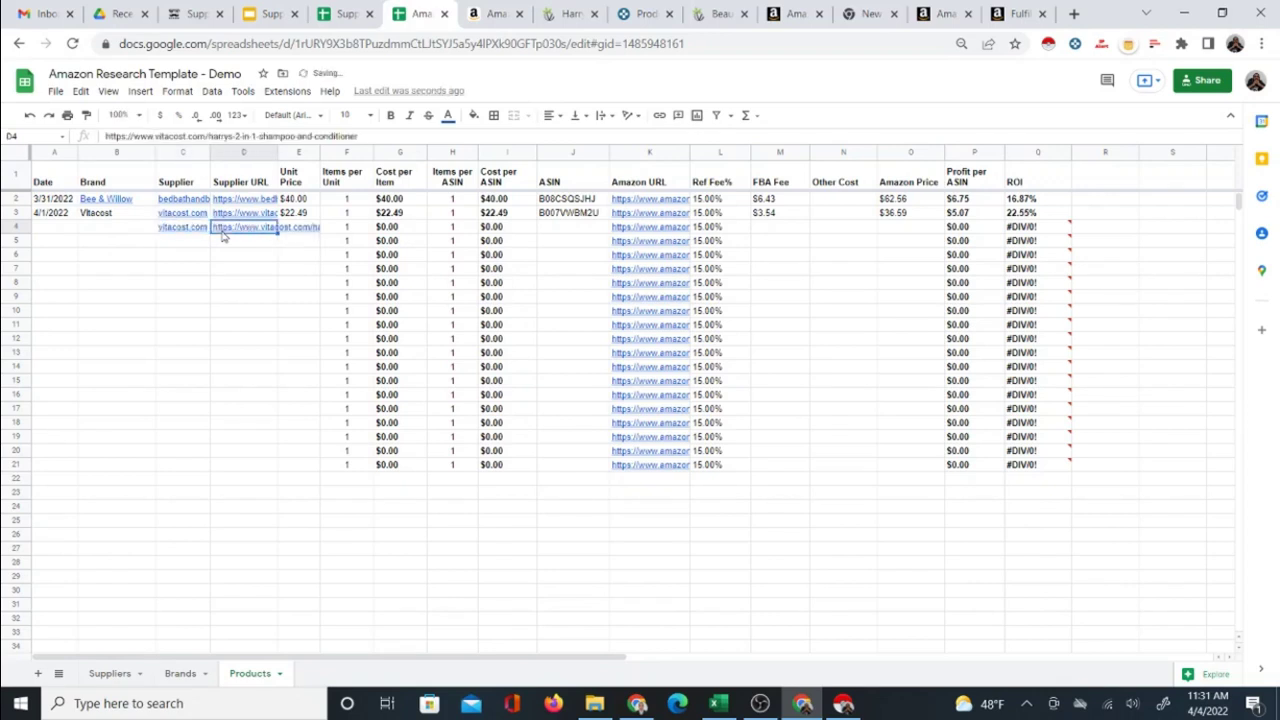
- Fill in row 4's date as 4/4/2022 and its brand as Vitacost
{"action": "key", "text": "Left"}
{"action": "key", "text": "Left"}
{"action": "key", "text": "Left"}
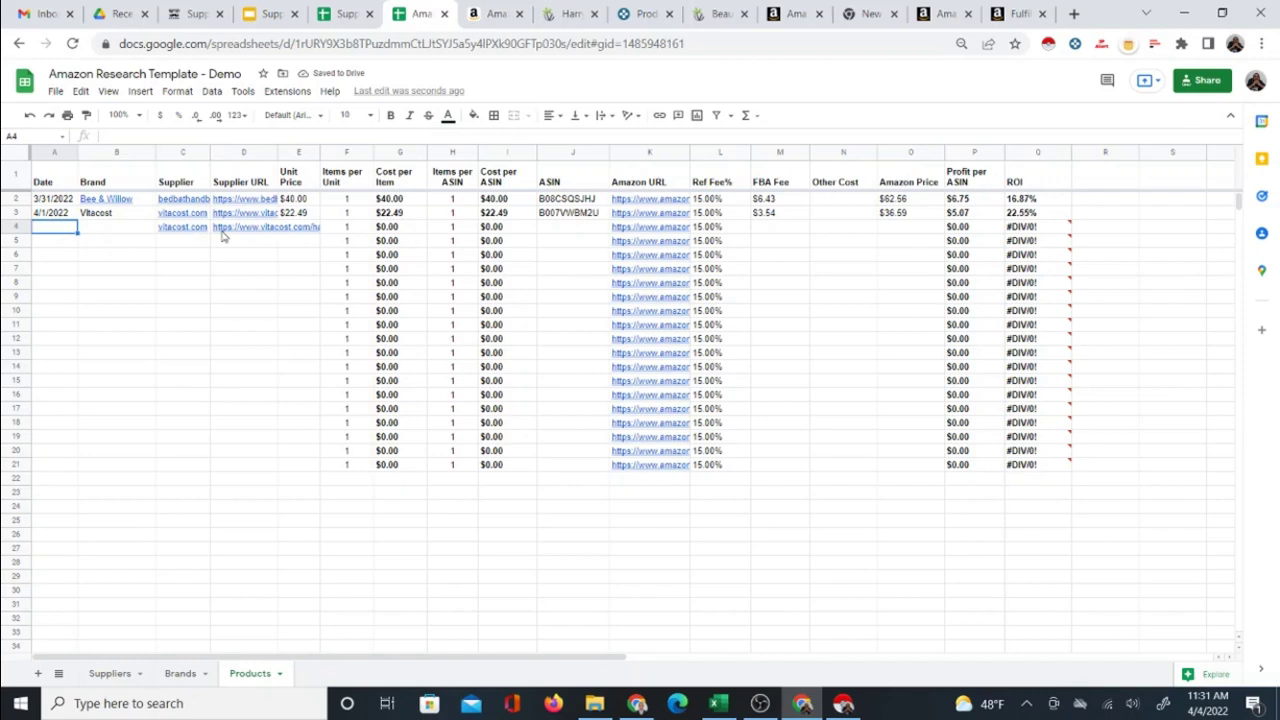
{"action": "type", "text": "4/4/2022"}
{"action": "key", "text": "Tab"}
{"action": "type", "text": "V"}
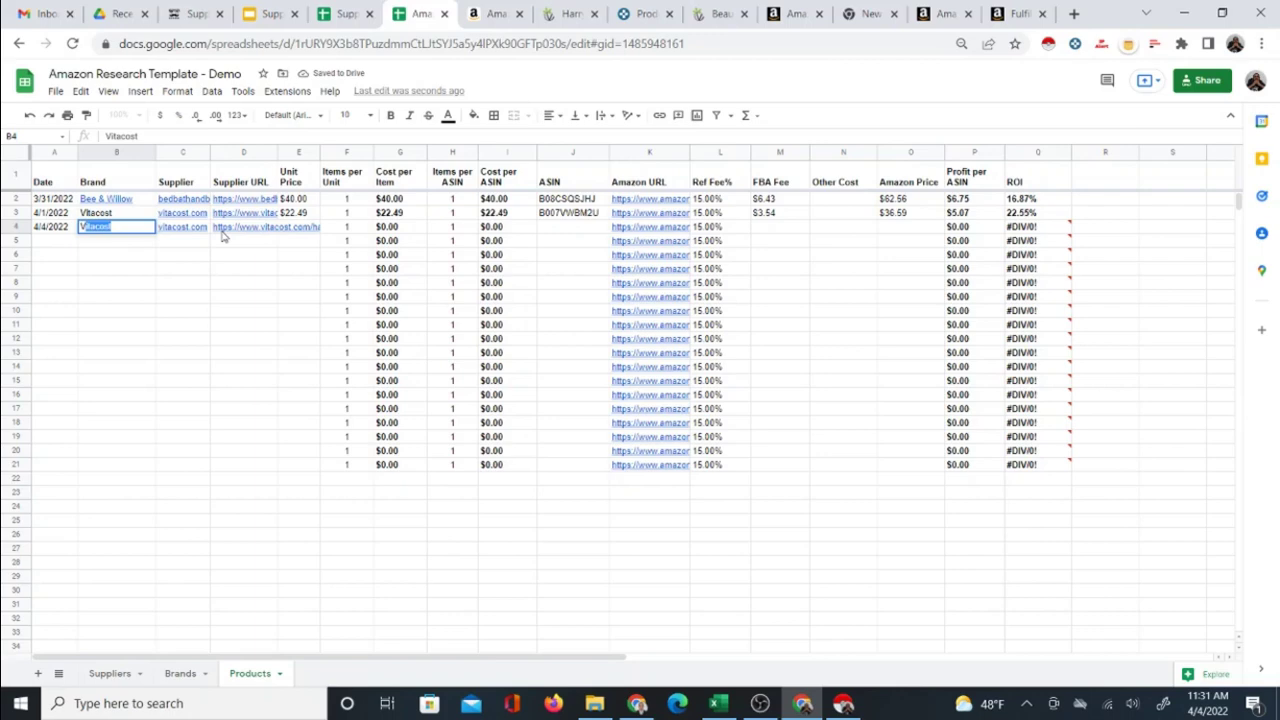
{"action": "key", "text": "Return"}
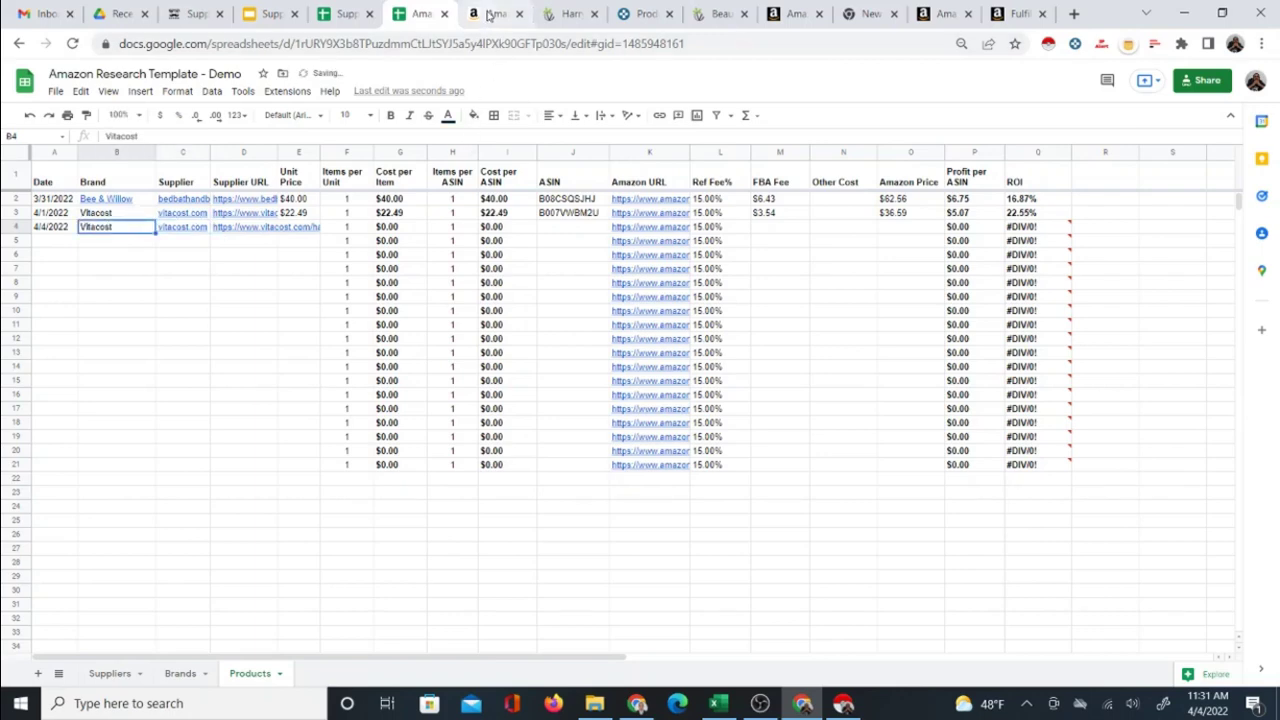
- Review the Harry's shampoo's Amazon and Vitacost pages, including the brand details on the Amazon listing
{"action": "left_click", "coordinate": [489, 14]}
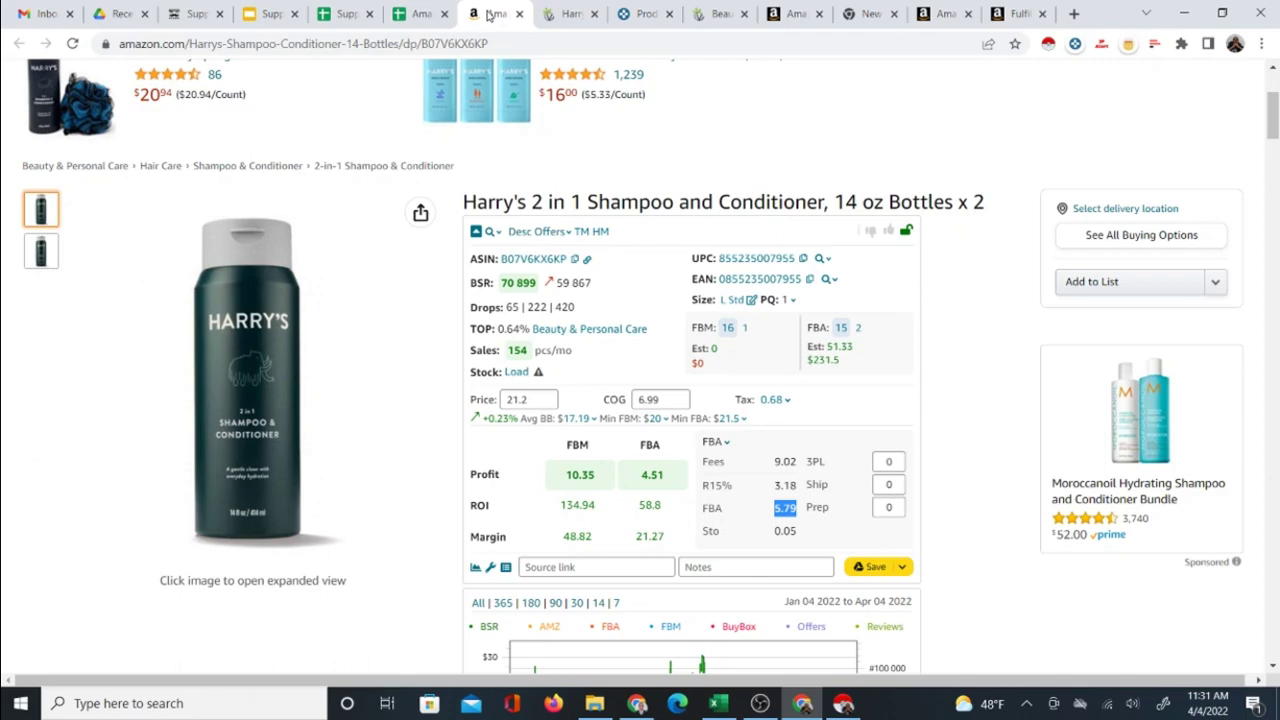
{"action": "left_click", "coordinate": [566, 14]}
{"action": "left_click", "coordinate": [489, 14]}
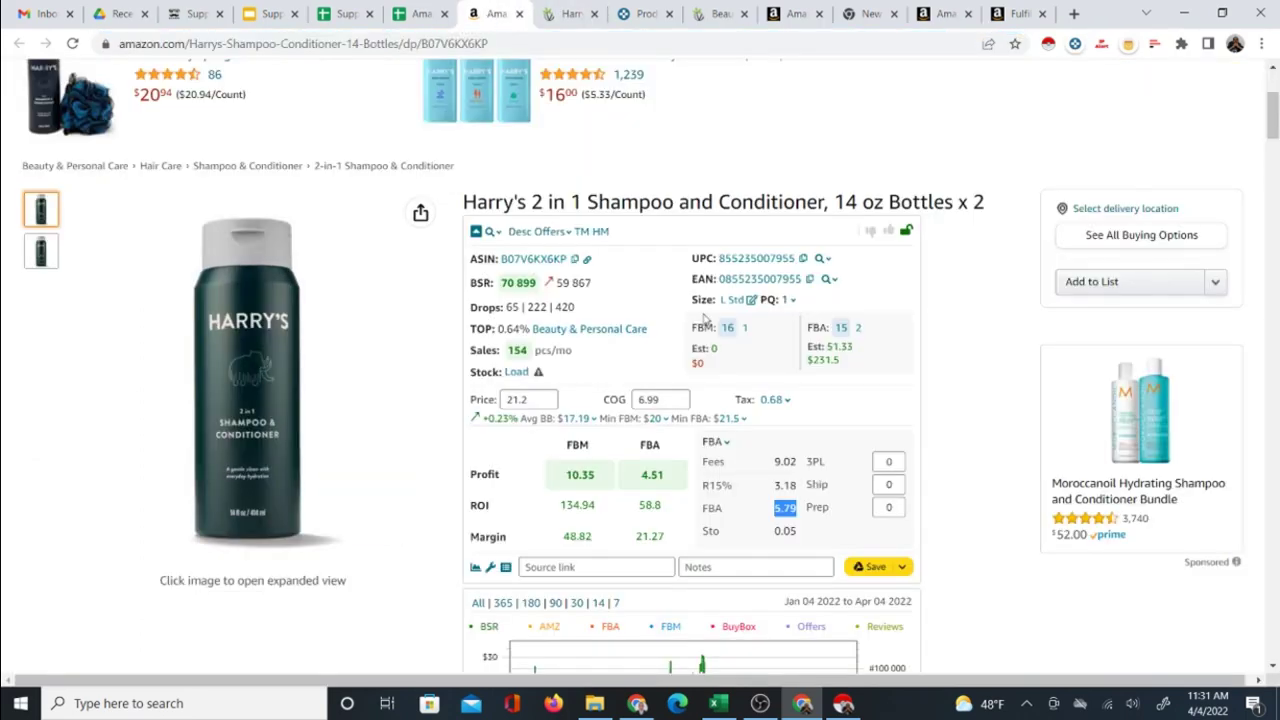
{"action": "scroll", "coordinate": [703, 320], "scroll_direction": "down", "scroll_amount": 3}
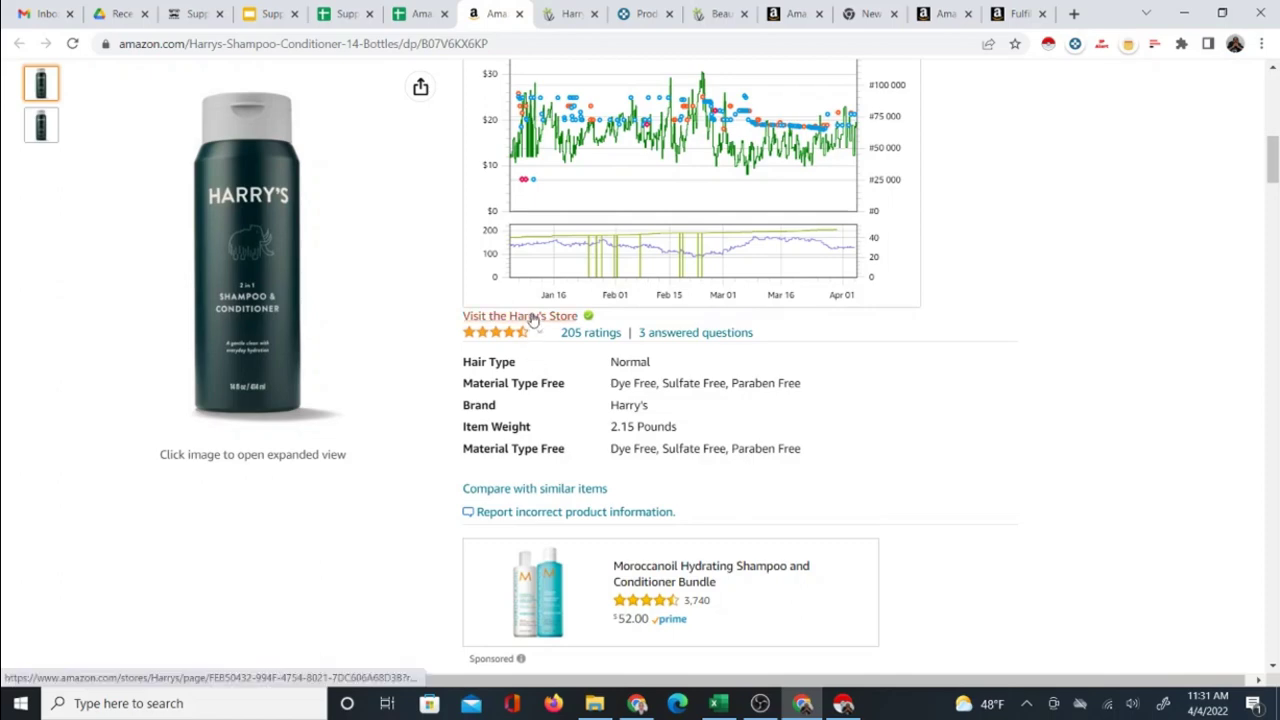
{"action": "scroll", "coordinate": [776, 383], "scroll_direction": "up", "scroll_amount": 6}
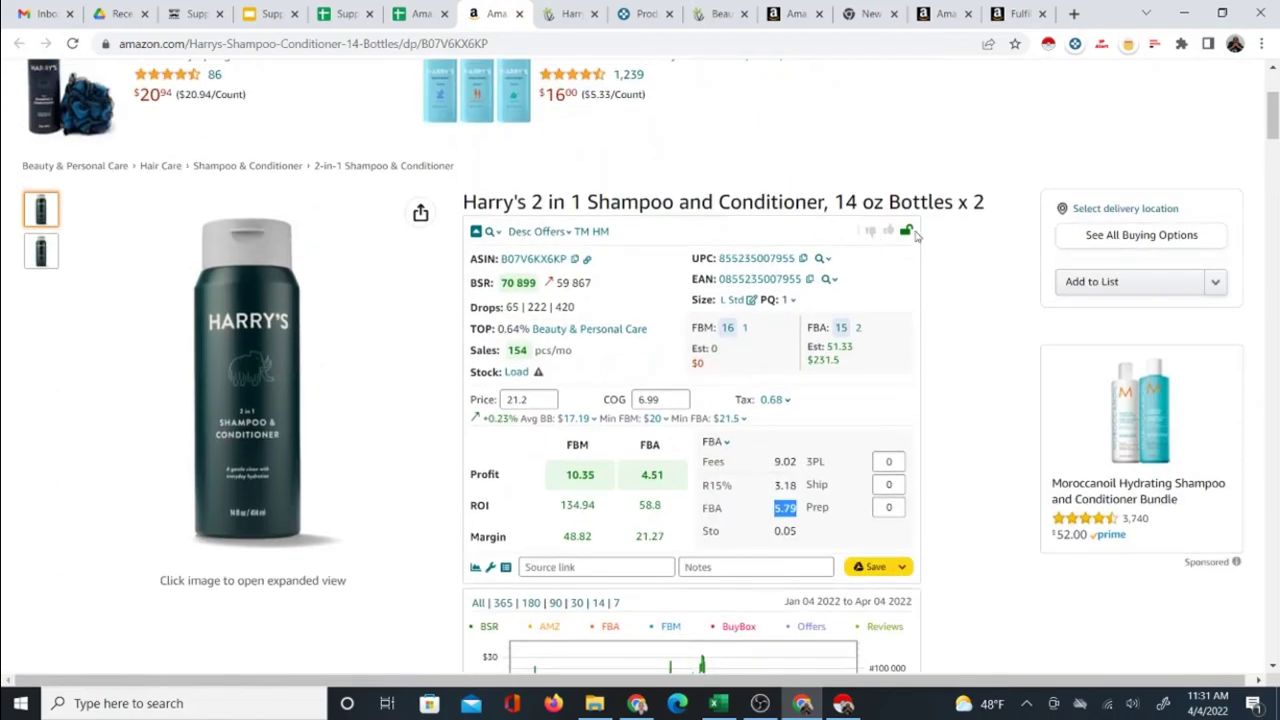
- Open the Harry's listing's Seller Central selling check and search the Amazon catalog for "harrys"
{"action": "left_click", "coordinate": [907, 232]}
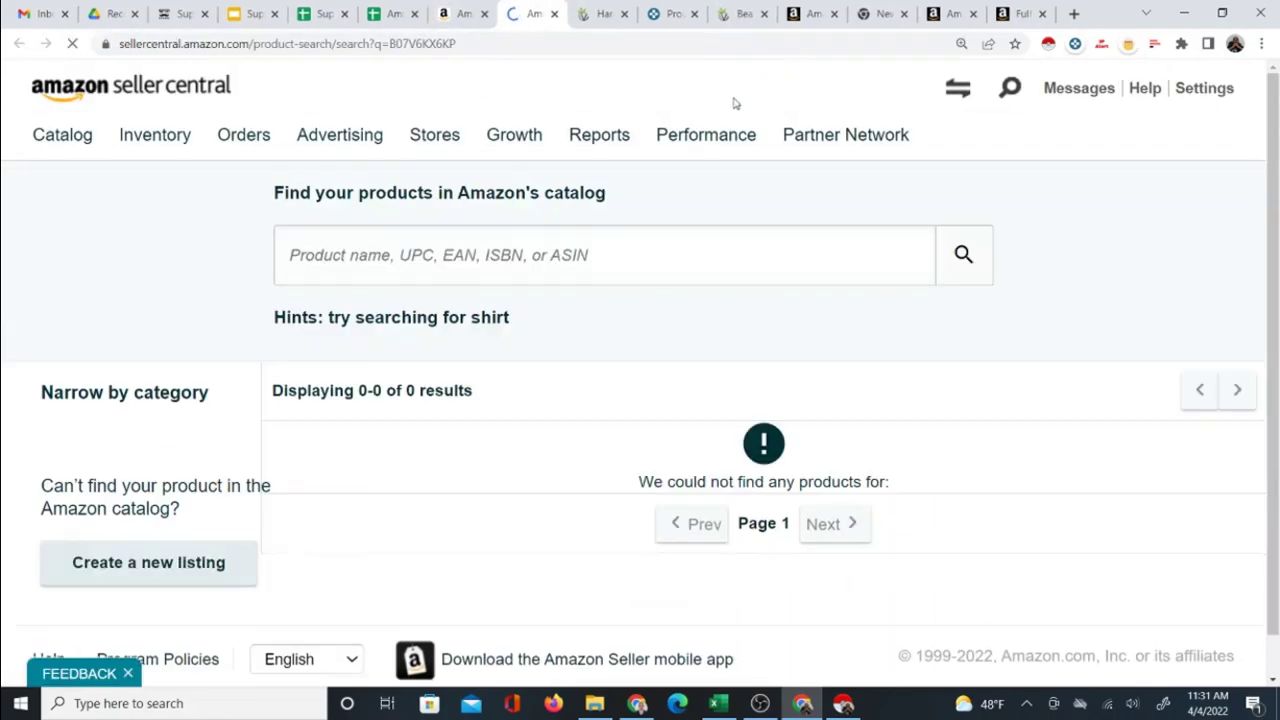
{"action": "left_click", "coordinate": [416, 265]}
{"action": "type", "text": "harrys"}
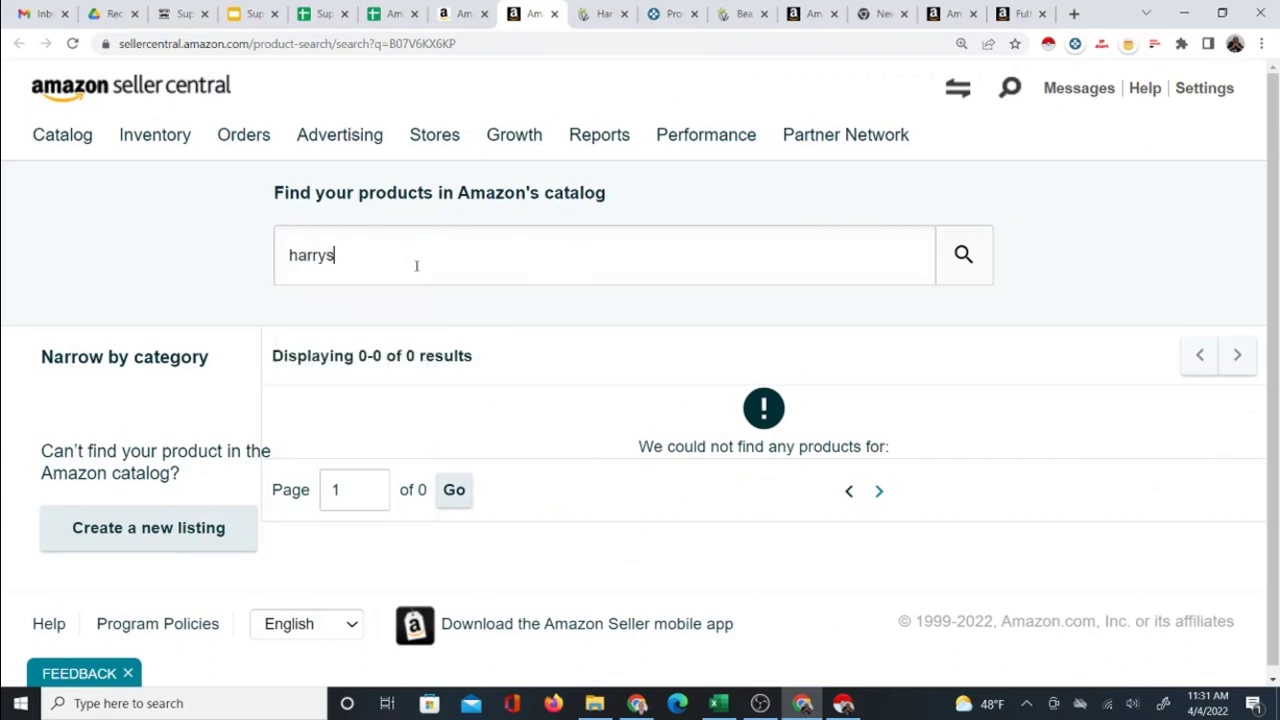
{"action": "key", "text": "Return"}
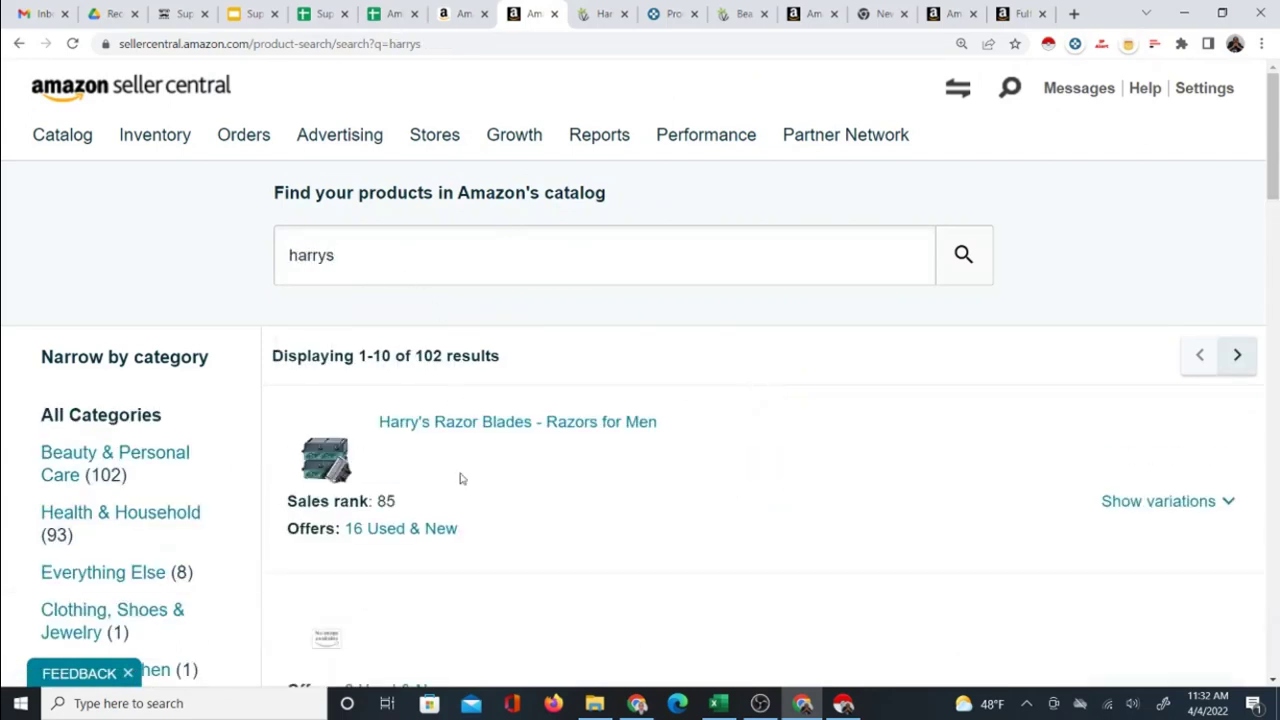
- Choose the New condition for the 10-count Harry's Razor Blades Refills to check whether the brand can be sold
{"action": "scroll", "coordinate": [460, 479], "scroll_direction": "down", "scroll_amount": 3}
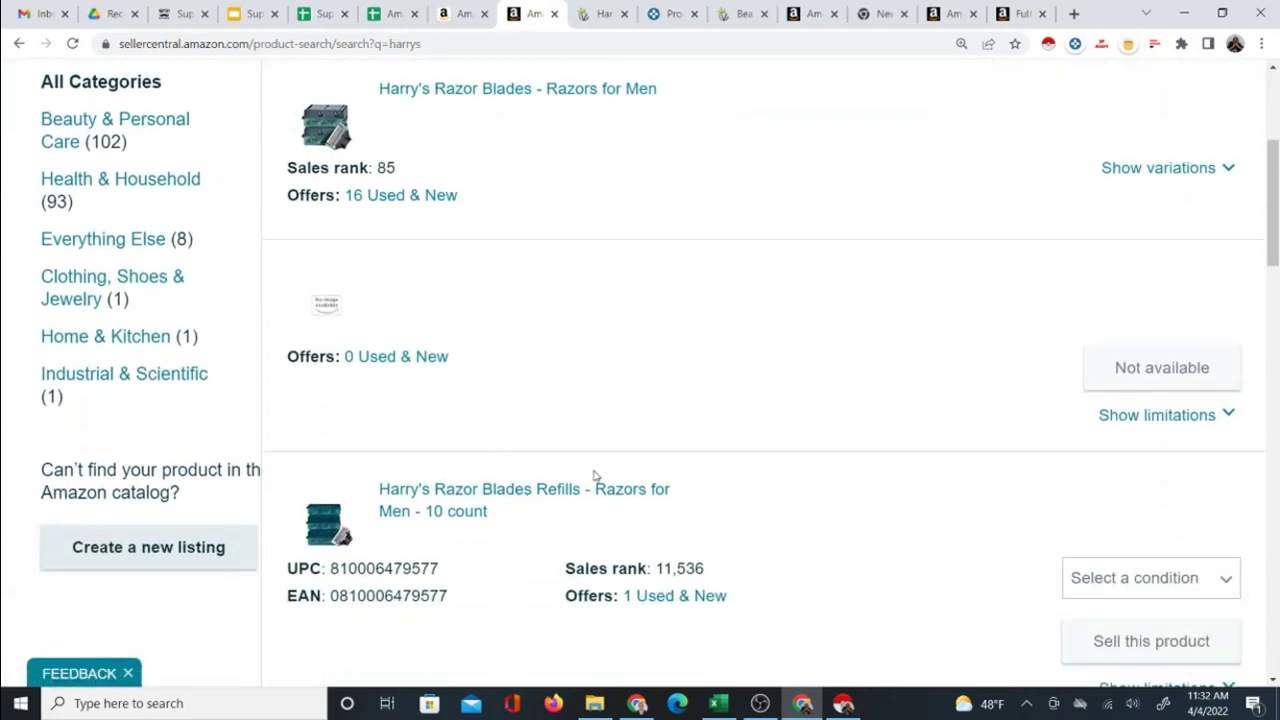
{"action": "left_click", "coordinate": [1143, 578]}
{"action": "left_click", "coordinate": [1086, 537]}
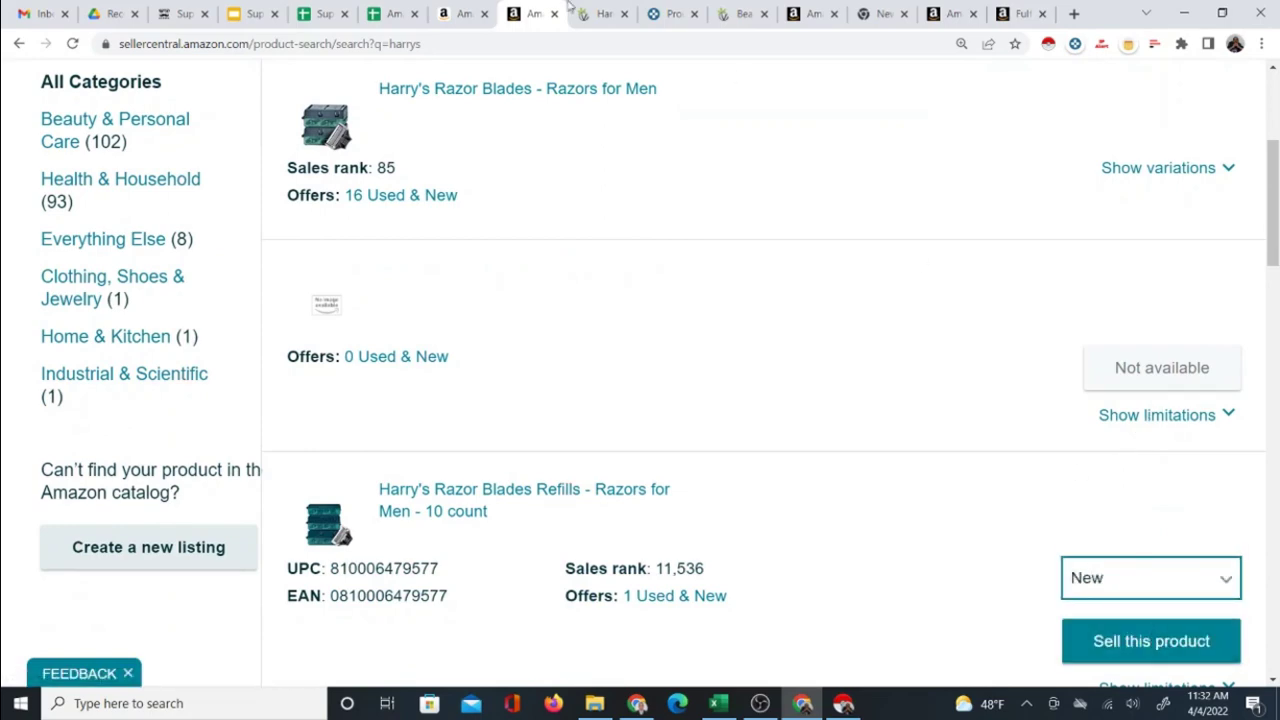
{"action": "left_click", "coordinate": [461, 13]}
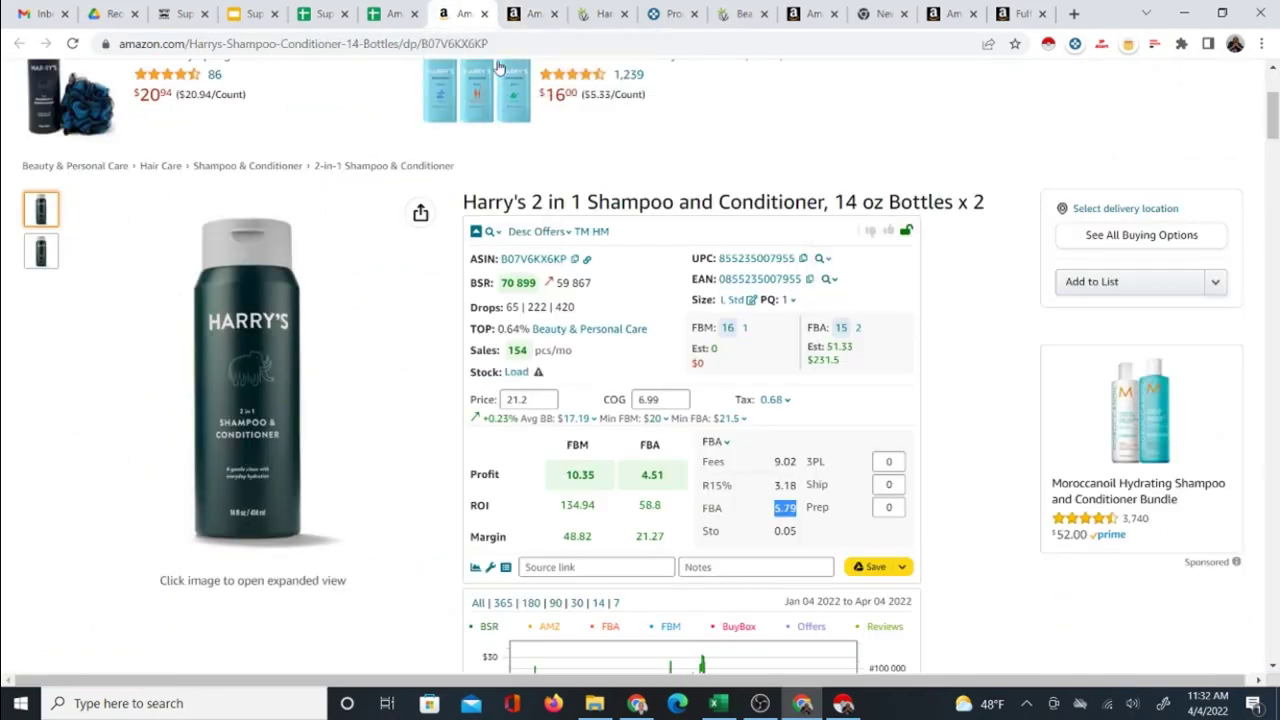
{"action": "left_click", "coordinate": [531, 13]}
{"action": "scroll", "coordinate": [1100, 450], "scroll_direction": "up", "scroll_amount": 3}
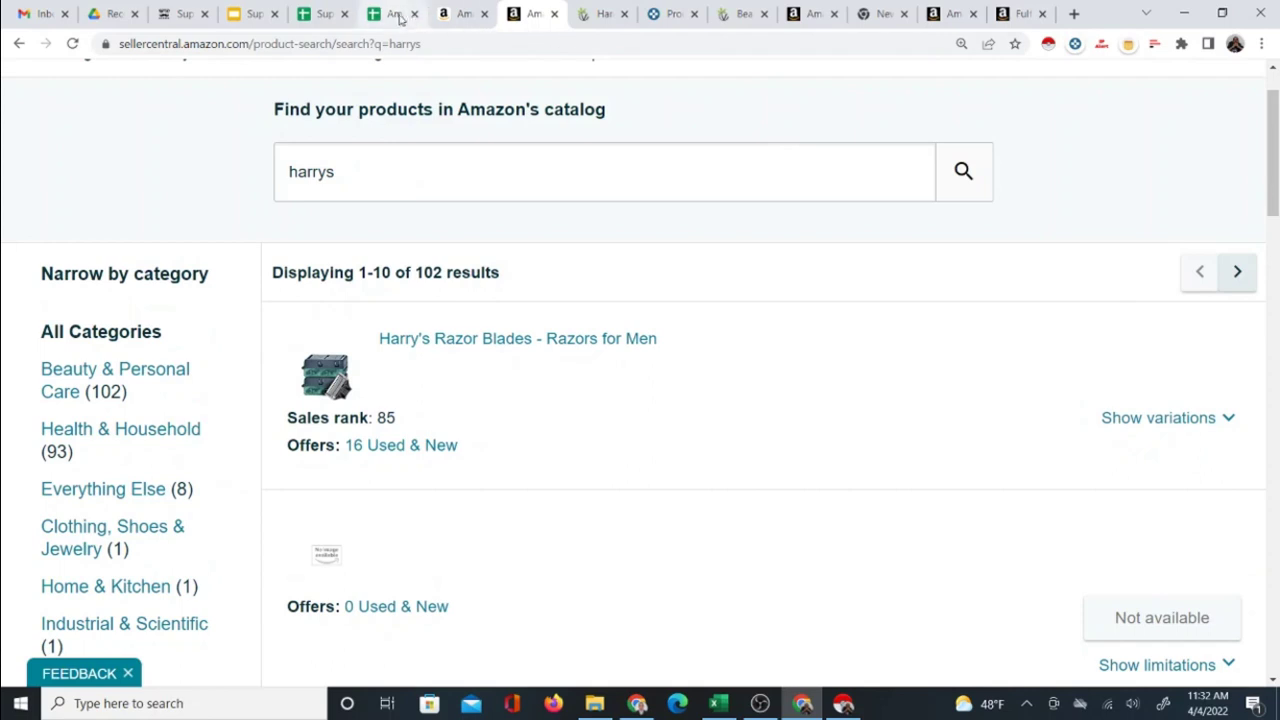
- Change row 4's brand to Harry's in the research spreadsheet
{"action": "left_click", "coordinate": [390, 13]}
{"action": "type", "text": "Harry's"}
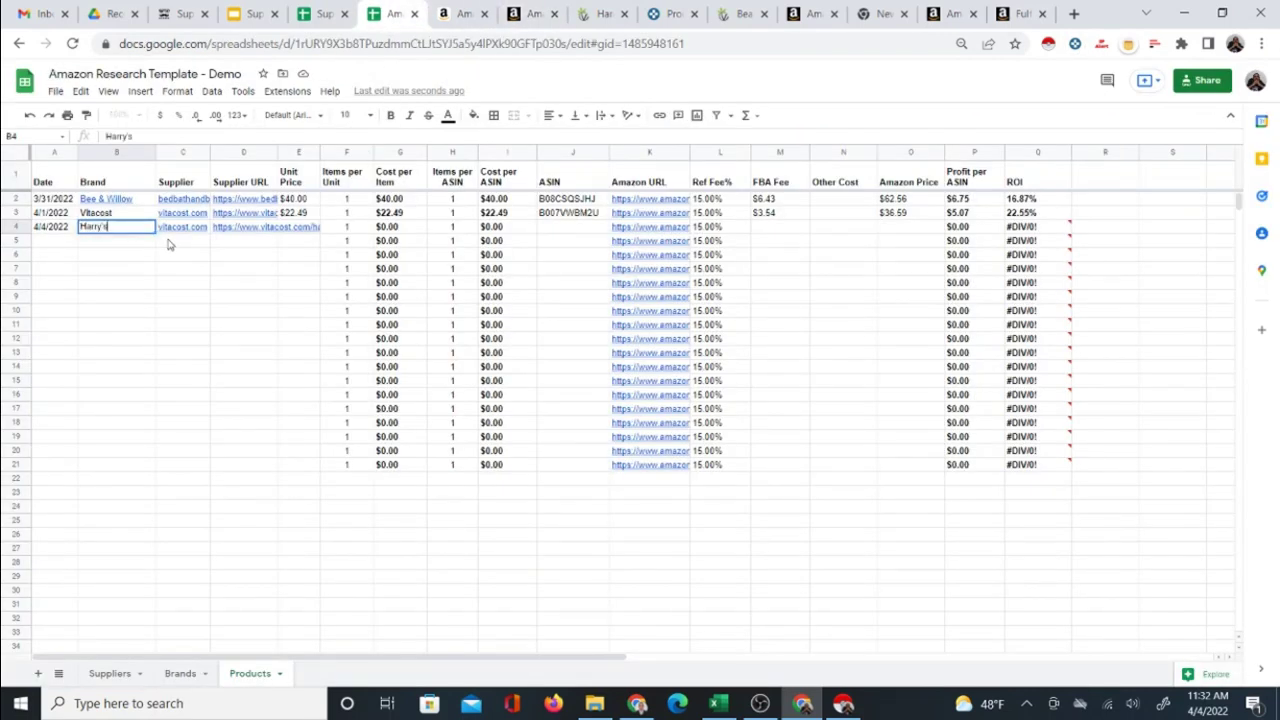
{"action": "key", "text": "Return"}
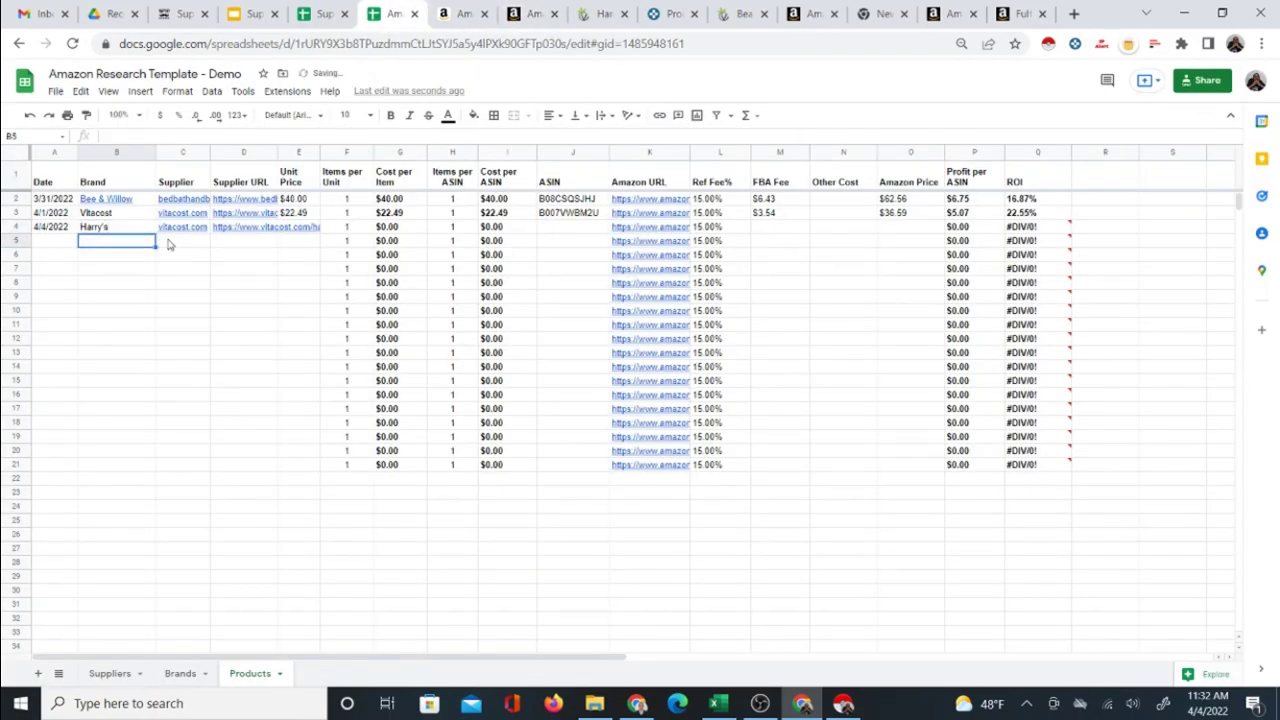
- Enlarge the spreadsheet view, check the Vitacost price, and enter 6.99 as row 4's unit price
{"action": "key", "text": "ctrl+plus"}
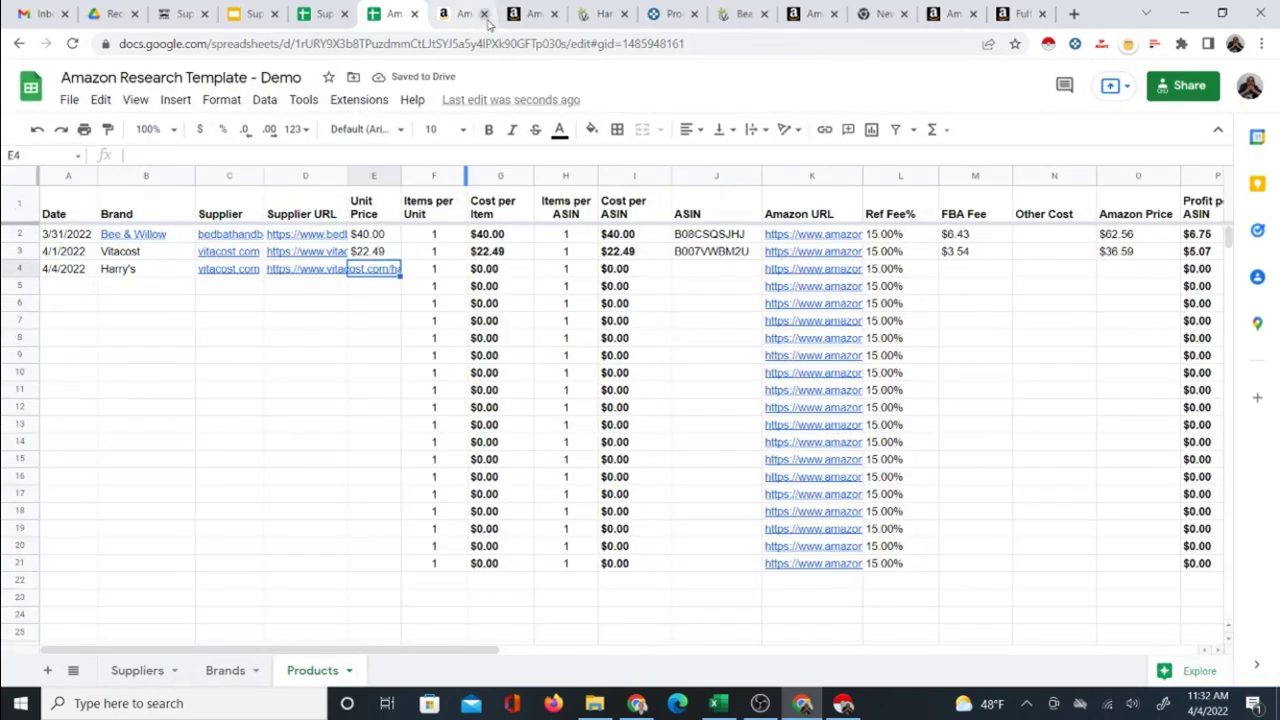
{"action": "left_click", "coordinate": [595, 15]}
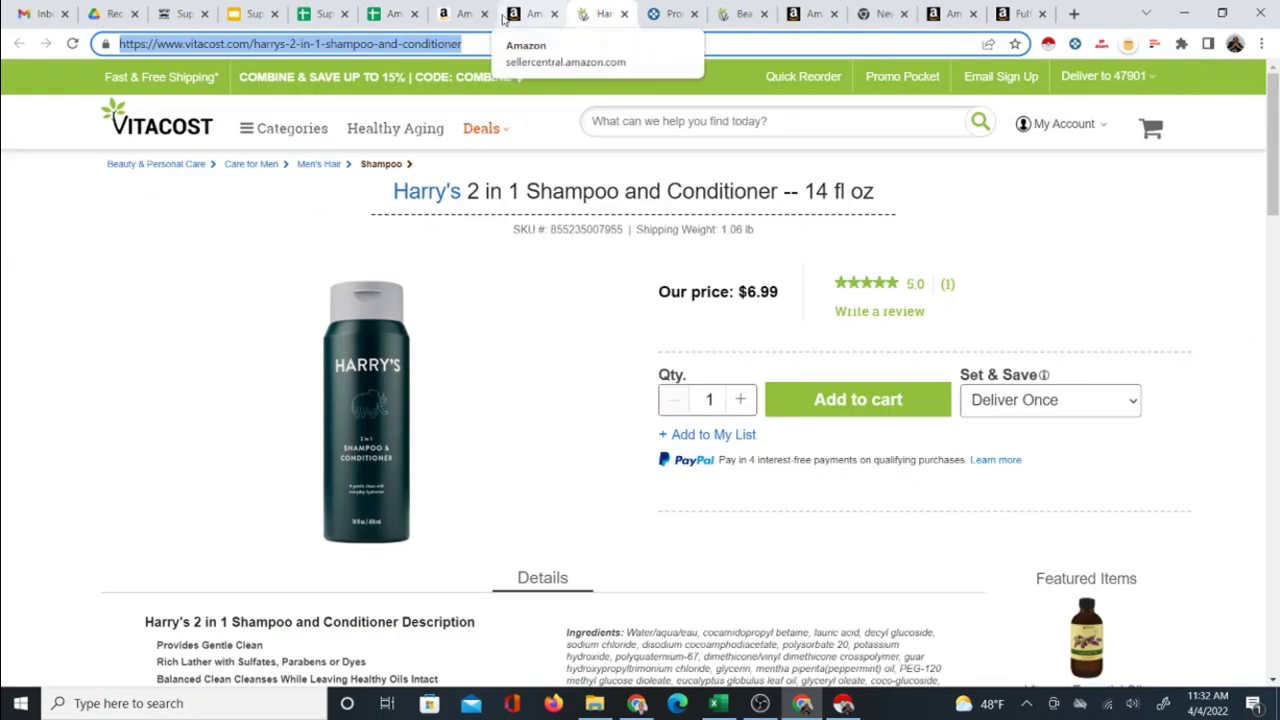
{"action": "left_click", "coordinate": [390, 14]}
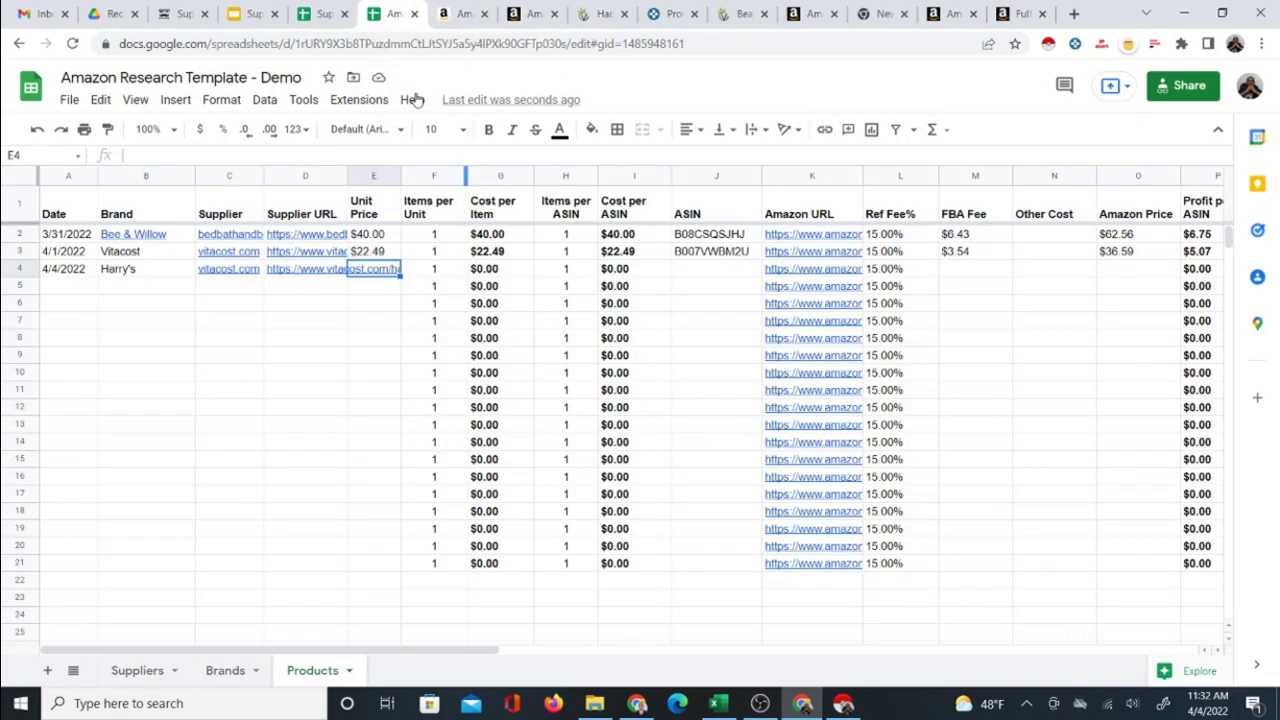
{"action": "type", "text": "6.99"}
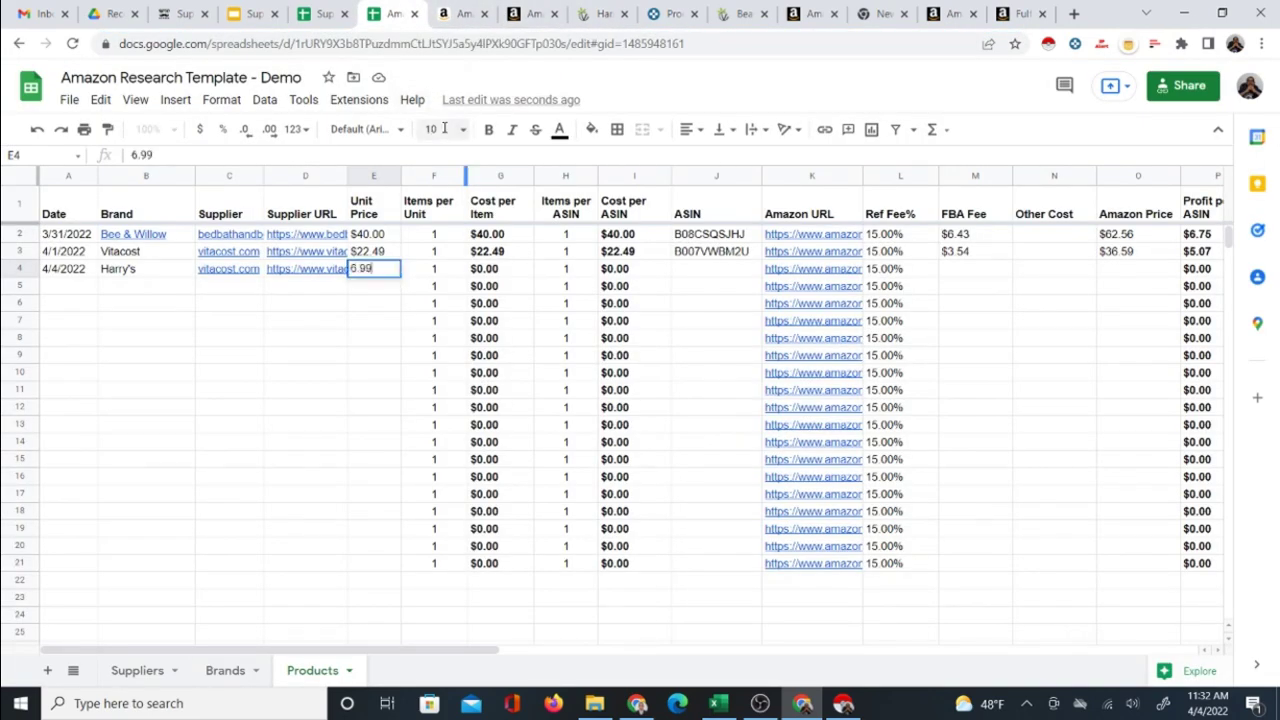
{"action": "key", "text": "Return"}
{"action": "key", "text": "Up"}
{"action": "key", "text": "Down"}
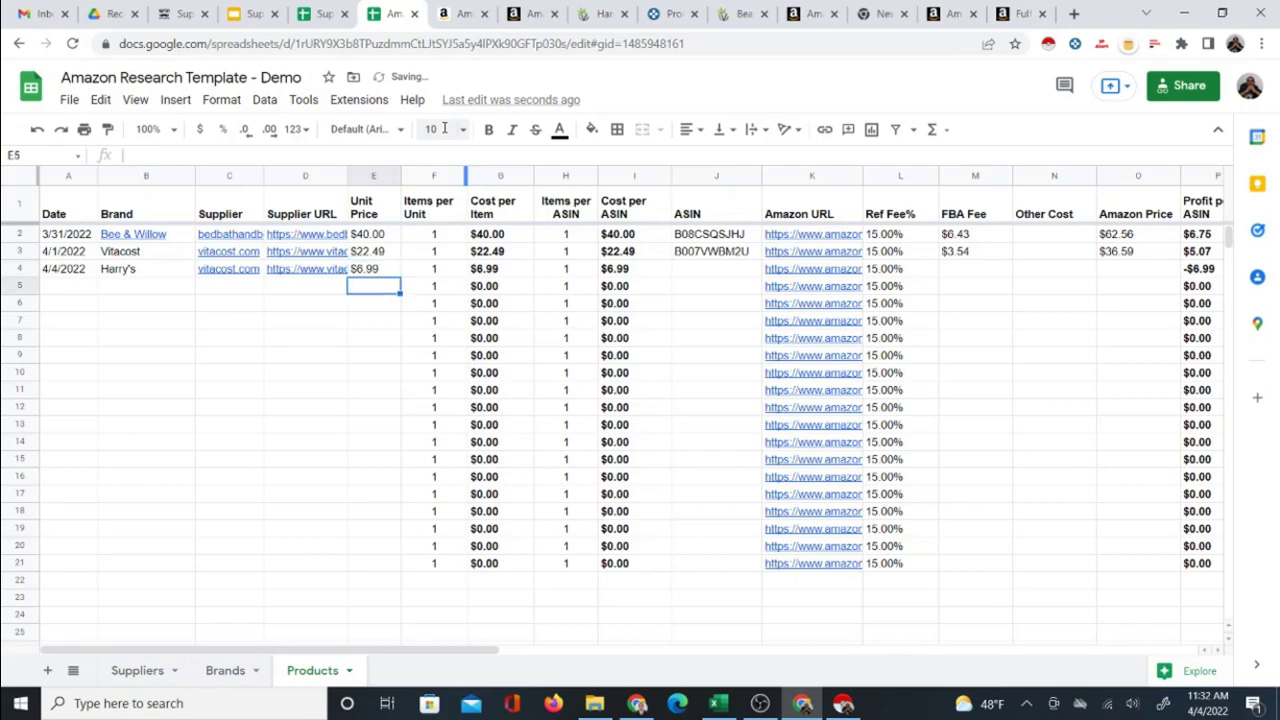
- Copy the ASIN B07V6KX6KP from the Harry's Amazon listing's web address into row 4's ASIN cell as values only
{"action": "key", "text": "Right"}
{"action": "key", "text": "Right"}
{"action": "key", "text": "Right"}
{"action": "key", "text": "Right"}
{"action": "key", "text": "Right"}
{"action": "key", "text": "Up"}
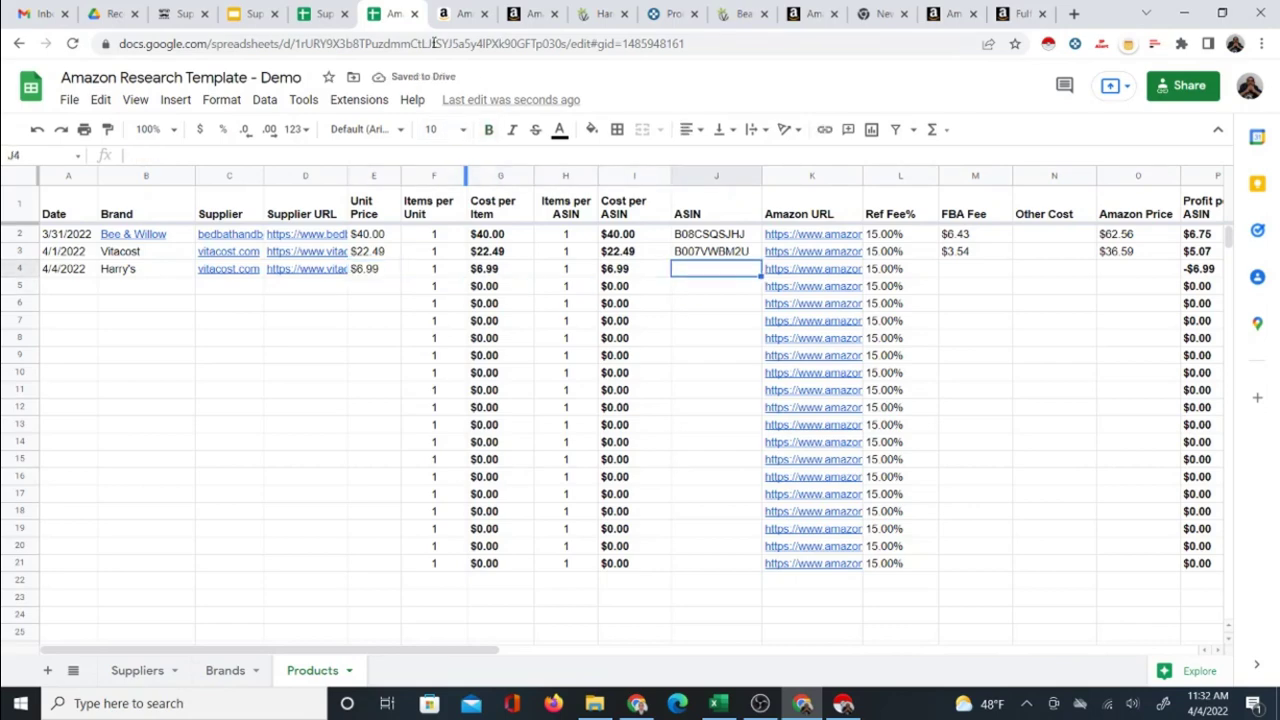
{"action": "left_click", "coordinate": [437, 15]}
{"action": "double_click", "coordinate": [454, 45]}
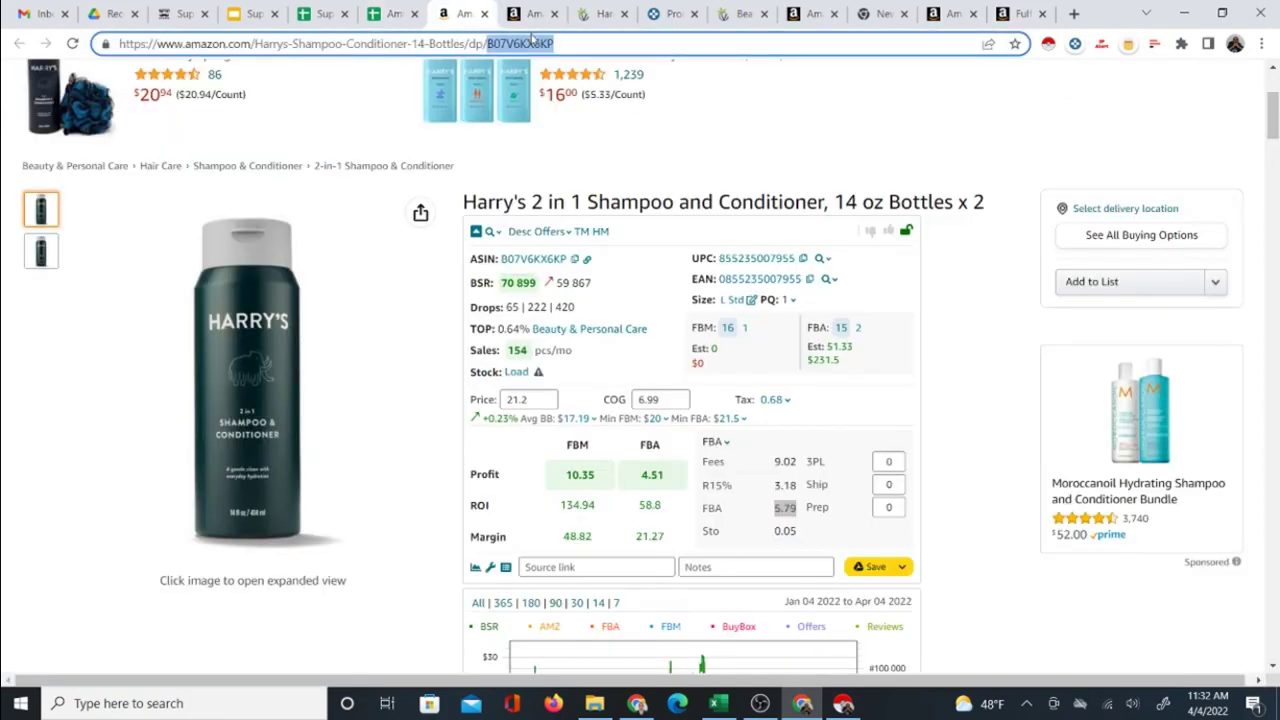
{"action": "right_click", "coordinate": [533, 40]}
{"action": "left_click", "coordinate": [594, 126]}
{"action": "left_click", "coordinate": [392, 14]}
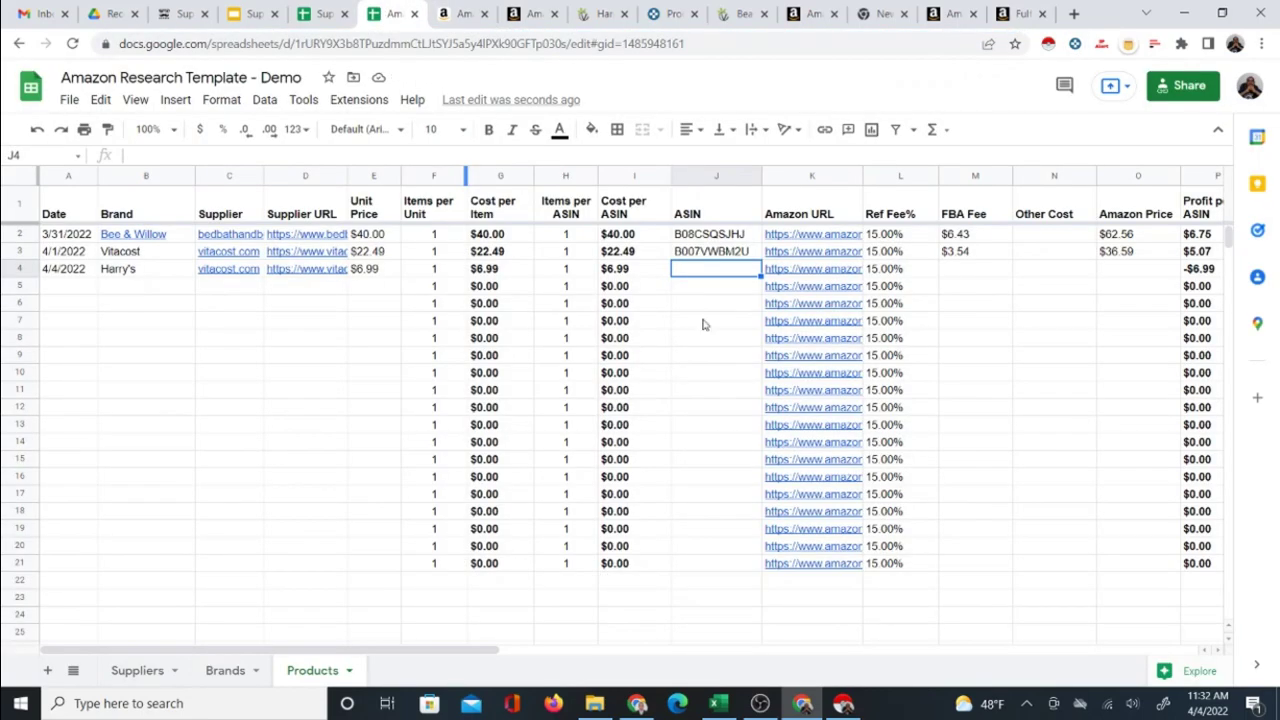
{"action": "right_click", "coordinate": [709, 265]}
{"action": "mouse_move", "coordinate": [814, 291]}
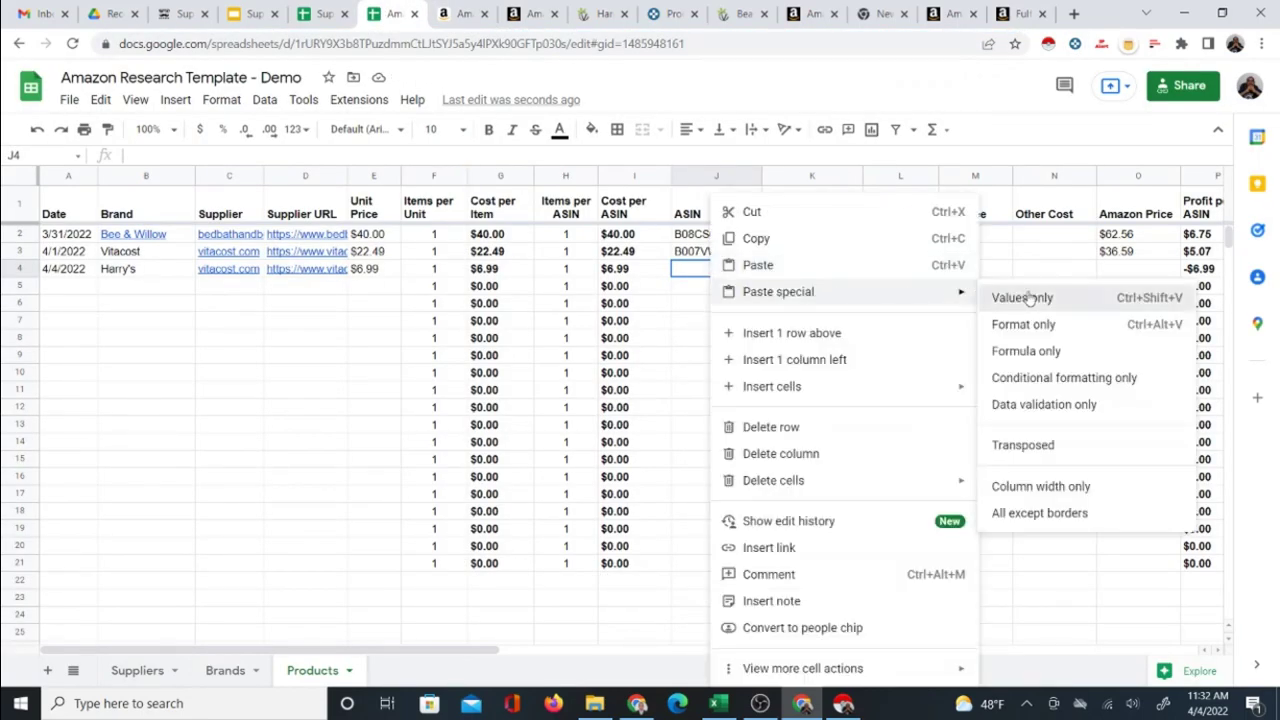
{"action": "left_click", "coordinate": [1030, 298]}
- Check the FBA fee on the Harry's Amazon listing and enter 5.79 as row 4's FBA fee
{"action": "left_click", "coordinate": [965, 278]}
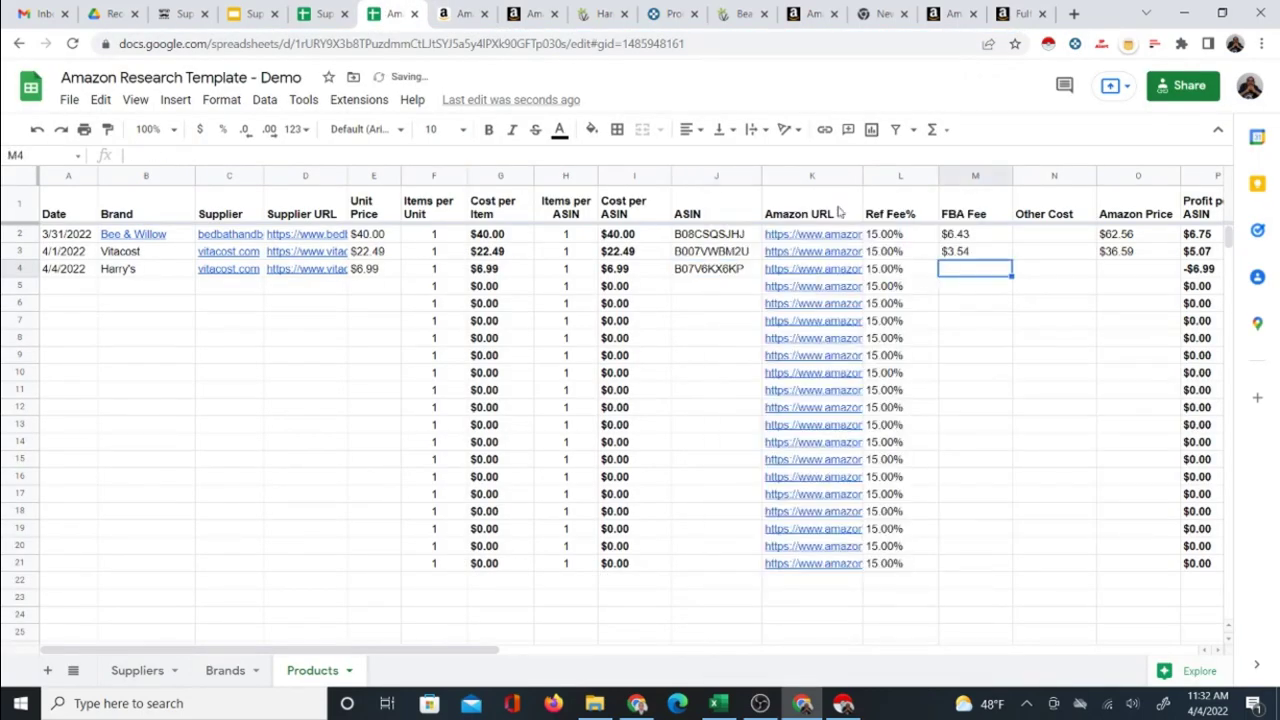
{"action": "left_click", "coordinate": [460, 16]}
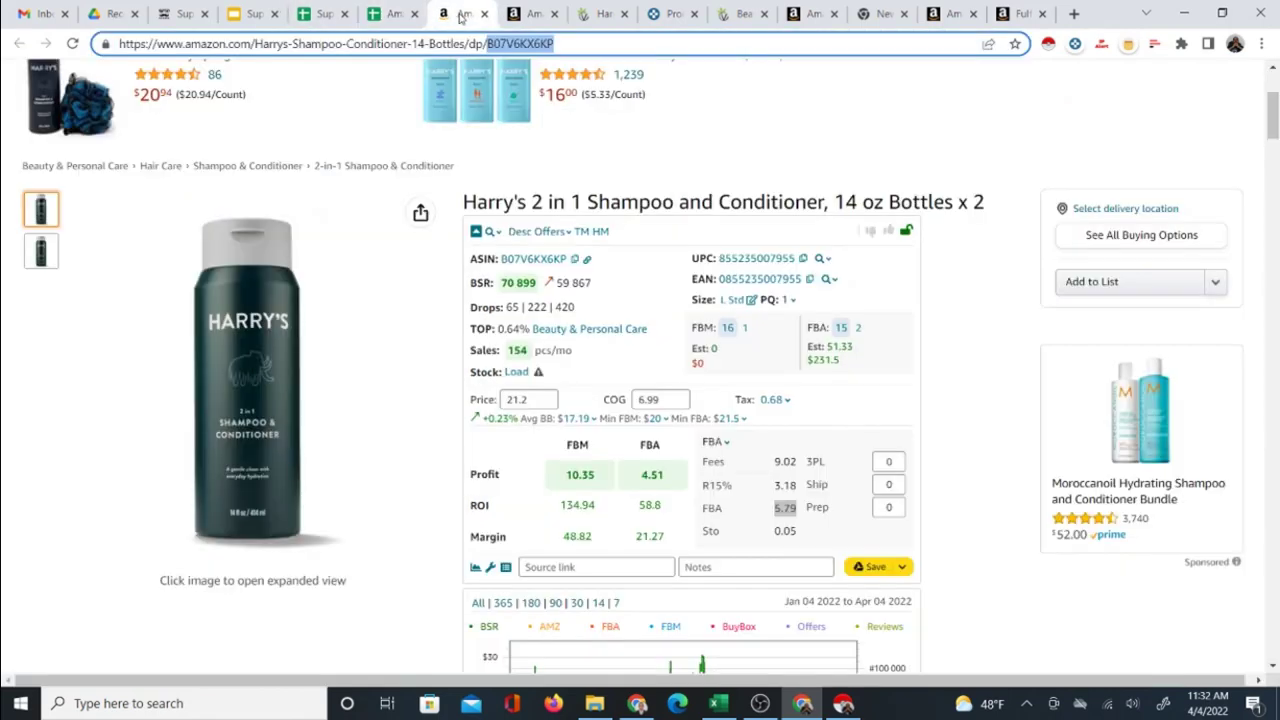
{"action": "left_click", "coordinate": [388, 14]}
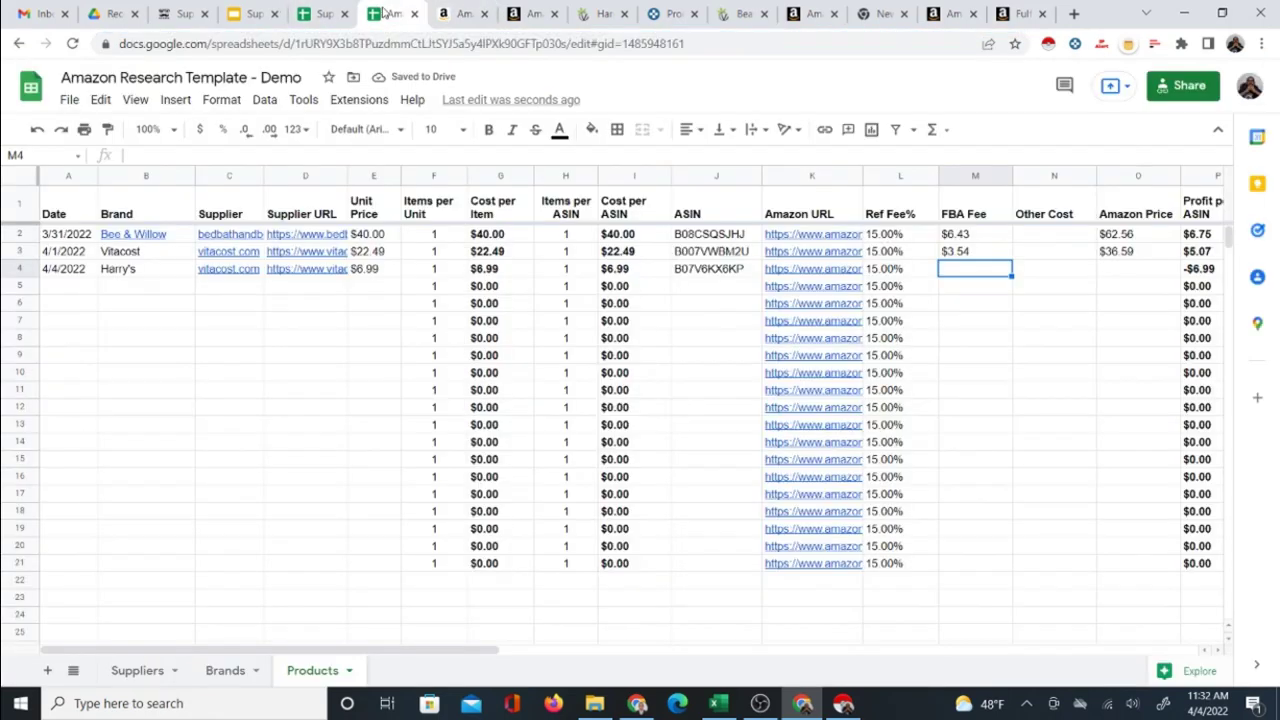
{"action": "type", "text": "5.79"}
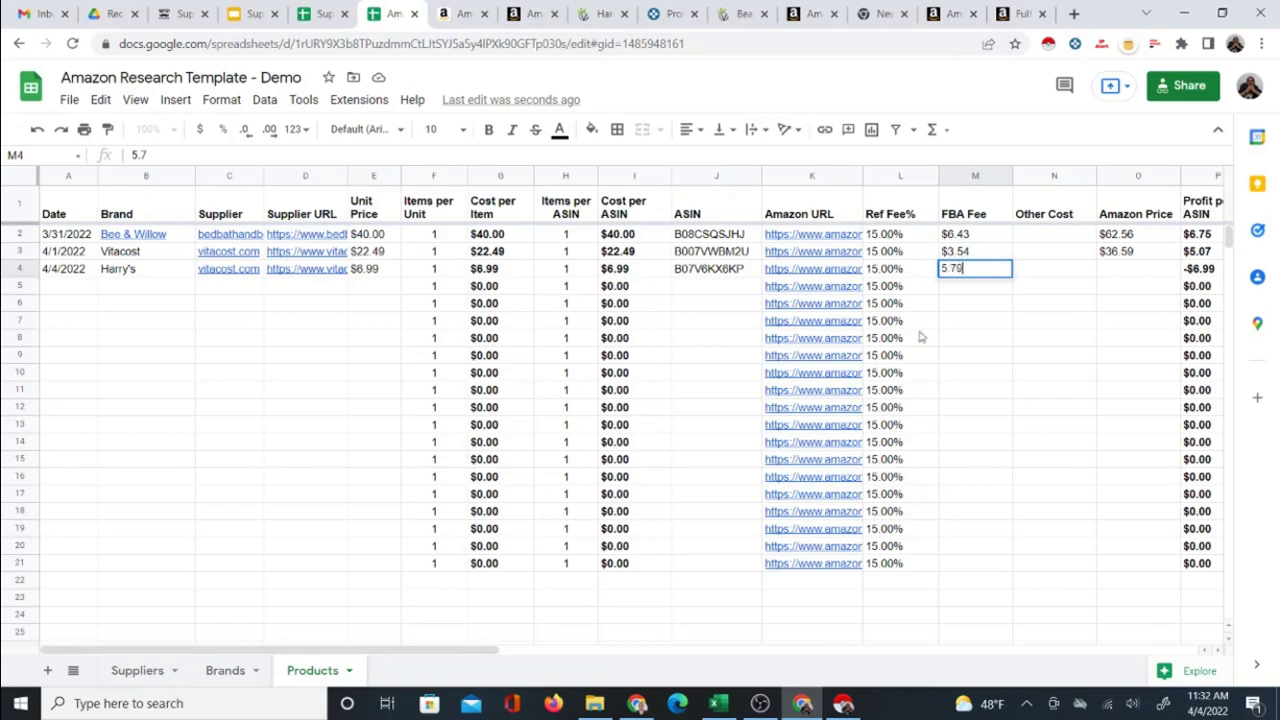
{"action": "left_click", "coordinate": [1005, 322]}
- Check the selling price on the Harry's listing and enter 21.2 as row 4's Amazon price
{"action": "left_click", "coordinate": [1063, 273]}
{"action": "left_click", "coordinate": [1140, 274]}
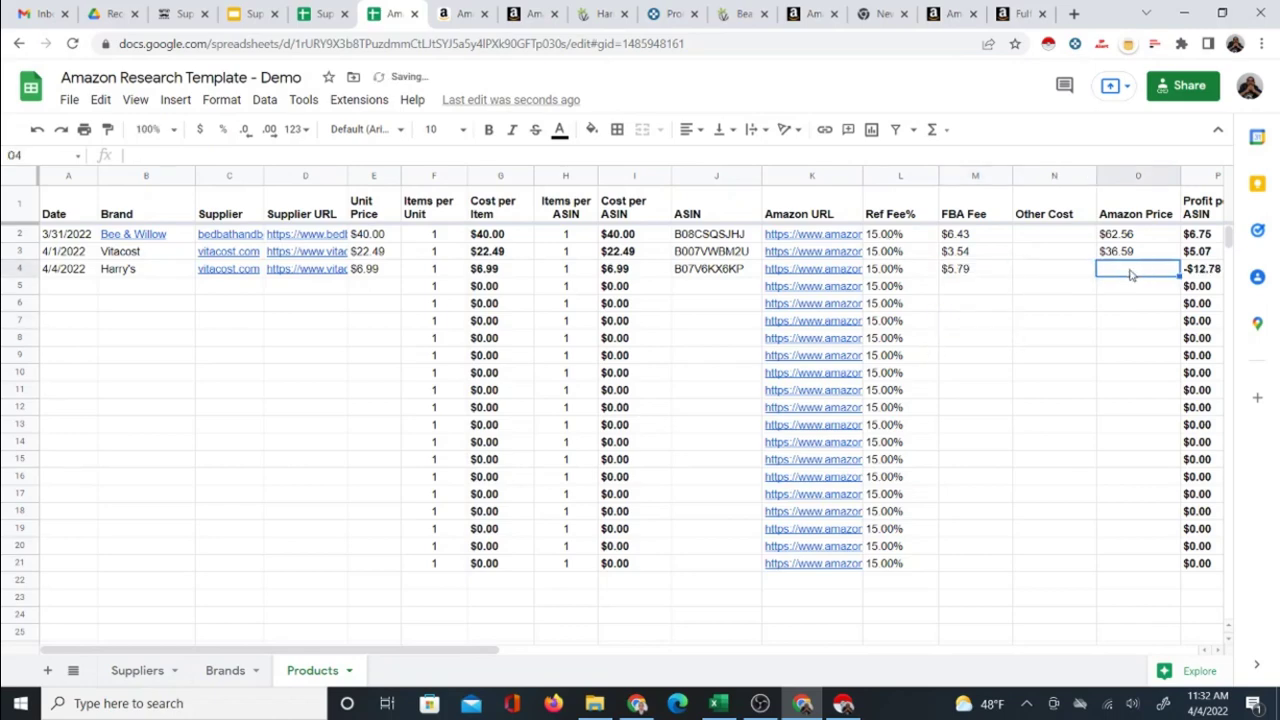
{"action": "left_click", "coordinate": [457, 14]}
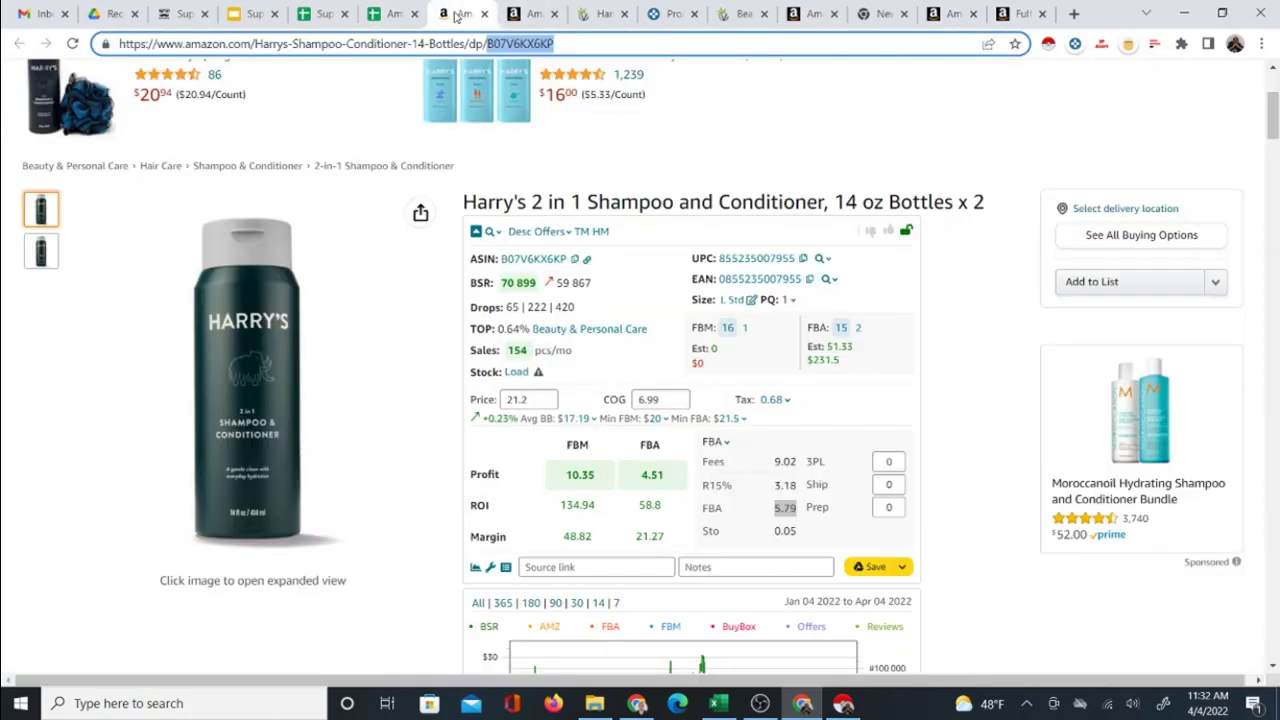
{"action": "left_click", "coordinate": [388, 14]}
{"action": "type", "text": "21.2"}
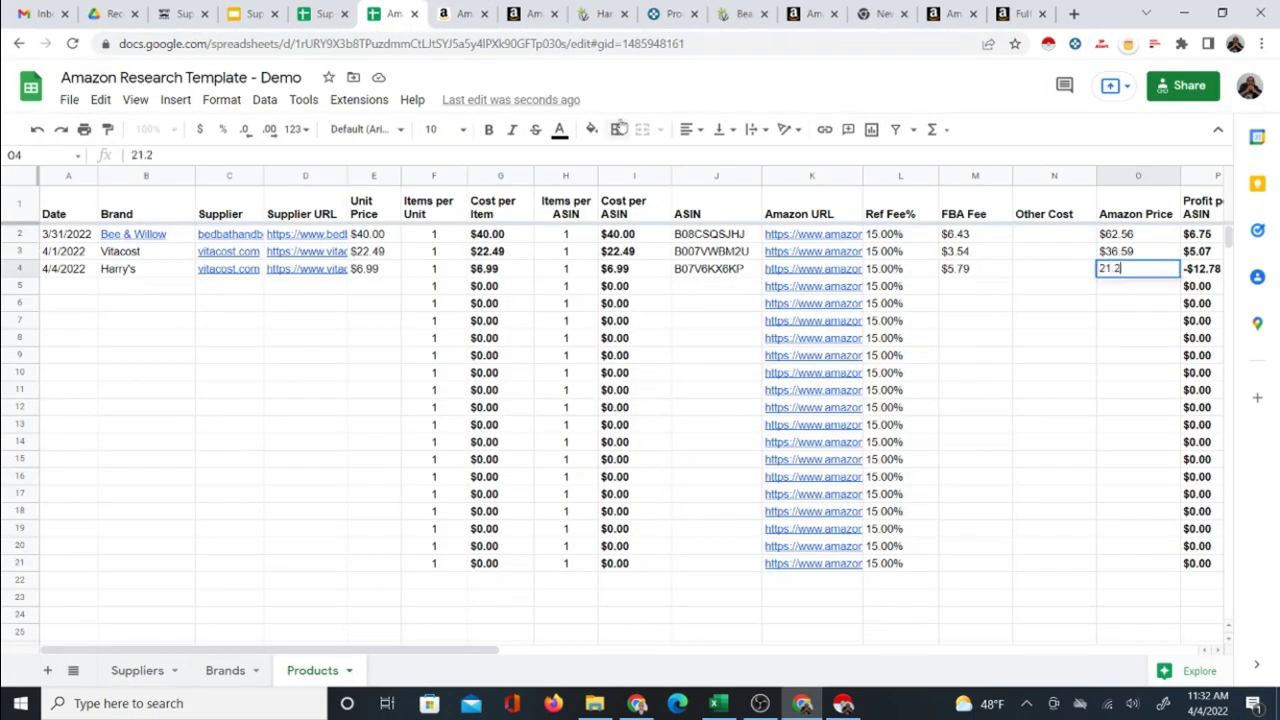
{"action": "key", "text": "Return"}
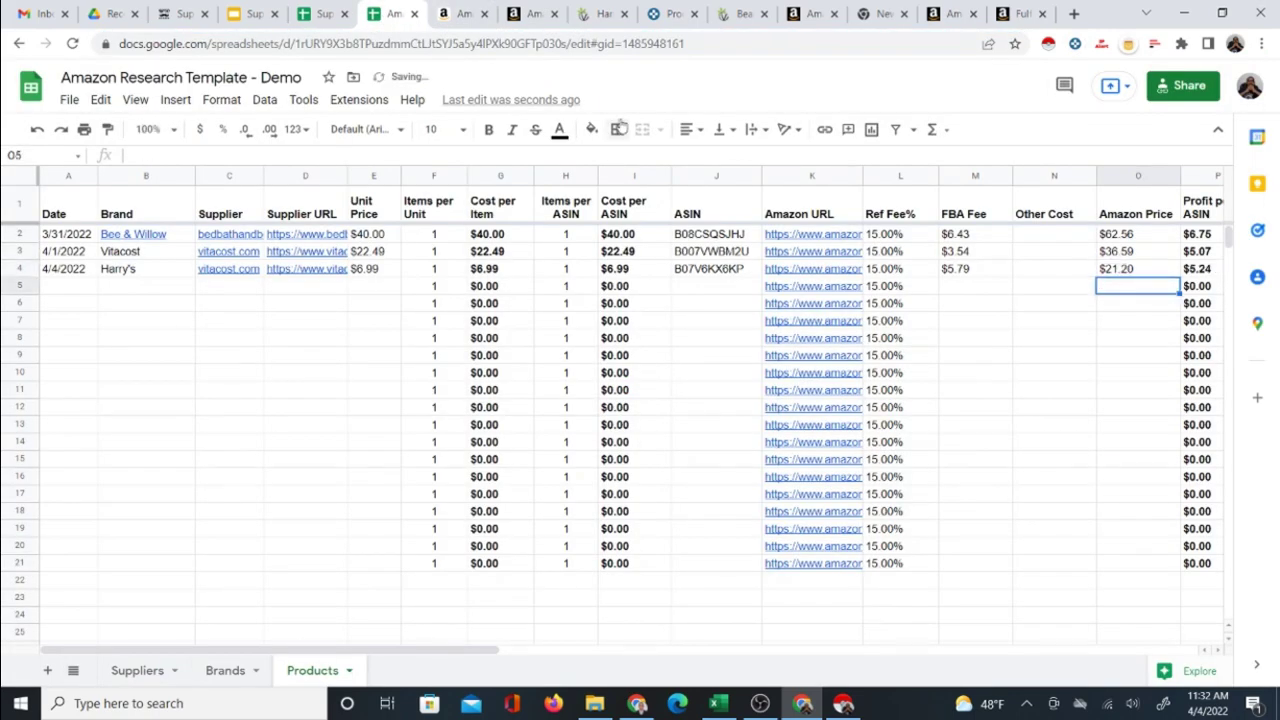
- Bring up the product search of Amazon's FBA Revenue Calculator in Seller Central
{"action": "left_click", "coordinate": [1008, 16]}
{"action": "scroll", "coordinate": [600, 345], "scroll_direction": "down", "scroll_amount": 2}
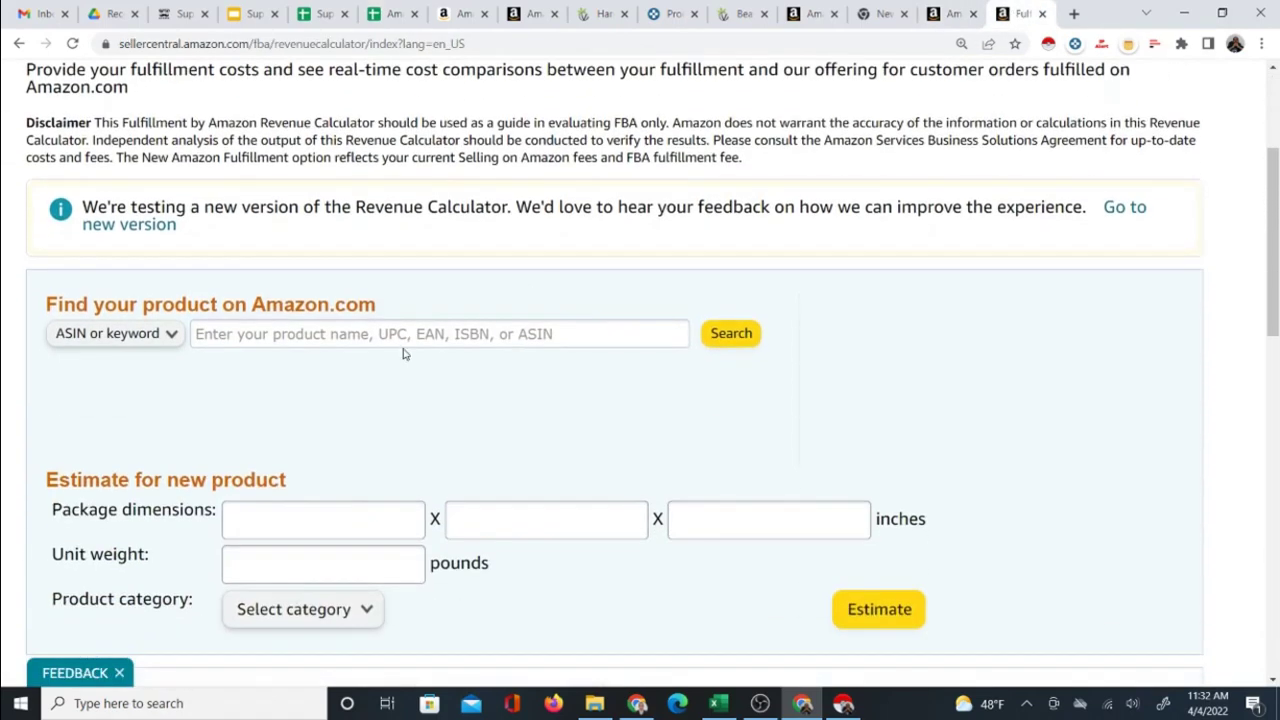
- Look up the product with ASIN B07V6KX6KP in the revenue calculator
{"action": "left_click", "coordinate": [266, 336]}
{"action": "right_click", "coordinate": [266, 336]}
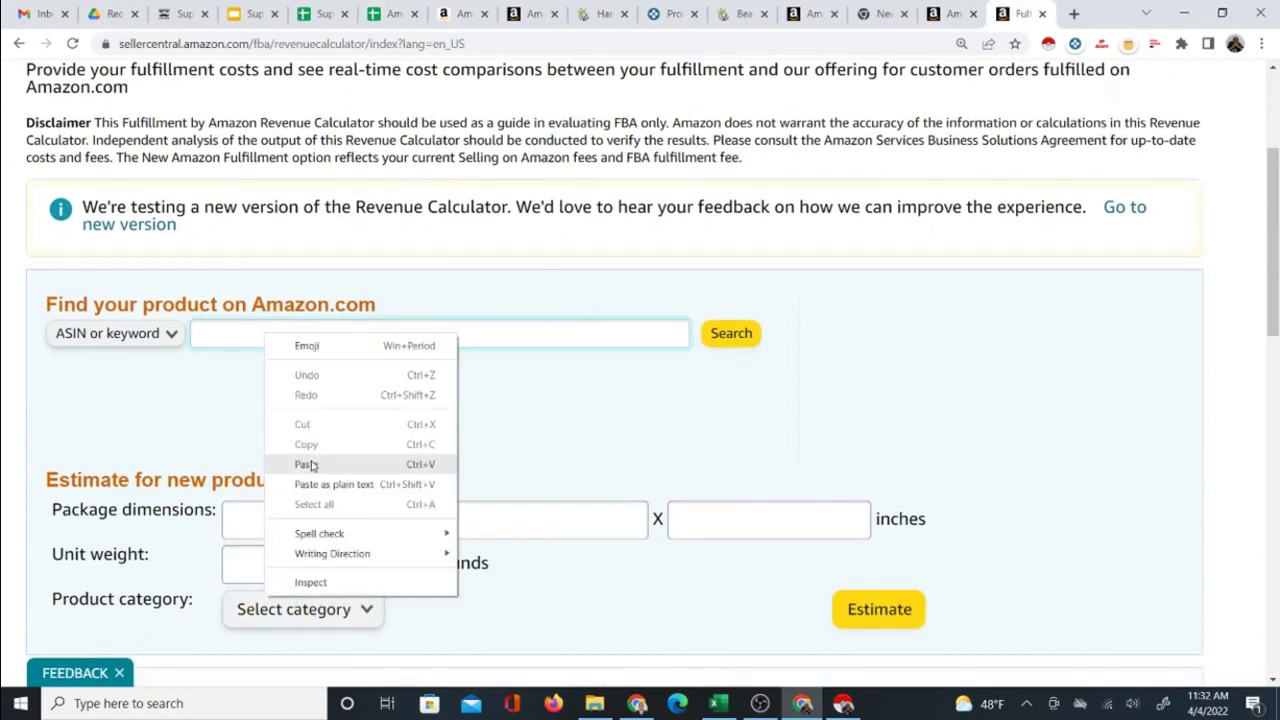
{"action": "left_click", "coordinate": [308, 464]}
{"action": "left_click", "coordinate": [728, 335]}
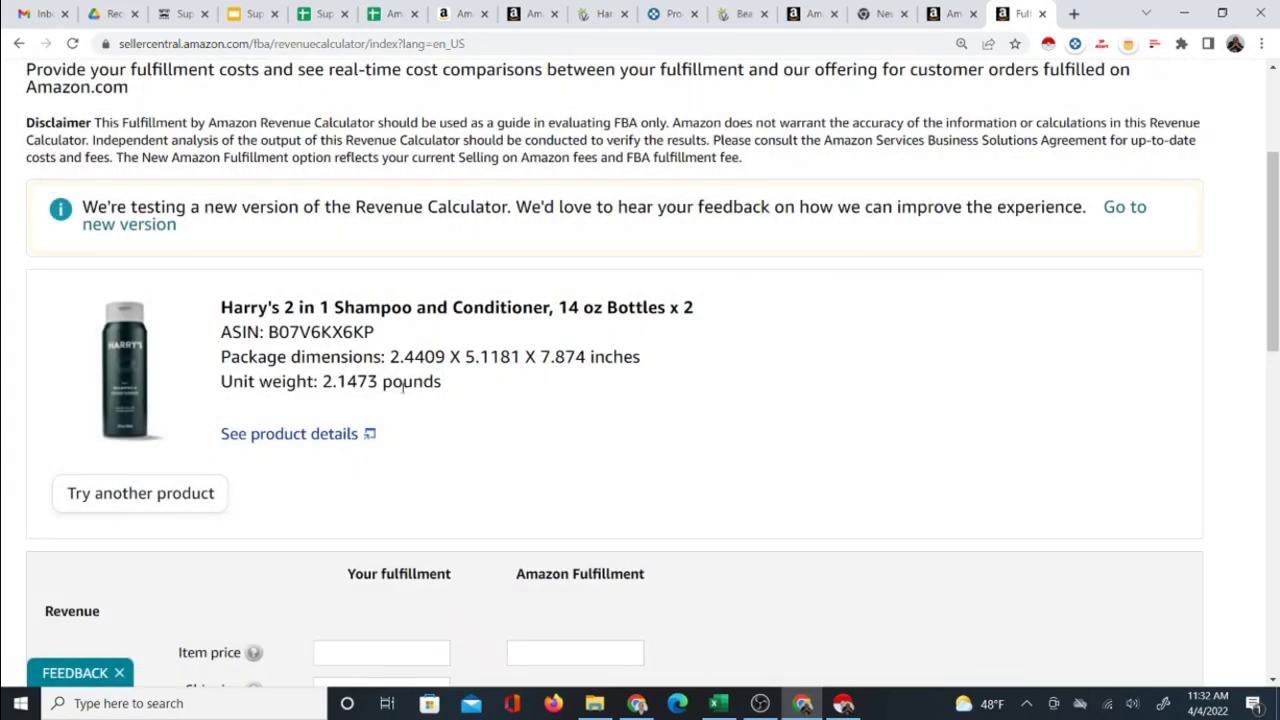
- Calculate the fulfillment costs for the Harry's 2 in 1 Shampoo and Conditioner without entering any prices or costs
{"action": "scroll", "coordinate": [404, 388], "scroll_direction": "down", "scroll_amount": 2}
{"action": "scroll", "coordinate": [523, 397], "scroll_direction": "down", "scroll_amount": 9}
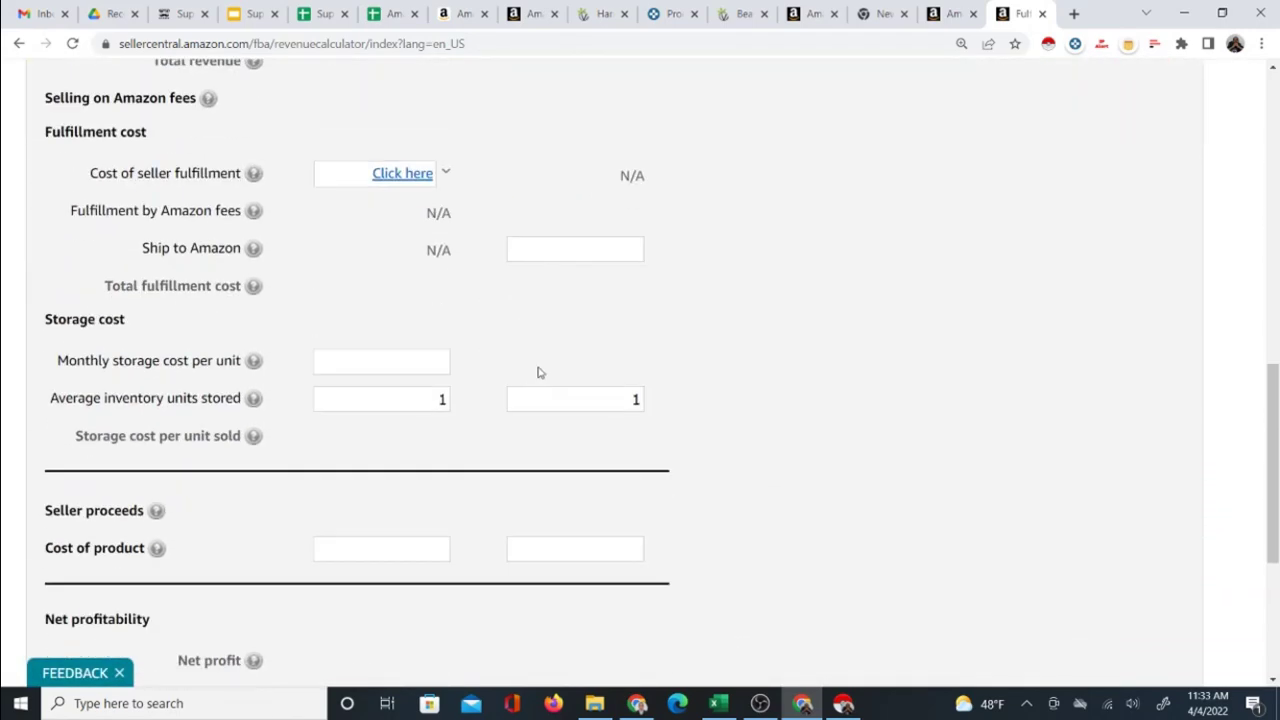
{"action": "left_click", "coordinate": [582, 412]}
{"action": "scroll", "coordinate": [740, 360], "scroll_direction": "up", "scroll_amount": 6}
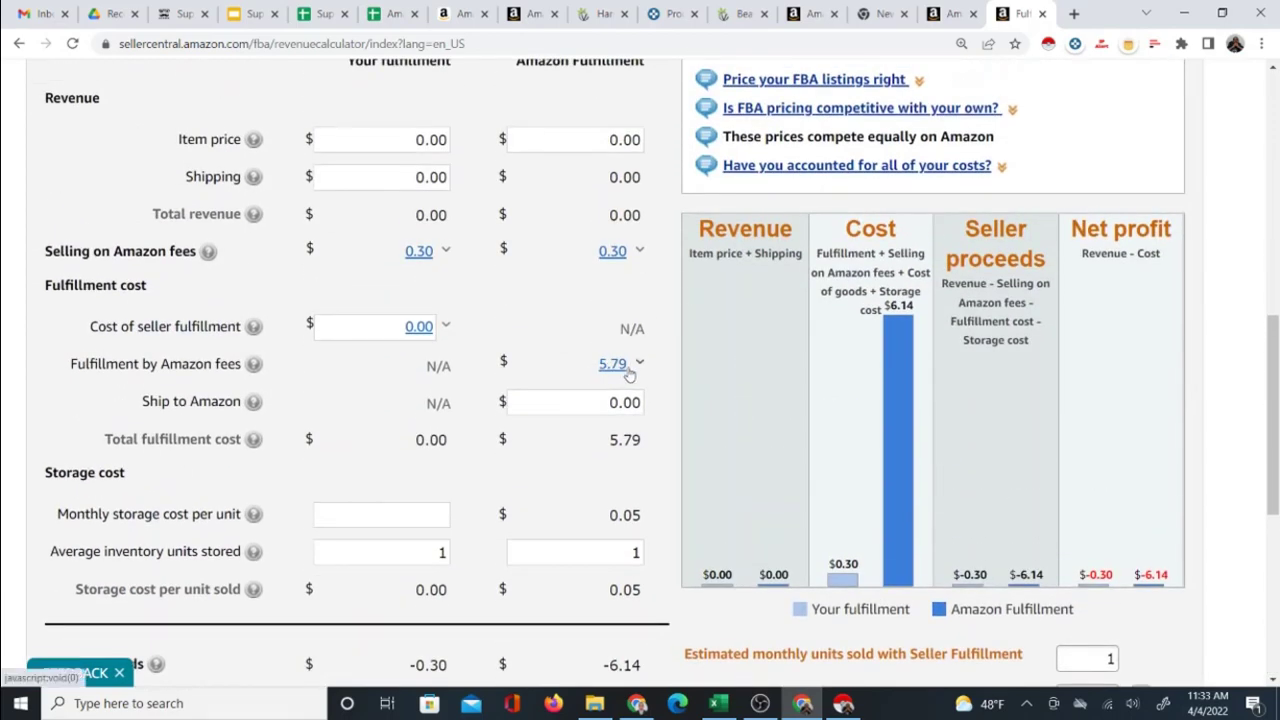
- Examine the product's package details and cost breakdown, and read the help explanation for the Fulfillment by Amazon fees
{"action": "scroll", "coordinate": [624, 372], "scroll_direction": "up", "scroll_amount": 1}
{"action": "scroll", "coordinate": [624, 372], "scroll_direction": "up", "scroll_amount": 4}
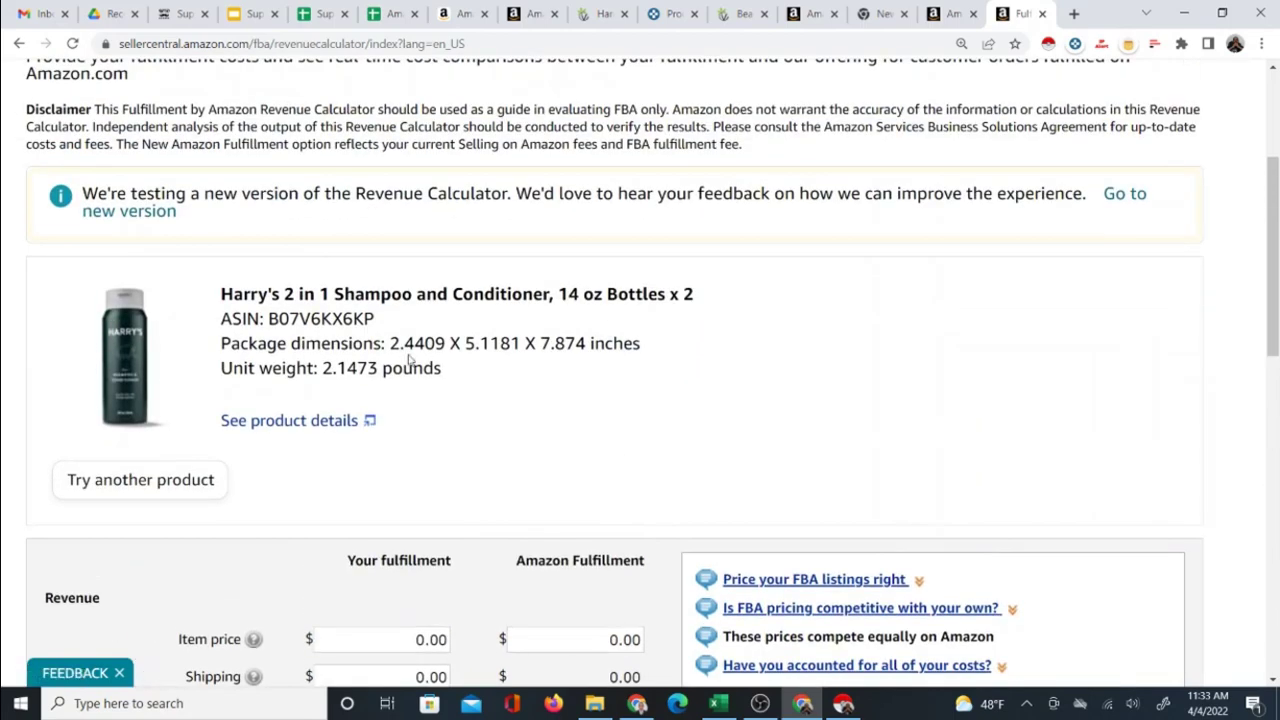
{"action": "scroll", "coordinate": [578, 468], "scroll_direction": "down", "scroll_amount": 6}
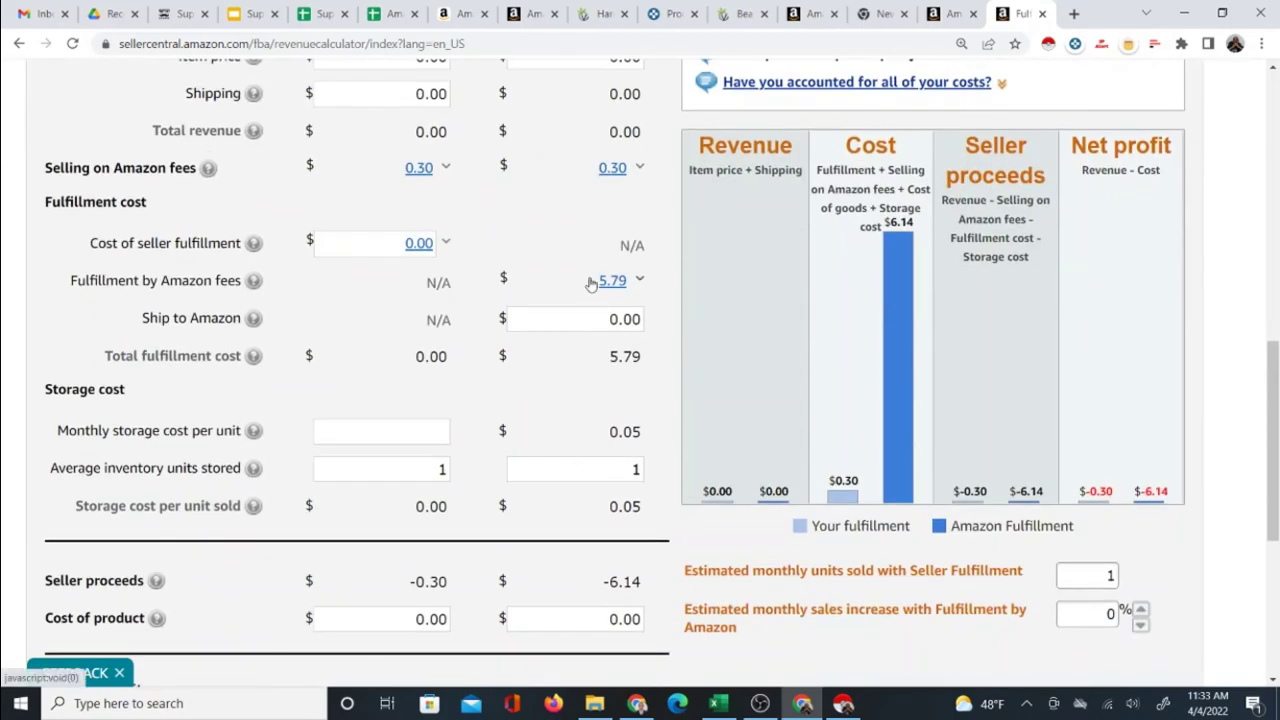
{"action": "left_click", "coordinate": [254, 281]}
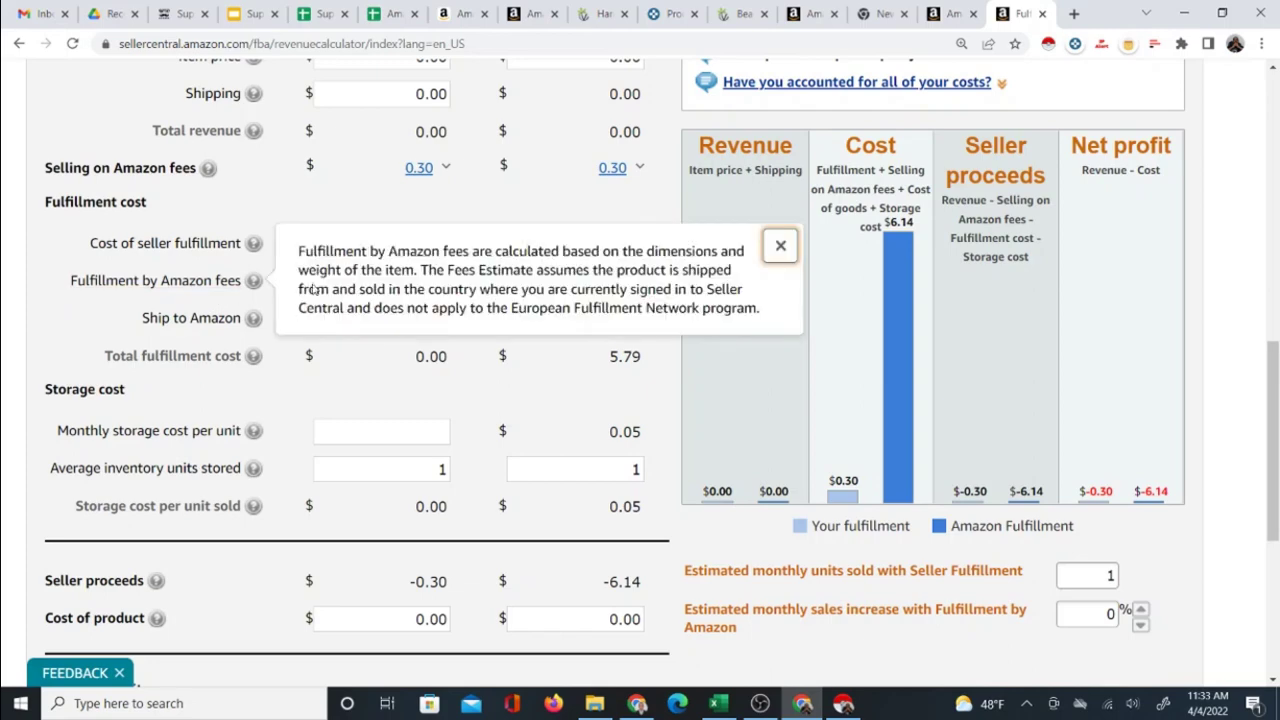
{"action": "left_click", "coordinate": [780, 246]}
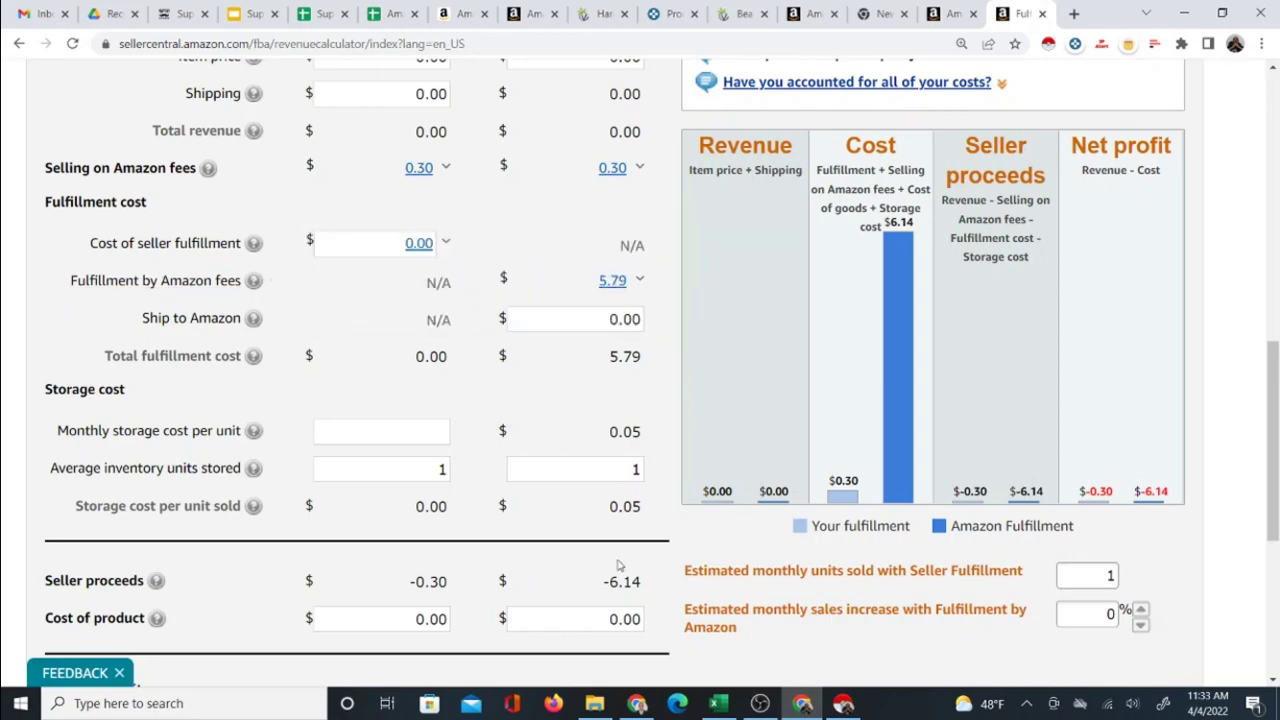
{"action": "scroll", "coordinate": [618, 566], "scroll_direction": "down", "scroll_amount": 3}
{"action": "scroll", "coordinate": [620, 500], "scroll_direction": "up", "scroll_amount": 3}
{"action": "scroll", "coordinate": [549, 354], "scroll_direction": "up", "scroll_amount": 3}
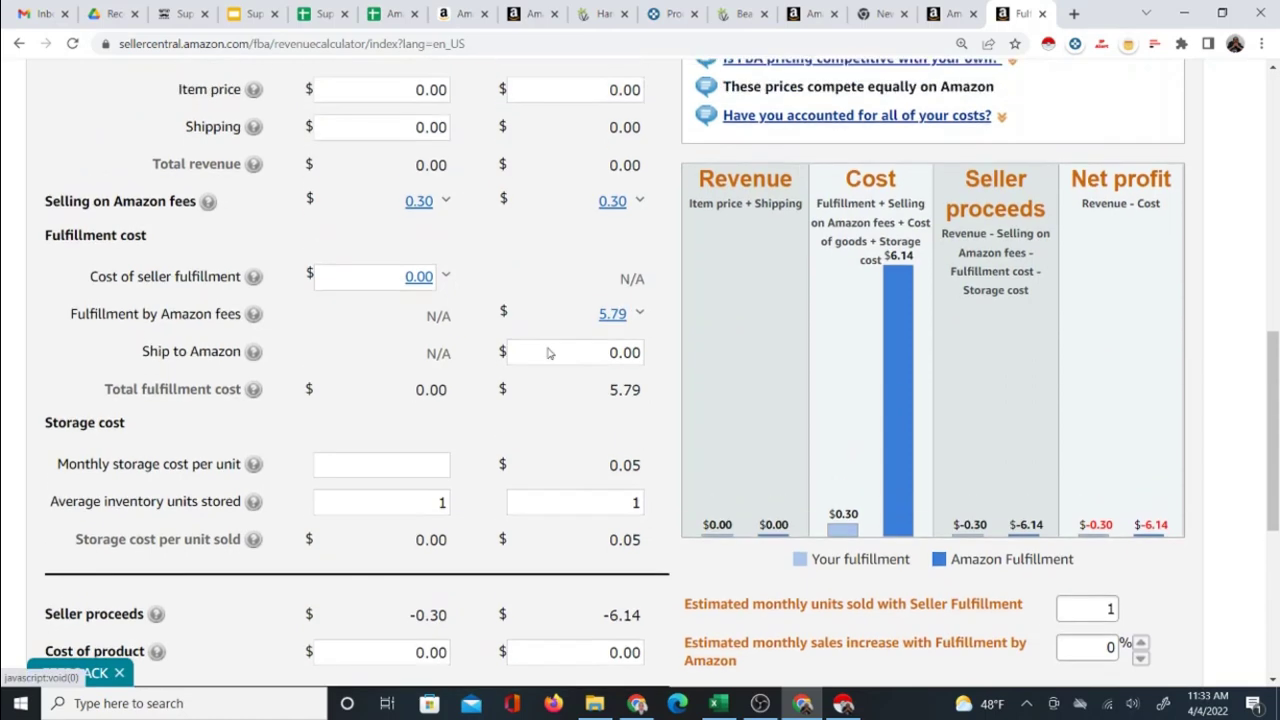
{"action": "scroll", "coordinate": [617, 563], "scroll_direction": "down", "scroll_amount": 3}
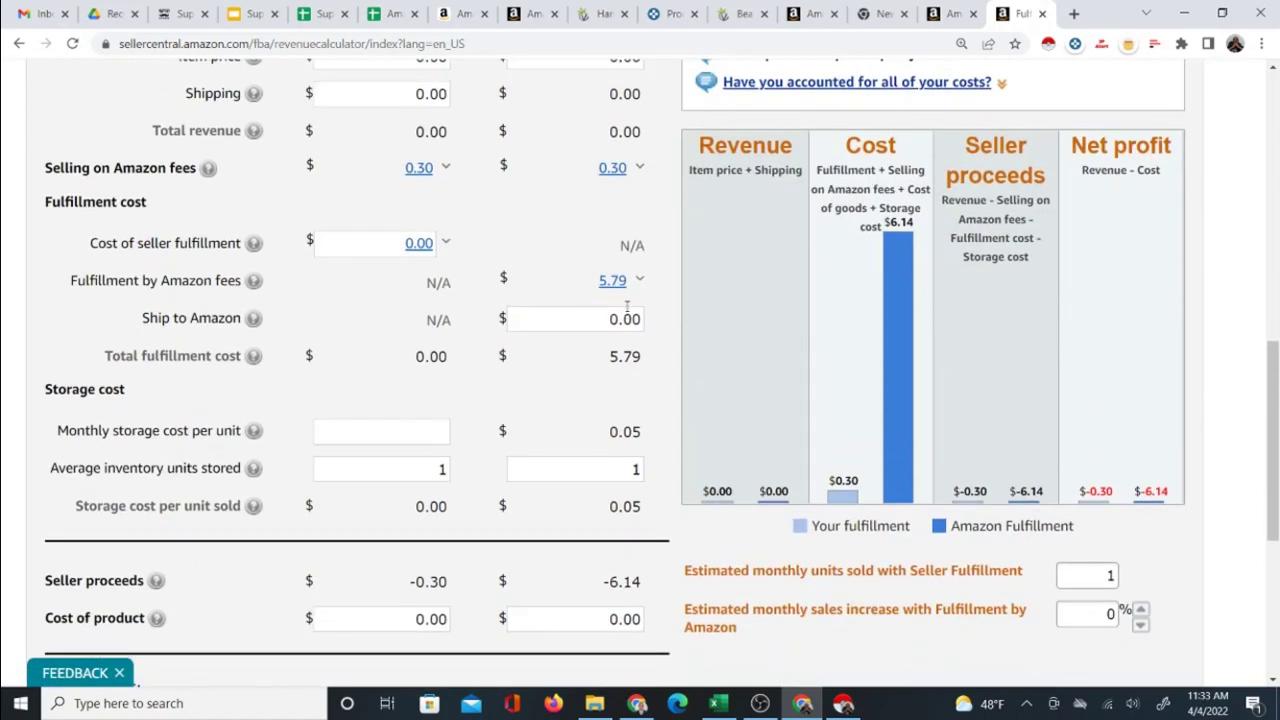
- Switch to the Amazon Research Template sheet and check the FBA fee, Amazon price, profit and ROI in the Harry's row
{"action": "left_click", "coordinate": [455, 13]}
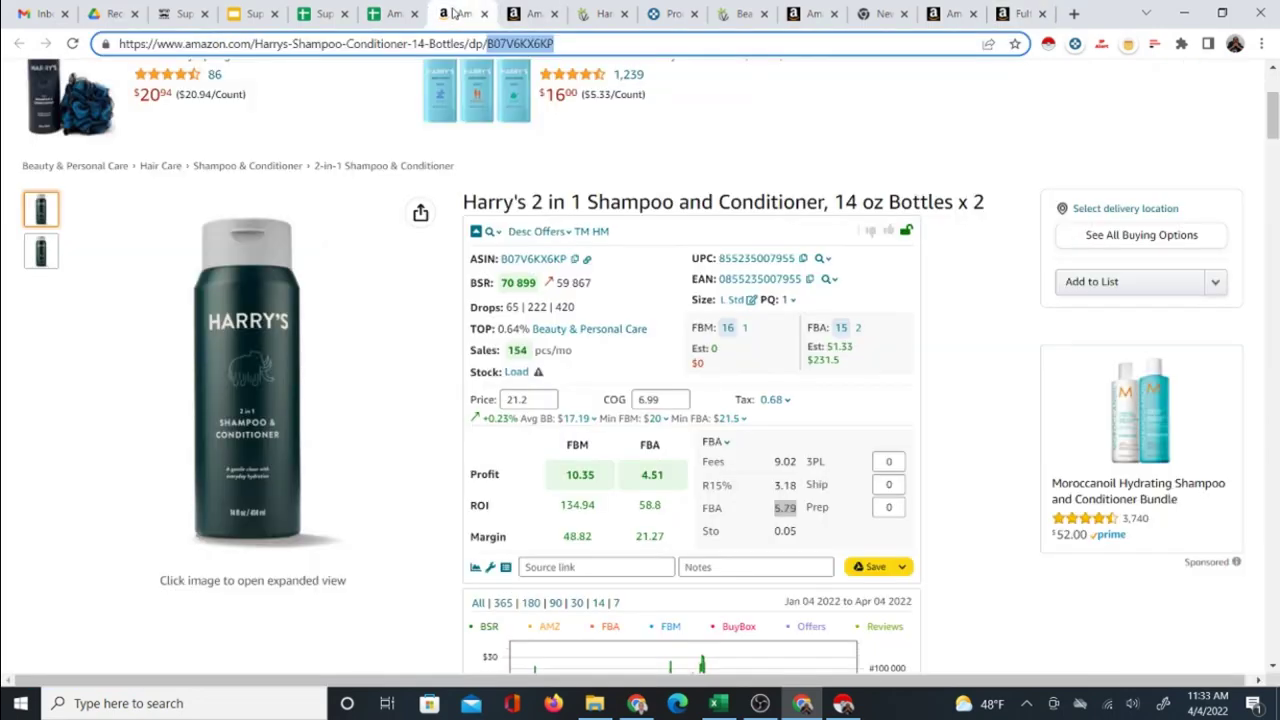
{"action": "left_click", "coordinate": [390, 14]}
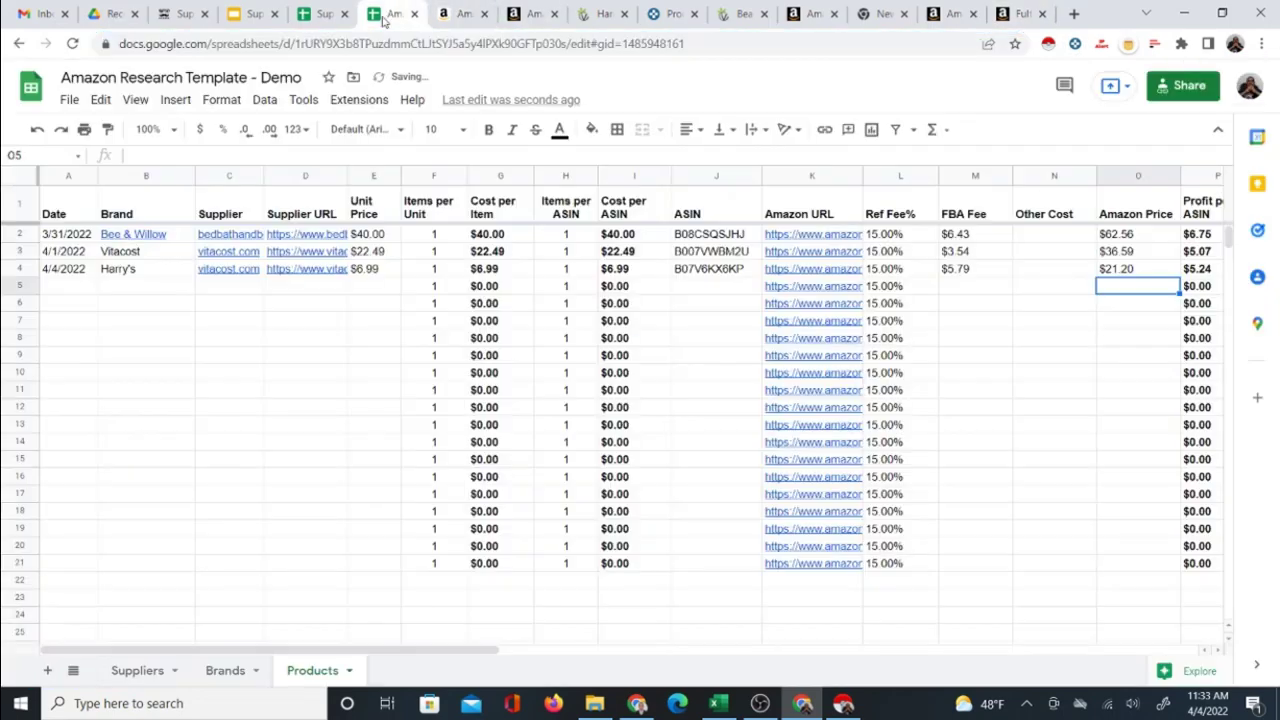
{"action": "left_click", "coordinate": [990, 272]}
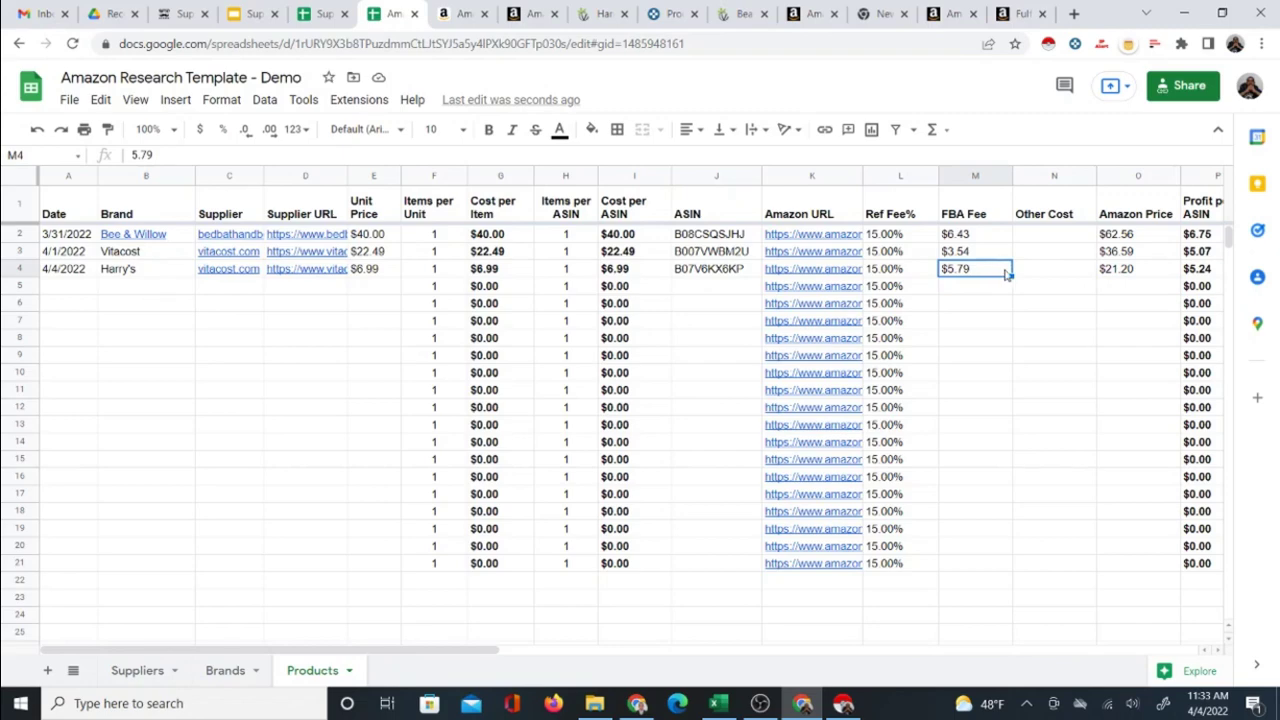
{"action": "left_click", "coordinate": [1131, 272]}
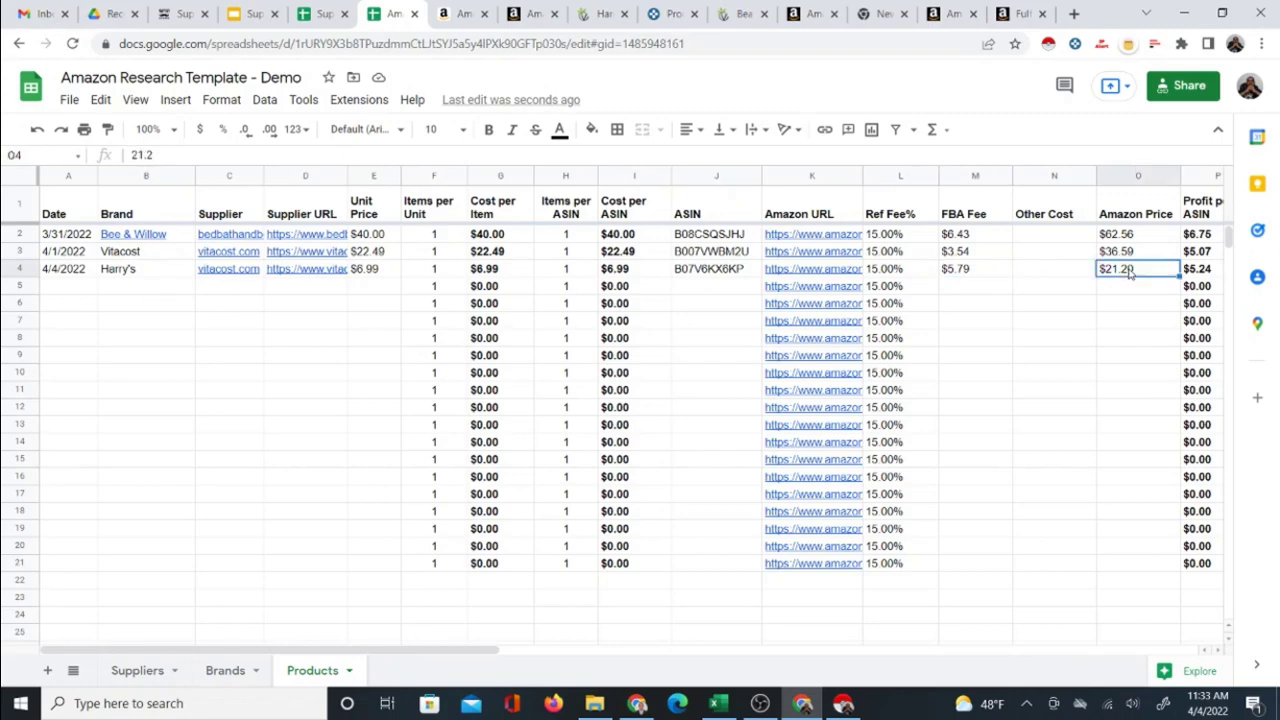
{"action": "scroll", "coordinate": [1129, 280], "scroll_direction": "right", "scroll_amount": 3}
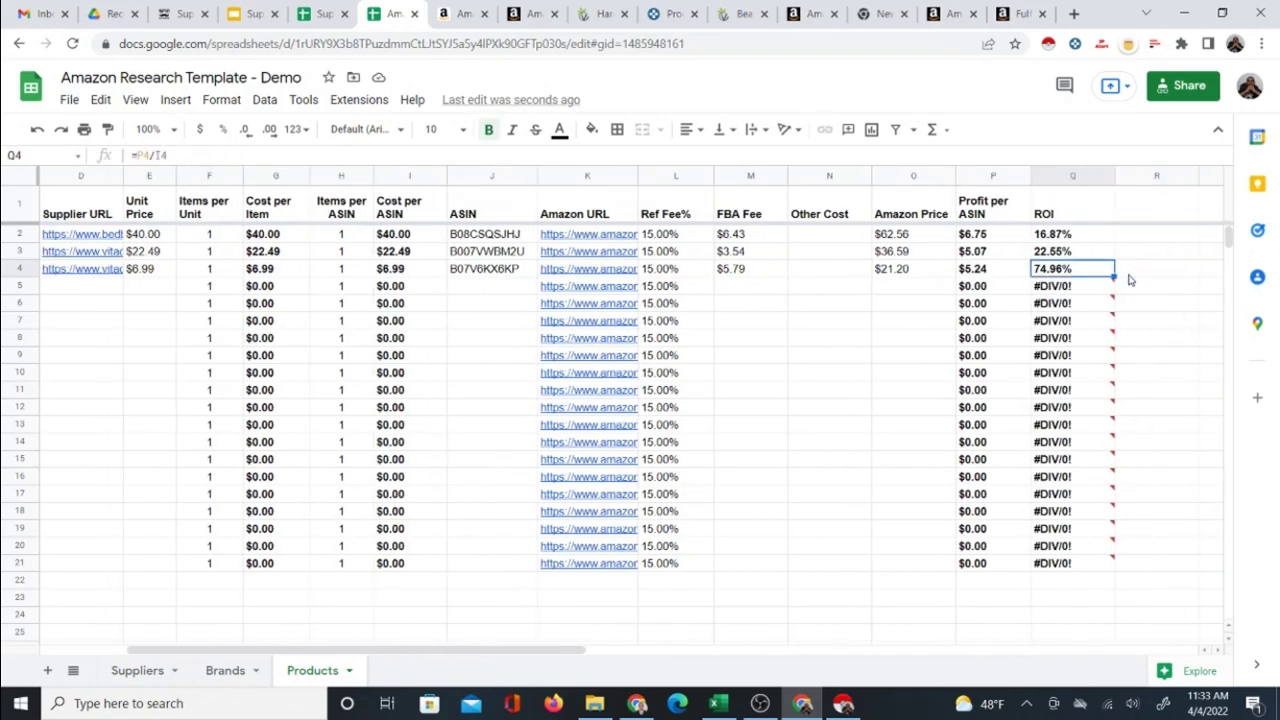
- Go back along the Harry's row and select the Date cell of the first empty product row, A5
{"action": "key", "text": "Left"}
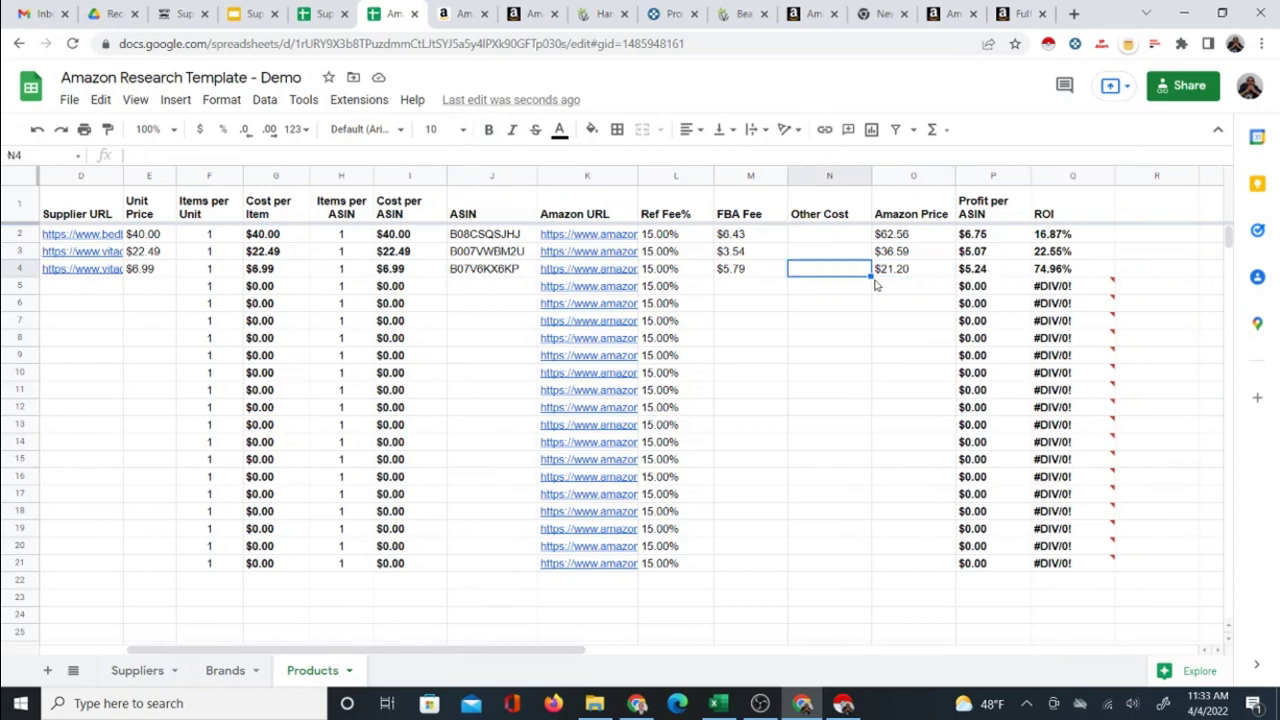
{"action": "key", "text": "Left"}
{"action": "key", "text": "Left"}
{"action": "key", "text": "Left"}
{"action": "key", "text": "Left"}
{"action": "key", "text": "Left"}
{"action": "key", "text": "Left"}
{"action": "key", "text": "Left"}
{"action": "key", "text": "Left"}
{"action": "key", "text": "Left"}
{"action": "key", "text": "Left"}
{"action": "key", "text": "Left"}
{"action": "key", "text": "Left"}
{"action": "key", "text": "Left"}
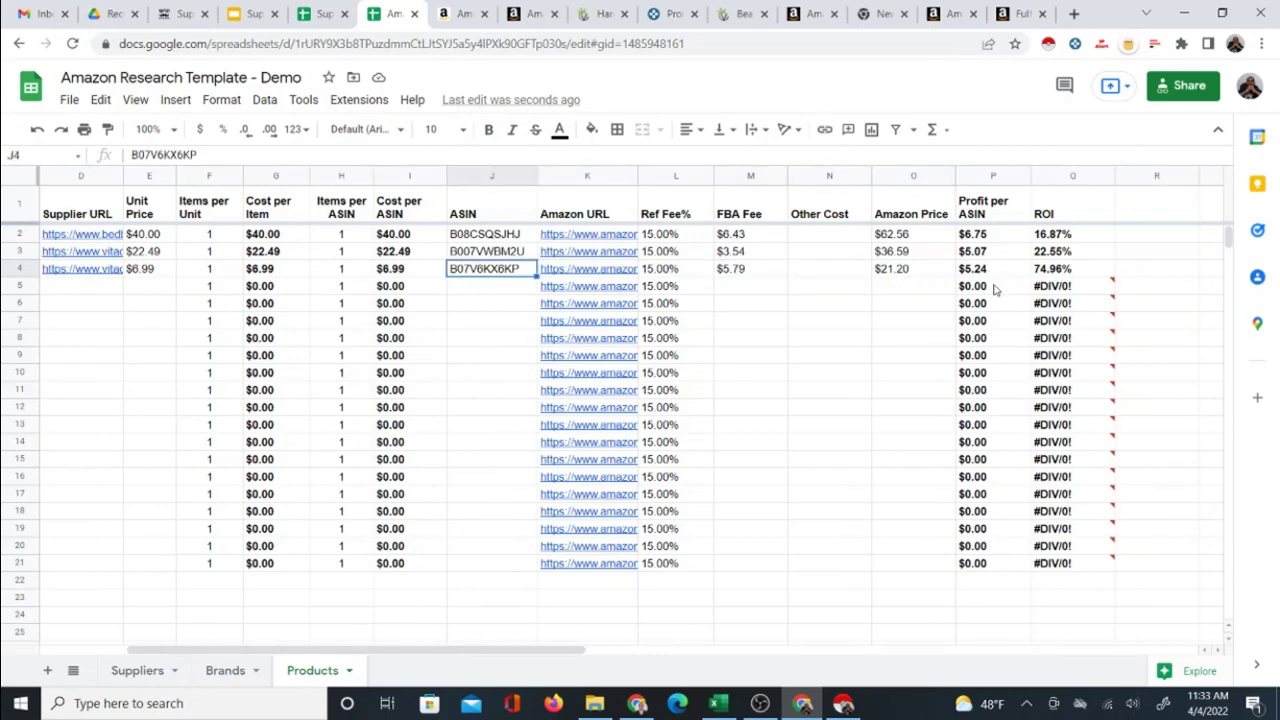
{"action": "key", "text": "Down"}
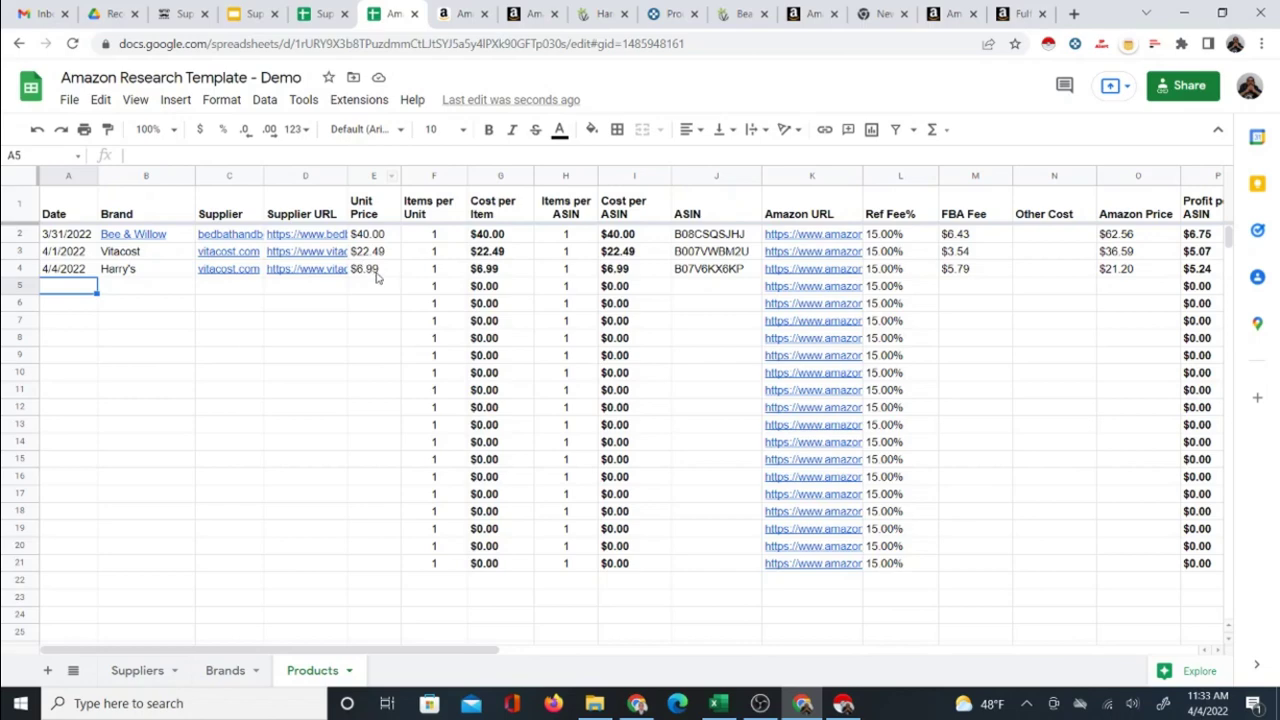
- Switch to the Supplier to Amazon Matcher sheet, shrink the page view and dismiss both execution-time error notices
{"action": "left_click", "coordinate": [452, 14]}
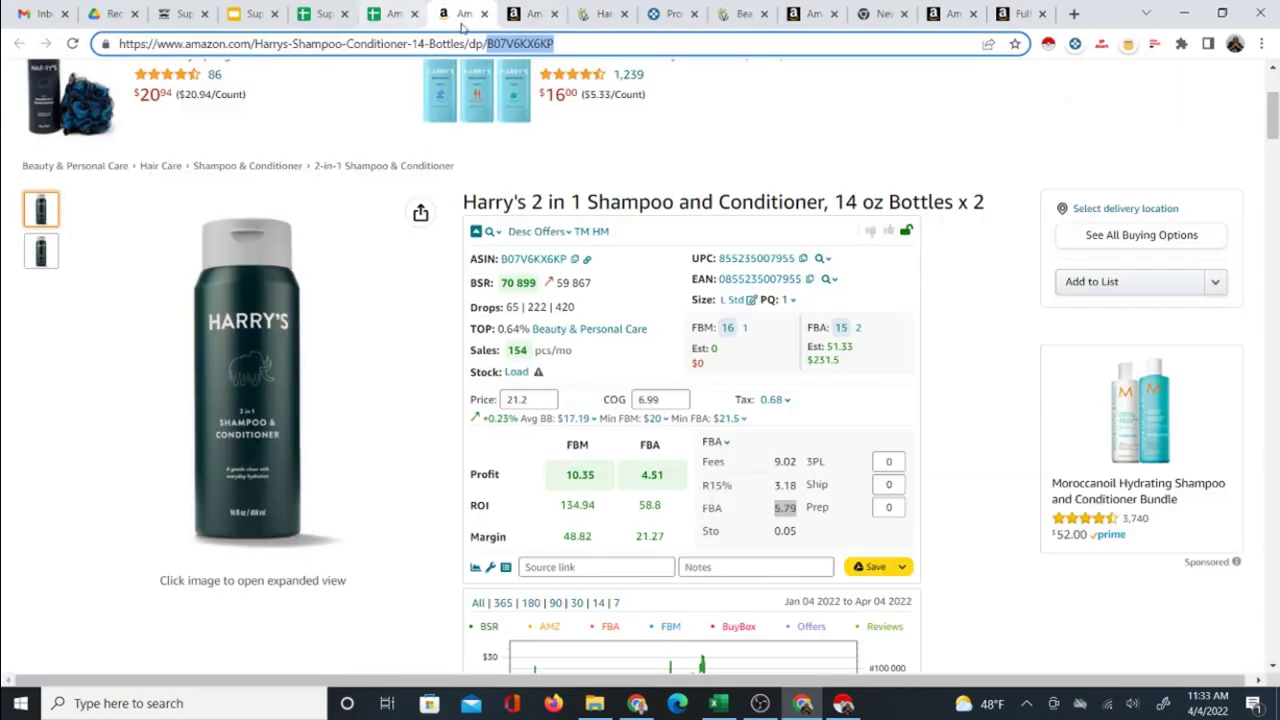
{"action": "left_click", "coordinate": [325, 27]}
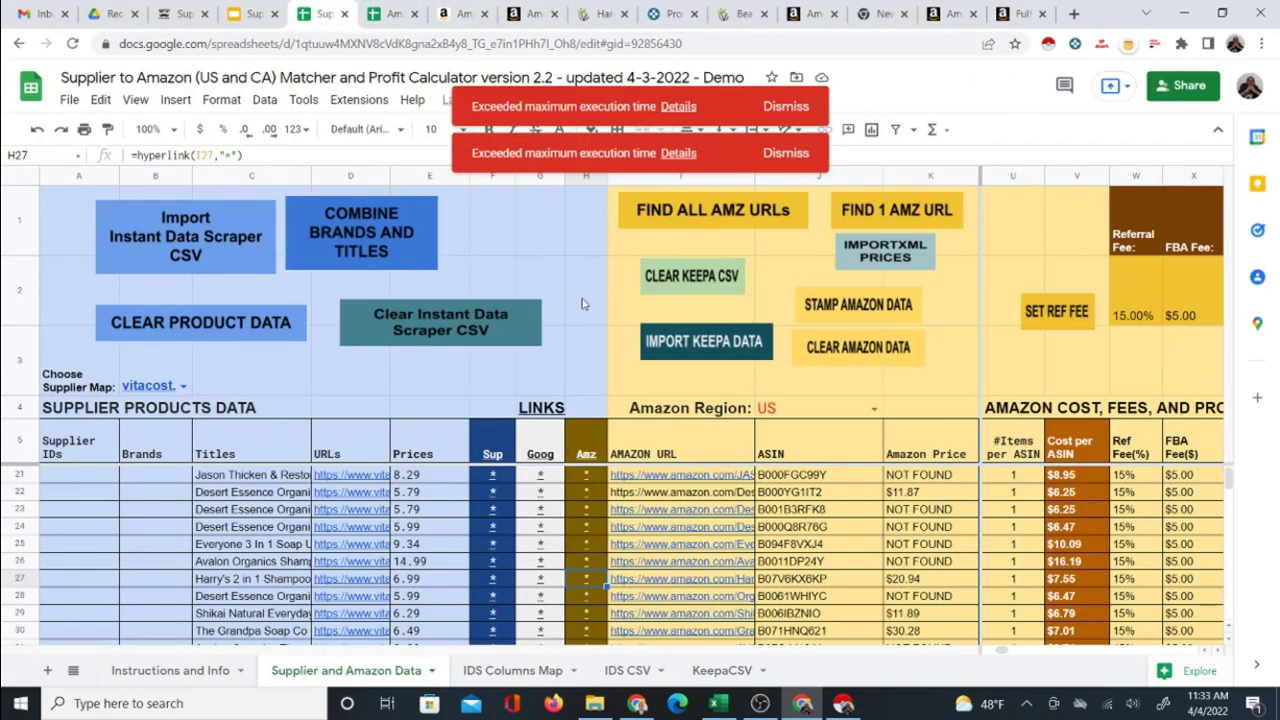
{"action": "key", "text": "ctrl+minus"}
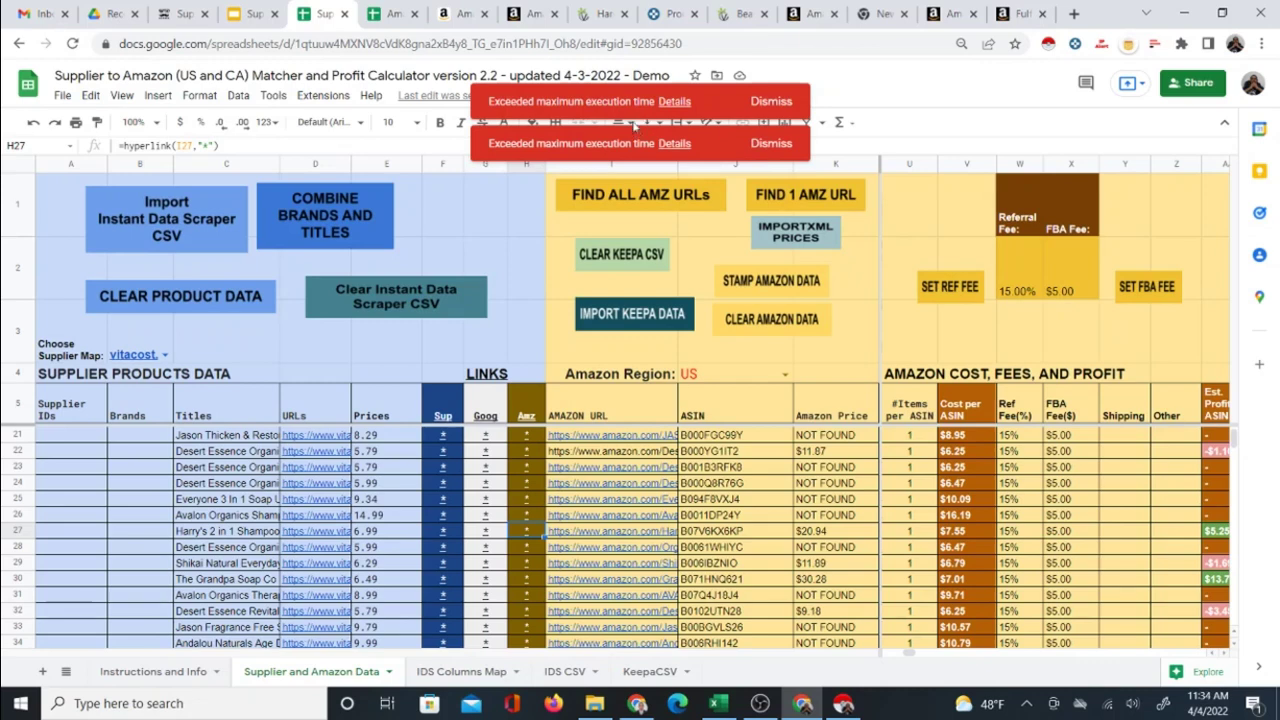
{"action": "left_click", "coordinate": [777, 147]}
{"action": "left_click", "coordinate": [769, 103]}
- Run the Find All AMZ URLs script starting at the first row without an Amazon URL, cell I115
{"action": "scroll", "coordinate": [647, 530], "scroll_direction": "down", "scroll_amount": 3}
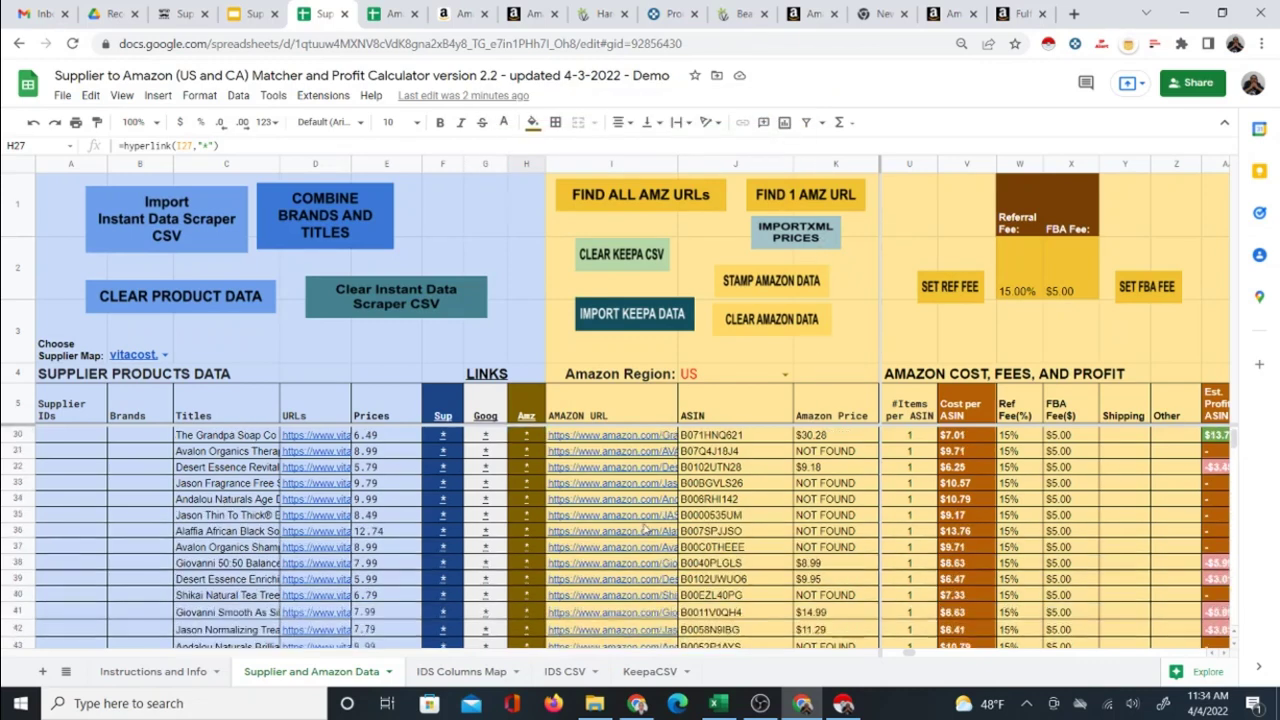
{"action": "scroll", "coordinate": [651, 516], "scroll_direction": "down", "scroll_amount": 12}
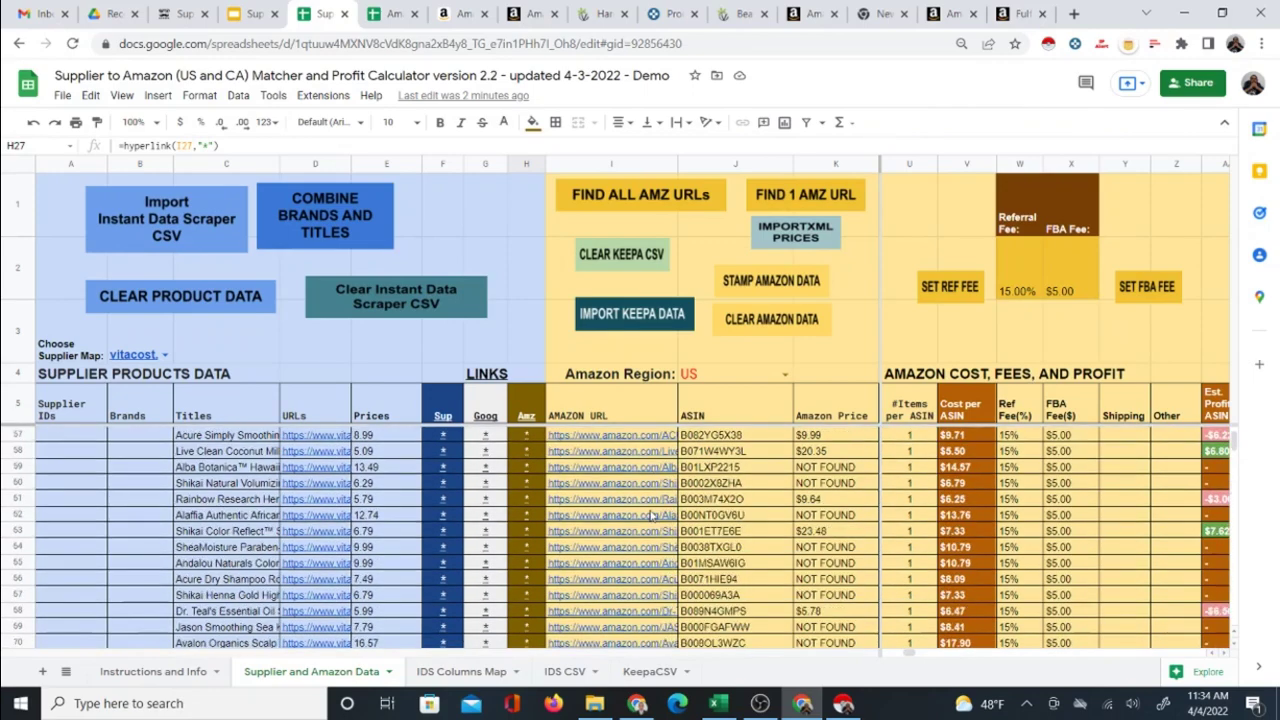
{"action": "scroll", "coordinate": [651, 516], "scroll_direction": "down", "scroll_amount": 15}
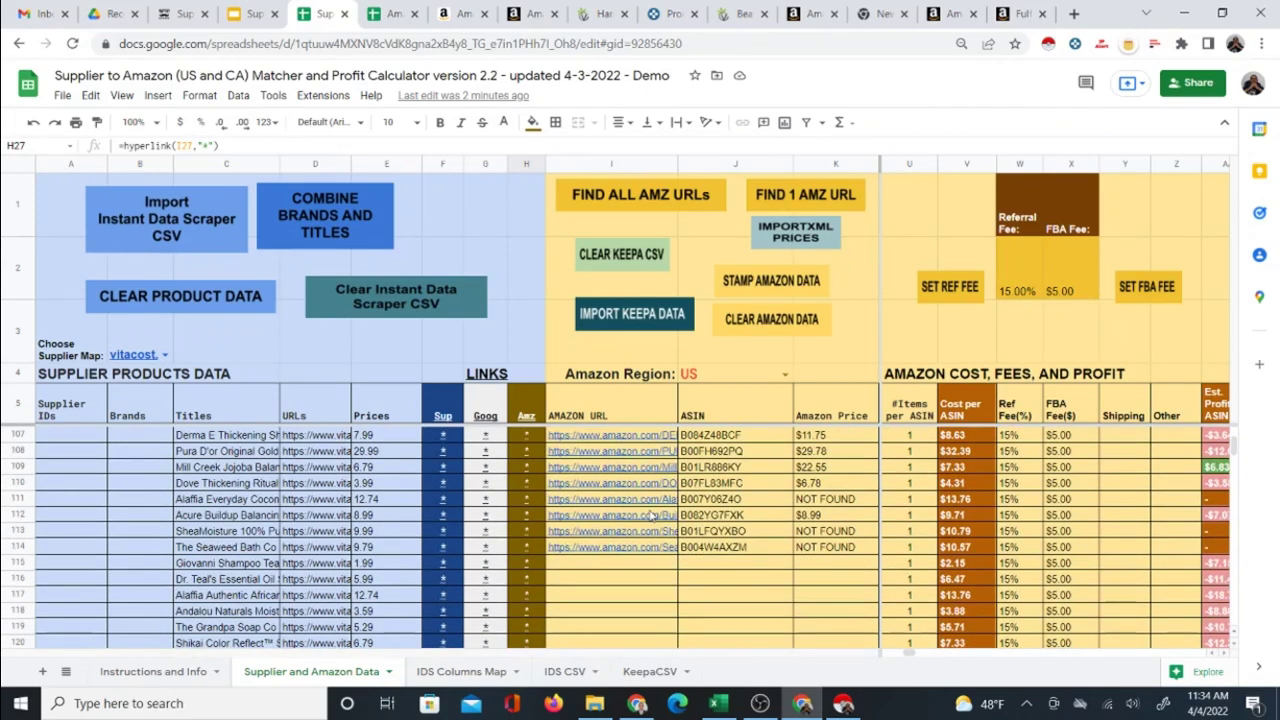
{"action": "left_click", "coordinate": [596, 457]}
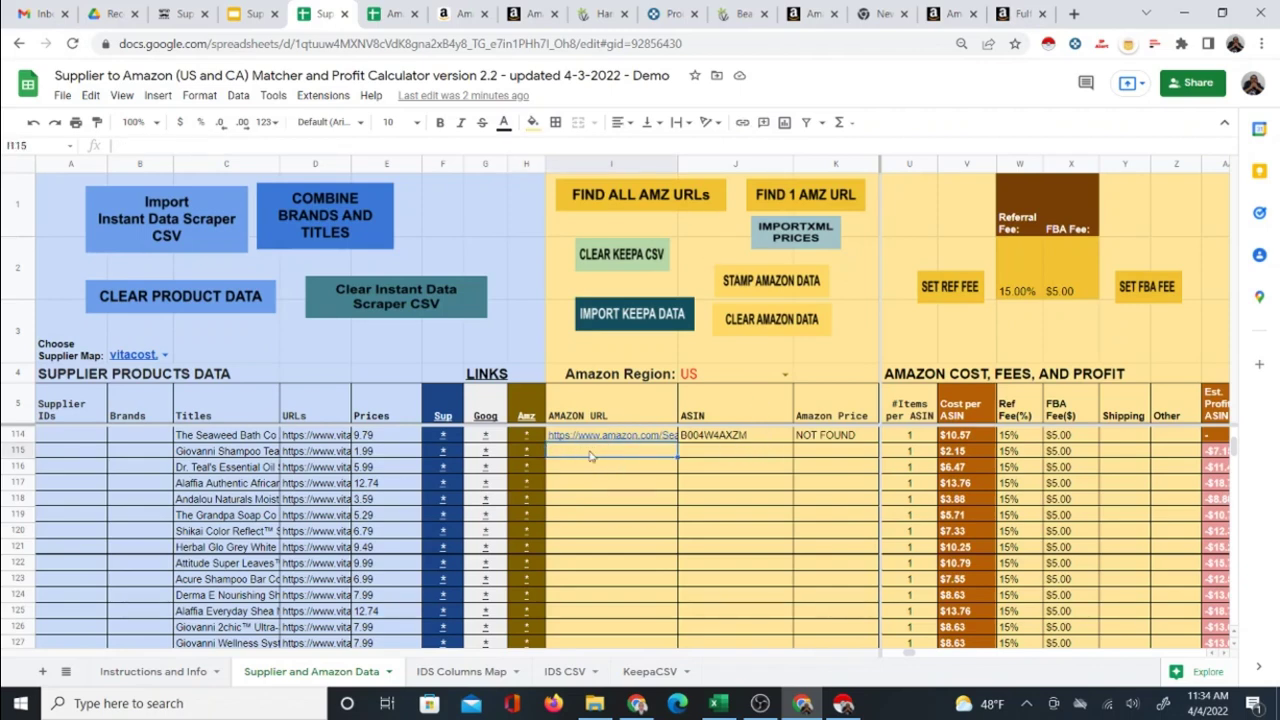
{"action": "left_click", "coordinate": [604, 199]}
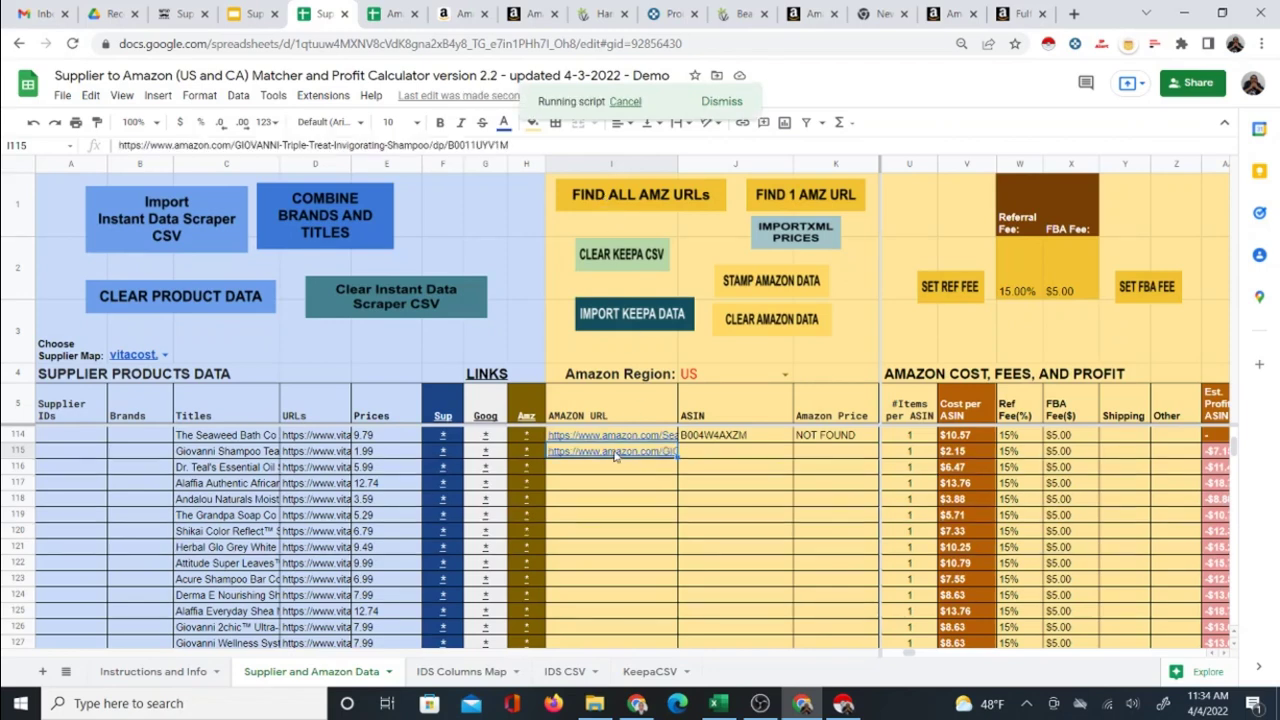
{"action": "mouse_move", "coordinate": [603, 456]}
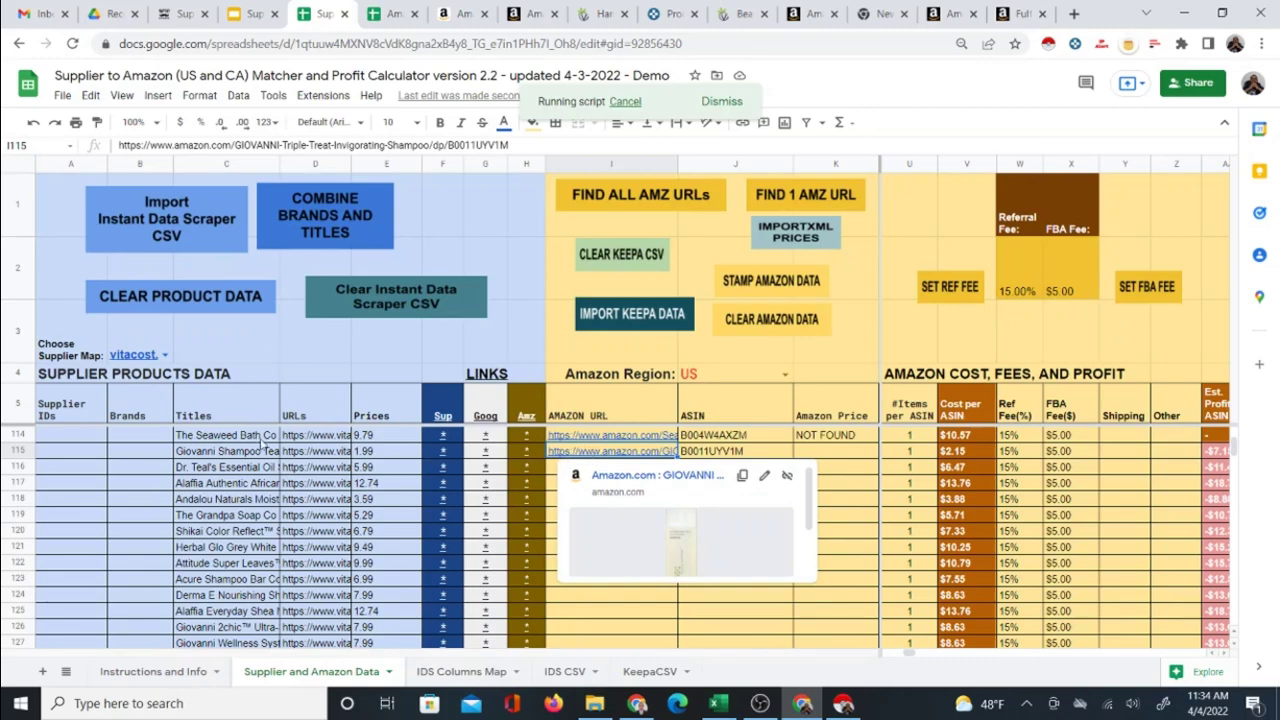
{"action": "left_click", "coordinate": [140, 452]}
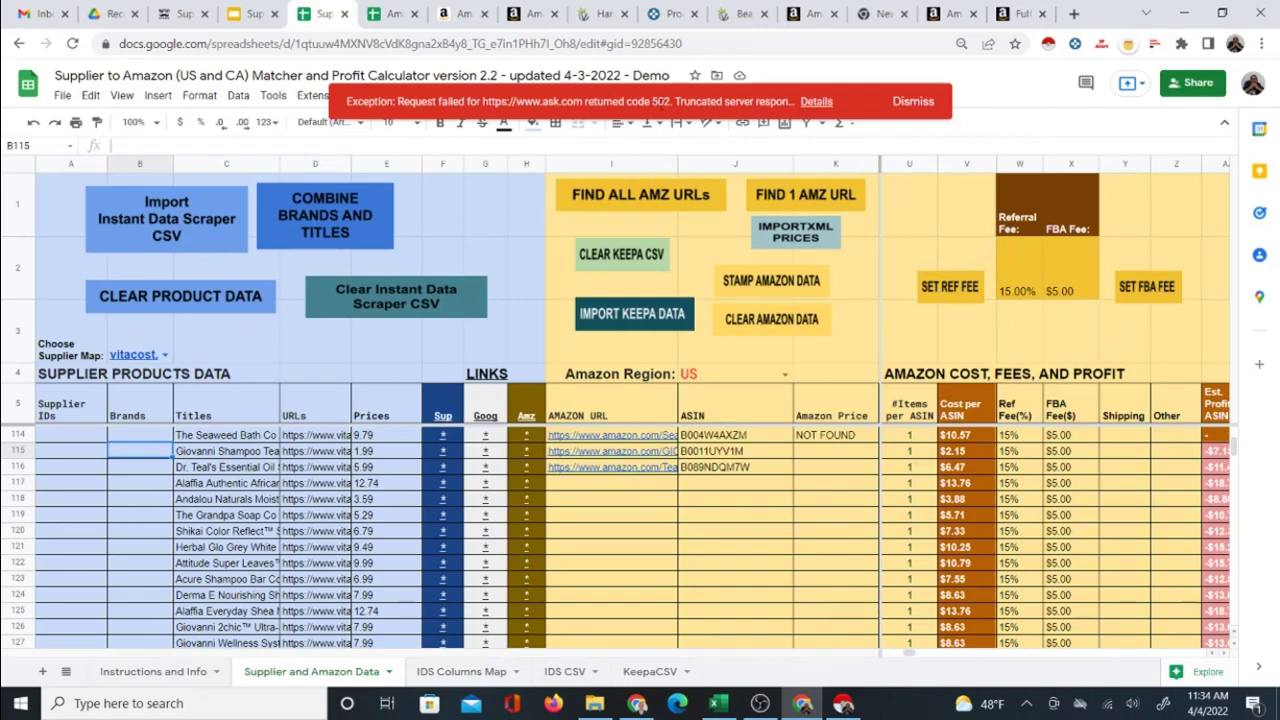
- Dismiss the script error, rerun Find All AMZ URLs from cell I117 and follow the rows as they fill
{"action": "left_click", "coordinate": [913, 101]}
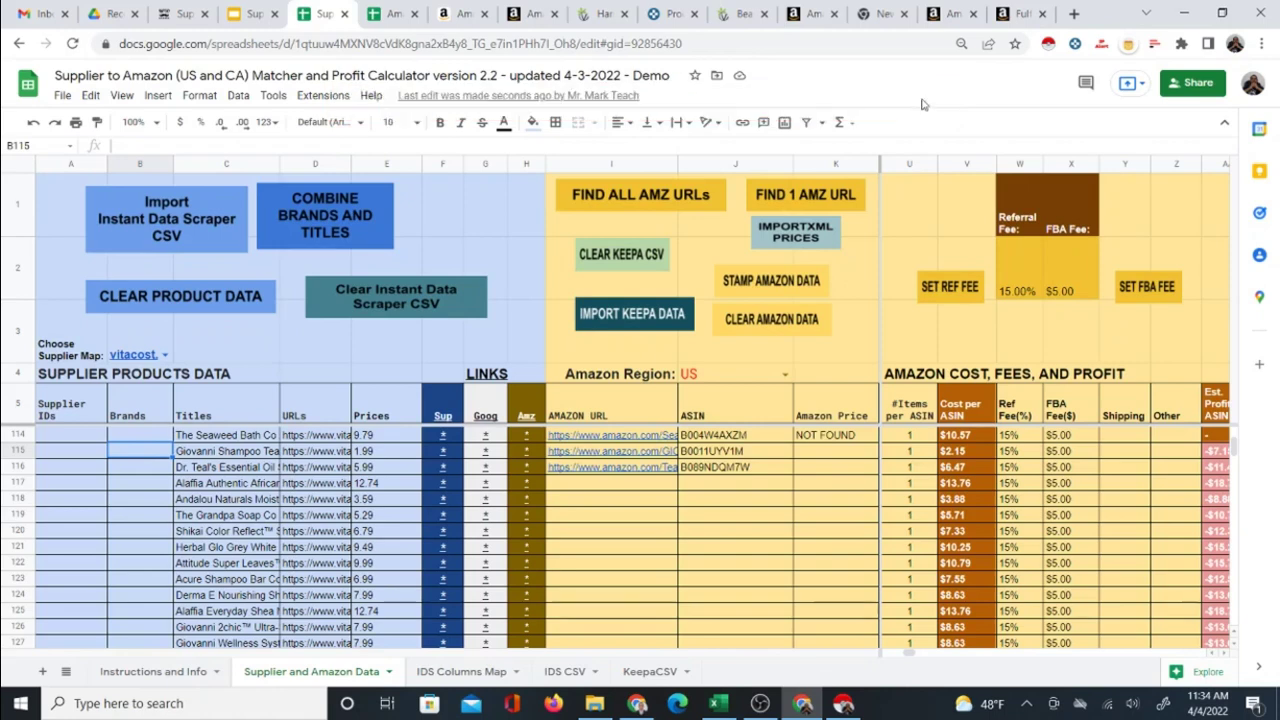
{"action": "left_click", "coordinate": [652, 488]}
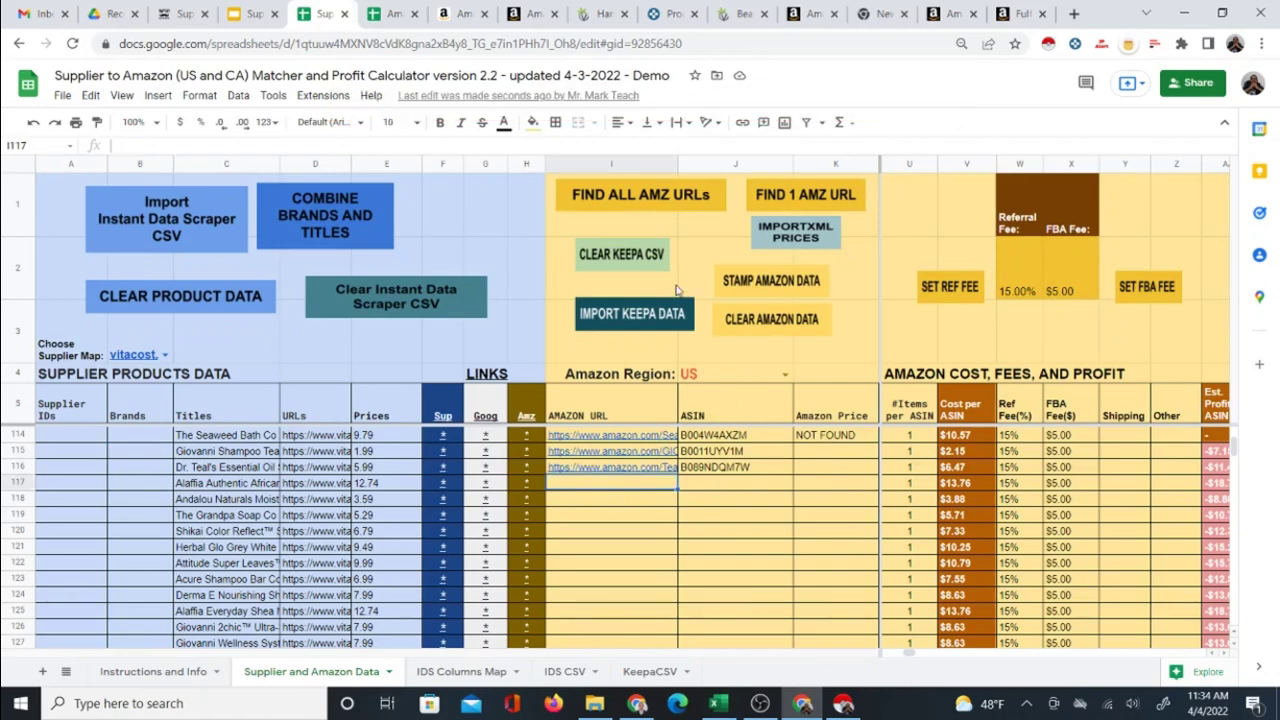
{"action": "left_click", "coordinate": [620, 203]}
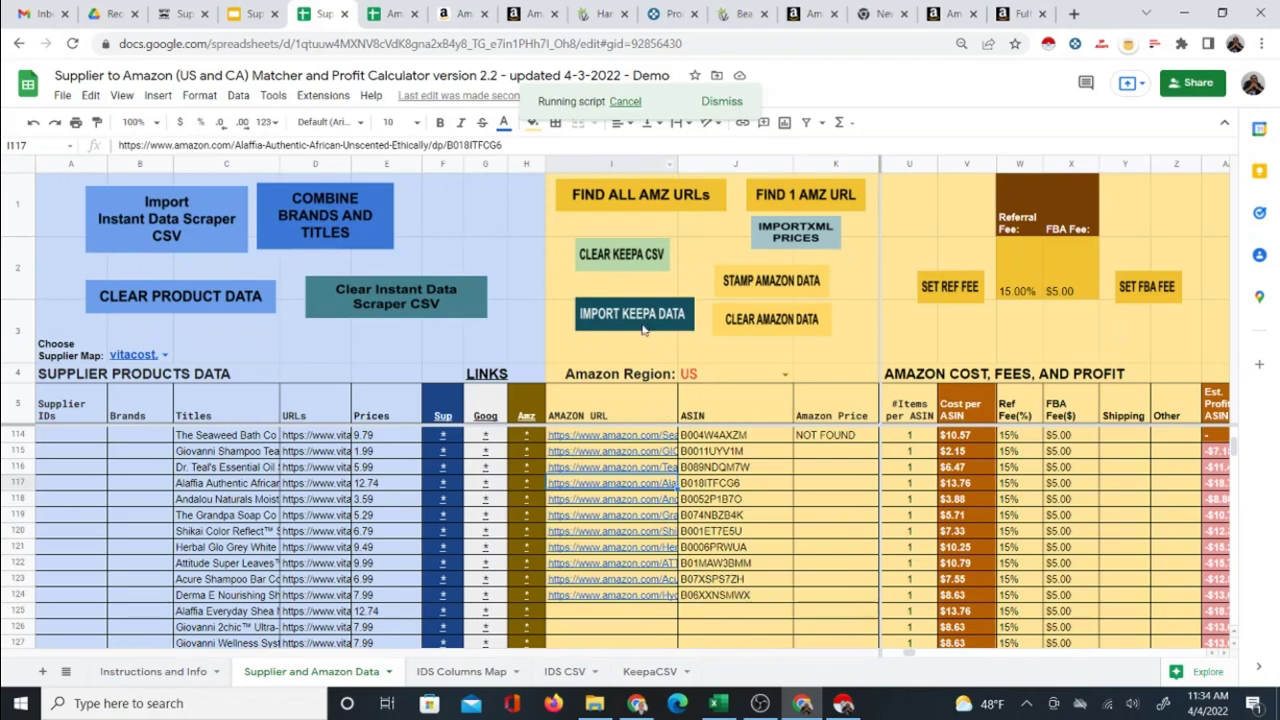
{"action": "mouse_move", "coordinate": [638, 556]}
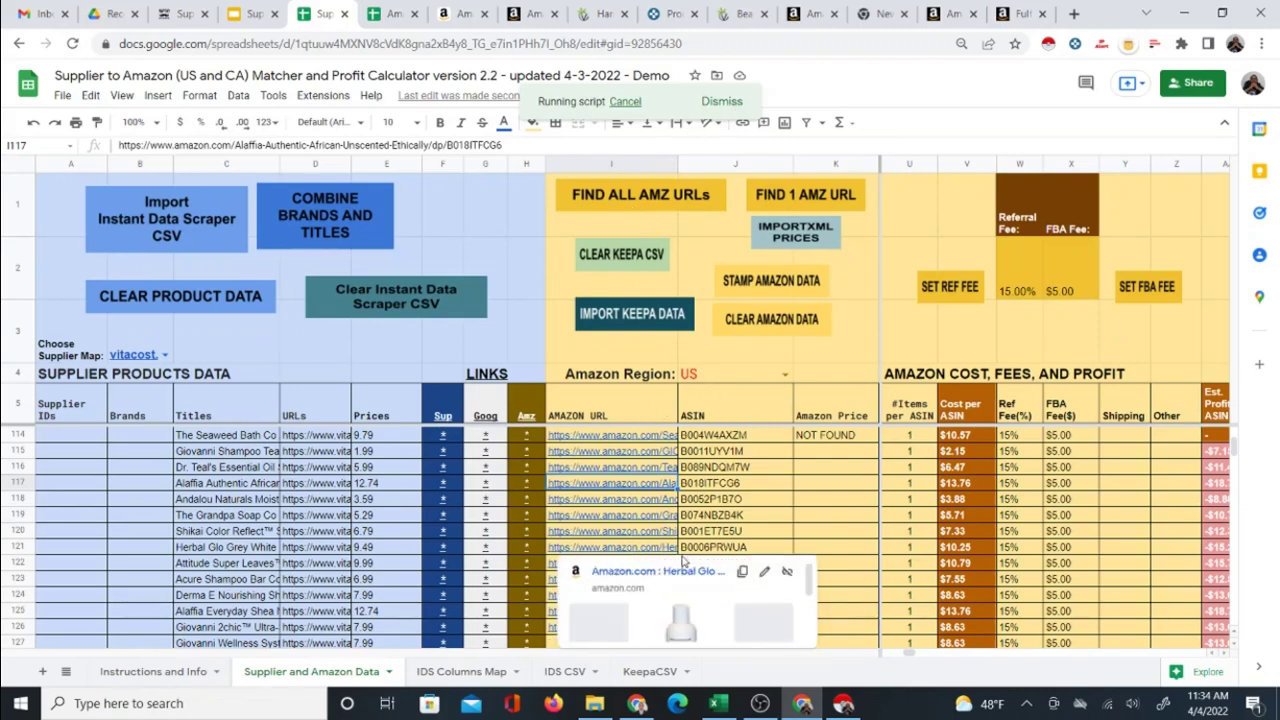
{"action": "scroll", "coordinate": [757, 520], "scroll_direction": "down", "scroll_amount": 2}
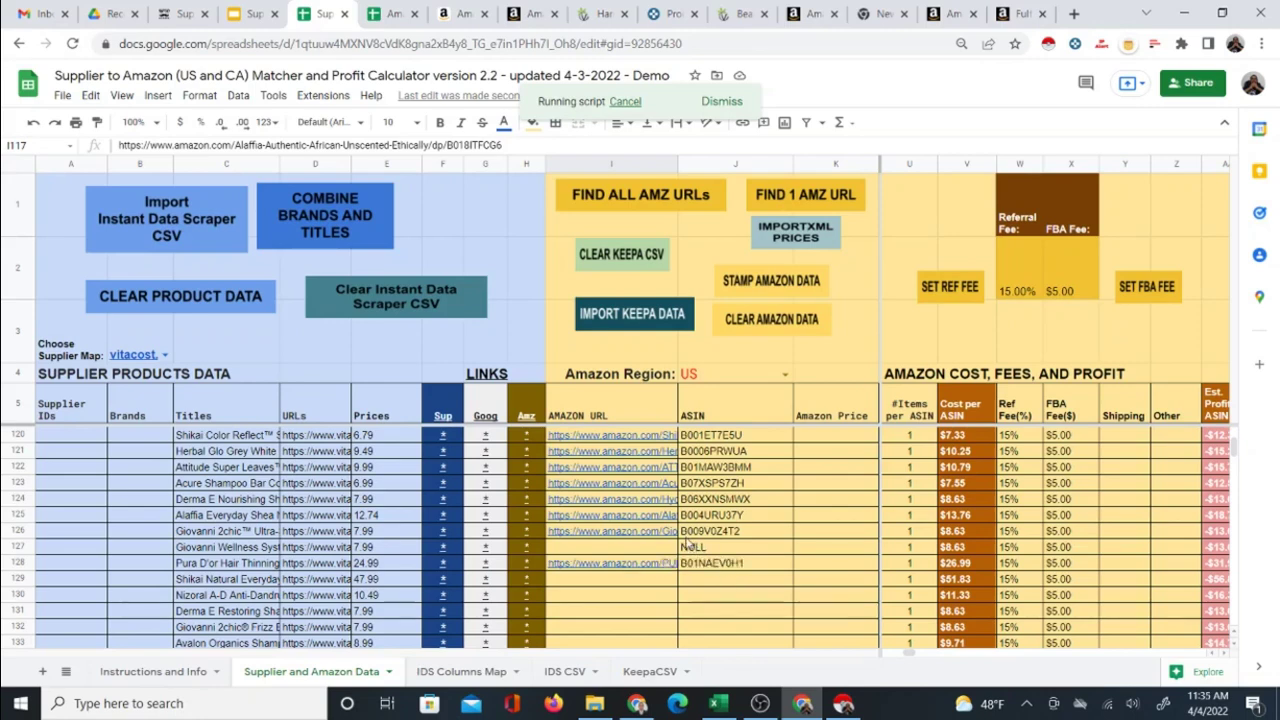
{"action": "scroll", "coordinate": [757, 546], "scroll_direction": "down", "scroll_amount": 2}
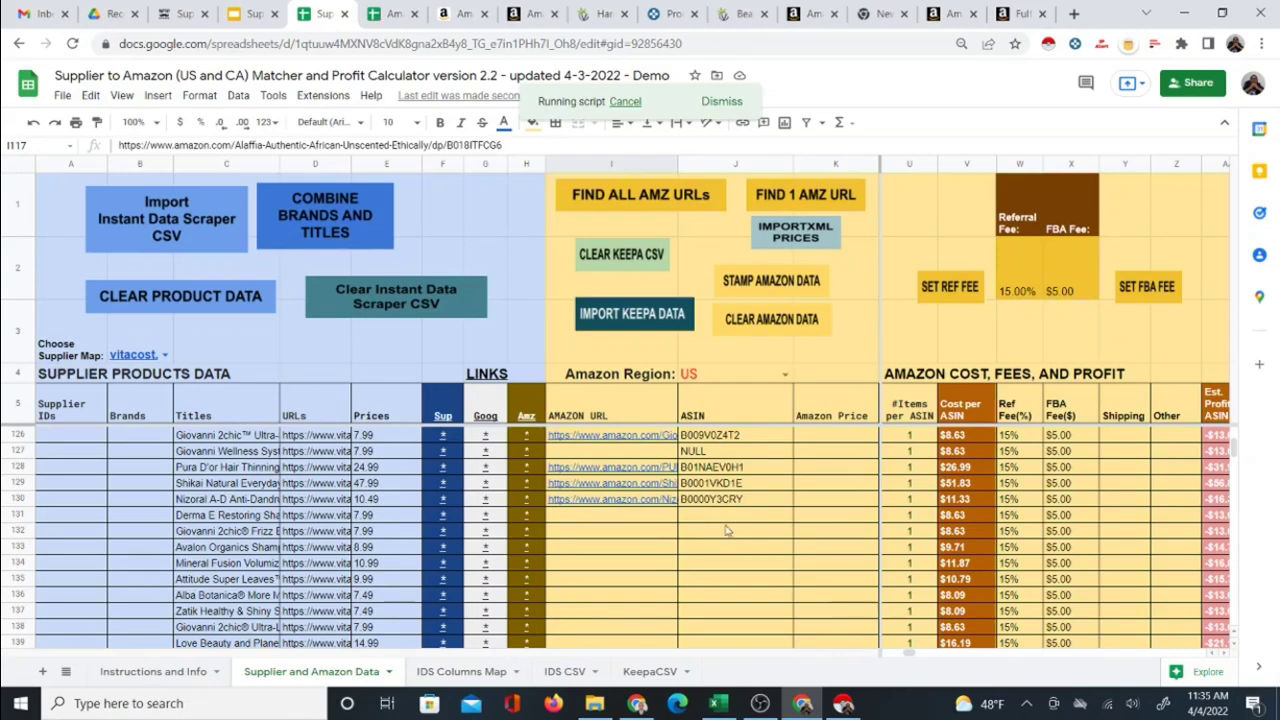
{"action": "scroll", "coordinate": [745, 532], "scroll_direction": "down", "scroll_amount": 1}
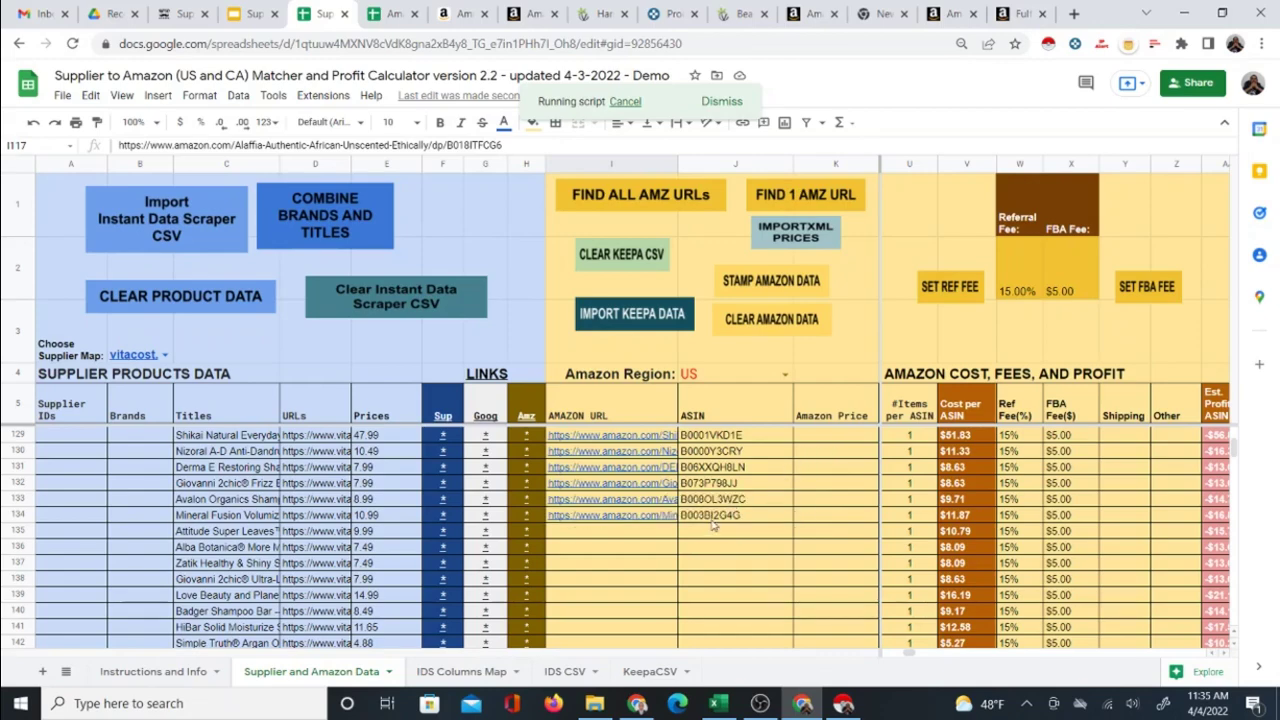
- Review the Amazon Price results, clear the prices in K6:K114, and select the column's first product cell, K6
{"action": "scroll", "coordinate": [750, 534], "scroll_direction": "up", "scroll_amount": 15}
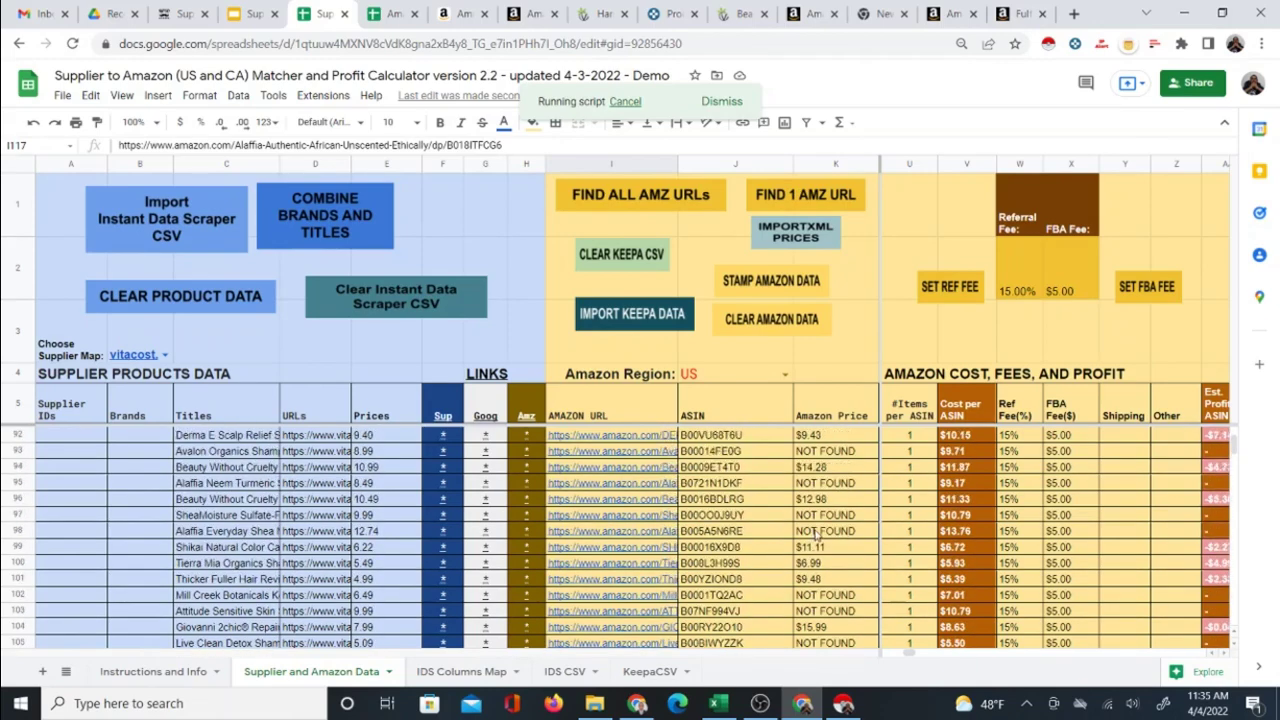
{"action": "scroll", "coordinate": [814, 531], "scroll_direction": "up", "scroll_amount": 18}
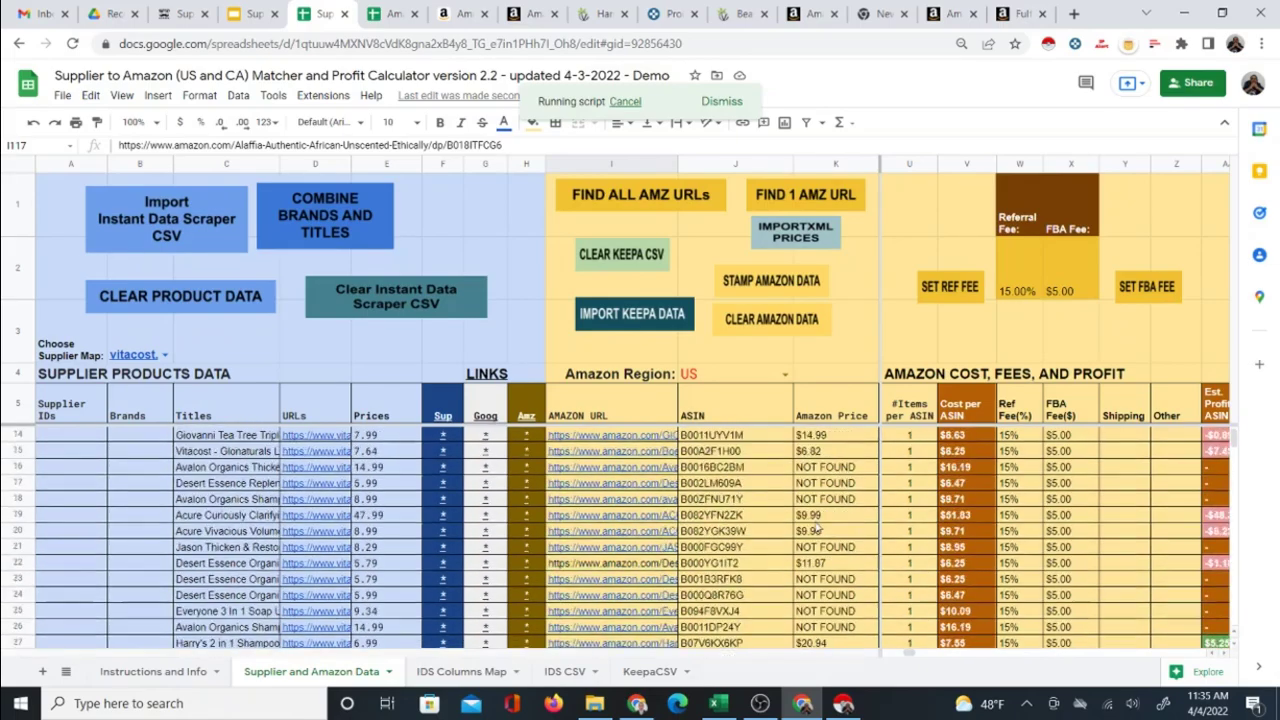
{"action": "scroll", "coordinate": [830, 520], "scroll_direction": "down", "scroll_amount": 20}
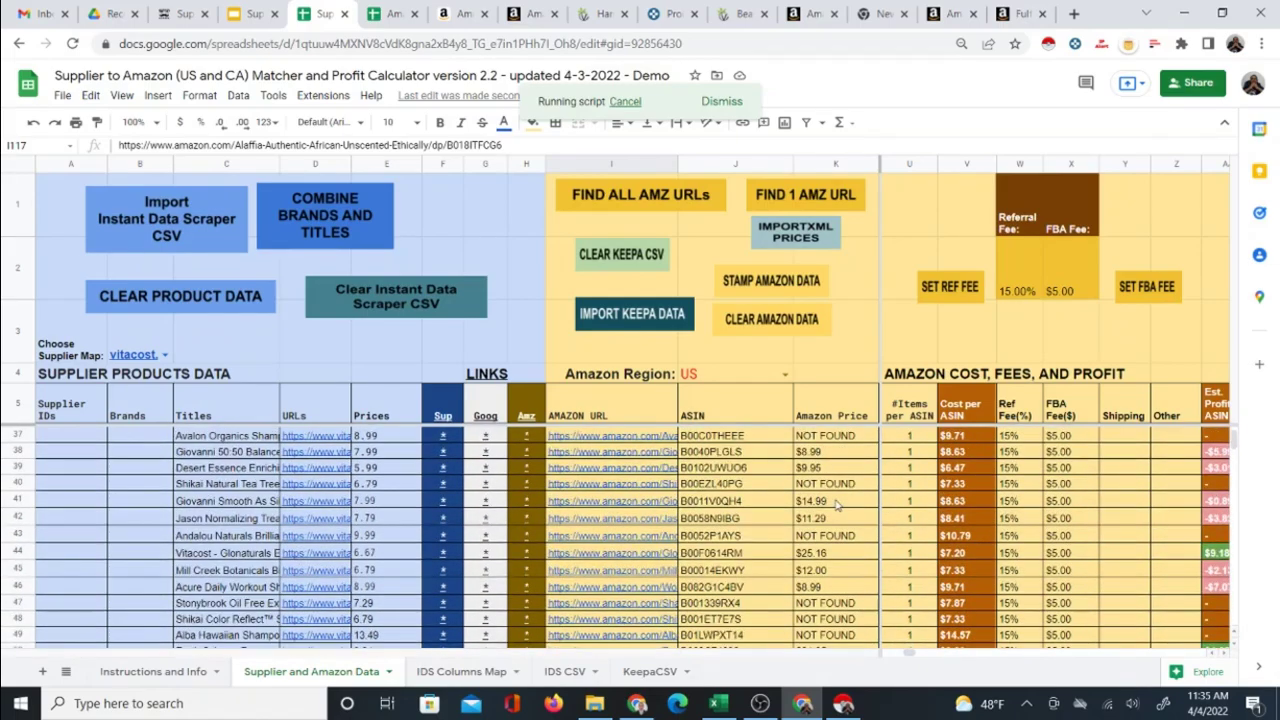
{"action": "scroll", "coordinate": [843, 528], "scroll_direction": "down", "scroll_amount": 3}
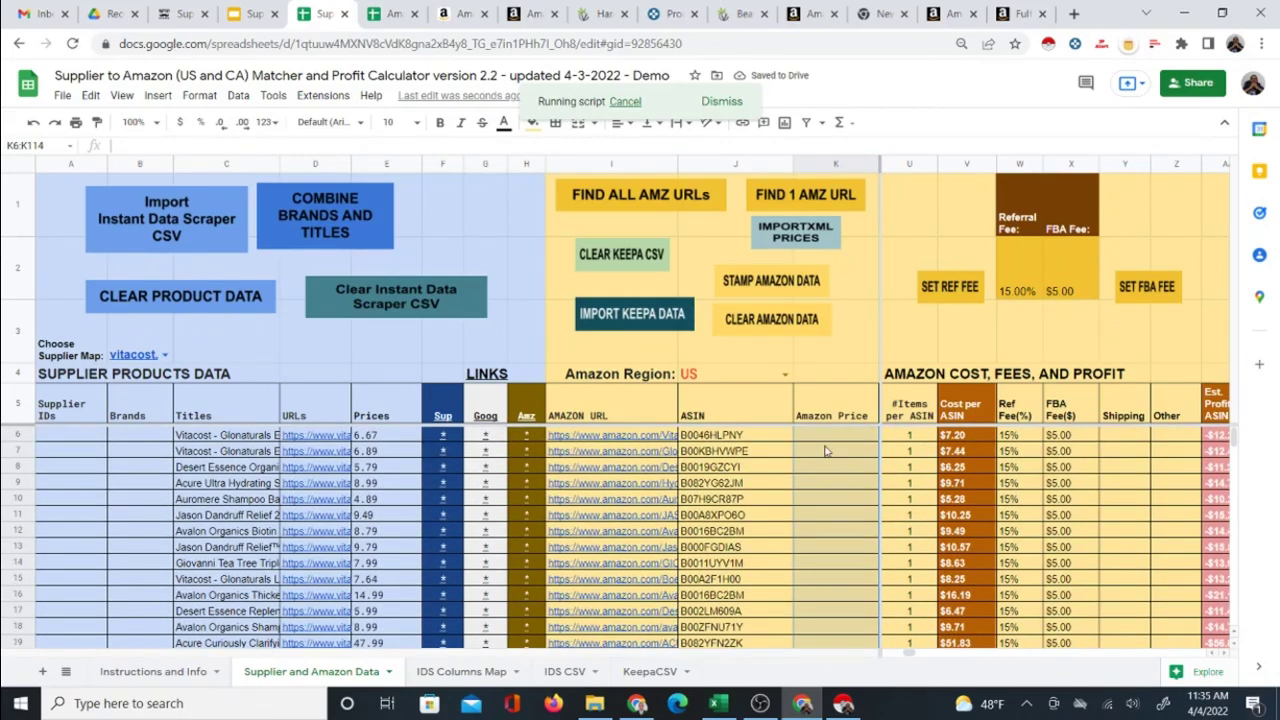
{"action": "left_click_drag", "start_coordinate": [826, 438], "coordinate": [855, 546]}
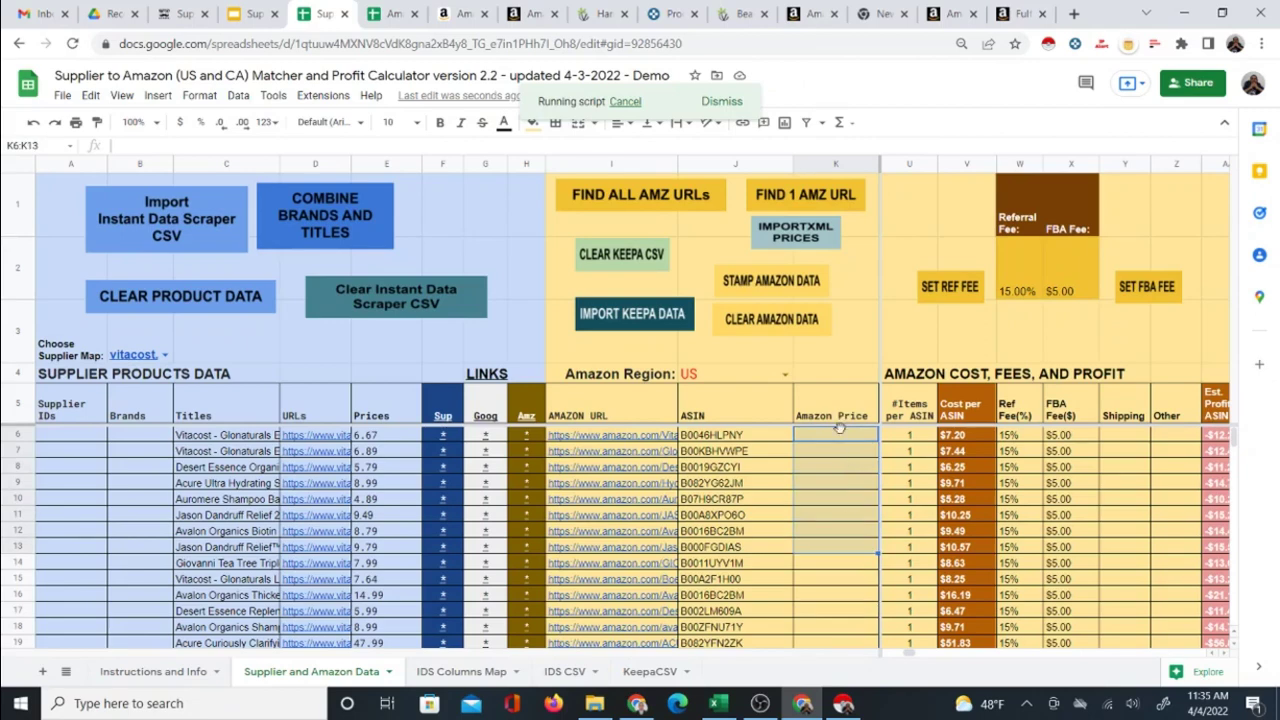
{"action": "left_click", "coordinate": [838, 441]}
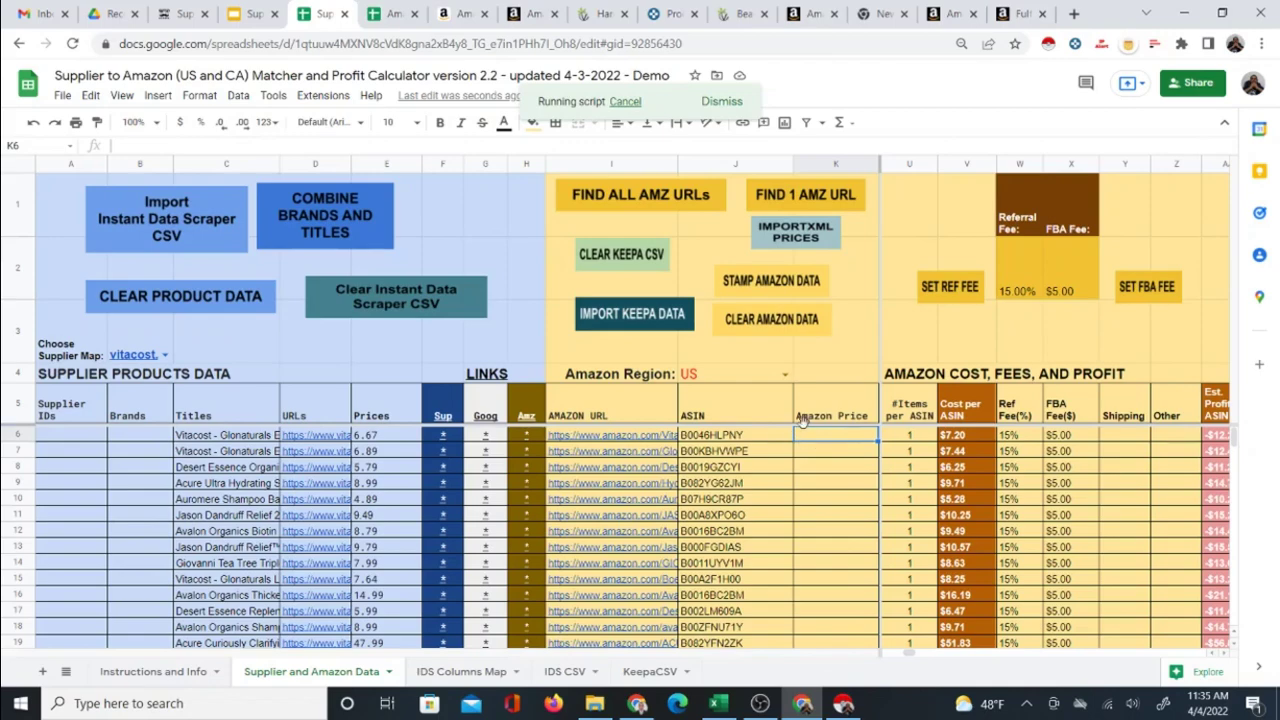
- Copy the ASINs in J6:J159 and paste them into the ASIN list of Keepa's Product Viewer
{"action": "left_click_drag", "start_coordinate": [740, 437], "coordinate": [744, 497]}
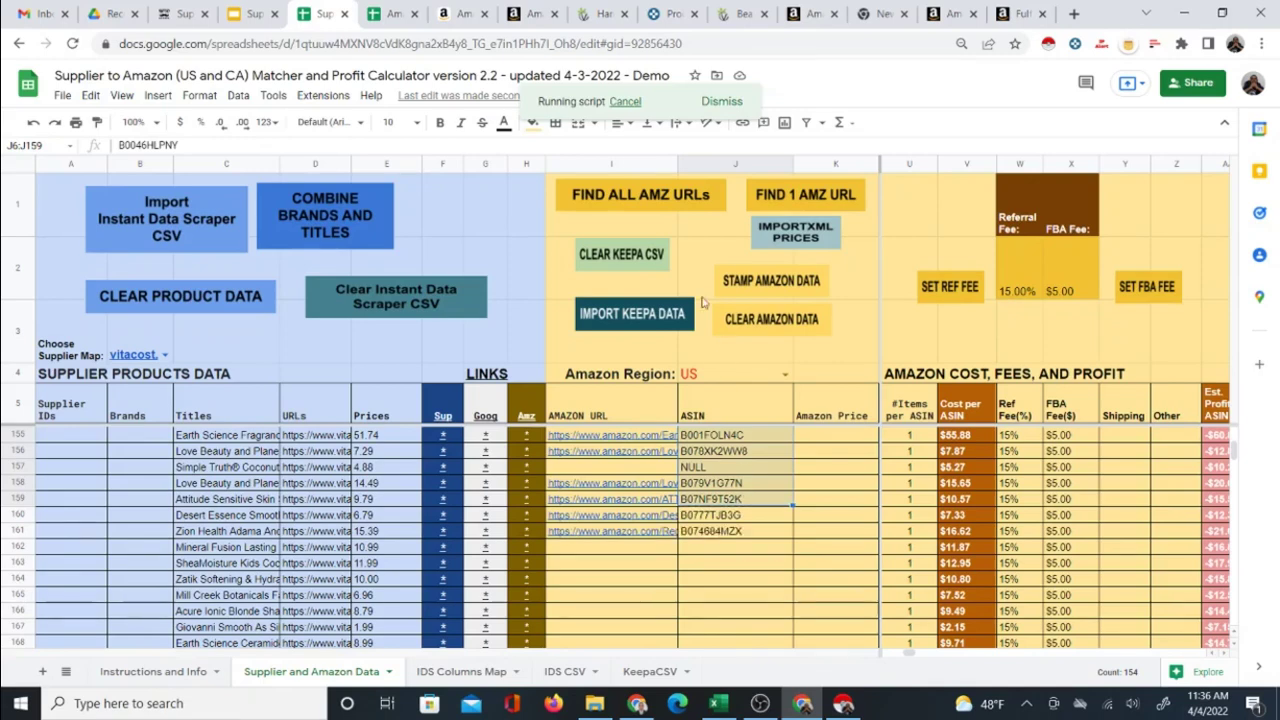
{"action": "left_click", "coordinate": [645, 14]}
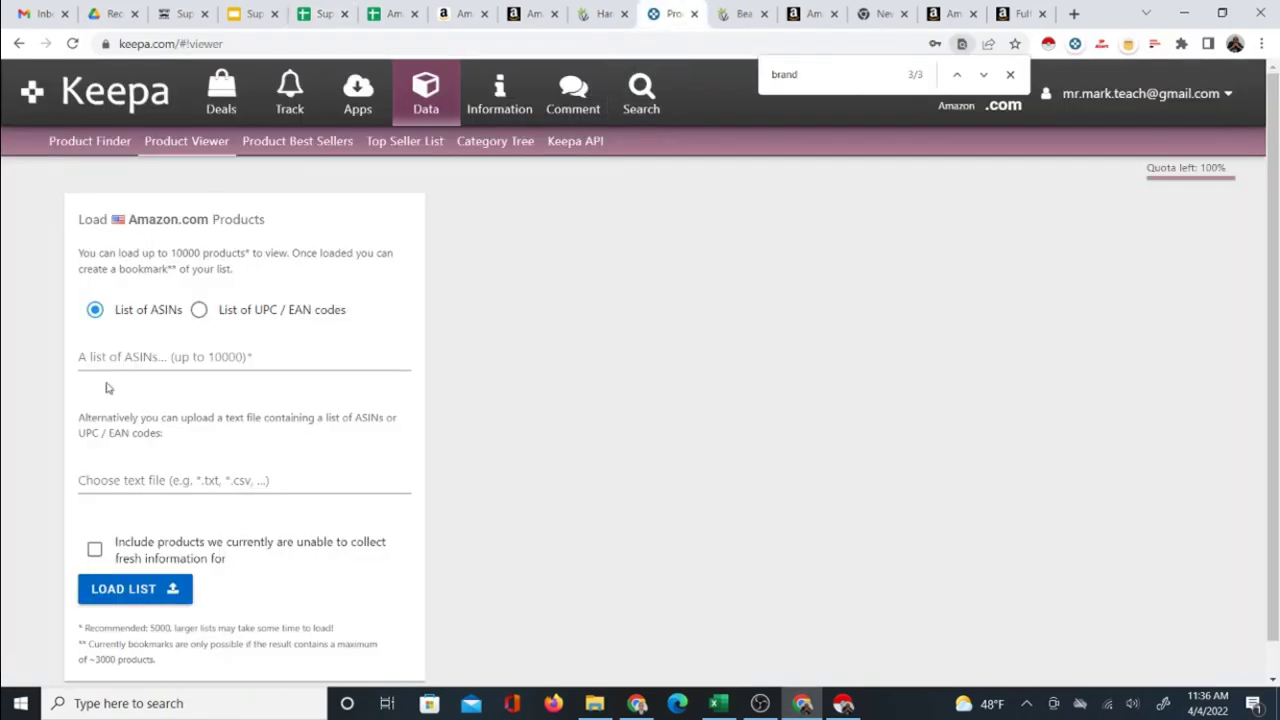
{"action": "left_click", "coordinate": [129, 356]}
{"action": "right_click", "coordinate": [129, 356]}
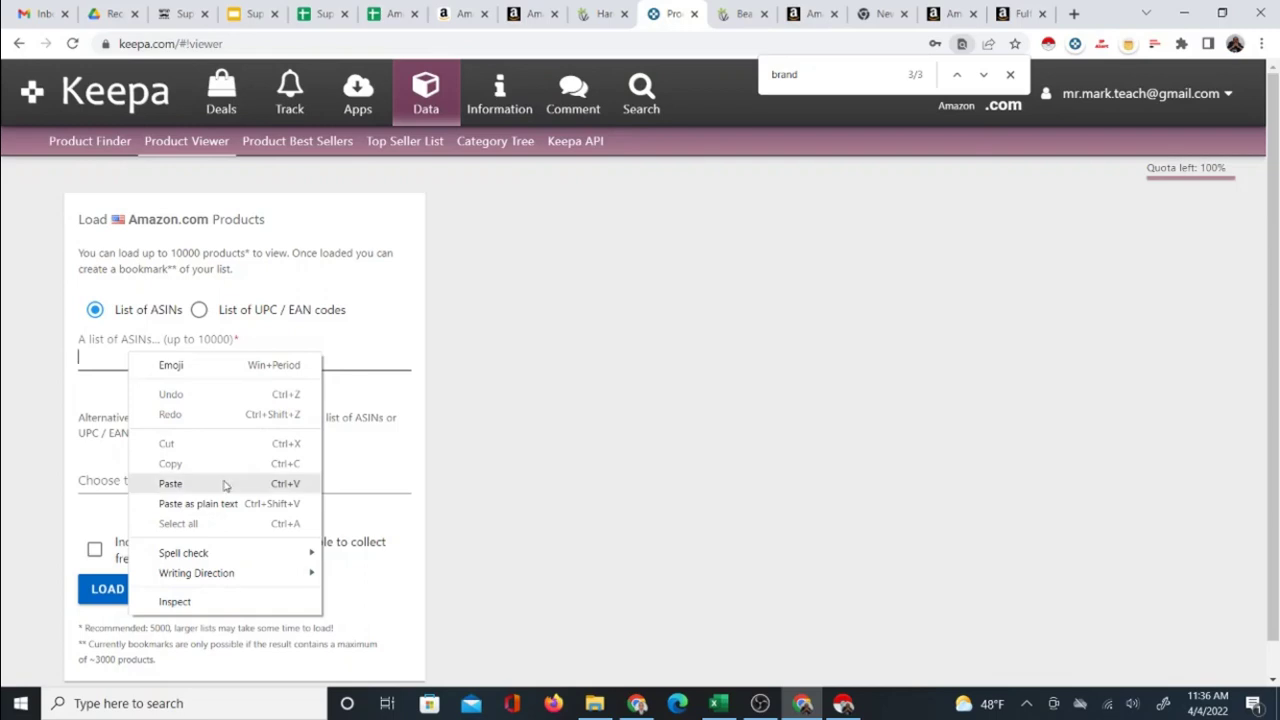
{"action": "left_click", "coordinate": [223, 484]}
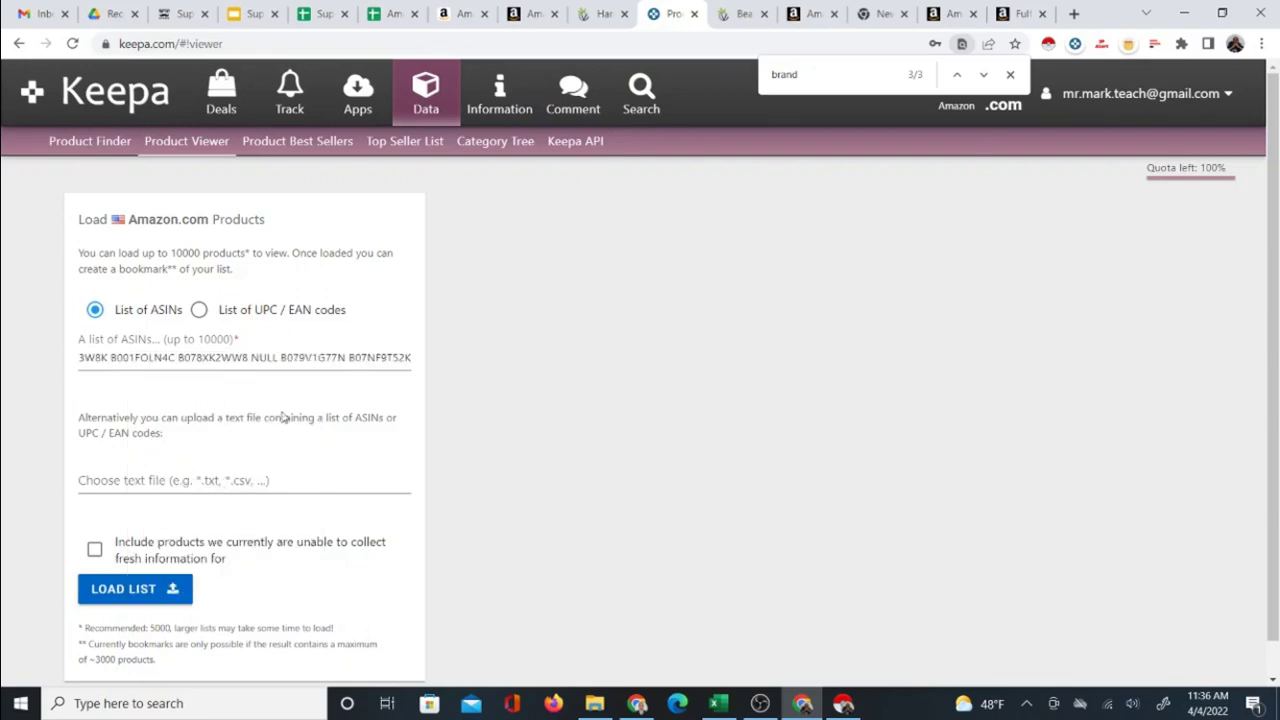
- Load the ASIN list including products without fresh information, and export all active columns as a CSV file
{"action": "scroll", "coordinate": [283, 417], "scroll_direction": "down", "scroll_amount": 1}
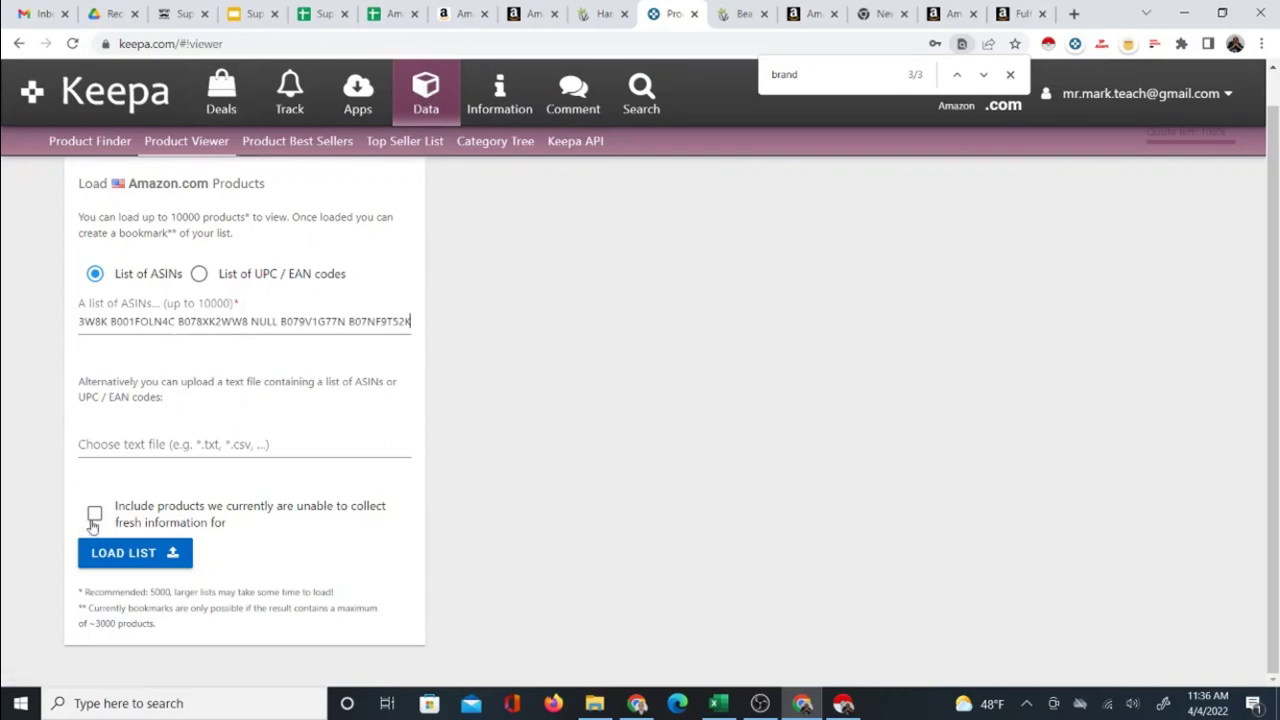
{"action": "left_click", "coordinate": [94, 514]}
{"action": "left_click", "coordinate": [113, 550]}
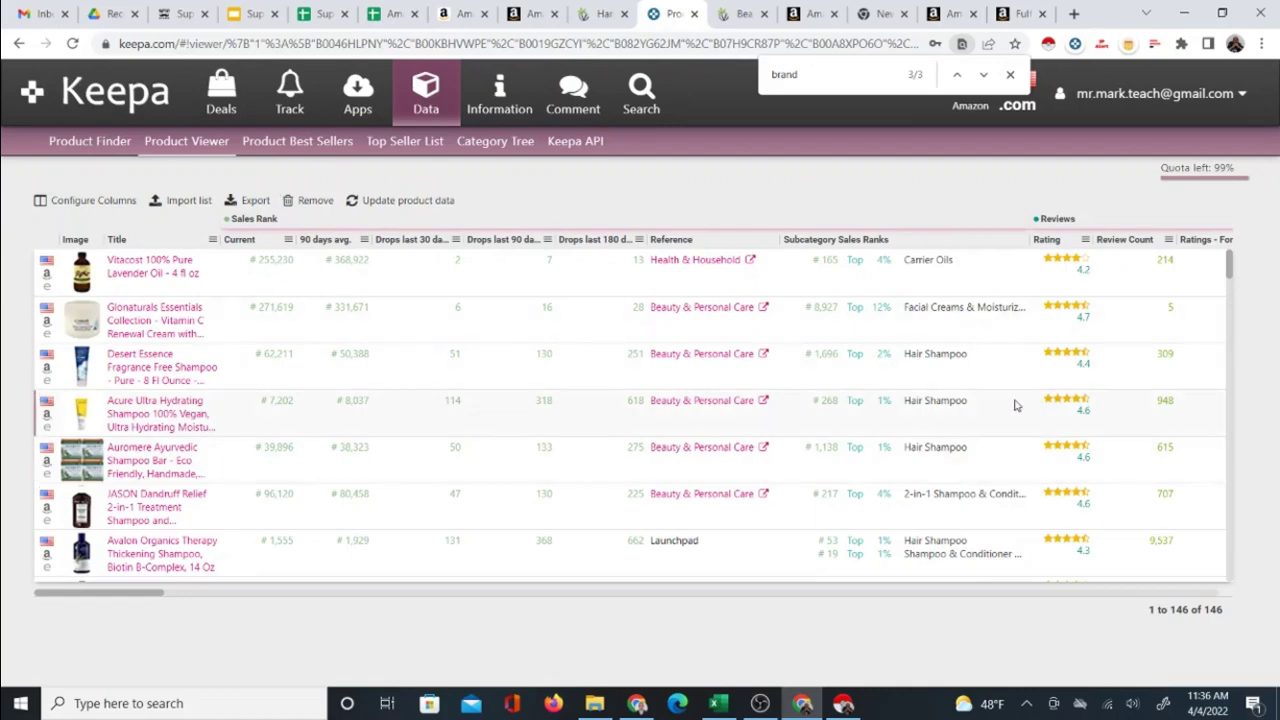
{"action": "left_click", "coordinate": [250, 201]}
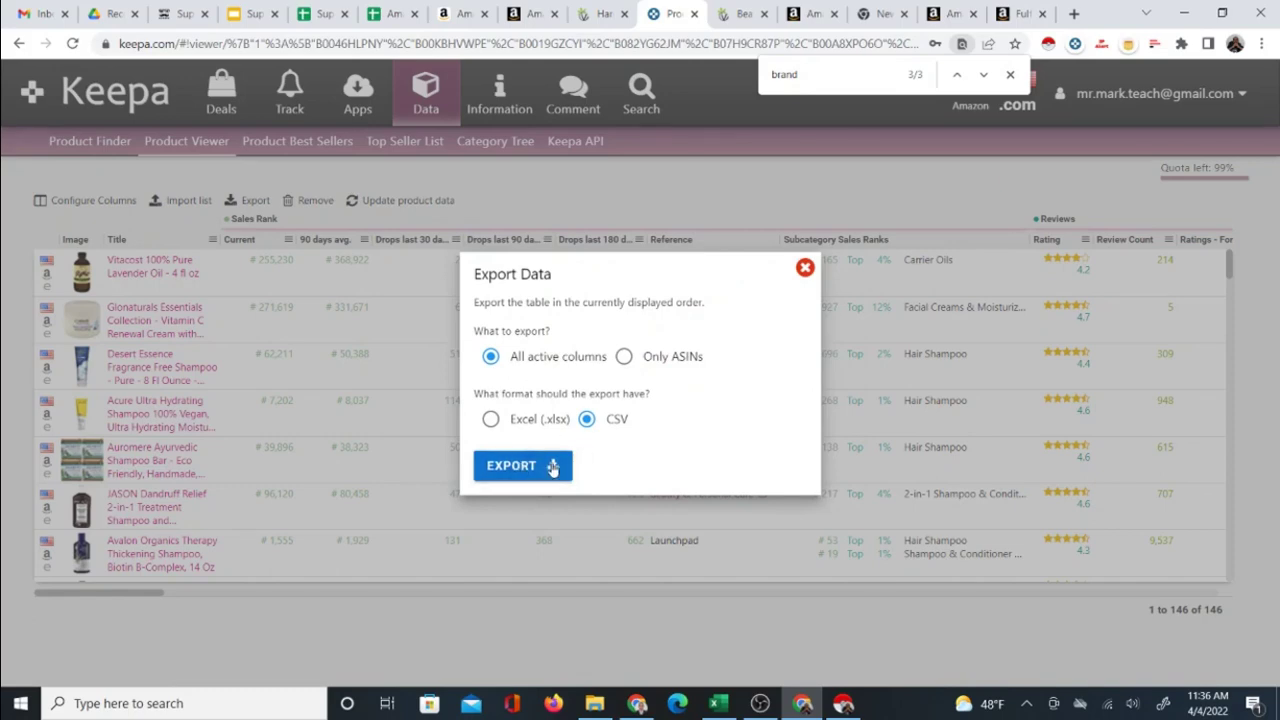
{"action": "left_click", "coordinate": [541, 470]}
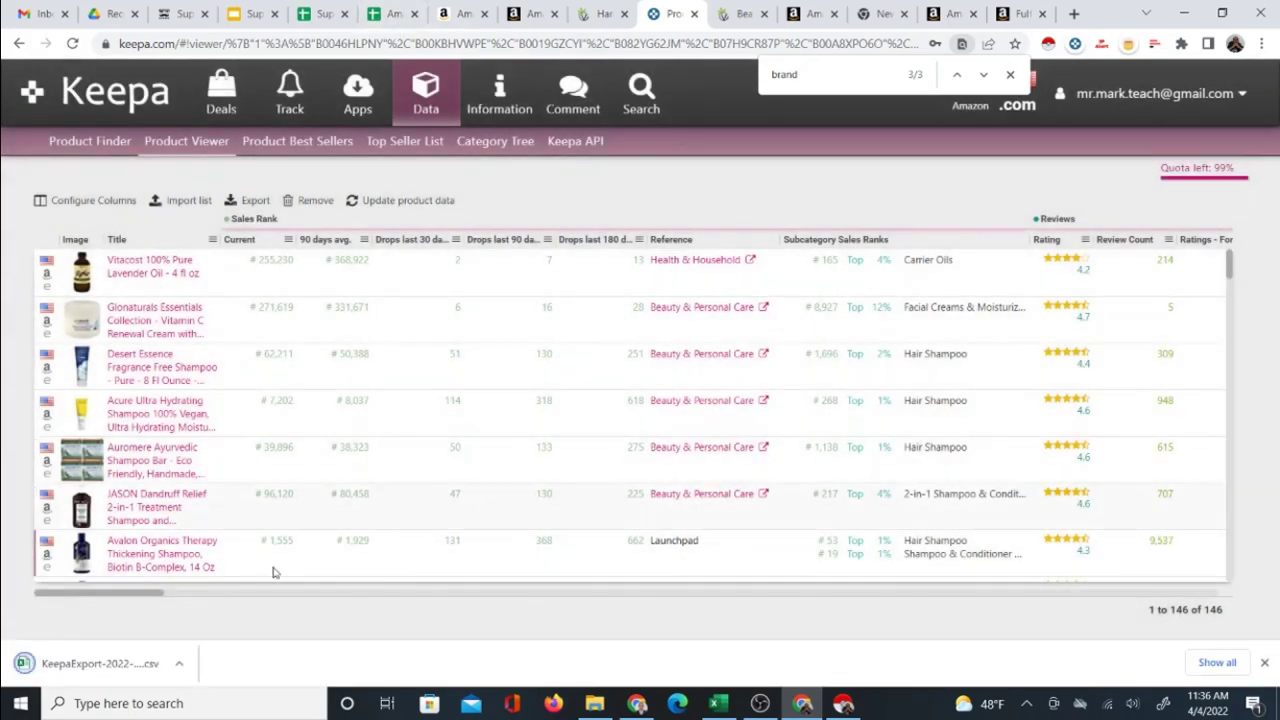
- Return to the Supplier to Amazon Matcher spreadsheet, close the downloads bar and open its KeepaCSV sheet
{"action": "left_click", "coordinate": [388, 10]}
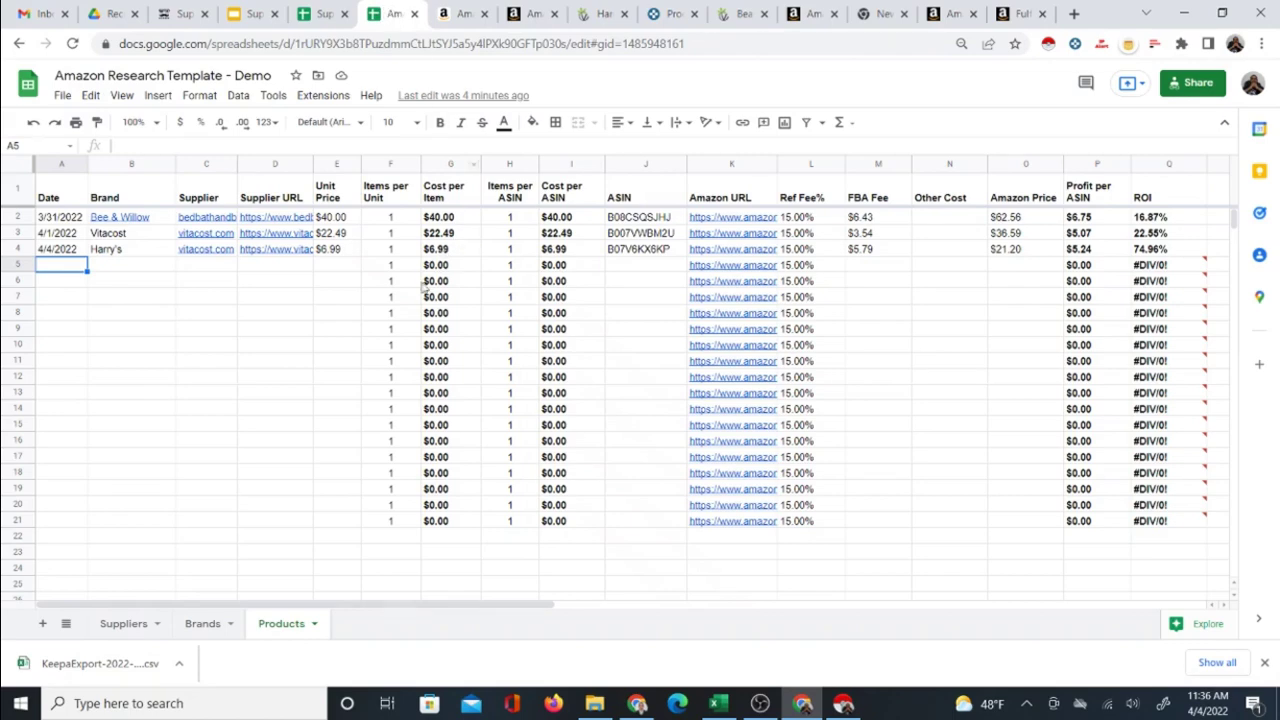
{"action": "left_click", "coordinate": [316, 13]}
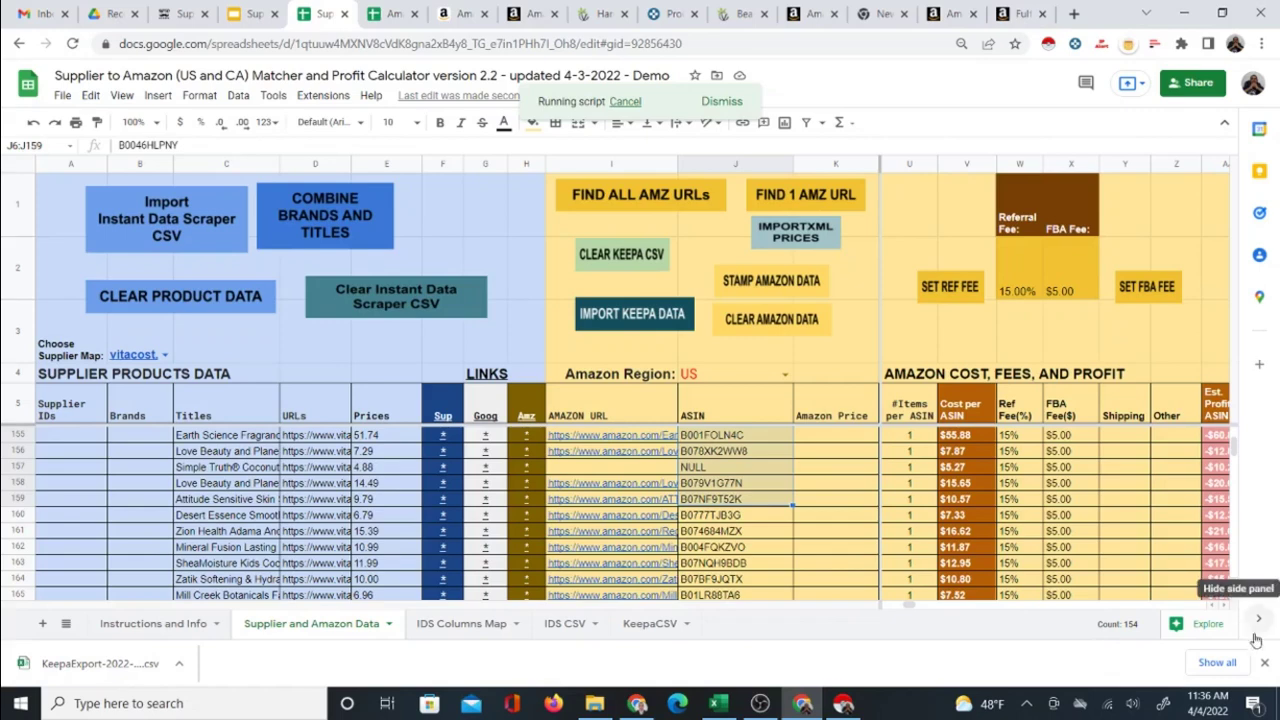
{"action": "left_click", "coordinate": [1265, 665]}
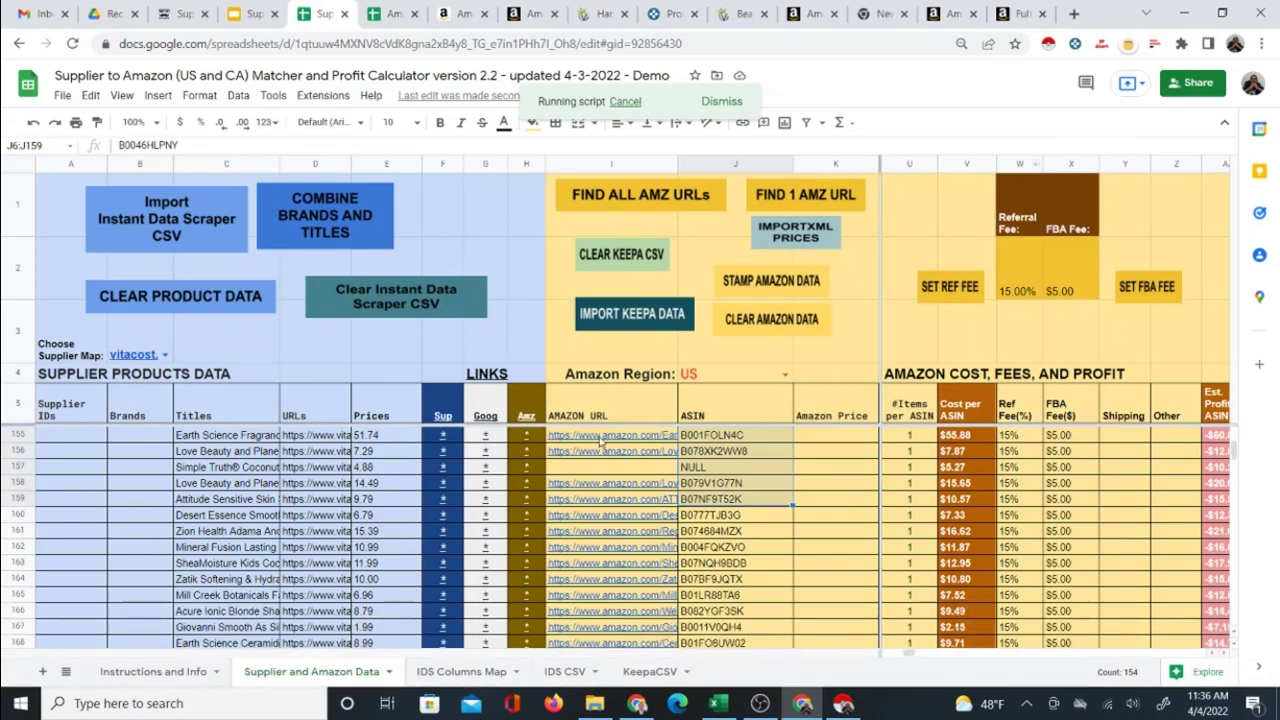
{"action": "left_click", "coordinate": [653, 672]}
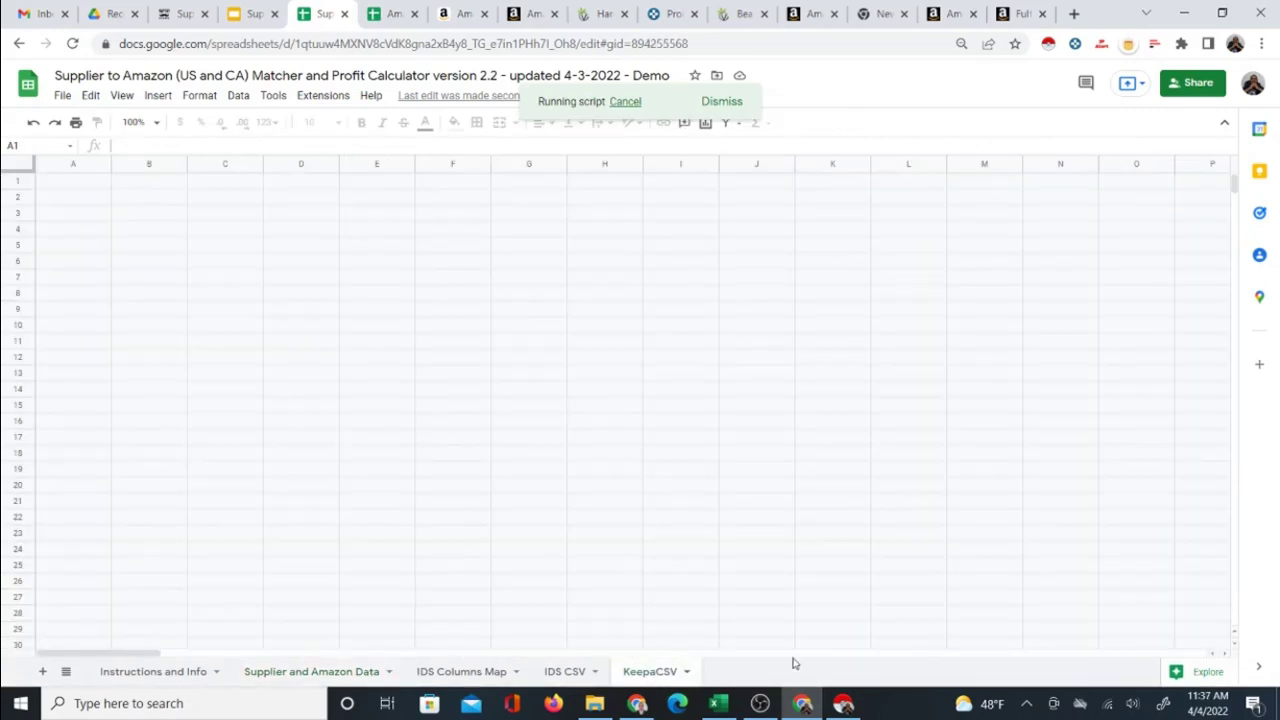
- Upload KeepaExport-2022-04-04-ProductViewer (1).csv from the Downloads folder for import into the spreadsheet
{"action": "left_click", "coordinate": [62, 96]}
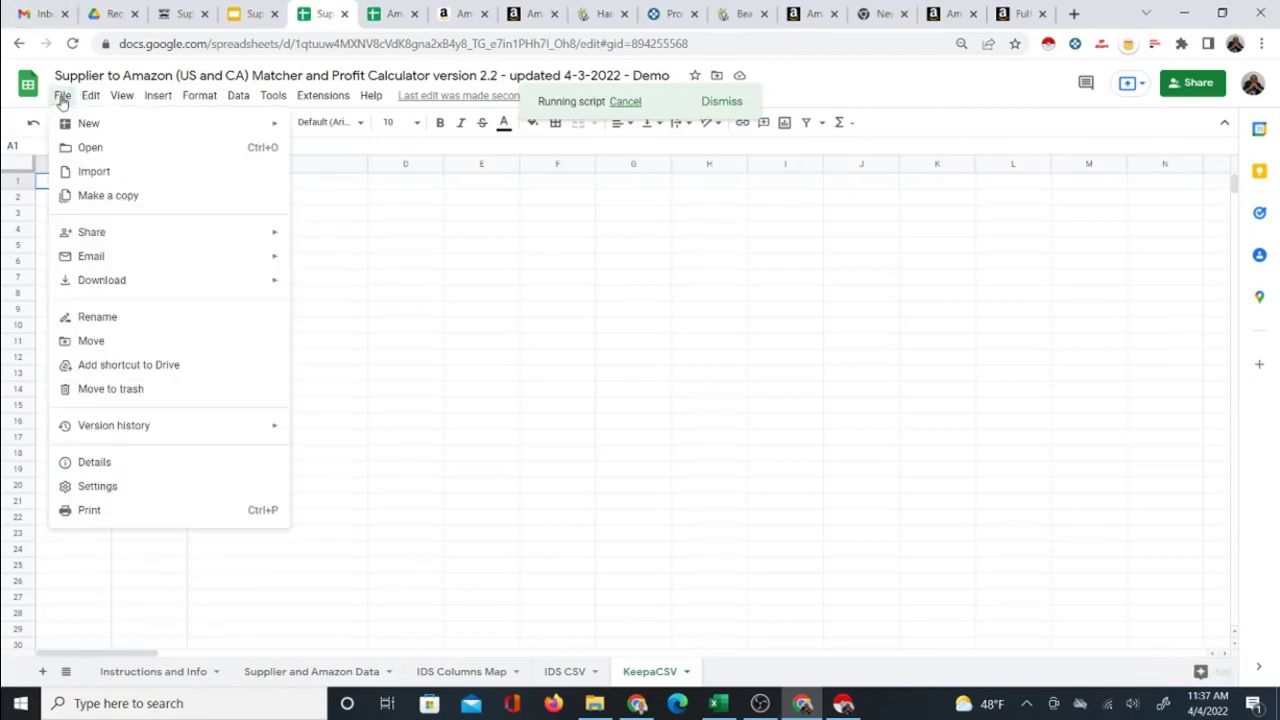
{"action": "left_click", "coordinate": [98, 172]}
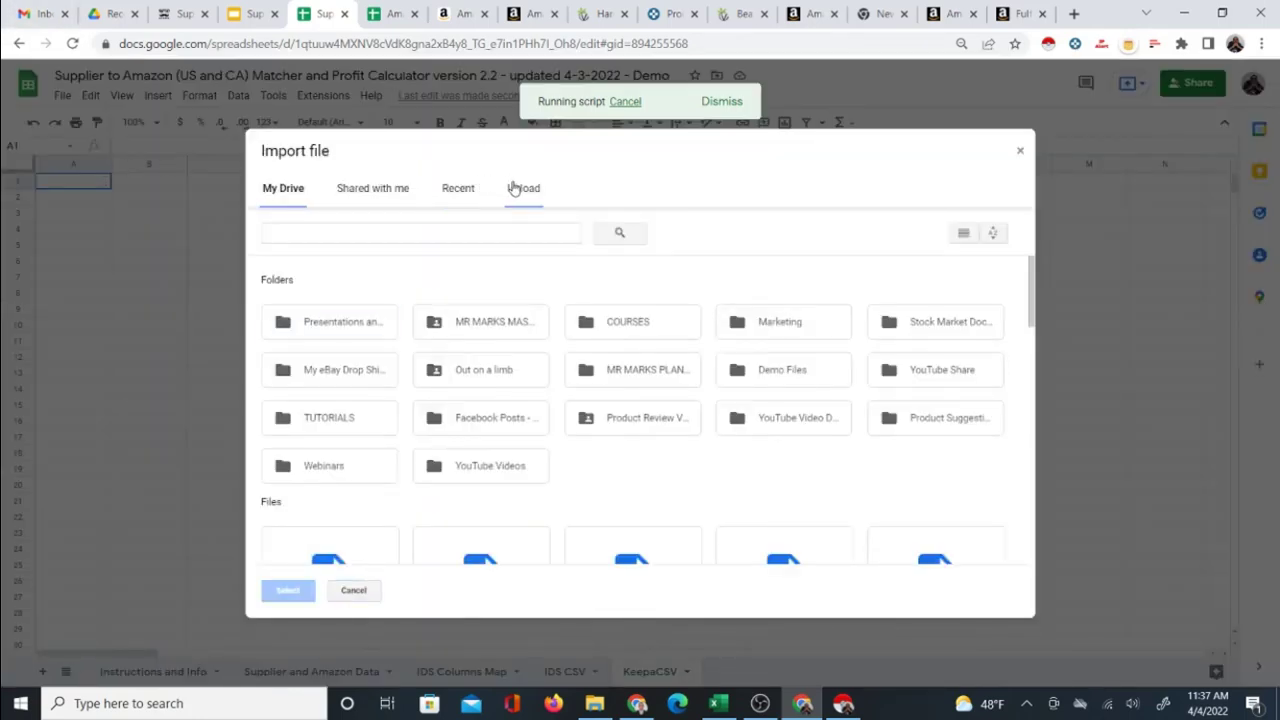
{"action": "left_click", "coordinate": [514, 189]}
{"action": "left_click", "coordinate": [632, 410]}
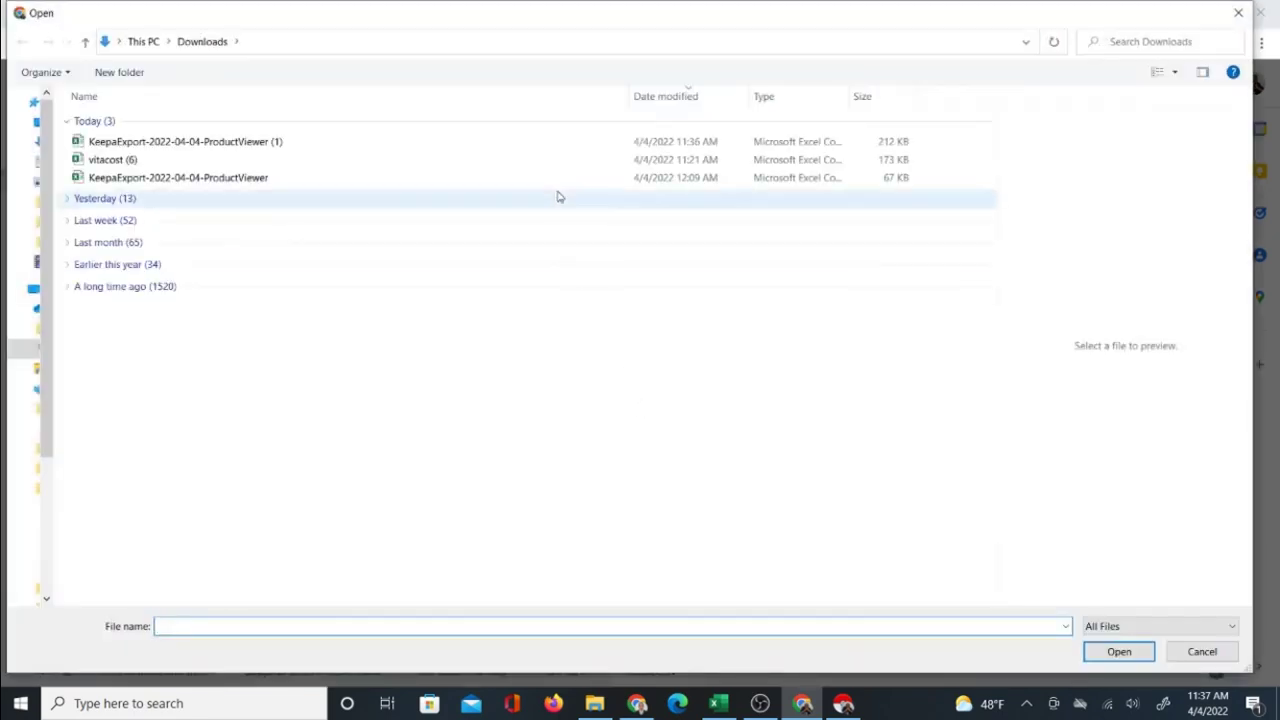
{"action": "left_click", "coordinate": [245, 143]}
{"action": "left_click", "coordinate": [1108, 652]}
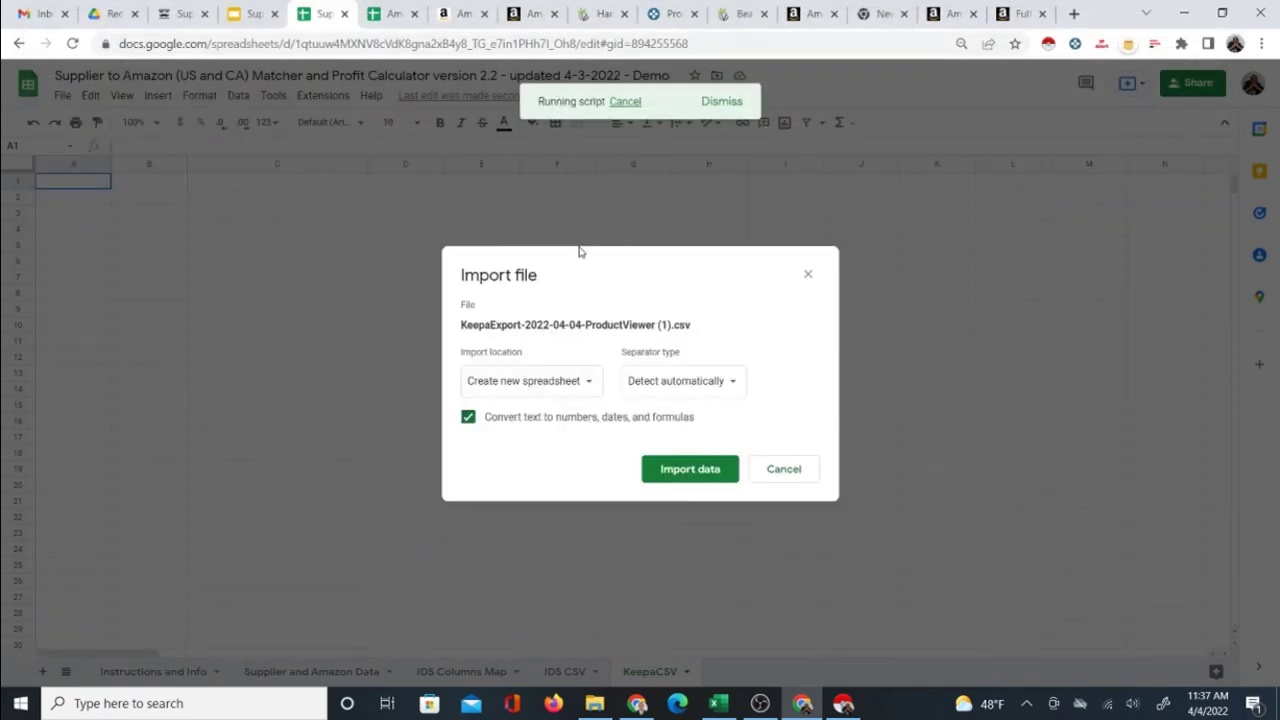
- Import the Keepa data with Replace current sheet as the location, and look across its columns
{"action": "left_click", "coordinate": [593, 385]}
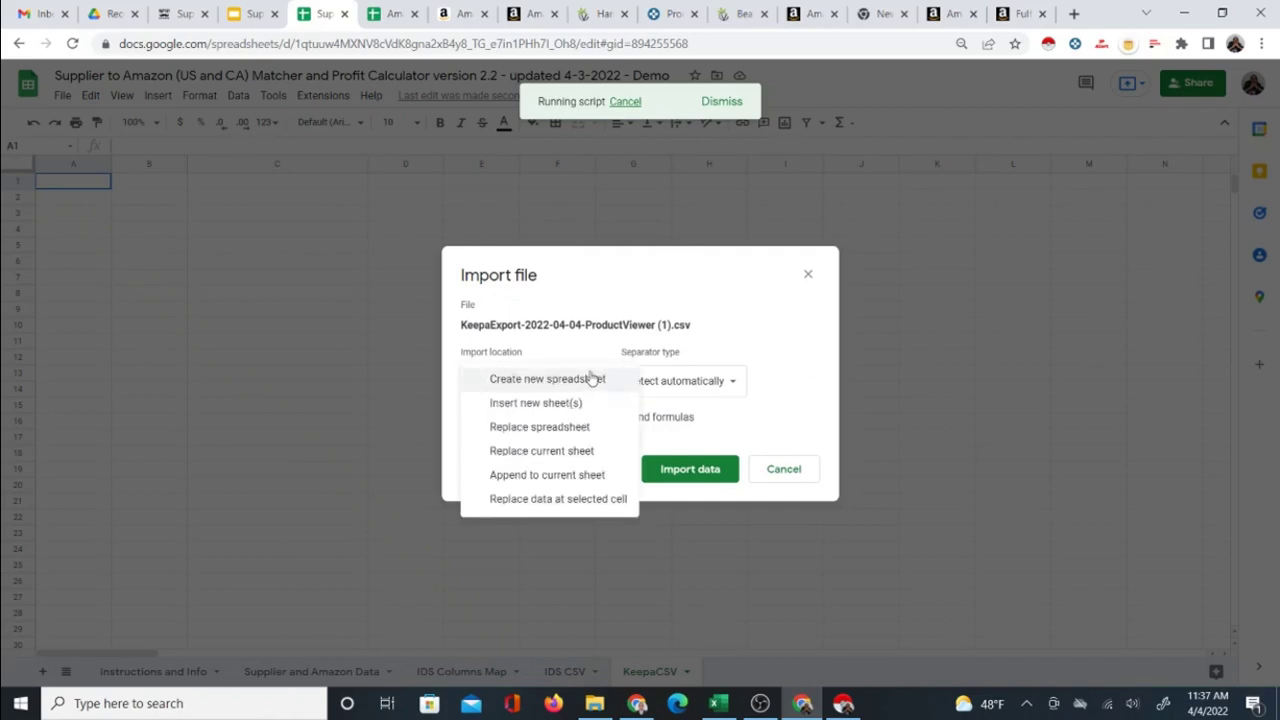
{"action": "left_click", "coordinate": [578, 317]}
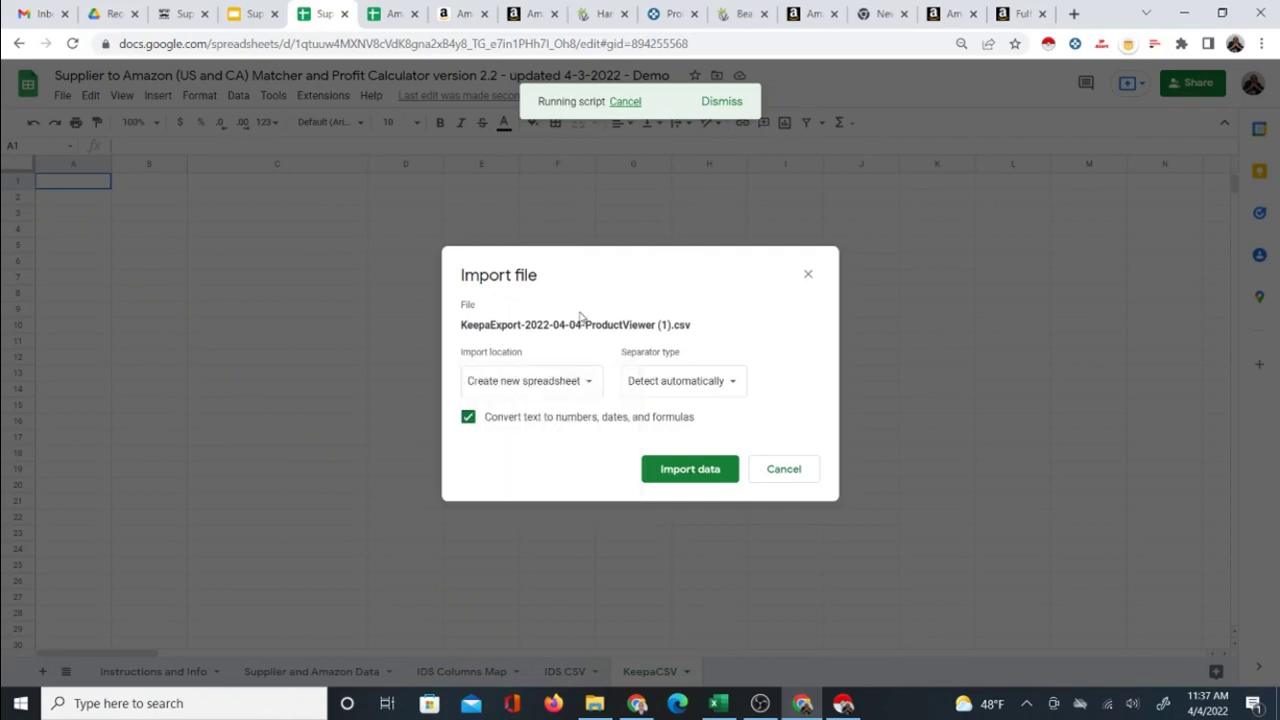
{"action": "left_click", "coordinate": [593, 385]}
{"action": "left_click", "coordinate": [574, 452]}
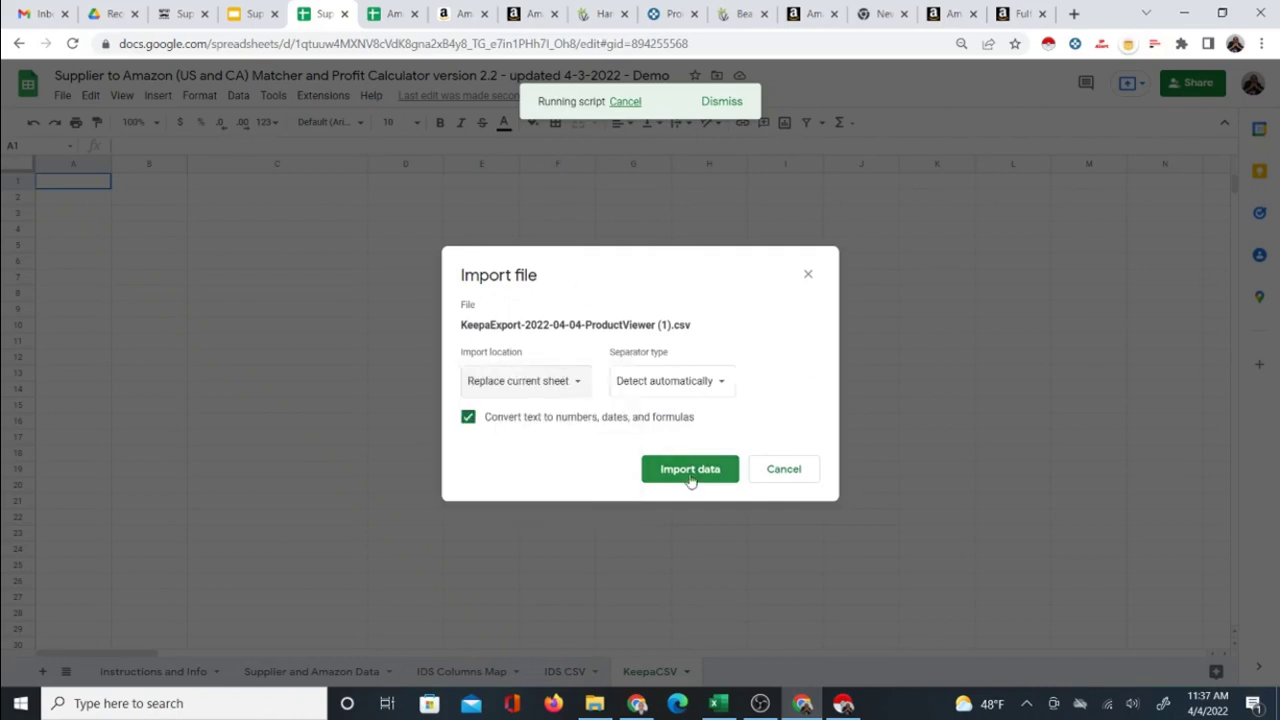
{"action": "left_click", "coordinate": [686, 470]}
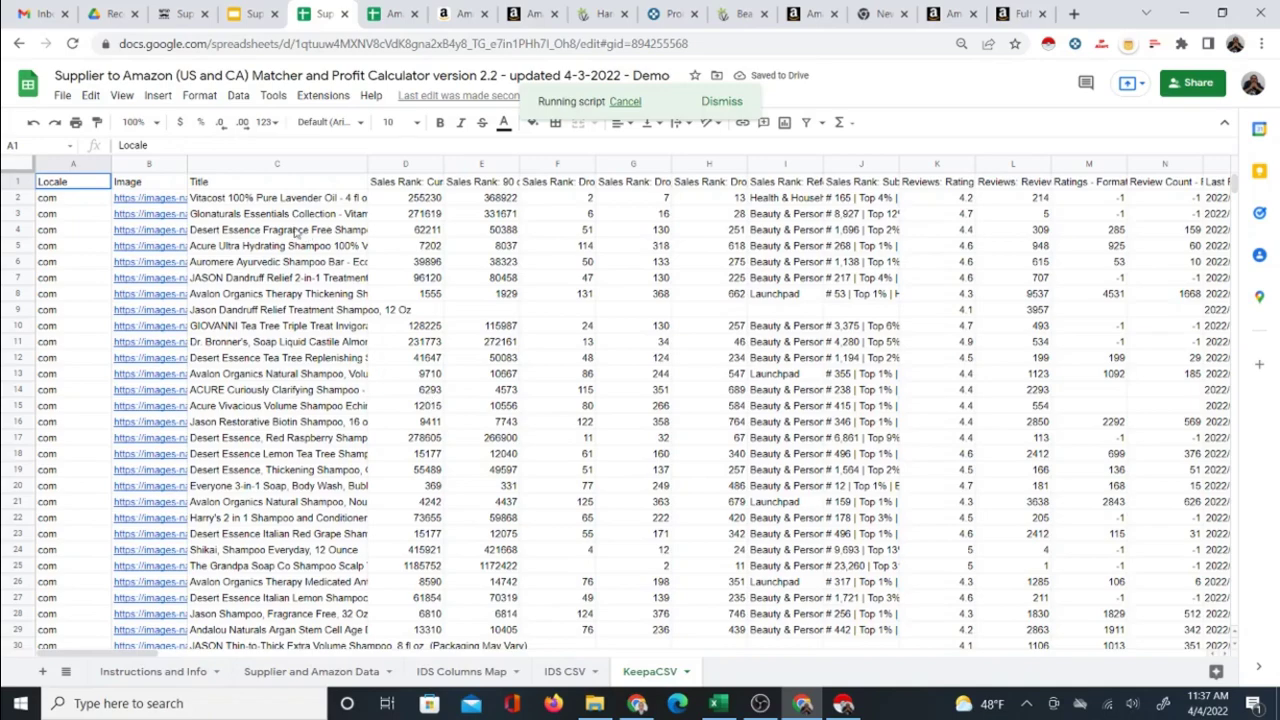
{"action": "left_click_drag", "start_coordinate": [233, 188], "coordinate": [746, 437]}
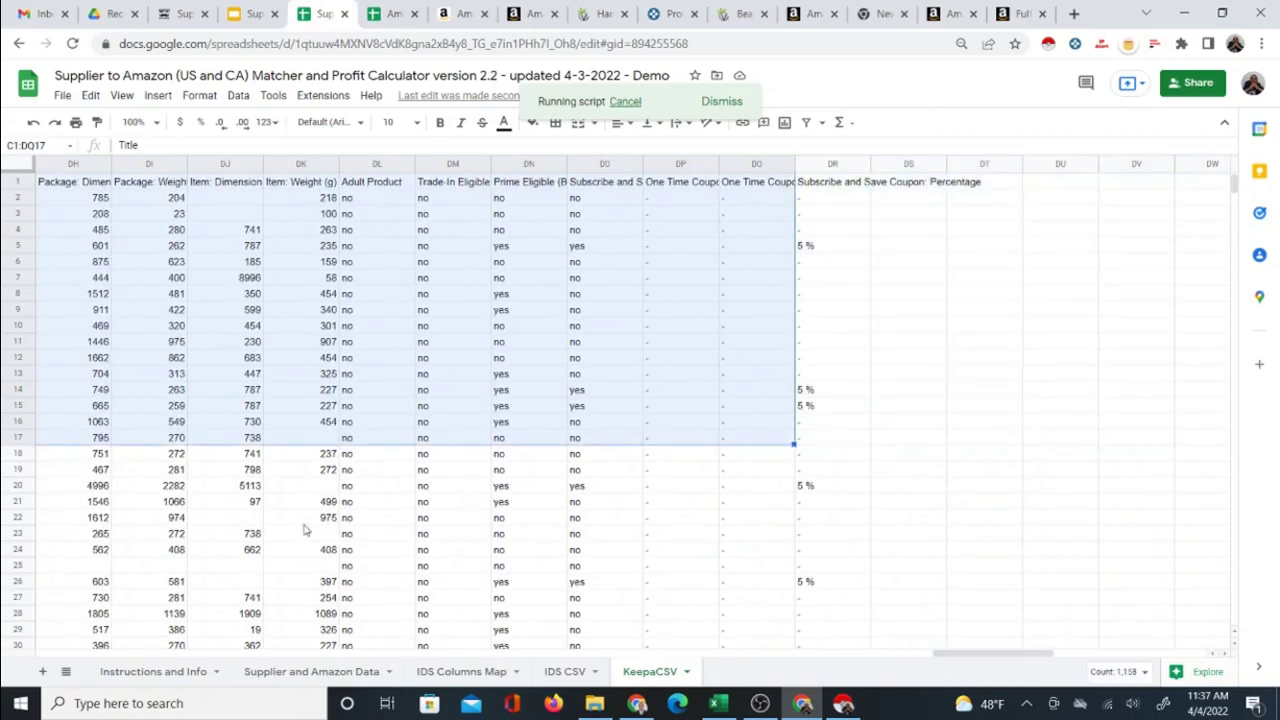
- On the Supplier and Amazon Data sheet, move SET TAX% below the Tax% cell and Clear Instant Data Scraper CSV below GET ASINS
{"action": "left_click", "coordinate": [311, 672]}
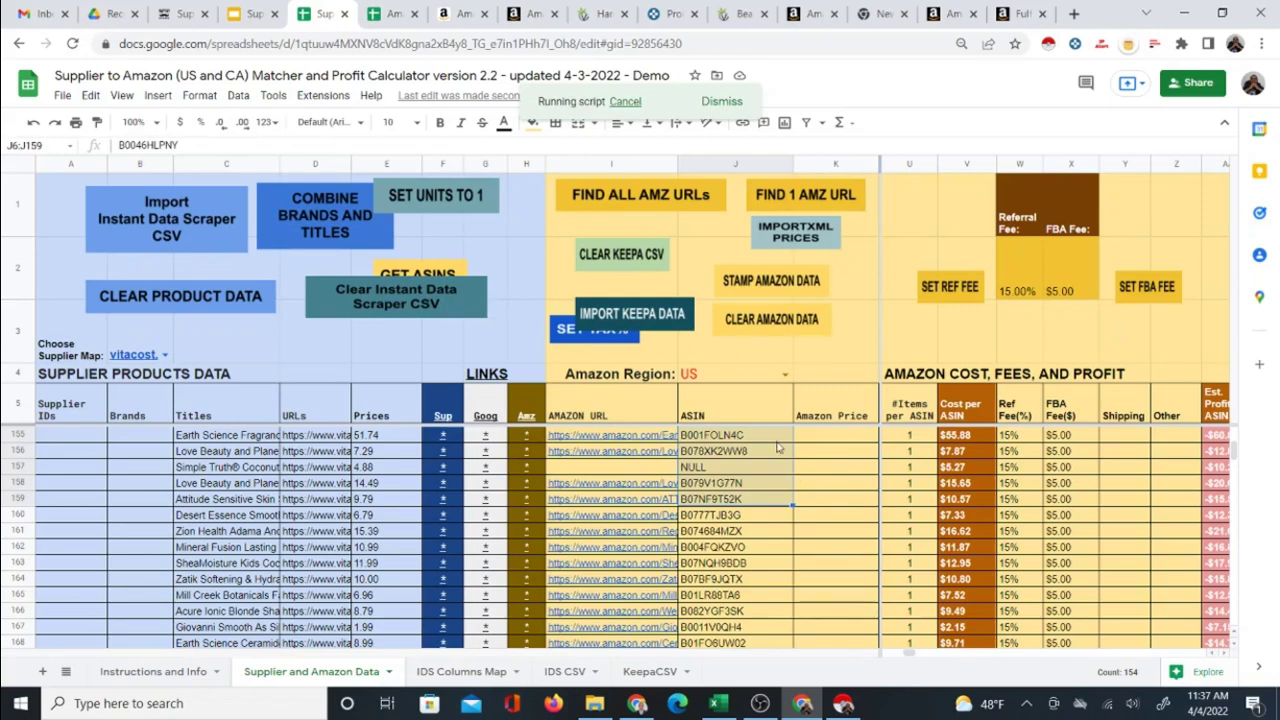
{"action": "scroll", "coordinate": [778, 447], "scroll_direction": "up", "scroll_amount": 3}
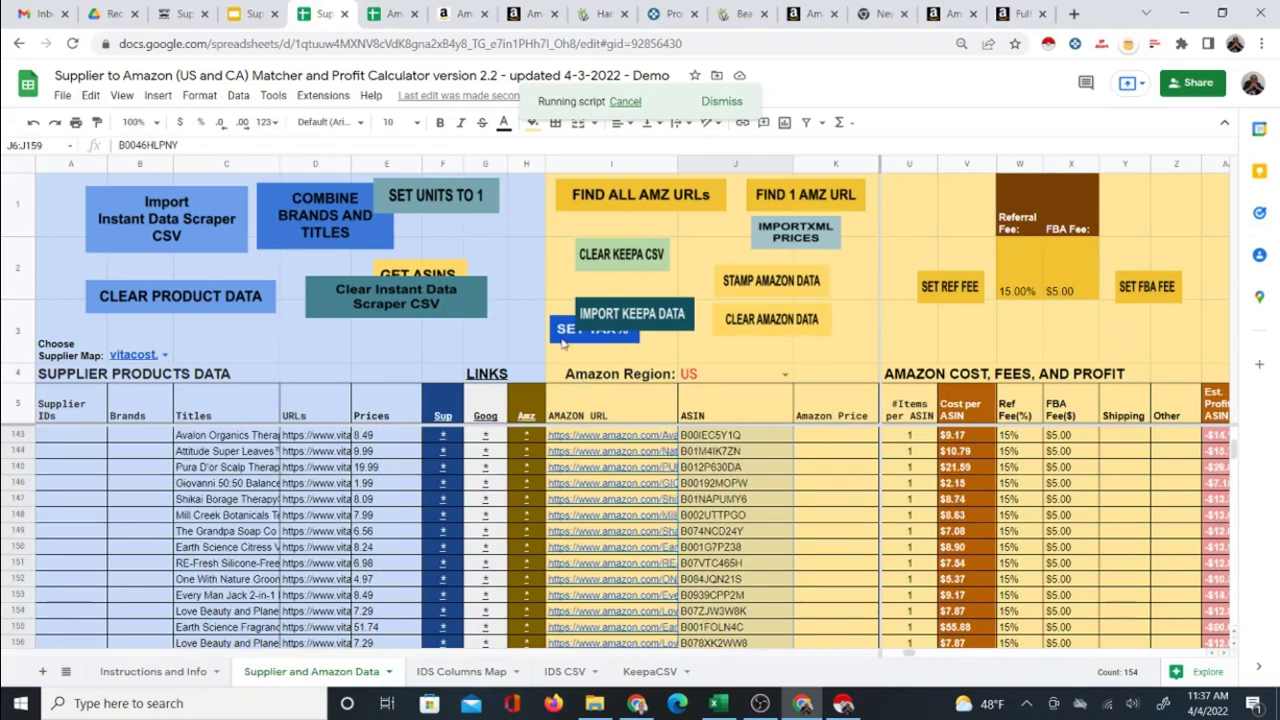
{"action": "left_click", "coordinate": [567, 328]}
{"action": "left_click_drag", "start_coordinate": [578, 330], "coordinate": [1097, 327]}
{"action": "left_click", "coordinate": [899, 287]}
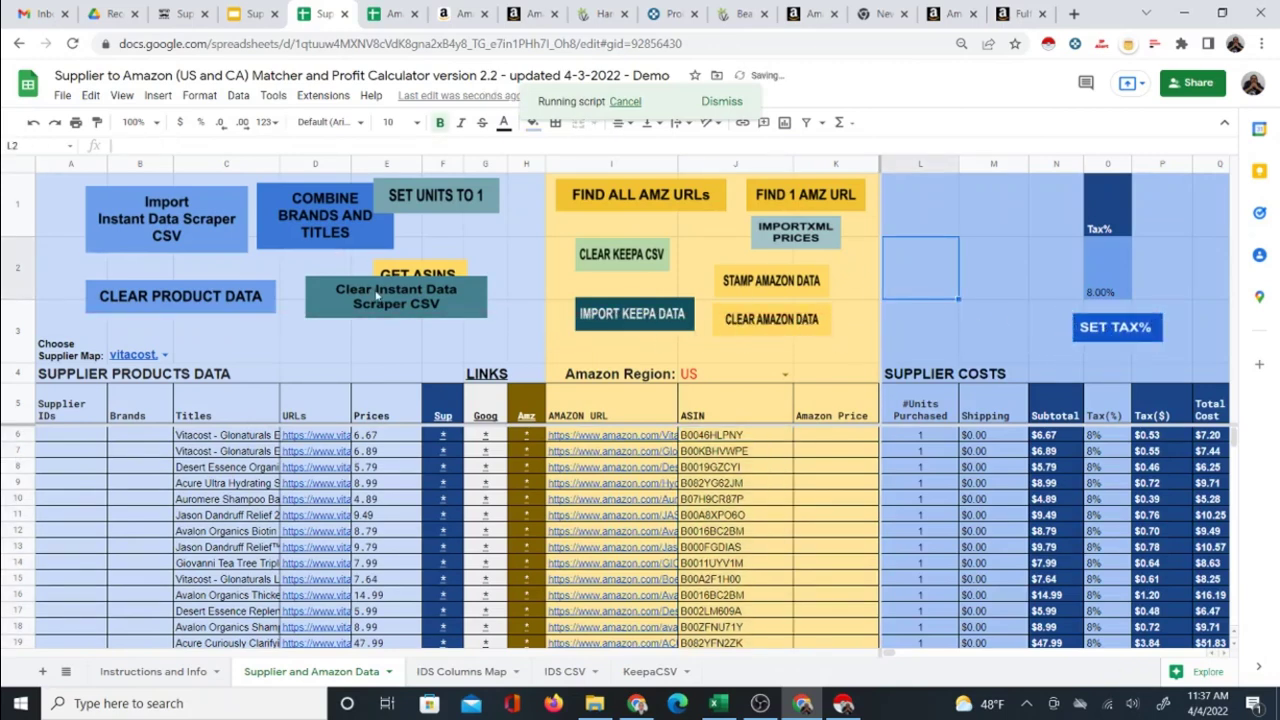
{"action": "left_click_drag", "start_coordinate": [378, 296], "coordinate": [379, 327]}
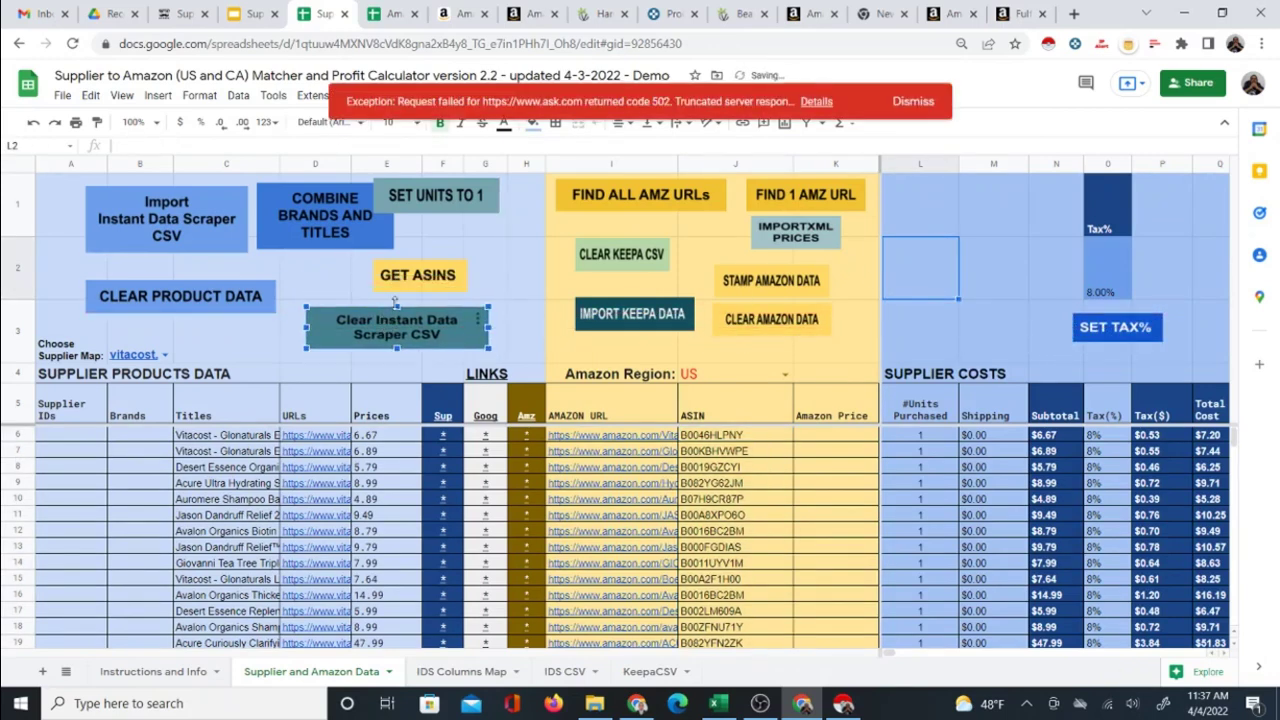
{"action": "left_click", "coordinate": [480, 254]}
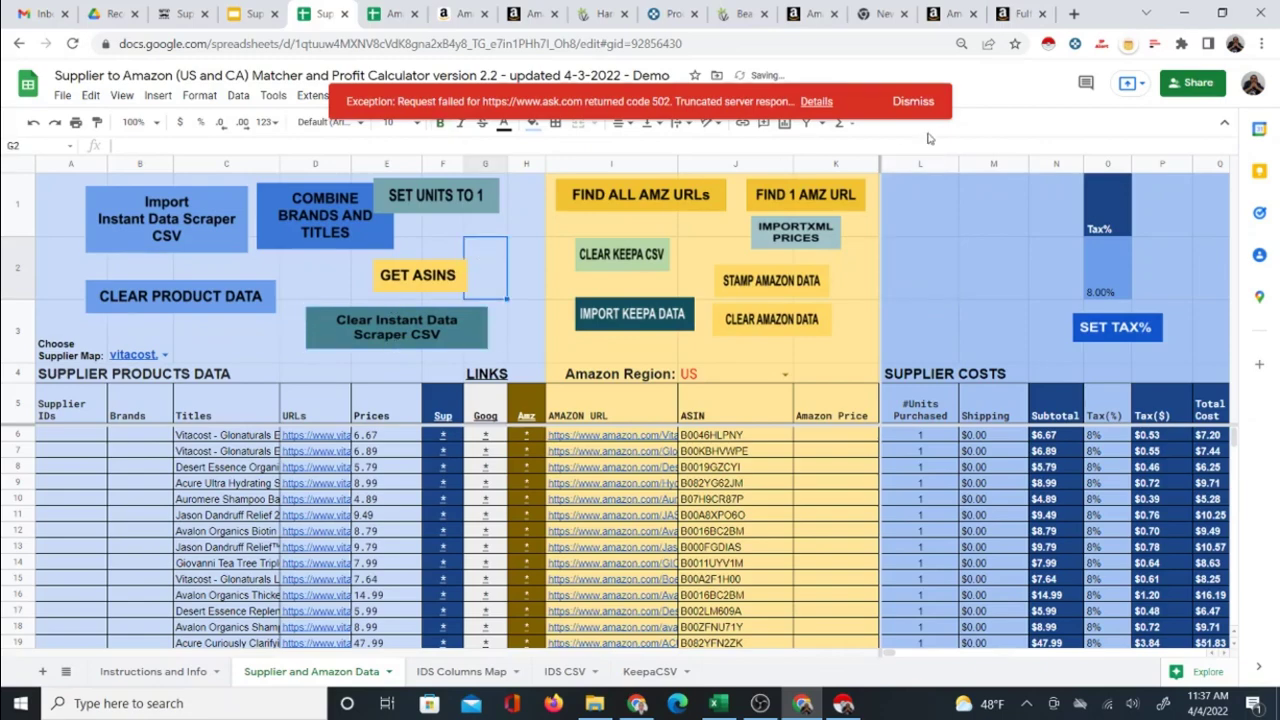
- Dismiss the error notification and examine the AMAZON URL and ASIN columns down to the last matched product and back to row 6
{"action": "left_click", "coordinate": [913, 102]}
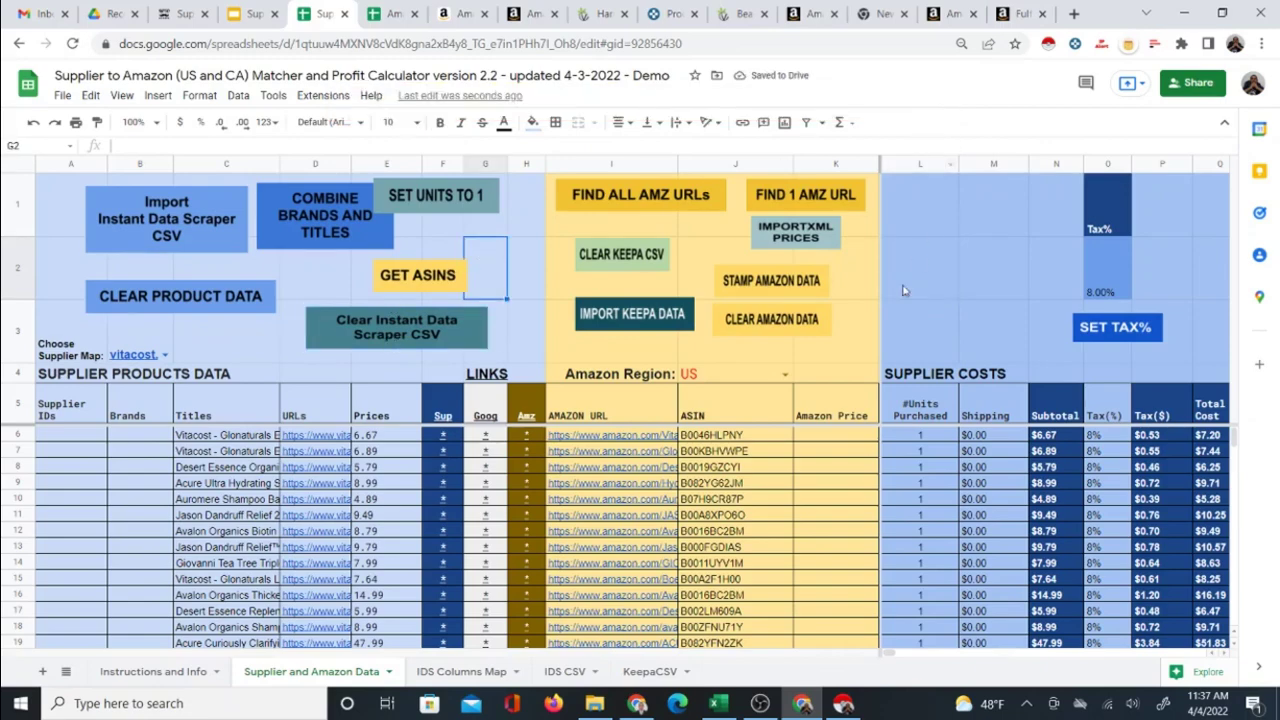
{"action": "scroll", "coordinate": [806, 524], "scroll_direction": "down", "scroll_amount": 15}
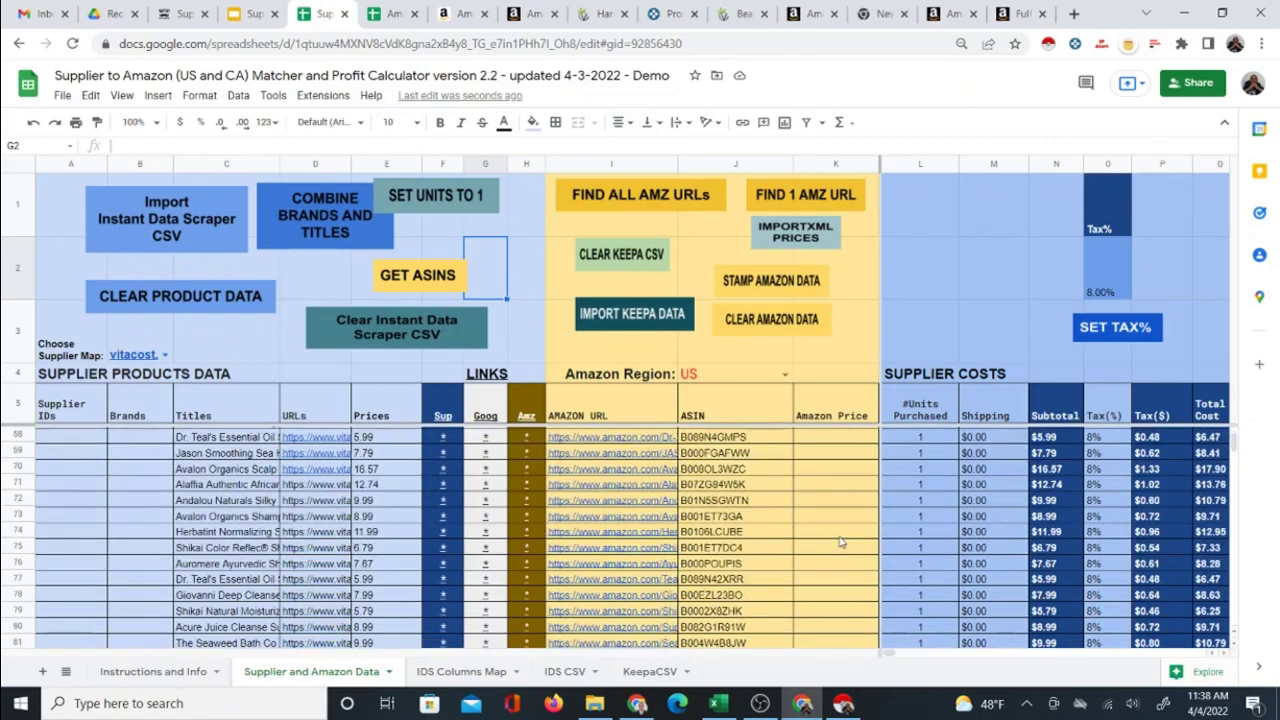
{"action": "scroll", "coordinate": [1238, 455], "scroll_direction": "down", "scroll_amount": 14}
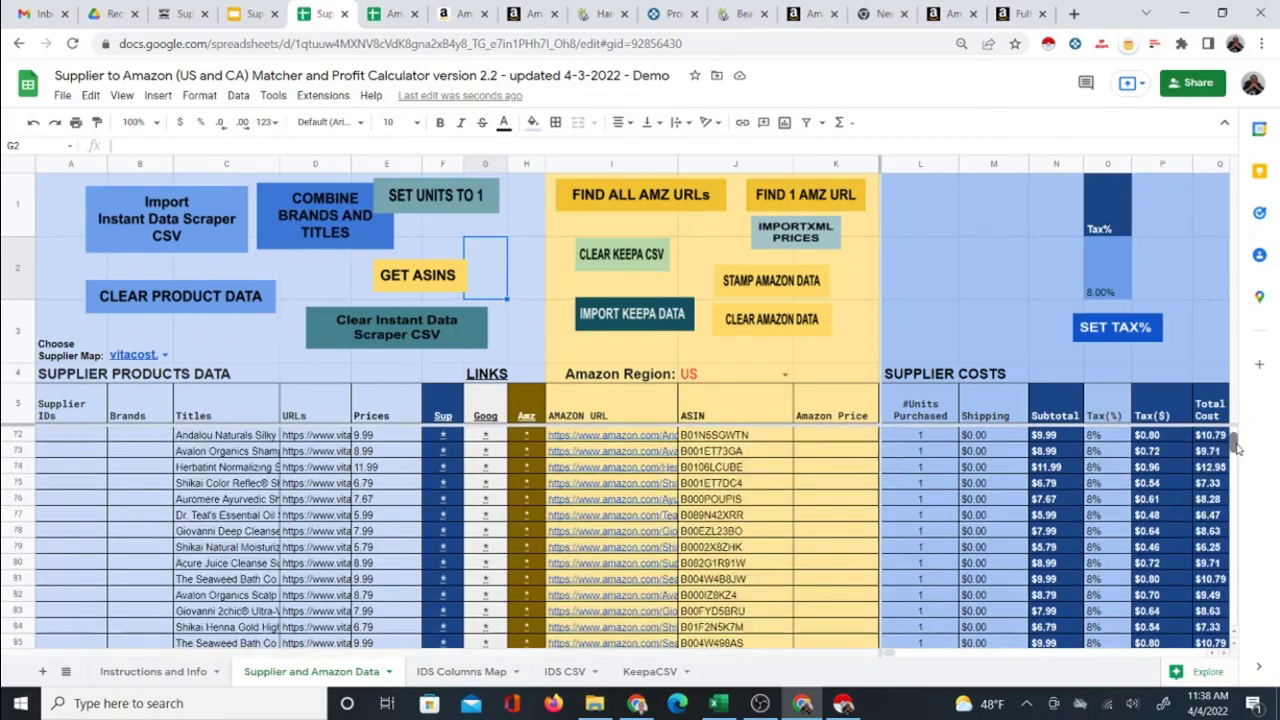
{"action": "scroll", "coordinate": [1238, 455], "scroll_direction": "down", "scroll_amount": 19}
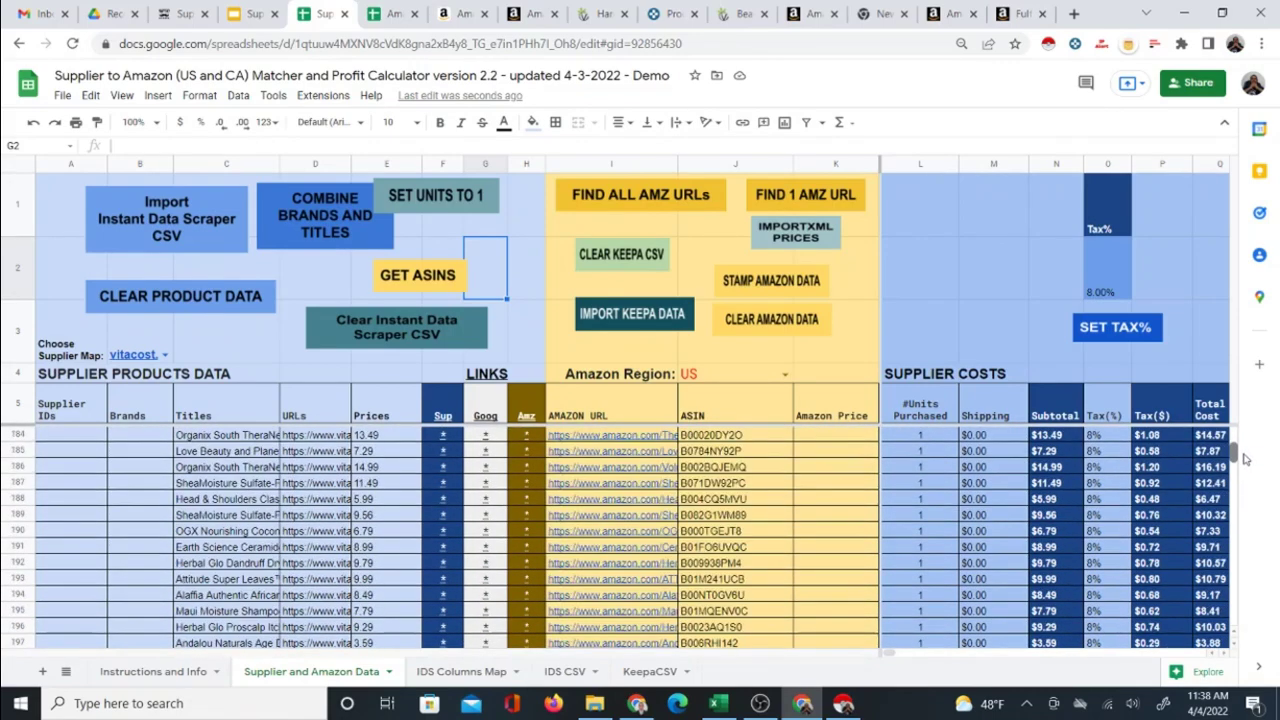
{"action": "scroll", "coordinate": [815, 481], "scroll_direction": "up", "scroll_amount": 14}
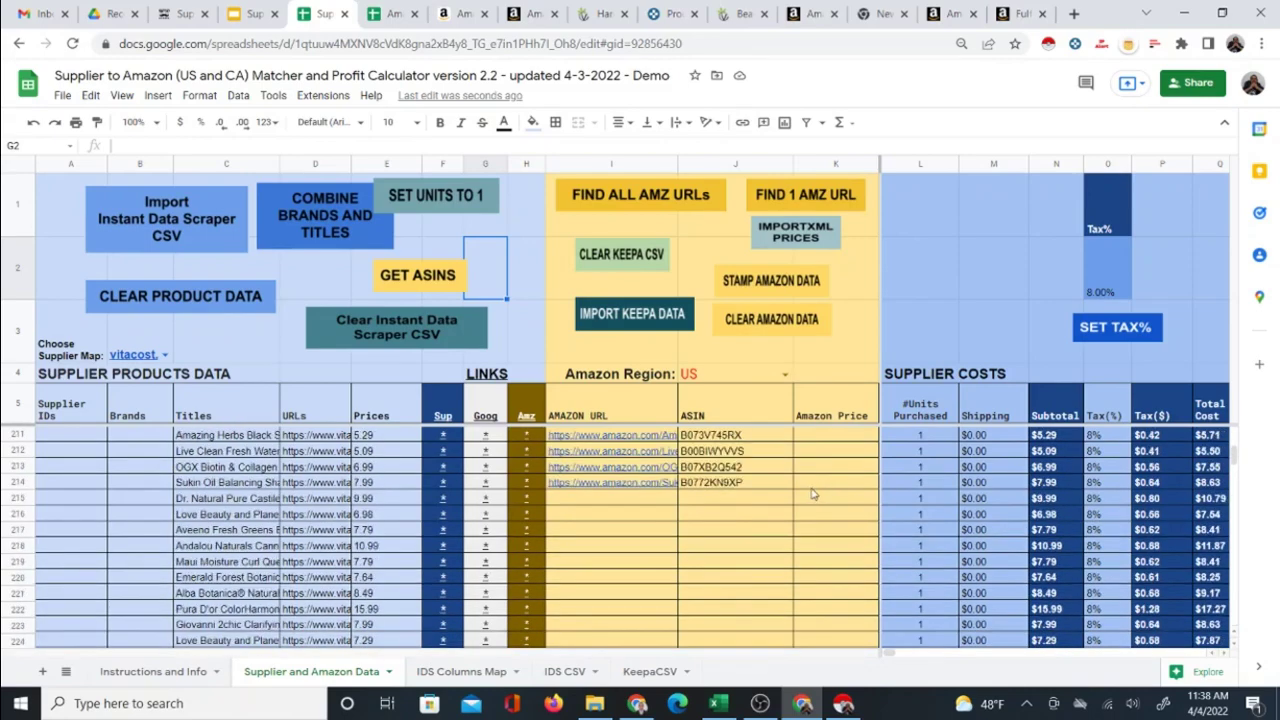
{"action": "scroll", "coordinate": [855, 494], "scroll_direction": "up", "scroll_amount": 8}
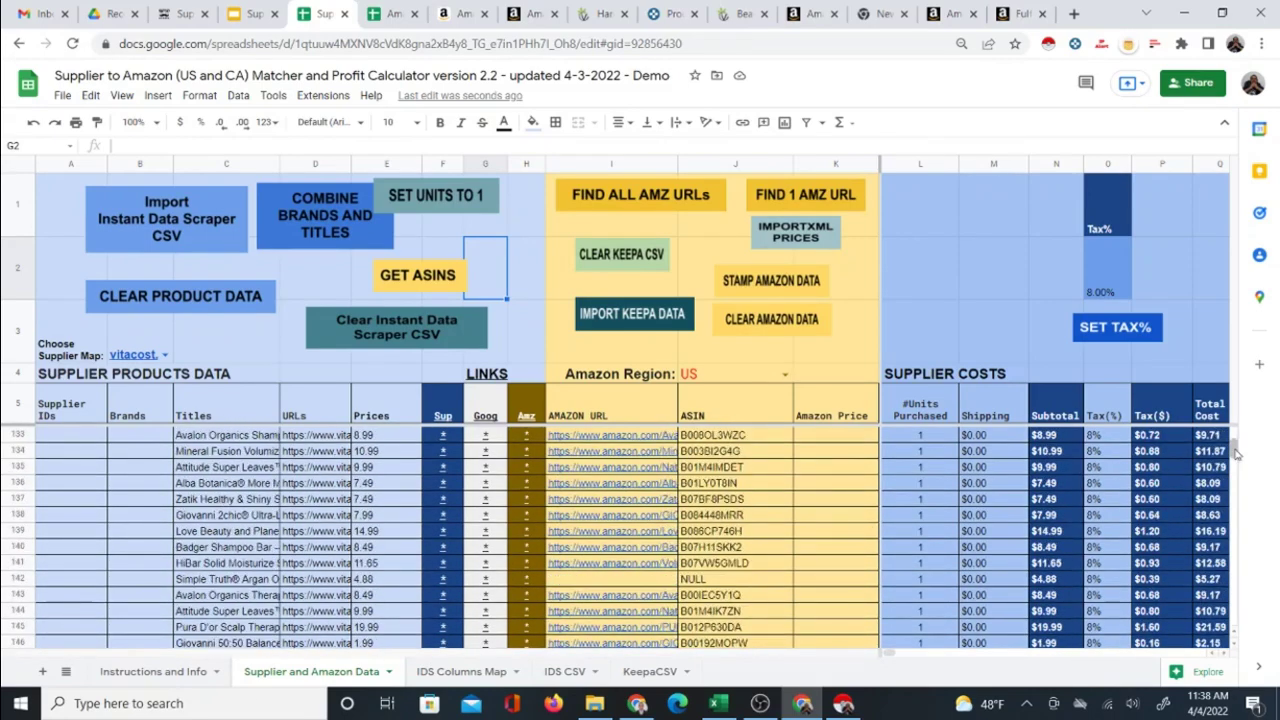
{"action": "left_click_drag", "start_coordinate": [1236, 449], "coordinate": [1235, 433]}
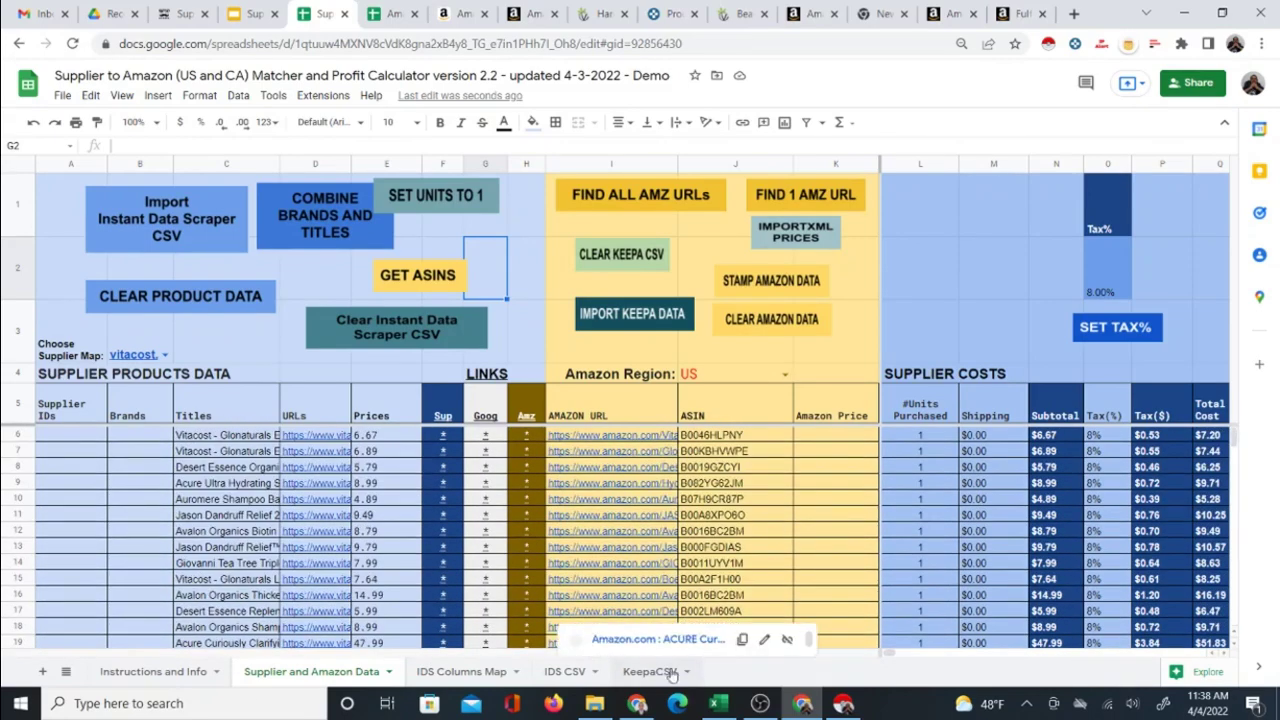
- Move SET UNITS TO 1 into the supplier costs area above the #Units Purchased and Shipping columns
{"action": "left_click", "coordinate": [441, 195]}
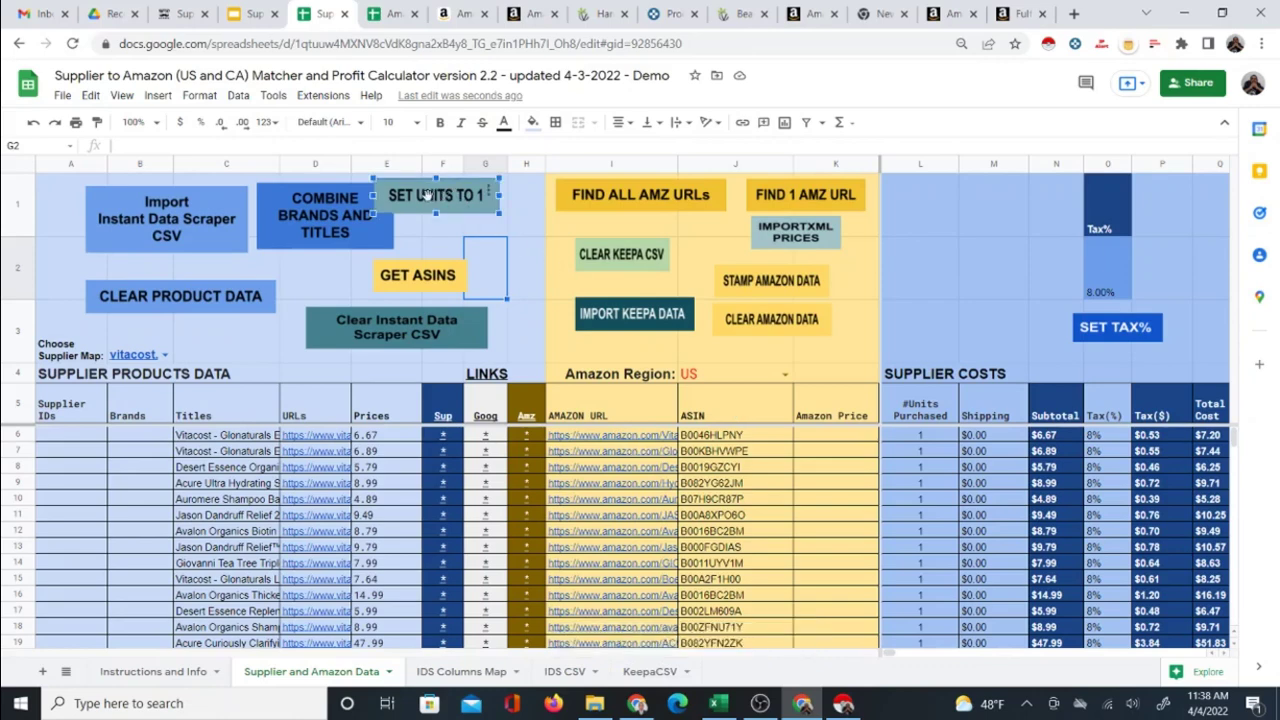
{"action": "left_click_drag", "start_coordinate": [427, 193], "coordinate": [945, 229]}
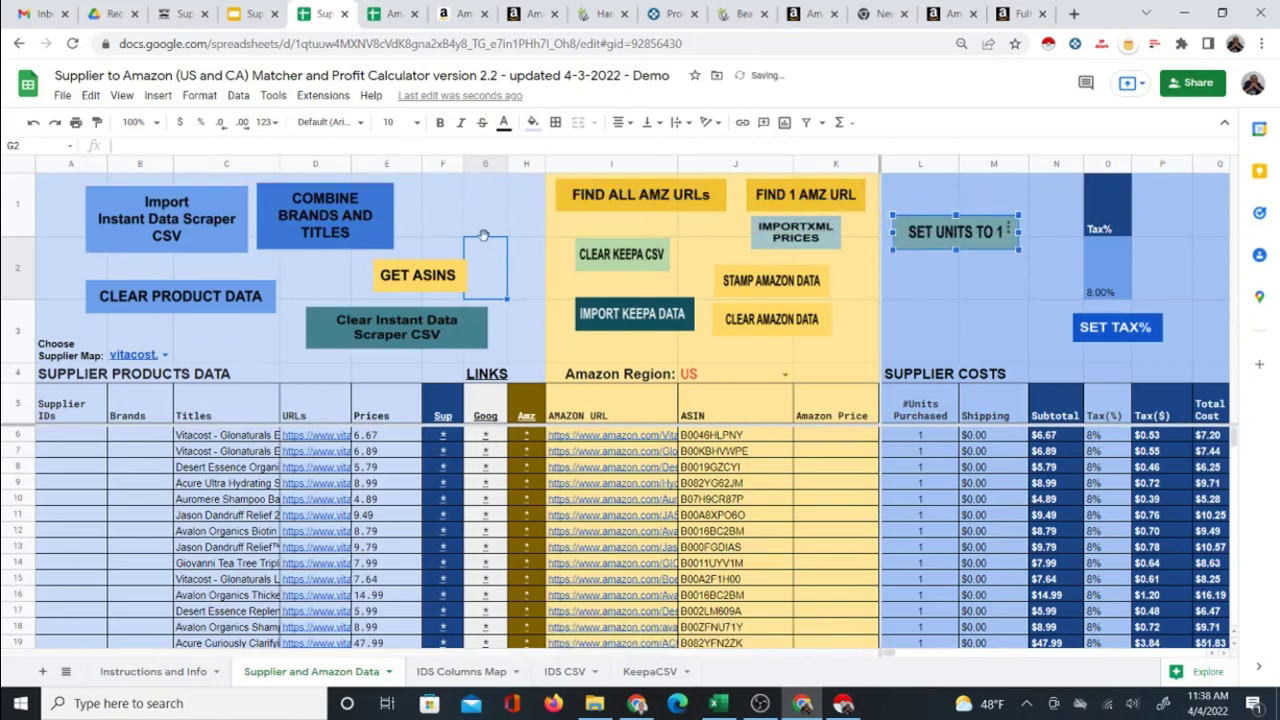
- Run IMPORT KEEPA DATA on the Supplier and Amazon Data sheet, and view the first columns of the KeepaCSV sheet
{"action": "left_click", "coordinate": [633, 317]}
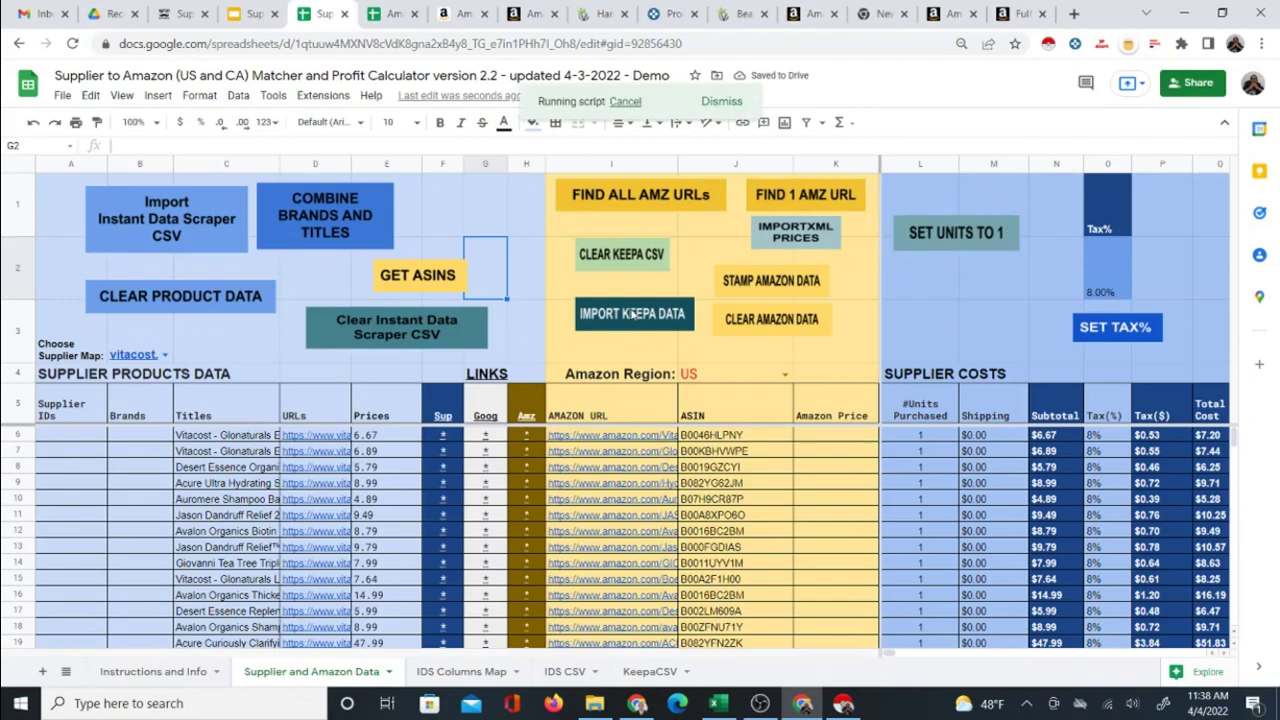
{"action": "left_click", "coordinate": [820, 438]}
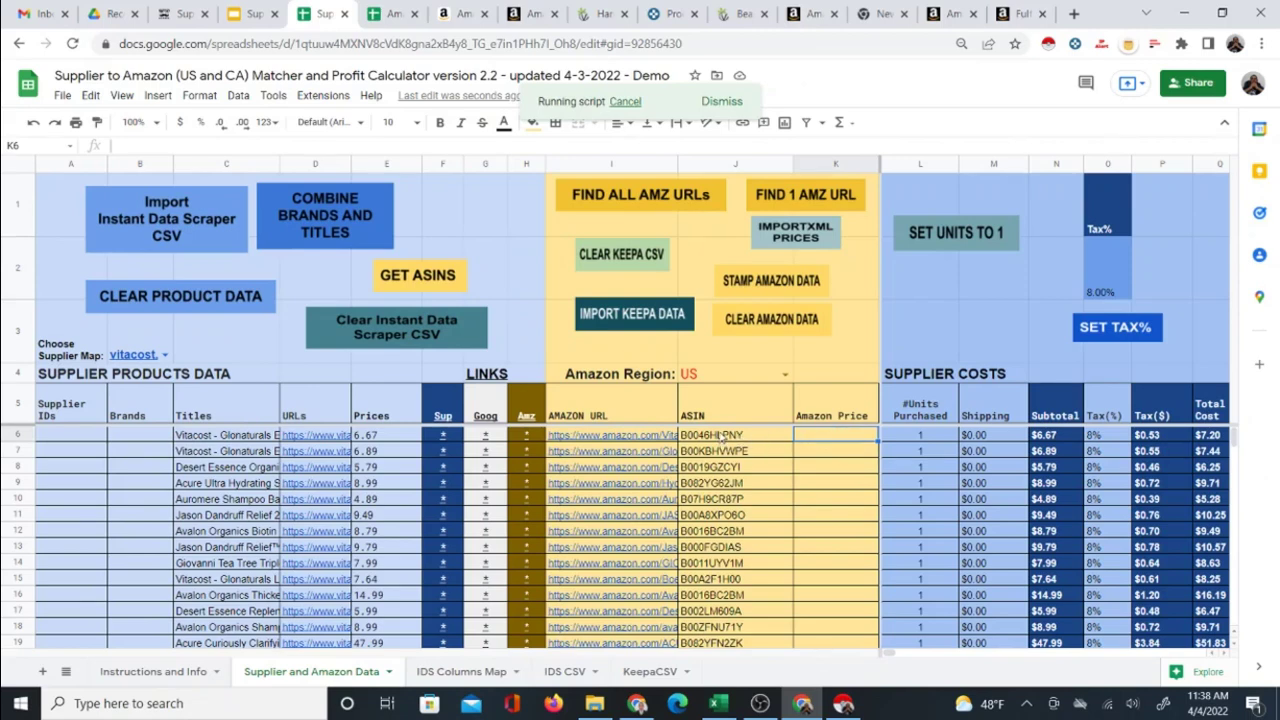
{"action": "left_click", "coordinate": [652, 672]}
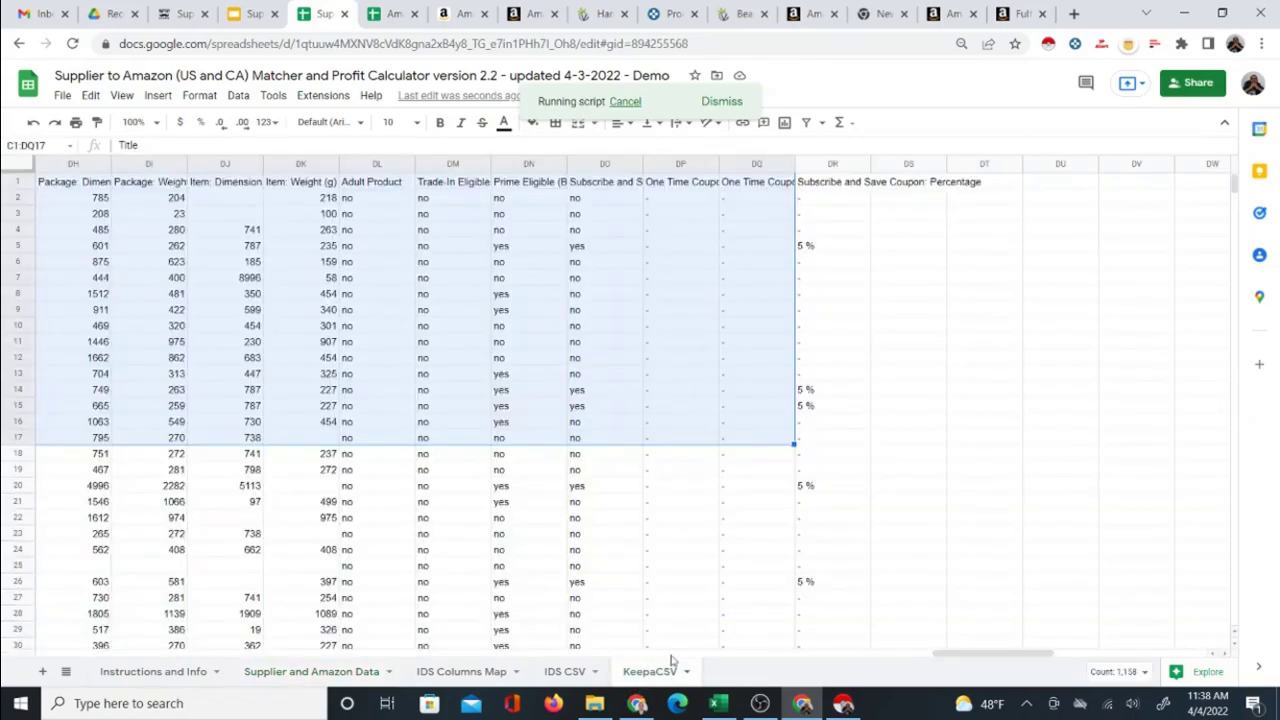
{"action": "left_click_drag", "start_coordinate": [935, 656], "coordinate": [45, 656]}
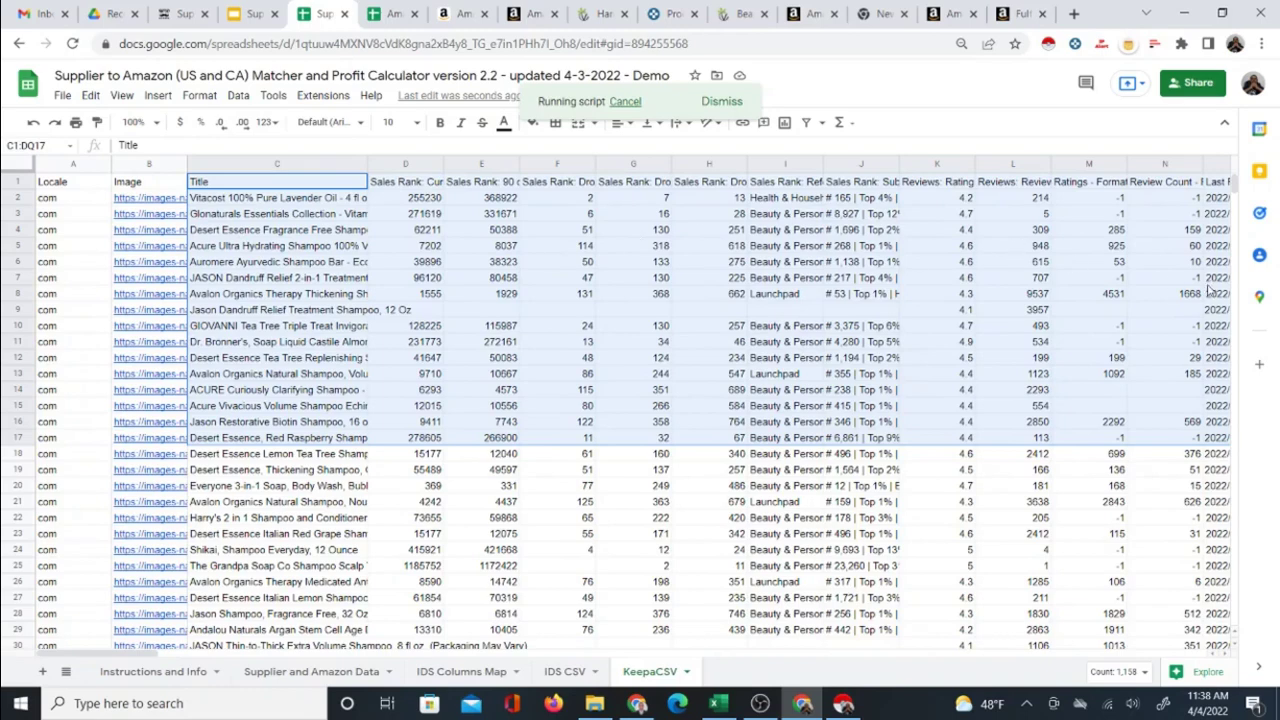
- On the Supplier and Amazon Data sheet, examine the Amazon Price, FBA Fee, estimated profit and ROI columns down the product rows
{"action": "left_click", "coordinate": [311, 671]}
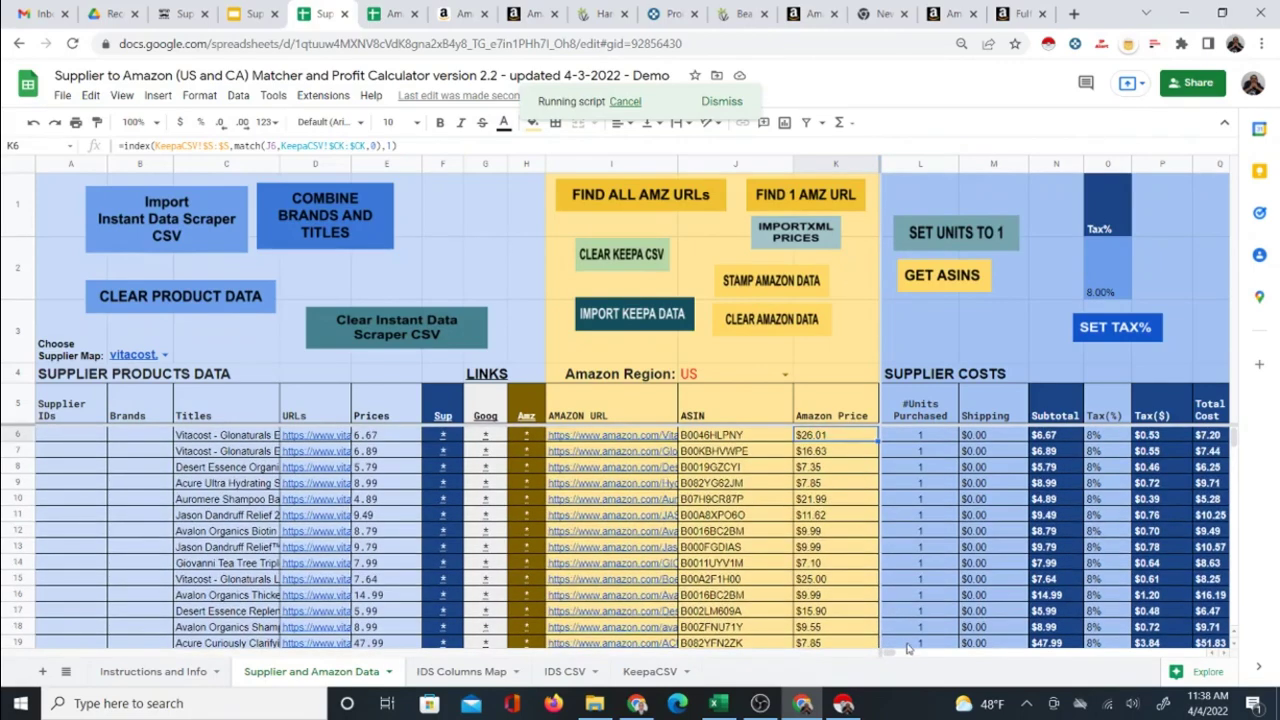
{"action": "left_click_drag", "start_coordinate": [893, 654], "coordinate": [921, 654]}
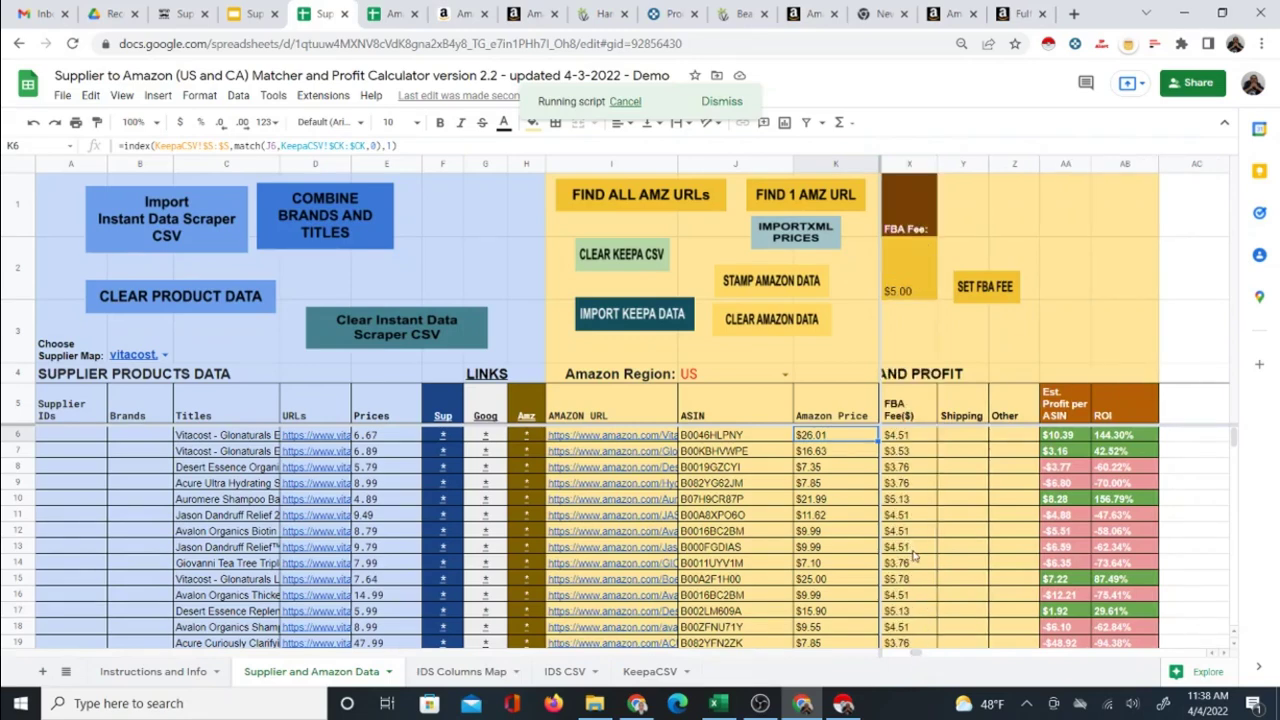
{"action": "scroll", "coordinate": [912, 556], "scroll_direction": "down", "scroll_amount": 9}
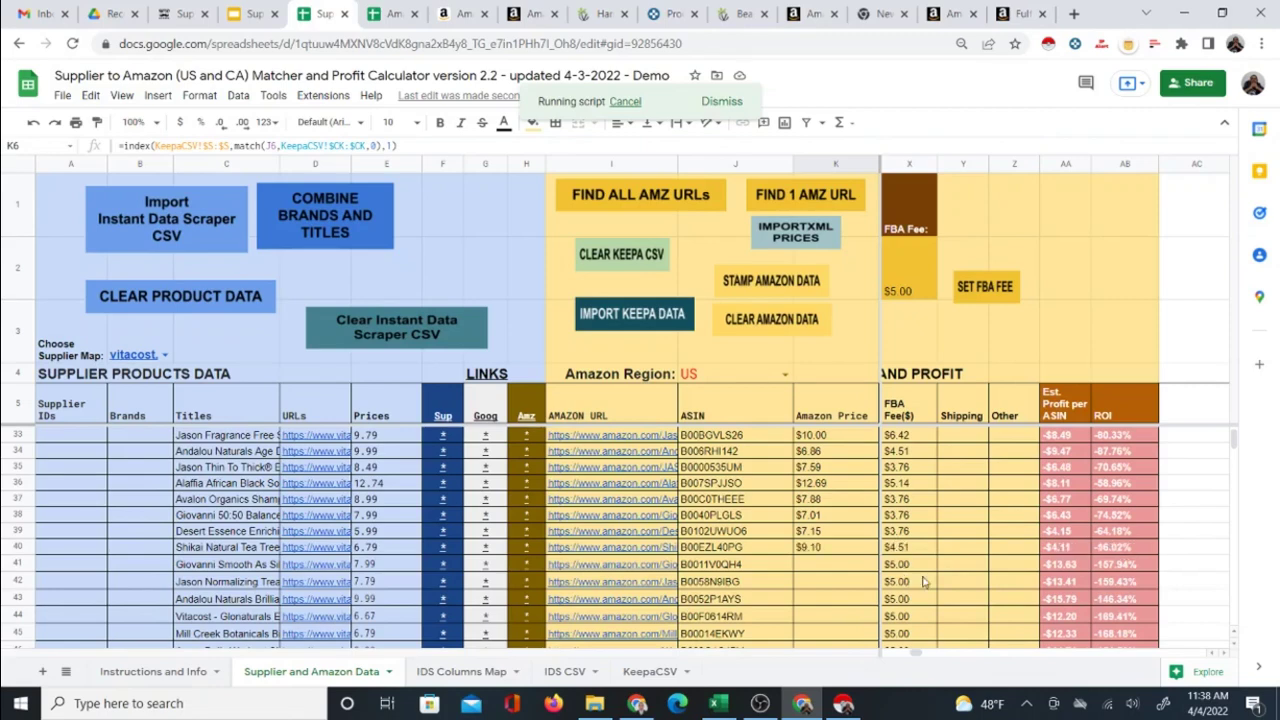
{"action": "scroll", "coordinate": [990, 572], "scroll_direction": "down", "scroll_amount": 2}
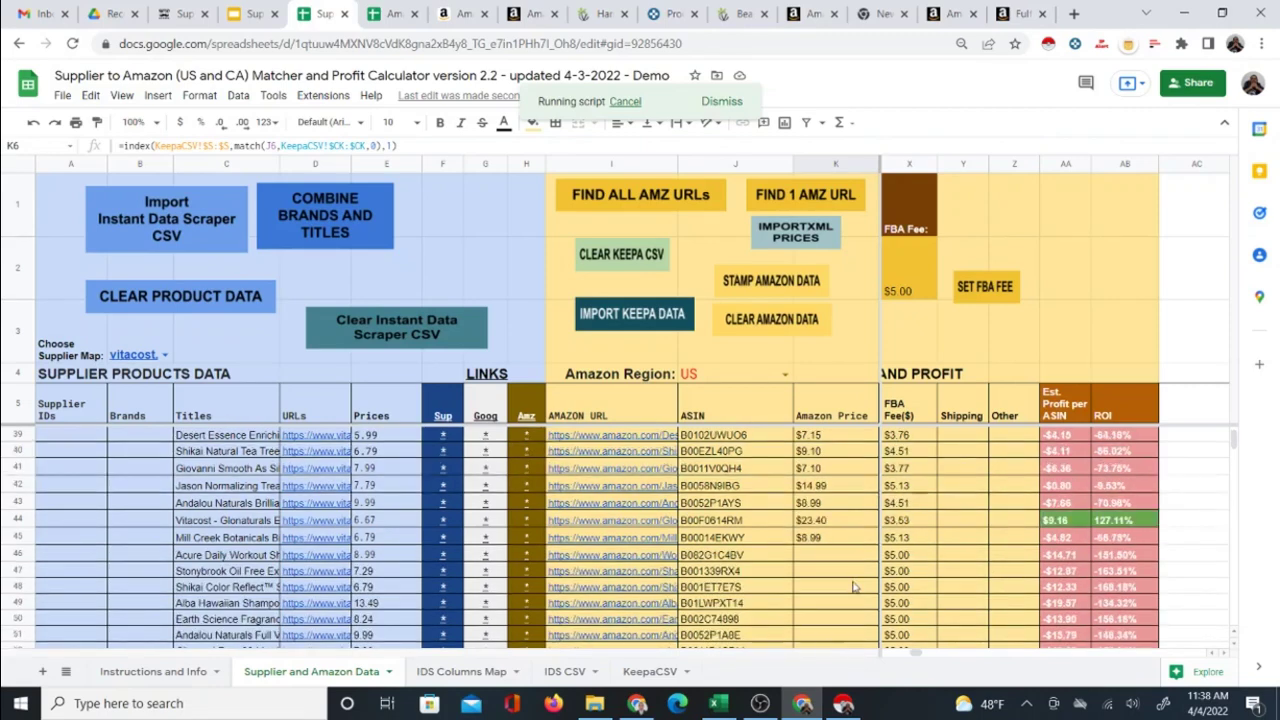
{"action": "scroll", "coordinate": [930, 545], "scroll_direction": "down", "scroll_amount": 2}
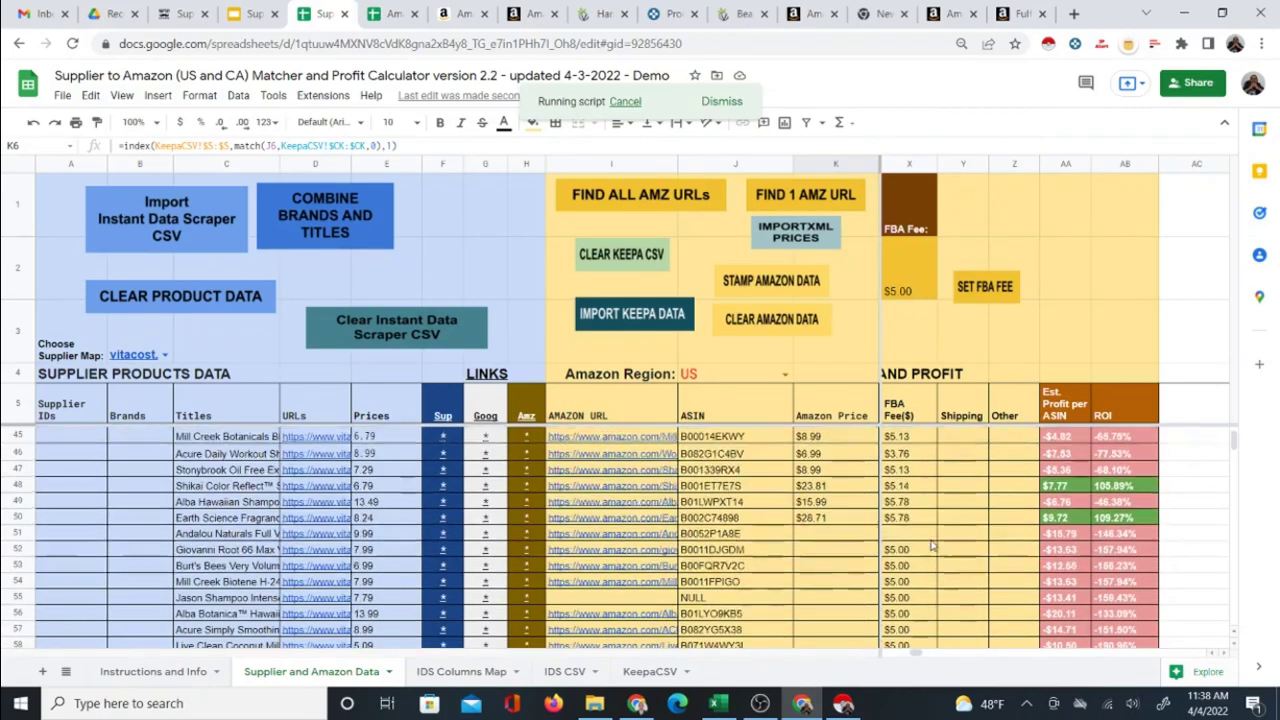
{"action": "scroll", "coordinate": [930, 503], "scroll_direction": "down", "scroll_amount": 2}
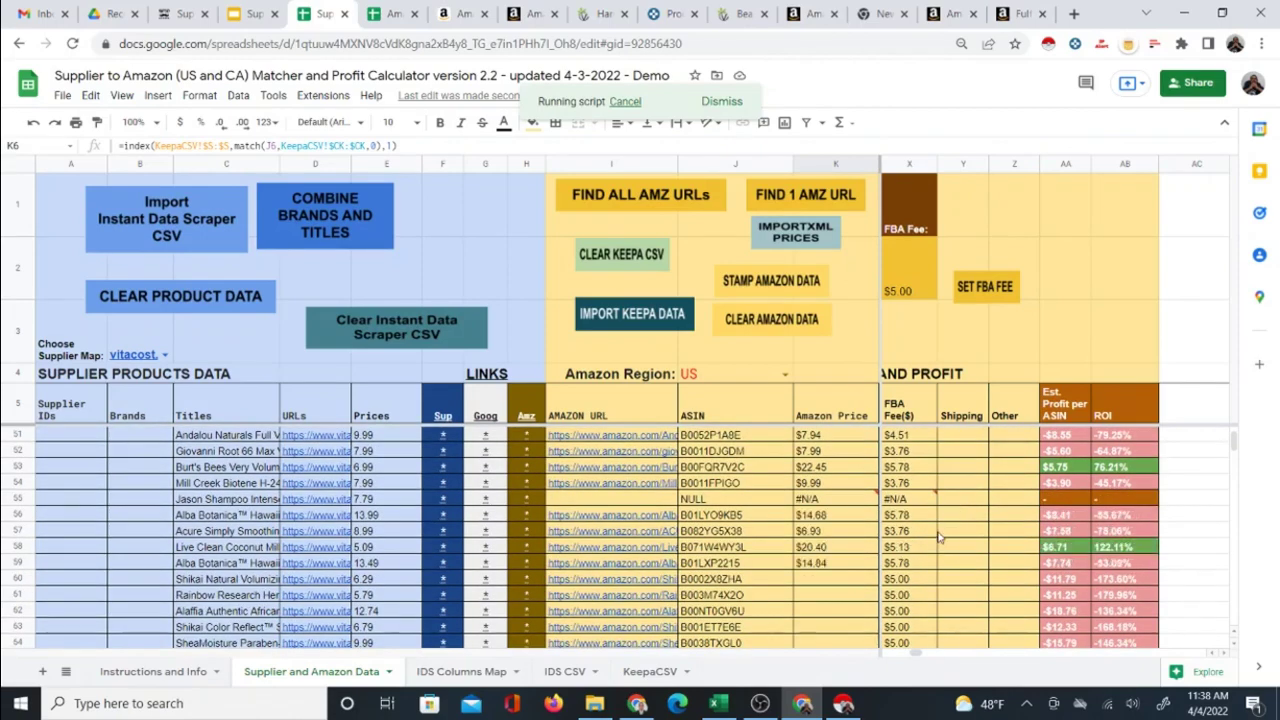
{"action": "scroll", "coordinate": [928, 560], "scroll_direction": "down", "scroll_amount": 2}
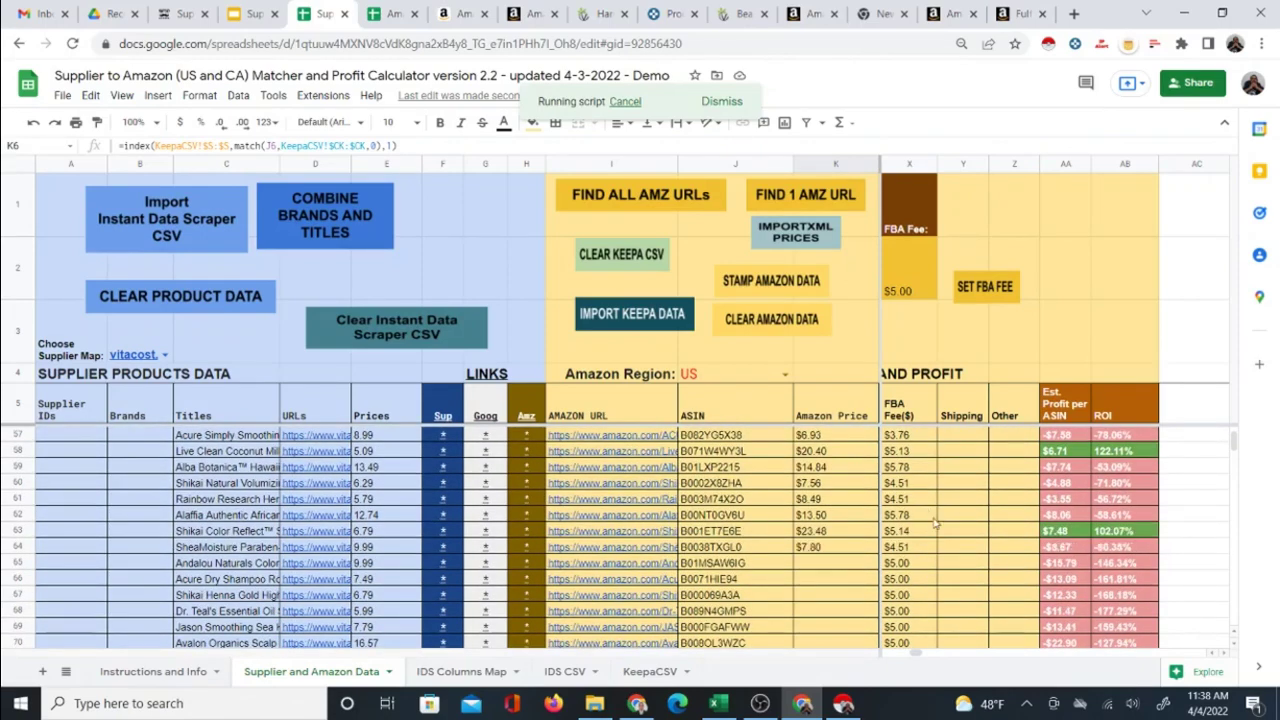
{"action": "scroll", "coordinate": [935, 540], "scroll_direction": "down", "scroll_amount": 2}
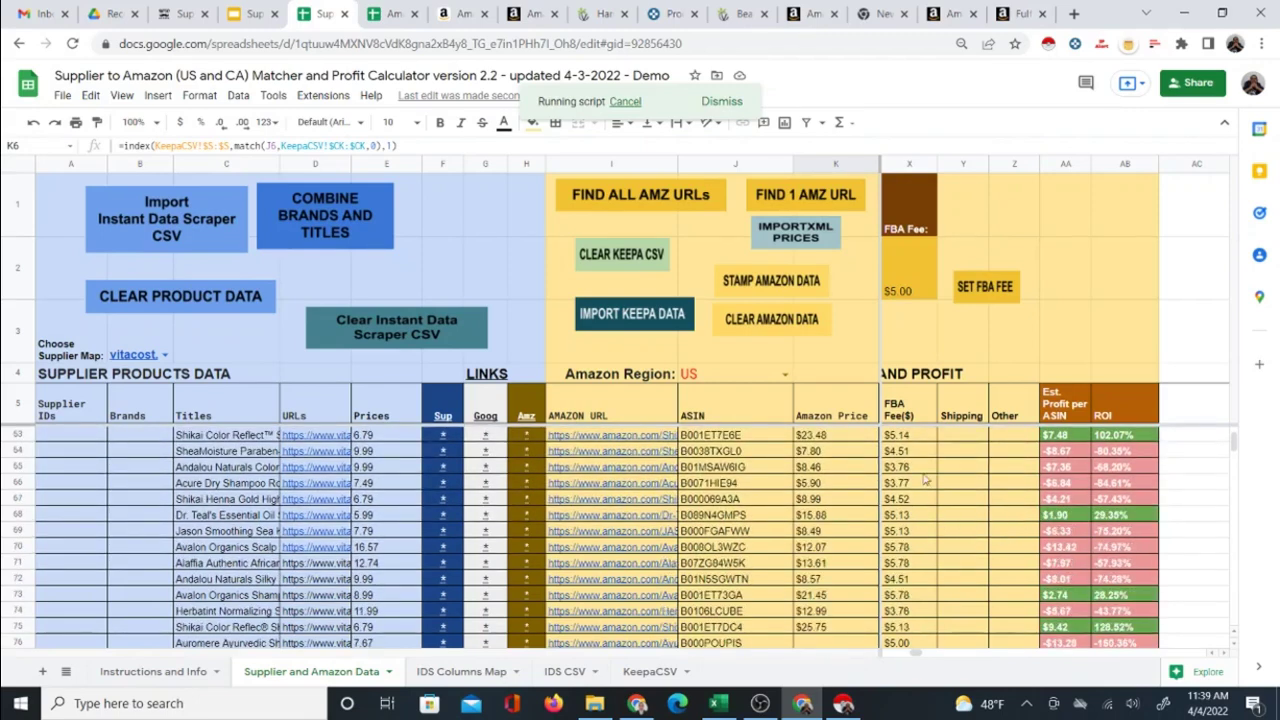
{"action": "scroll", "coordinate": [912, 490], "scroll_direction": "down", "scroll_amount": 3}
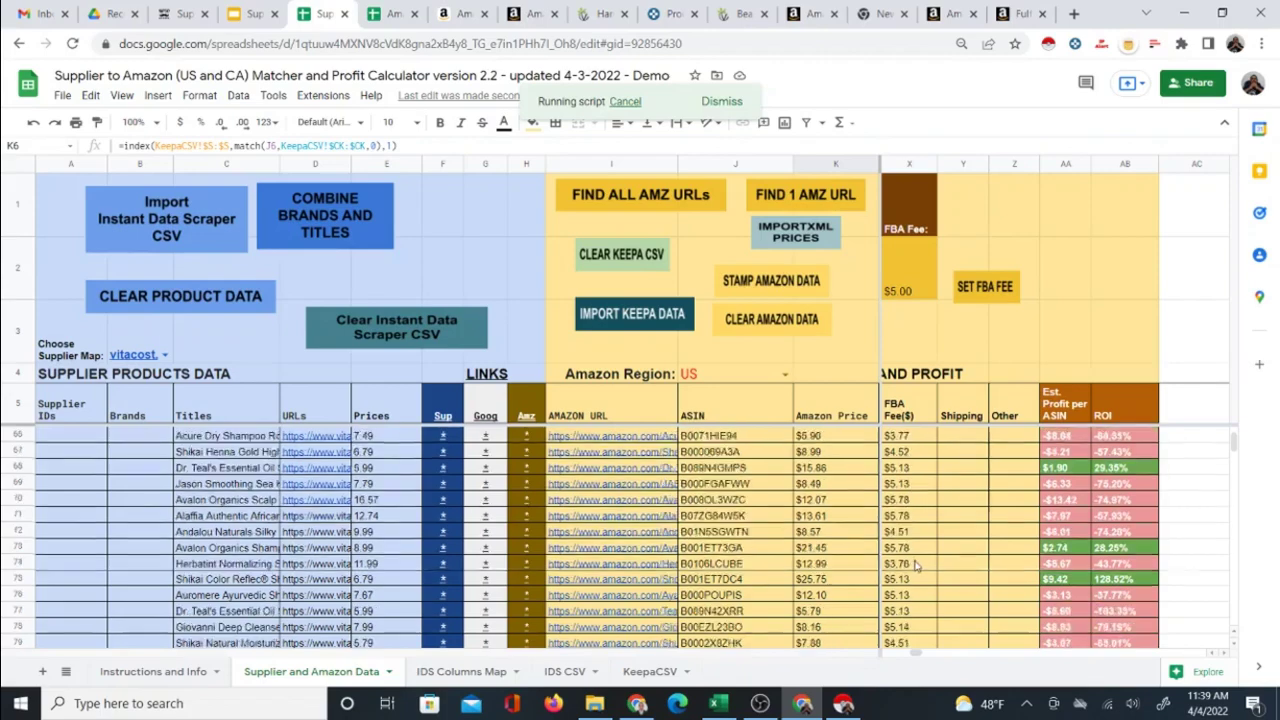
{"action": "scroll", "coordinate": [915, 563], "scroll_direction": "down", "scroll_amount": 2}
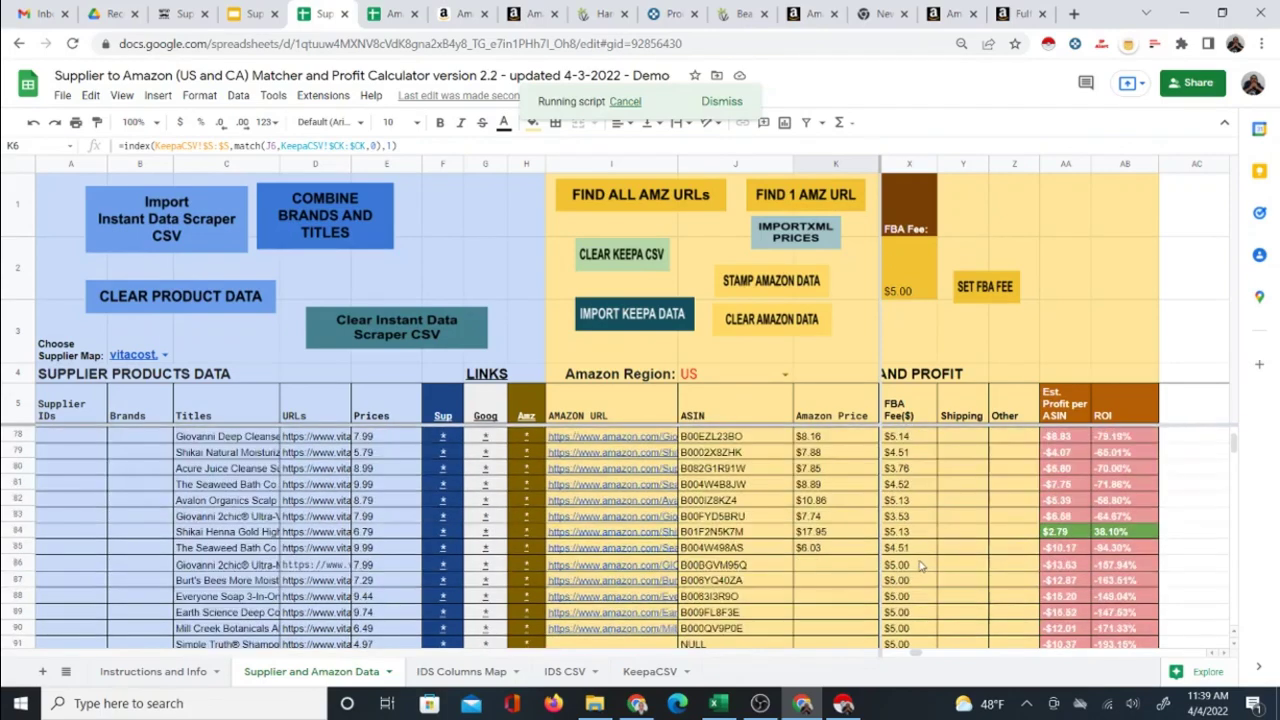
{"action": "scroll", "coordinate": [913, 600], "scroll_direction": "down", "scroll_amount": 2}
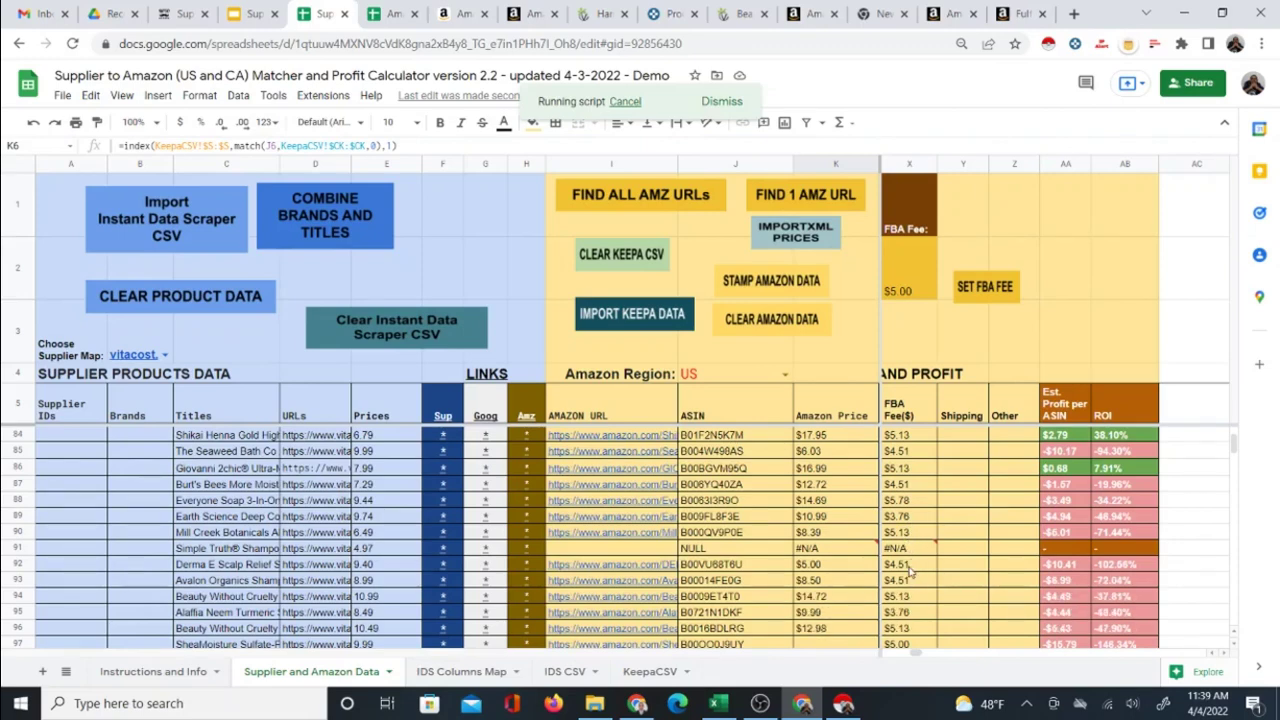
{"action": "scroll", "coordinate": [910, 560], "scroll_direction": "down", "scroll_amount": 3}
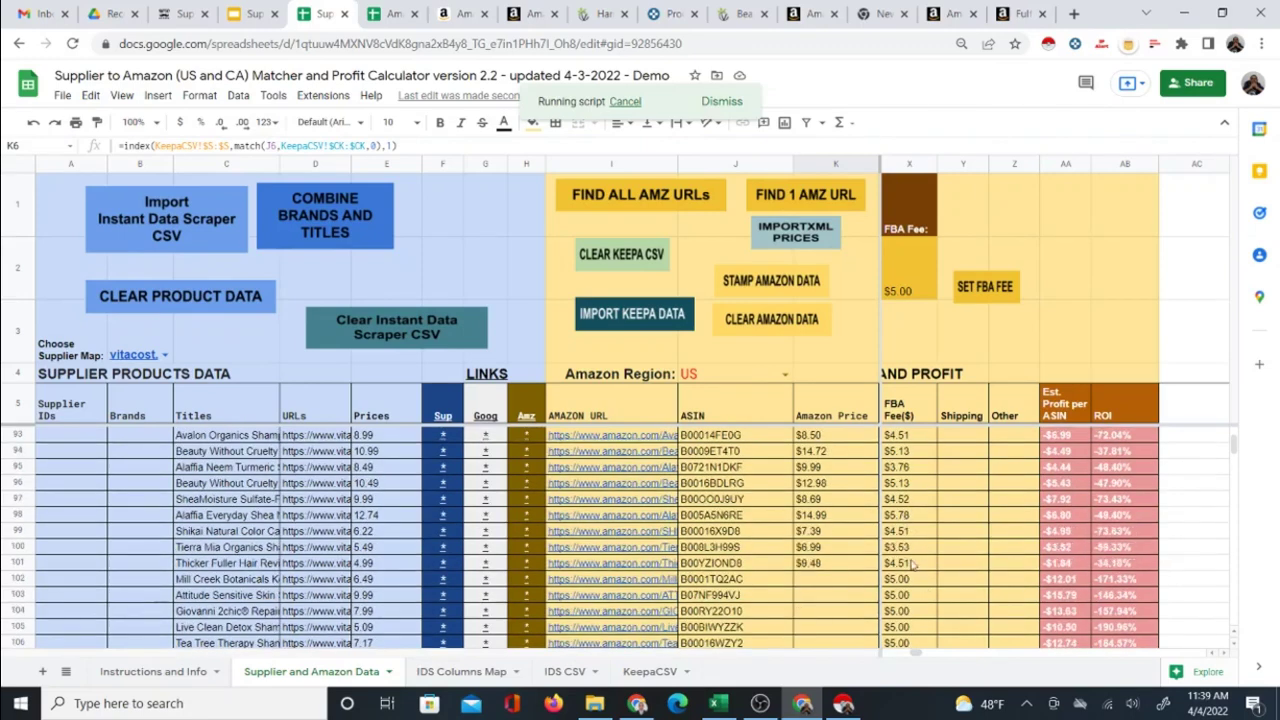
{"action": "scroll", "coordinate": [914, 568], "scroll_direction": "down", "scroll_amount": 2}
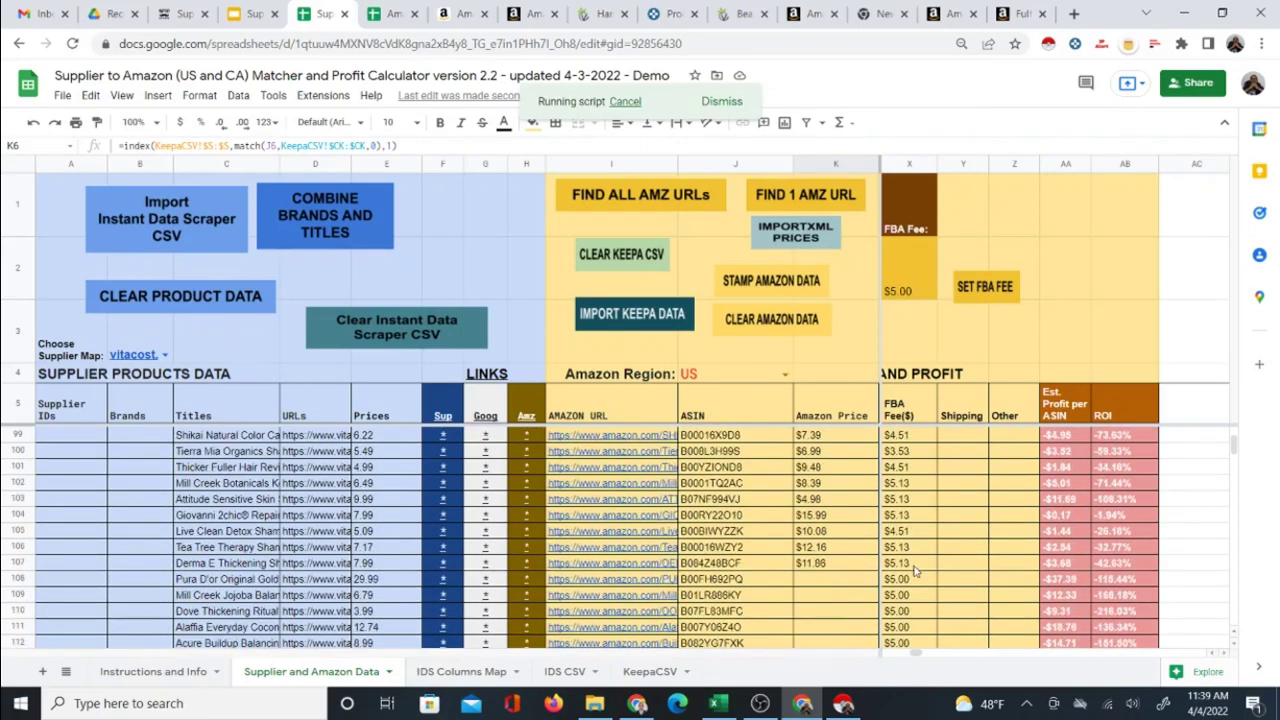
{"action": "scroll", "coordinate": [910, 567], "scroll_direction": "down", "scroll_amount": 2}
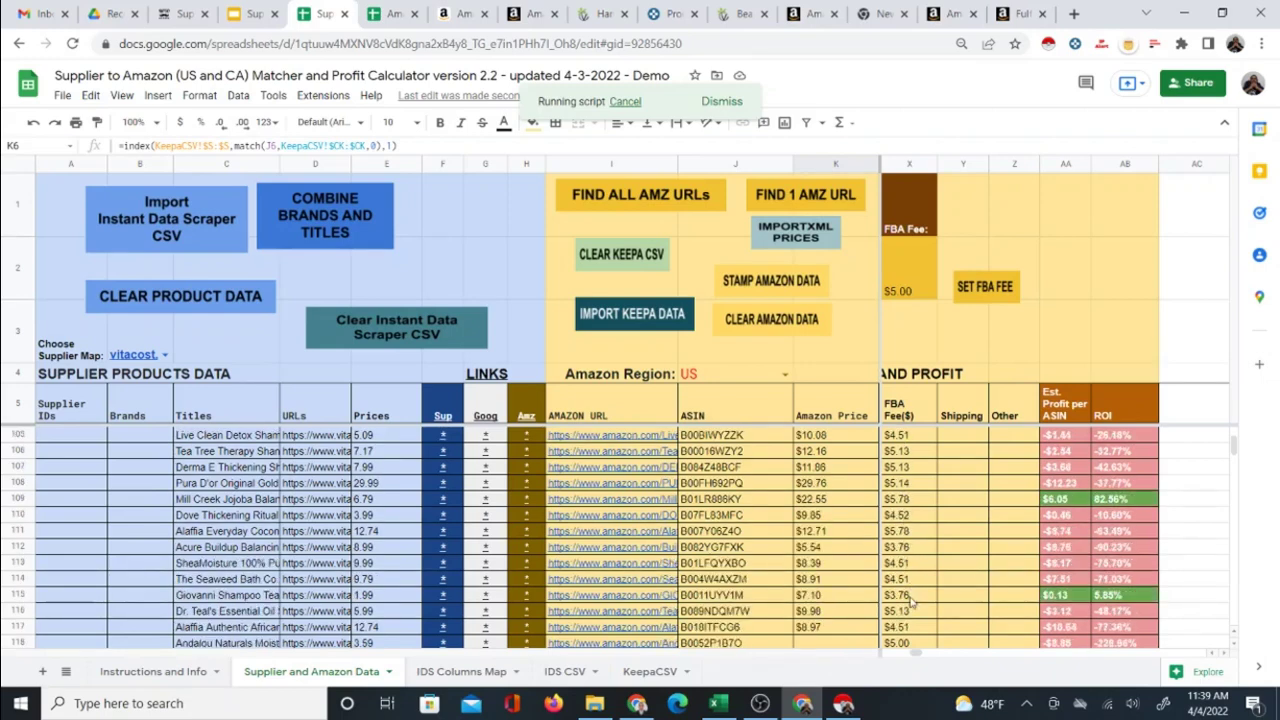
{"action": "scroll", "coordinate": [912, 600], "scroll_direction": "down", "scroll_amount": 3}
{"action": "scroll", "coordinate": [903, 520], "scroll_direction": "down", "scroll_amount": 2}
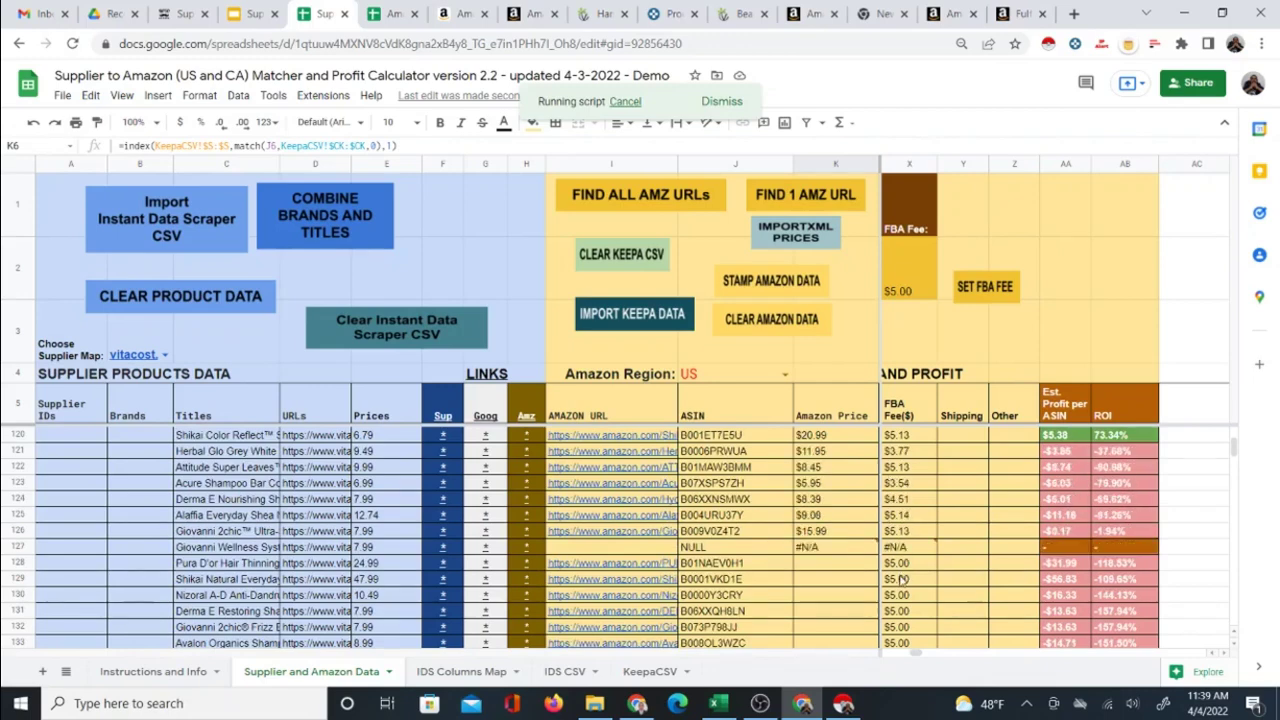
{"action": "scroll", "coordinate": [905, 570], "scroll_direction": "down", "scroll_amount": 2}
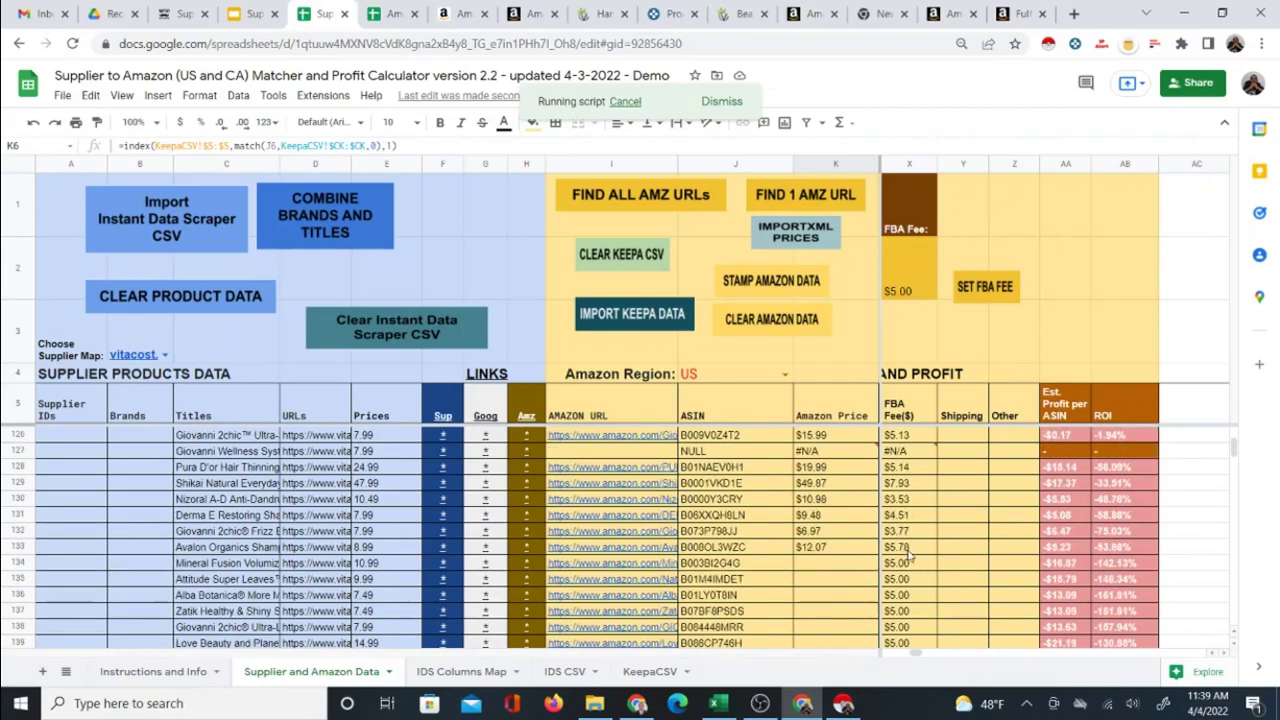
{"action": "scroll", "coordinate": [910, 555], "scroll_direction": "down", "scroll_amount": 2}
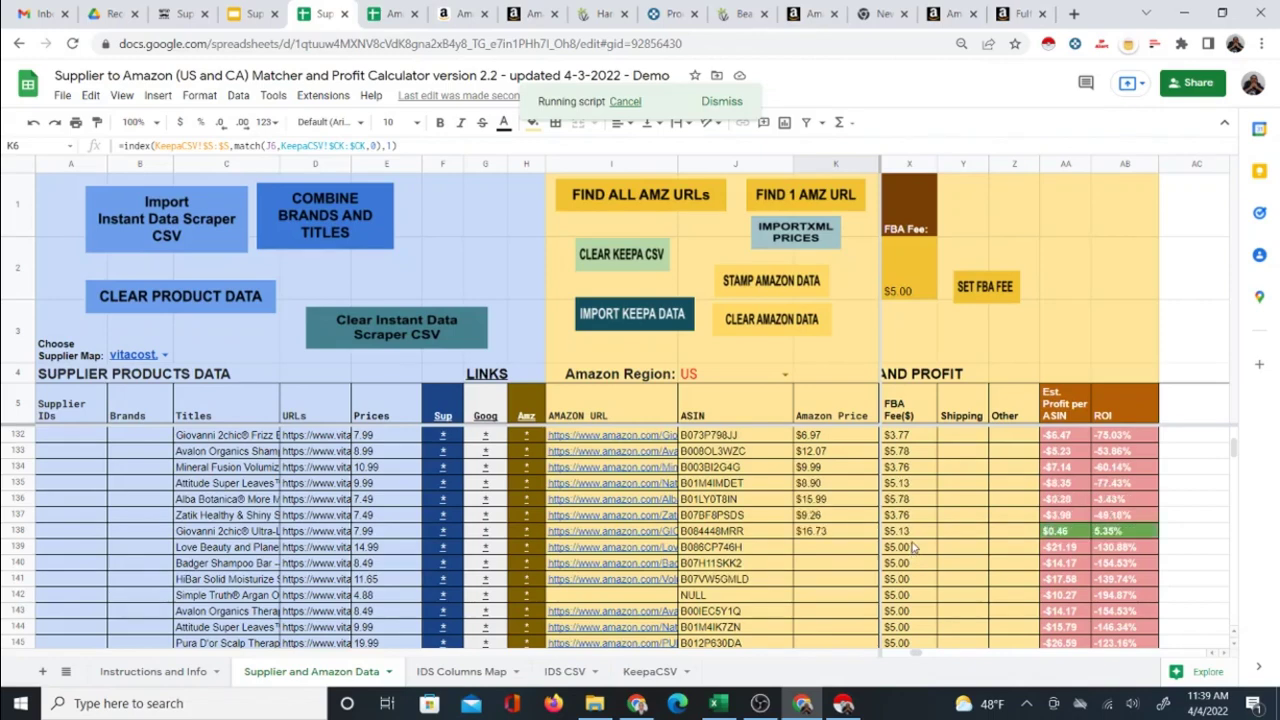
{"action": "scroll", "coordinate": [912, 545], "scroll_direction": "down", "scroll_amount": 2}
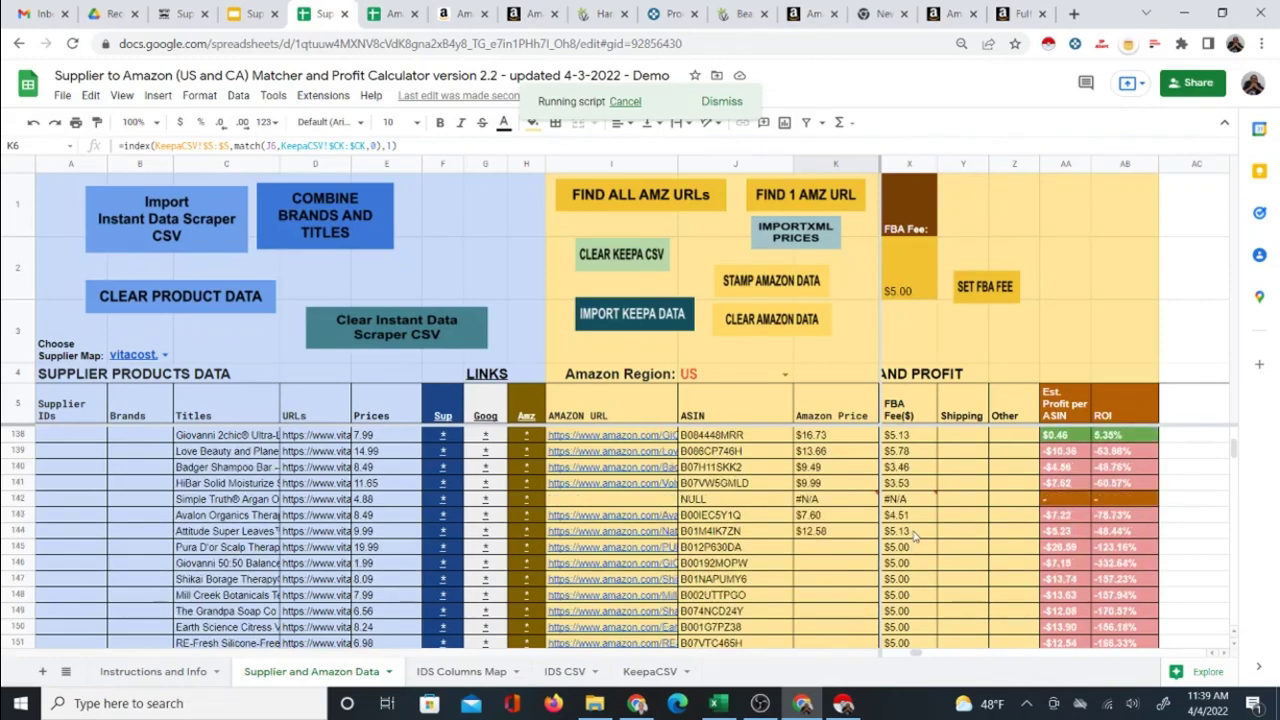
{"action": "scroll", "coordinate": [913, 537], "scroll_direction": "down", "scroll_amount": 2}
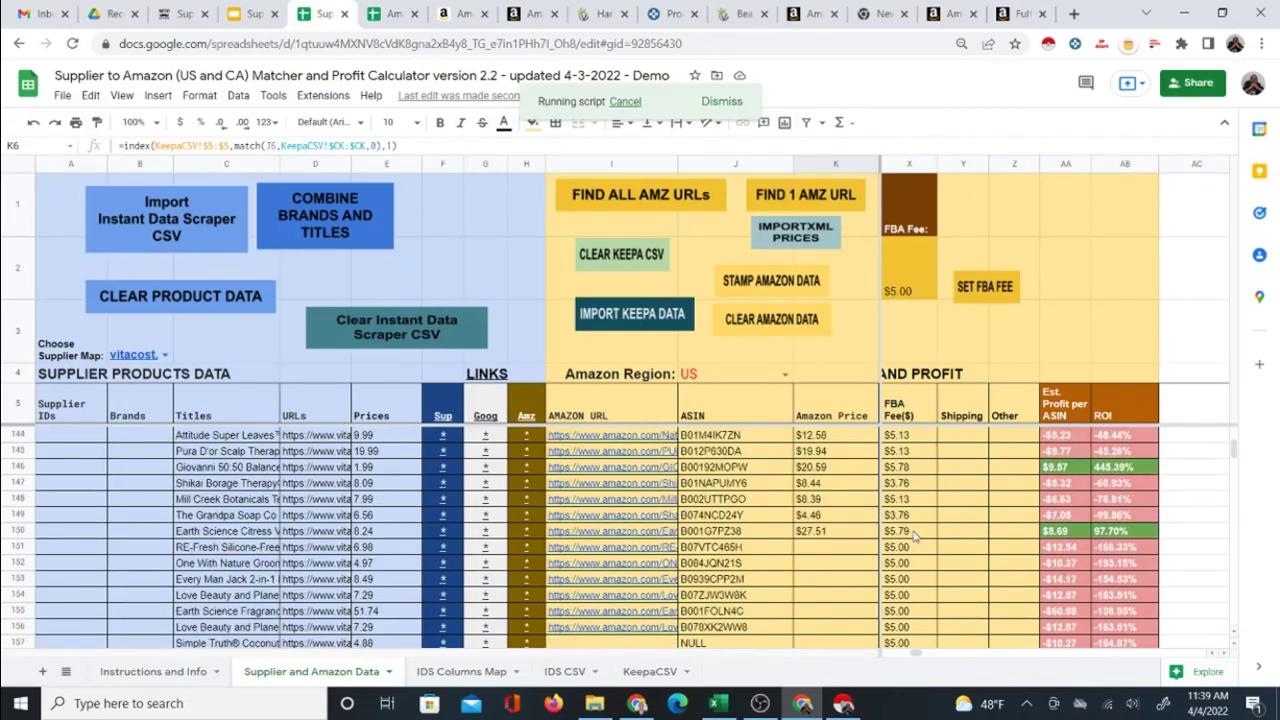
{"action": "scroll", "coordinate": [914, 537], "scroll_direction": "down", "scroll_amount": 2}
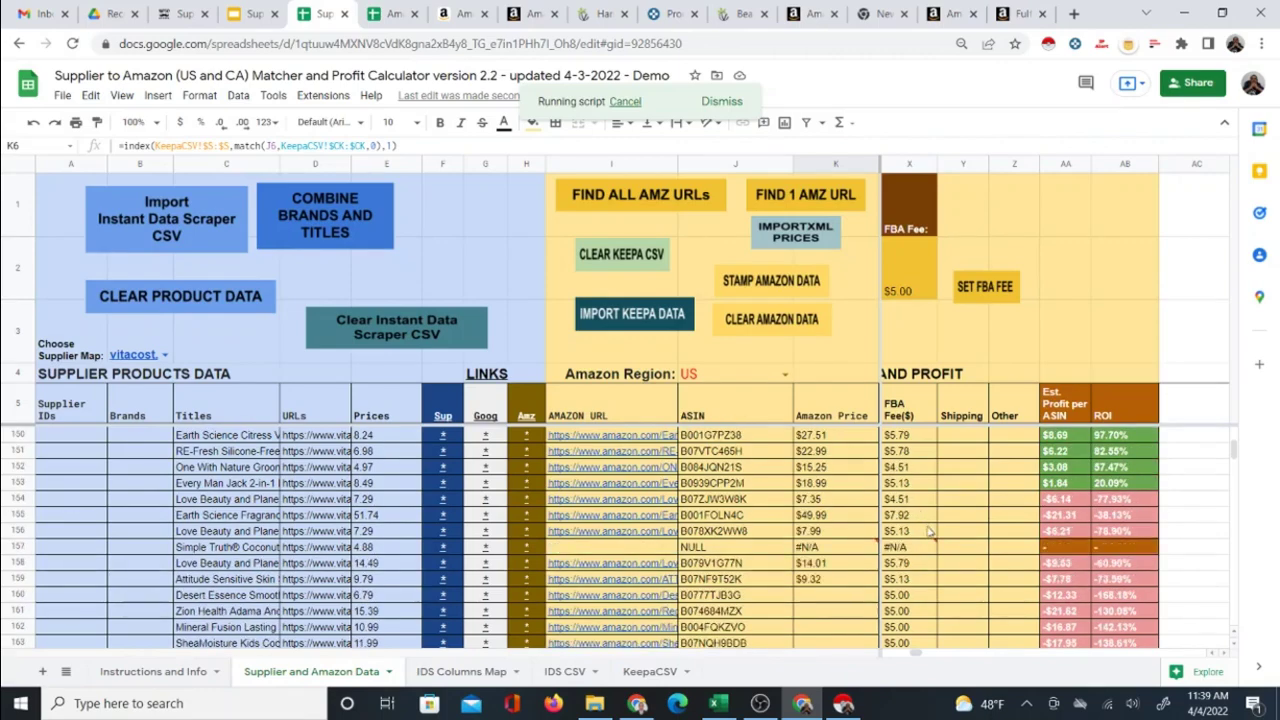
{"action": "scroll", "coordinate": [934, 531], "scroll_direction": "down", "scroll_amount": 9}
{"action": "scroll", "coordinate": [939, 537], "scroll_direction": "down", "scroll_amount": 3}
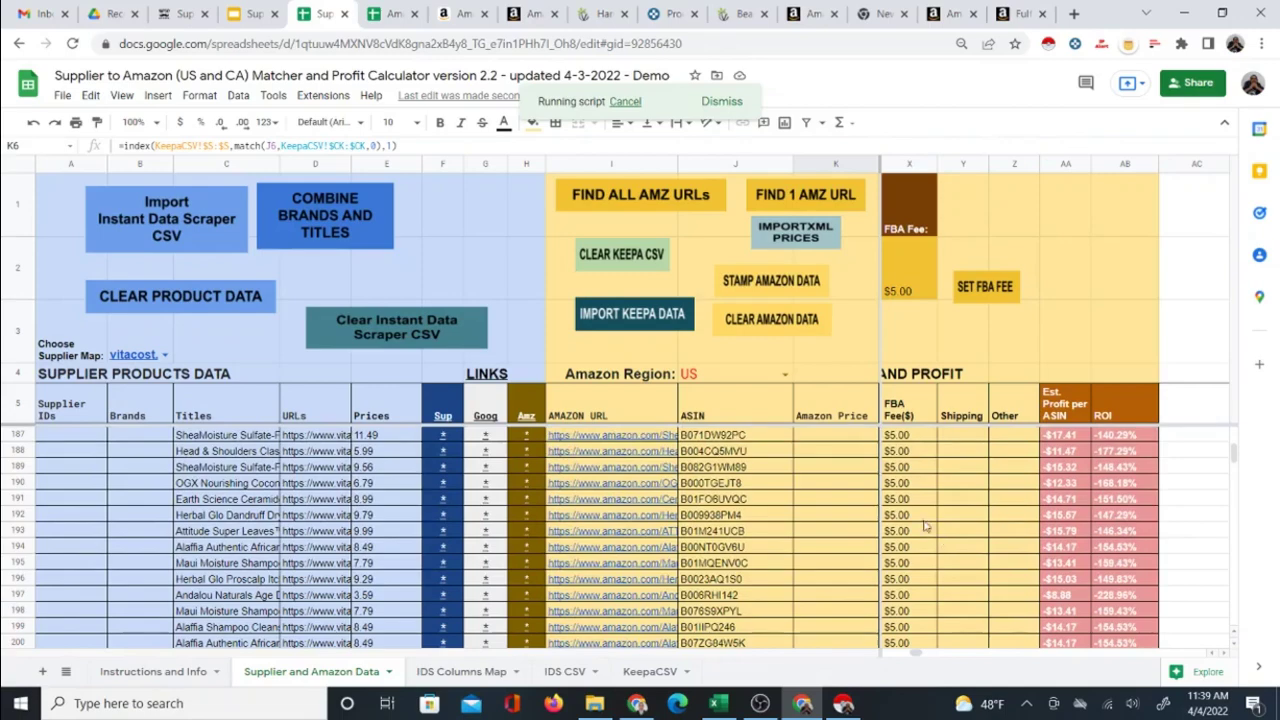
{"action": "scroll", "coordinate": [908, 545], "scroll_direction": "up", "scroll_amount": 9}
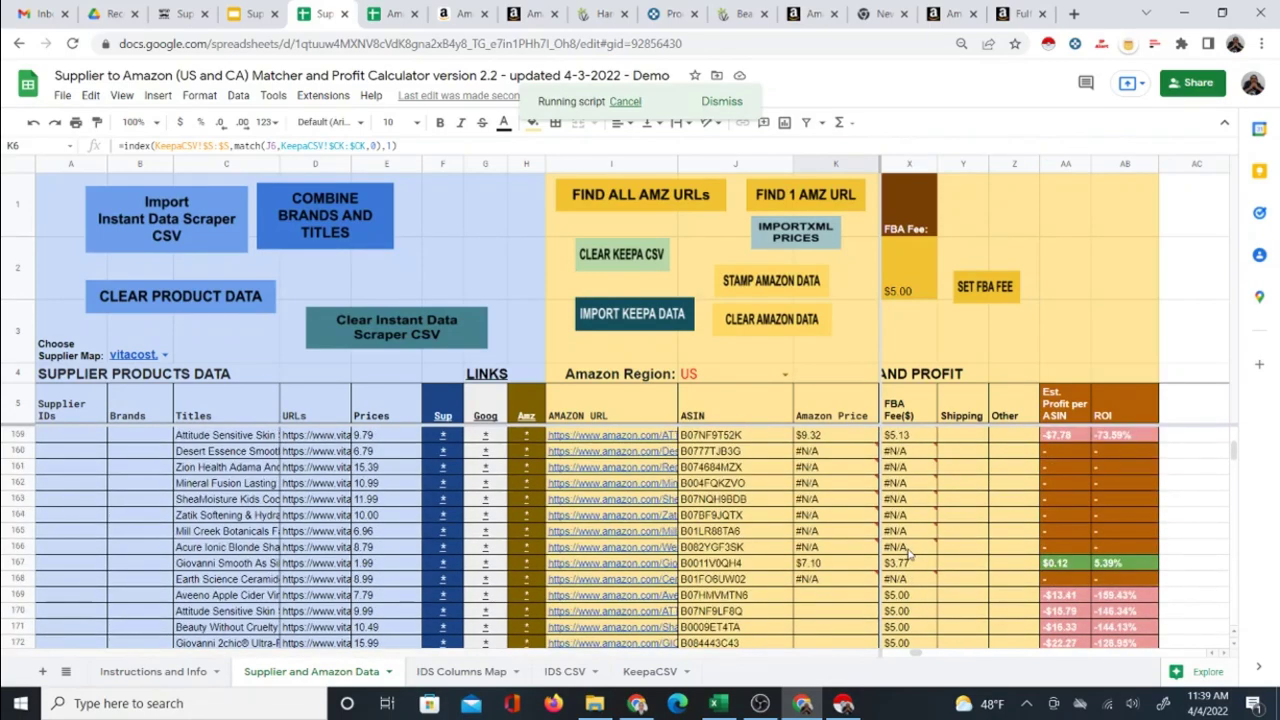
- Examine the Amazon Price and FBA Fee columns around rows 156 to 181, and select the ASINs in J168:J214
{"action": "scroll", "coordinate": [908, 550], "scroll_direction": "down", "scroll_amount": 3}
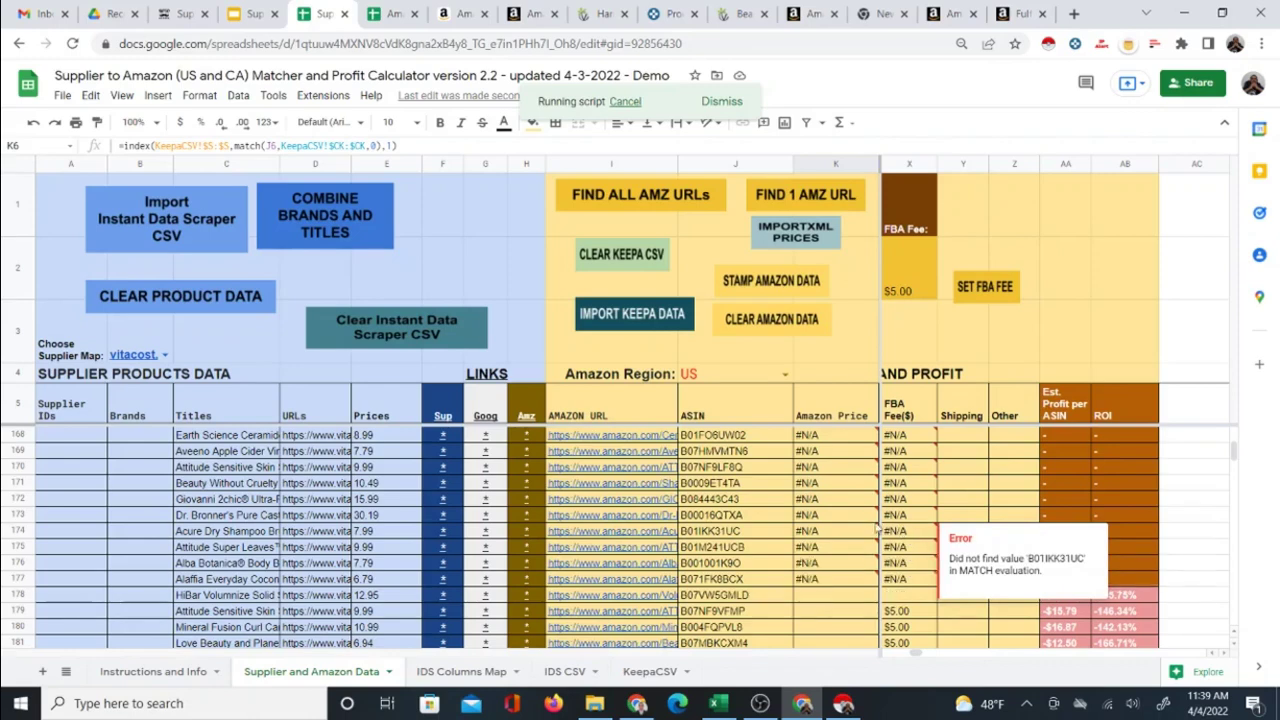
{"action": "scroll", "coordinate": [848, 540], "scroll_direction": "up", "scroll_amount": 2}
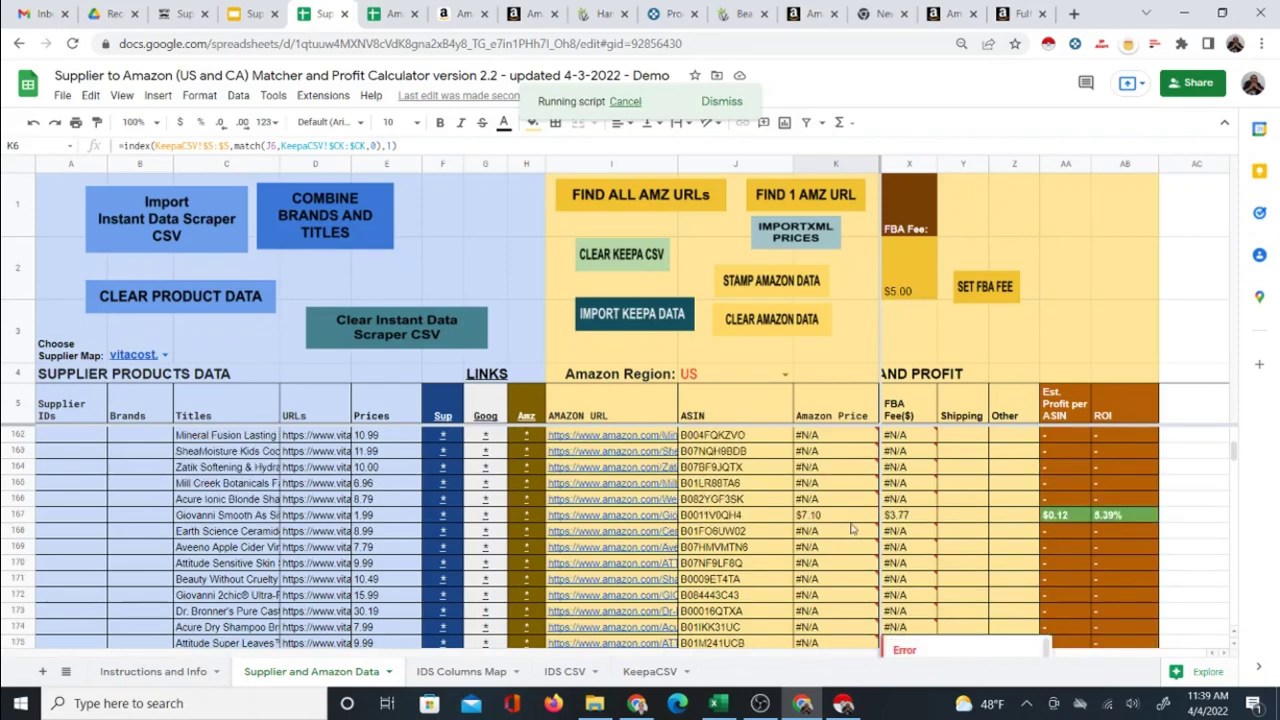
{"action": "scroll", "coordinate": [855, 526], "scroll_direction": "up", "scroll_amount": 2}
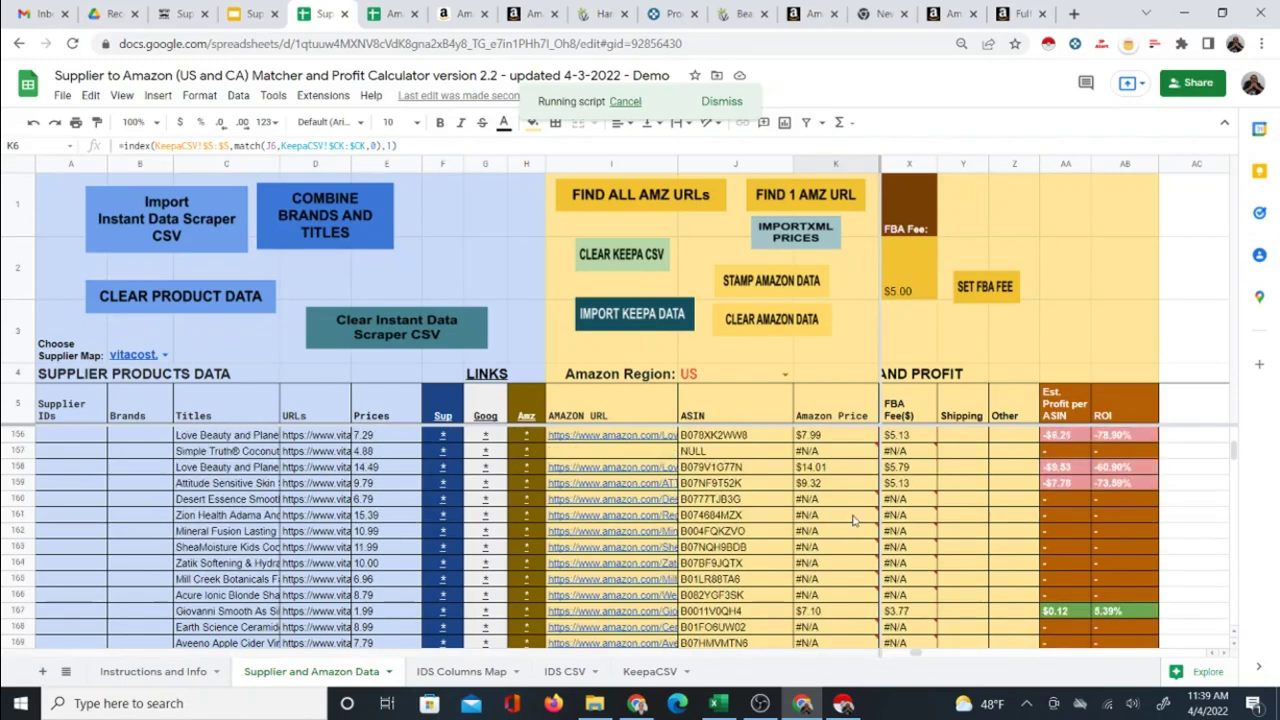
{"action": "mouse_move", "coordinate": [847, 508]}
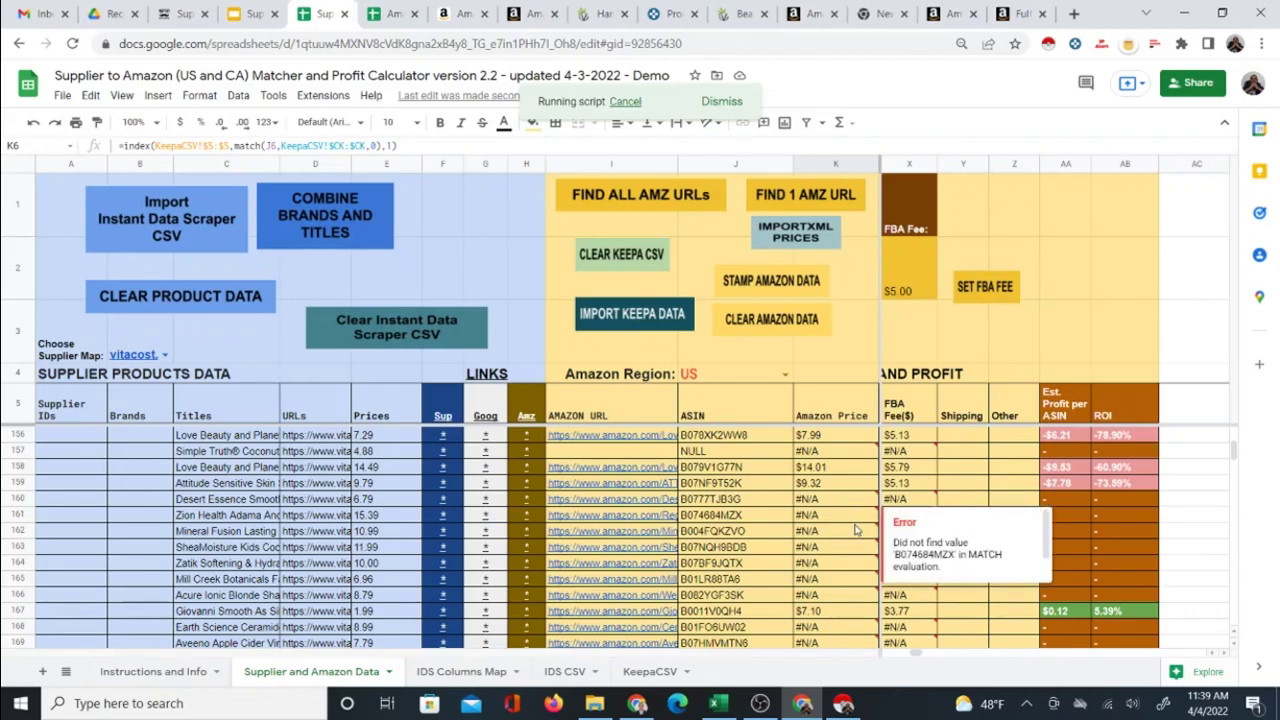
{"action": "scroll", "coordinate": [855, 525], "scroll_direction": "down", "scroll_amount": 3}
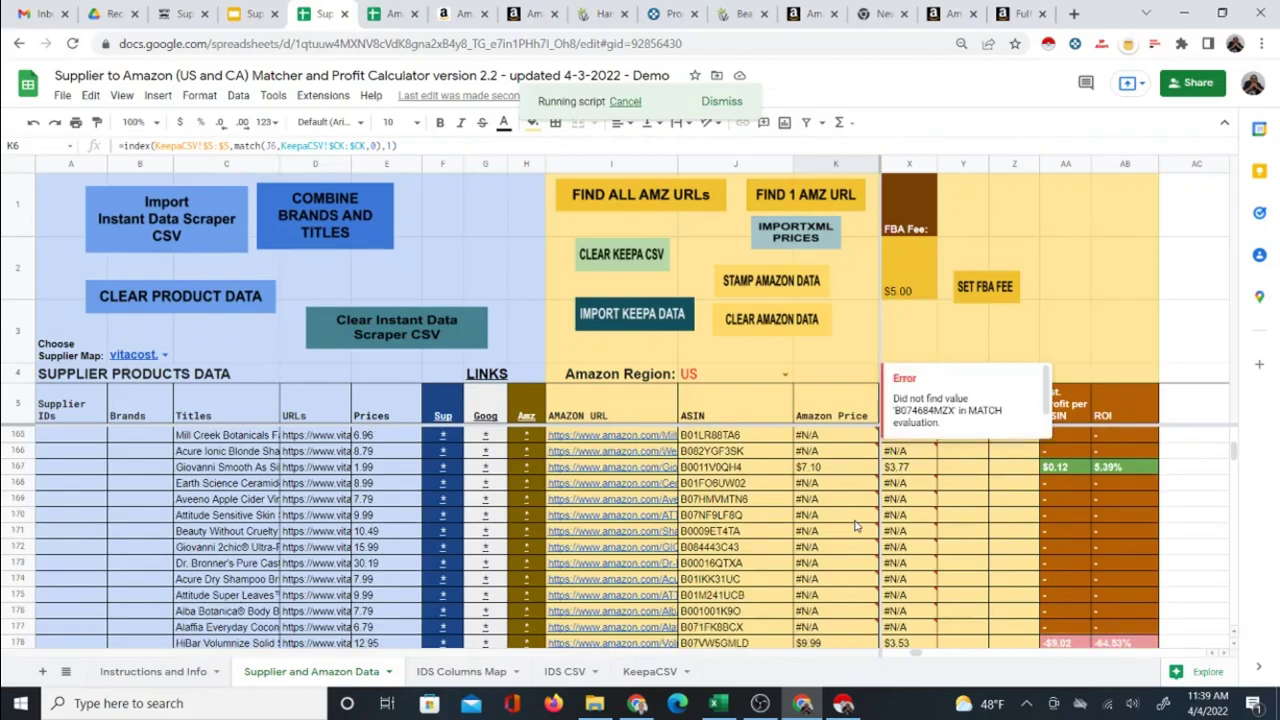
{"action": "left_click_drag", "start_coordinate": [735, 483], "coordinate": [733, 587]}
{"action": "scroll", "coordinate": [745, 578], "scroll_direction": "down", "scroll_amount": 2}
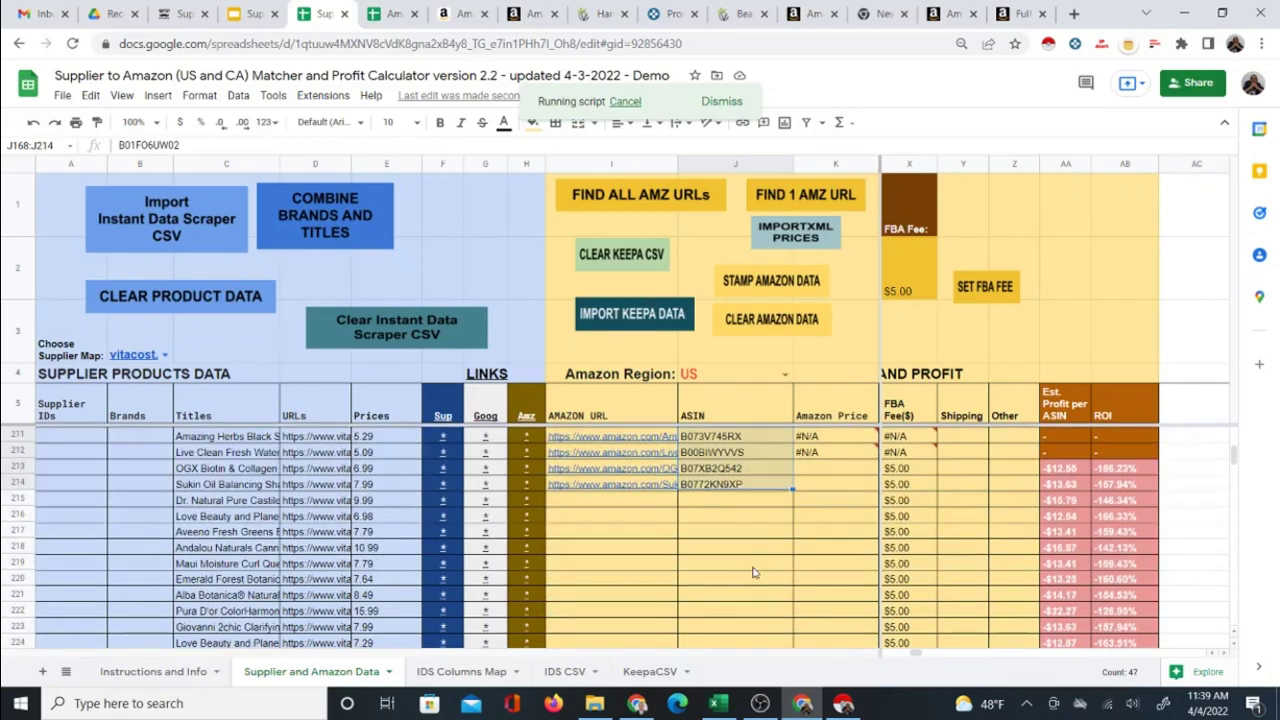
- Cancel the running script and run FIND ALL AMZ URLs starting from cell I215
{"action": "left_click", "coordinate": [622, 504]}
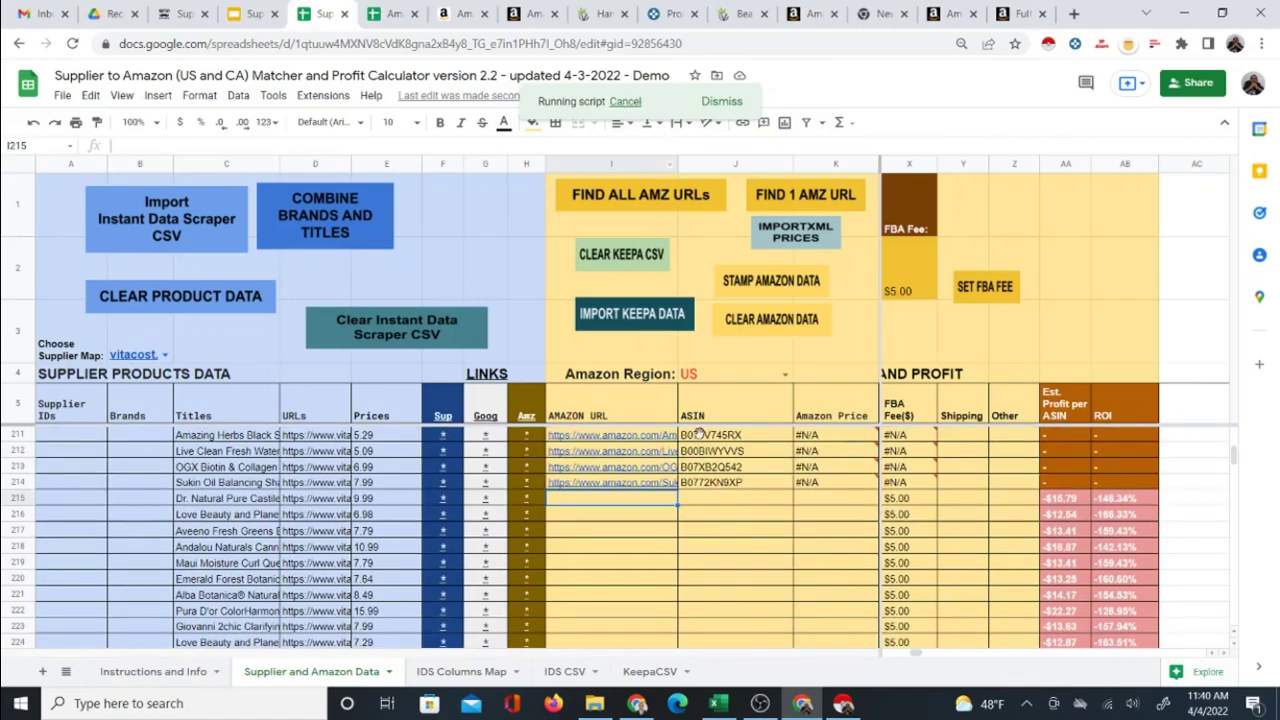
{"action": "left_click", "coordinate": [625, 102]}
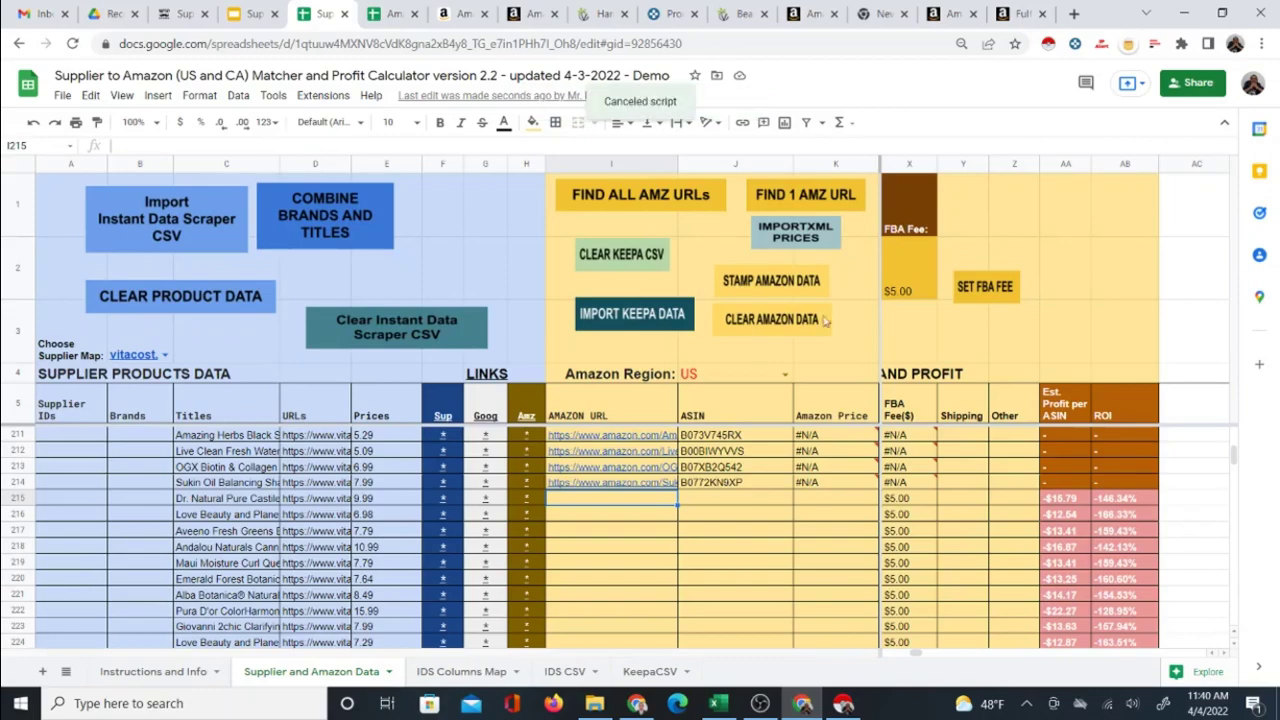
{"action": "left_click", "coordinate": [638, 203]}
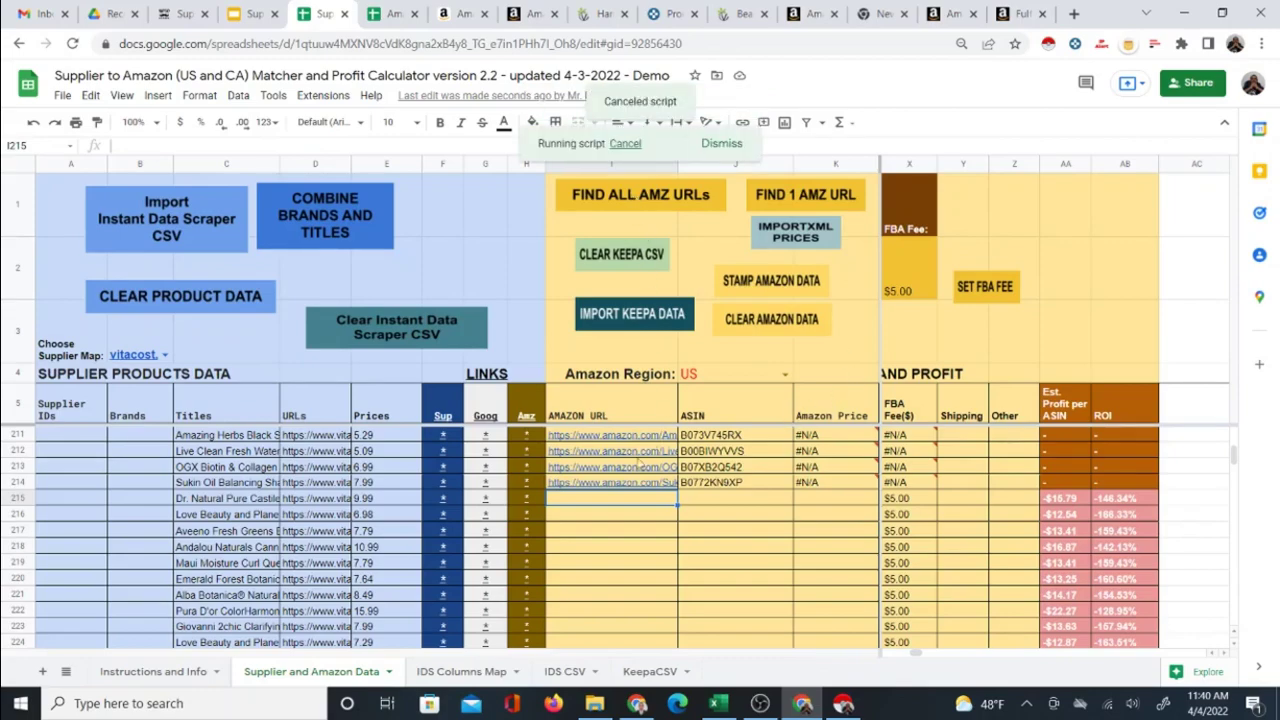
- Check the profit and ROI columns back up to row 15, and open the Vitacost page of the Desert Essence shampoo in row 17
{"action": "scroll", "coordinate": [832, 533], "scroll_direction": "up", "scroll_amount": 3}
{"action": "scroll", "coordinate": [832, 533], "scroll_direction": "up", "scroll_amount": 20}
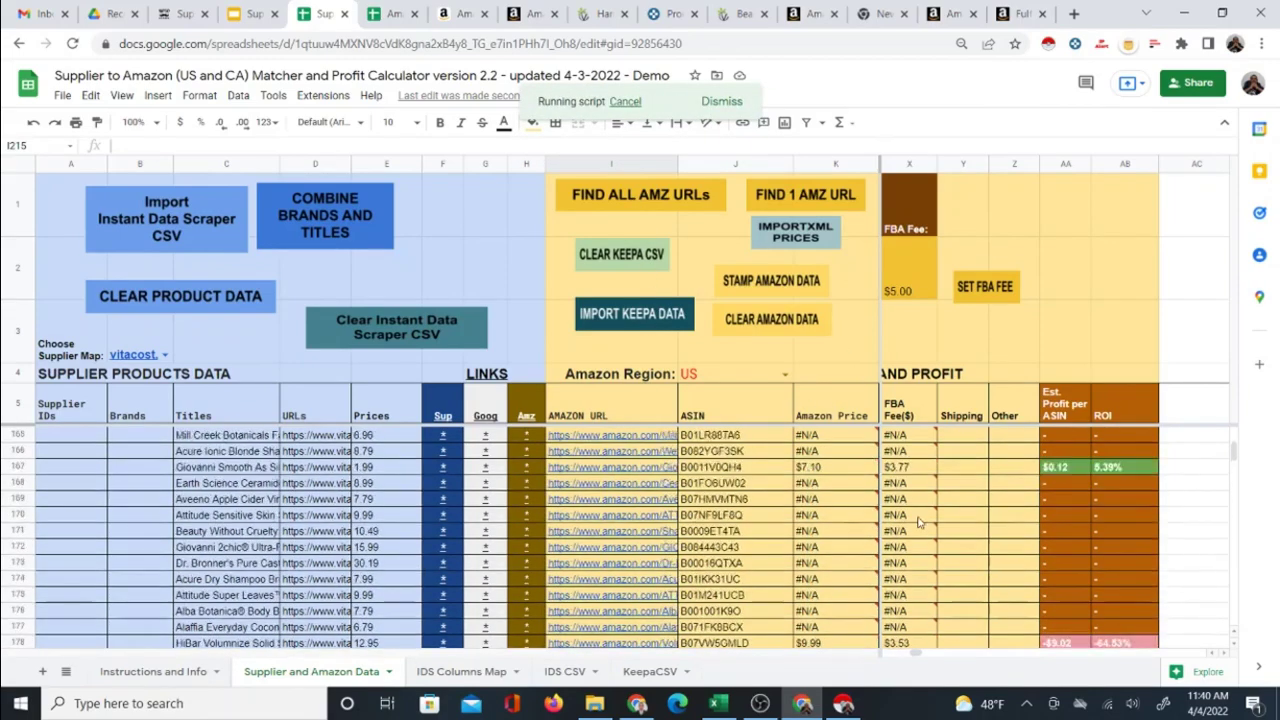
{"action": "scroll", "coordinate": [1094, 499], "scroll_direction": "up", "scroll_amount": 10}
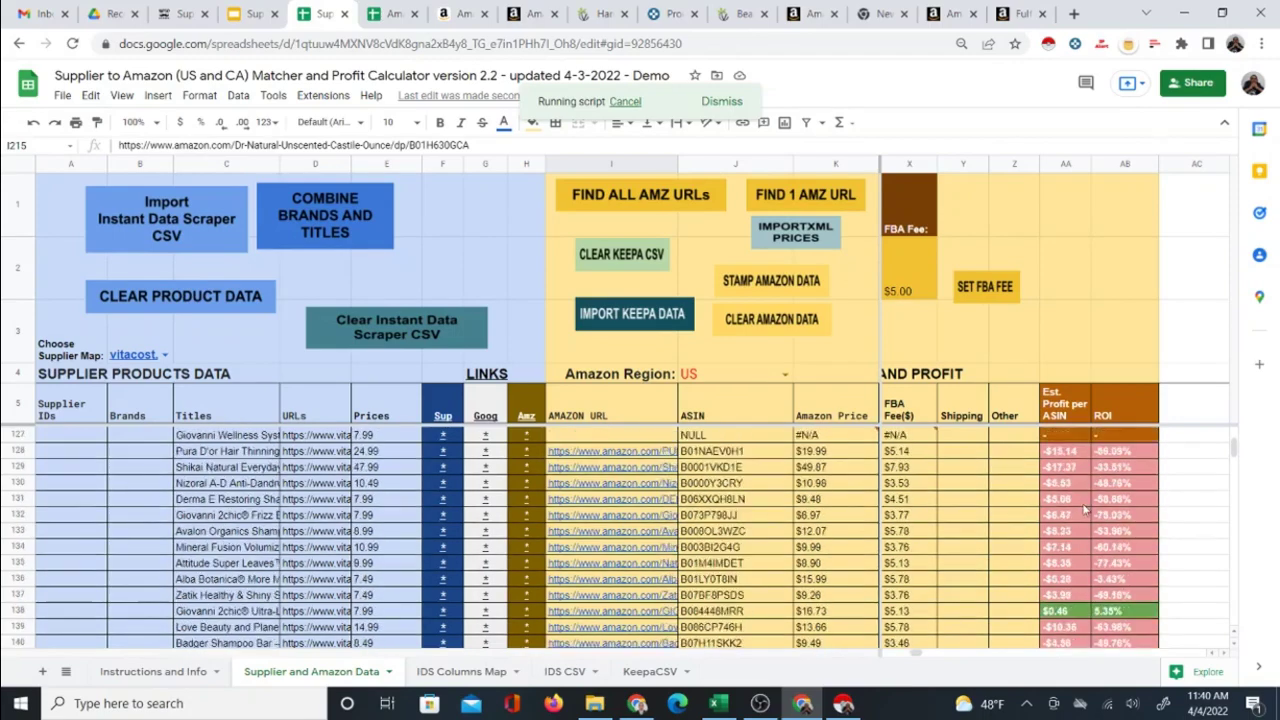
{"action": "scroll", "coordinate": [1070, 520], "scroll_direction": "up", "scroll_amount": 20}
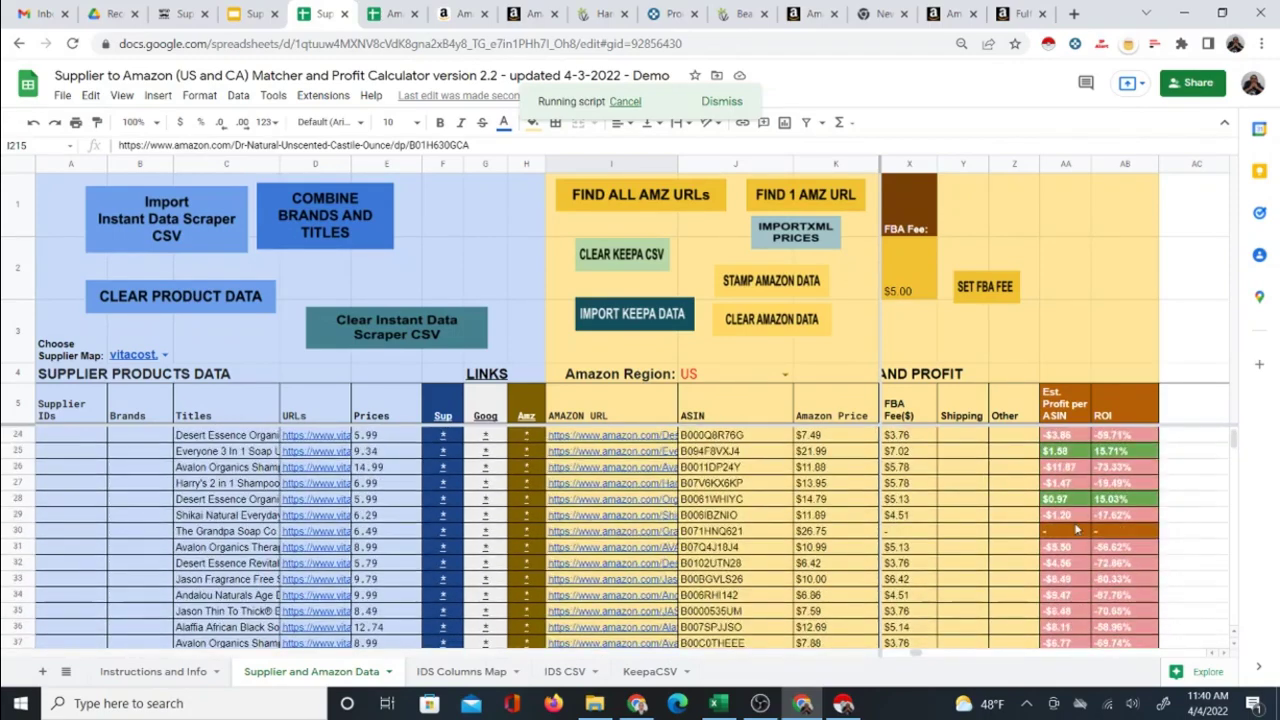
{"action": "scroll", "coordinate": [1087, 535], "scroll_direction": "down", "scroll_amount": 3}
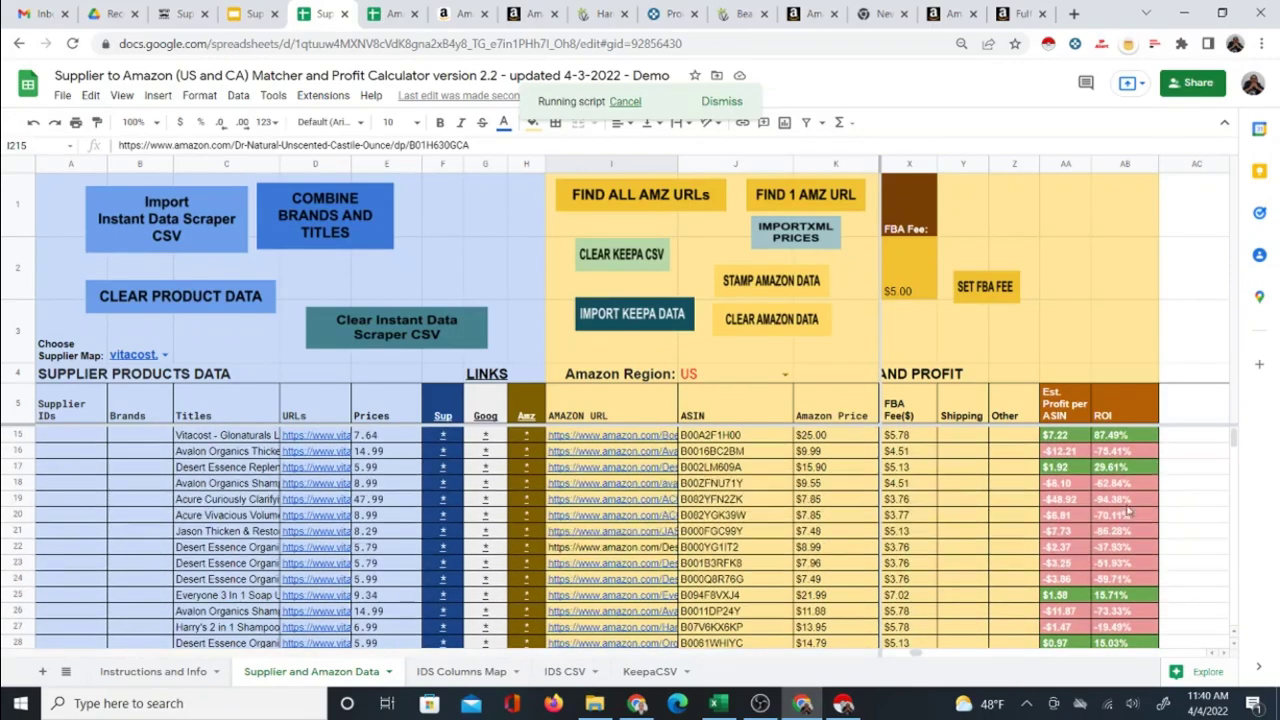
{"action": "left_click", "coordinate": [442, 467]}
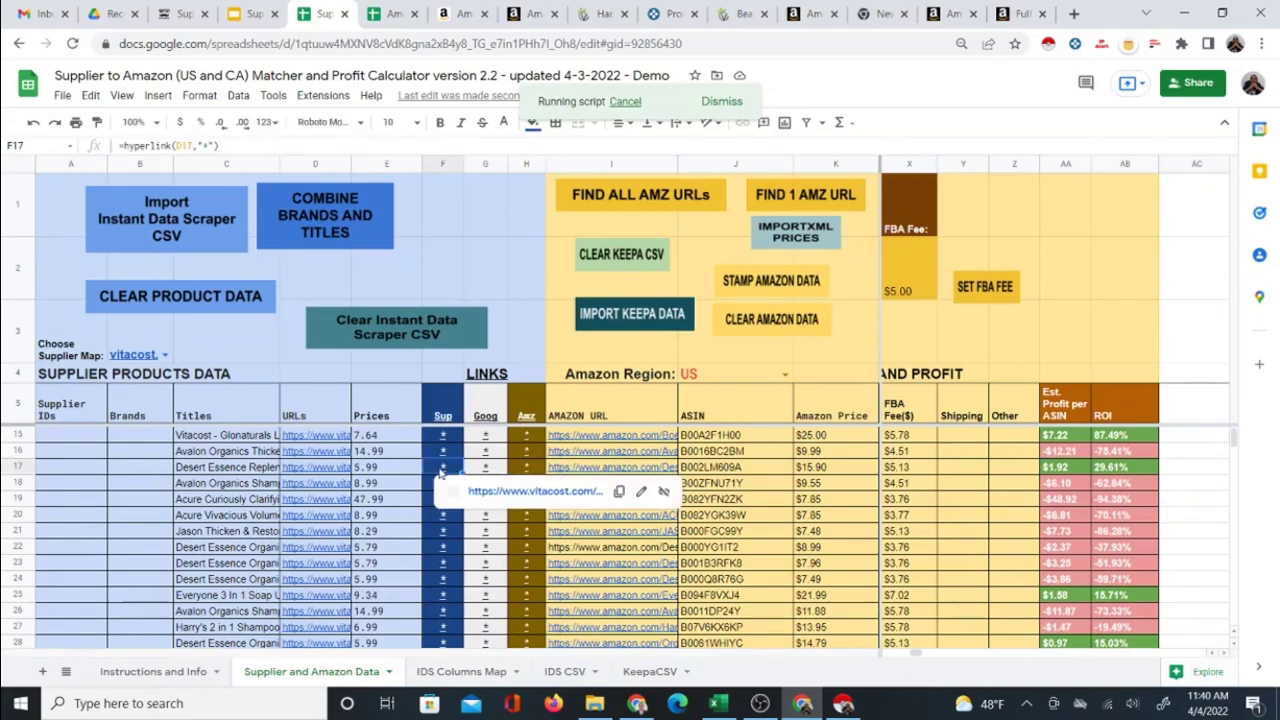
{"action": "left_click", "coordinate": [527, 469]}
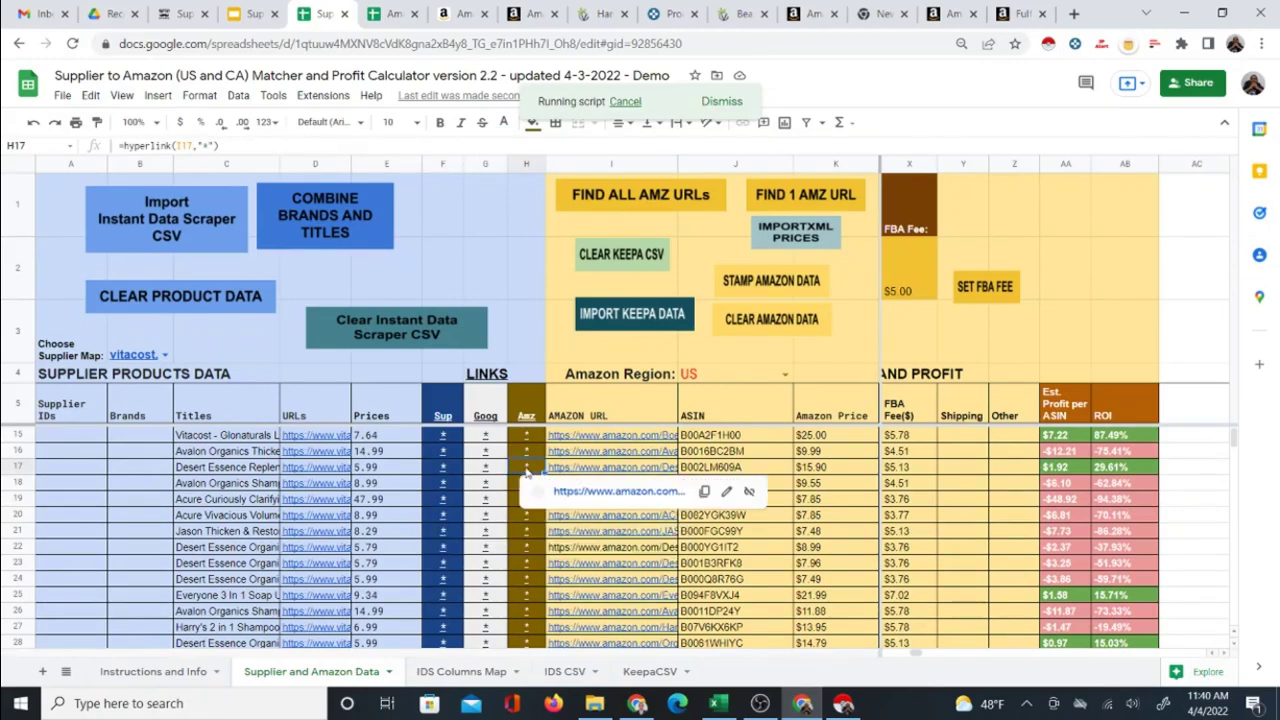
{"action": "left_click", "coordinate": [445, 469]}
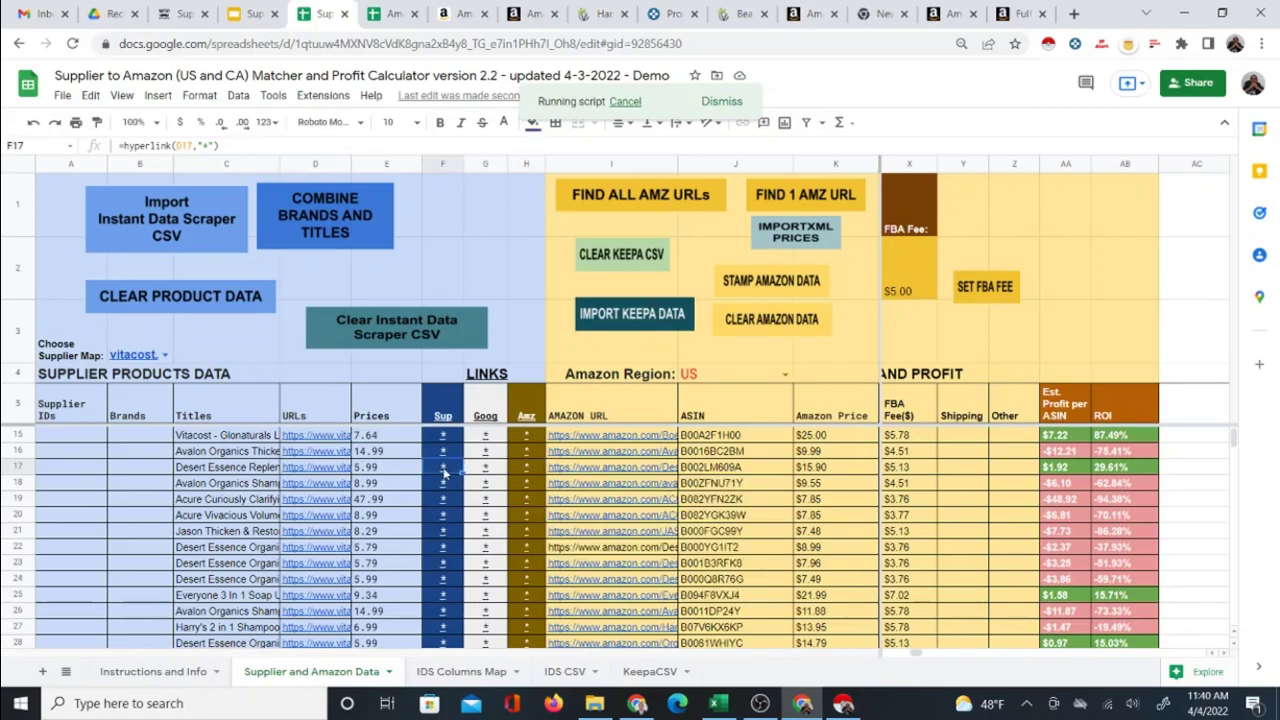
{"action": "left_click", "coordinate": [527, 470]}
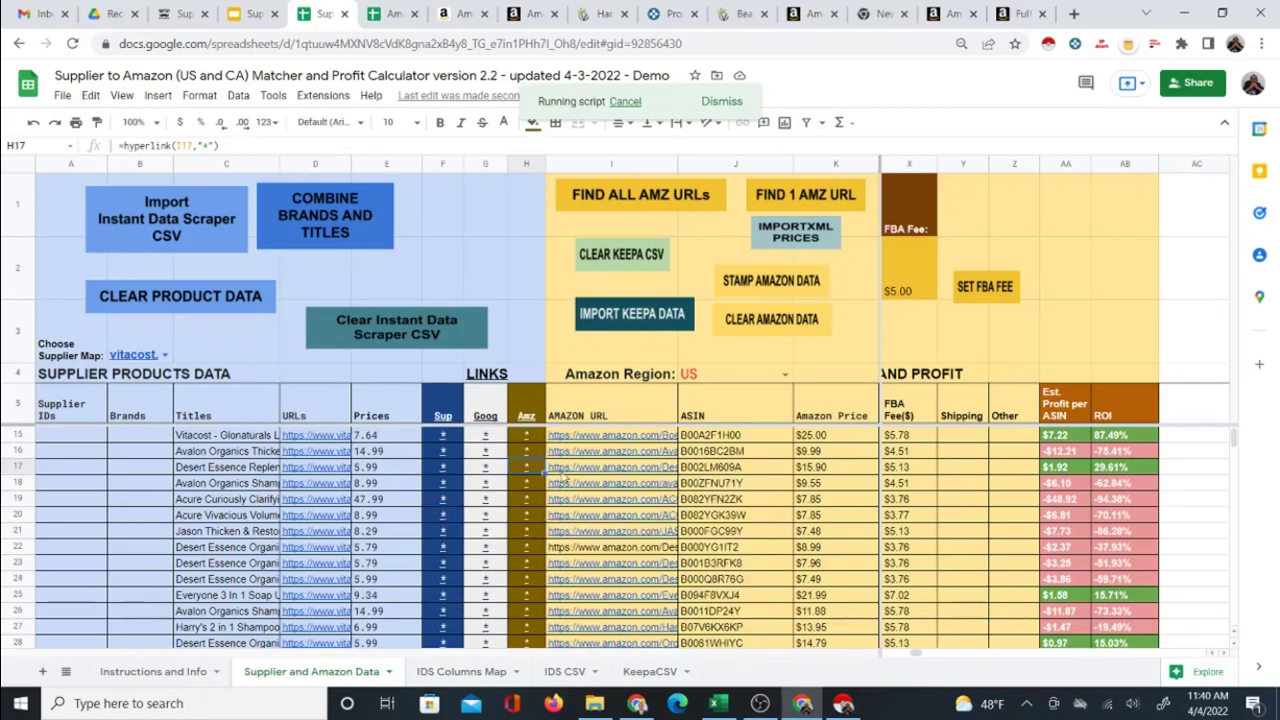
{"action": "left_click", "coordinate": [444, 470]}
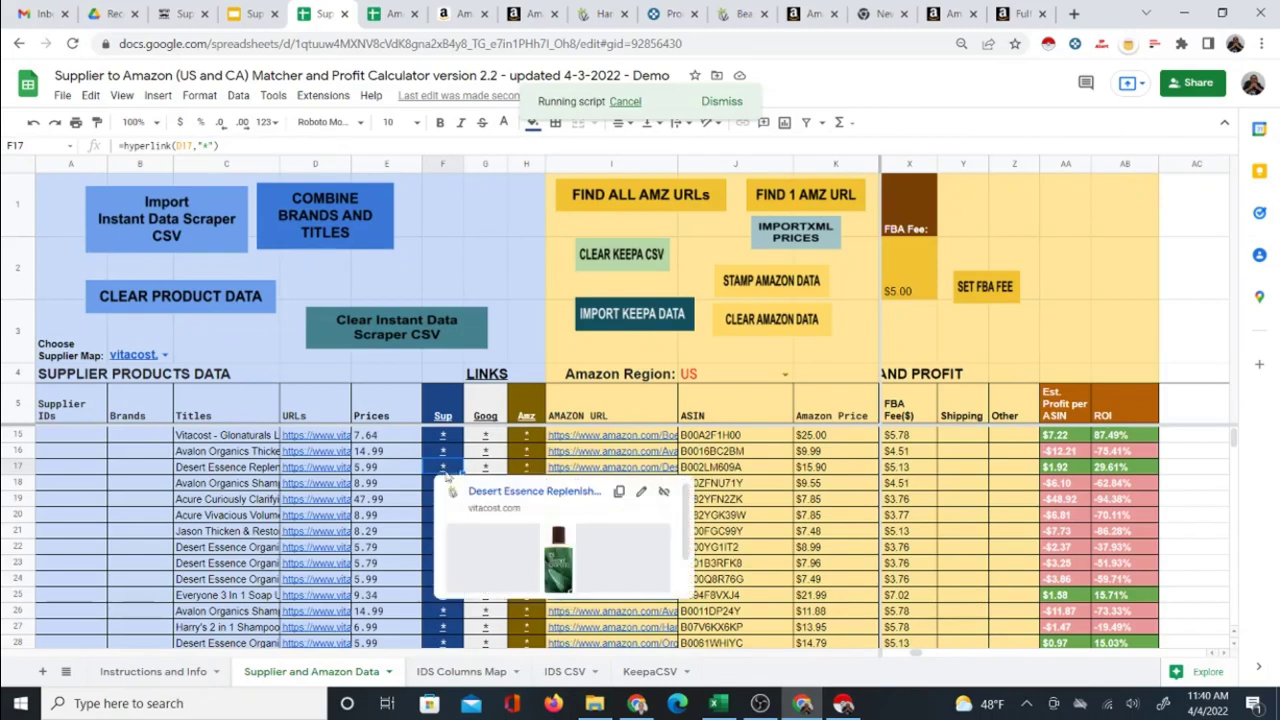
{"action": "left_click", "coordinate": [487, 494]}
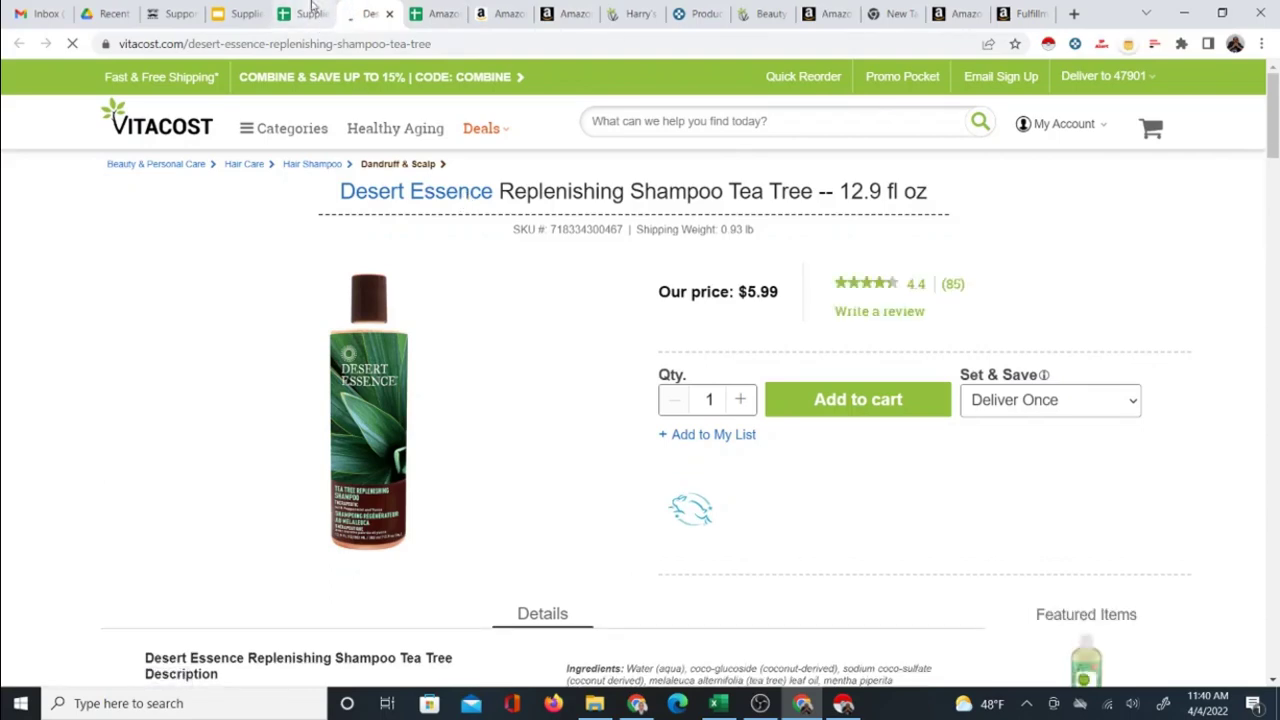
- Open the Amazon listing matched to row 17 and place its browser tab directly after the Vitacost product page
{"action": "left_click", "coordinate": [305, 13]}
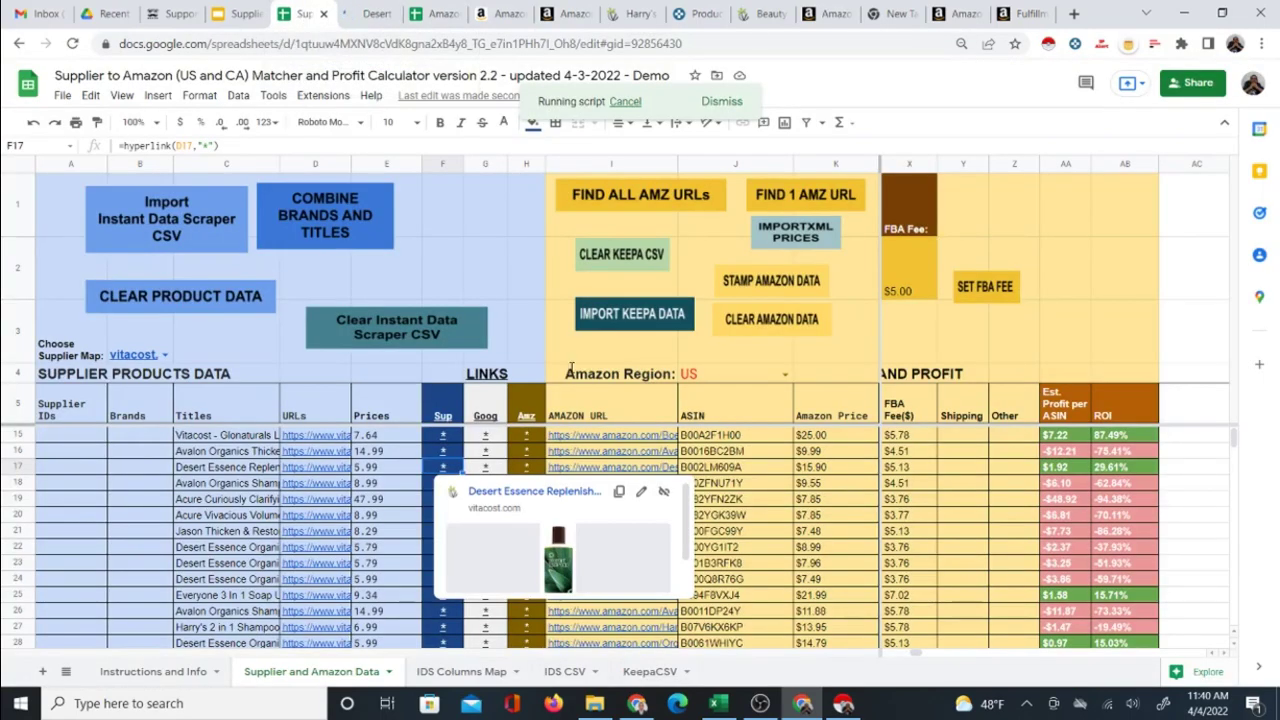
{"action": "left_click", "coordinate": [533, 469]}
{"action": "left_click", "coordinate": [610, 492]}
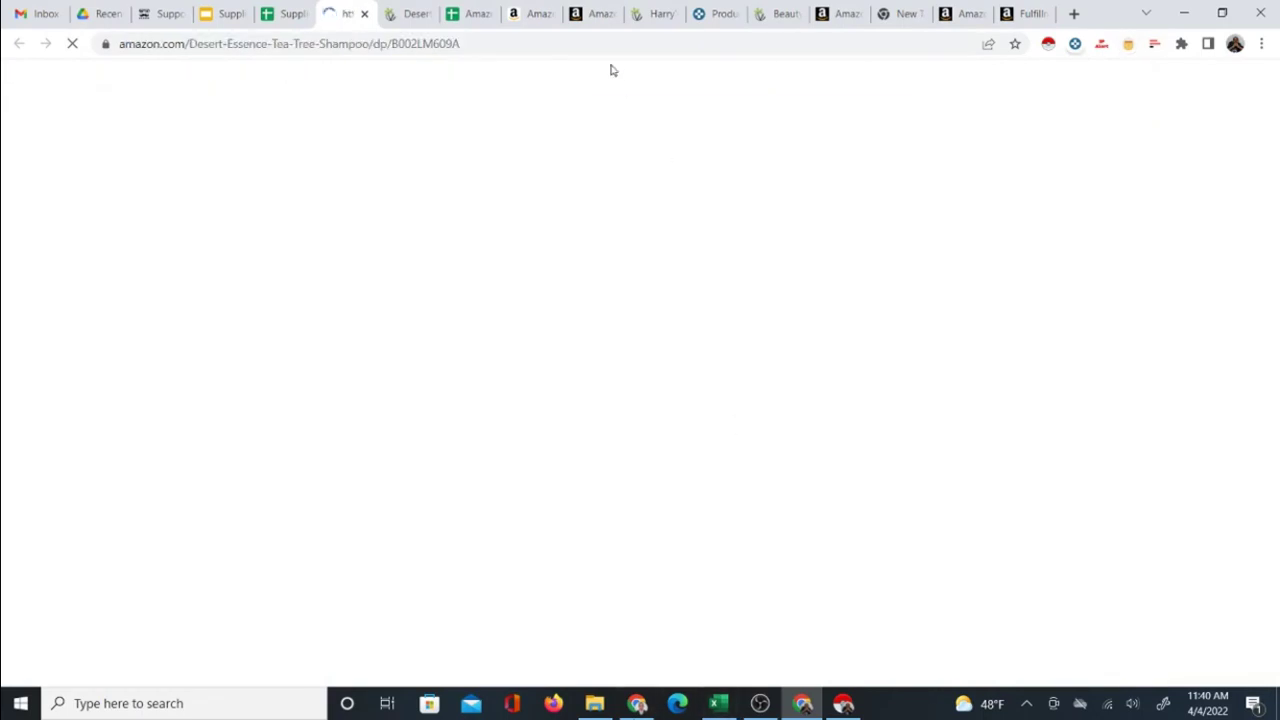
{"action": "left_click_drag", "start_coordinate": [334, 20], "coordinate": [388, 22]}
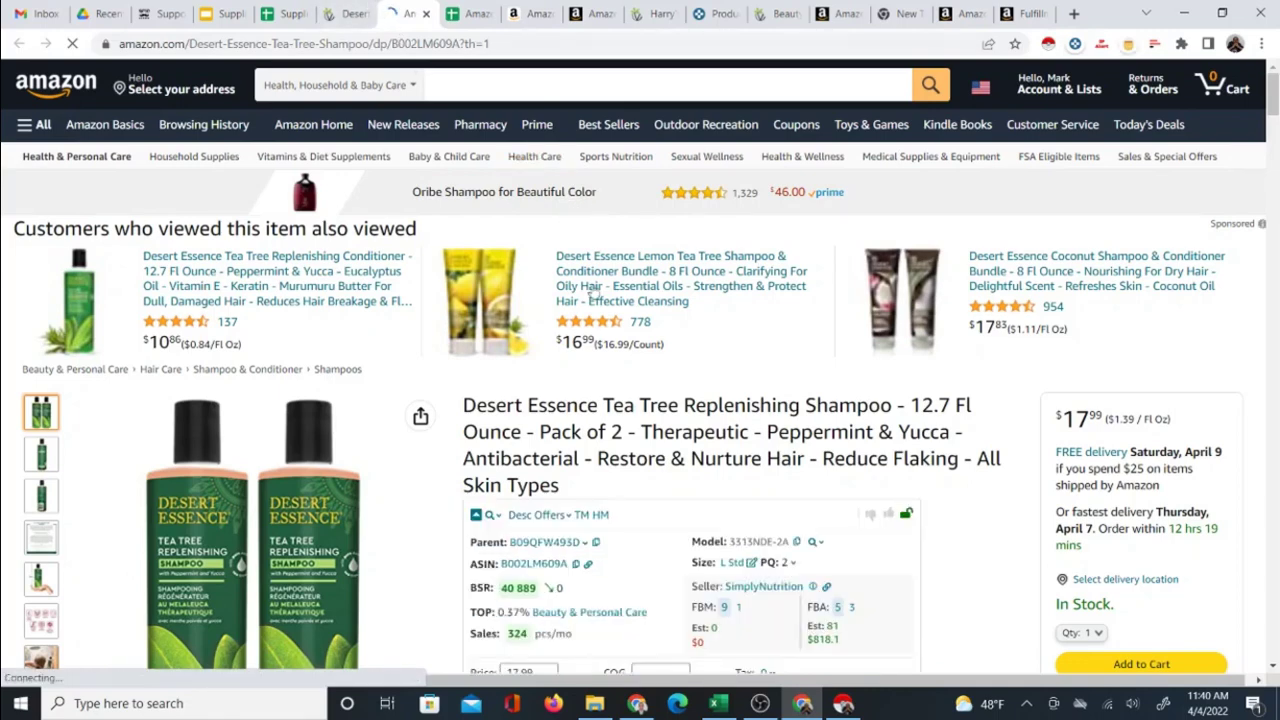
- Examine the Amazon listing's title, sales and profit data, price history chart, size options and other sellers
{"action": "scroll", "coordinate": [594, 292], "scroll_direction": "down", "scroll_amount": 1}
{"action": "scroll", "coordinate": [690, 325], "scroll_direction": "down", "scroll_amount": 2}
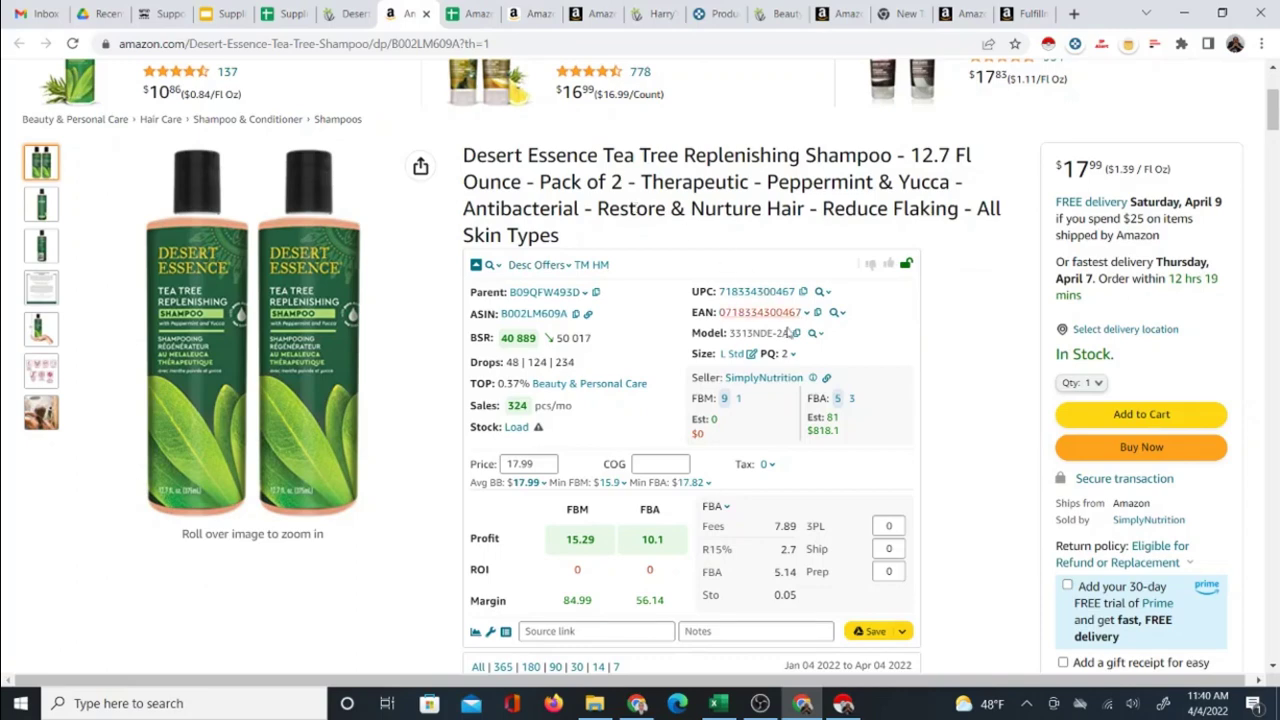
{"action": "scroll", "coordinate": [790, 330], "scroll_direction": "down", "scroll_amount": 6}
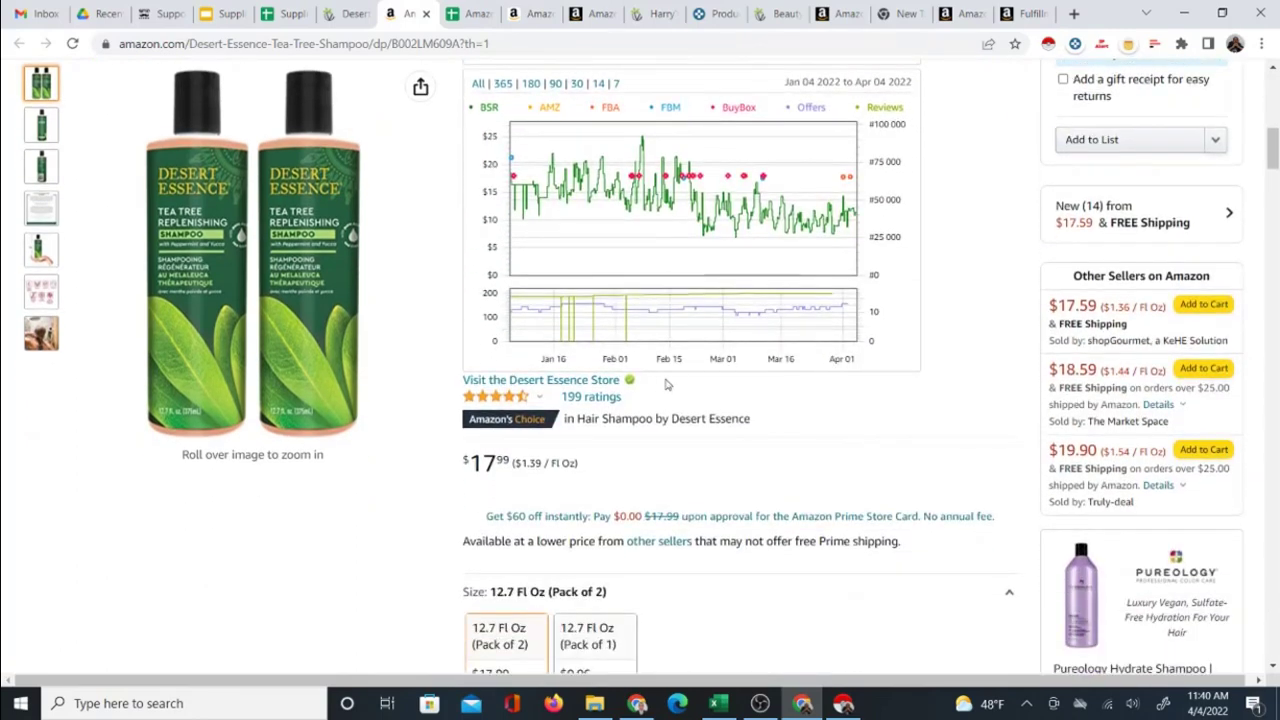
{"action": "scroll", "coordinate": [640, 390], "scroll_direction": "up", "scroll_amount": 2}
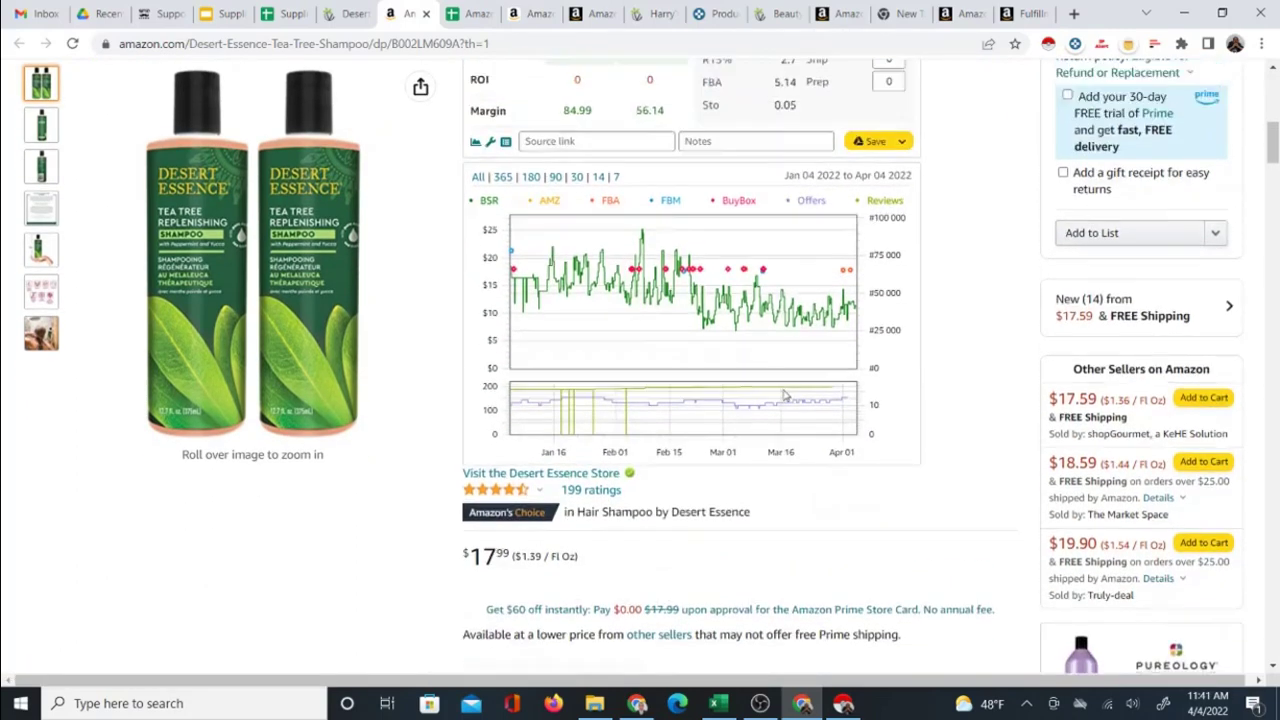
{"action": "scroll", "coordinate": [790, 540], "scroll_direction": "up", "scroll_amount": 5}
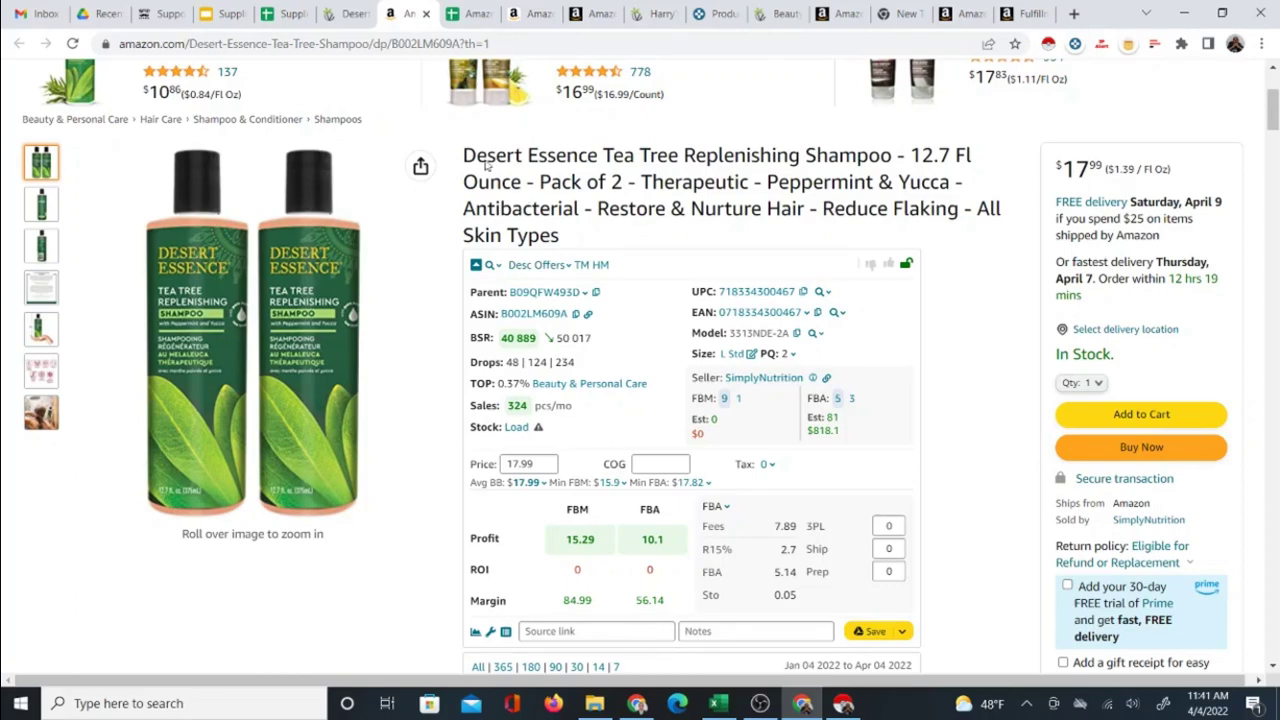
- Compare the title, bottle size, pack quantity and product images of the Desert Essence shampoo between the Vitacost and Amazon pages
{"action": "left_click", "coordinate": [345, 14]}
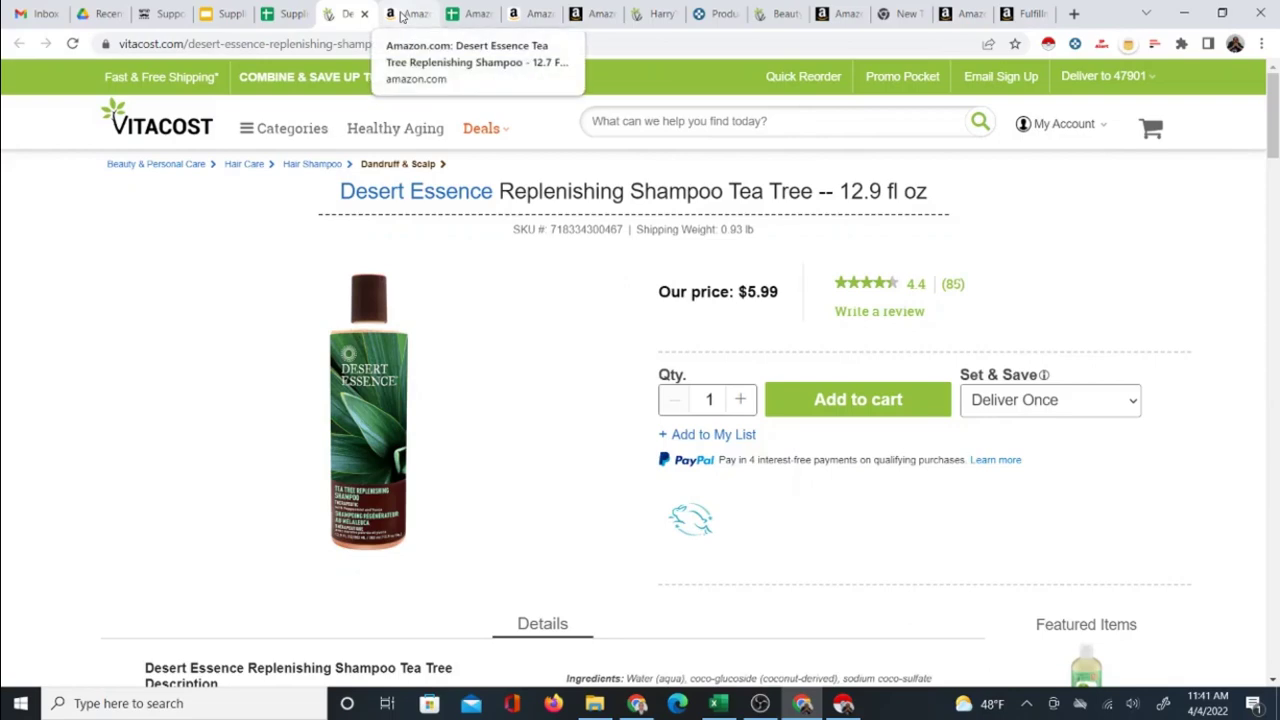
{"action": "left_click", "coordinate": [401, 16]}
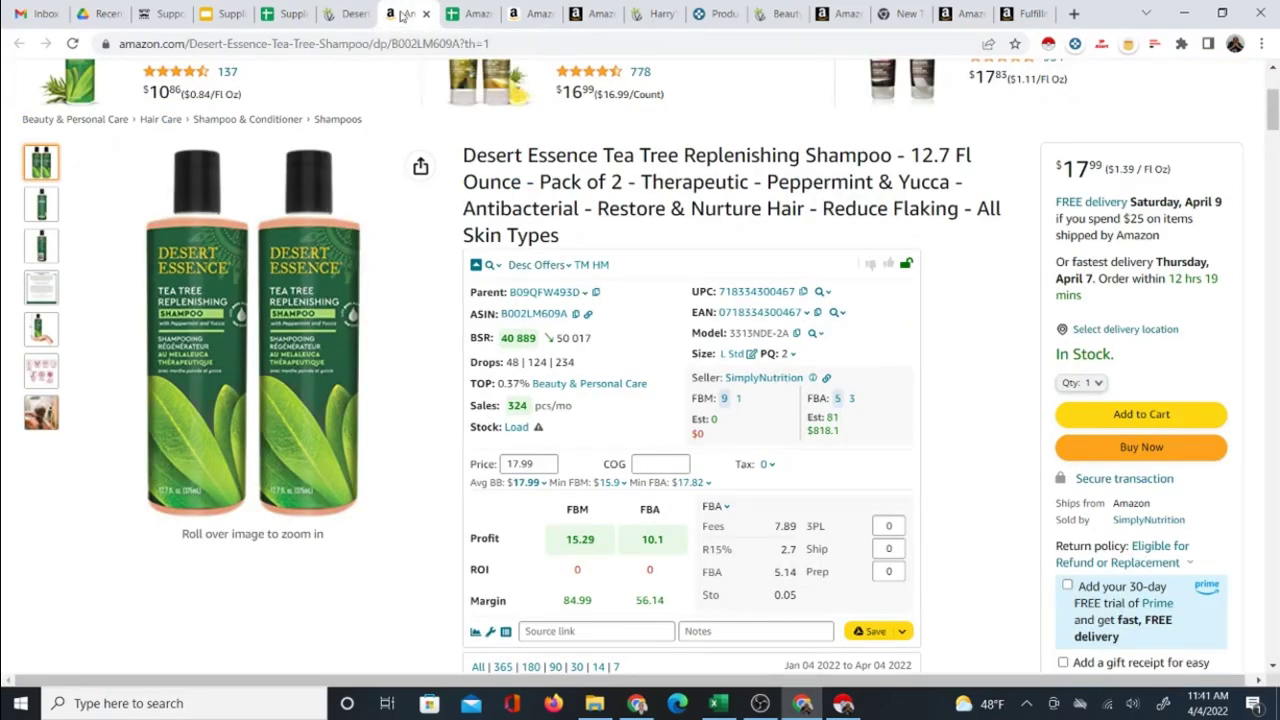
{"action": "left_click", "coordinate": [348, 14]}
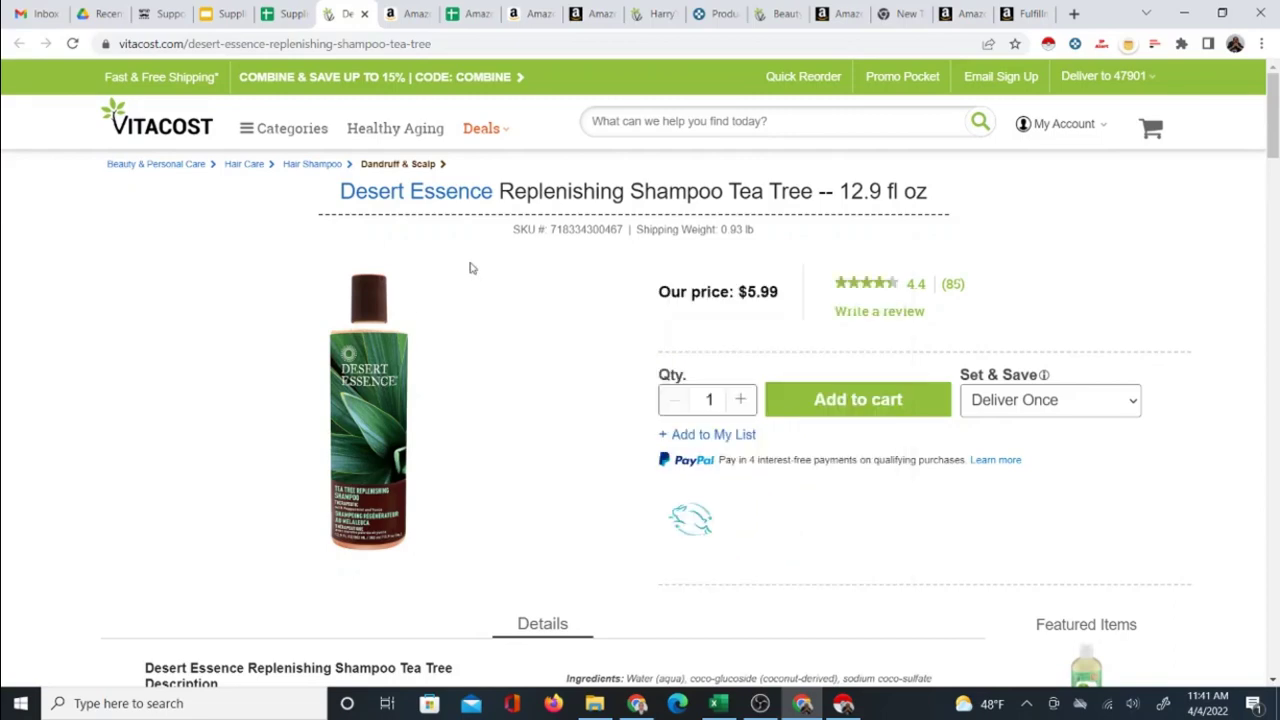
{"action": "left_click", "coordinate": [401, 15]}
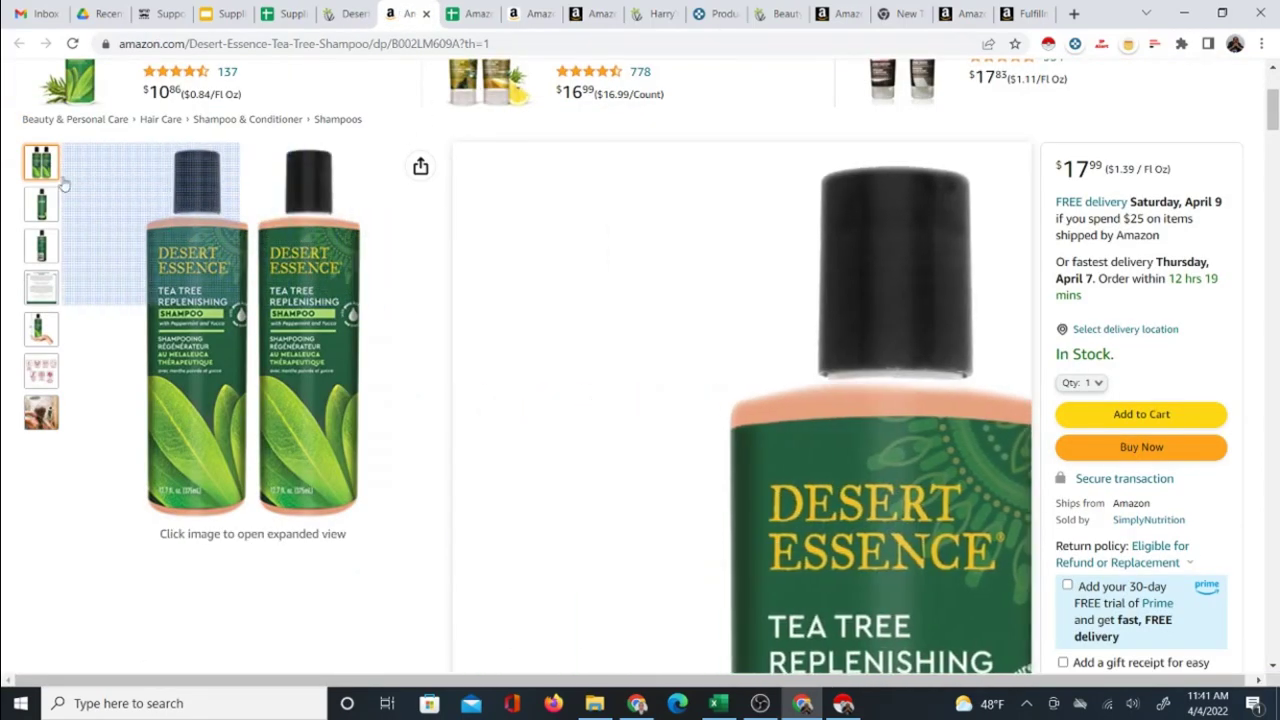
{"action": "mouse_move", "coordinate": [40, 208]}
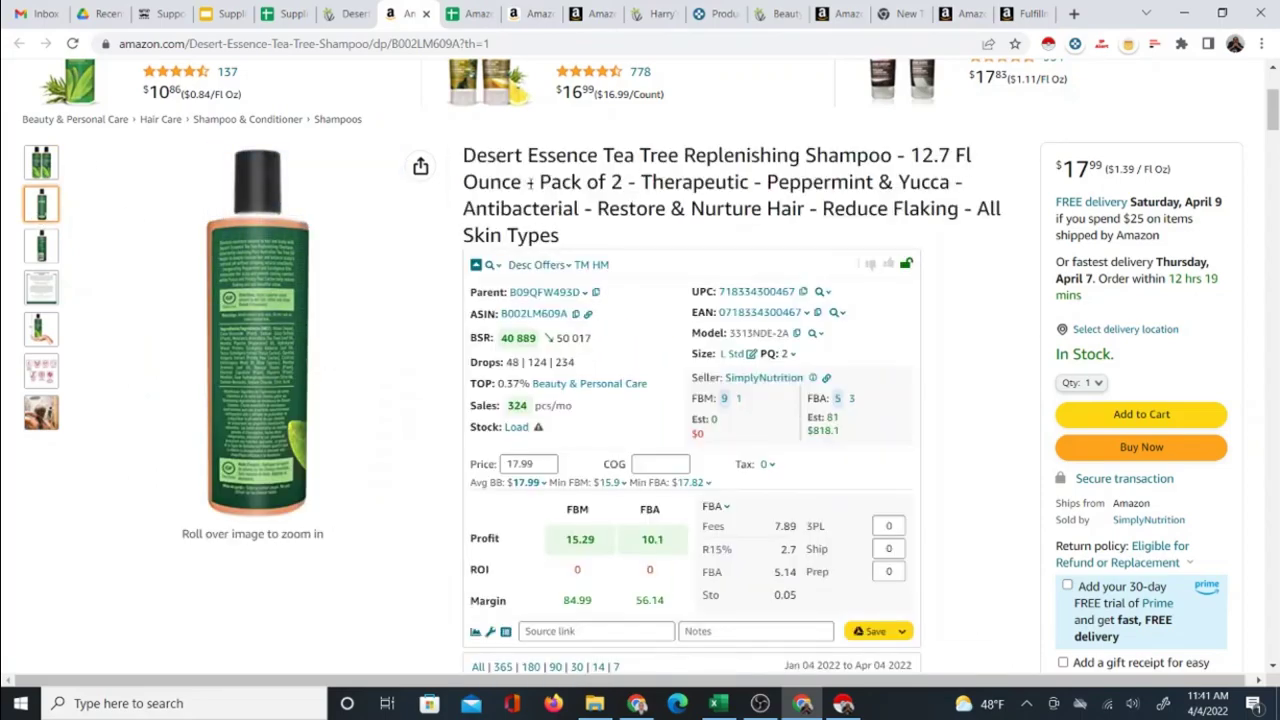
{"action": "mouse_move", "coordinate": [41, 162]}
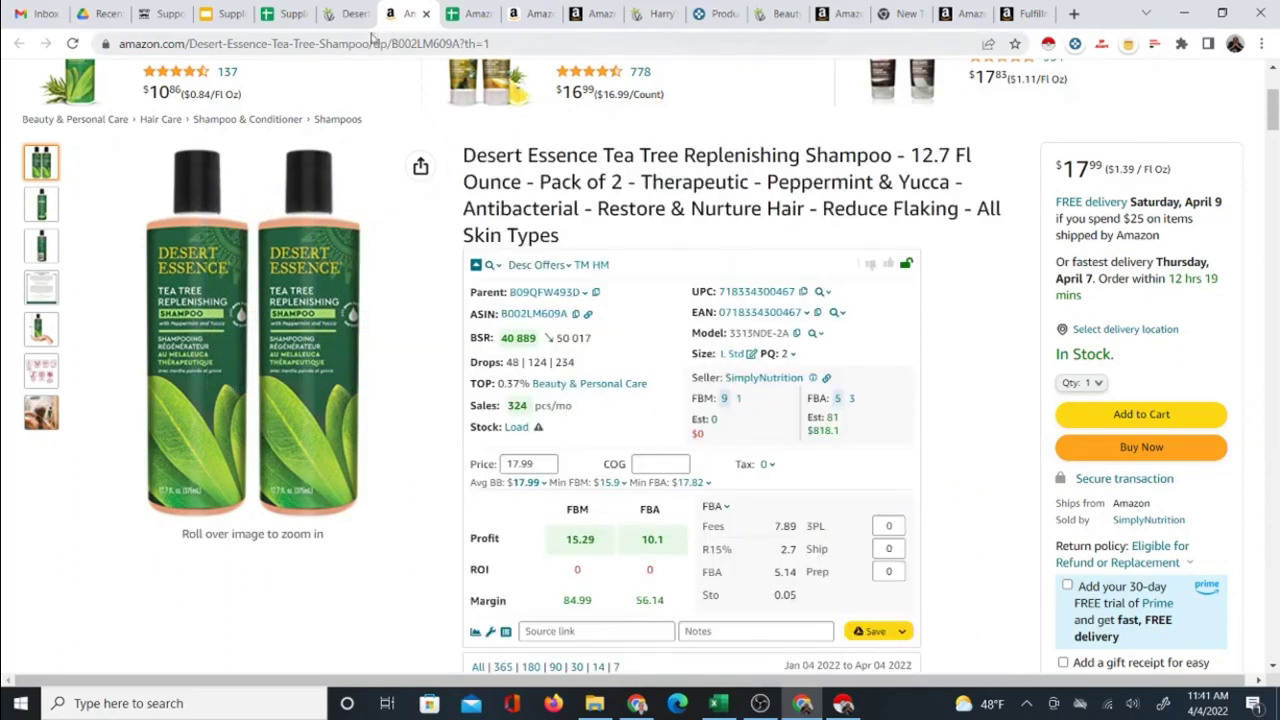
{"action": "left_click", "coordinate": [345, 14]}
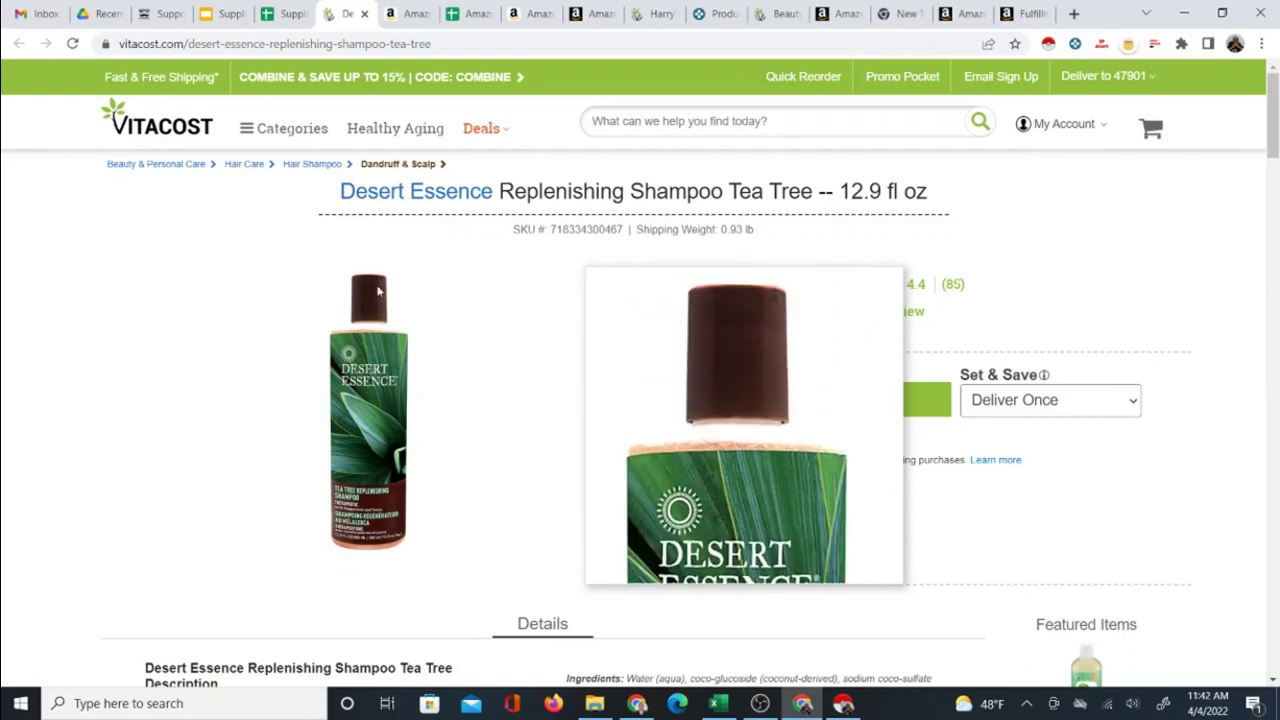
{"action": "left_click", "coordinate": [402, 12]}
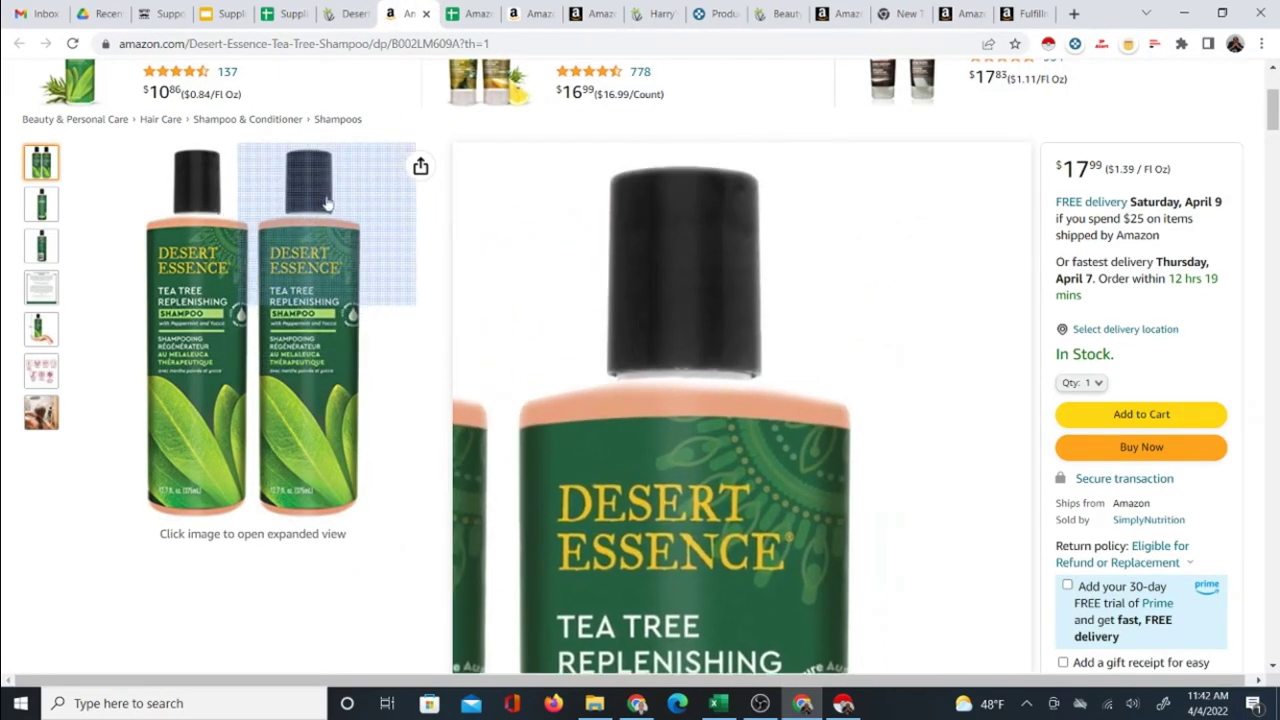
{"action": "mouse_move", "coordinate": [42, 207]}
{"action": "mouse_move", "coordinate": [40, 170]}
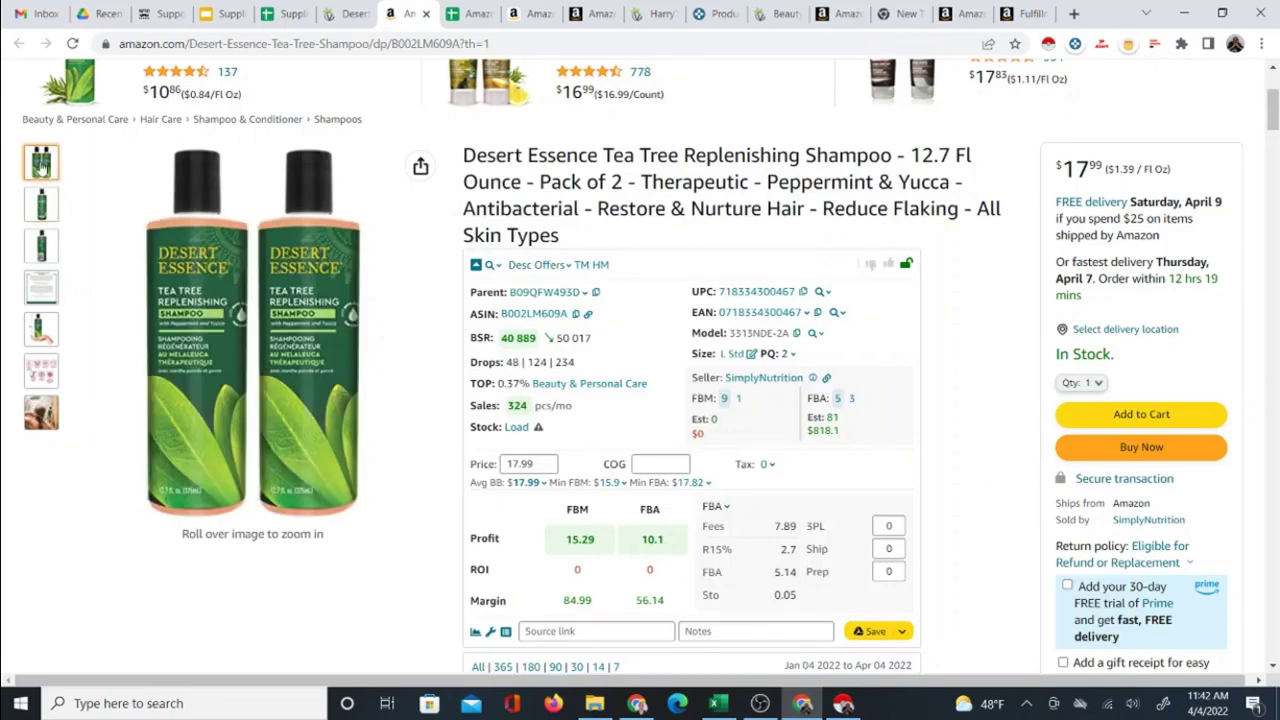
- Compare the label design, packaging and fluid-ounce size of the Desert Essence shampoo bottles on the Vitacost and Amazon pages
{"action": "left_click", "coordinate": [350, 14]}
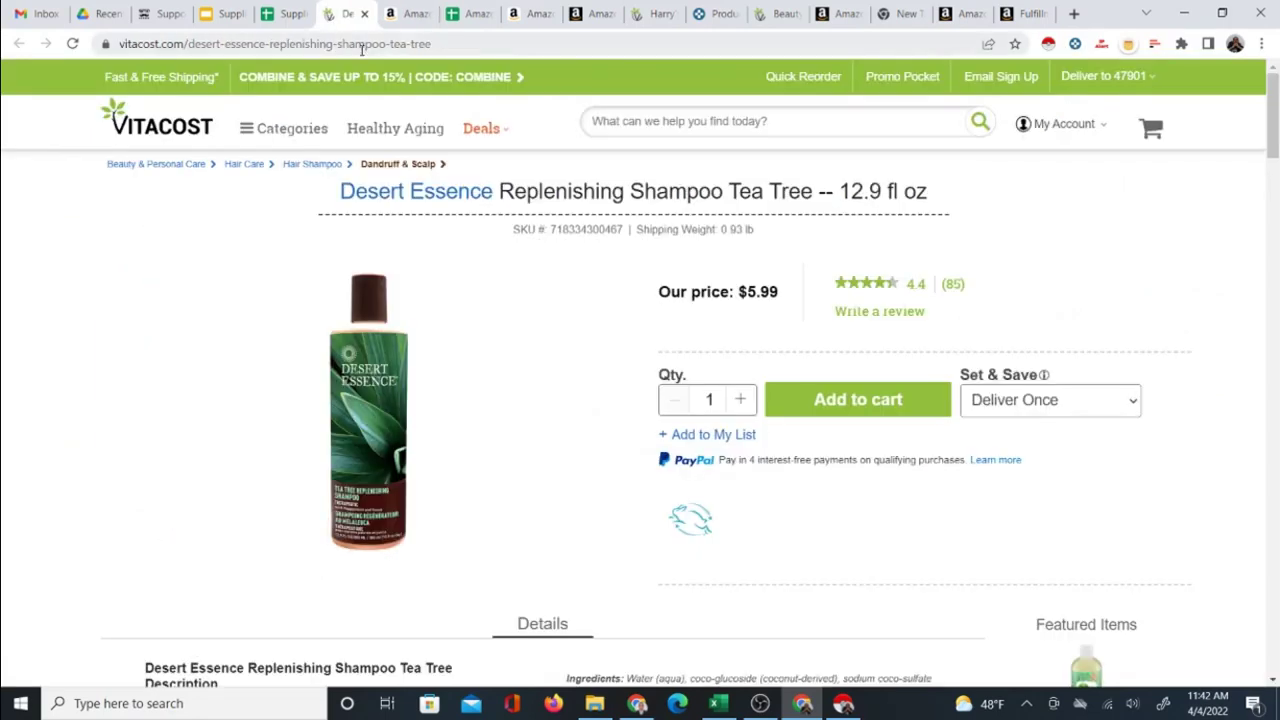
{"action": "mouse_move", "coordinate": [409, 386]}
{"action": "left_click", "coordinate": [395, 13]}
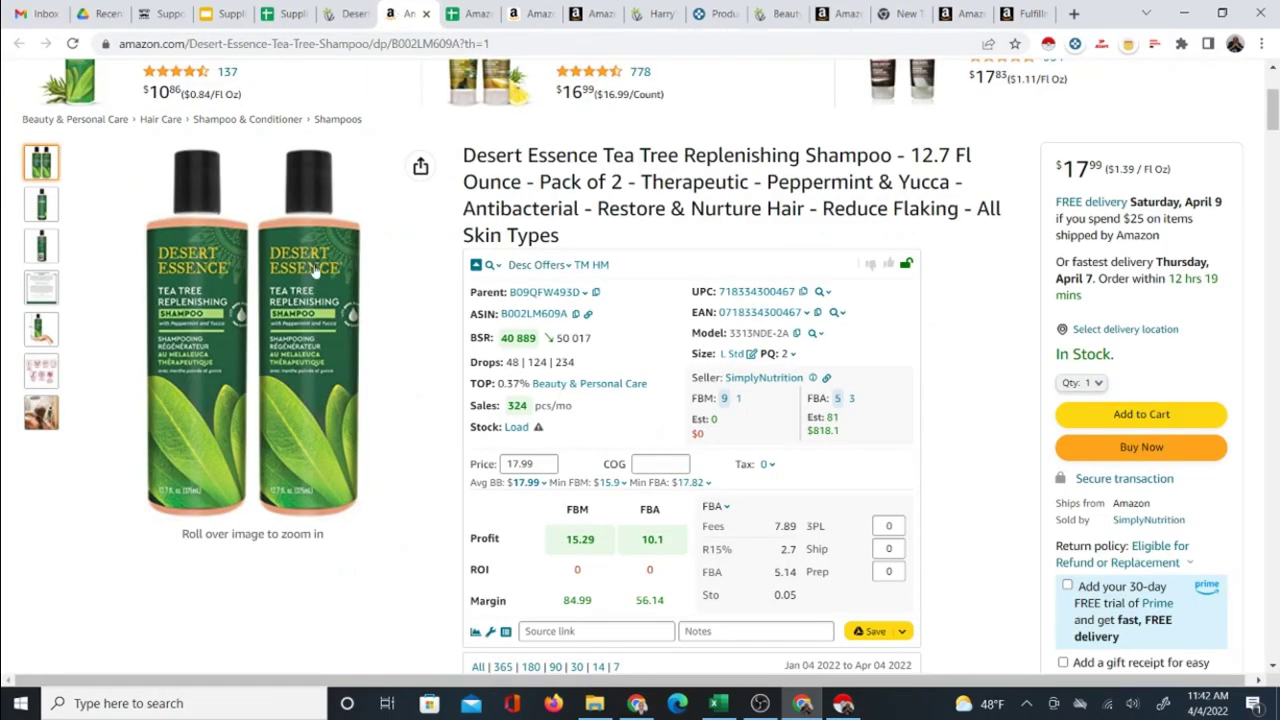
{"action": "mouse_move", "coordinate": [314, 272]}
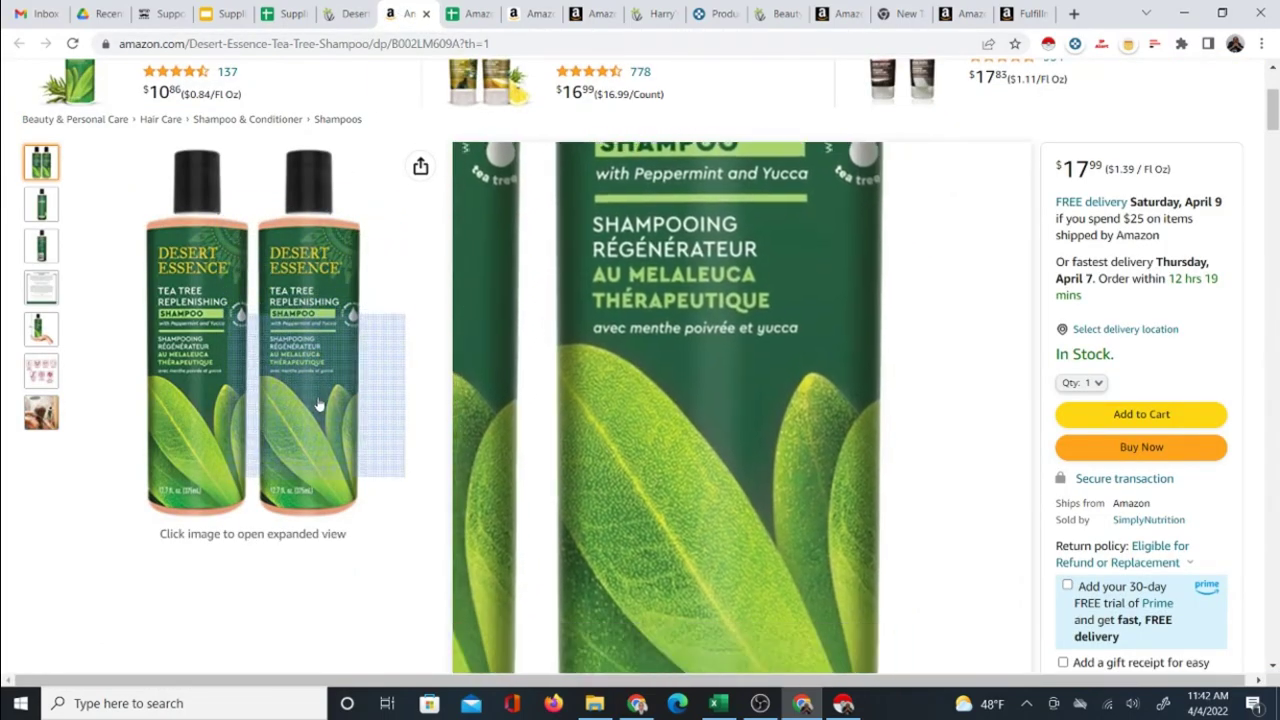
{"action": "left_click", "coordinate": [345, 13]}
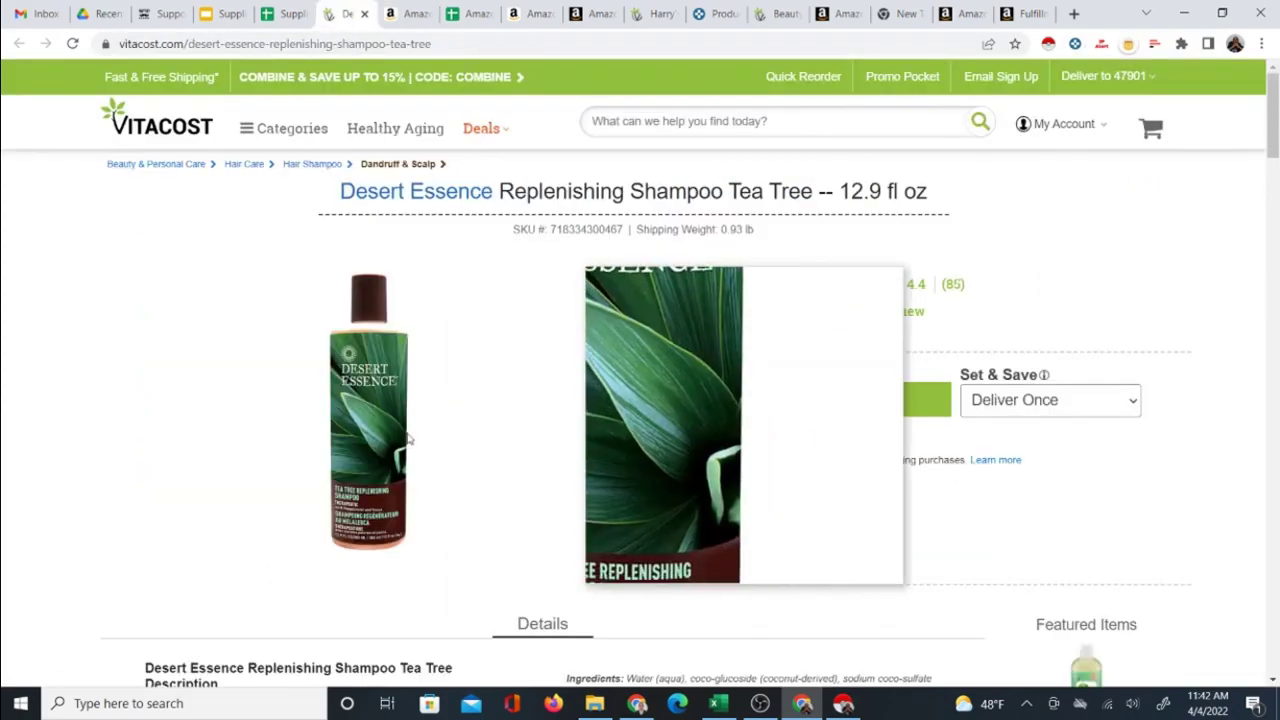
{"action": "left_click", "coordinate": [400, 13]}
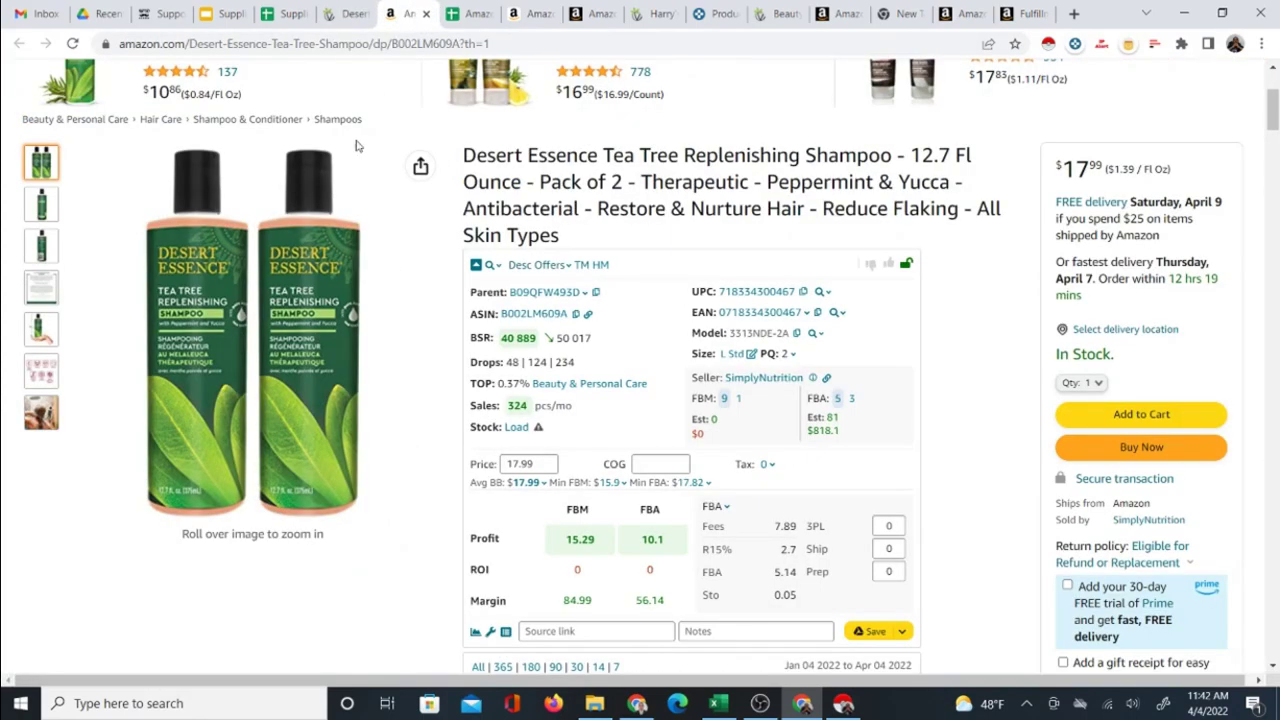
{"action": "mouse_move", "coordinate": [314, 466]}
{"action": "left_click", "coordinate": [345, 14]}
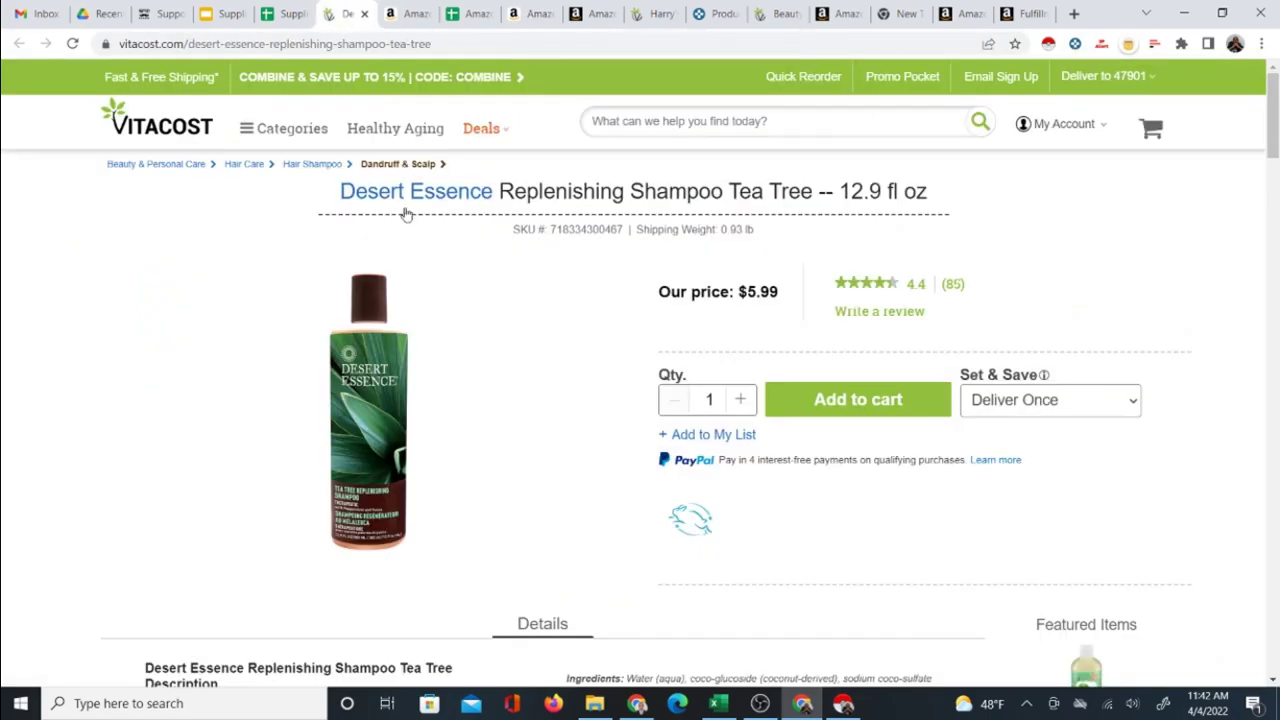
{"action": "mouse_move", "coordinate": [360, 330]}
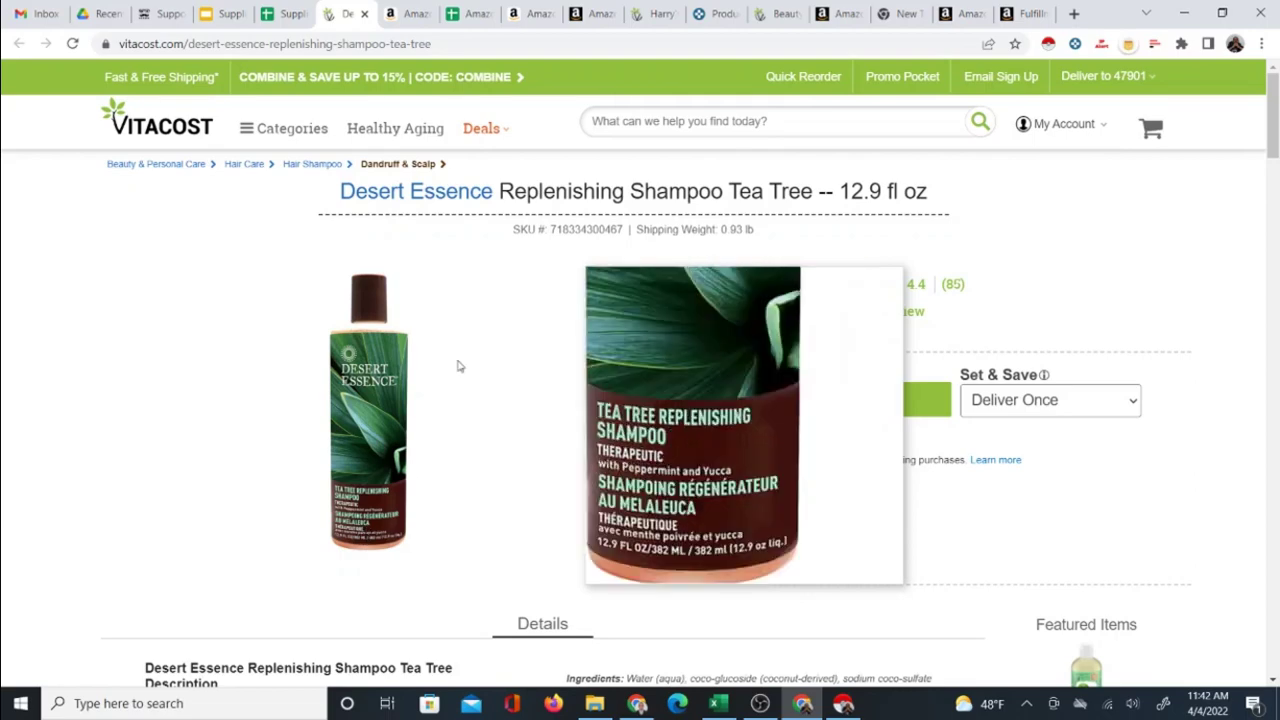
{"action": "left_click", "coordinate": [408, 14]}
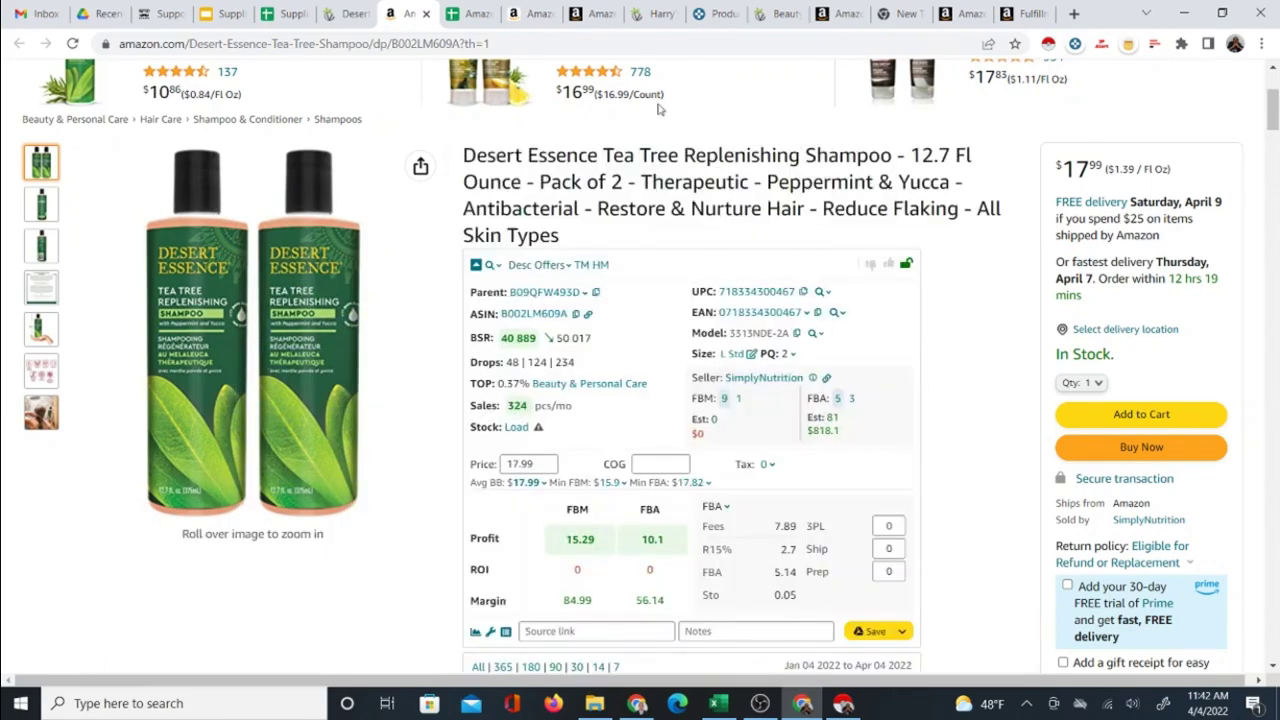
{"action": "left_click", "coordinate": [336, 14]}
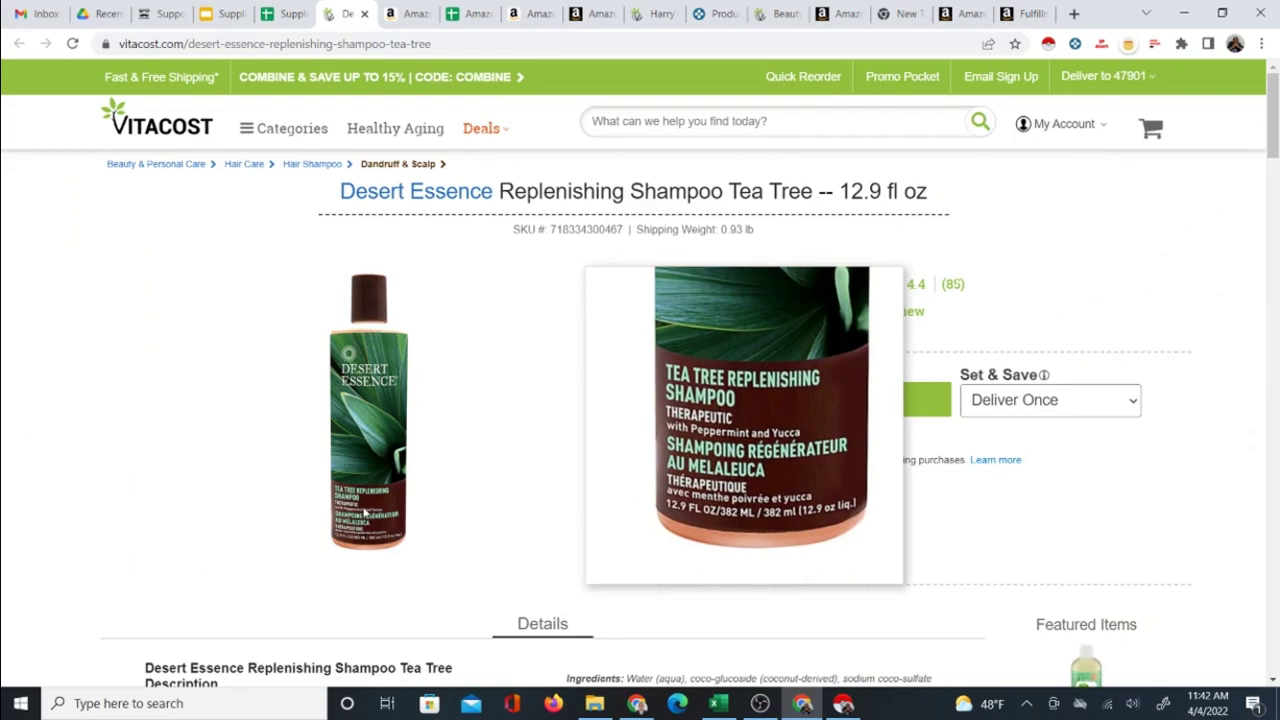
{"action": "left_click", "coordinate": [407, 10]}
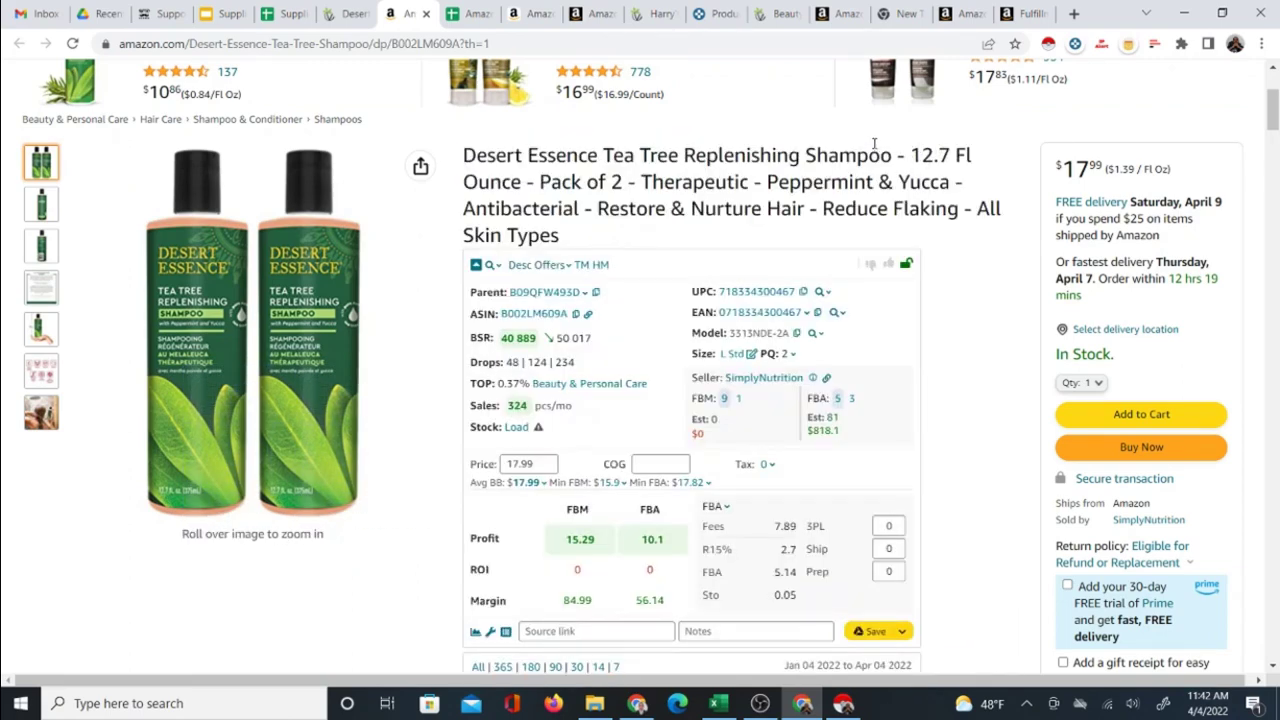
- Close the Vitacost and Amazon product pages of the Desert Essence shampoo and Harry's 2 in 1 Shampoo and Conditioner
{"action": "left_click", "coordinate": [355, 15]}
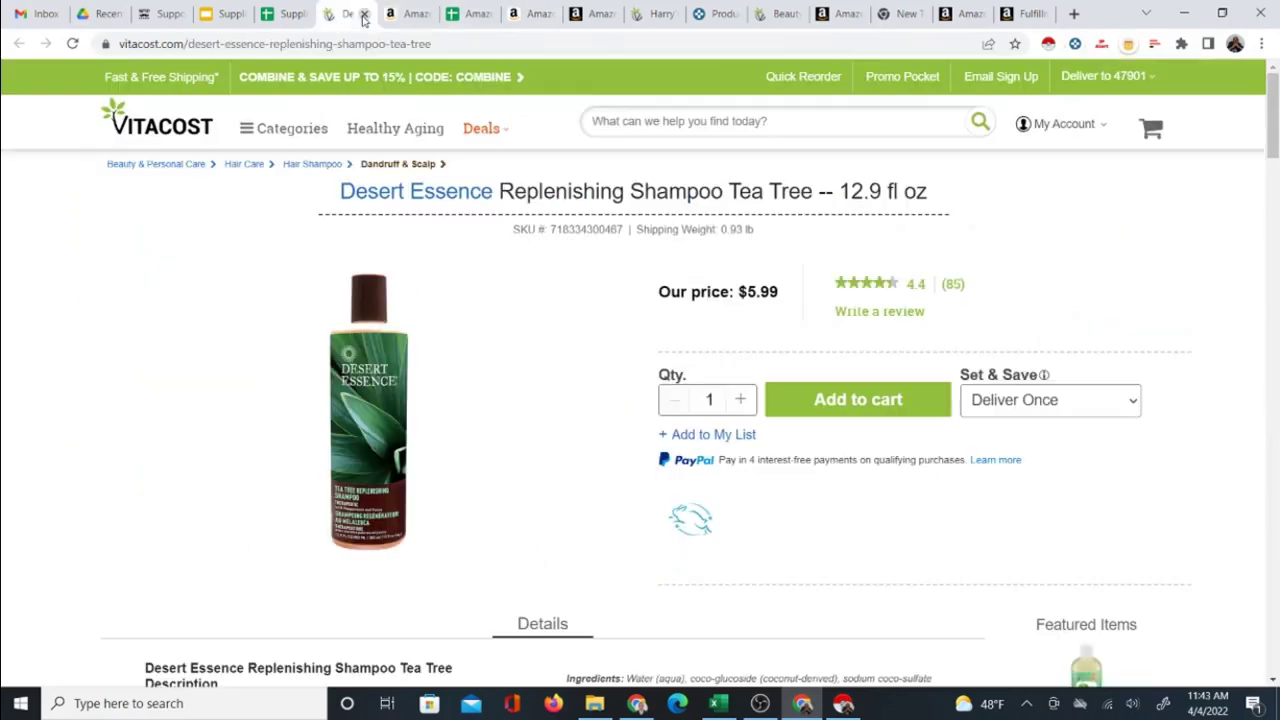
{"action": "left_click", "coordinate": [364, 14]}
{"action": "left_click", "coordinate": [364, 14]}
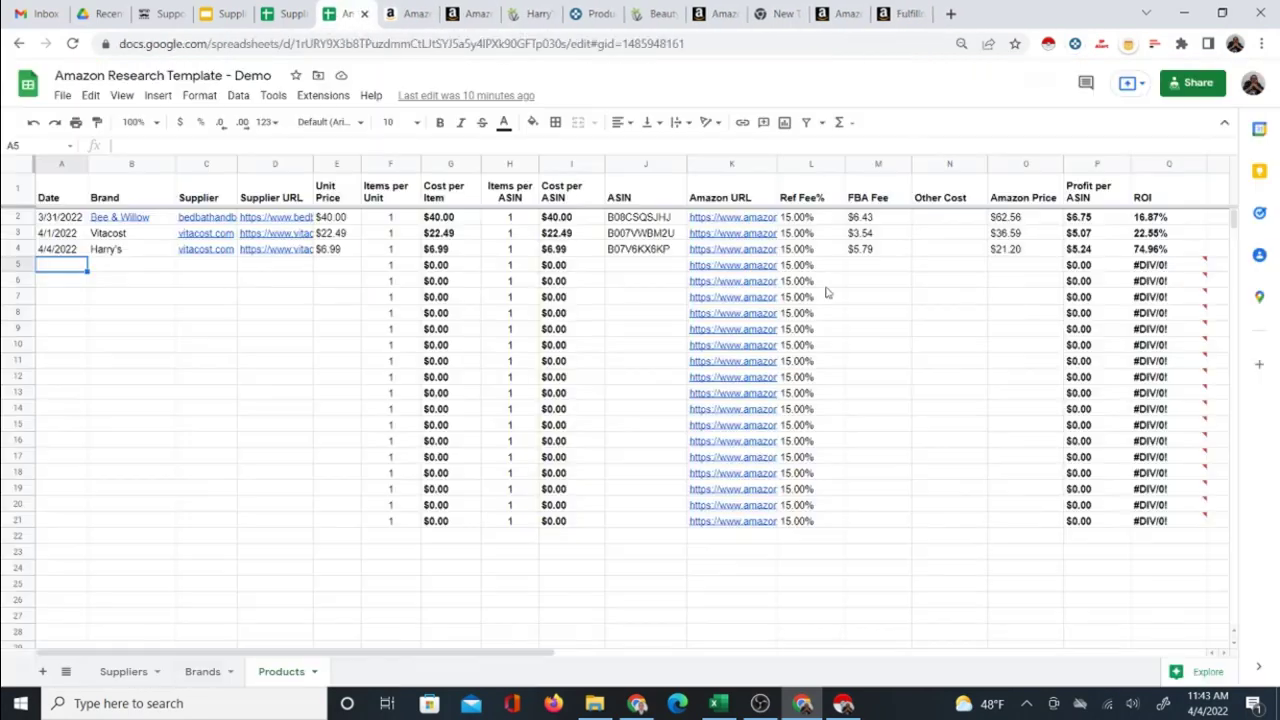
{"action": "left_click", "coordinate": [612, 15]}
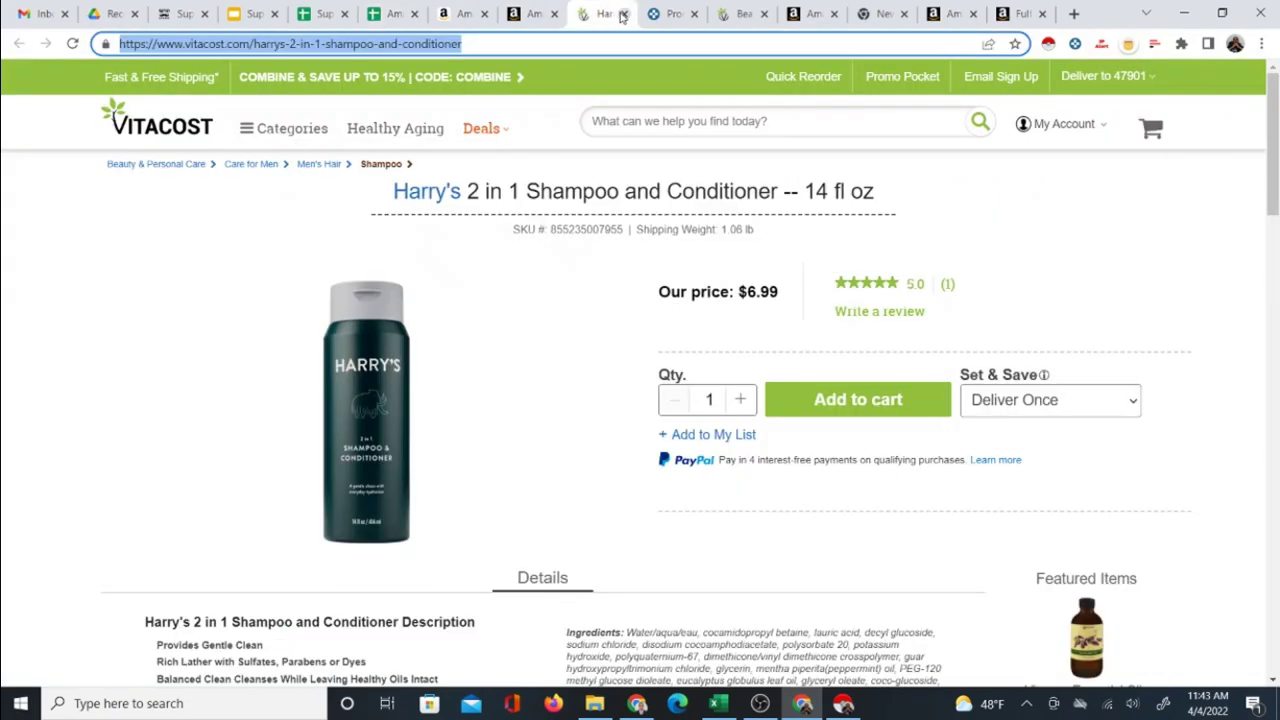
{"action": "left_click", "coordinate": [625, 14]}
{"action": "left_click", "coordinate": [468, 16]}
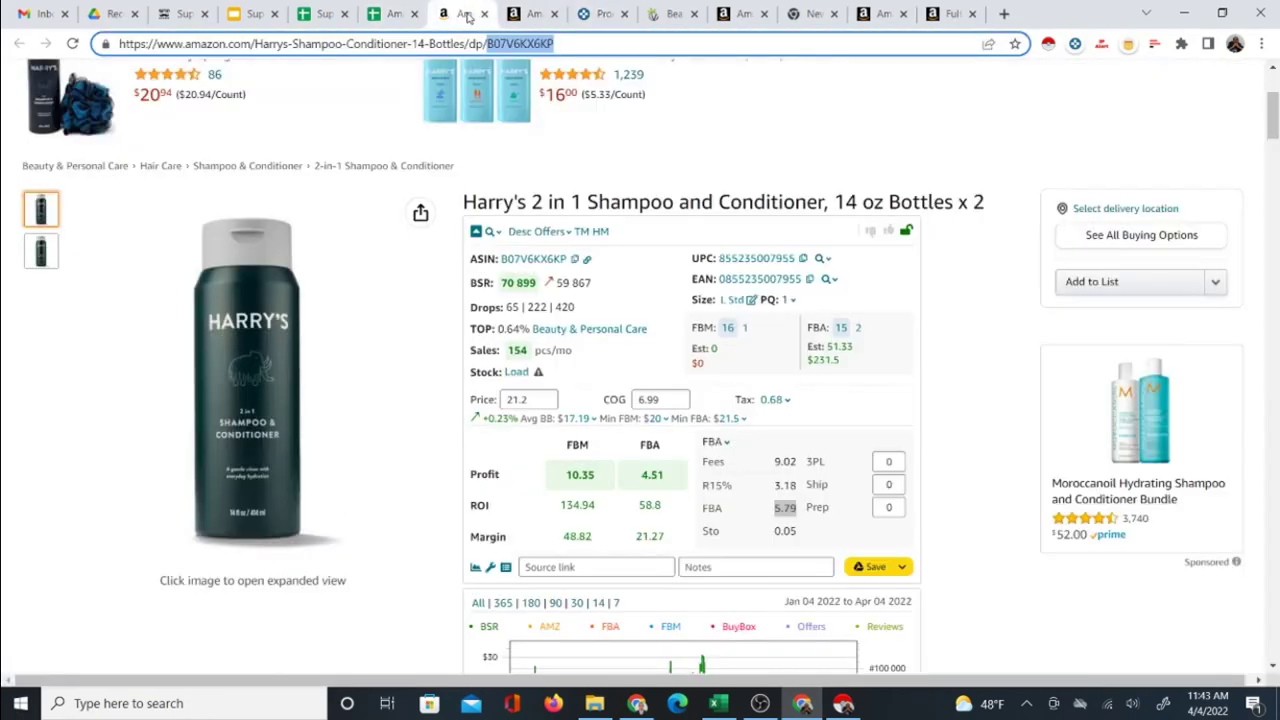
{"action": "left_click", "coordinate": [485, 14]}
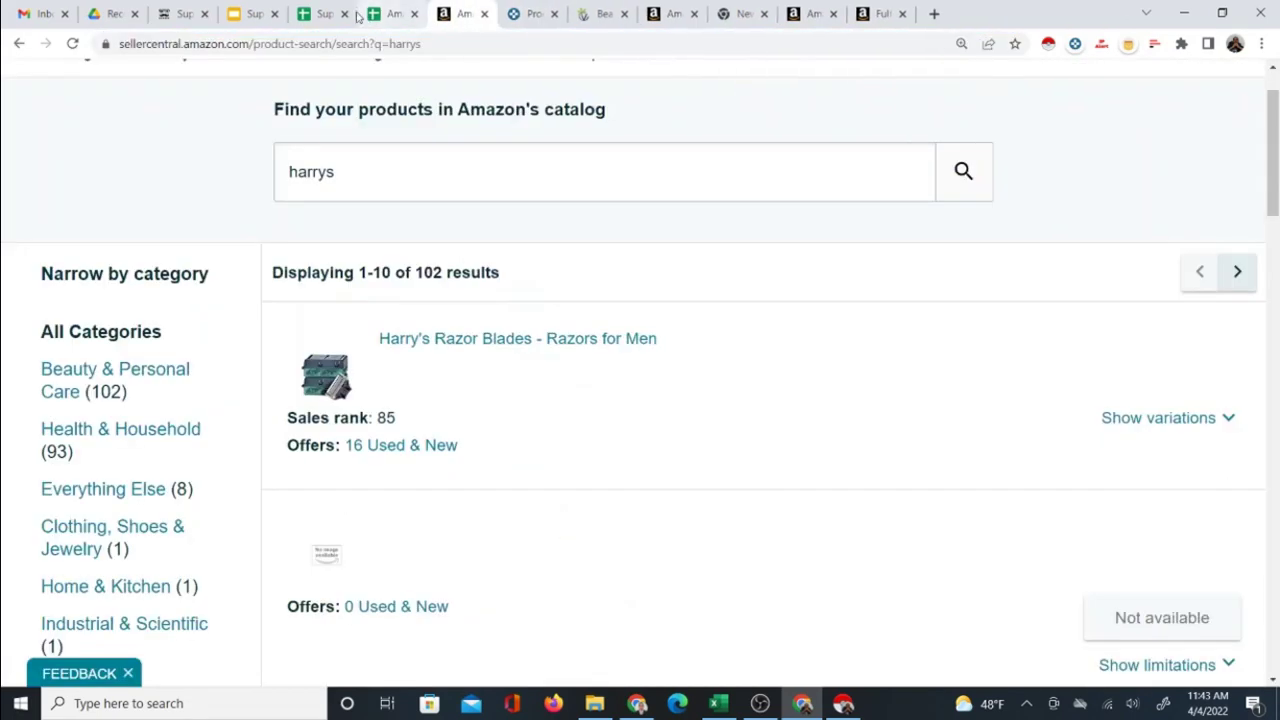
- Find the next profitable match in the Supplier and Amazon Data sheet and open the Vitacost page of the Everyone soap in row 25
{"action": "left_click", "coordinate": [307, 13]}
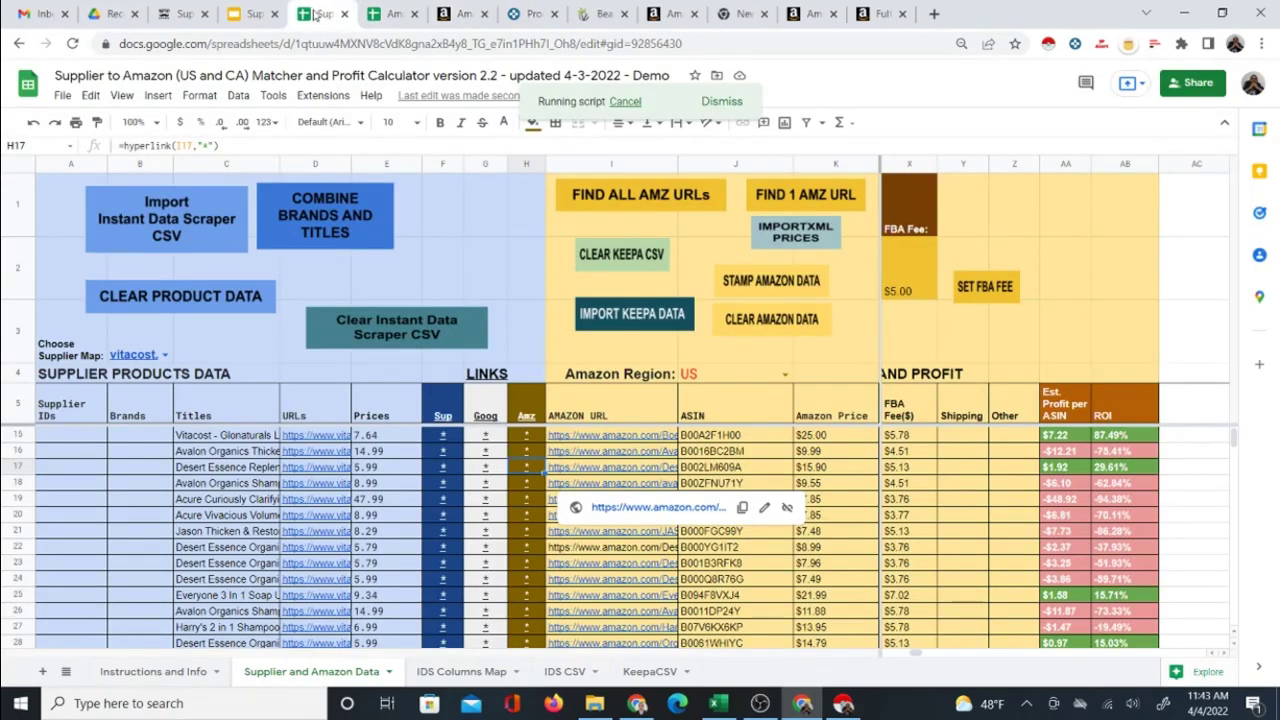
{"action": "left_click", "coordinate": [449, 486]}
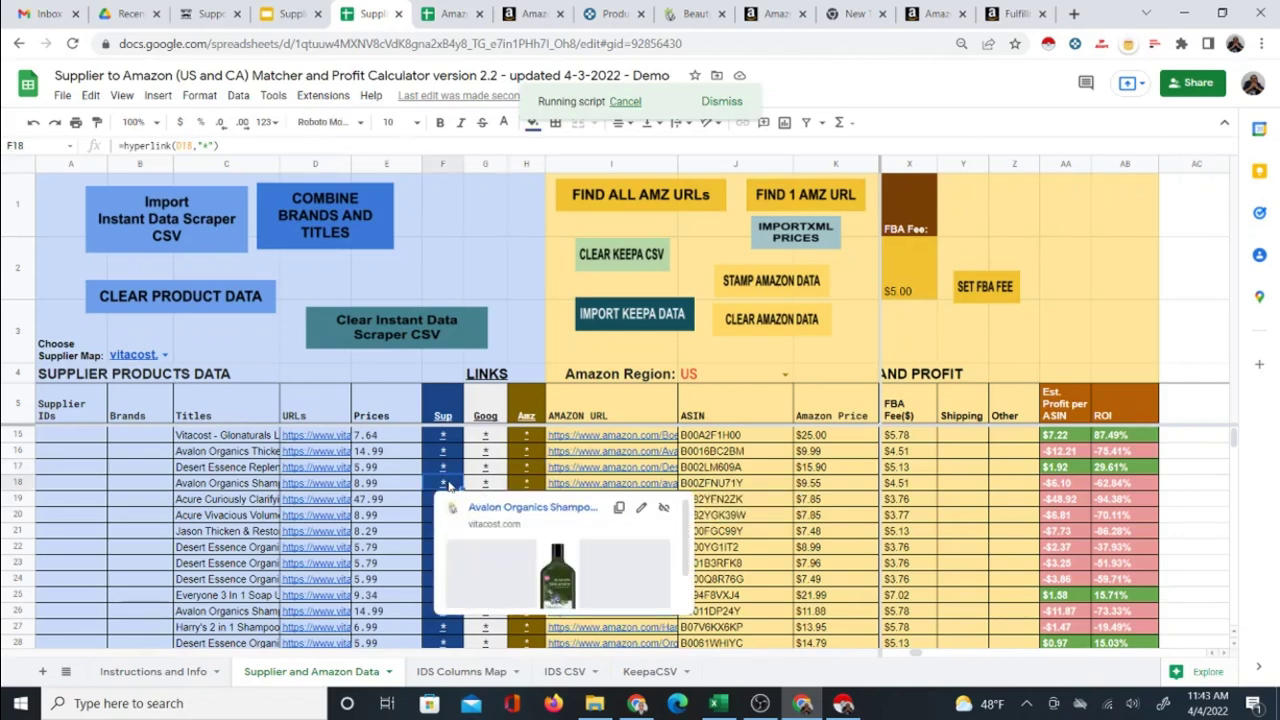
{"action": "left_click", "coordinate": [965, 596]}
{"action": "left_click", "coordinate": [457, 598]}
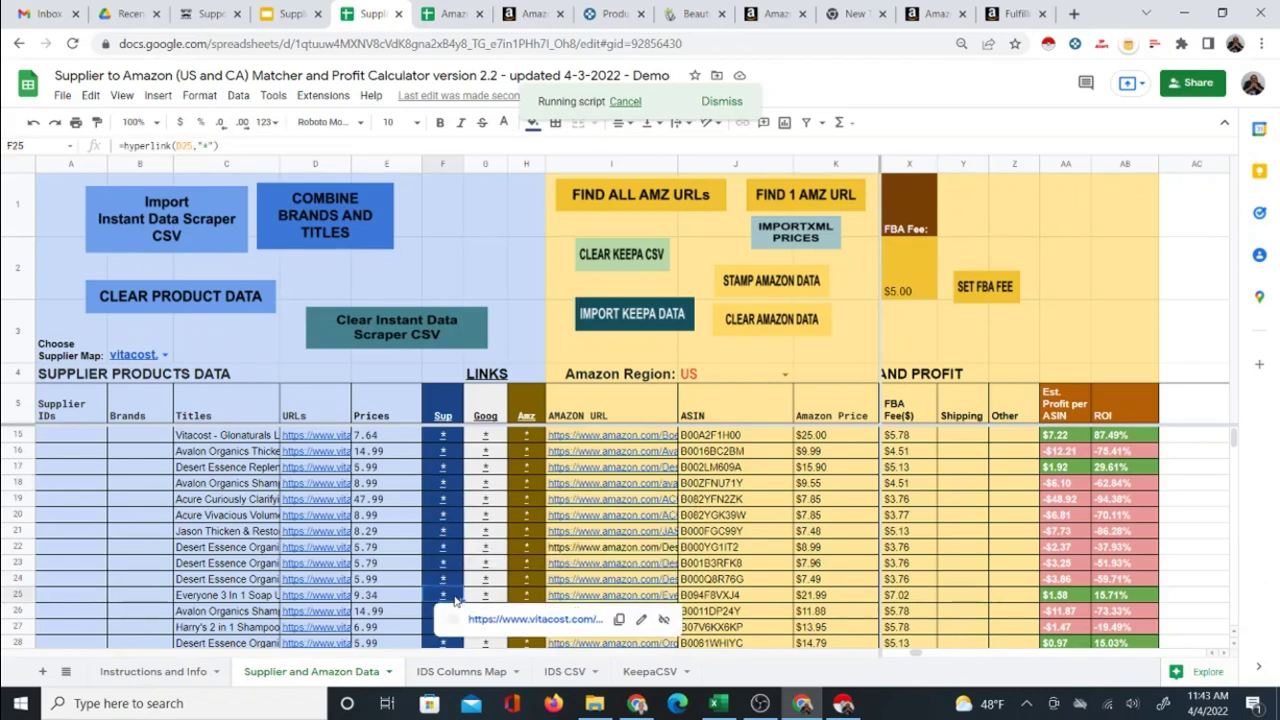
{"action": "scroll", "coordinate": [468, 592], "scroll_direction": "down", "scroll_amount": 2}
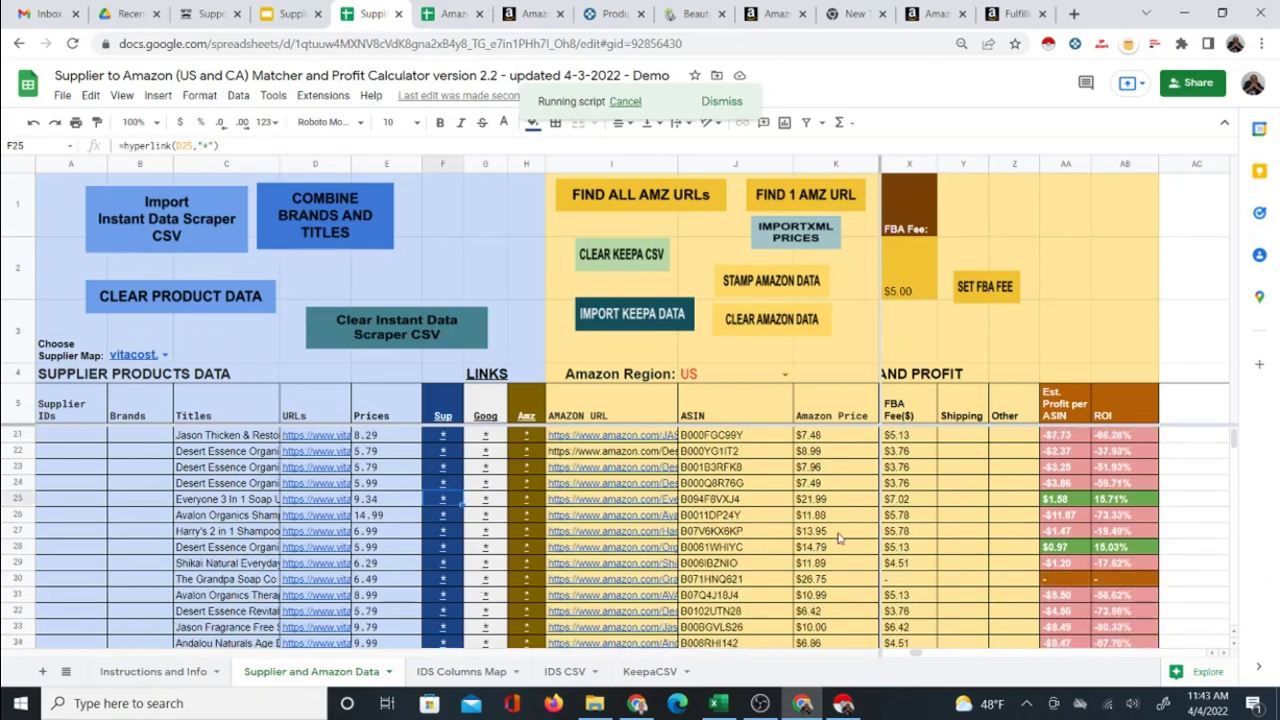
{"action": "mouse_move", "coordinate": [450, 505]}
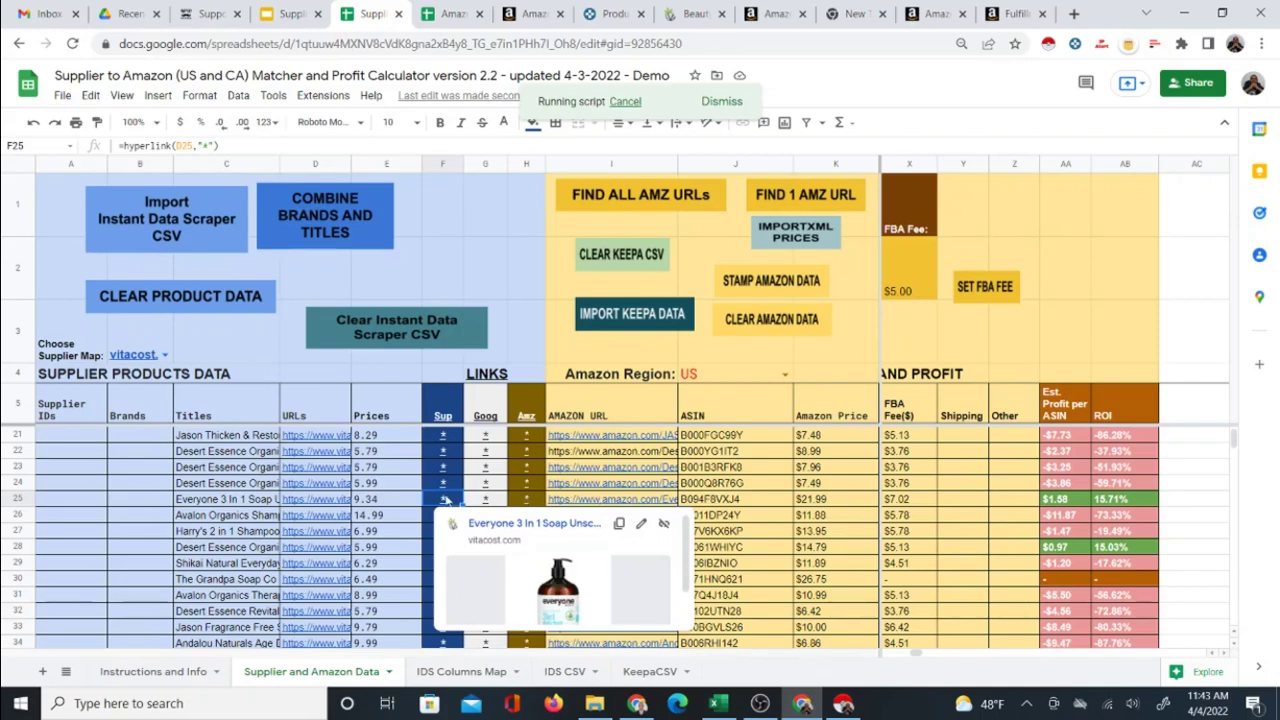
{"action": "left_click", "coordinate": [530, 500]}
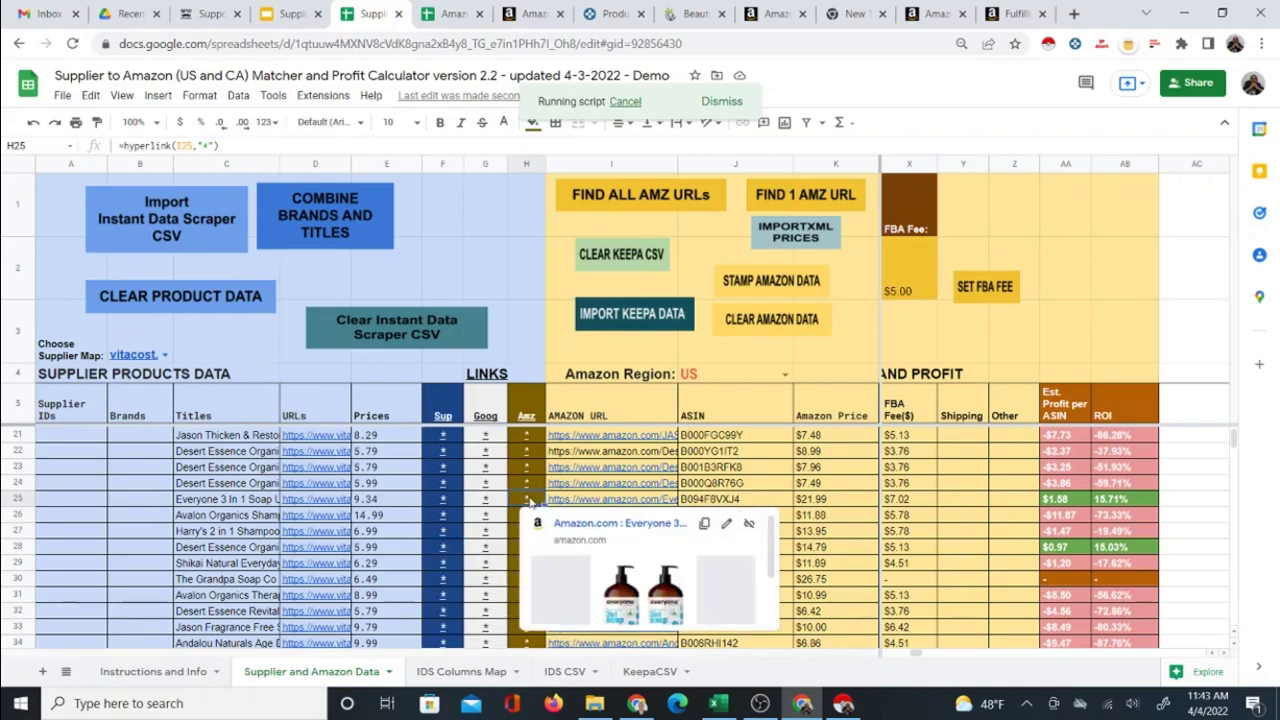
{"action": "left_click", "coordinate": [443, 500]}
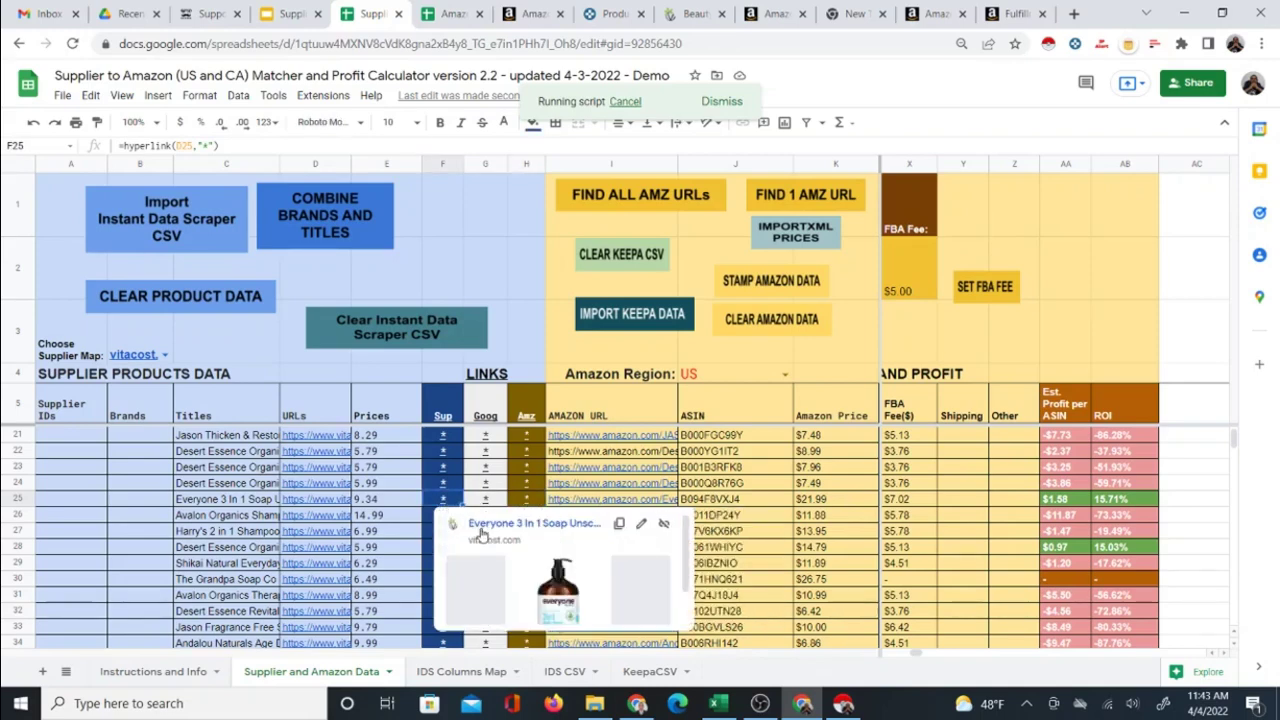
{"action": "left_click", "coordinate": [480, 532]}
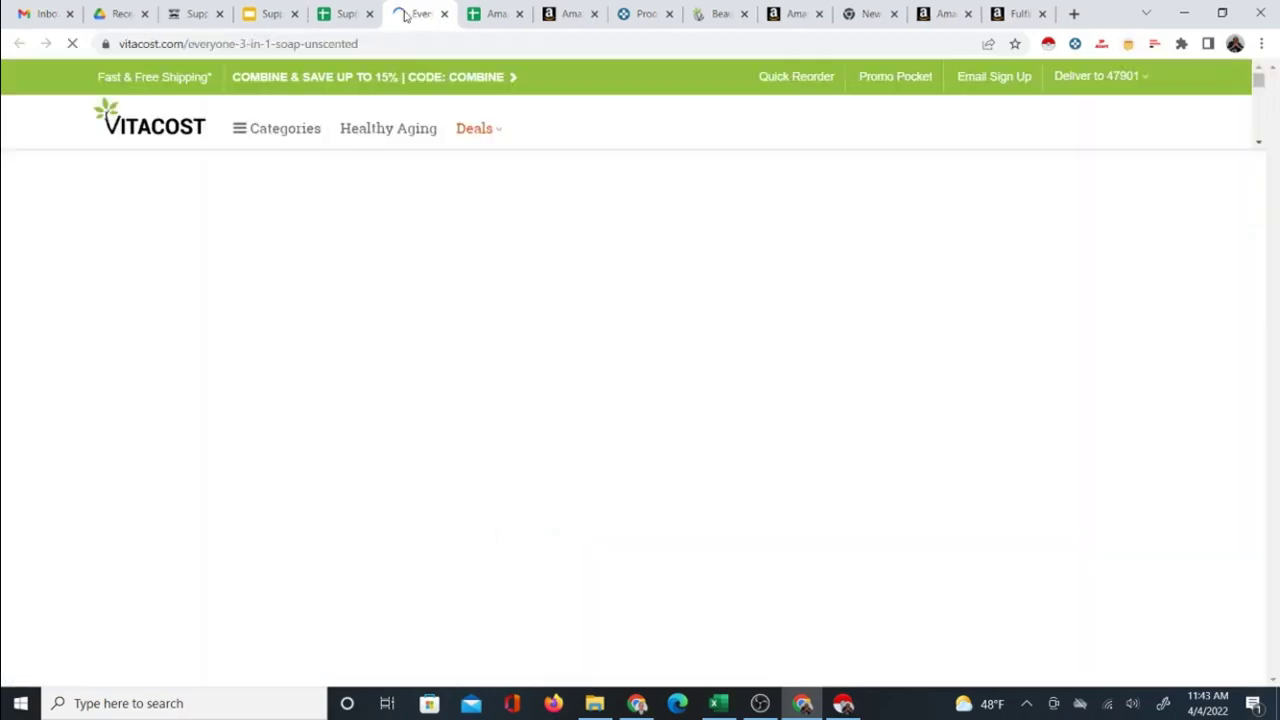
- Open the Amazon listing matched to row 25 and arrange its browser tab directly after the Vitacost soap page
{"action": "left_click", "coordinate": [347, 14]}
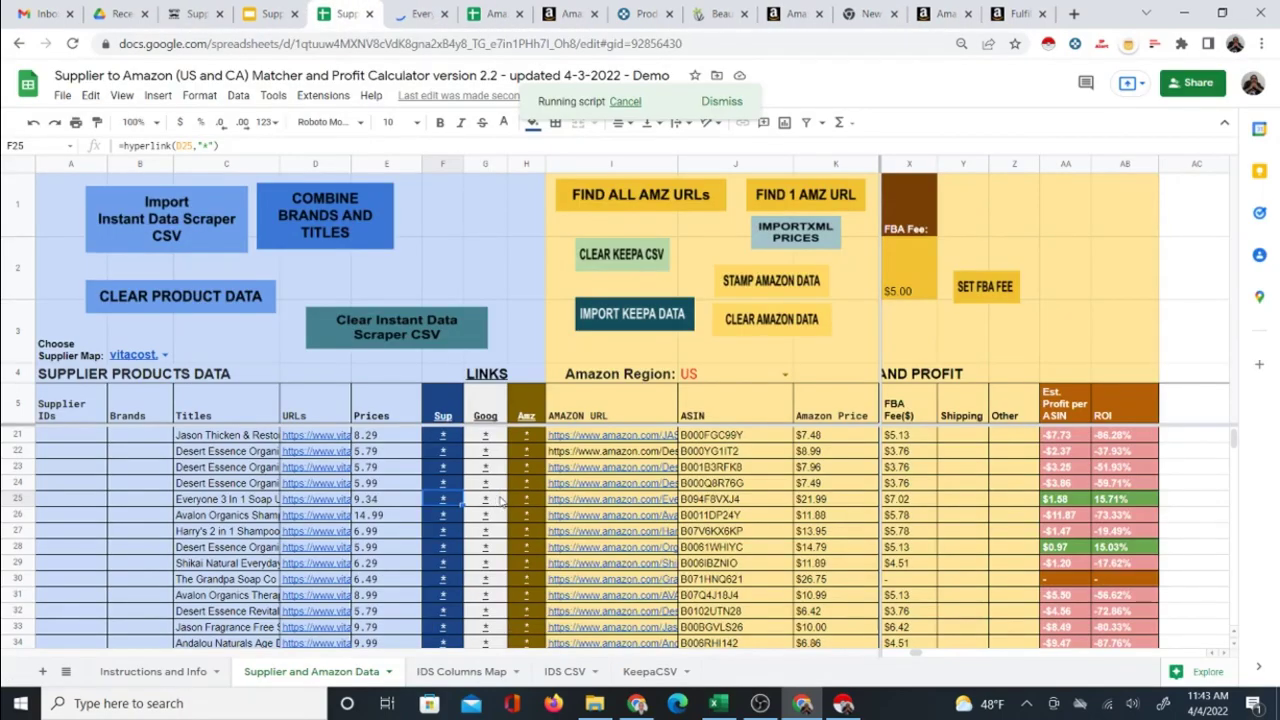
{"action": "left_click", "coordinate": [533, 498]}
{"action": "left_click", "coordinate": [571, 523]}
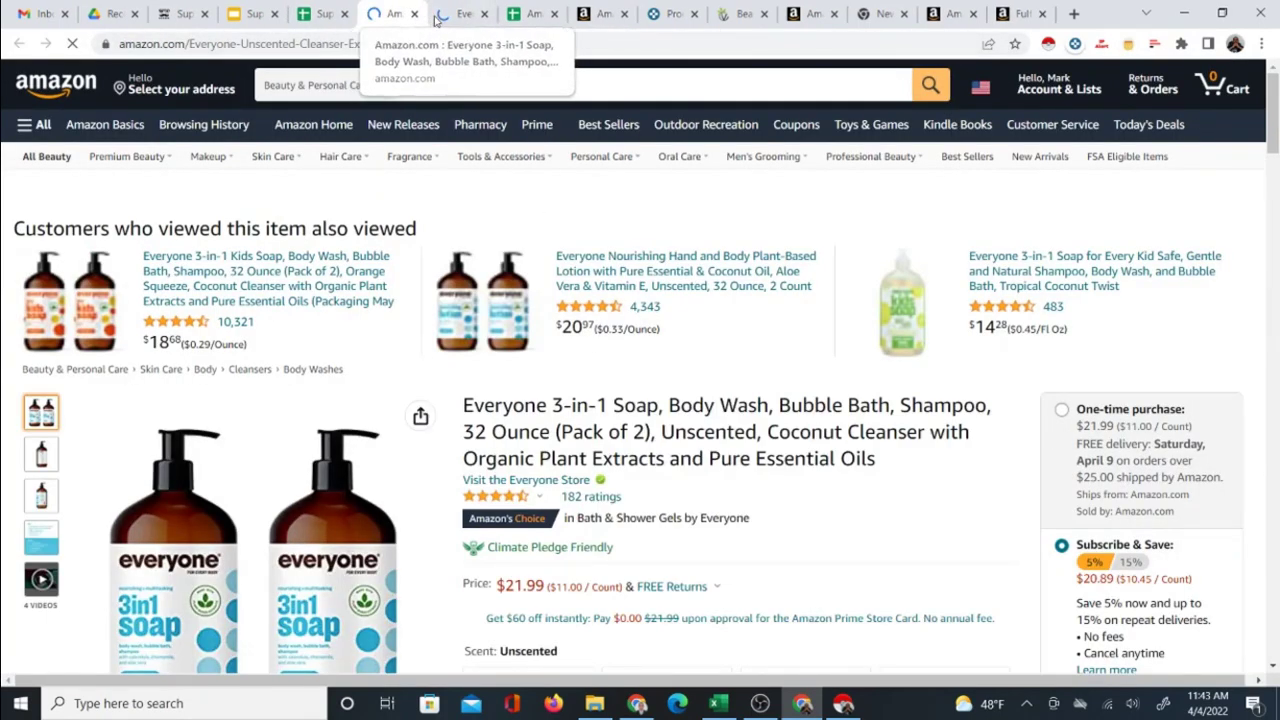
{"action": "left_click", "coordinate": [455, 15]}
{"action": "left_click_drag", "start_coordinate": [455, 15], "coordinate": [397, 15]}
{"action": "left_click", "coordinate": [455, 15]}
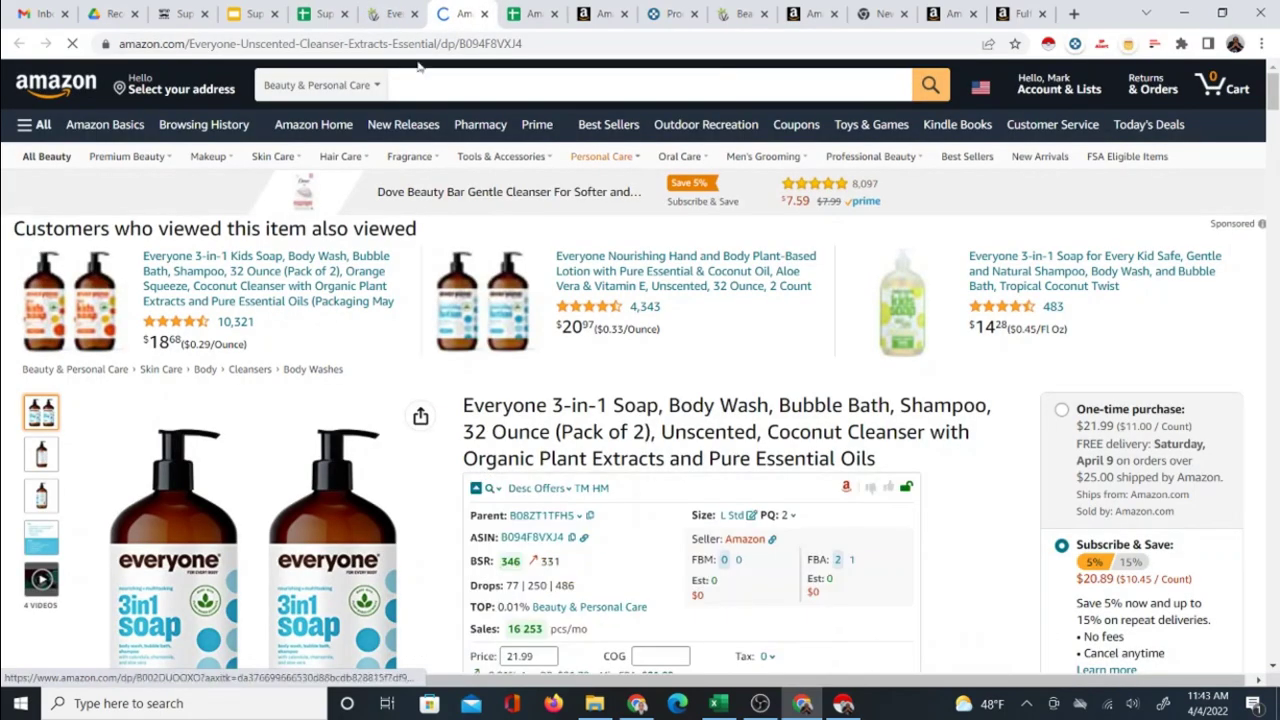
- Compare the title, 32 oz size, pack quantity and product images of the Everyone 3-in-1 soap between Vitacost and Amazon
{"action": "left_click", "coordinate": [389, 18]}
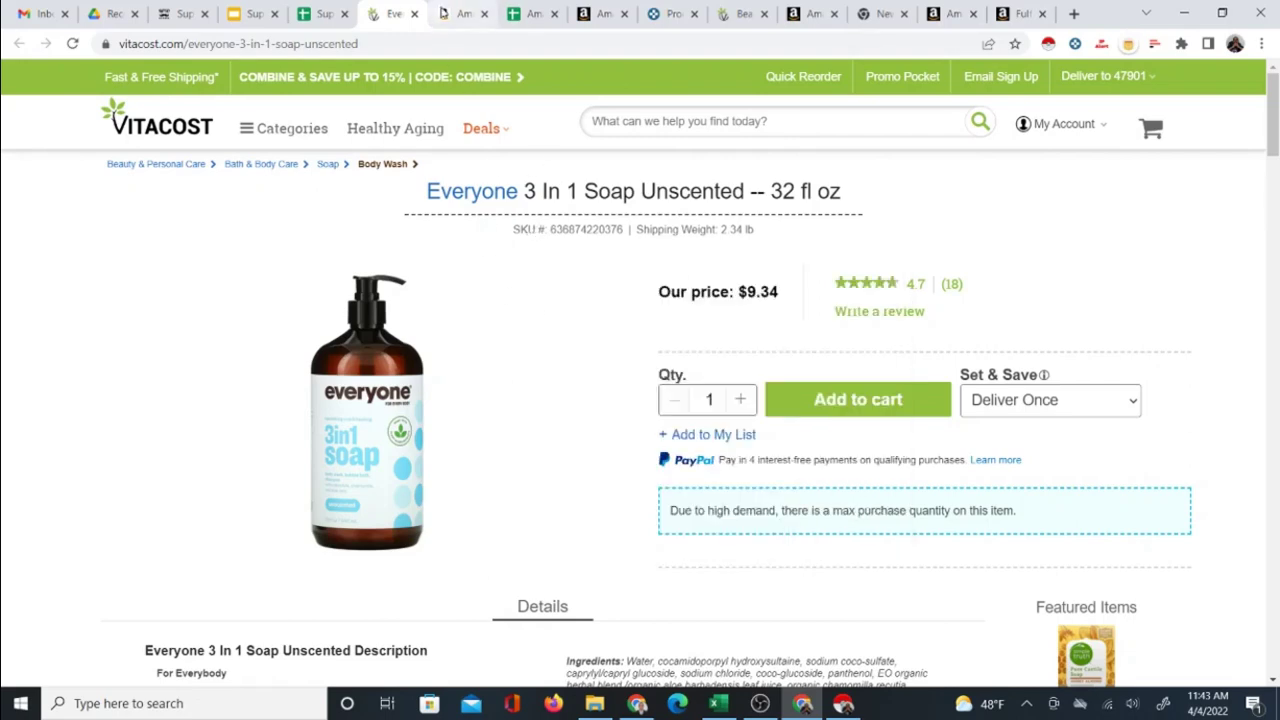
{"action": "left_click", "coordinate": [458, 14]}
{"action": "scroll", "coordinate": [600, 215], "scroll_direction": "down", "scroll_amount": 1}
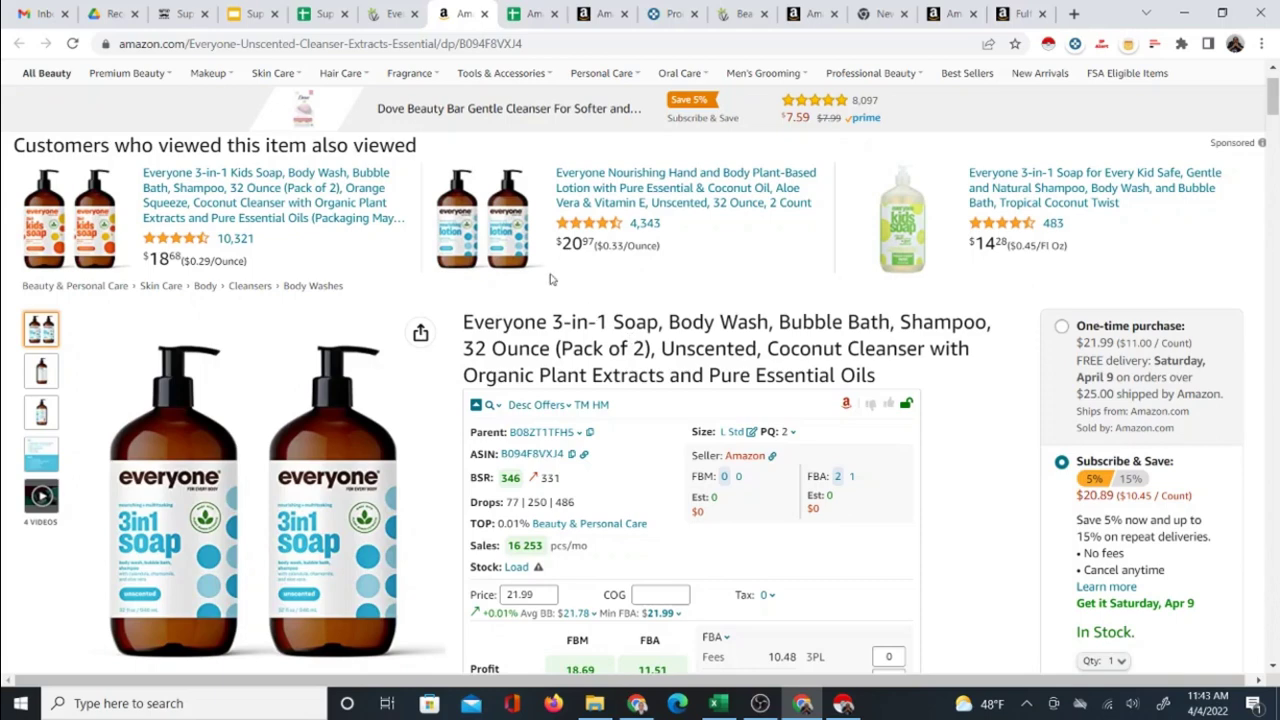
{"action": "scroll", "coordinate": [573, 302], "scroll_direction": "down", "scroll_amount": 1}
{"action": "left_click", "coordinate": [388, 14]}
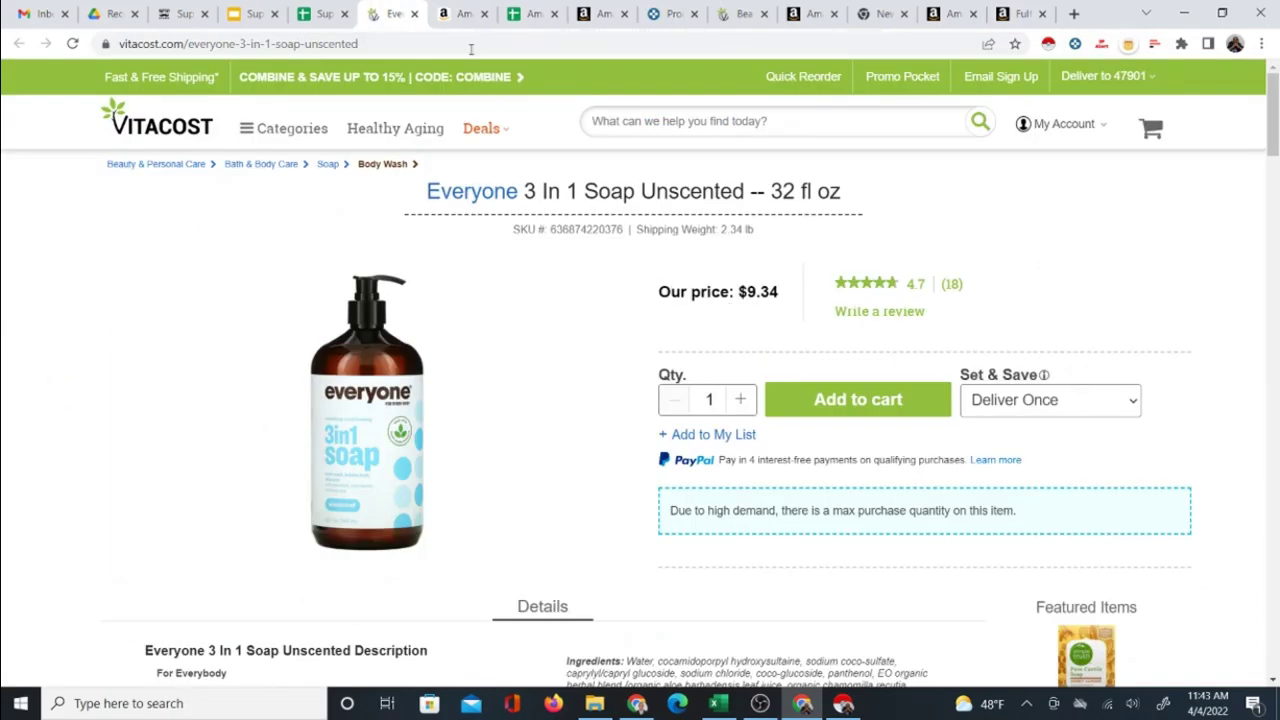
{"action": "left_click", "coordinate": [455, 14]}
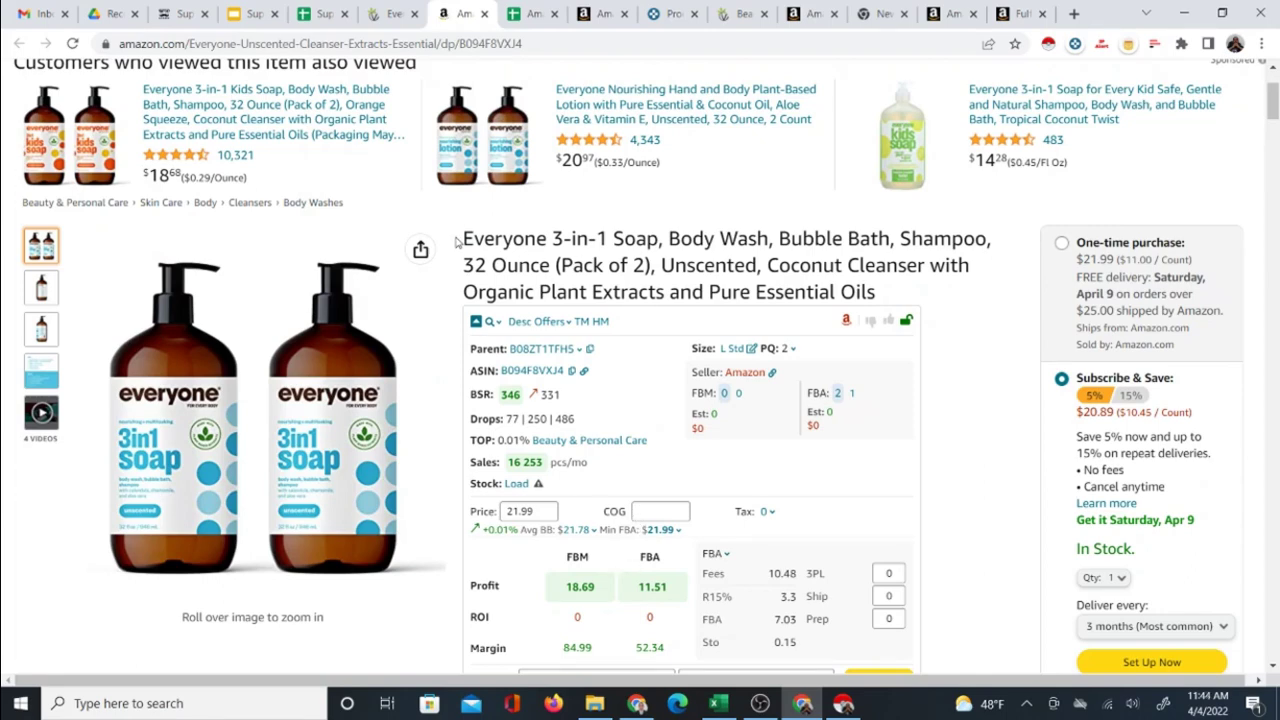
{"action": "left_click_drag", "start_coordinate": [465, 241], "coordinate": [494, 240]}
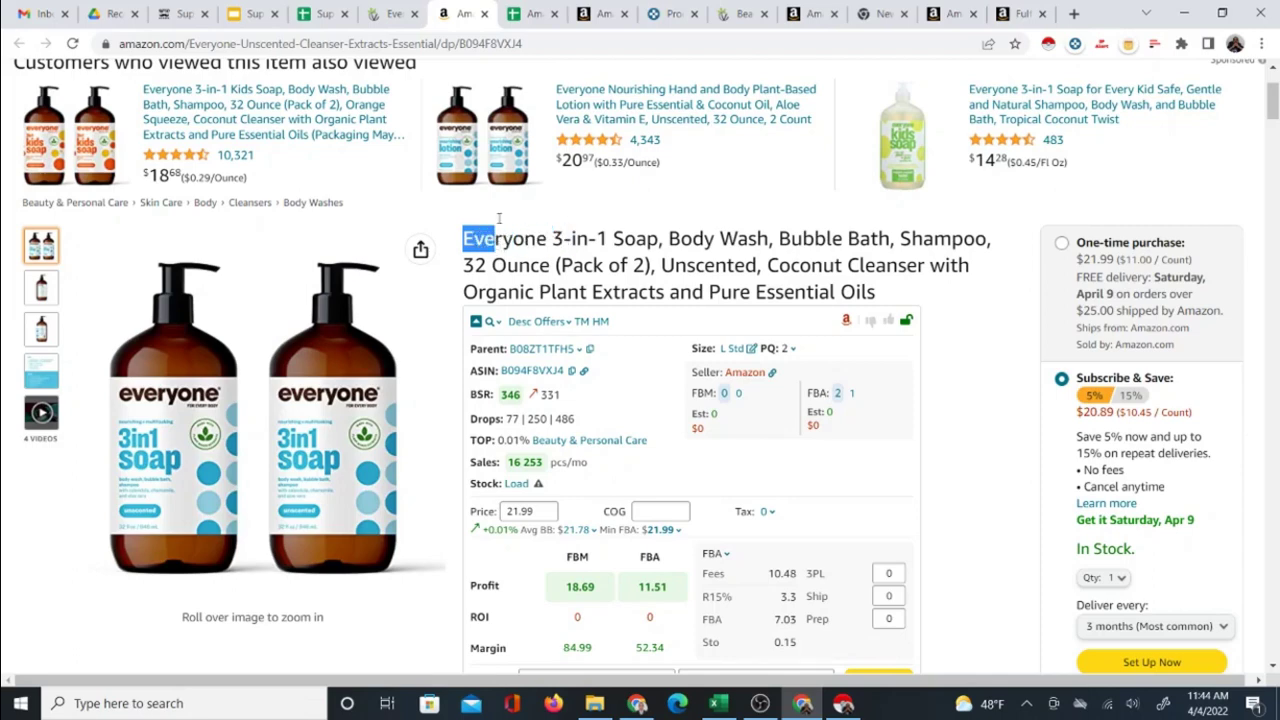
- Look over the products on page 20 of Vitacost's Hair Shampoo category and return to the Everyone soap product page
{"action": "left_click", "coordinate": [718, 13]}
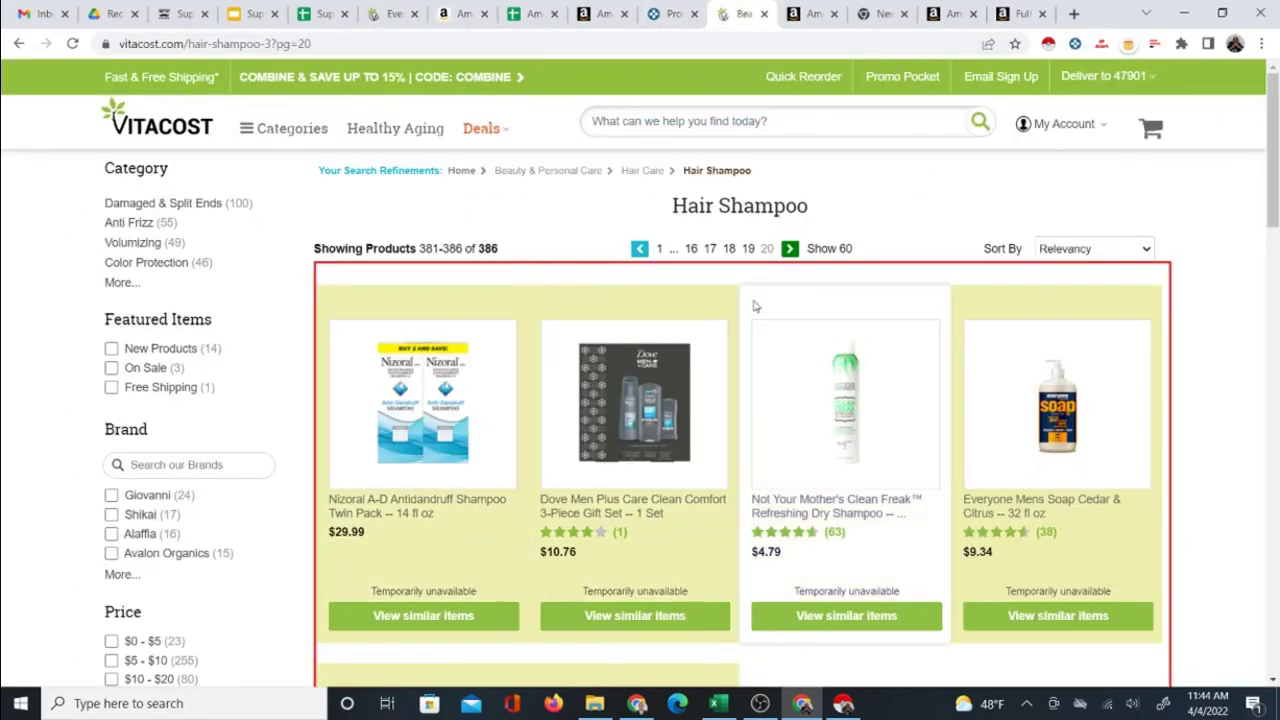
{"action": "scroll", "coordinate": [900, 517], "scroll_direction": "down", "scroll_amount": 3}
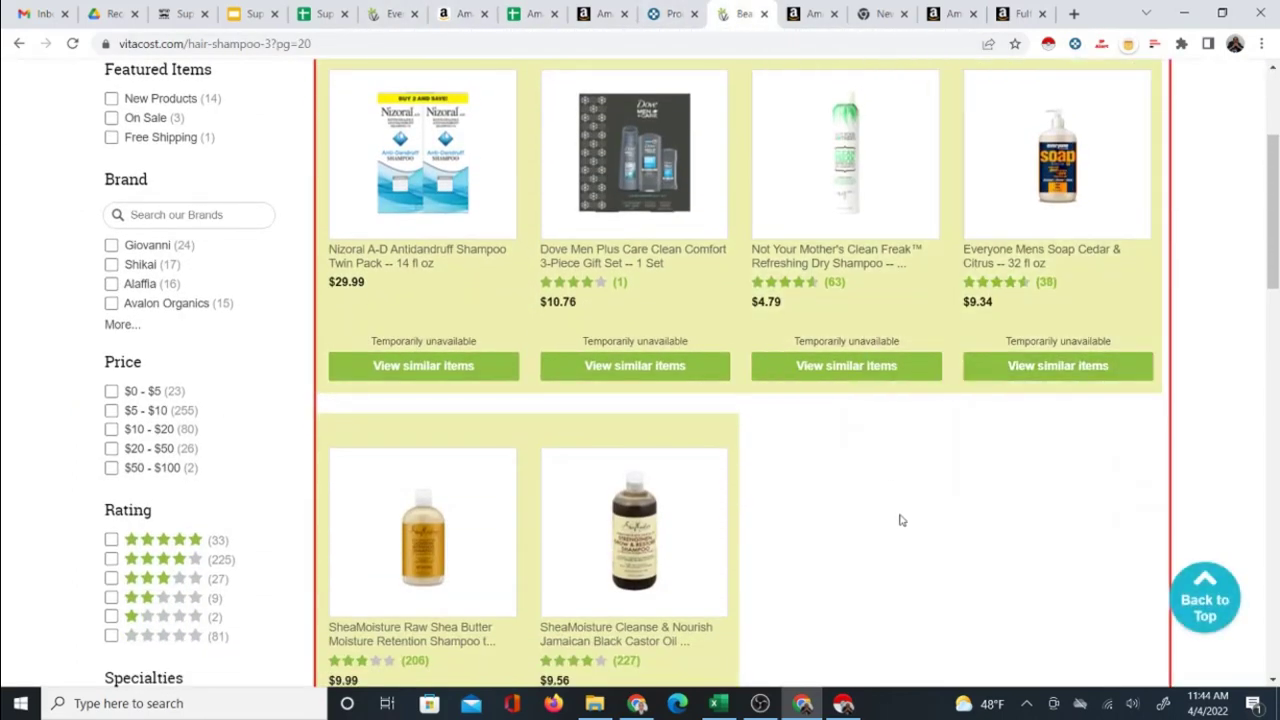
{"action": "scroll", "coordinate": [877, 486], "scroll_direction": "up", "scroll_amount": 3}
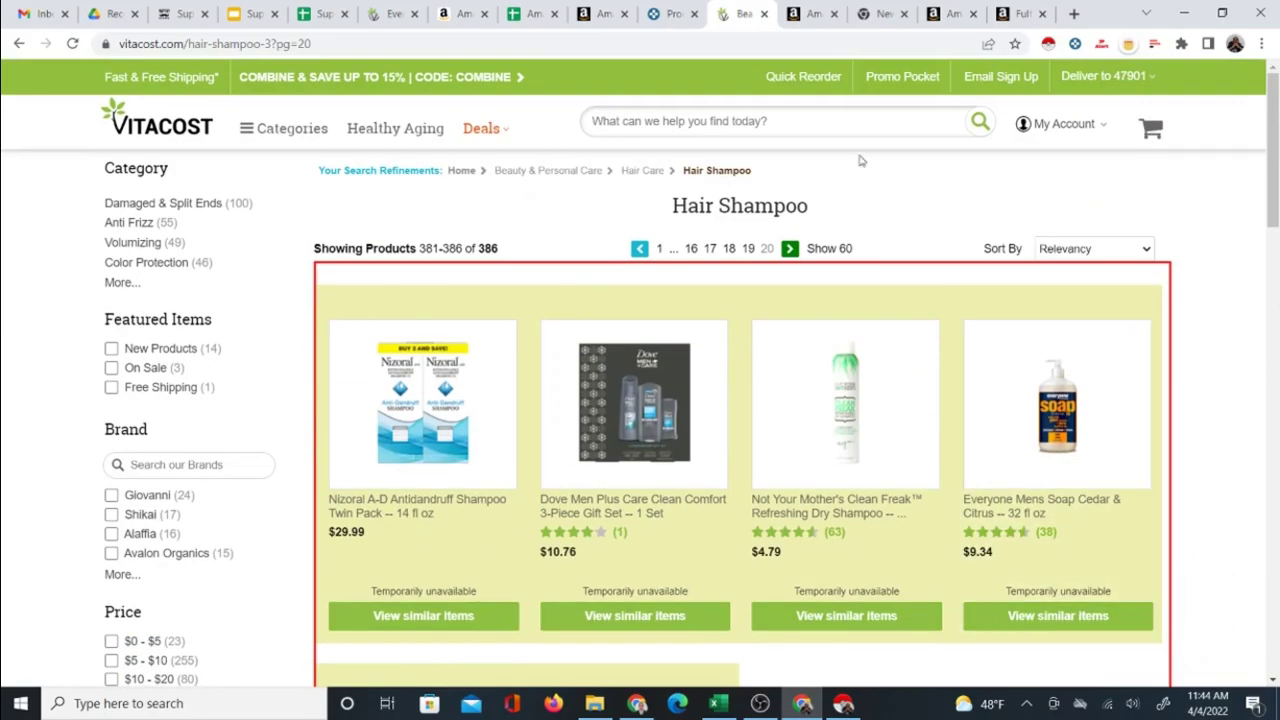
{"action": "left_click", "coordinate": [390, 14]}
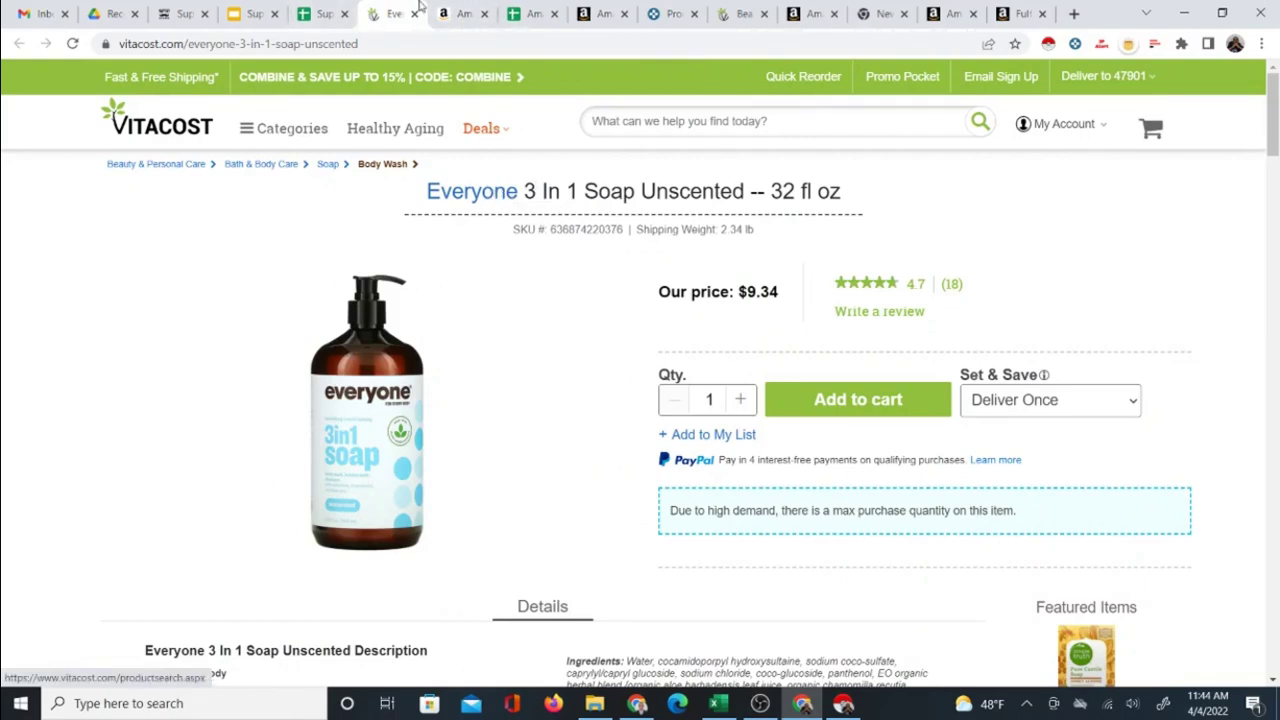
- Open the Brands sheet of the Amazon Research Template and add Desert Essence as a new brand in row 8
{"action": "left_click", "coordinate": [522, 14]}
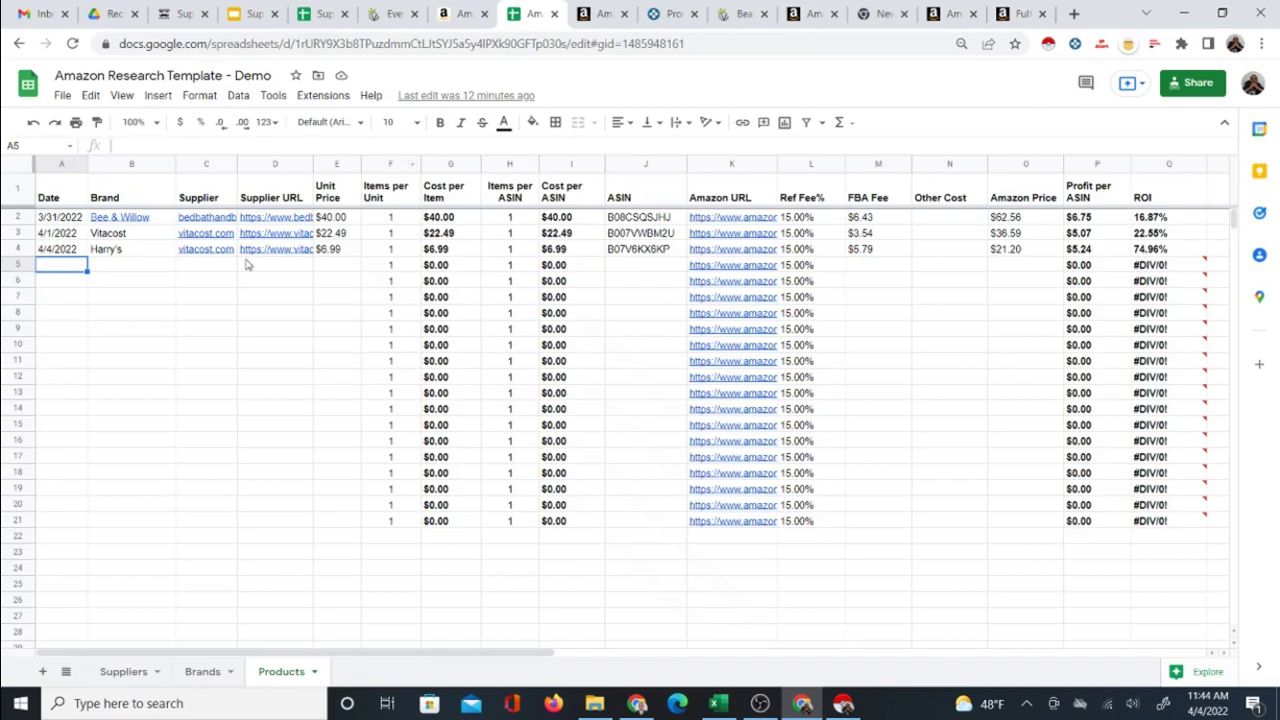
{"action": "left_click", "coordinate": [204, 671]}
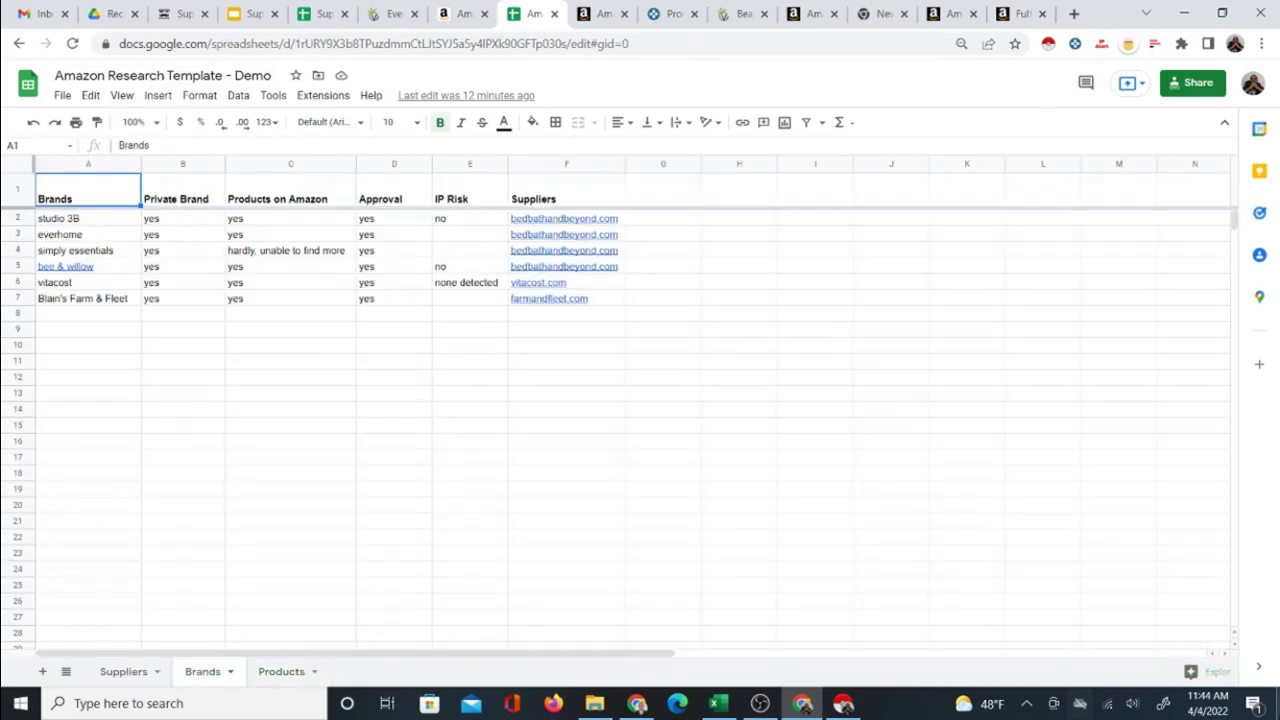
{"action": "left_click", "coordinate": [94, 316]}
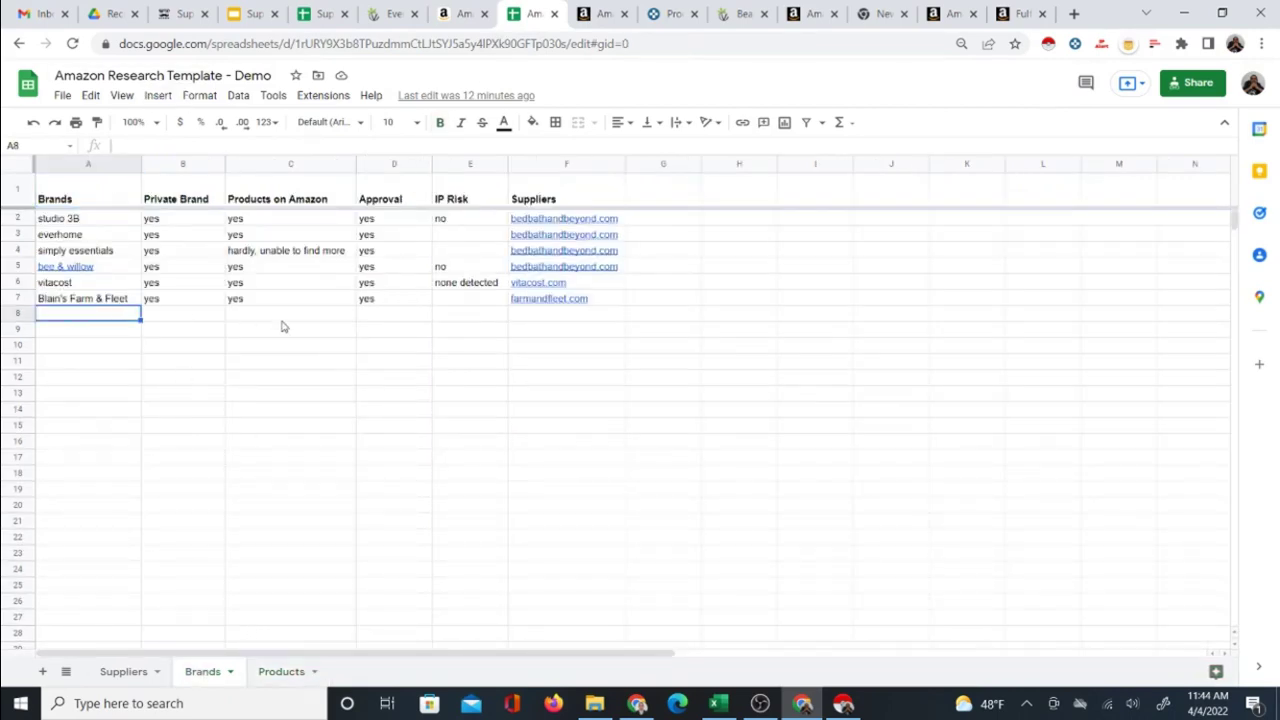
{"action": "type", "text": "Desert"}
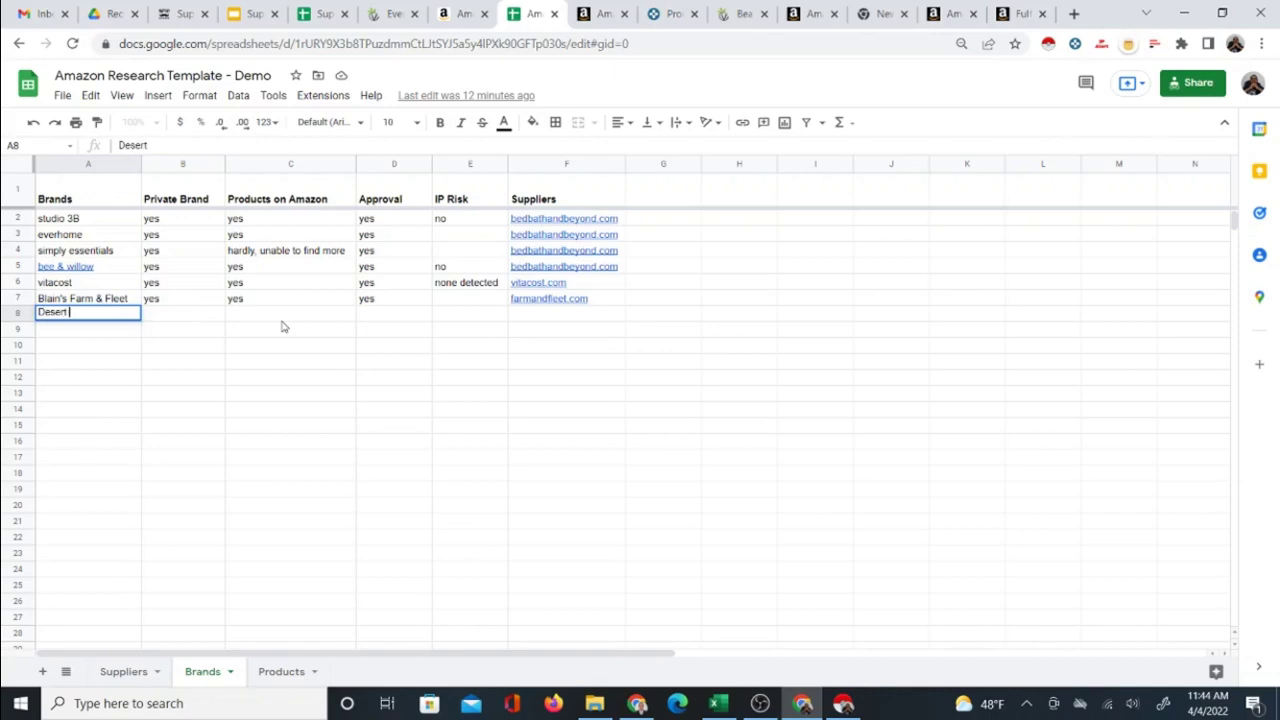
{"action": "type", "text": " Essence"}
{"action": "key", "text": "Return"}
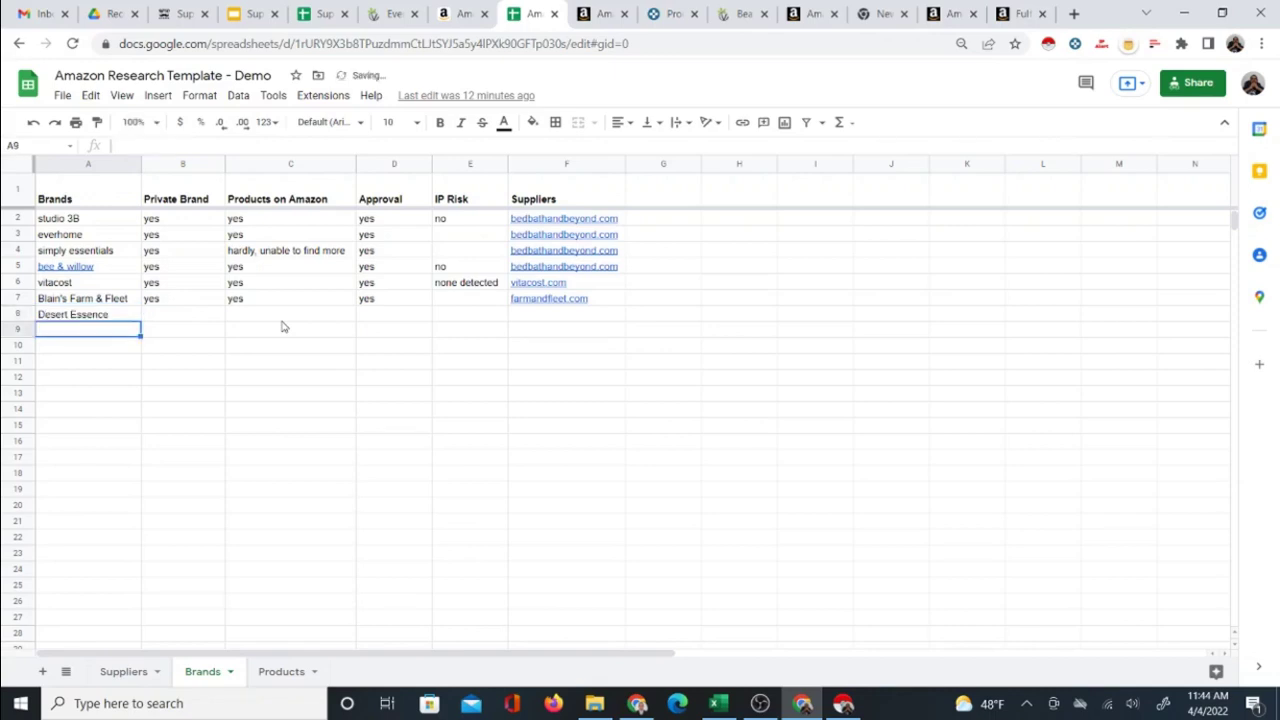
- Enter vitacost.com as the supplier of Desert Essence
{"action": "key", "text": "ctrl+plus"}
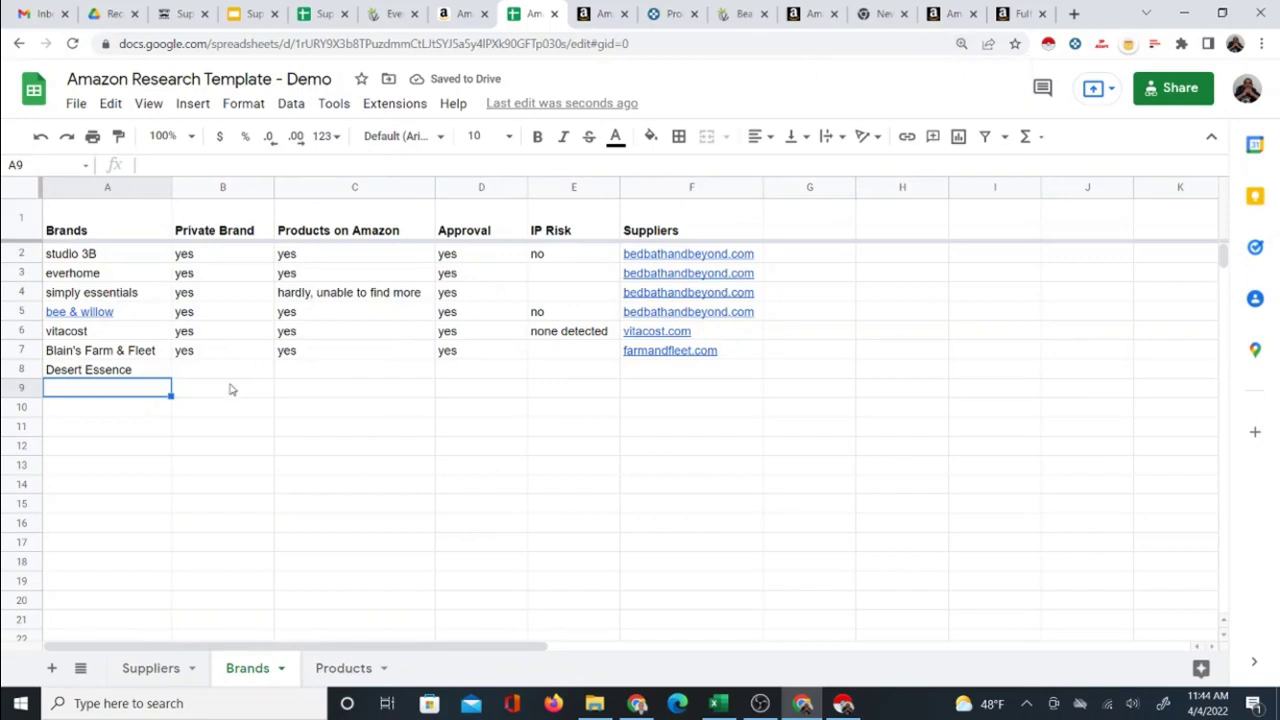
{"action": "left_click", "coordinate": [641, 374]}
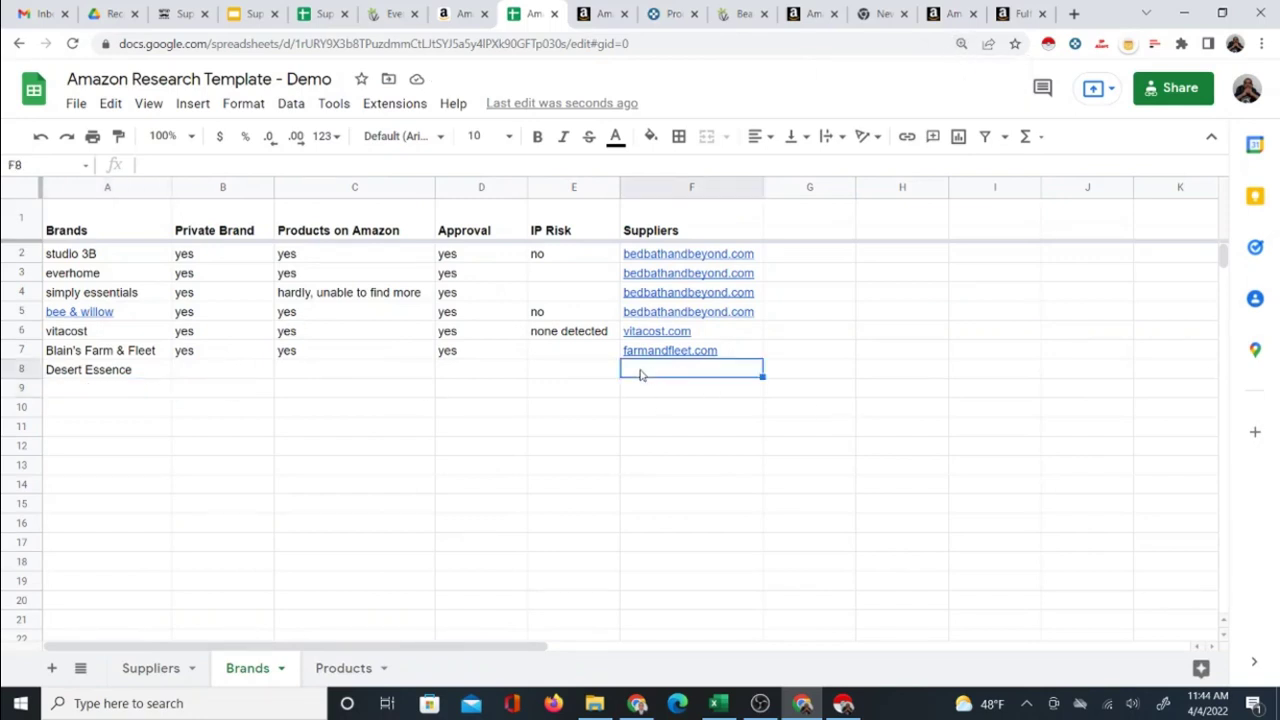
{"action": "type", "text": "vita"}
{"action": "key", "text": "Return"}
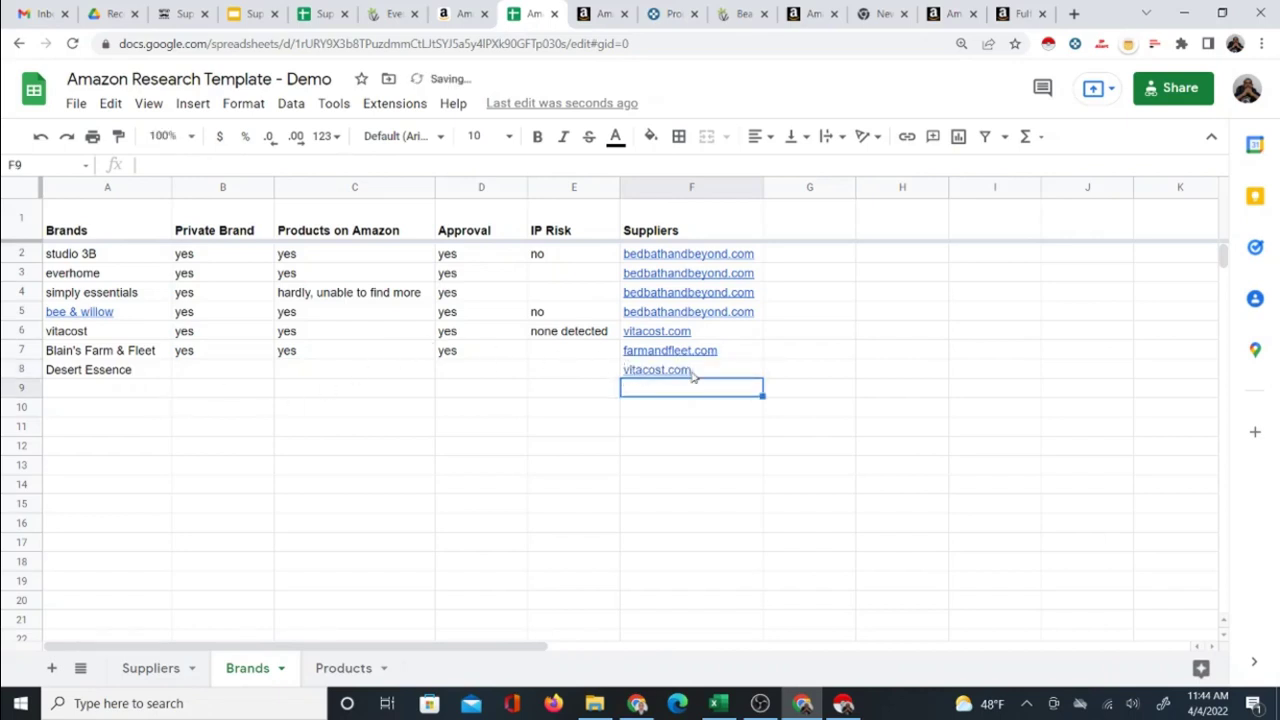
{"action": "left_click", "coordinate": [704, 375]}
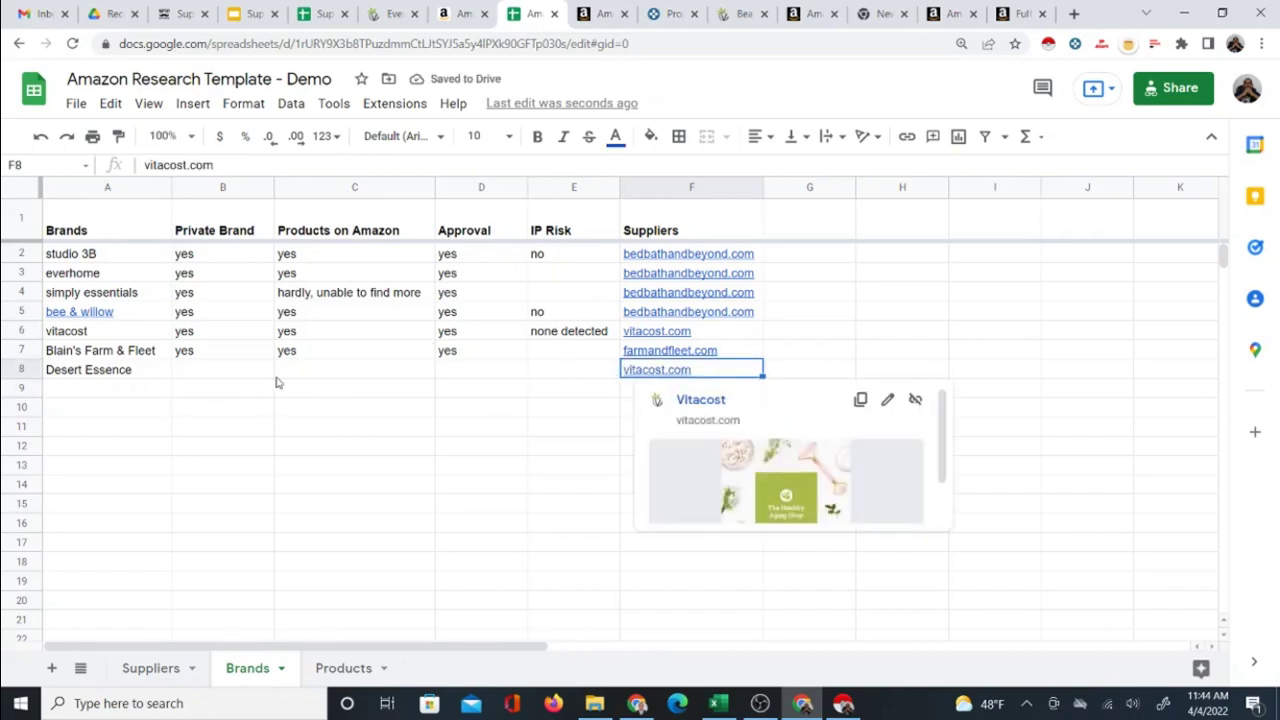
- Add Everyone as a new brand in row 9
{"action": "left_click", "coordinate": [100, 391]}
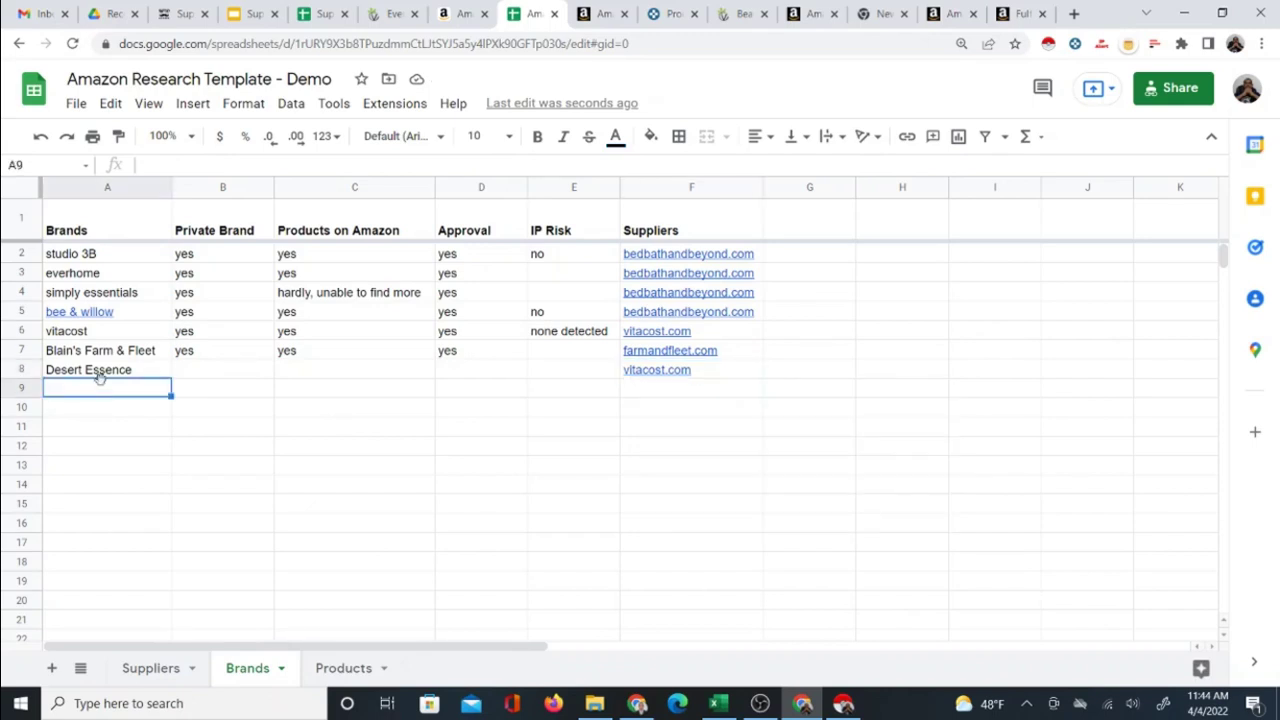
{"action": "type", "text": "Ev"}
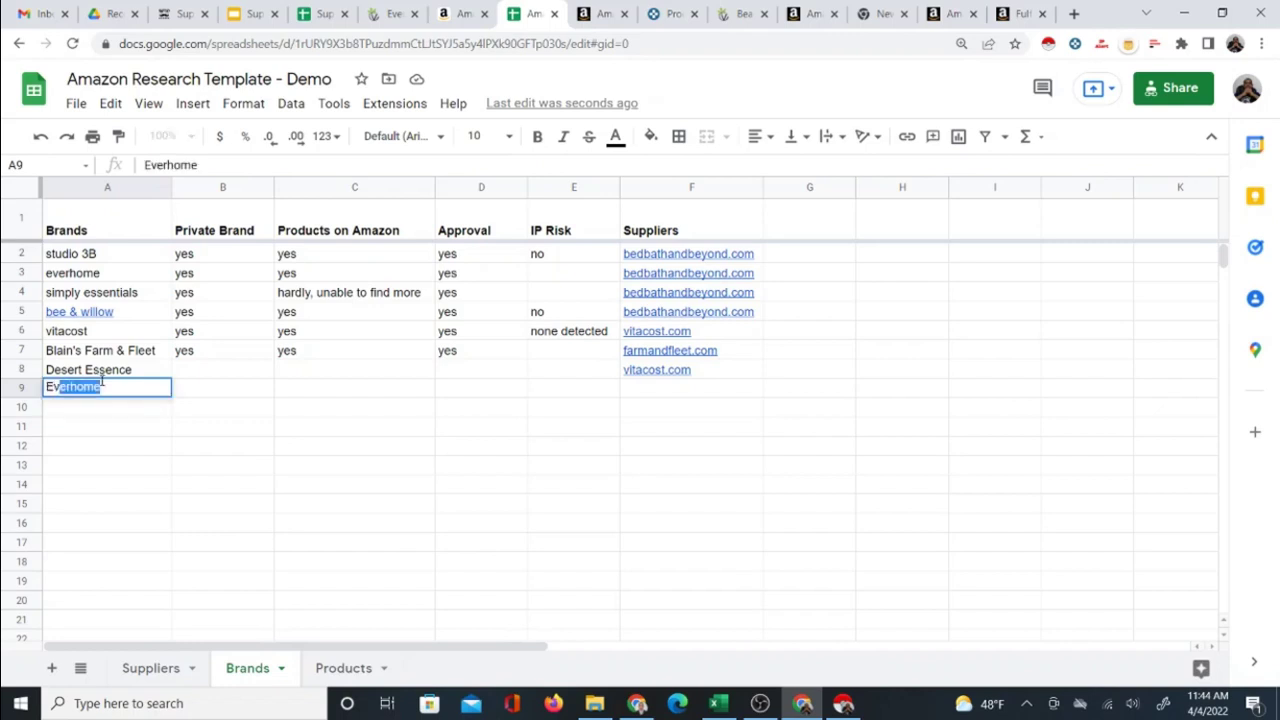
{"action": "type", "text": "eryone"}
{"action": "key", "text": "Tab"}
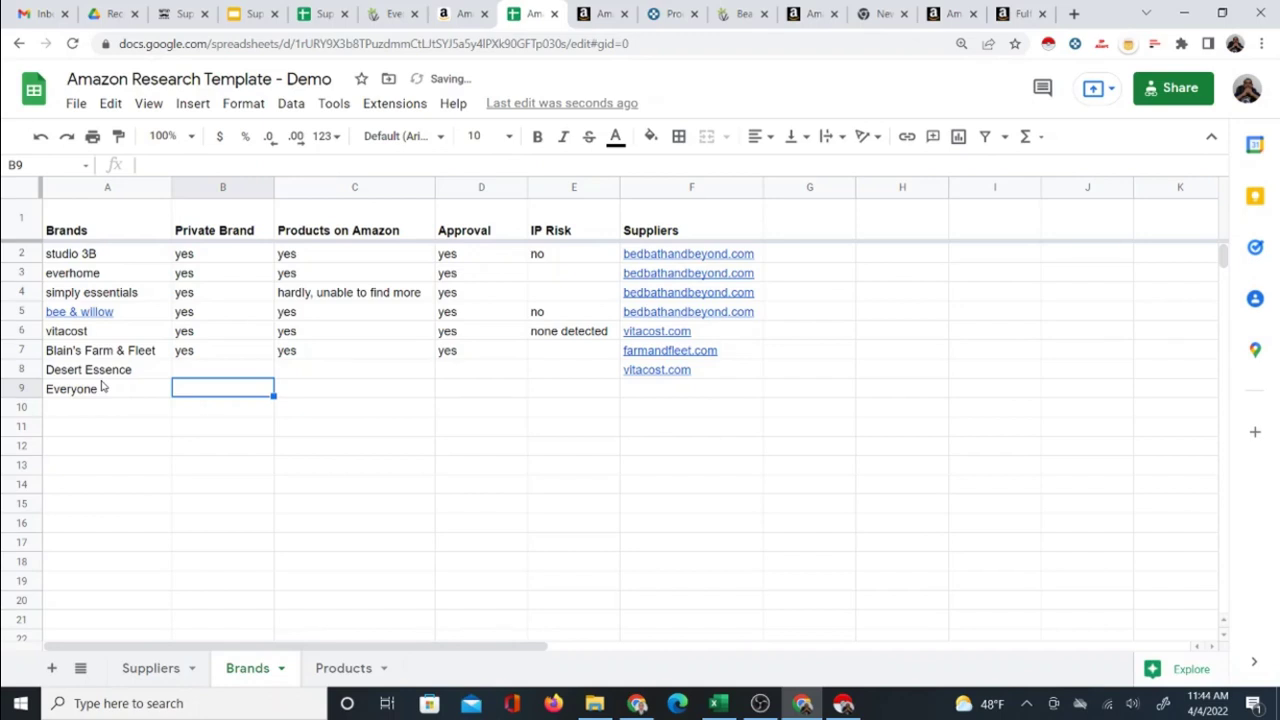
- Mark Products on Amazon as yes for both Desert Essence and Everyone
{"action": "key", "text": "Right"}
{"action": "key", "text": "Up"}
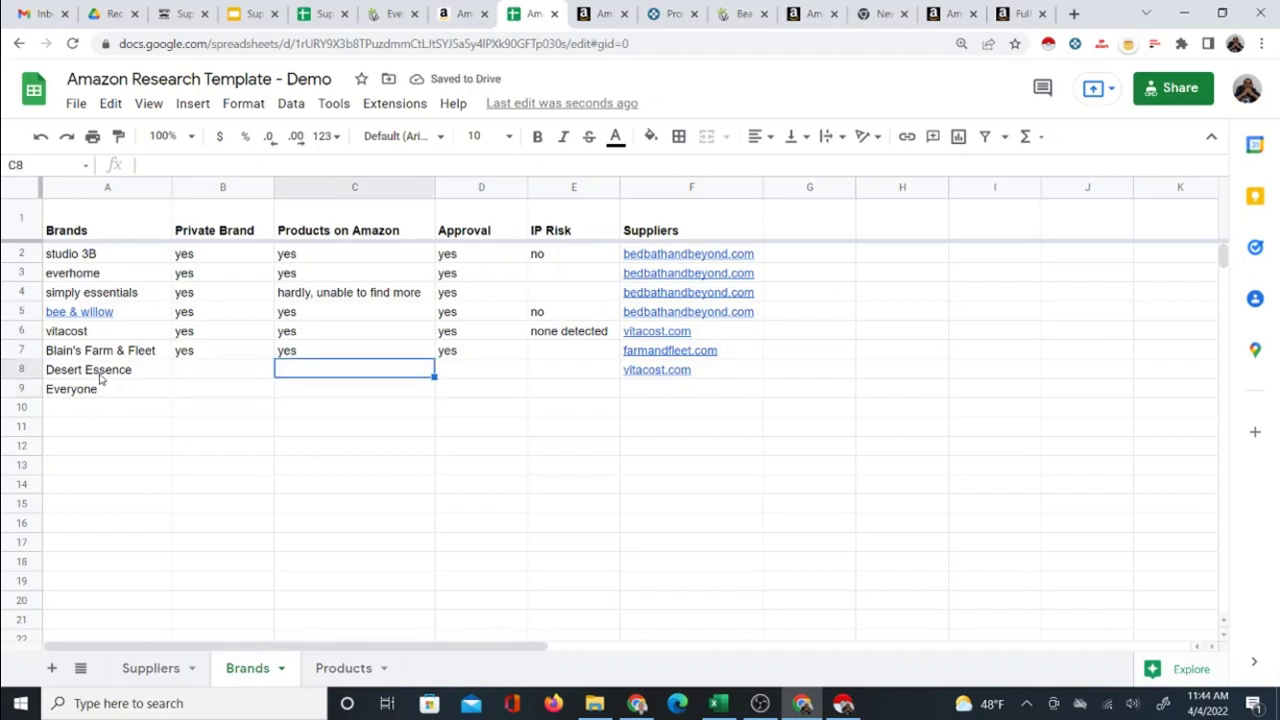
{"action": "type", "text": "yes"}
{"action": "key", "text": "Return"}
{"action": "type", "text": "yes"}
{"action": "key", "text": "Tab"}
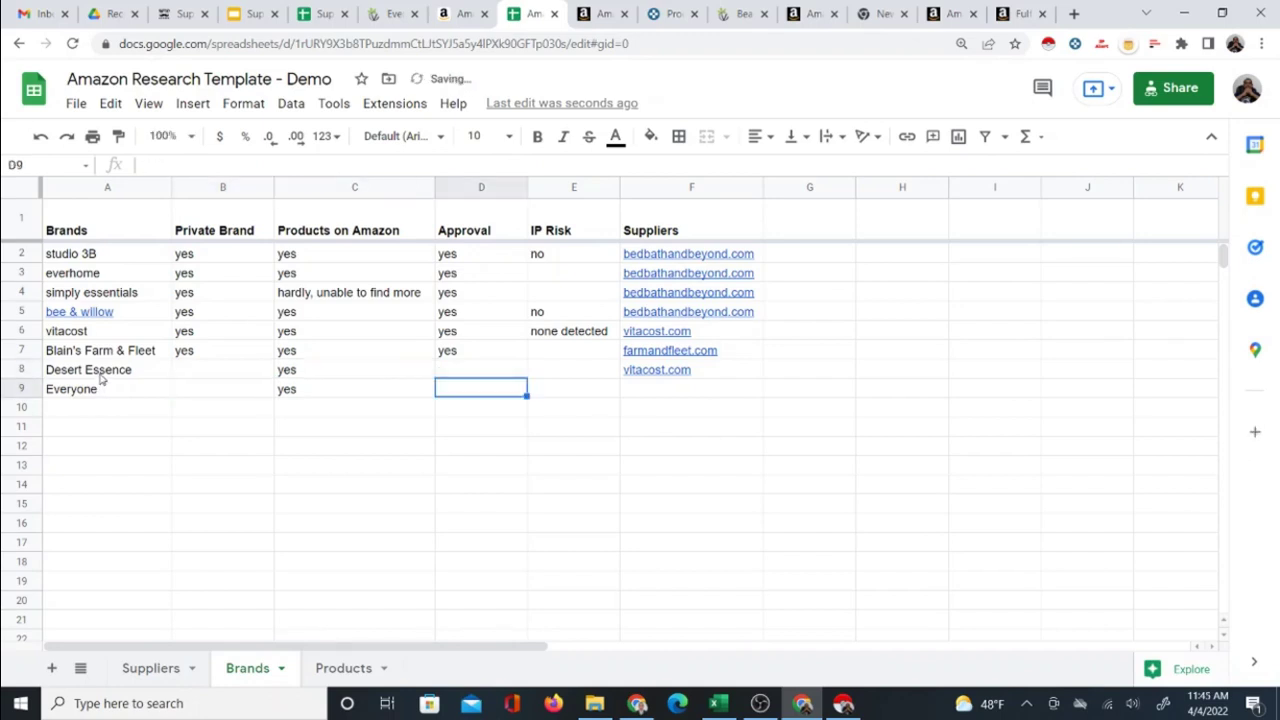
- Set Approval to yes for both Desert Essence and Everyone
{"action": "key", "text": "Up"}
{"action": "type", "text": "yes"}
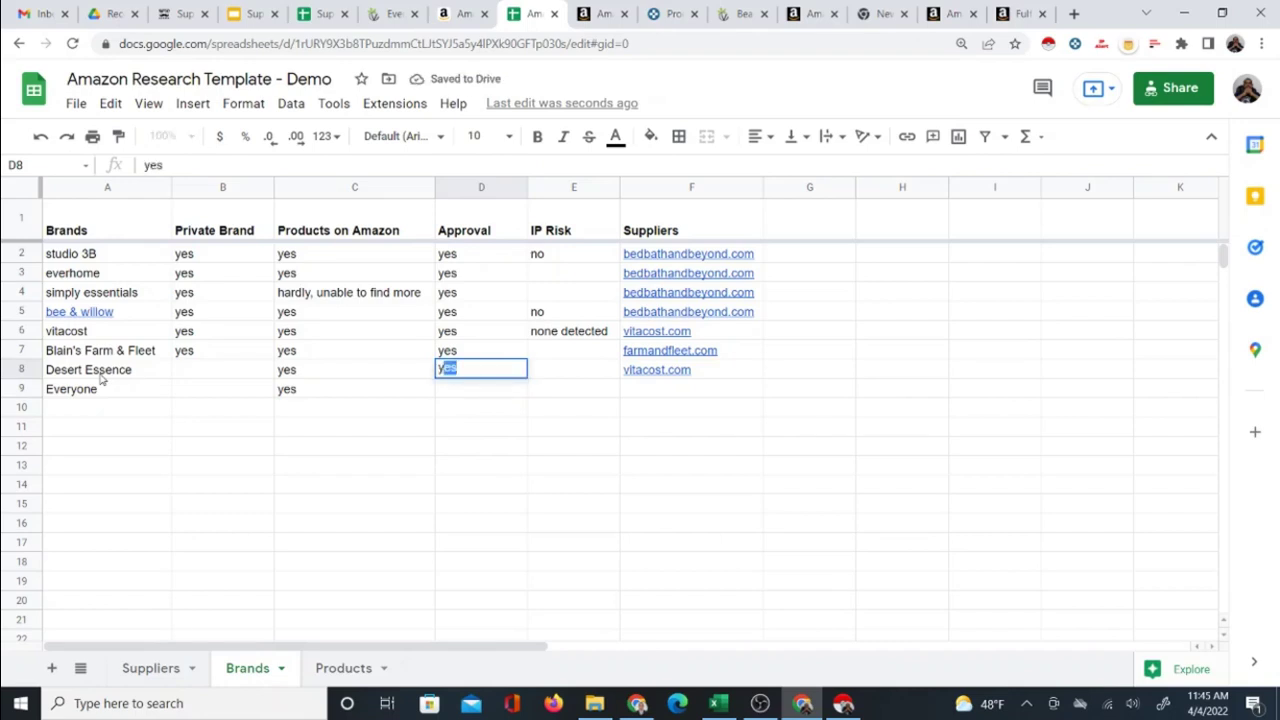
{"action": "key", "text": "Return"}
{"action": "type", "text": "y"}
{"action": "key", "text": "Return"}
{"action": "key", "text": "Up"}
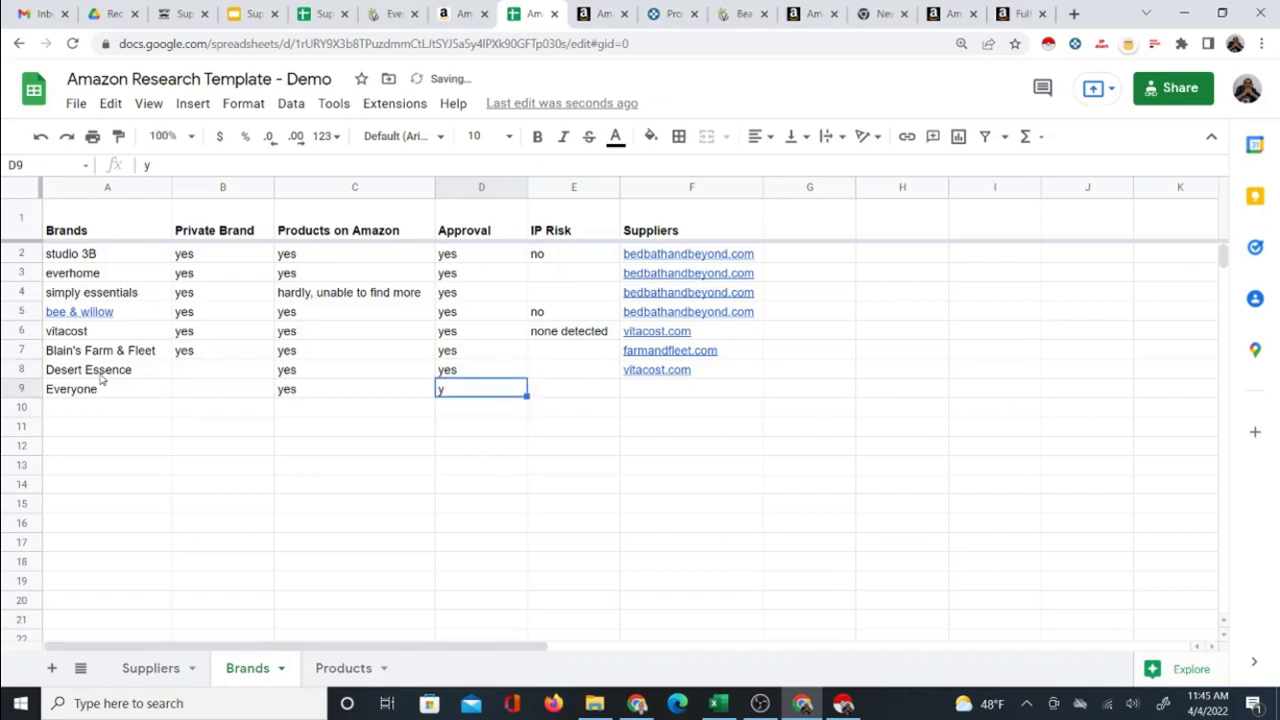
{"action": "type", "text": "yes"}
- Enter vitacost.com as the supplier of Everyone in row 9
{"action": "key", "text": "Tab"}
{"action": "key", "text": "Tab"}
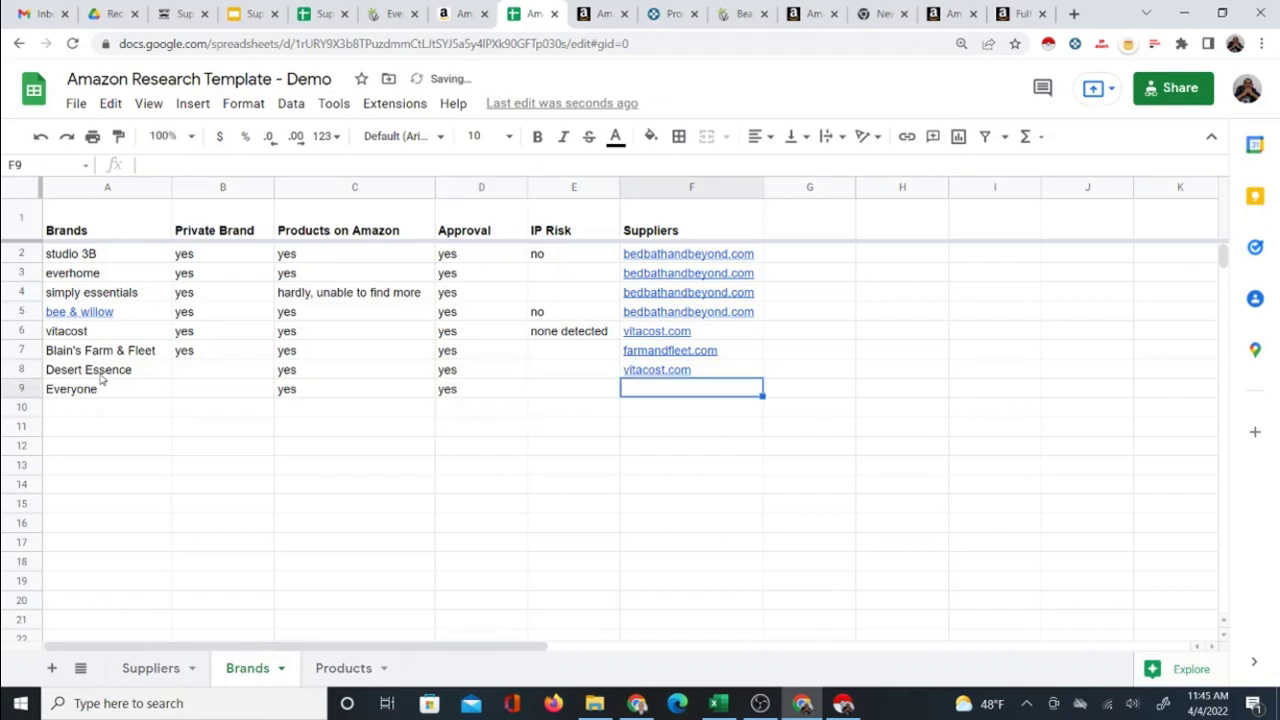
{"action": "type", "text": "vitacost.com"}
{"action": "key", "text": "Return"}
{"action": "key", "text": "Up"}
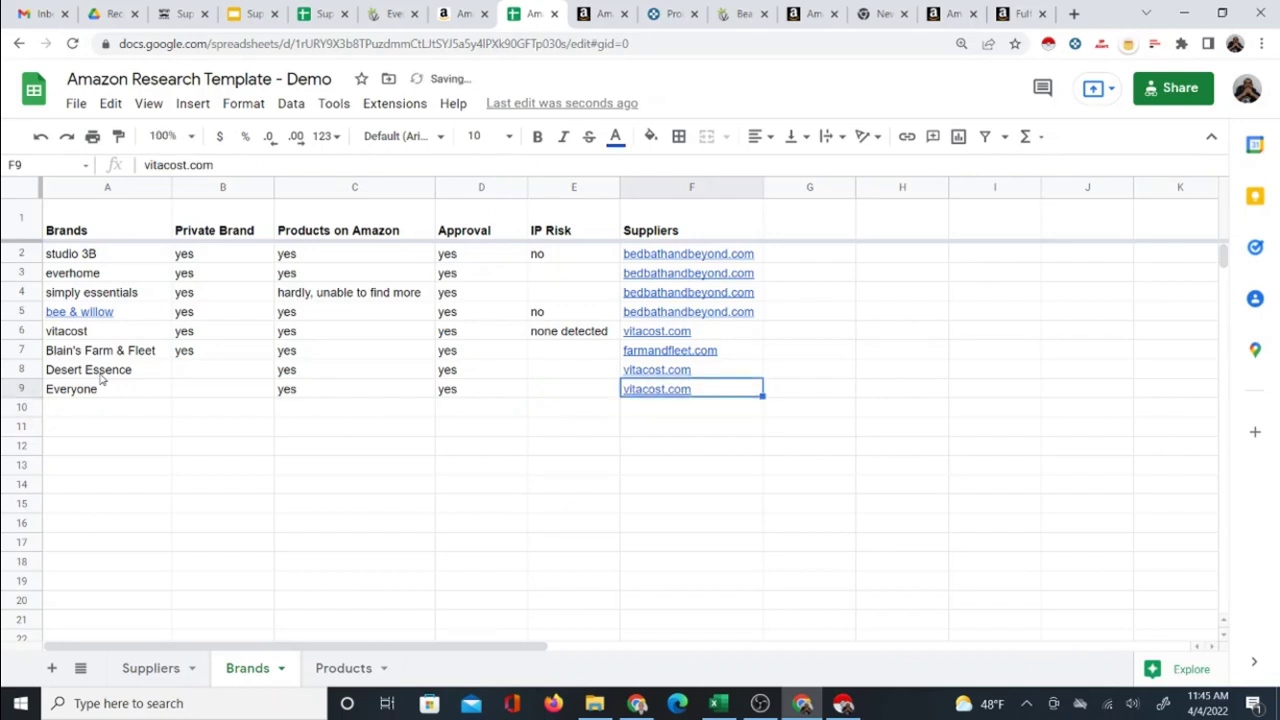
- Set the IP Risk of Desert Essence and Everyone to "none detected"
{"action": "key", "text": "Right"}
{"action": "key", "text": "Right"}
{"action": "key", "text": "Right"}
{"action": "key", "text": "Right"}
{"action": "key", "text": "Left"}
{"action": "key", "text": "Left"}
{"action": "key", "text": "Left"}
{"action": "key", "text": "Left"}
{"action": "key", "text": "Left"}
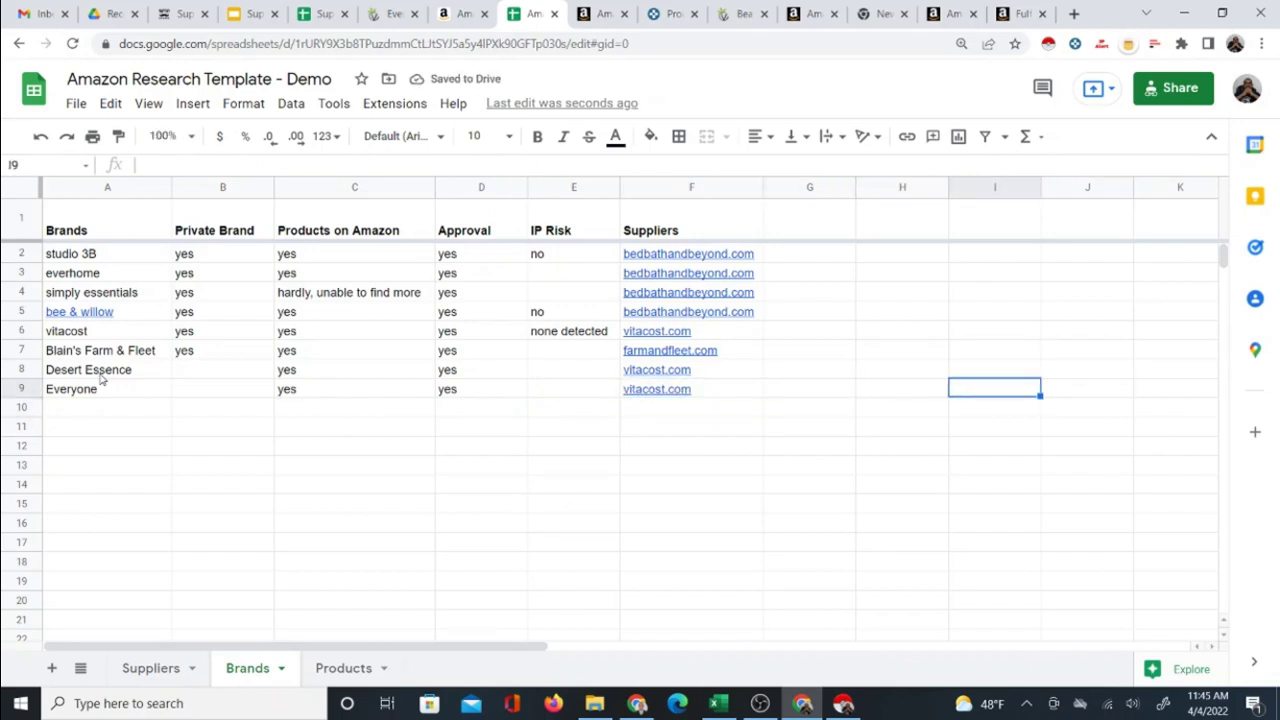
{"action": "key", "text": "Right"}
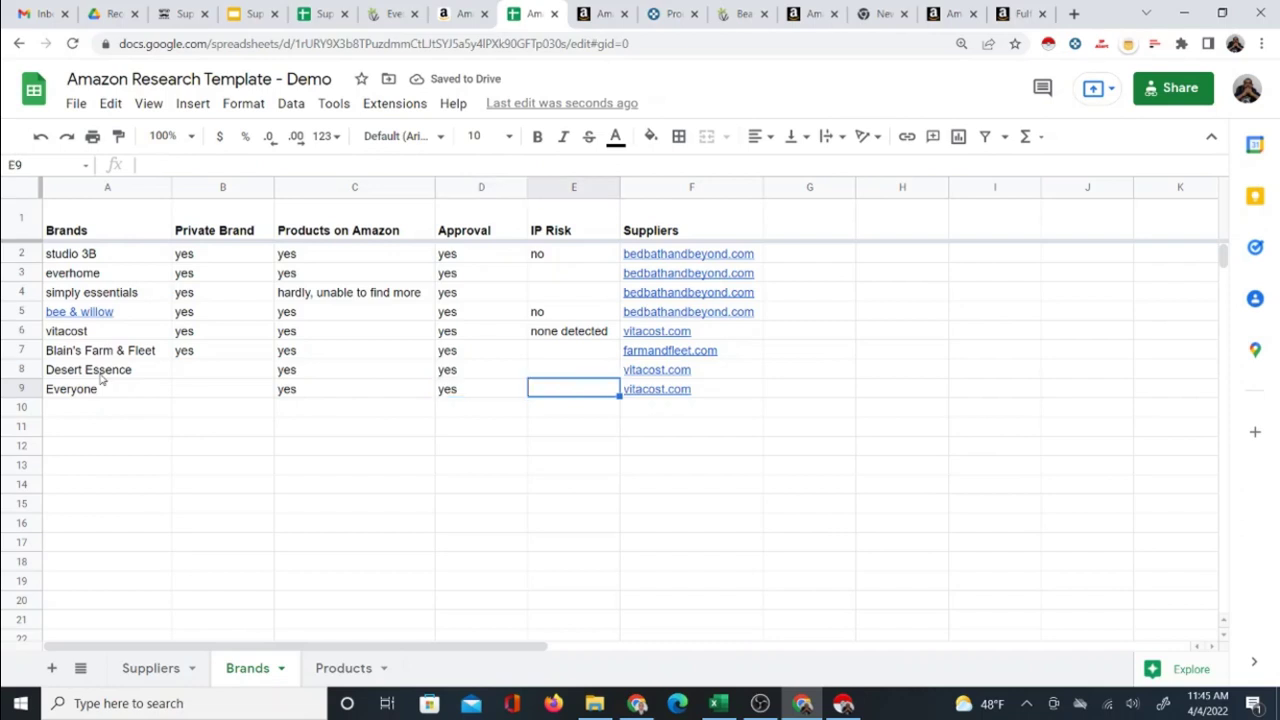
{"action": "key", "text": "Up"}
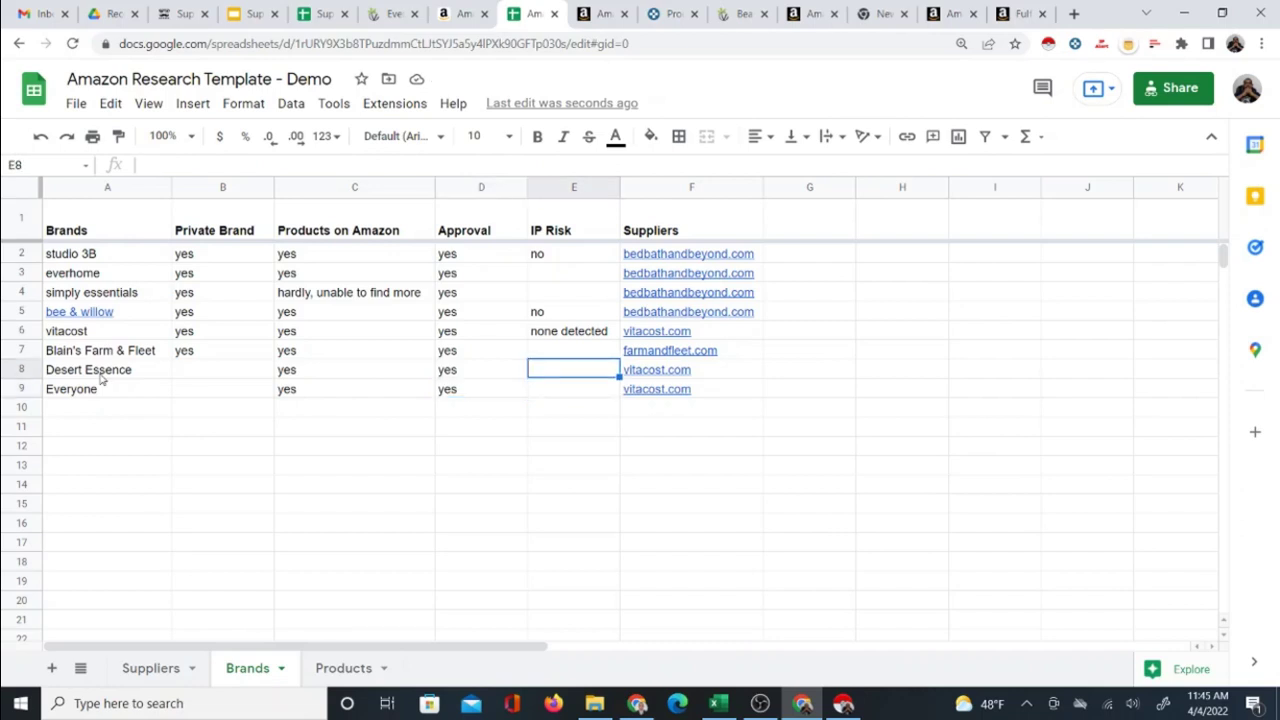
{"action": "type", "text": "n"}
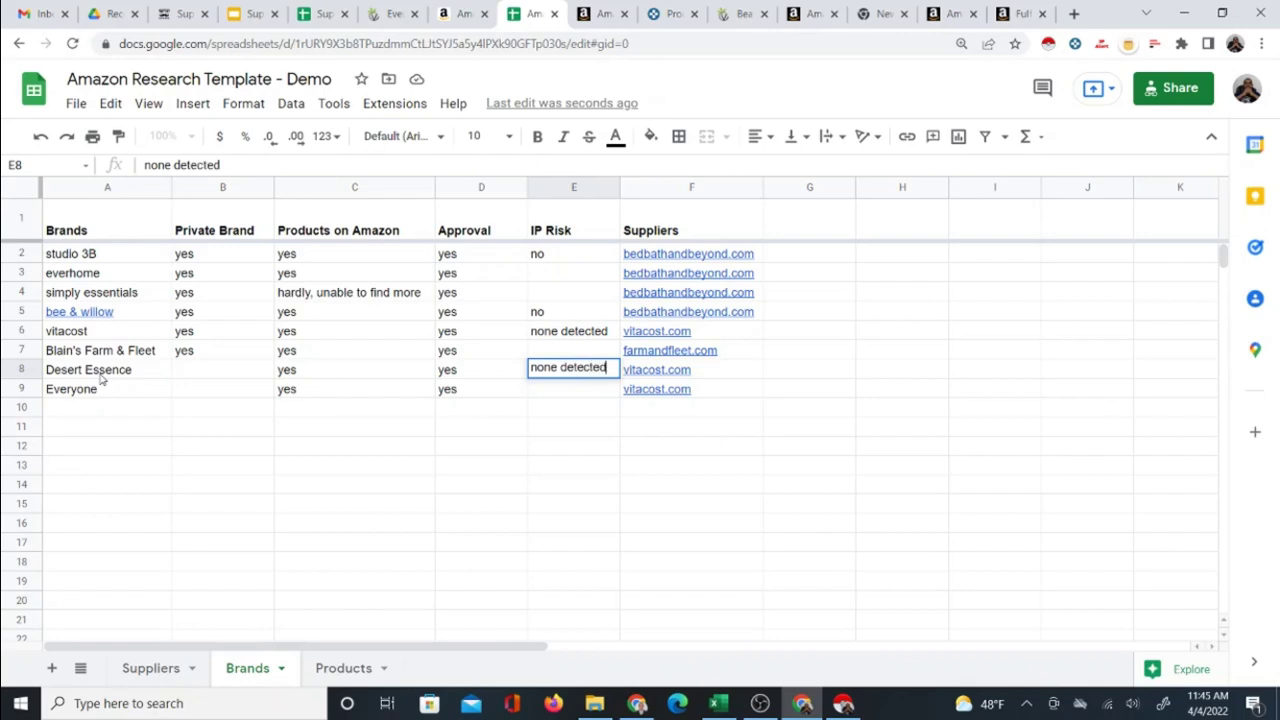
{"action": "type", "text": "one detected"}
{"action": "key", "text": "Return"}
{"action": "type", "text": "n"}
{"action": "key", "text": "Return"}
{"action": "key", "text": "Up"}
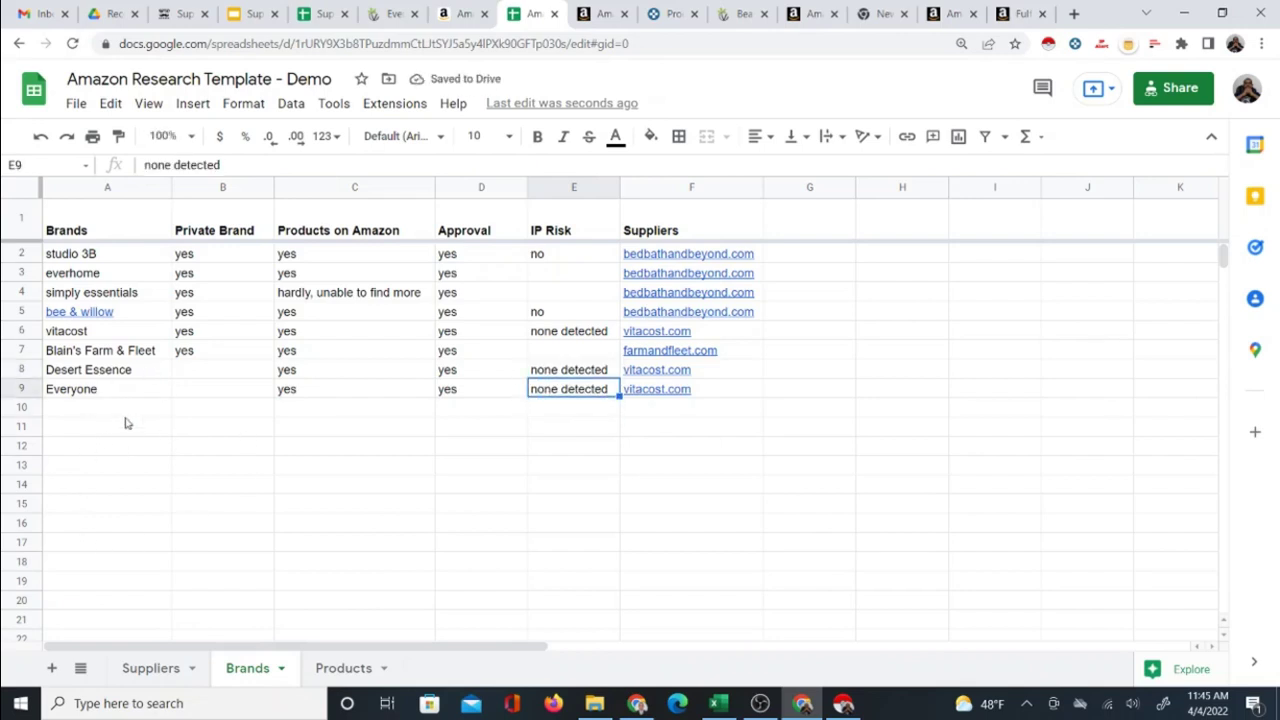
- Check the Products sheet, then add Harry's to row 10 of the Brands sheet with Products on Amazon set to yes
{"action": "left_click", "coordinate": [338, 669]}
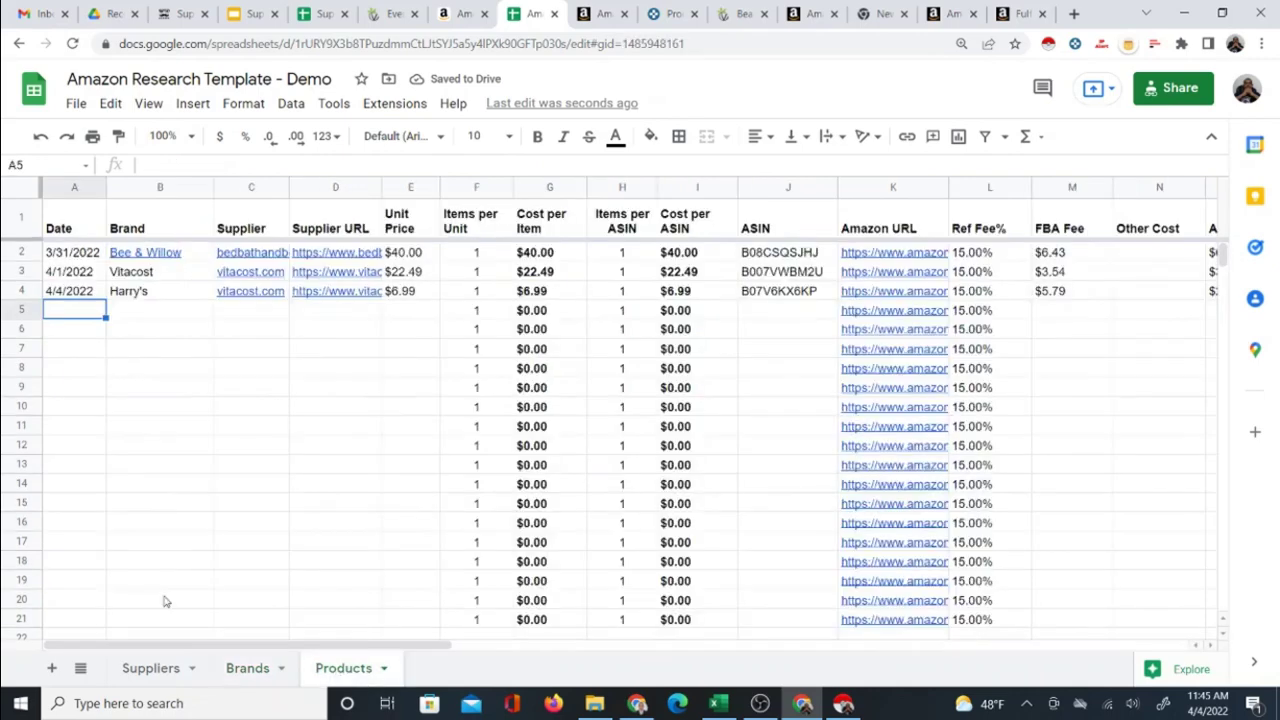
{"action": "left_click", "coordinate": [240, 672]}
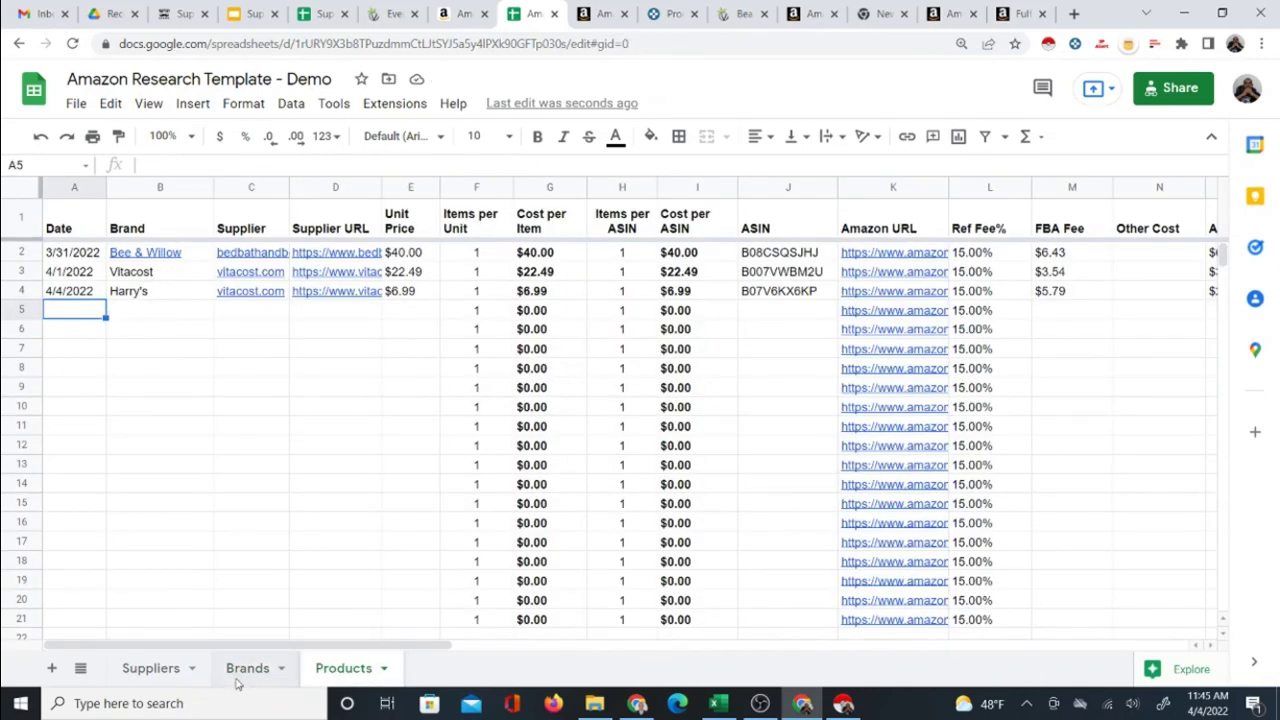
{"action": "left_click", "coordinate": [113, 408]}
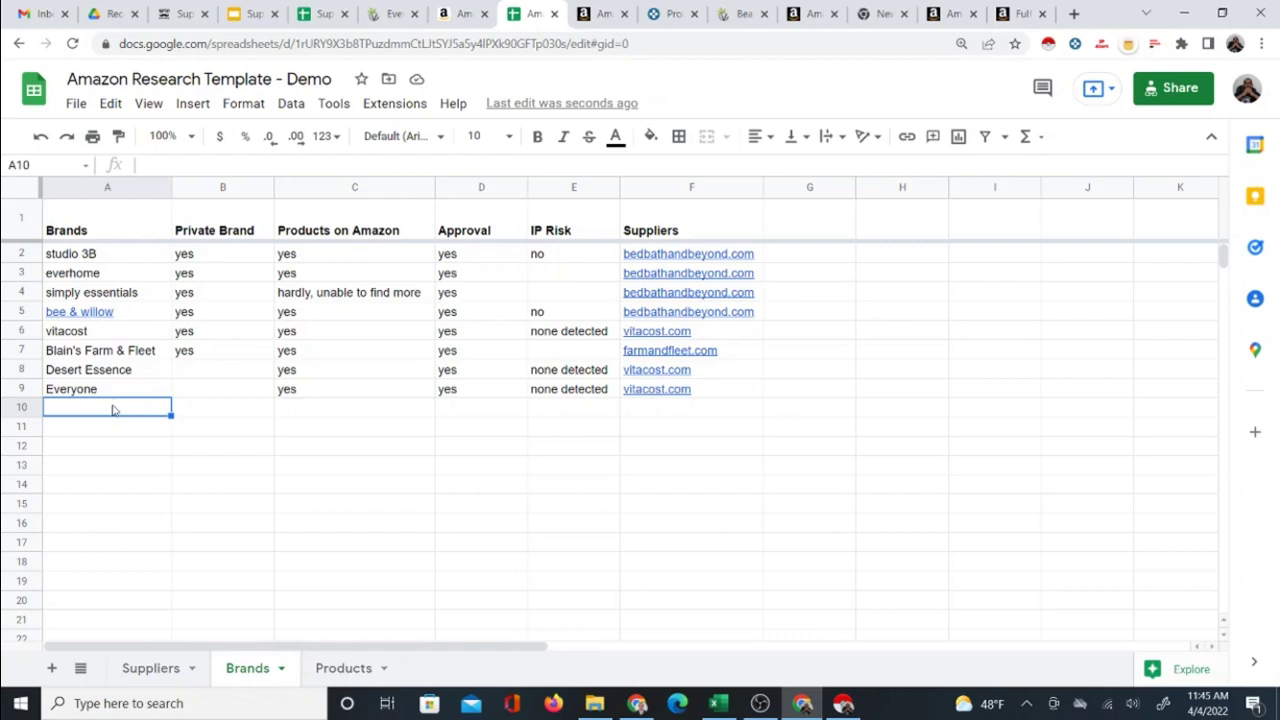
{"action": "type", "text": "Harry's"}
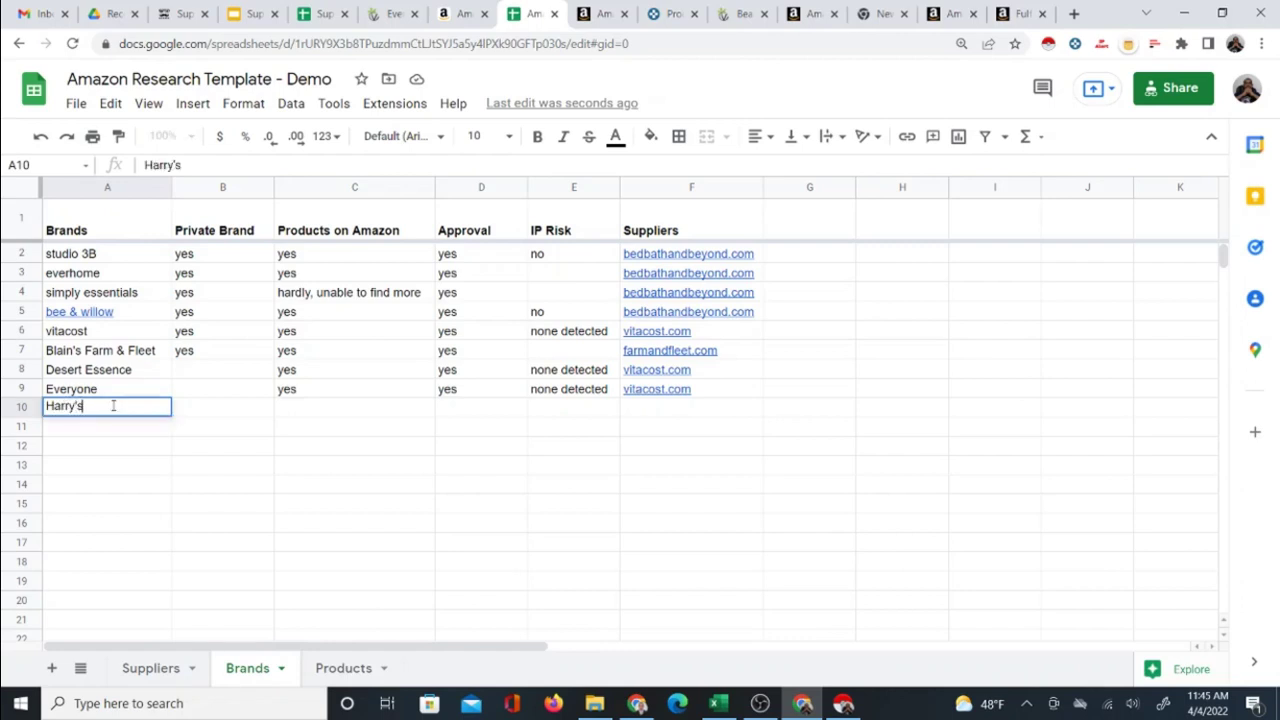
{"action": "key", "text": "Tab"}
{"action": "key", "text": "Tab"}
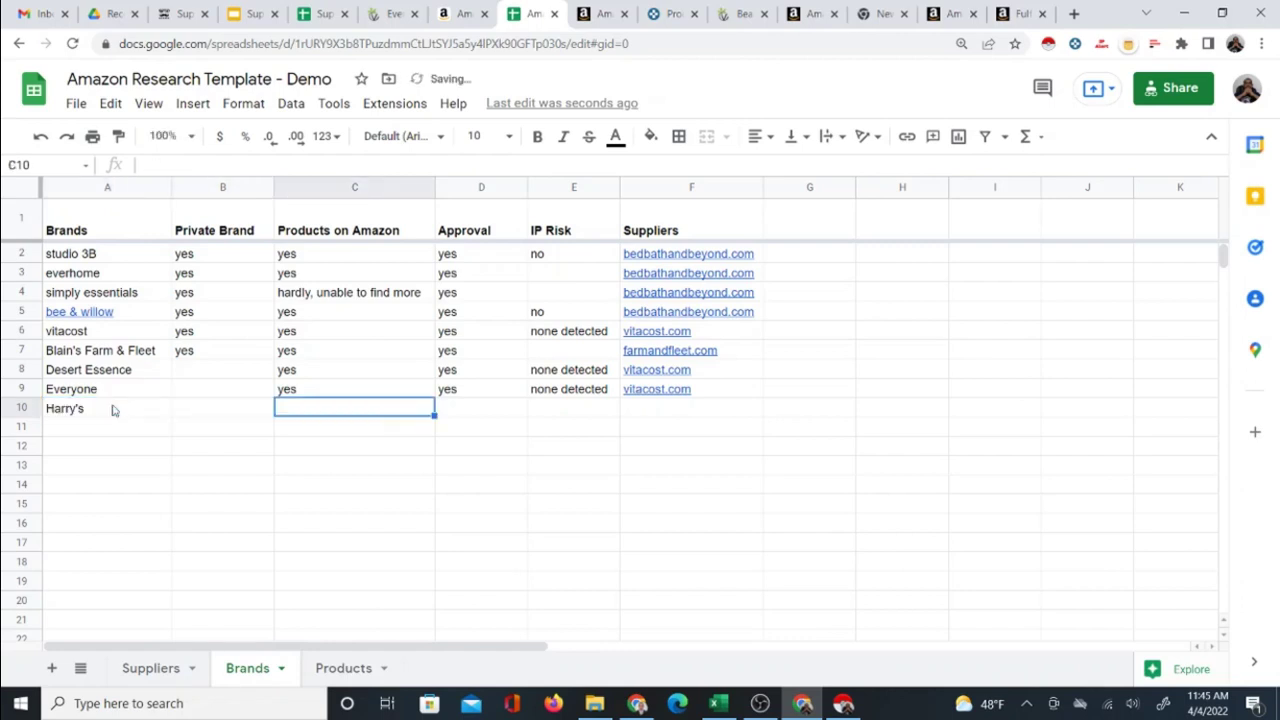
{"action": "type", "text": "yes"}
{"action": "key", "text": "Tab"}
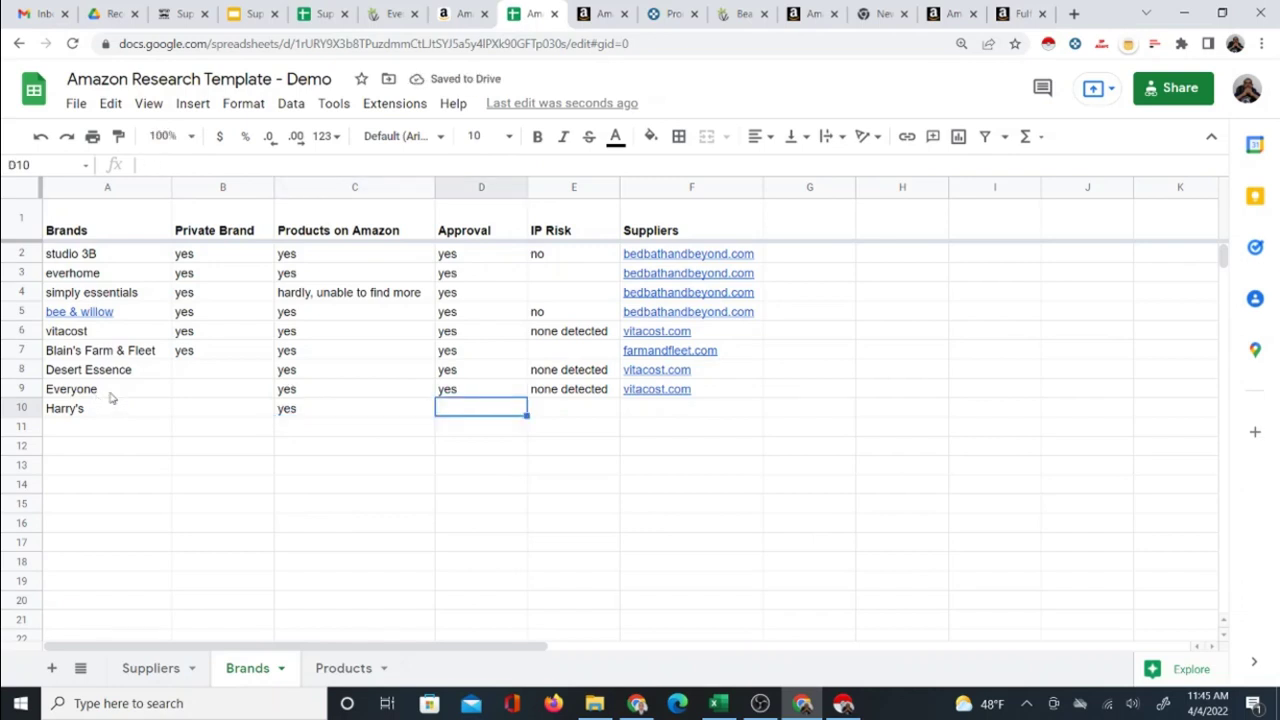
- Check in Seller Central whether Harry's razor blades, including the 8 Count variation, can be sold in New condition, and return to the Brands sheet
{"action": "left_click", "coordinate": [602, 20]}
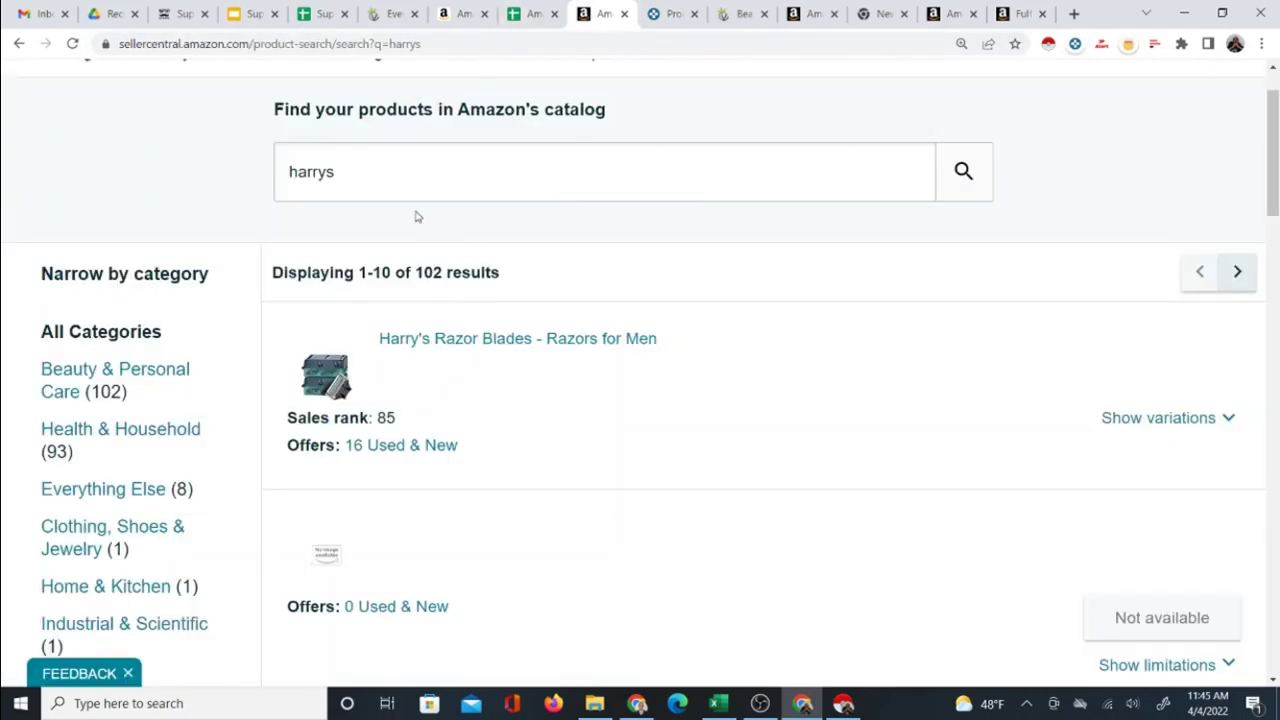
{"action": "scroll", "coordinate": [1170, 600], "scroll_direction": "down", "scroll_amount": 3}
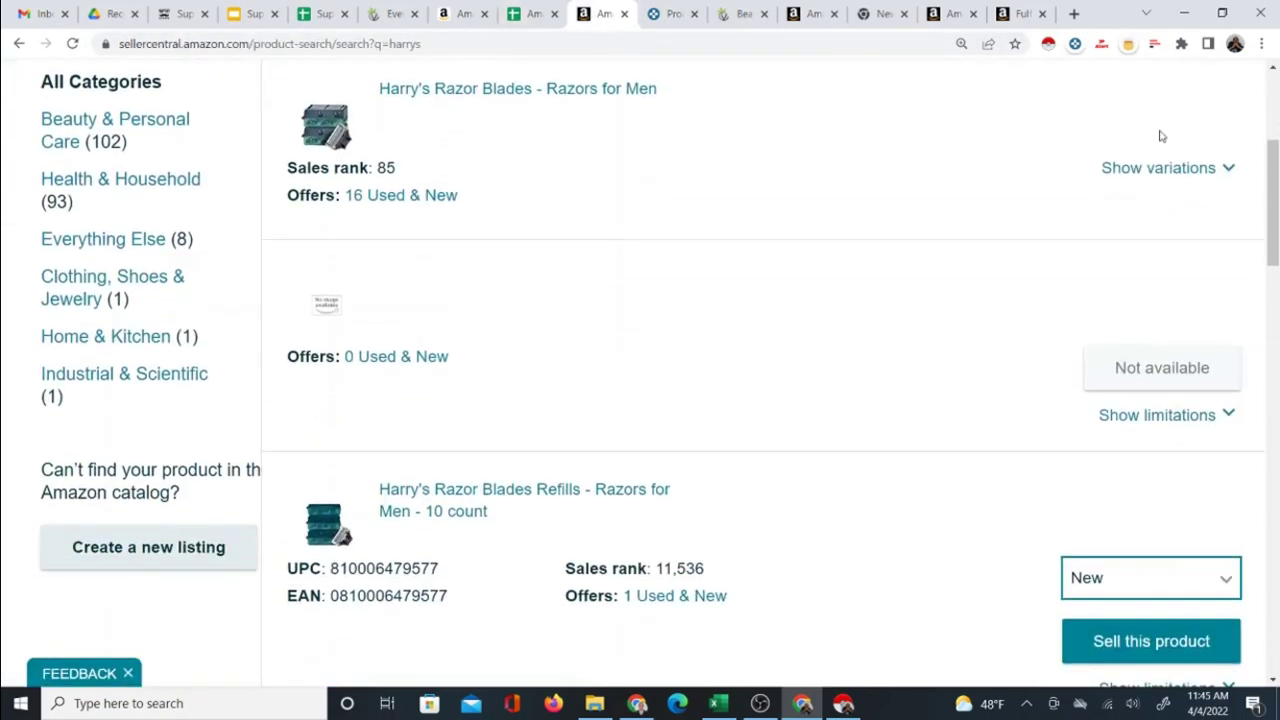
{"action": "scroll", "coordinate": [1187, 568], "scroll_direction": "down", "scroll_amount": 2}
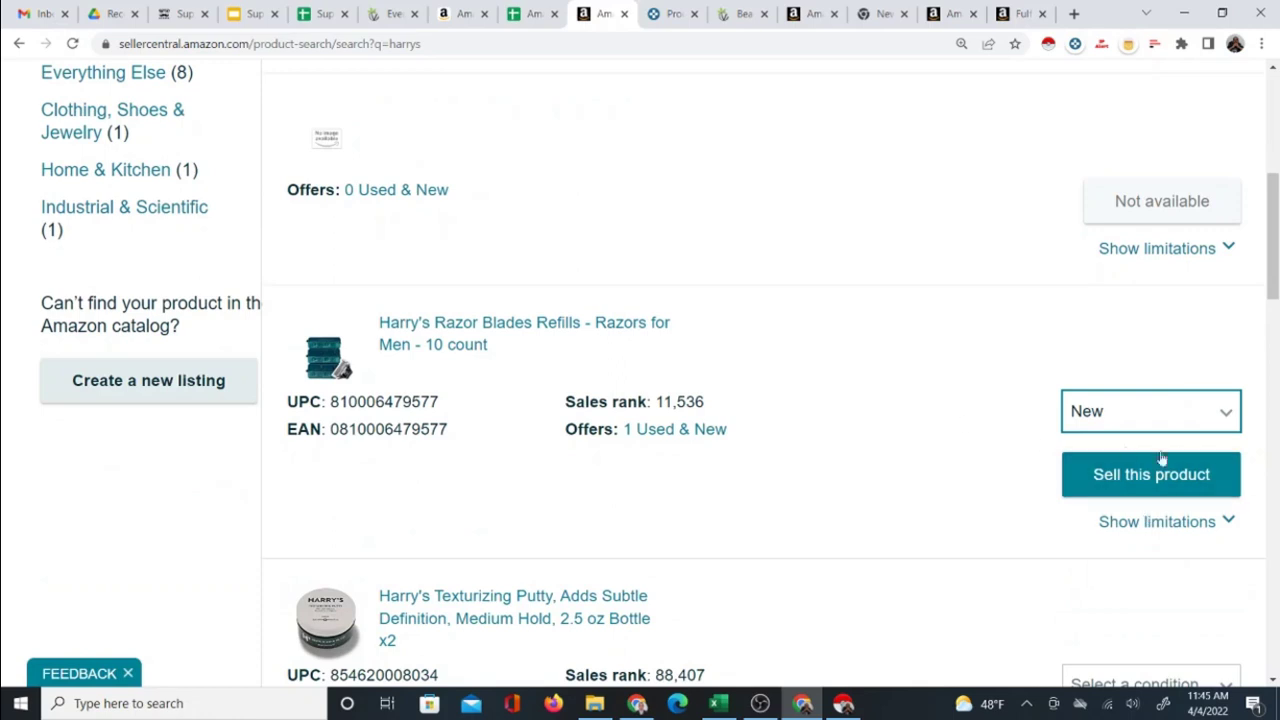
{"action": "left_click", "coordinate": [1194, 415]}
{"action": "scroll", "coordinate": [1177, 294], "scroll_direction": "up", "scroll_amount": 2}
{"action": "left_click", "coordinate": [1178, 180]}
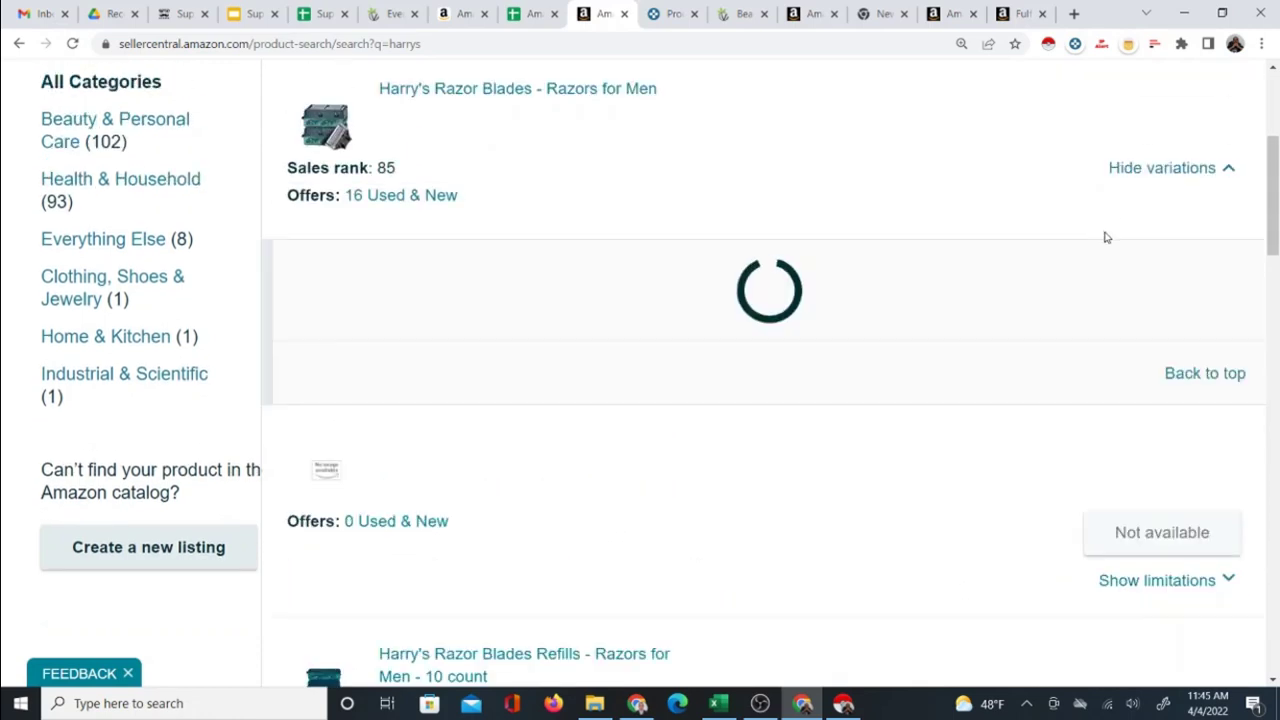
{"action": "left_click", "coordinate": [1123, 366]}
{"action": "left_click", "coordinate": [1122, 405]}
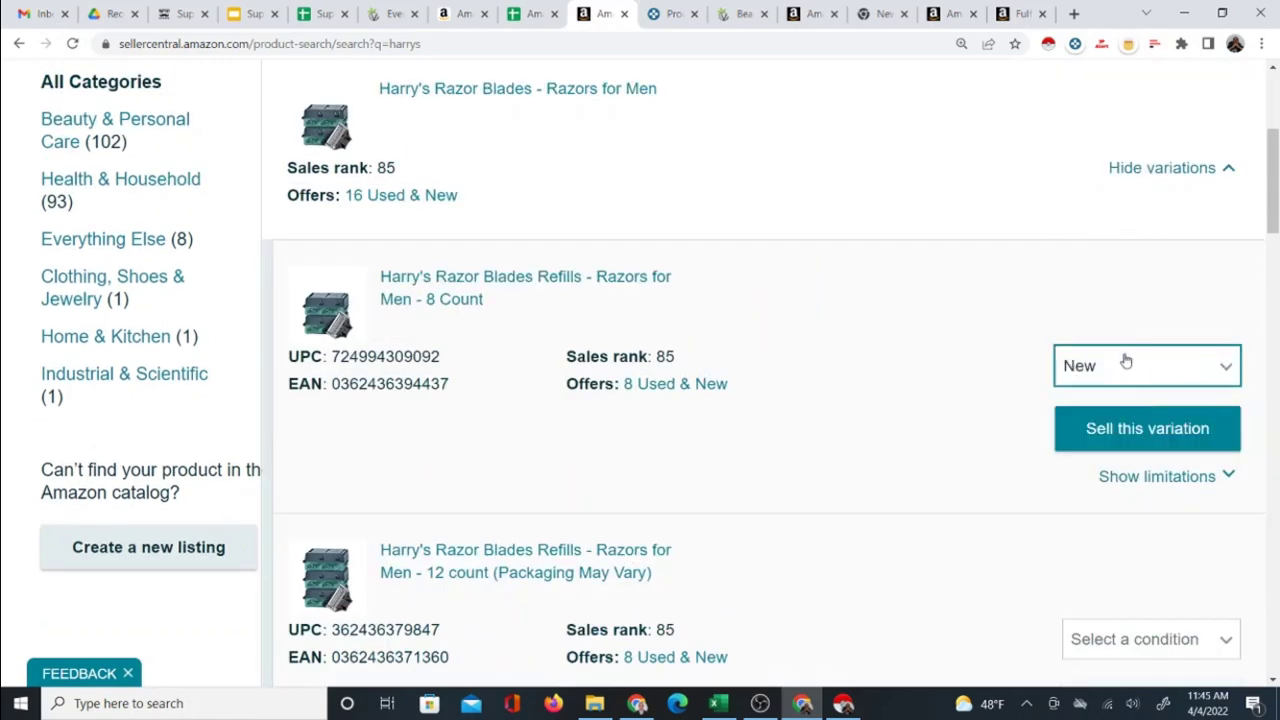
{"action": "left_click", "coordinate": [537, 20]}
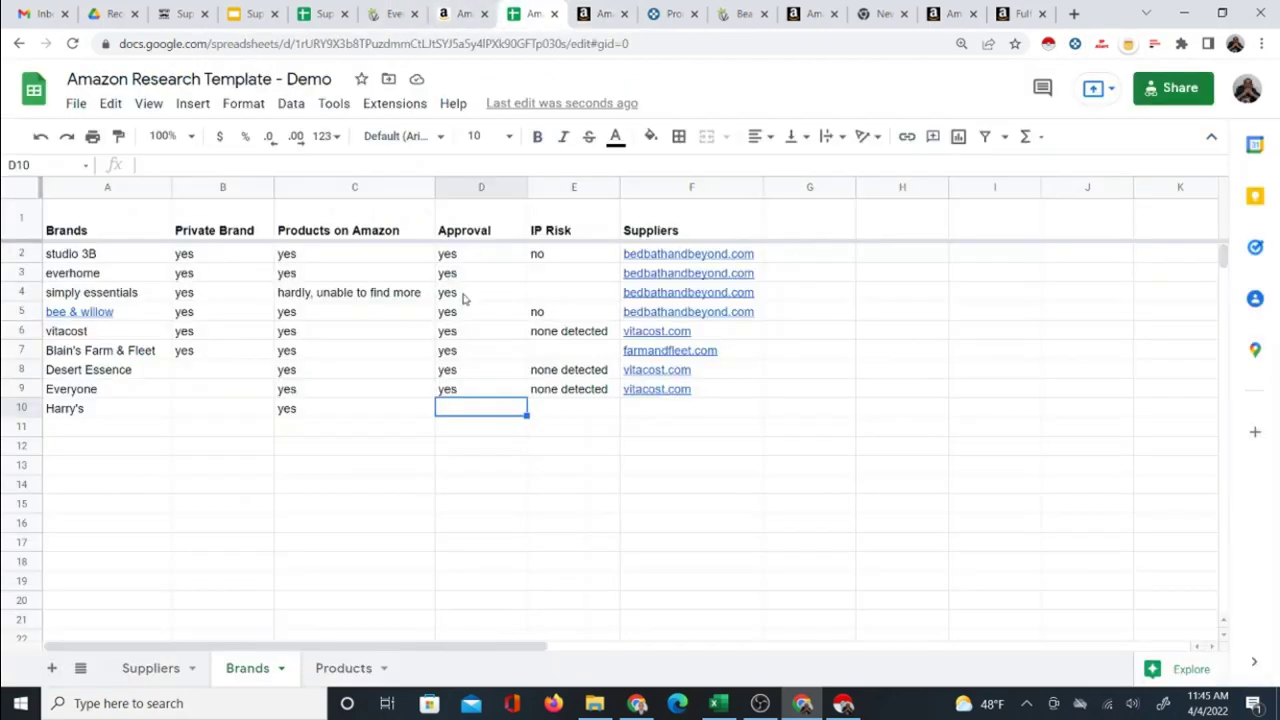
- Set Harry's Approval to yes and its supplier to vitacost.com in row 10 of the Brands sheet
{"action": "type", "text": "yes"}
{"action": "left_click", "coordinate": [533, 452]}
{"action": "left_click", "coordinate": [672, 410]}
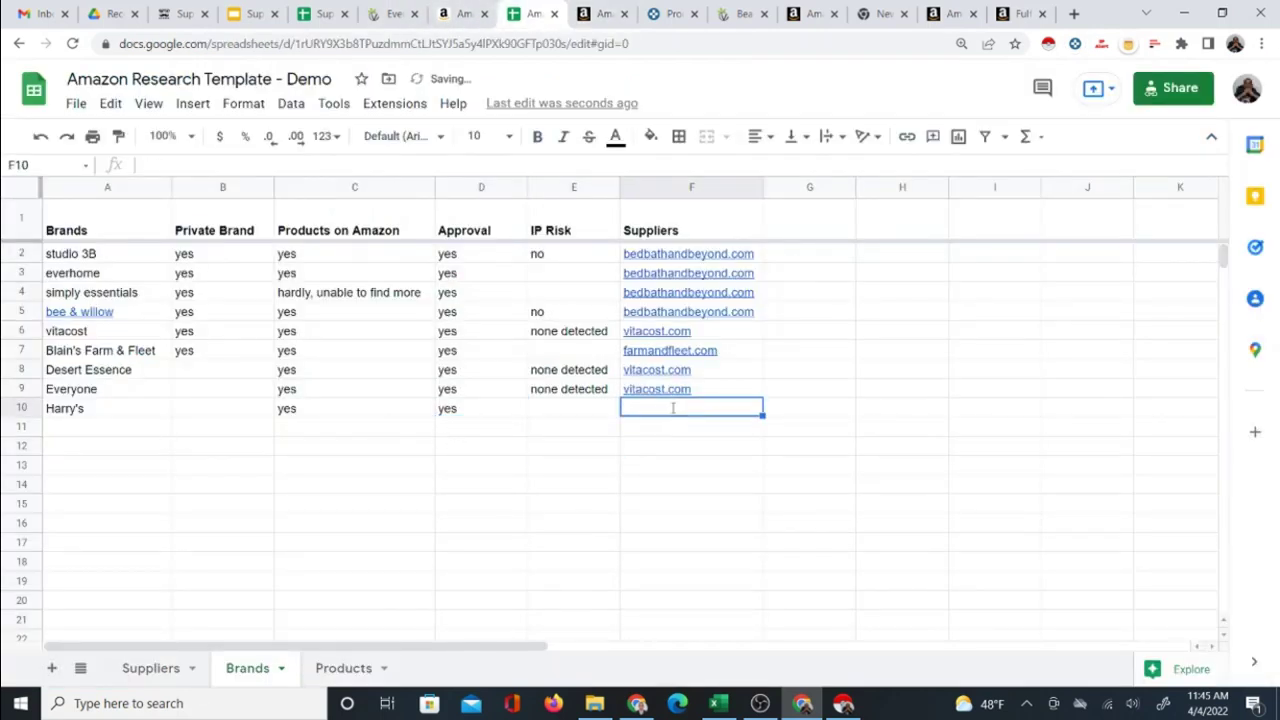
{"action": "type", "text": "vitacost.com"}
{"action": "left_click", "coordinate": [660, 466]}
{"action": "left_click", "coordinate": [530, 413]}
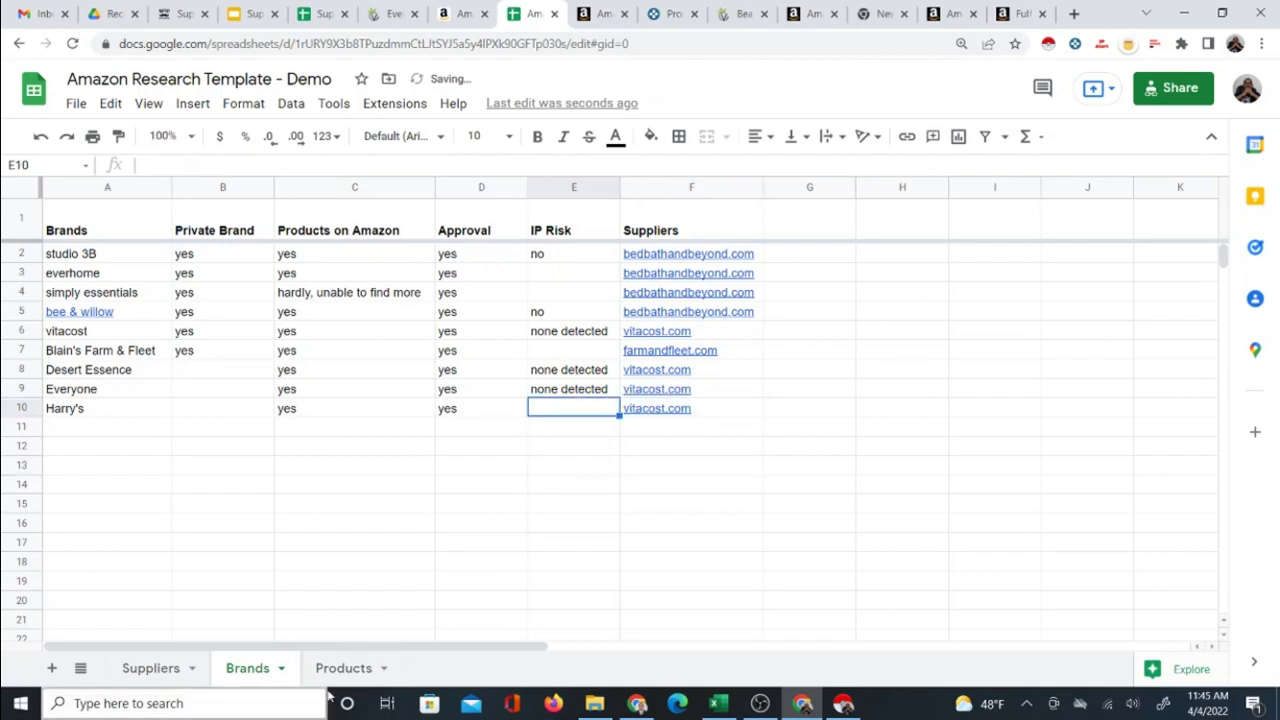
{"action": "left_click_drag", "start_coordinate": [55, 370], "coordinate": [85, 412]}
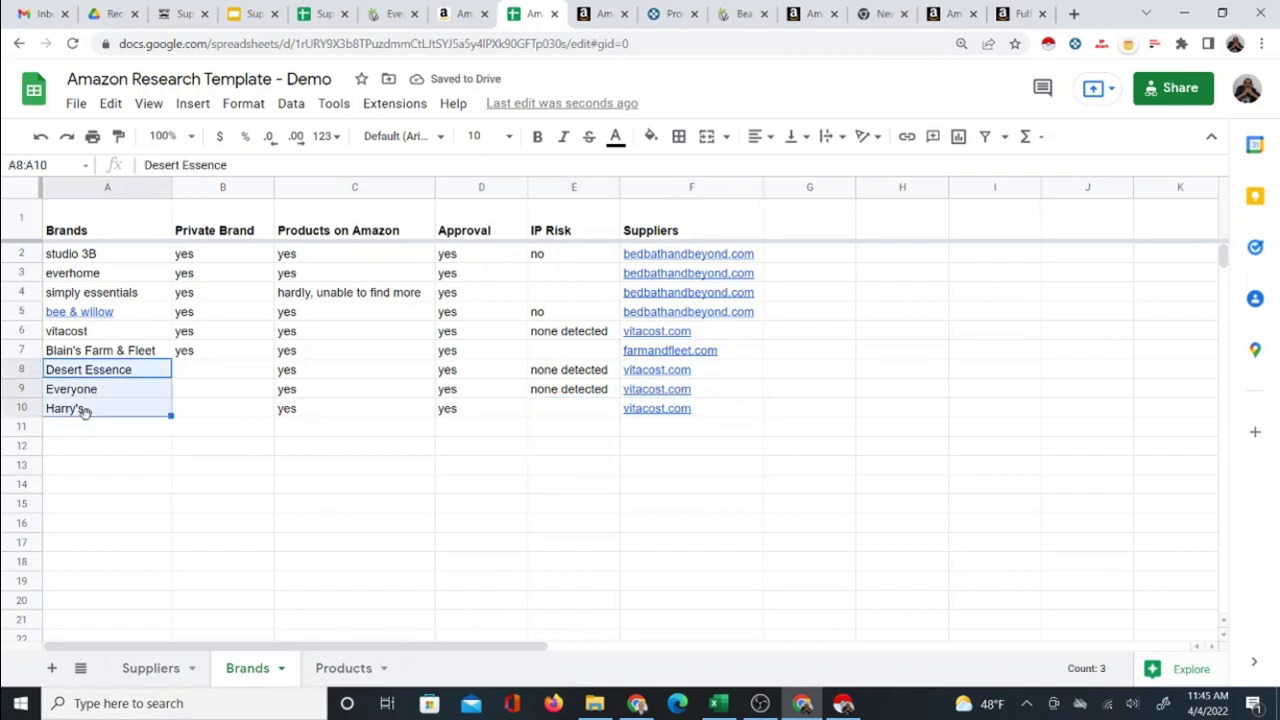
{"action": "left_click", "coordinate": [142, 432]}
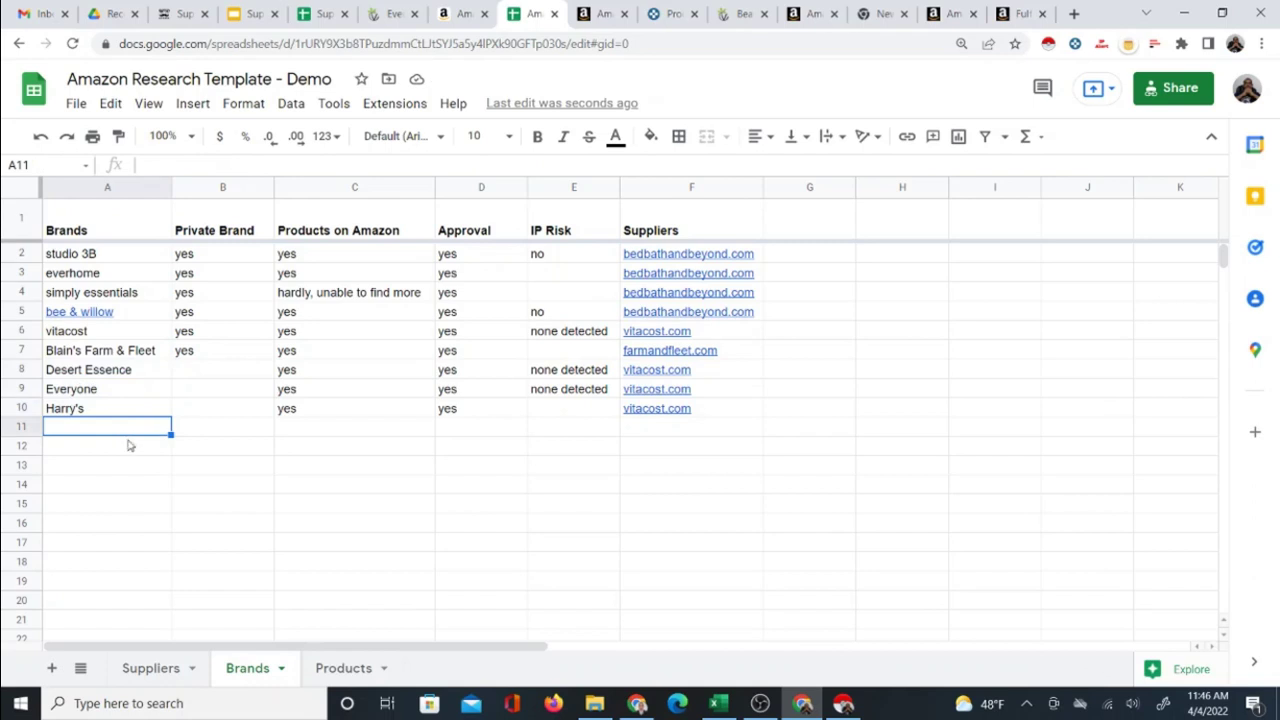
- Return to the Supplier to Amazon Matcher spreadsheet and run the search for all Amazon URLs from row 301, dismissing any error
{"action": "left_click", "coordinate": [333, 668]}
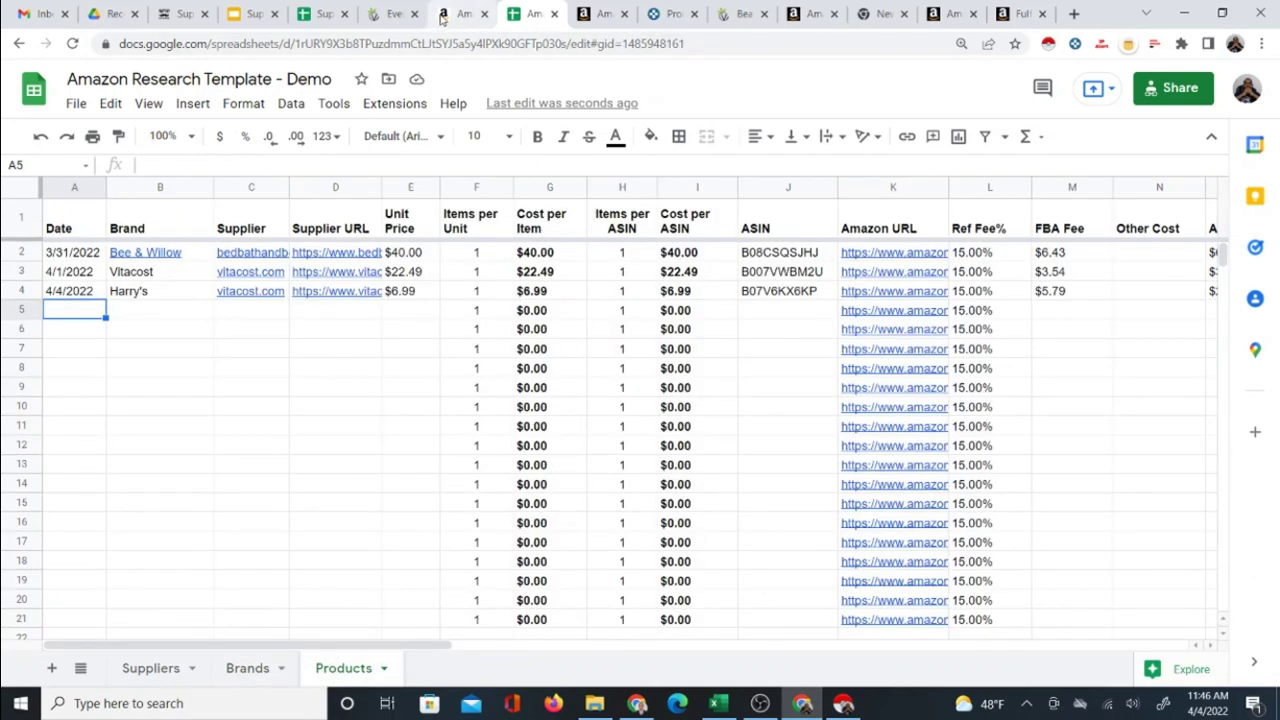
{"action": "left_click", "coordinate": [318, 14]}
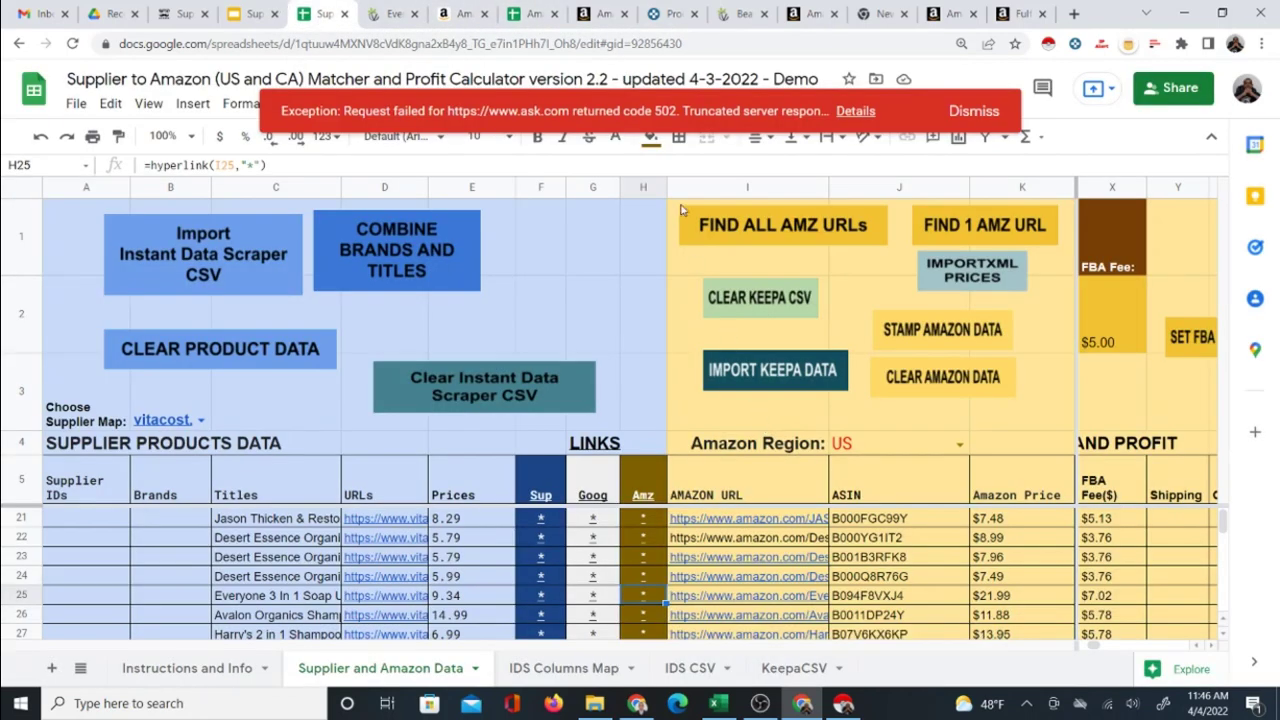
{"action": "left_click", "coordinate": [960, 114]}
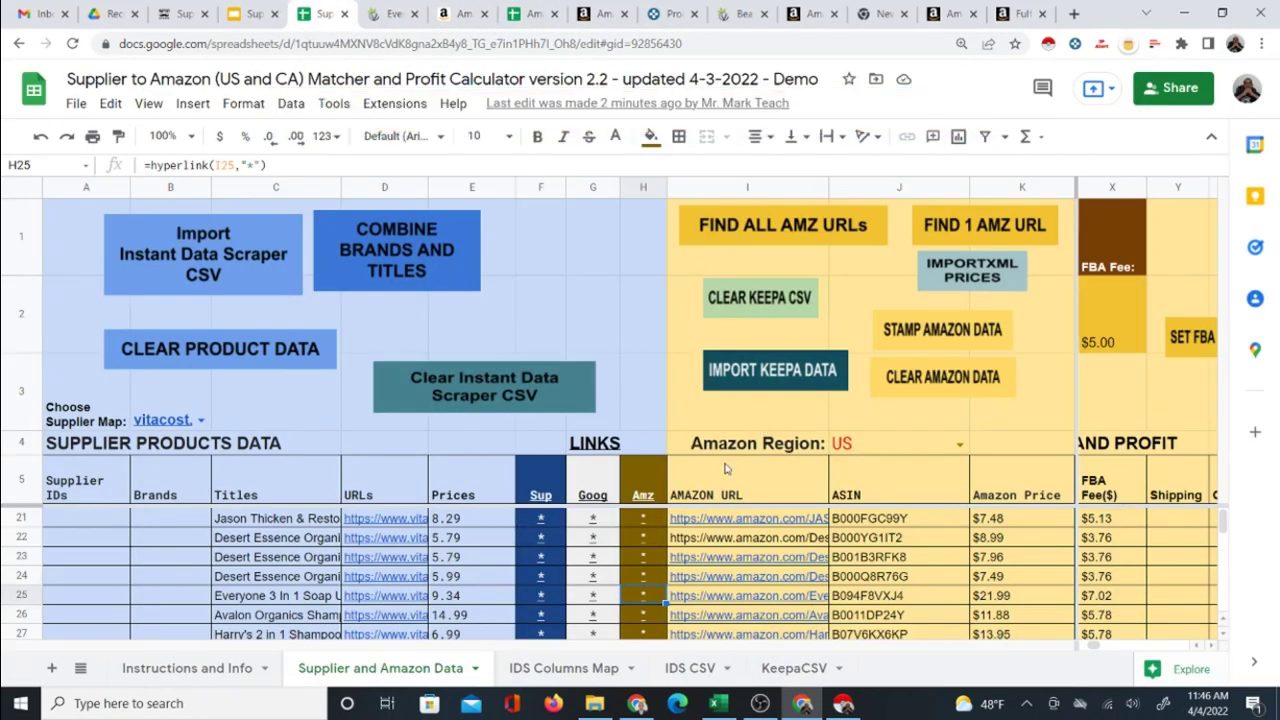
{"action": "key", "text": "ctrl+minus"}
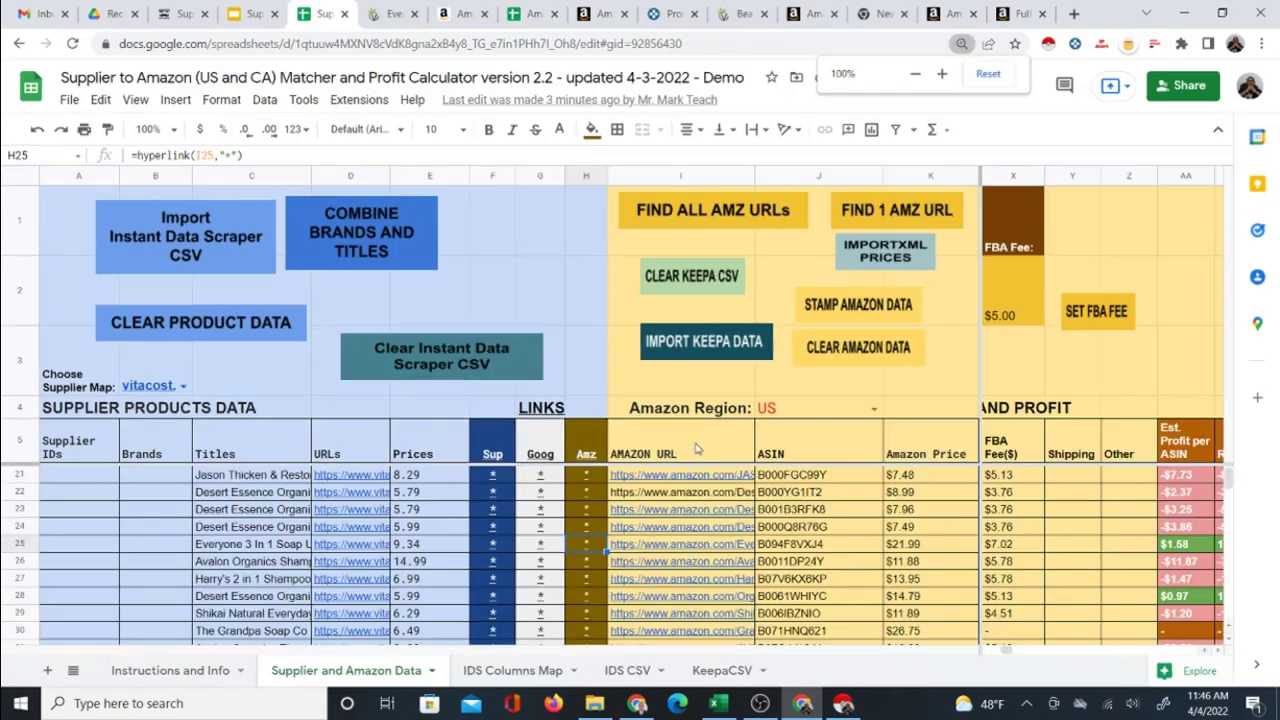
{"action": "key", "text": "ctrl+minus"}
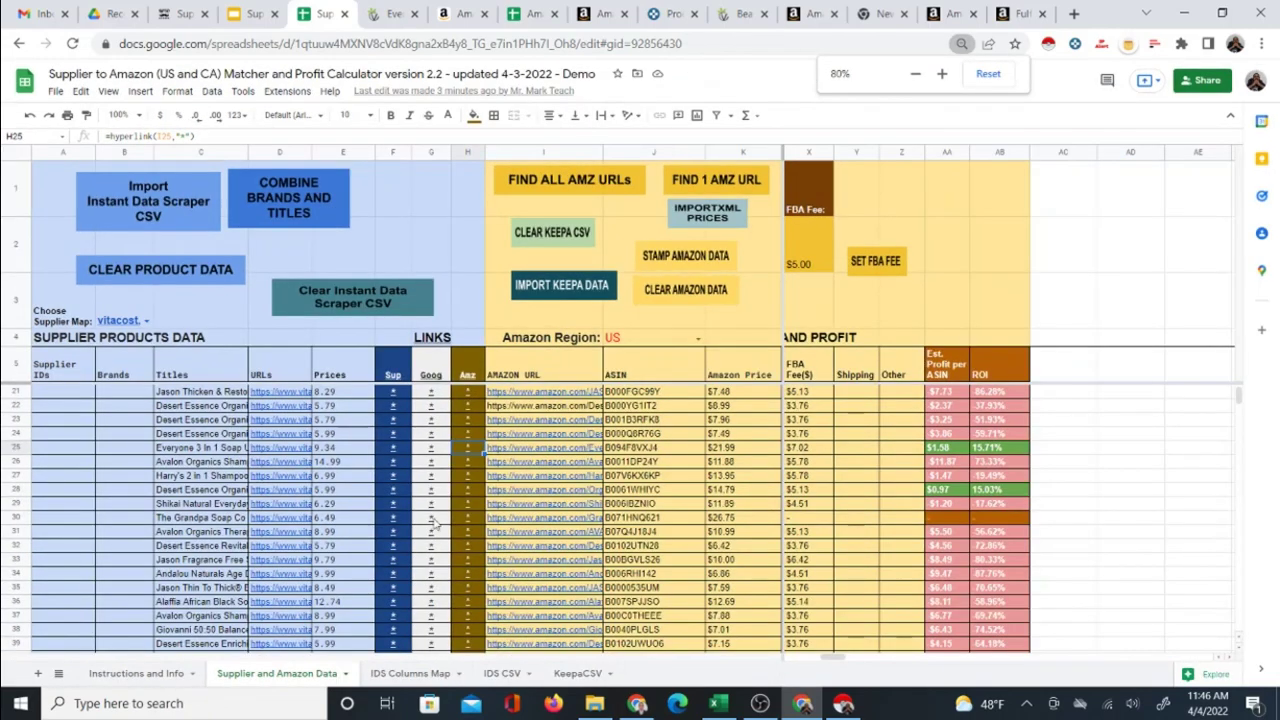
{"action": "scroll", "coordinate": [434, 522], "scroll_direction": "down", "scroll_amount": 15}
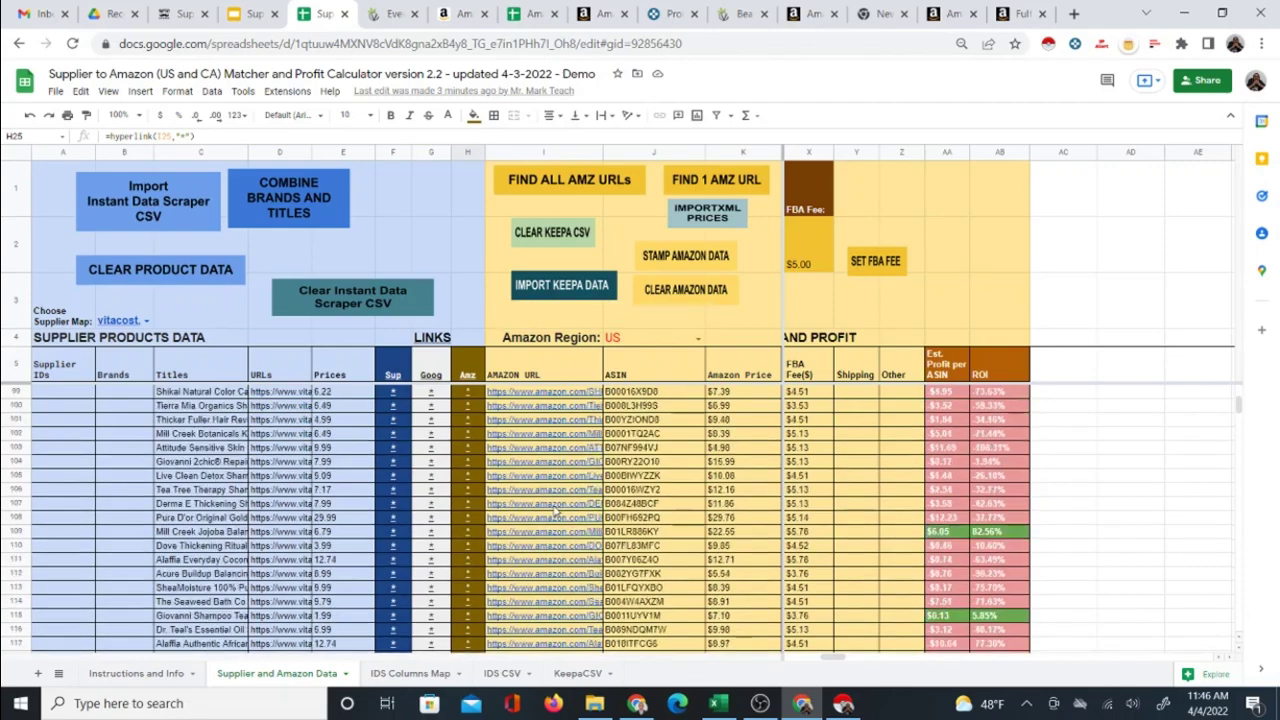
{"action": "scroll", "coordinate": [556, 510], "scroll_direction": "down", "scroll_amount": 20}
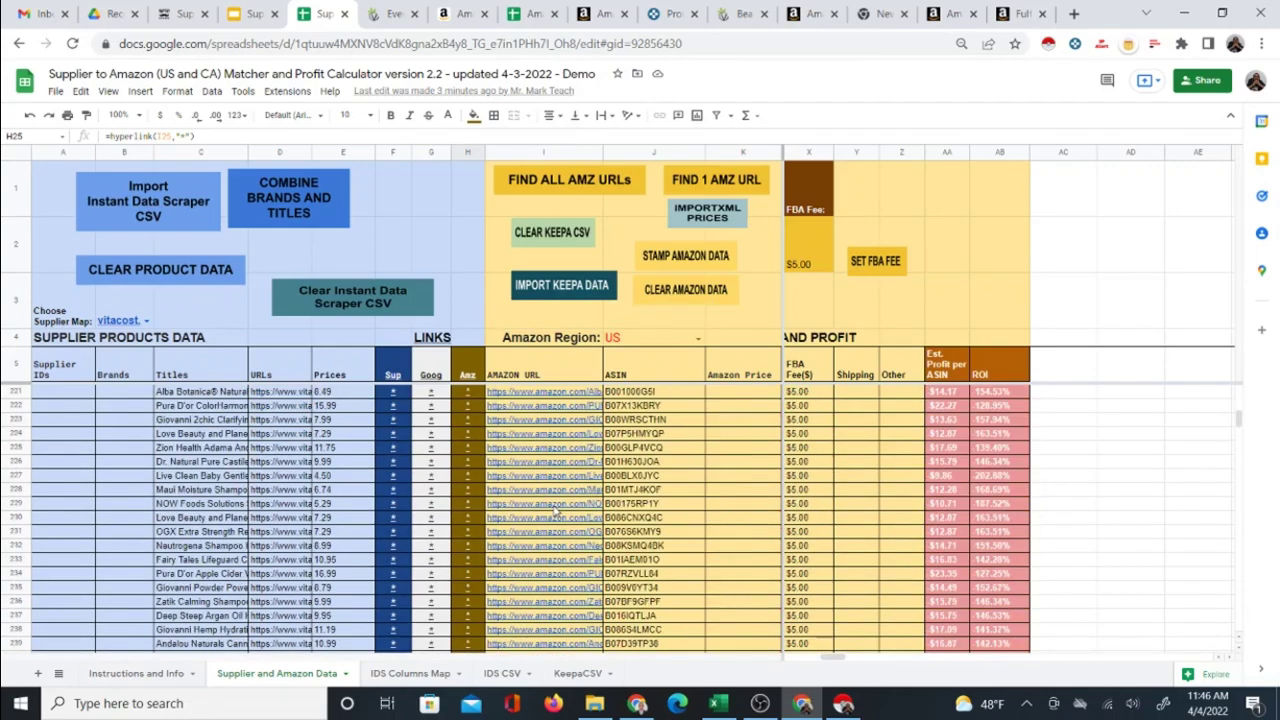
{"action": "scroll", "coordinate": [556, 512], "scroll_direction": "down", "scroll_amount": 16}
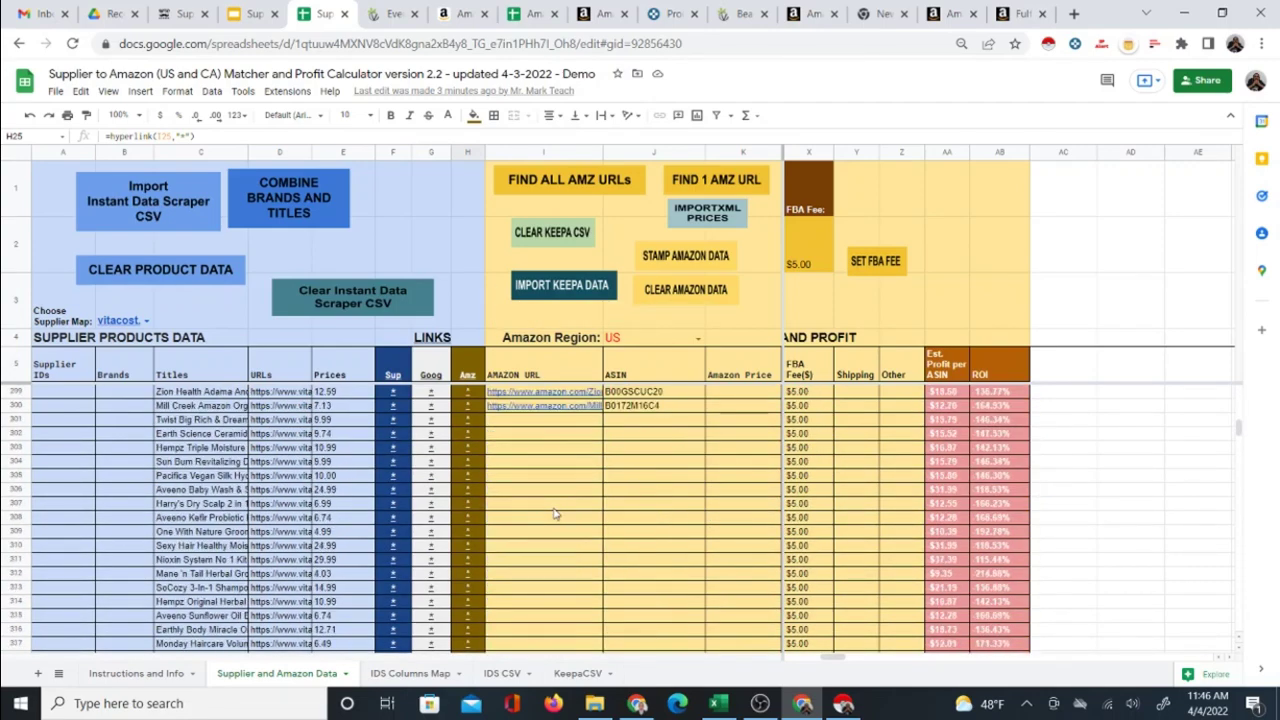
{"action": "left_click", "coordinate": [531, 421]}
{"action": "left_click", "coordinate": [584, 186]}
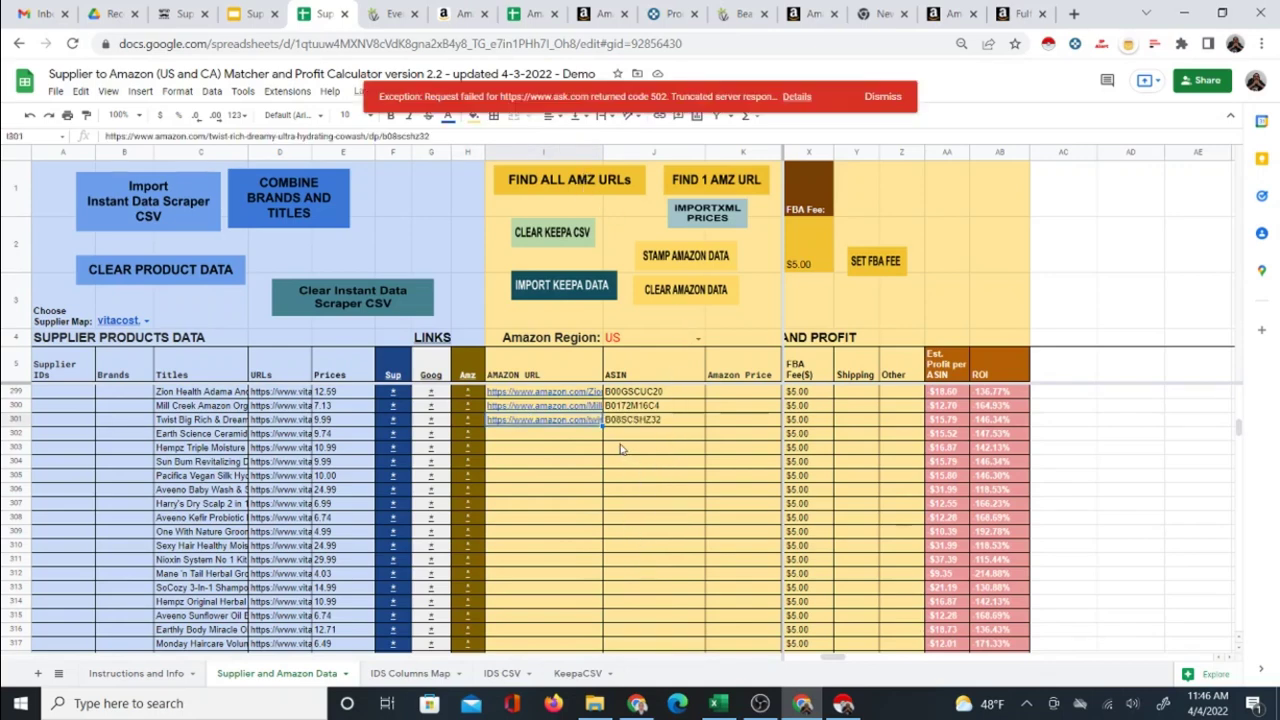
{"action": "left_click", "coordinate": [882, 98]}
- Restart the search for all Amazon URLs from row 302 and review the profit and ROI of the earlier matches
{"action": "left_click", "coordinate": [567, 437]}
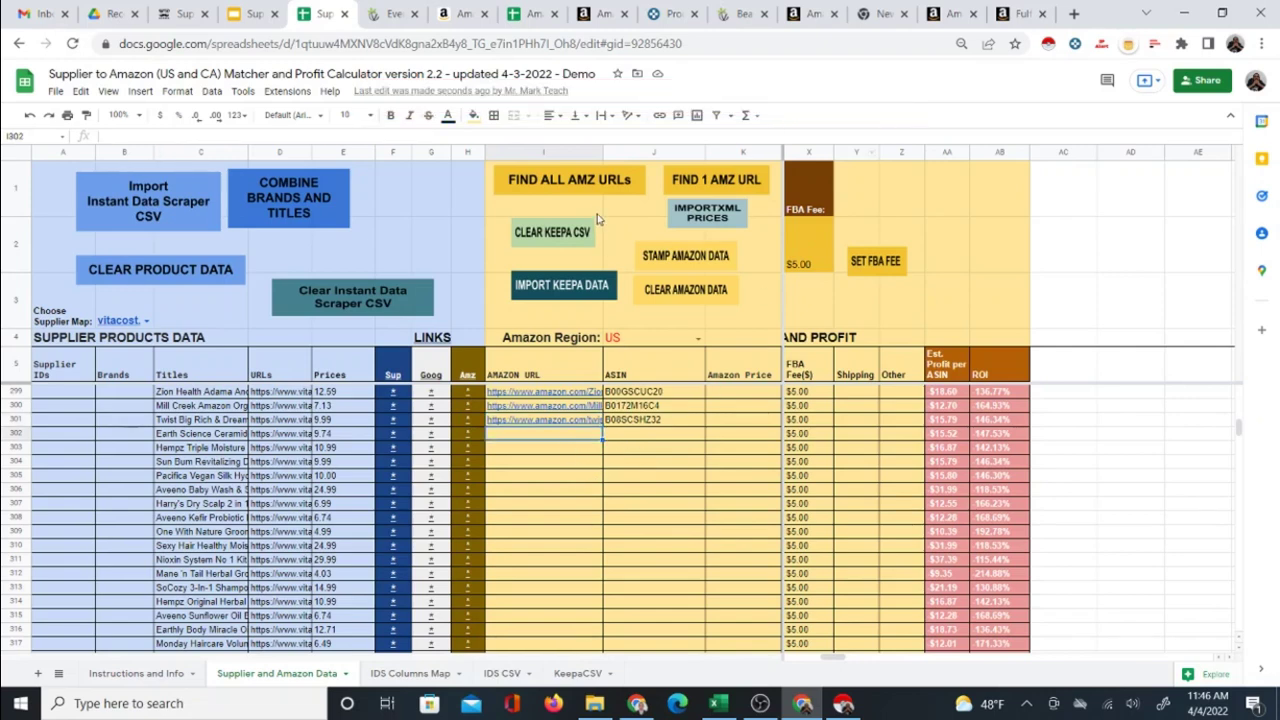
{"action": "left_click", "coordinate": [579, 184]}
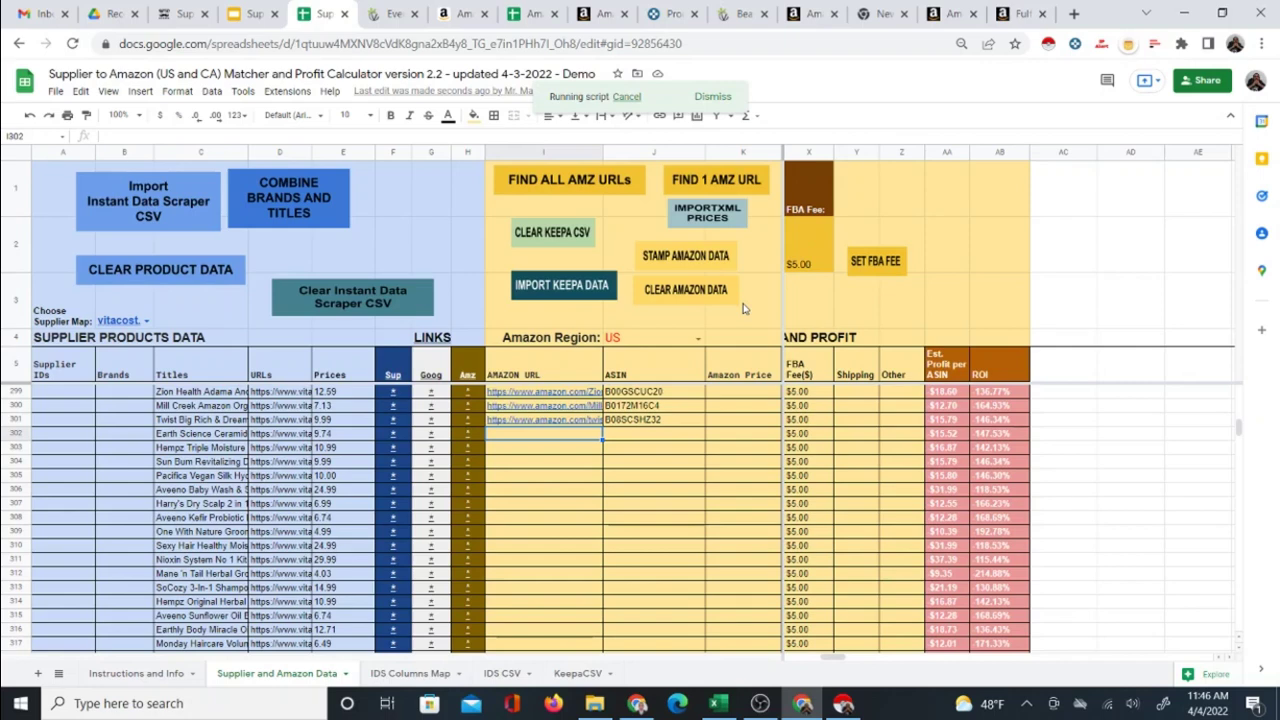
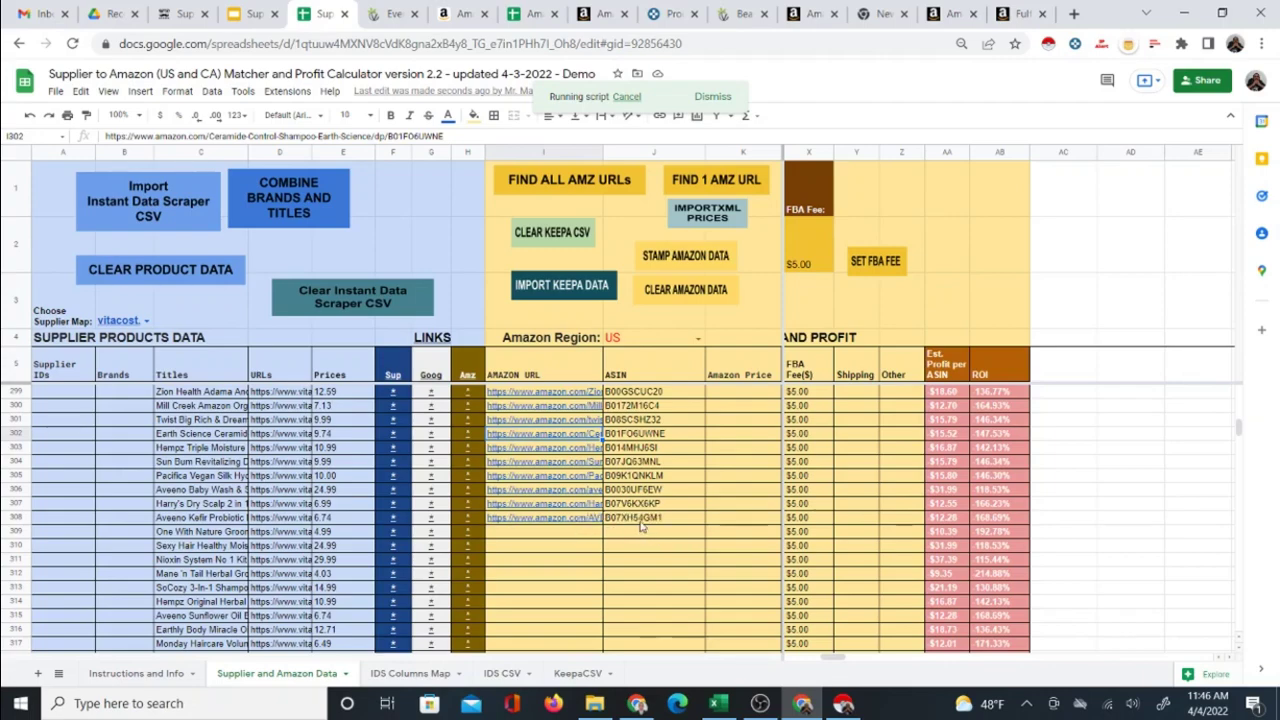
{"action": "scroll", "coordinate": [645, 528], "scroll_direction": "up", "scroll_amount": 2}
{"action": "scroll", "coordinate": [632, 598], "scroll_direction": "up", "scroll_amount": 20}
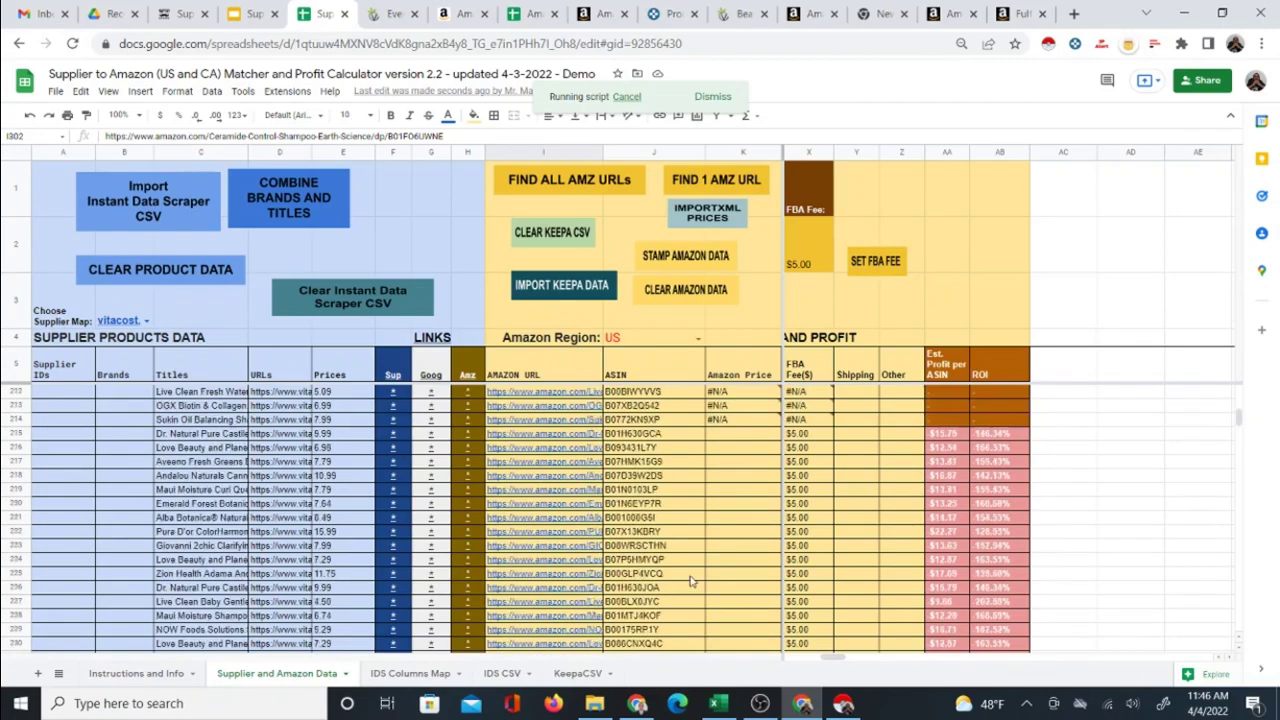
{"action": "scroll", "coordinate": [706, 580], "scroll_direction": "up", "scroll_amount": 15}
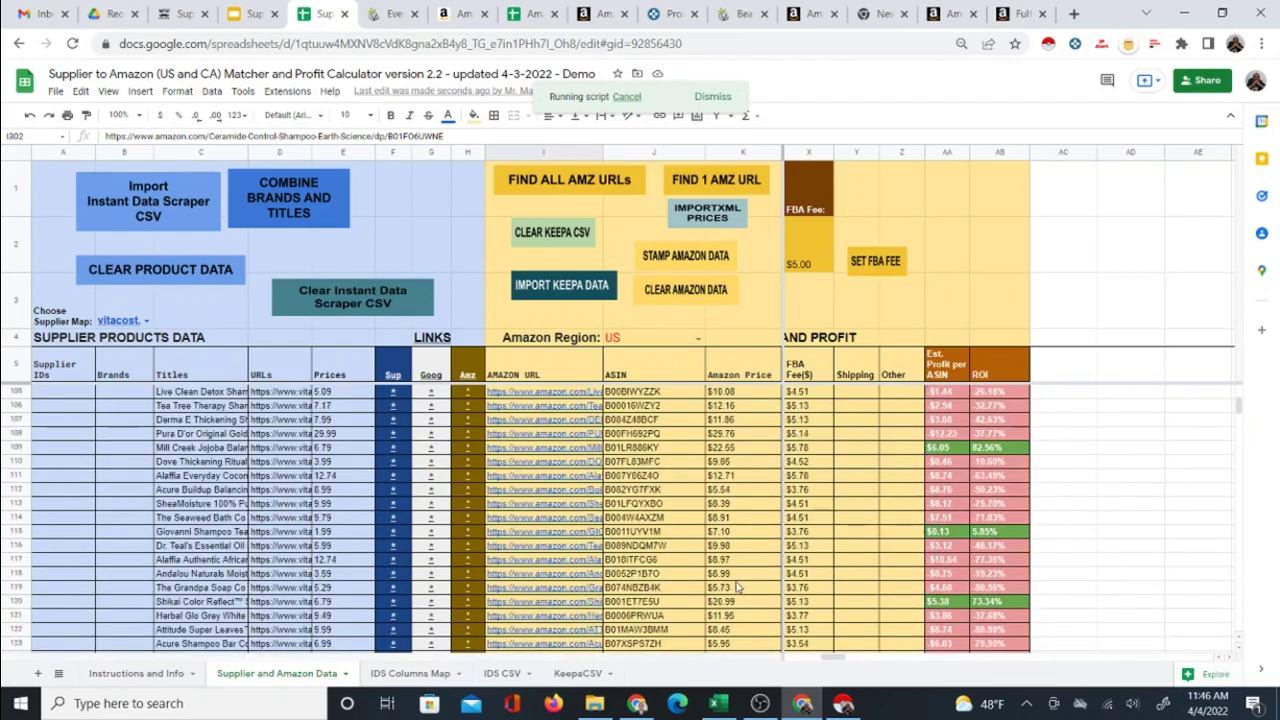
{"action": "scroll", "coordinate": [738, 580], "scroll_direction": "down", "scroll_amount": 6}
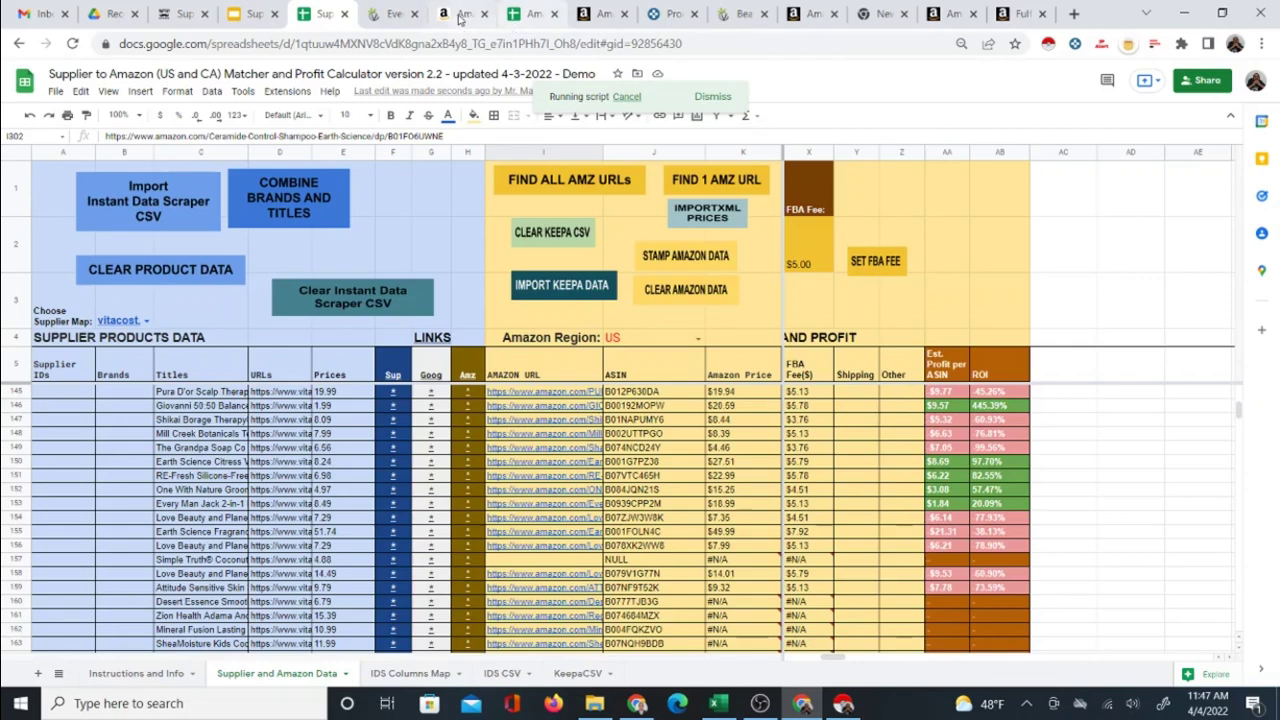
- Open the Everyone brand page on Vitacost from the 3 In 1 Soap Unscented product page
{"action": "left_click", "coordinate": [390, 15]}
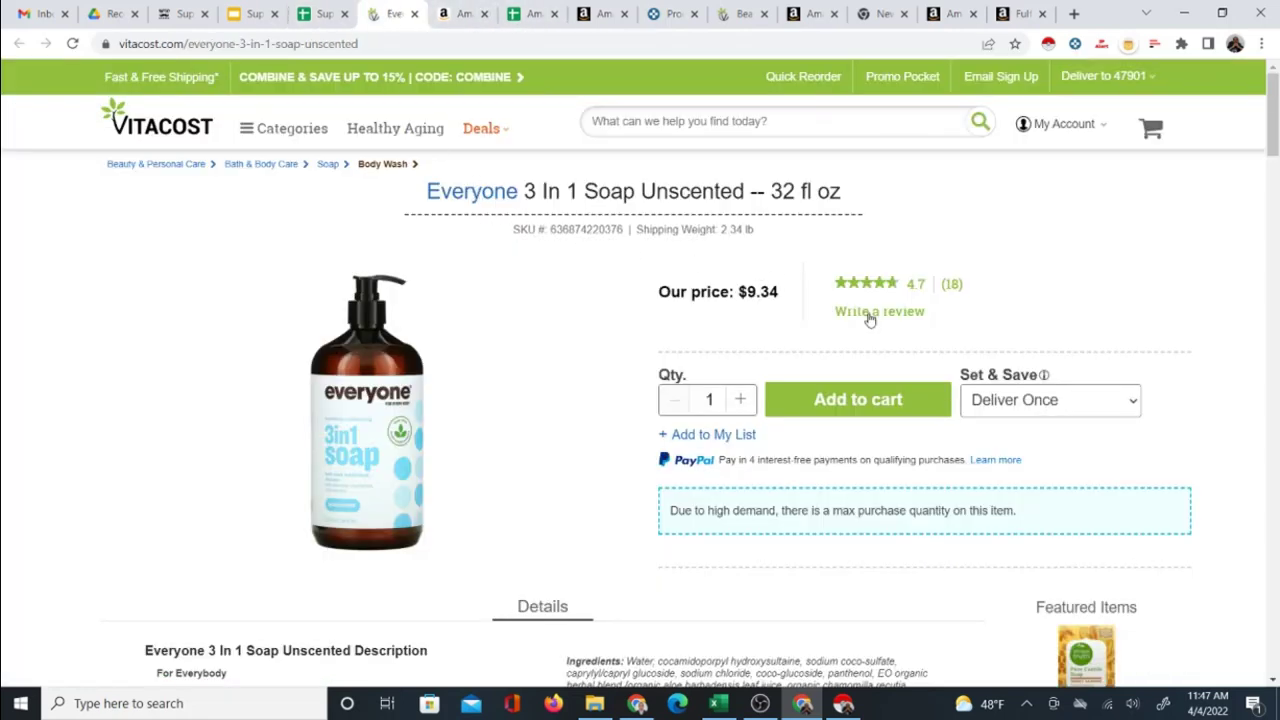
{"action": "left_click", "coordinate": [466, 197]}
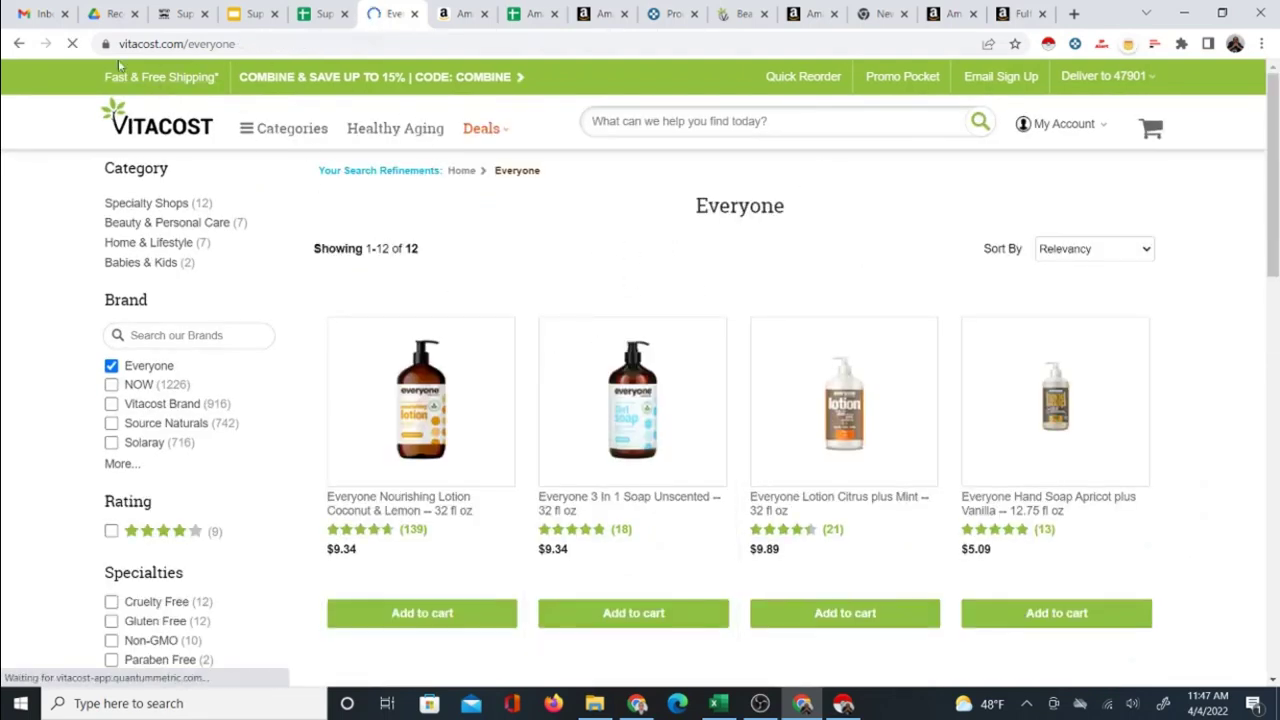
{"action": "left_click", "coordinate": [18, 44]}
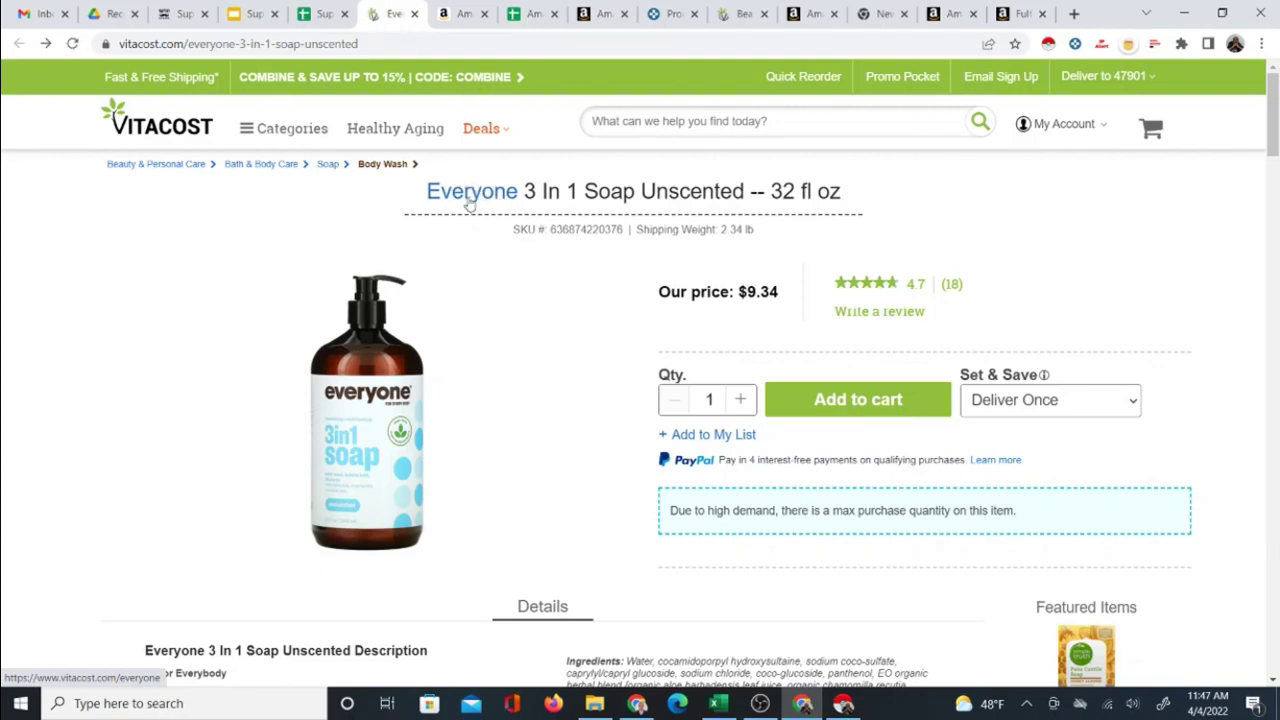
{"action": "left_click", "coordinate": [469, 197]}
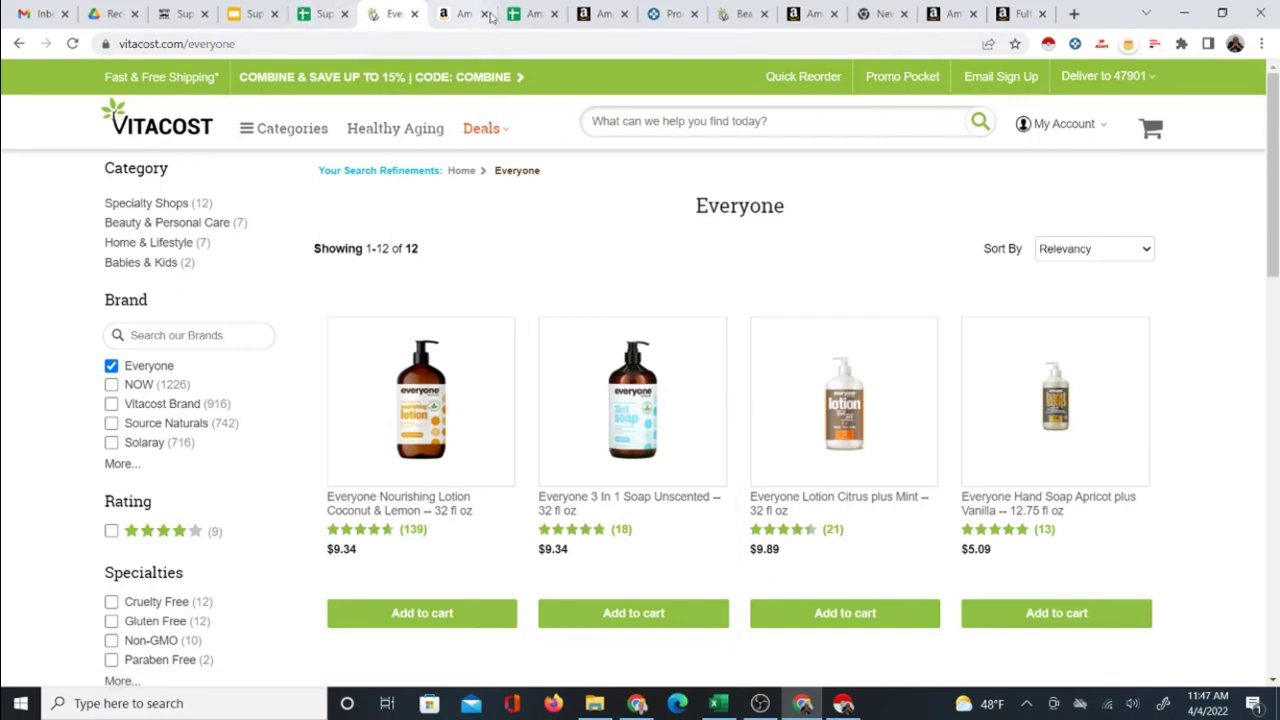
- Open the supplier URL of Harry's from the Amazon Research Template's Products sheet, then open the Harry's brand page on Vitacost
{"action": "left_click", "coordinate": [520, 14]}
{"action": "key", "text": "ctrl+minus"}
{"action": "key", "text": "ctrl+minus"}
{"action": "key", "text": "ctrl+minus"}
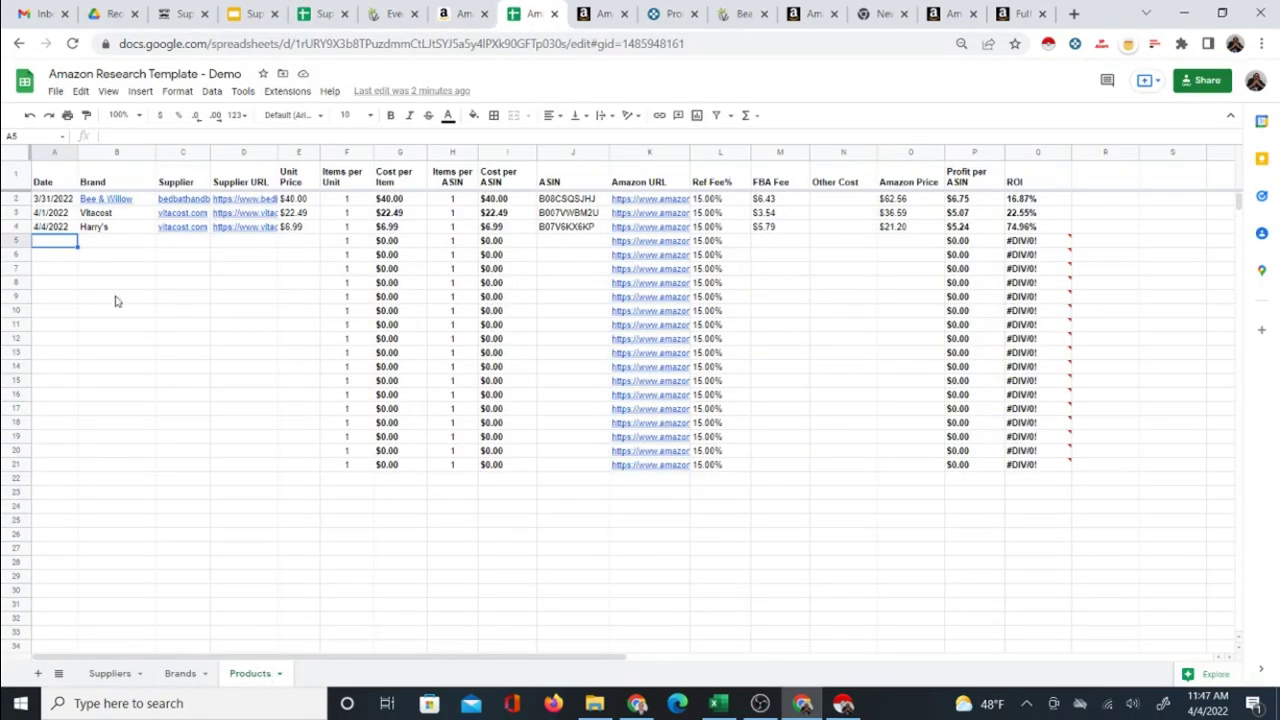
{"action": "left_click", "coordinate": [117, 228]}
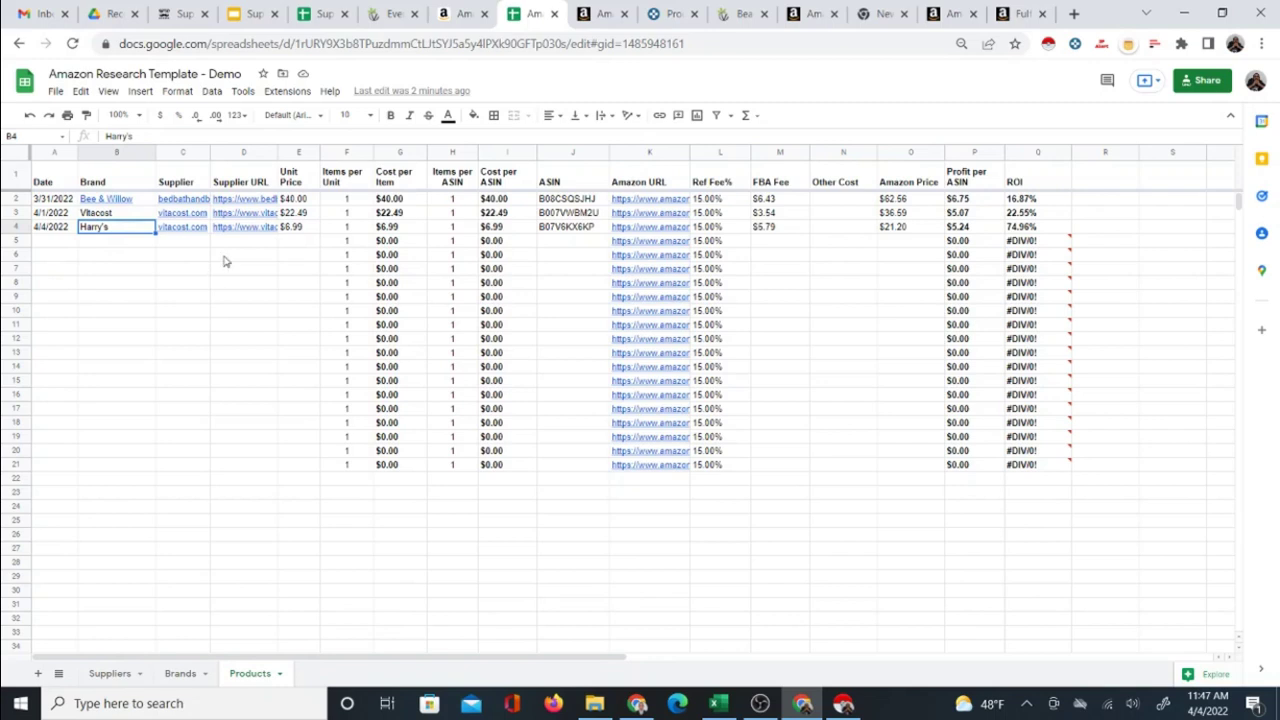
{"action": "left_click", "coordinate": [250, 229]}
{"action": "mouse_move", "coordinate": [265, 250]}
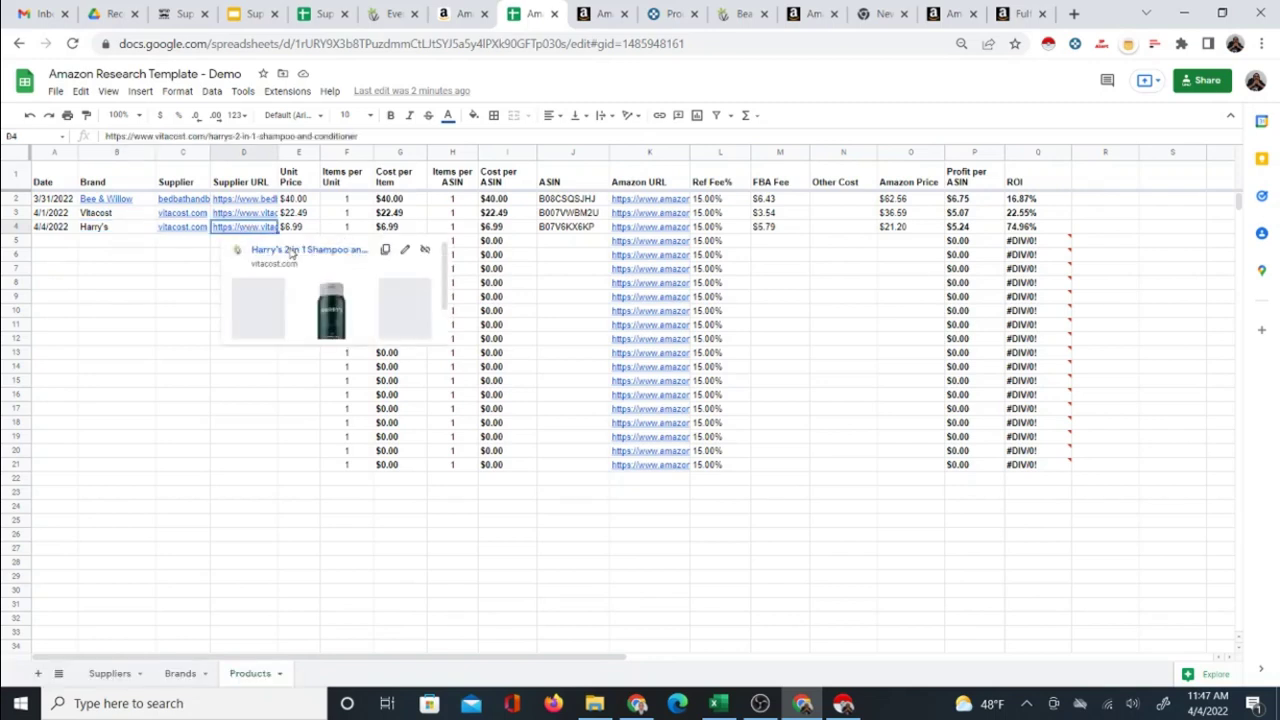
{"action": "left_click", "coordinate": [307, 317]}
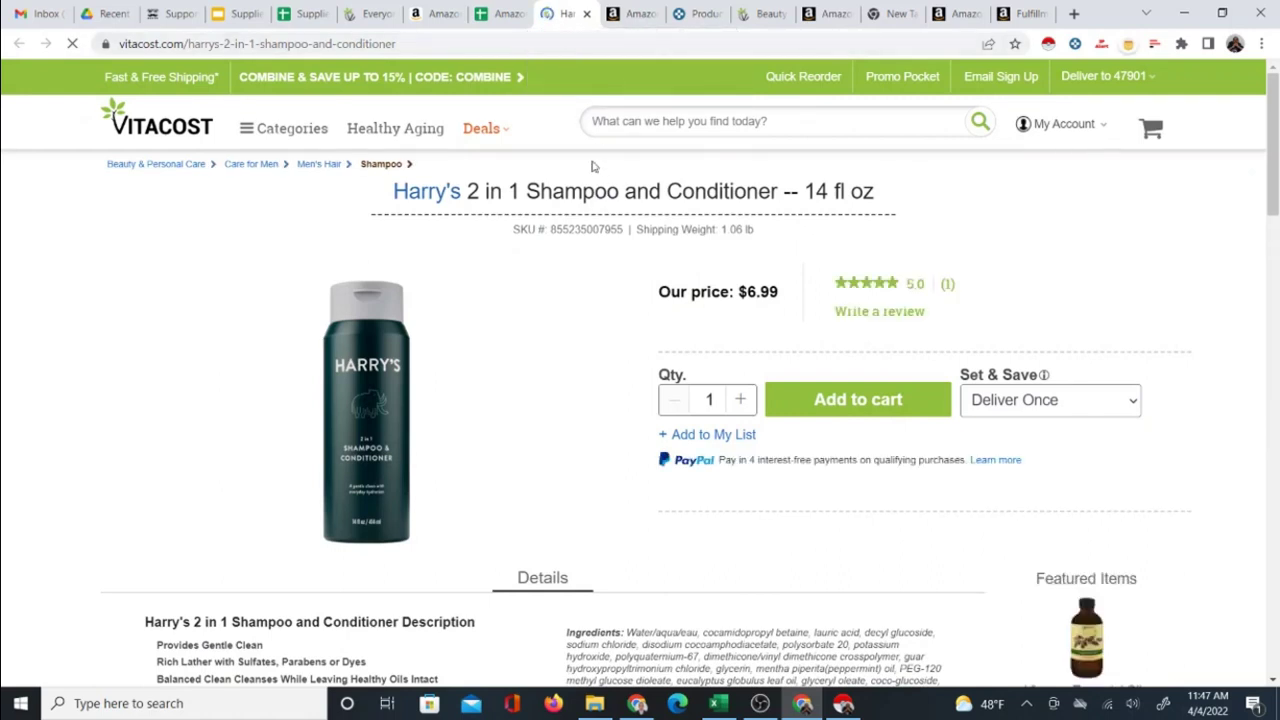
{"action": "left_click", "coordinate": [431, 192]}
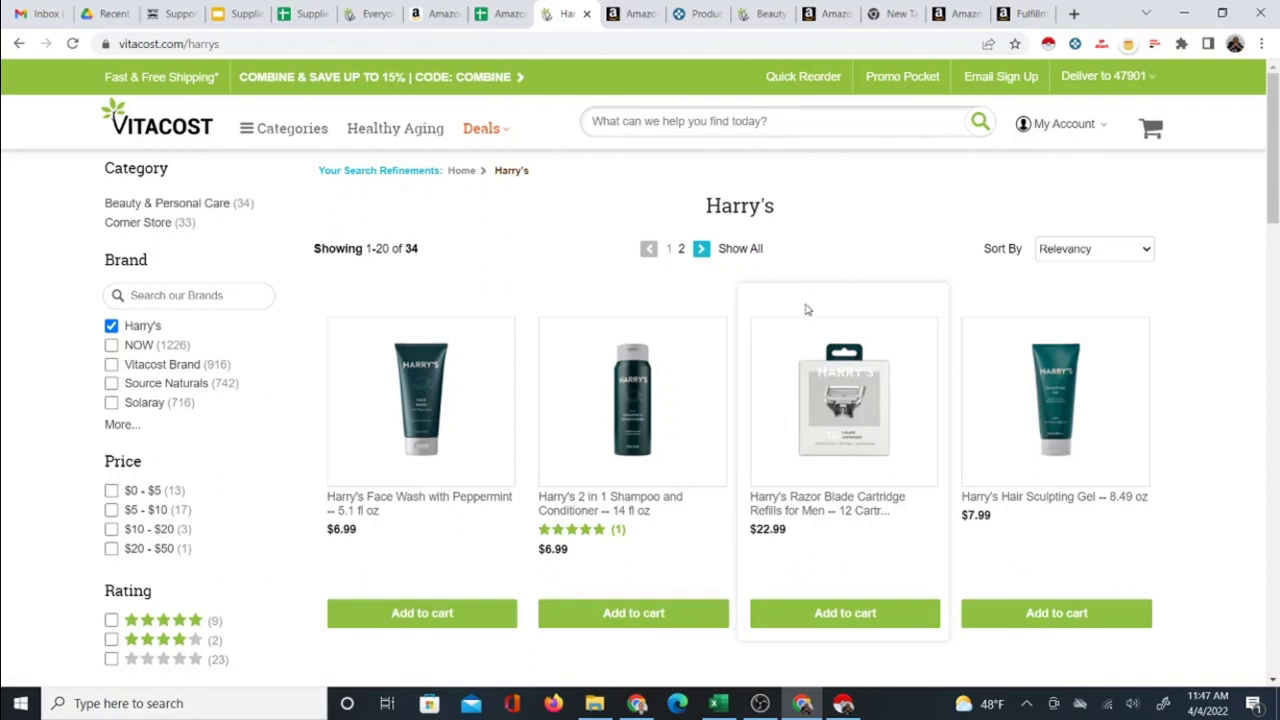
- Browse the Harry's product listing on Vitacost to examine the brand's other products and prices
{"action": "scroll", "coordinate": [728, 372], "scroll_direction": "down", "scroll_amount": 1}
{"action": "scroll", "coordinate": [728, 372], "scroll_direction": "down", "scroll_amount": 3}
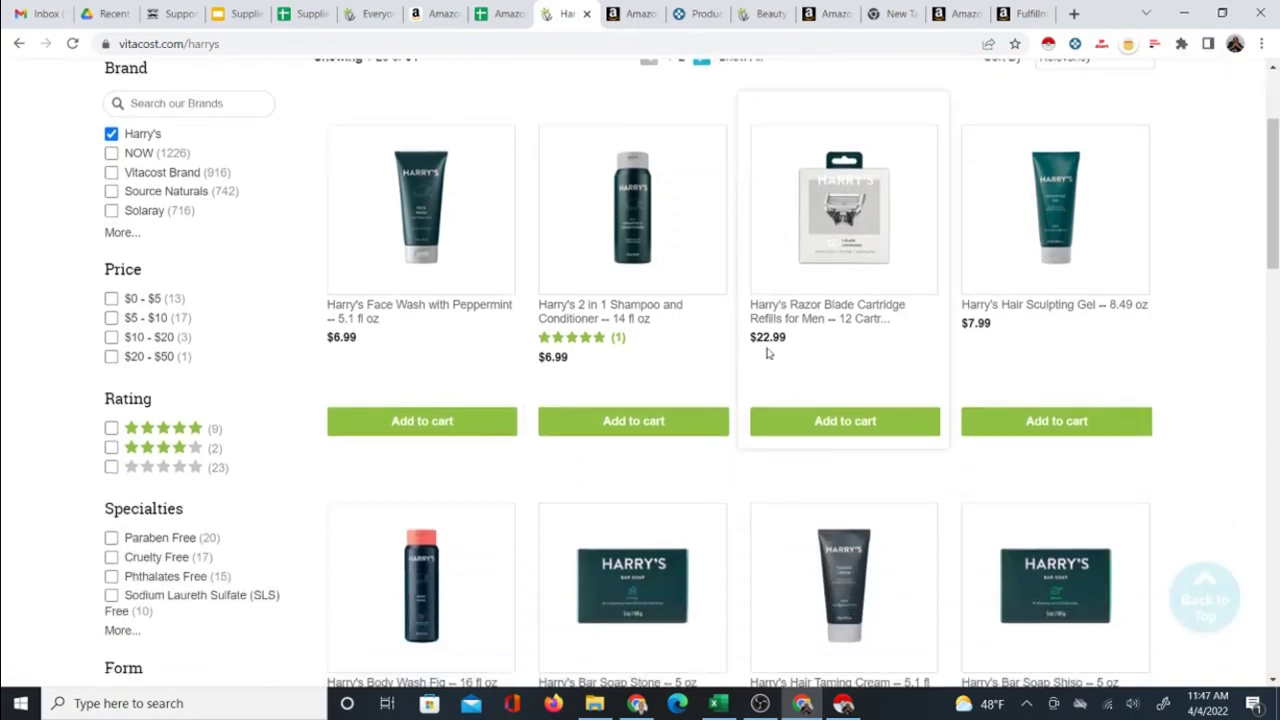
{"action": "scroll", "coordinate": [731, 305], "scroll_direction": "up", "scroll_amount": 3}
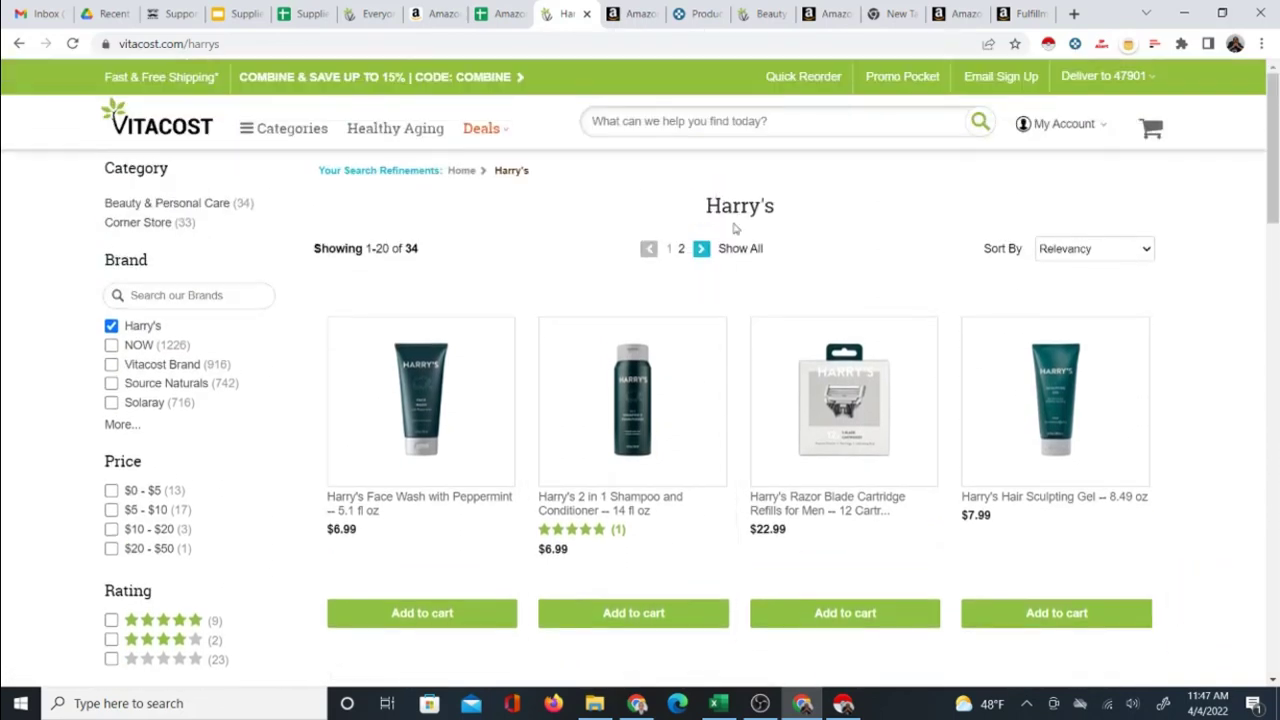
{"action": "scroll", "coordinate": [727, 402], "scroll_direction": "down", "scroll_amount": 6}
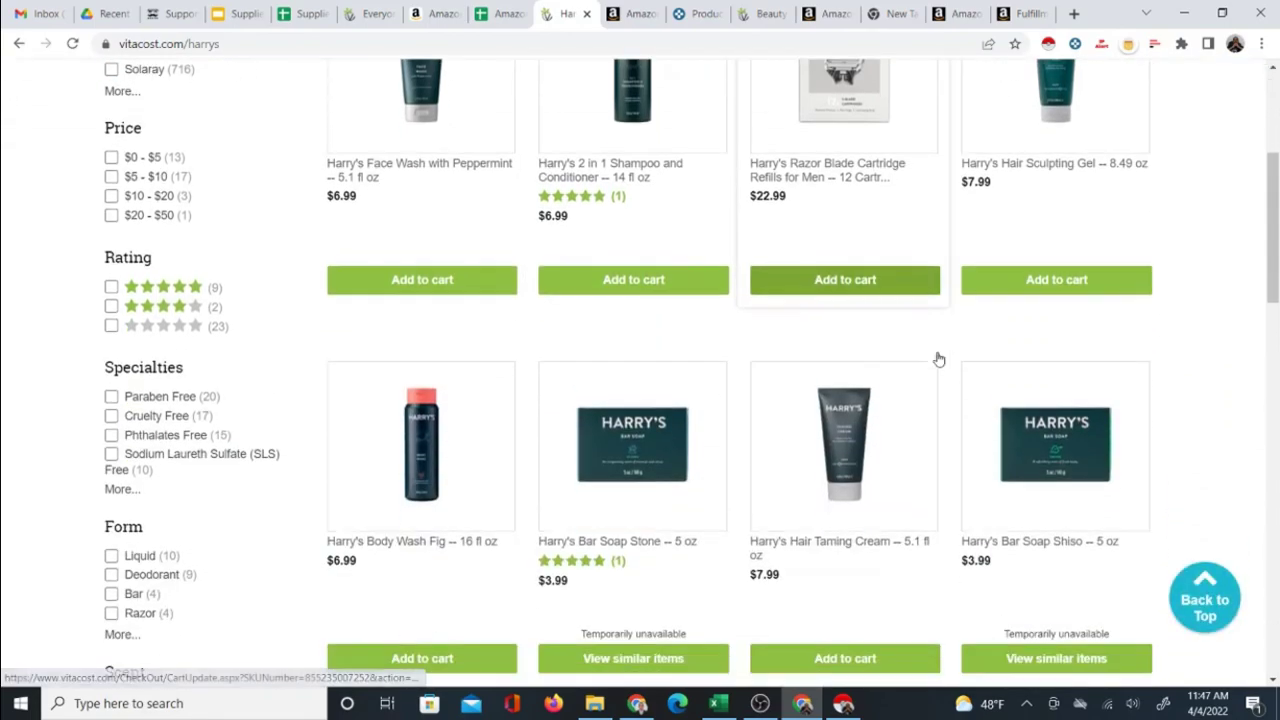
{"action": "scroll", "coordinate": [917, 343], "scroll_direction": "up", "scroll_amount": 5}
{"action": "scroll", "coordinate": [884, 416], "scroll_direction": "down", "scroll_amount": 17}
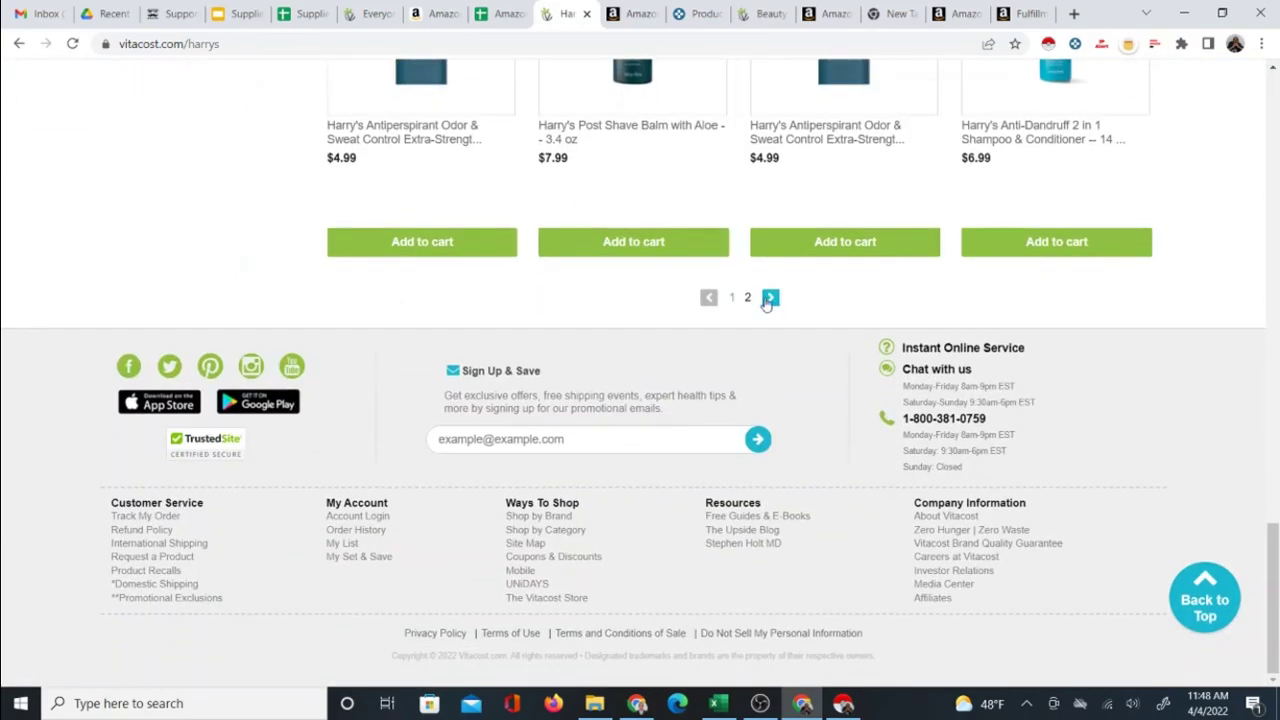
{"action": "scroll", "coordinate": [869, 297], "scroll_direction": "up", "scroll_amount": 6}
{"action": "scroll", "coordinate": [884, 310], "scroll_direction": "up", "scroll_amount": 8}
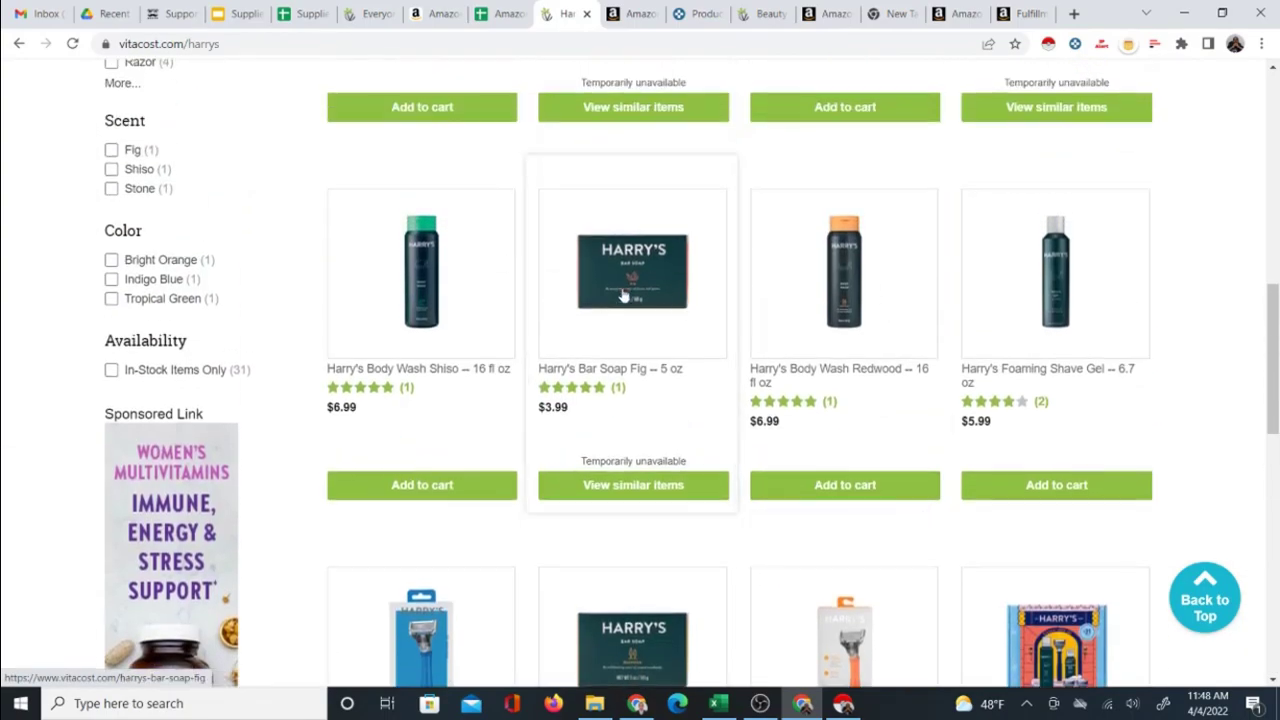
{"action": "scroll", "coordinate": [630, 485], "scroll_direction": "up", "scroll_amount": 5}
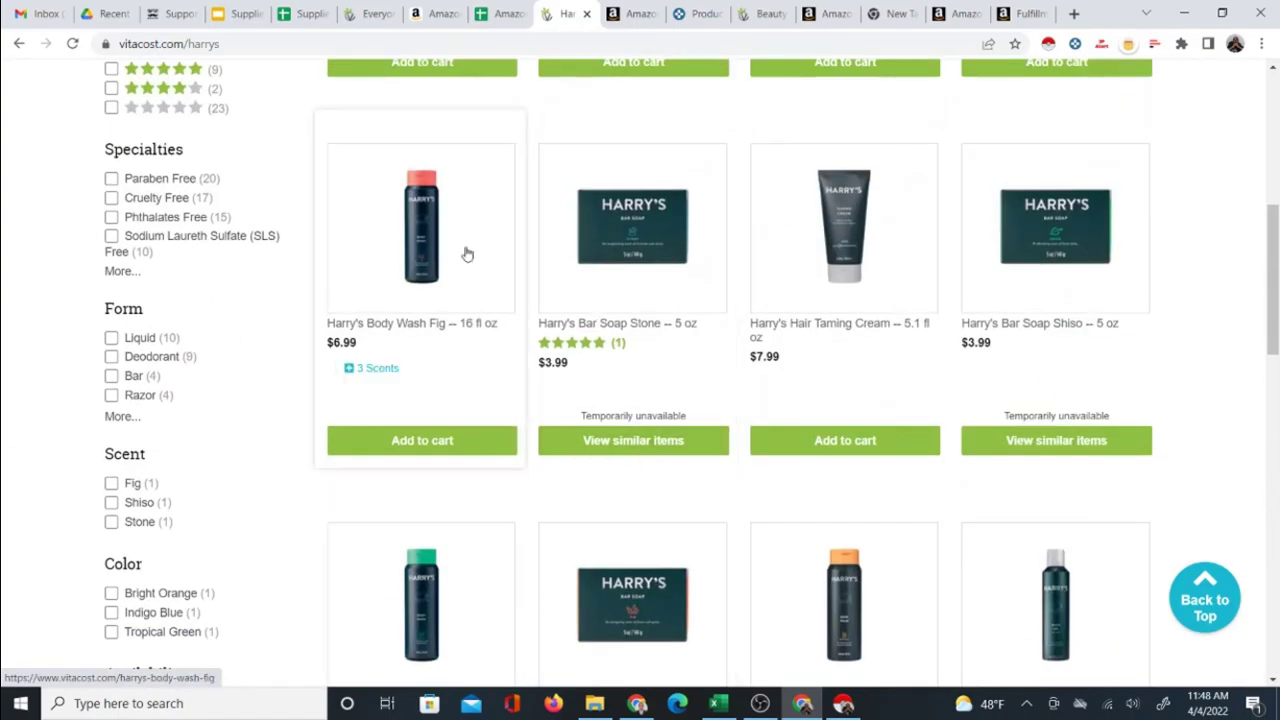
{"action": "scroll", "coordinate": [770, 414], "scroll_direction": "up", "scroll_amount": 4}
{"action": "scroll", "coordinate": [755, 290], "scroll_direction": "up", "scroll_amount": 4}
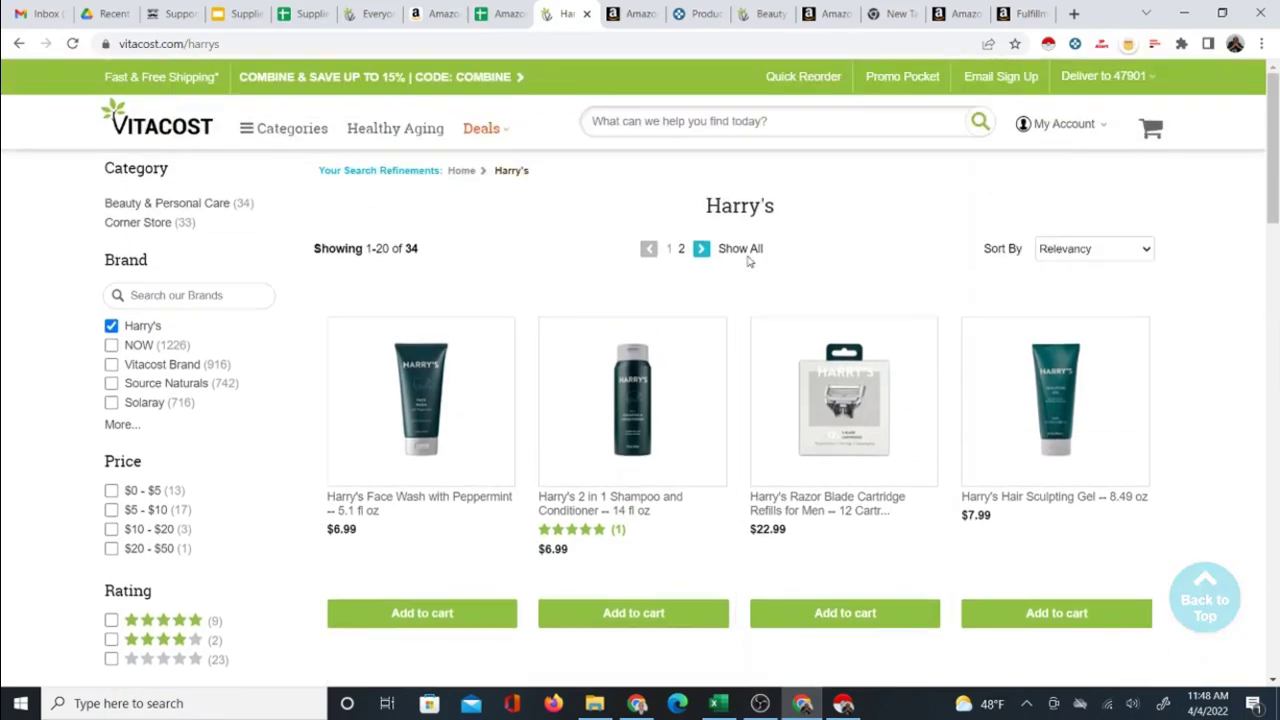
- Open the Harry's Hair Sculpting Gel 8.49 oz product page from the Harry's brand listing on Vitacost in a separate tab
{"action": "left_click", "coordinate": [300, 13]}
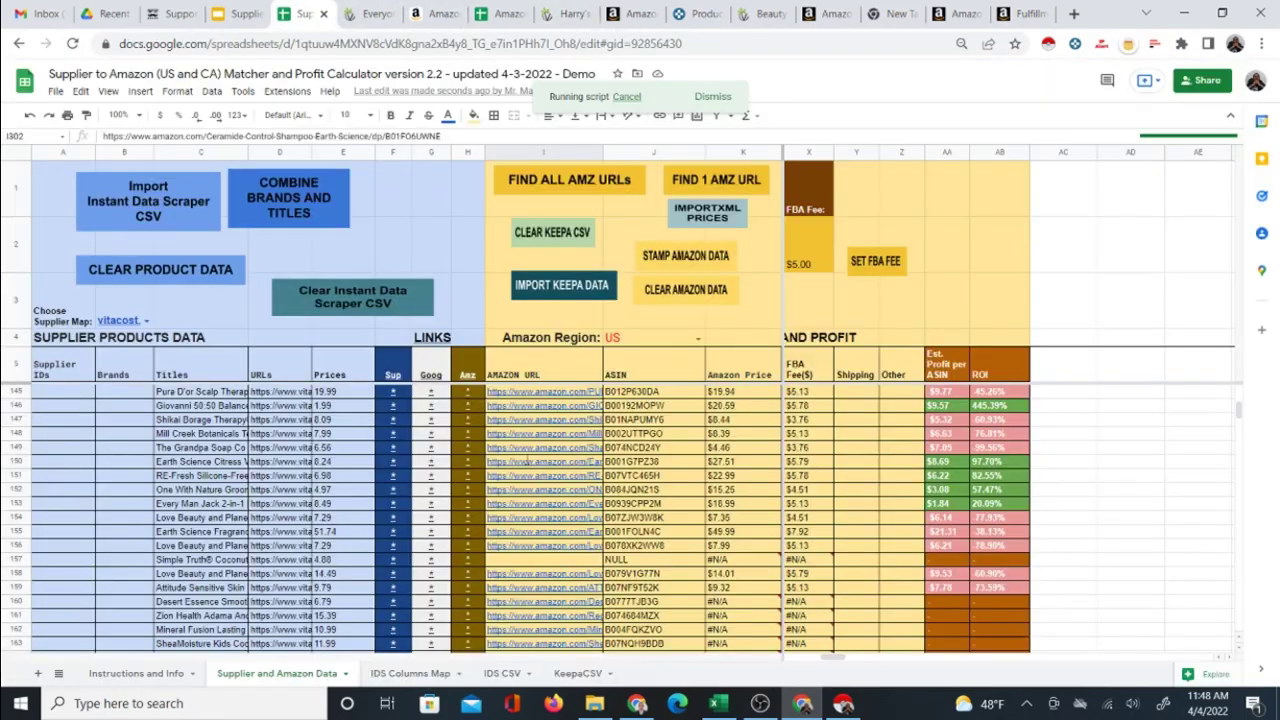
{"action": "left_click", "coordinate": [500, 14]}
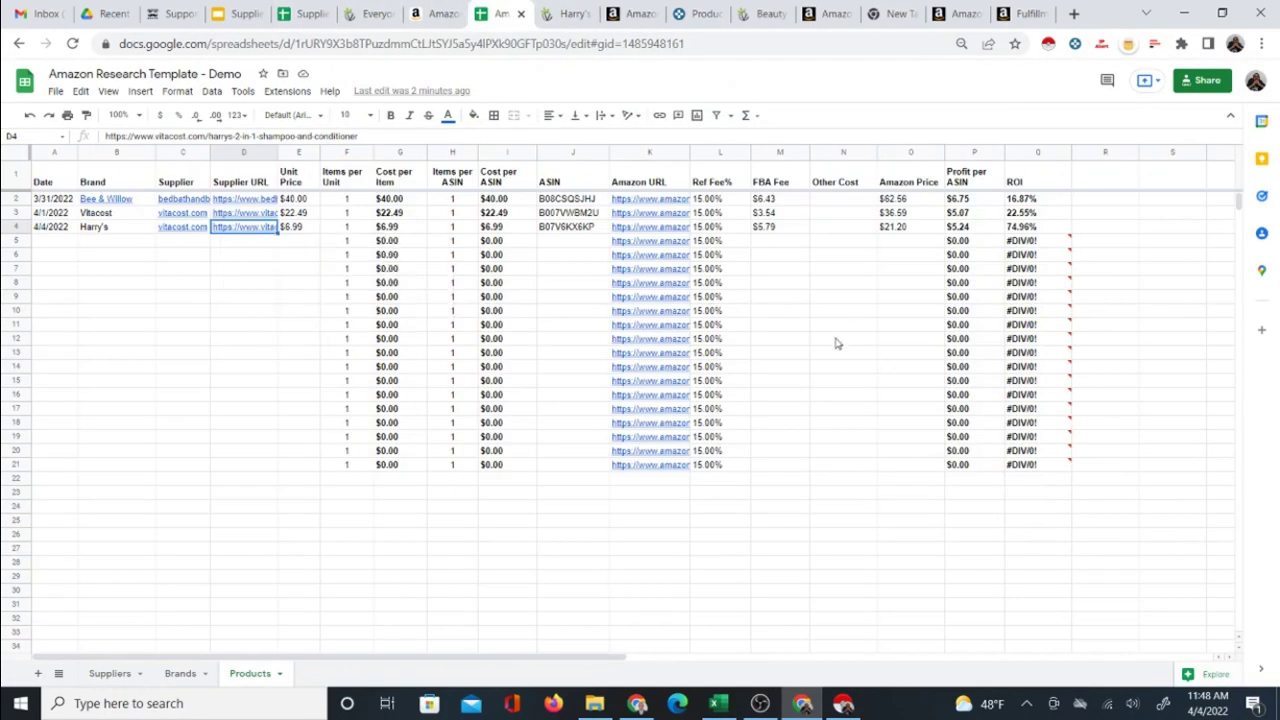
{"action": "left_click", "coordinate": [568, 14]}
{"action": "scroll", "coordinate": [845, 300], "scroll_direction": "down", "scroll_amount": 3}
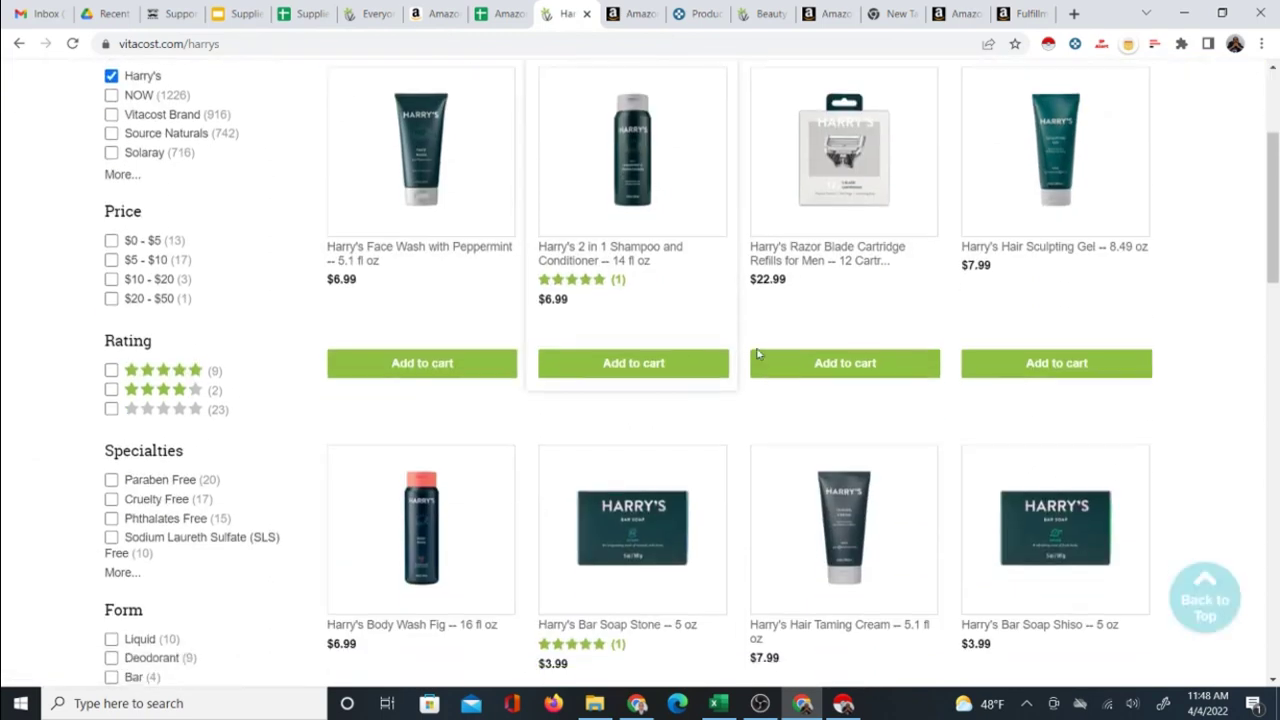
{"action": "right_click", "coordinate": [1030, 252]}
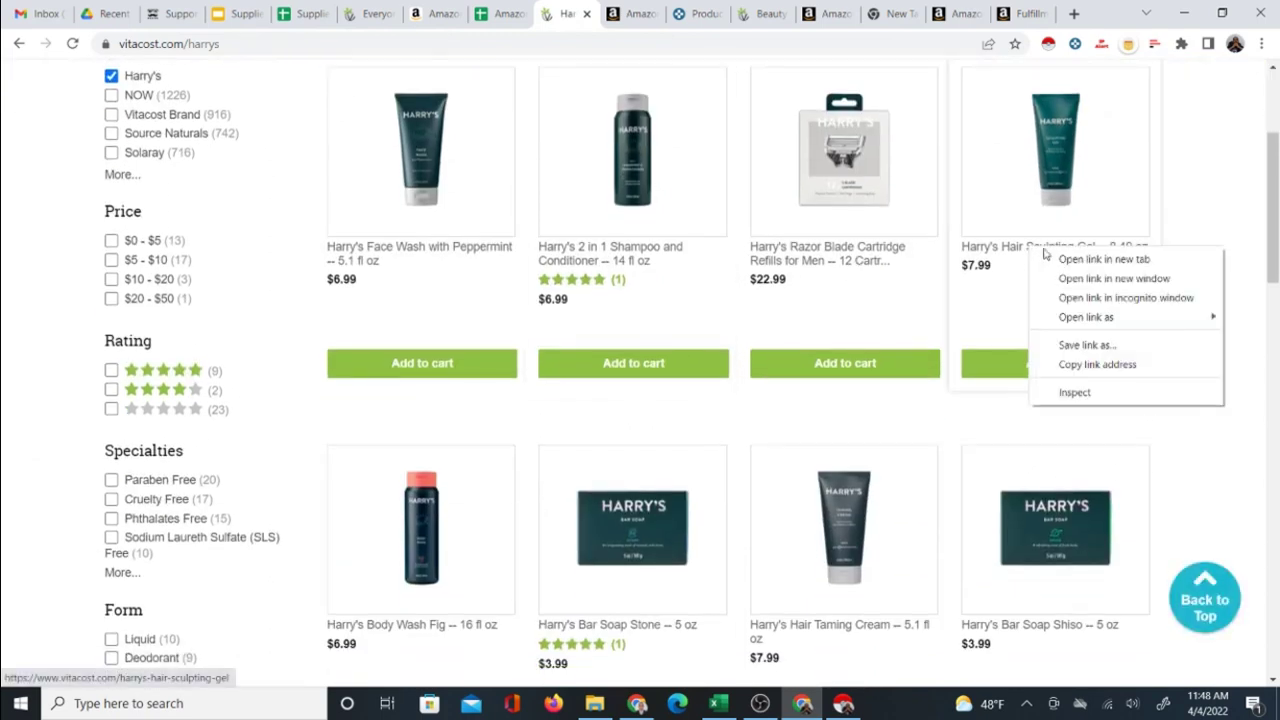
{"action": "left_click", "coordinate": [1080, 260]}
{"action": "left_click", "coordinate": [585, 14]}
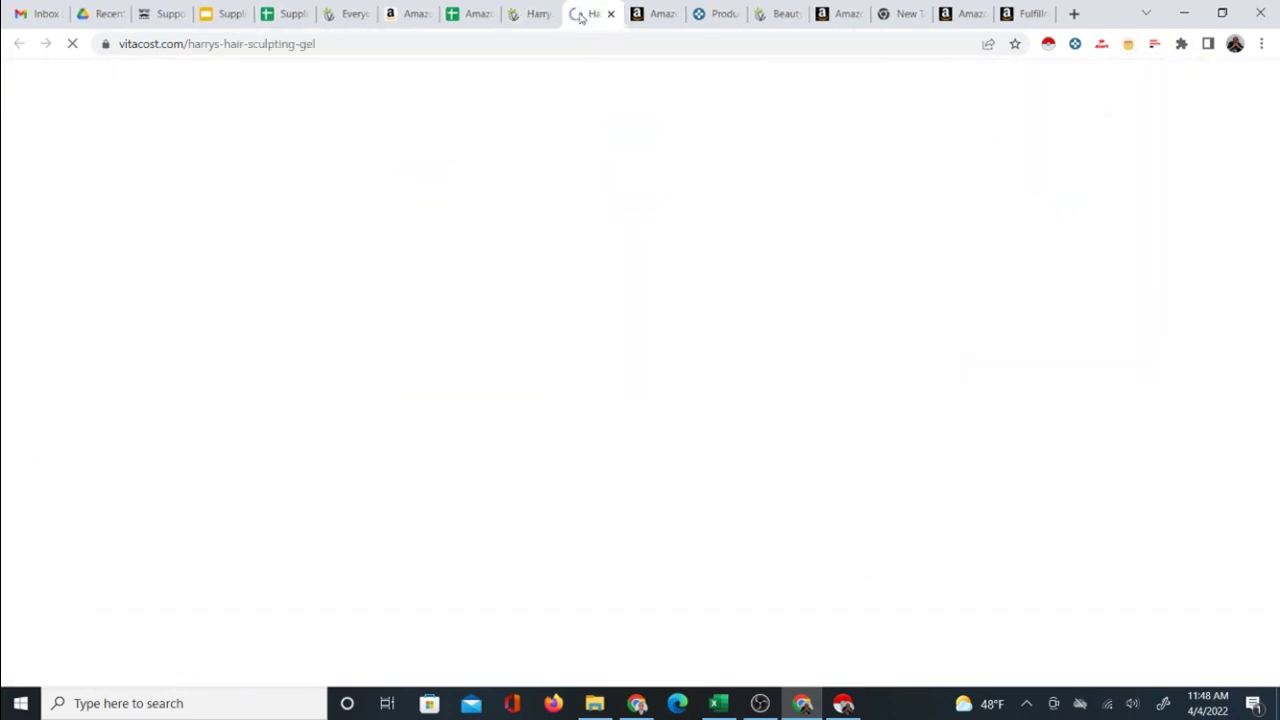
- Search Google for the product title "Harry's Hair Sculpting Gel -- 8.49 oz" and open the Amazon listing from the results
{"action": "triple_click", "coordinate": [640, 191]}
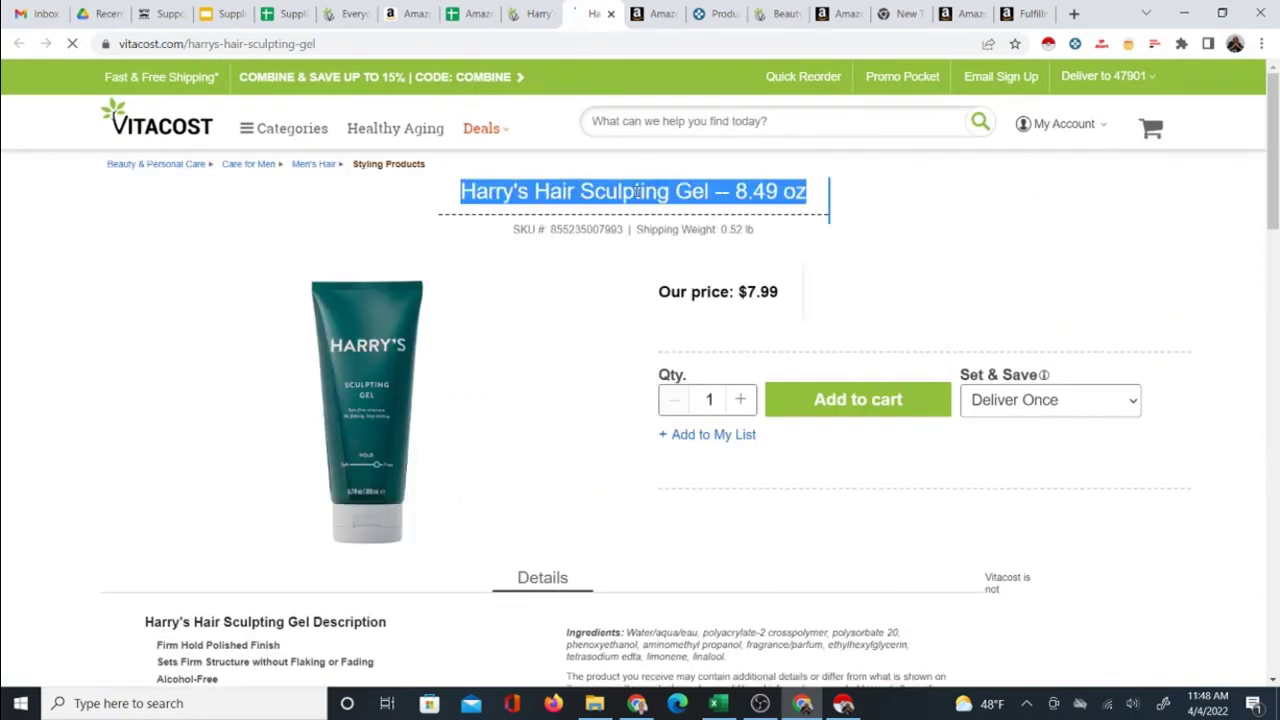
{"action": "right_click", "coordinate": [640, 192]}
{"action": "left_click", "coordinate": [665, 206]}
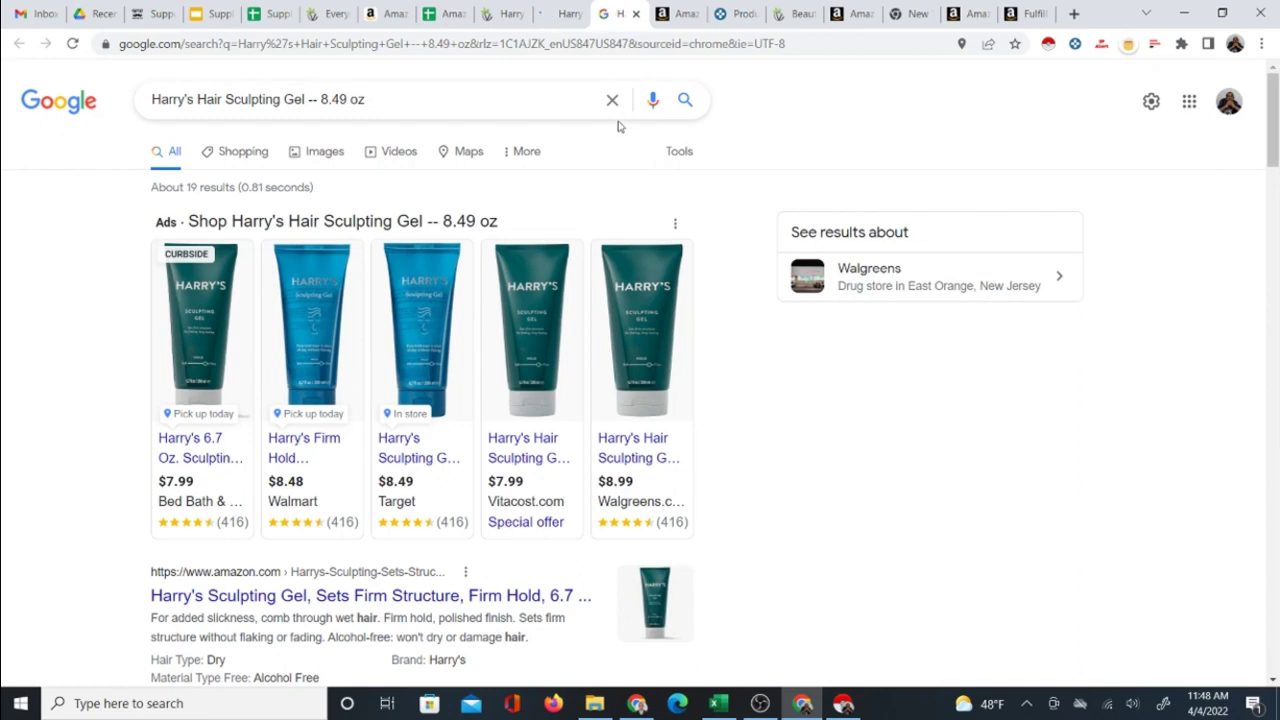
{"action": "mouse_move", "coordinate": [508, 268]}
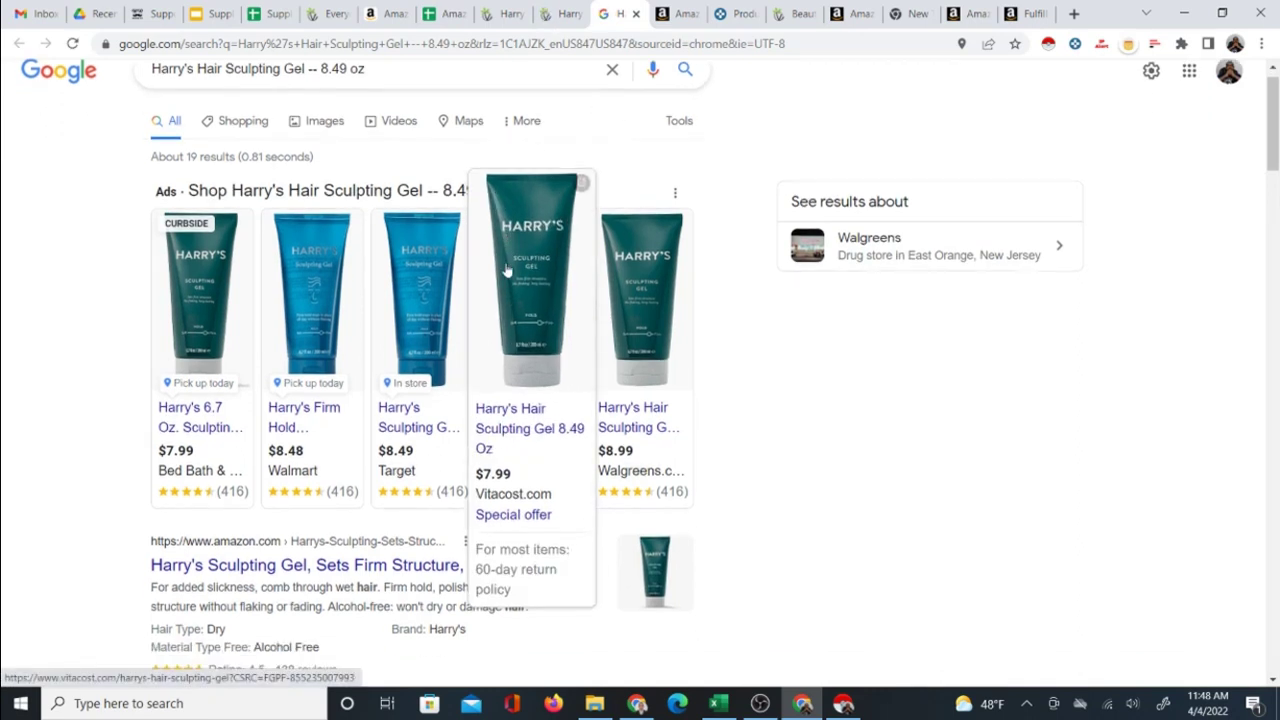
{"action": "scroll", "coordinate": [505, 290], "scroll_direction": "down", "scroll_amount": 2}
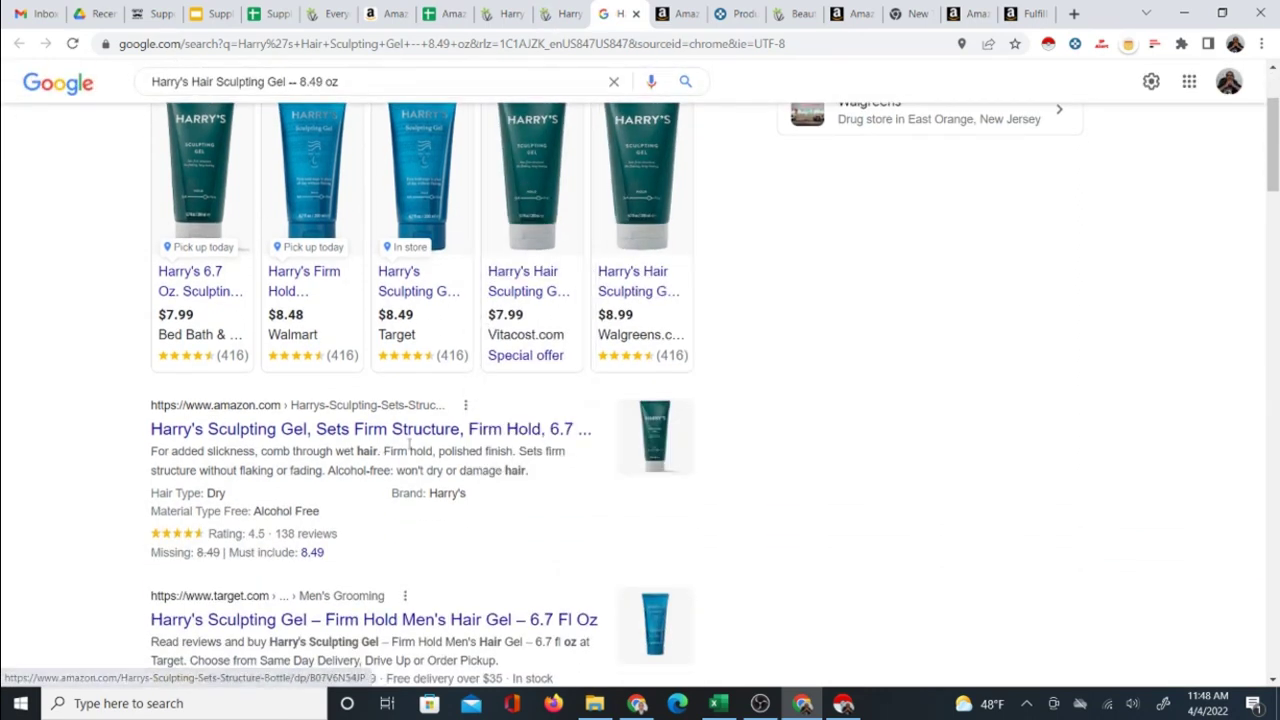
{"action": "left_click", "coordinate": [556, 15]}
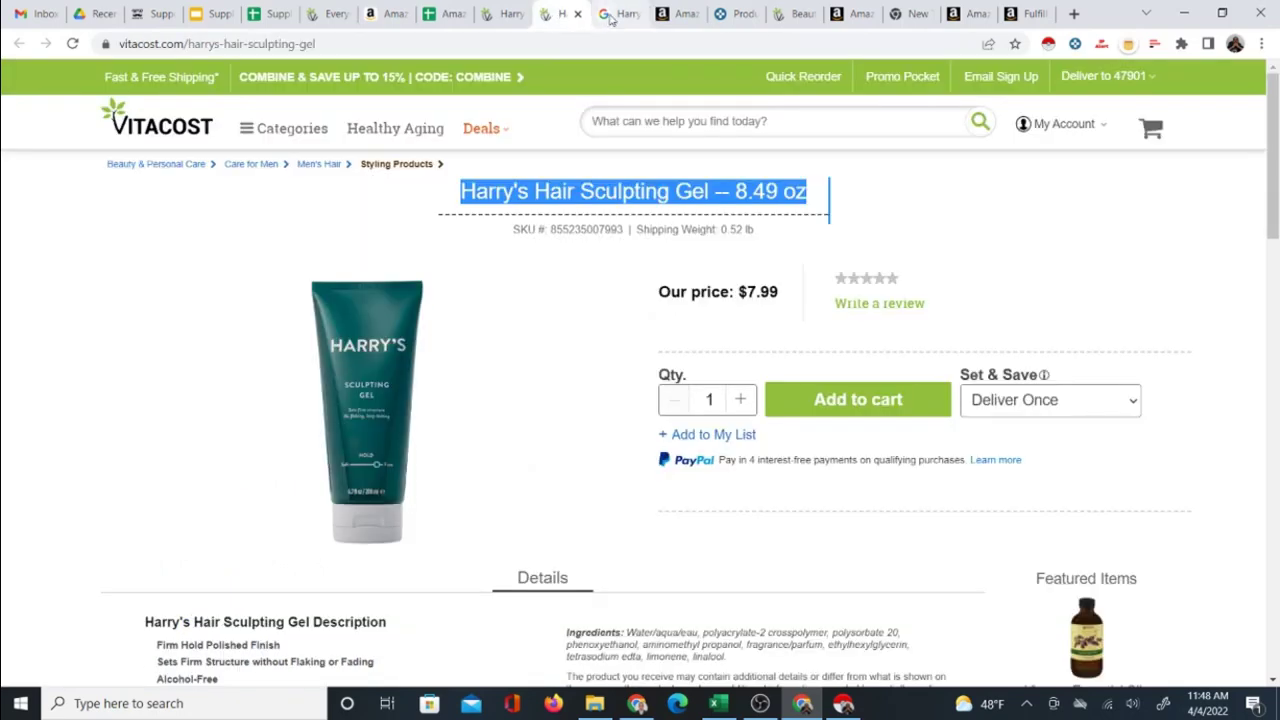
{"action": "left_click", "coordinate": [612, 14]}
{"action": "left_click", "coordinate": [376, 428]}
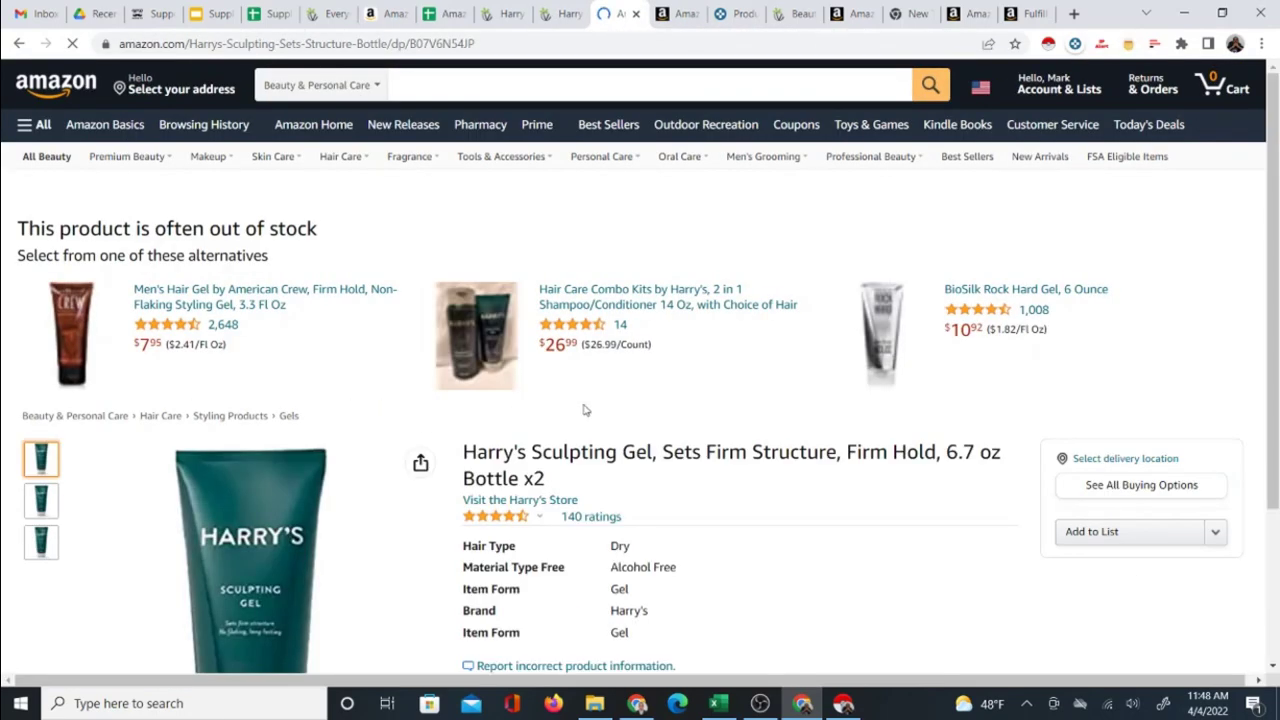
- Compare the bottle size and pack quantity of the sculpting gel on its Amazon listing with the enlarged product image on Vitacost
{"action": "scroll", "coordinate": [716, 400], "scroll_direction": "down", "scroll_amount": 2}
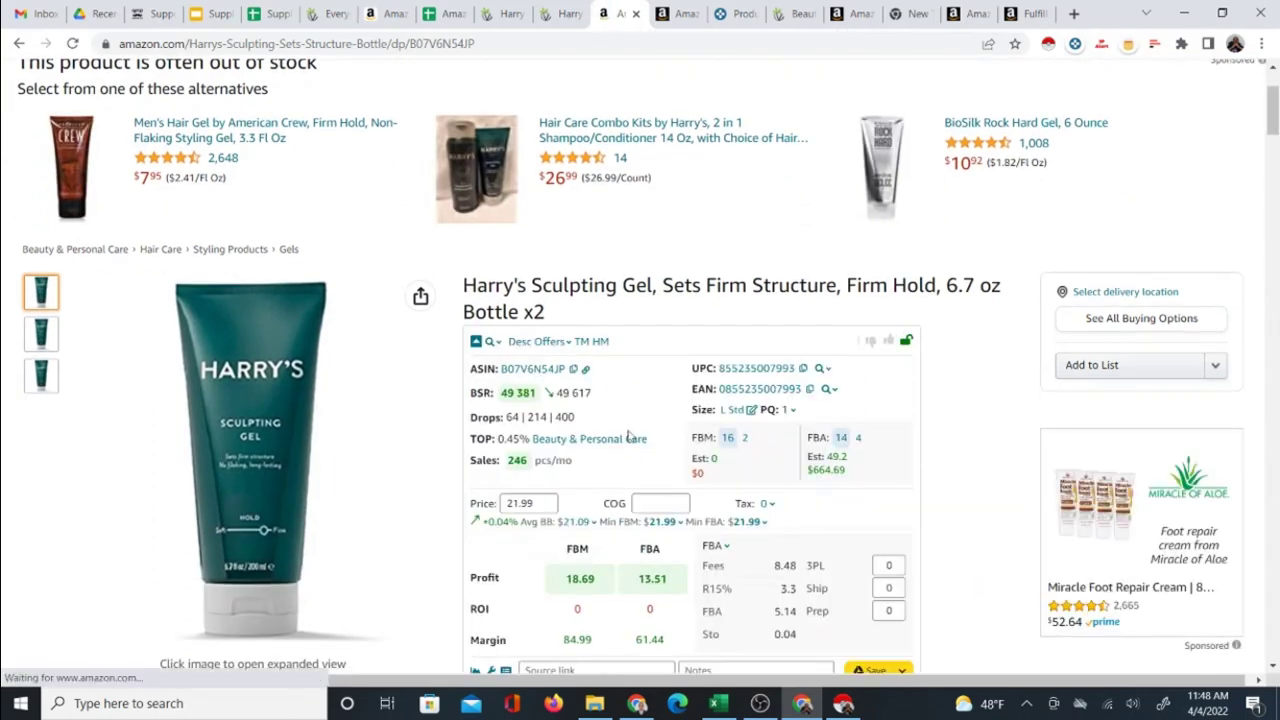
{"action": "left_click", "coordinate": [552, 10]}
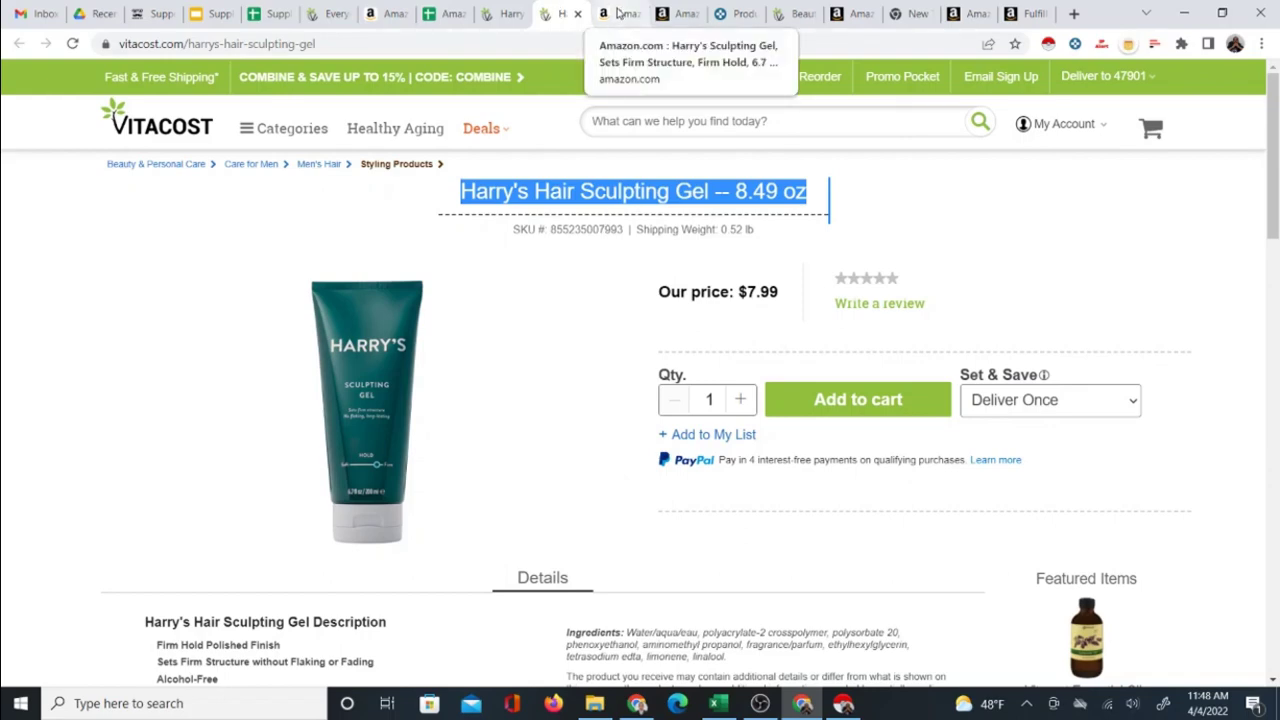
{"action": "left_click", "coordinate": [618, 13]}
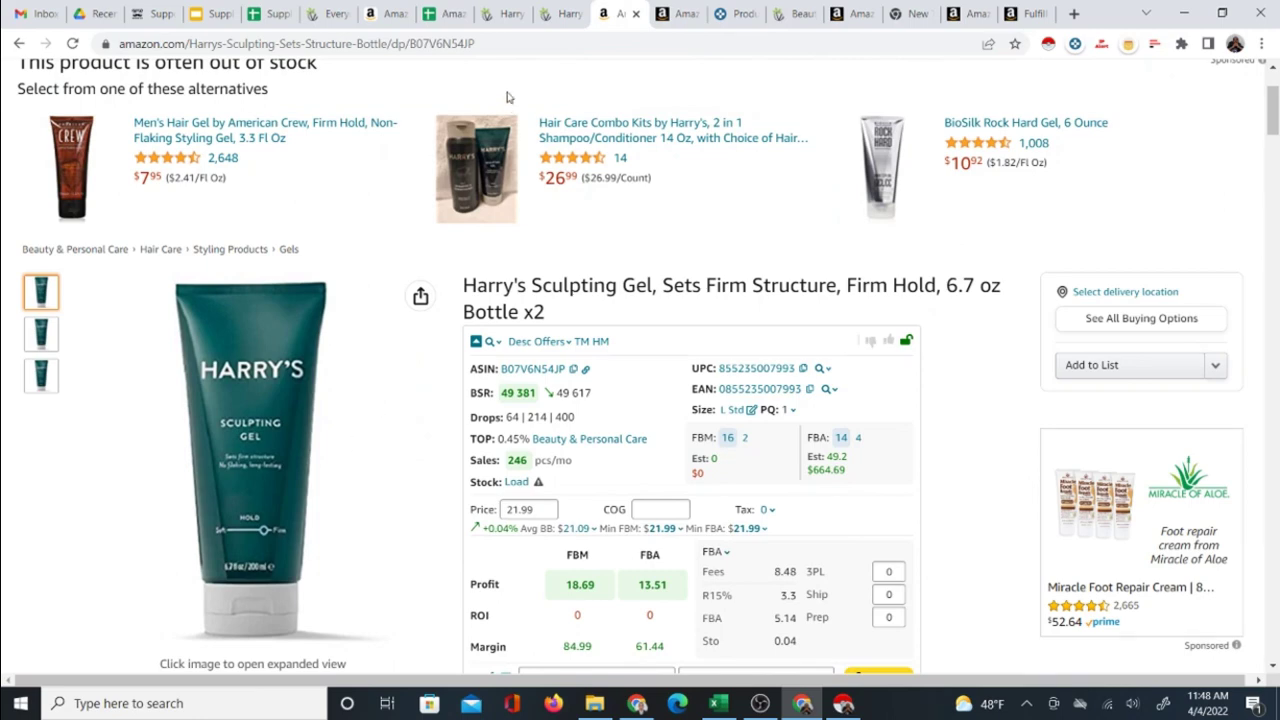
{"action": "left_click", "coordinate": [563, 14]}
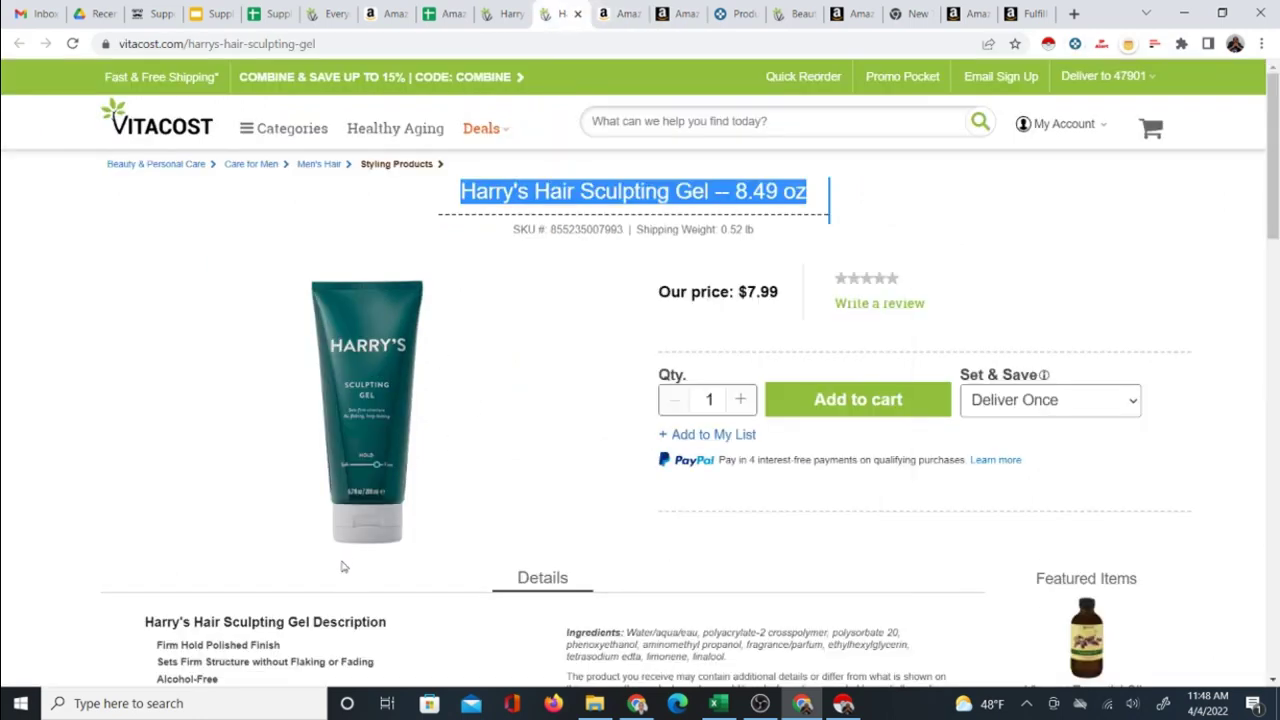
{"action": "mouse_move", "coordinate": [354, 491]}
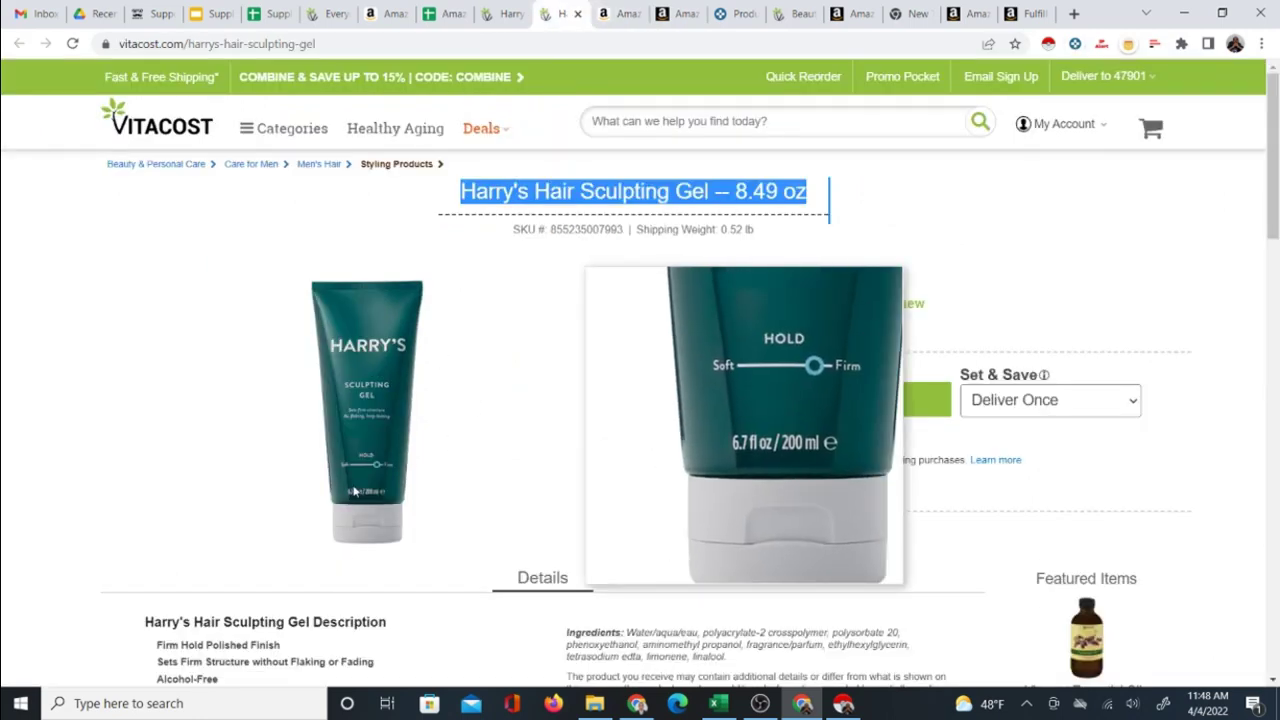
{"action": "mouse_move", "coordinate": [434, 397]}
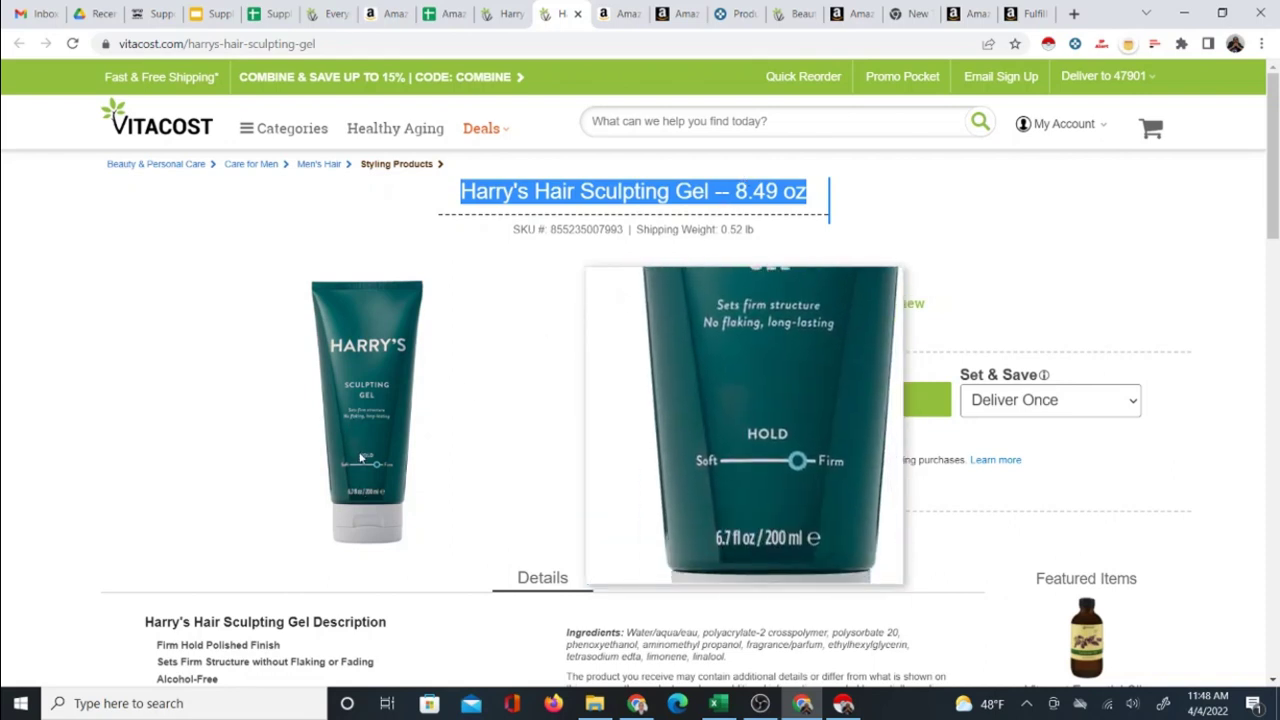
{"action": "left_click", "coordinate": [610, 13]}
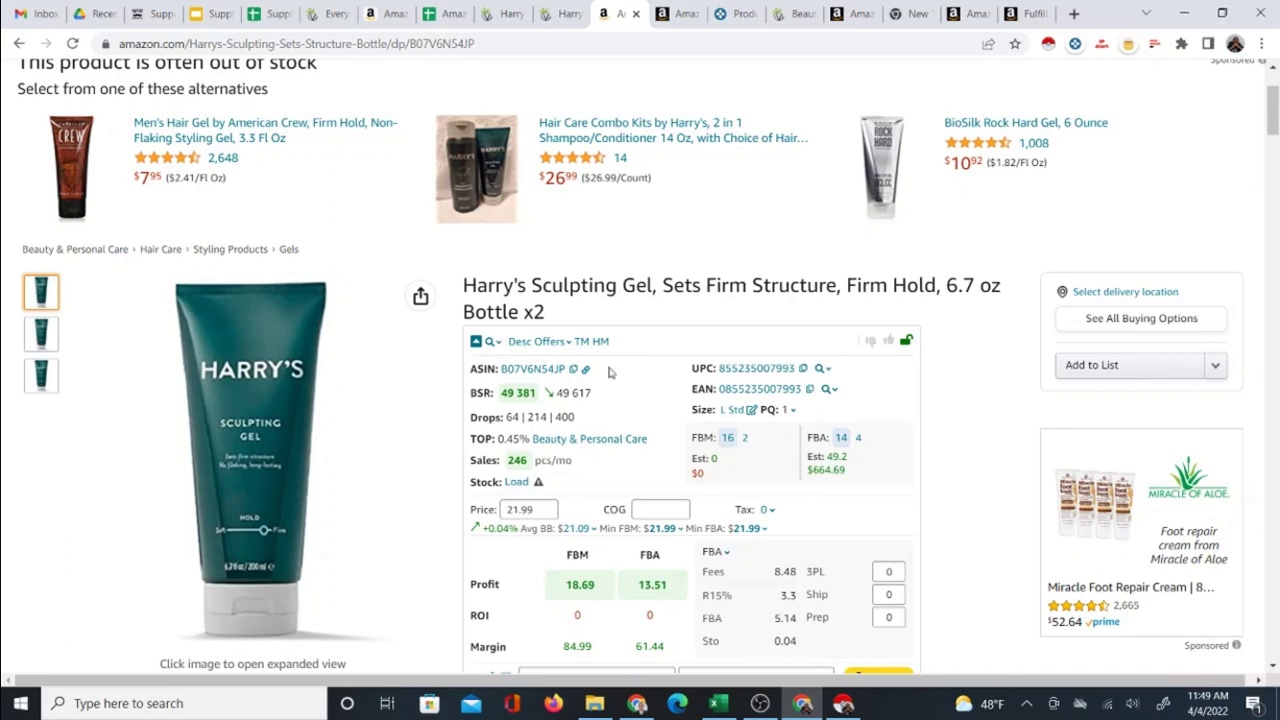
{"action": "scroll", "coordinate": [543, 237], "scroll_direction": "down", "scroll_amount": 1}
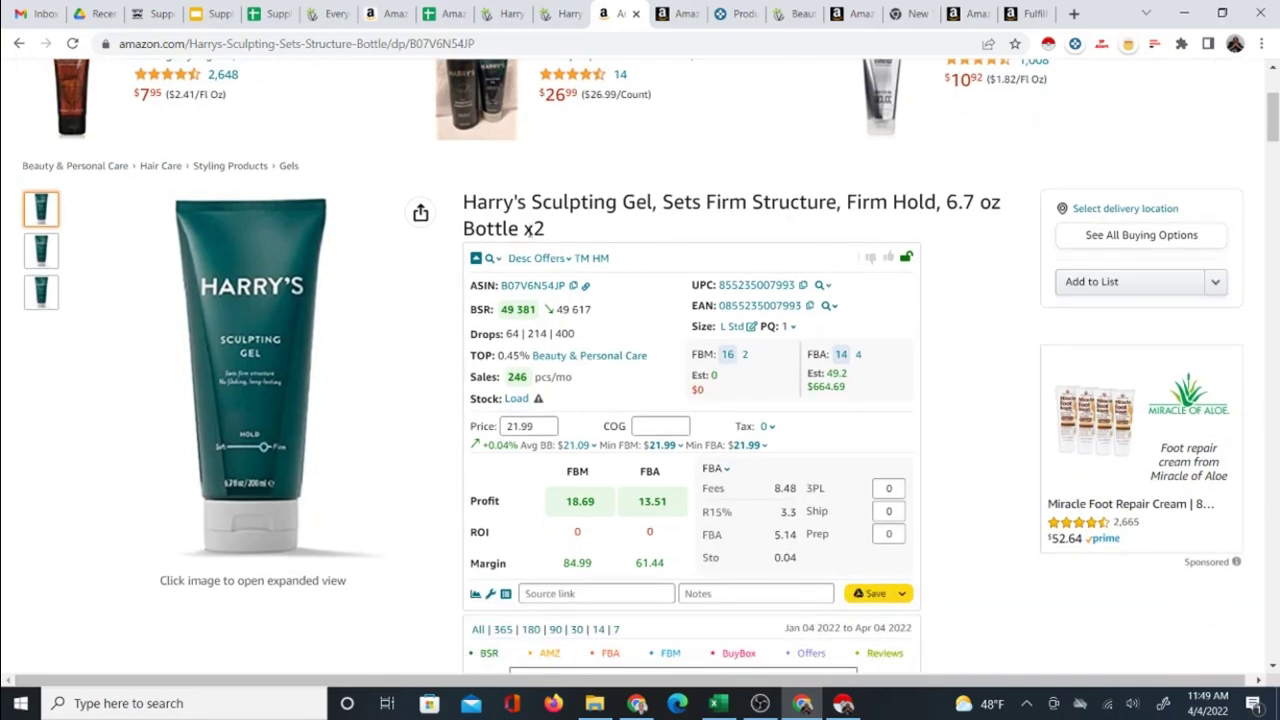
- Read the Vitacost description and the Amazon product details of the sculpting gel to check whether both describe the same item
{"action": "left_click", "coordinate": [563, 10]}
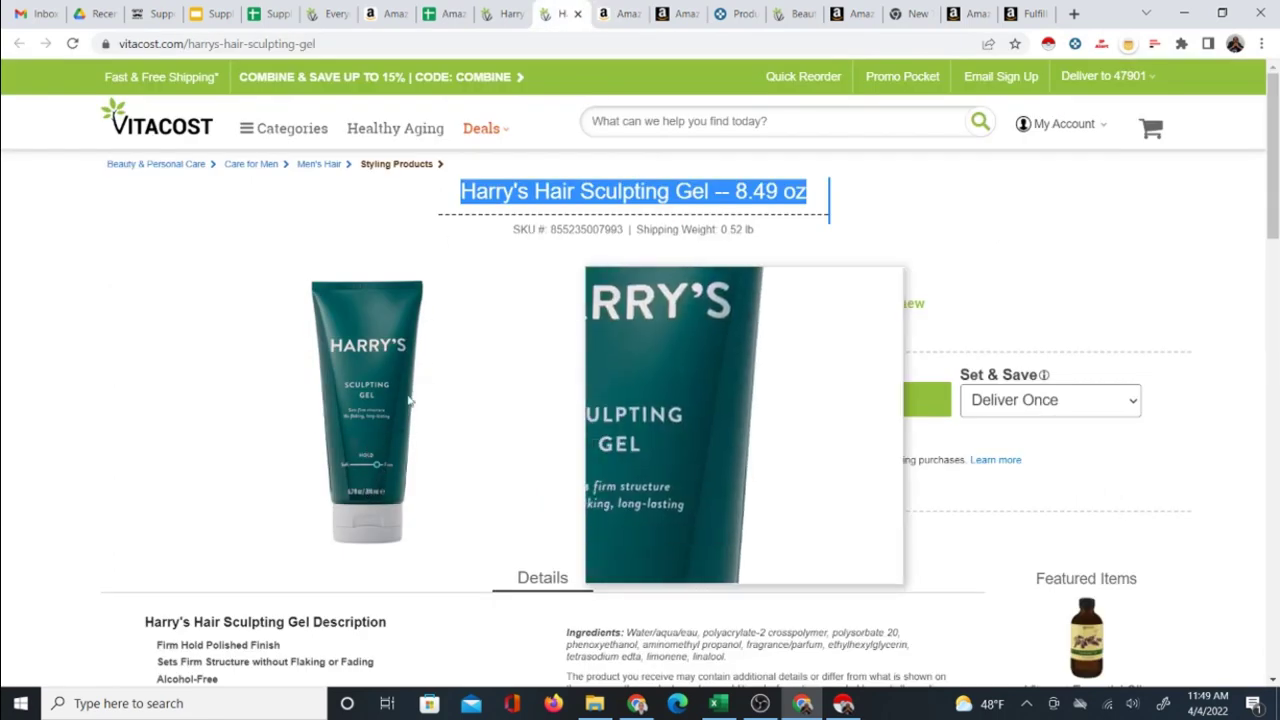
{"action": "scroll", "coordinate": [714, 509], "scroll_direction": "down", "scroll_amount": 2}
{"action": "scroll", "coordinate": [738, 498], "scroll_direction": "down", "scroll_amount": 1}
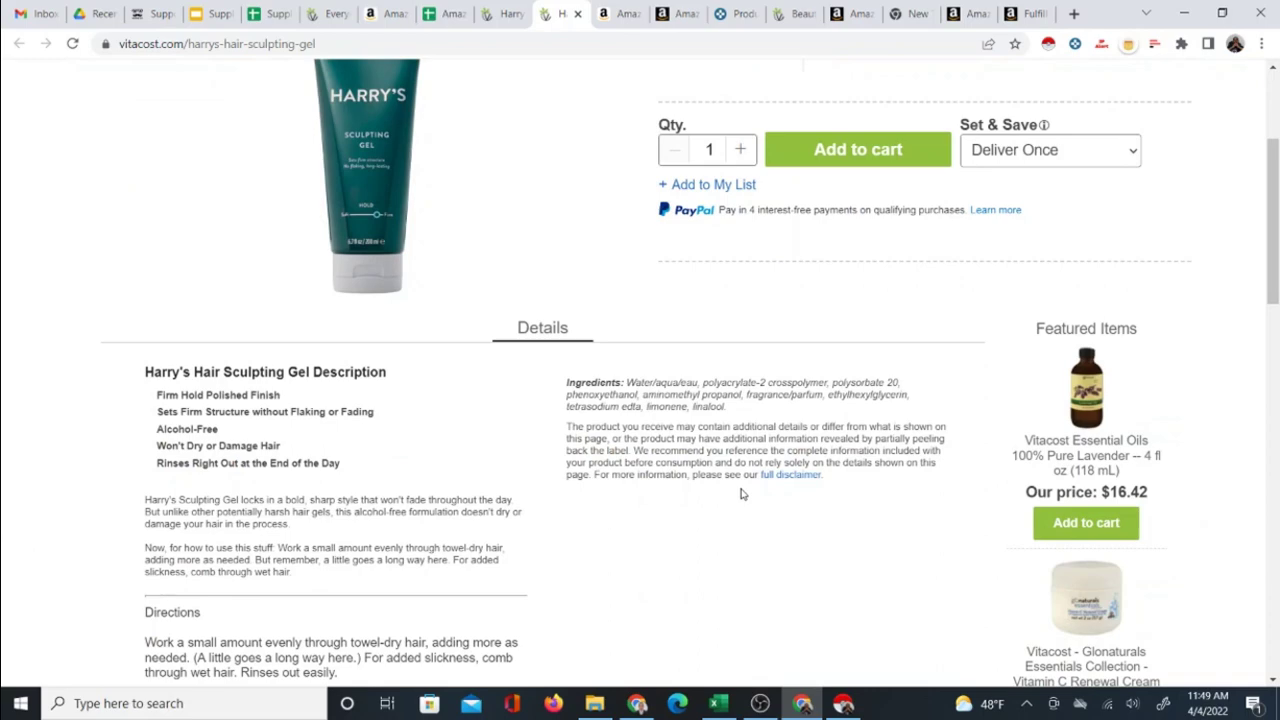
{"action": "scroll", "coordinate": [700, 410], "scroll_direction": "down", "scroll_amount": 2}
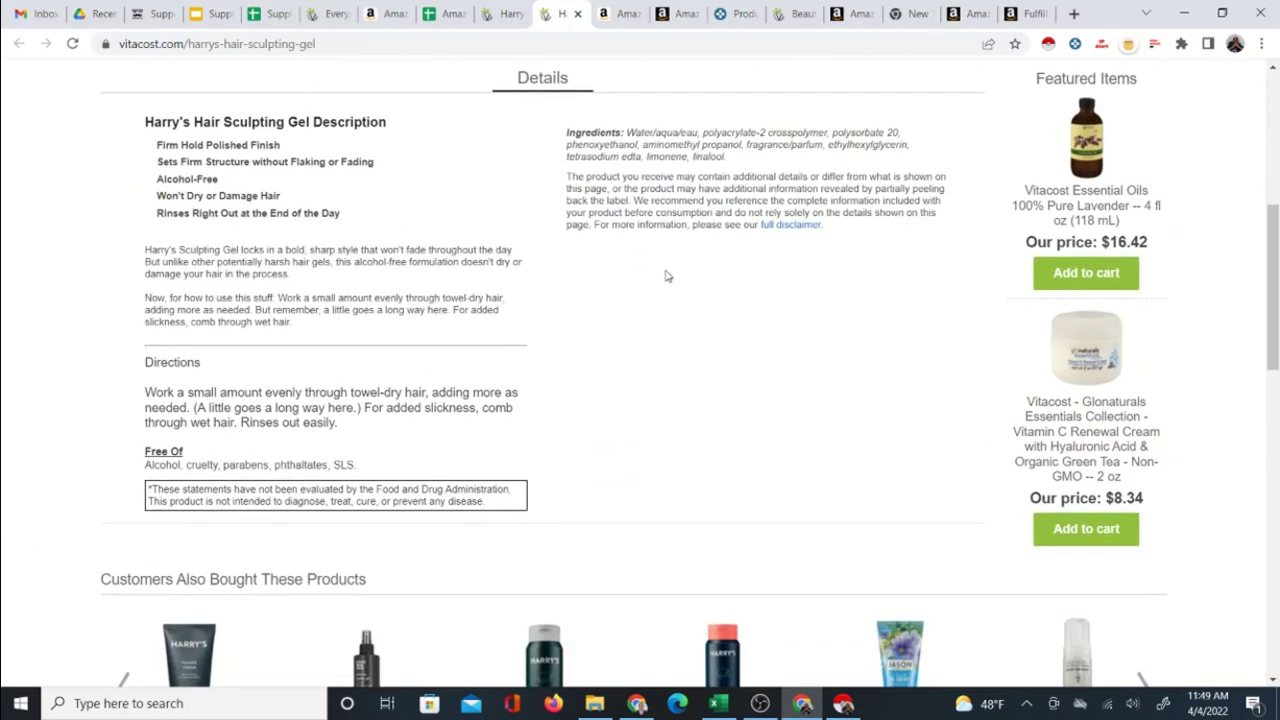
{"action": "scroll", "coordinate": [667, 276], "scroll_direction": "up", "scroll_amount": 4}
{"action": "left_click", "coordinate": [615, 14]}
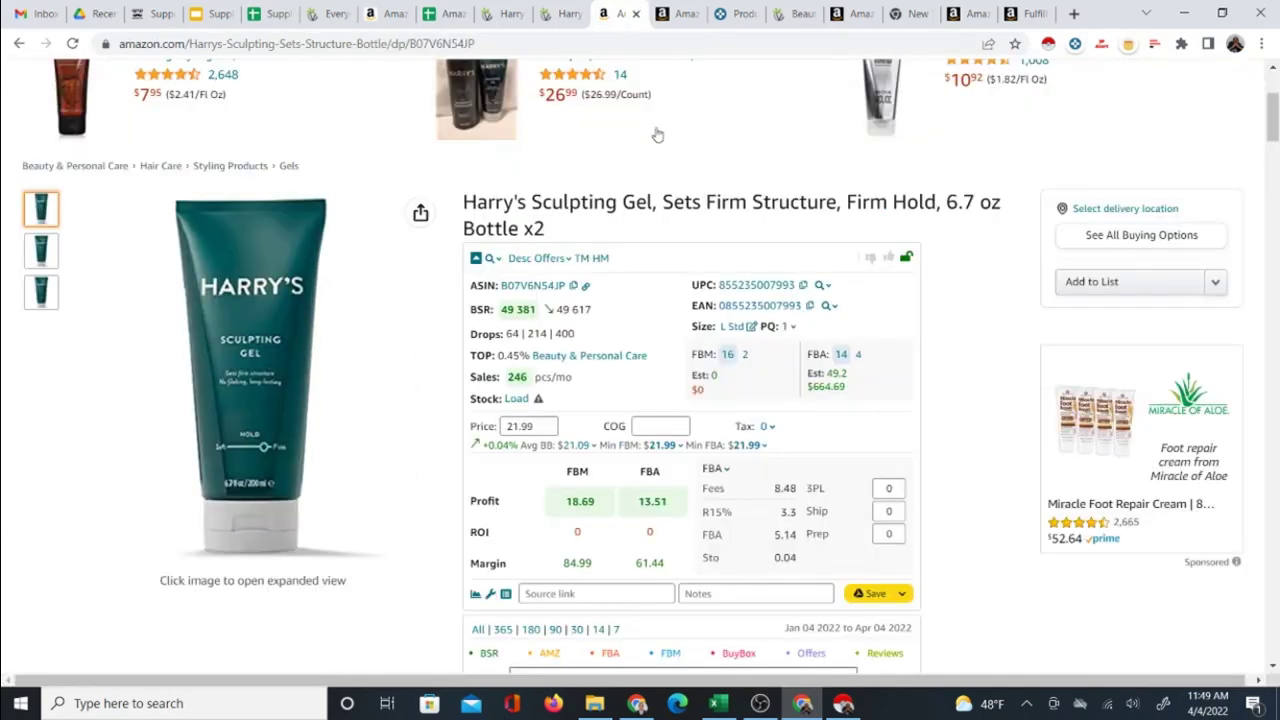
{"action": "scroll", "coordinate": [703, 421], "scroll_direction": "down", "scroll_amount": 8}
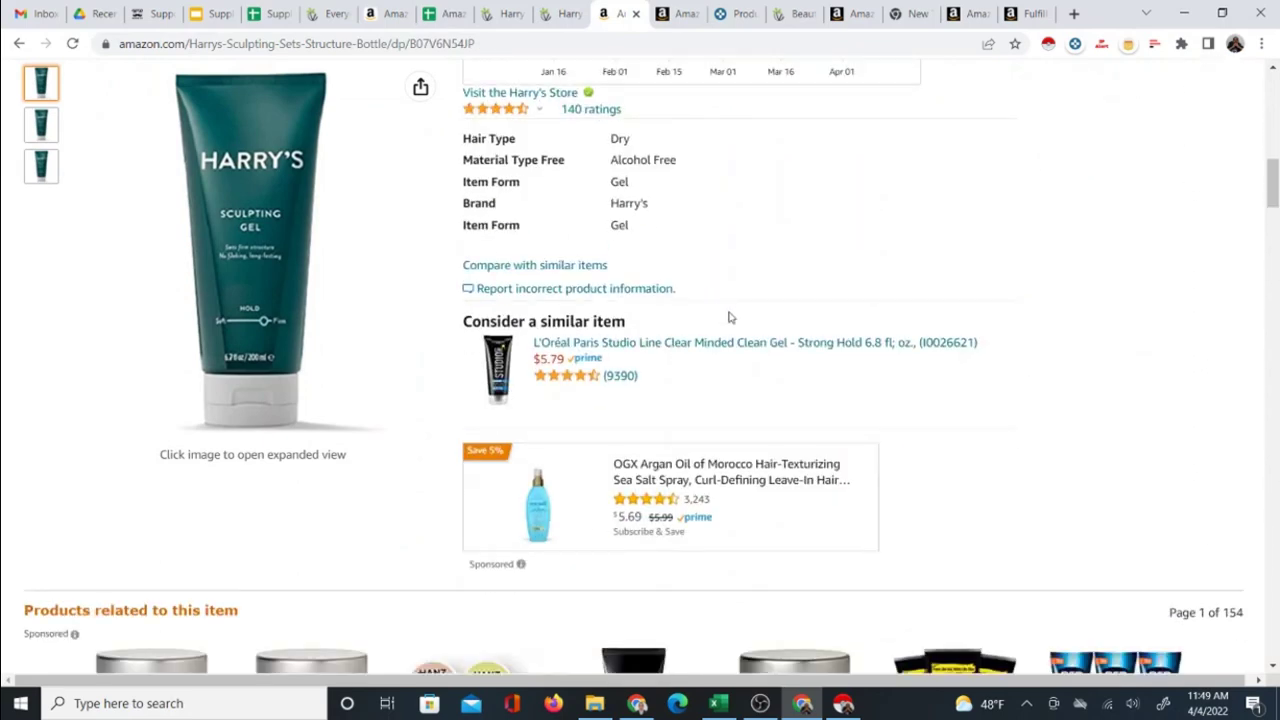
{"action": "scroll", "coordinate": [729, 317], "scroll_direction": "down", "scroll_amount": 8}
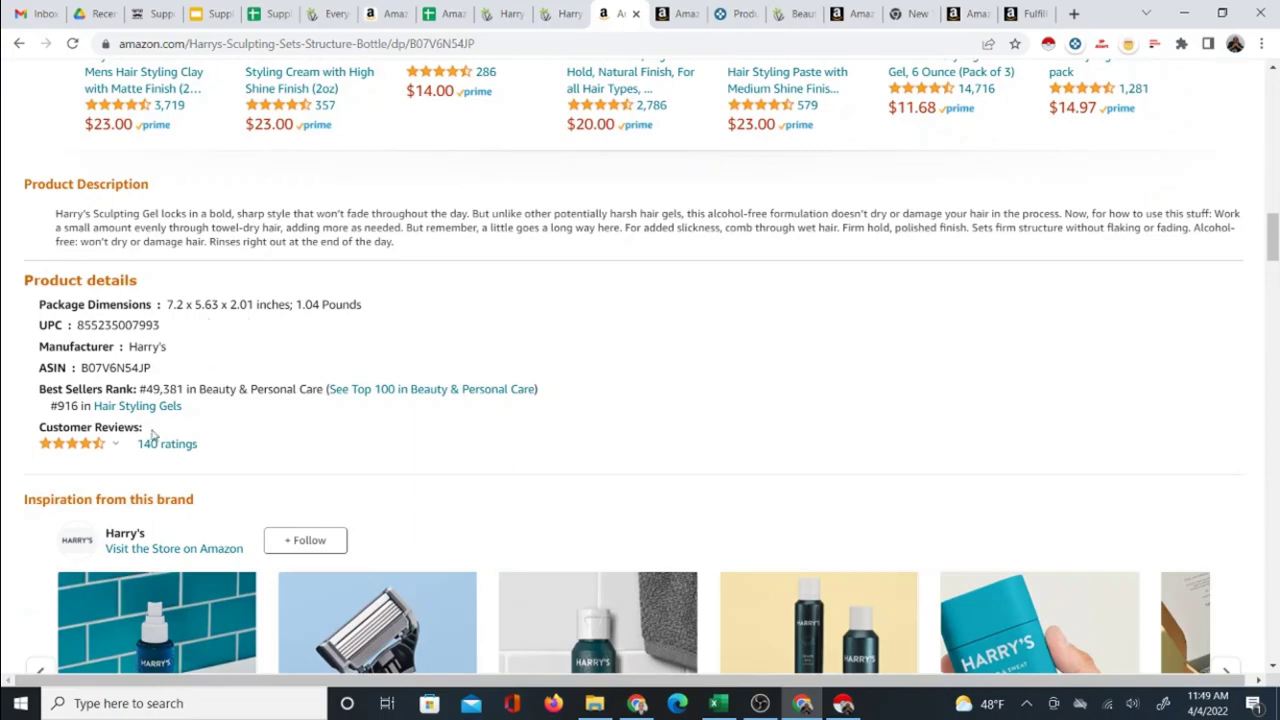
{"action": "scroll", "coordinate": [690, 430], "scroll_direction": "up", "scroll_amount": 8}
{"action": "scroll", "coordinate": [798, 418], "scroll_direction": "up", "scroll_amount": 5}
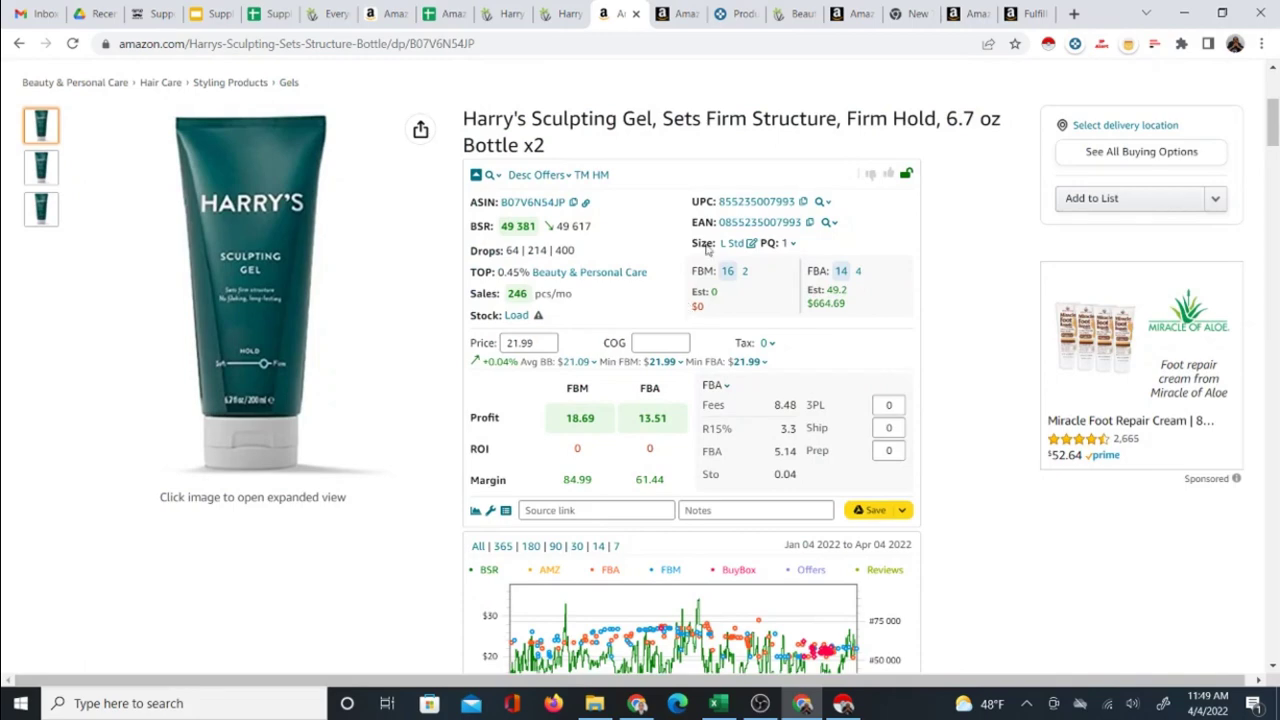
- Check the sculpting gel's Vitacost price, enter 7.99 as the cost of goods on the Amazon listing, and review profit and price history
{"action": "left_click", "coordinate": [548, 14]}
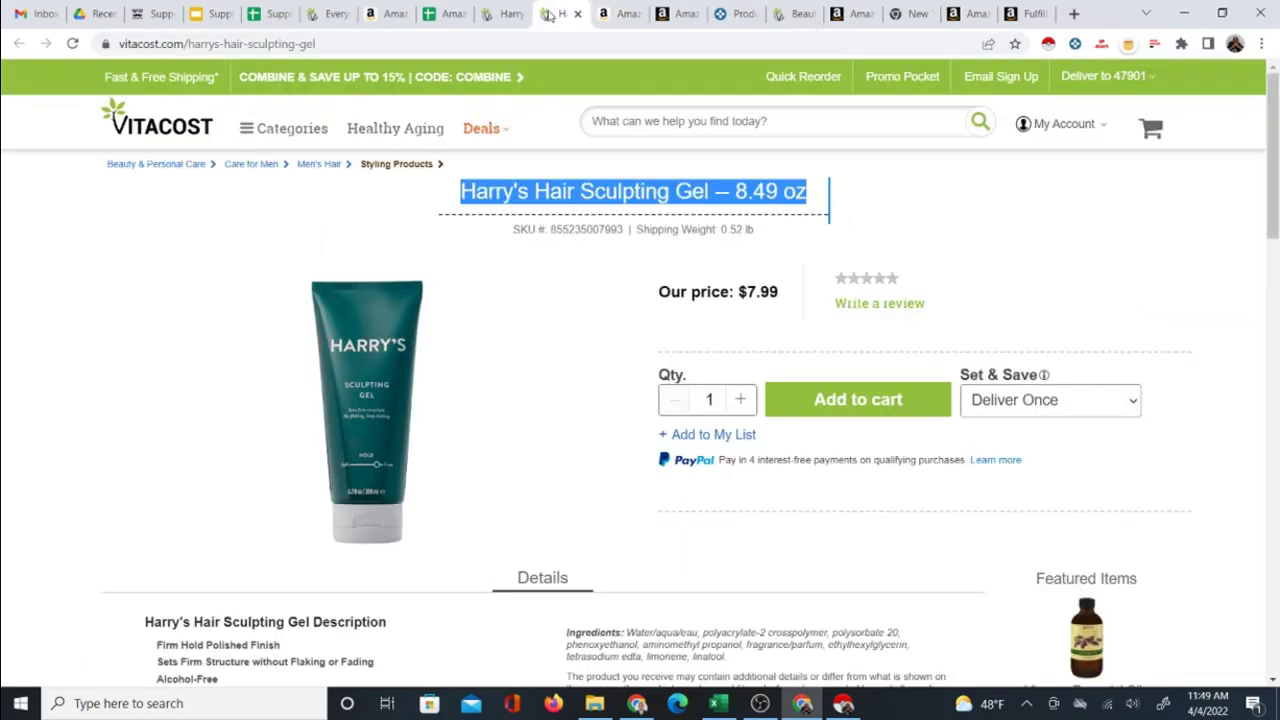
{"action": "left_click", "coordinate": [614, 20]}
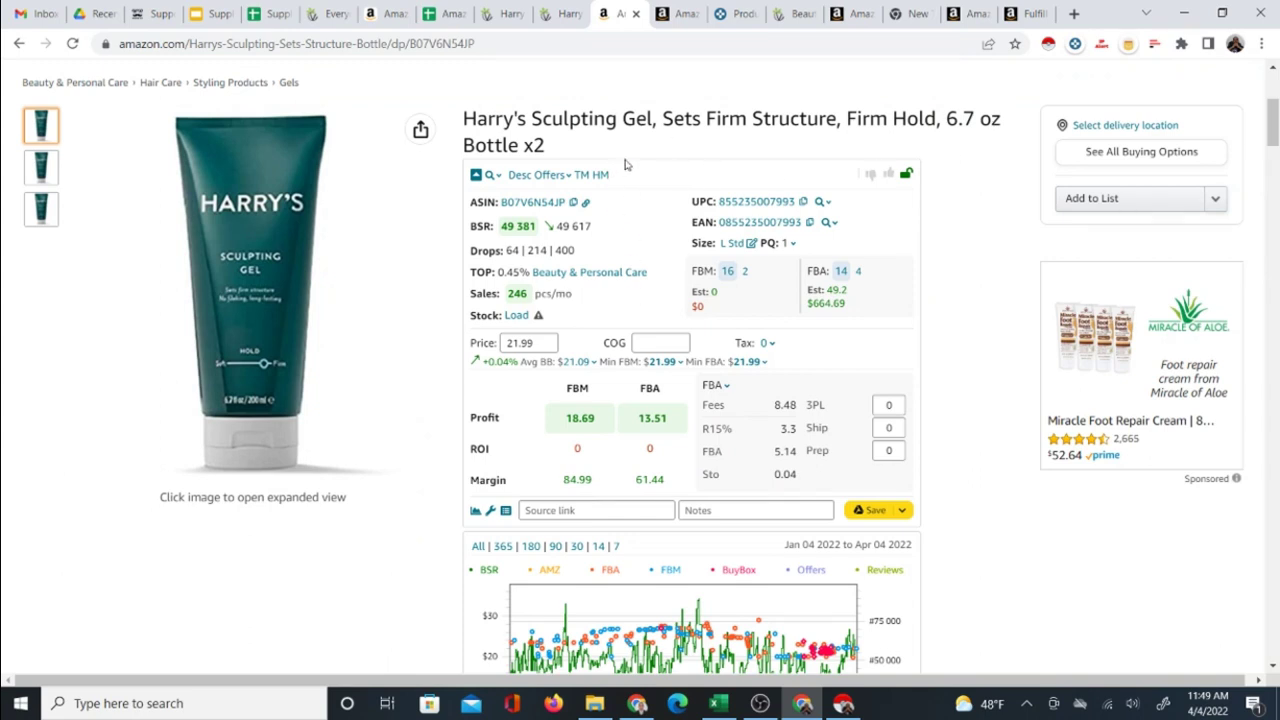
{"action": "left_click", "coordinate": [580, 18]}
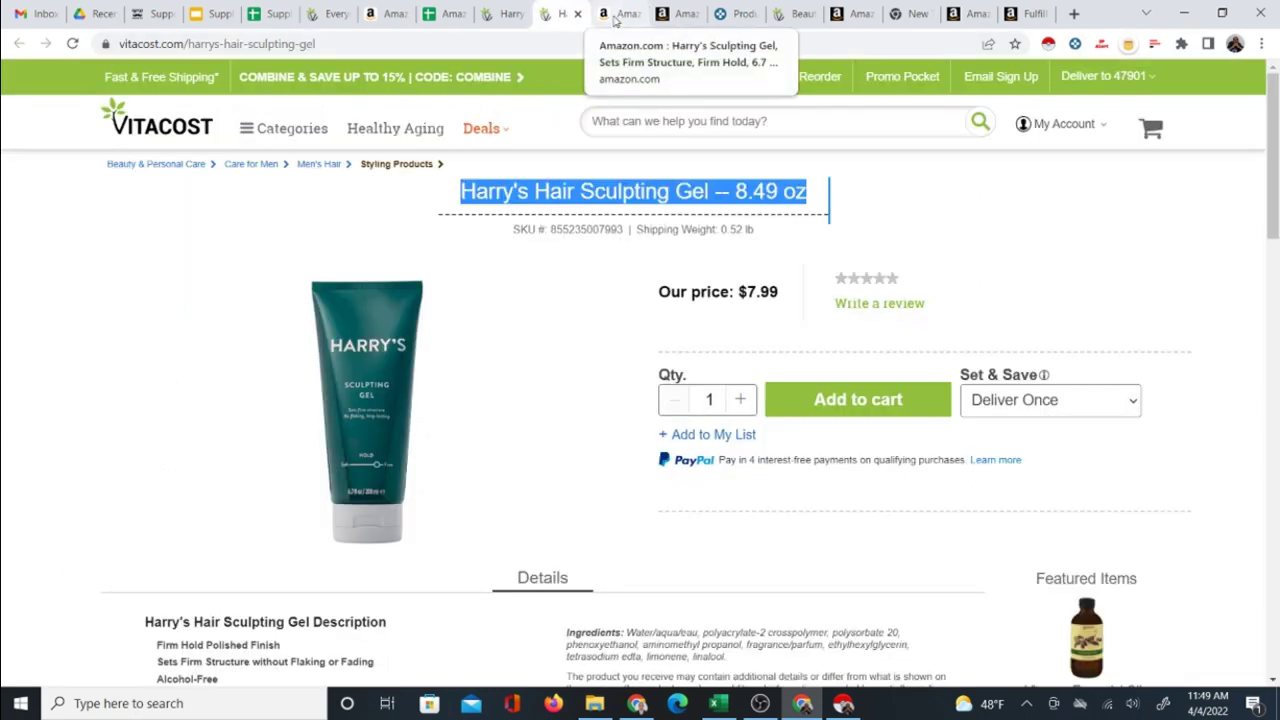
{"action": "left_click", "coordinate": [615, 19]}
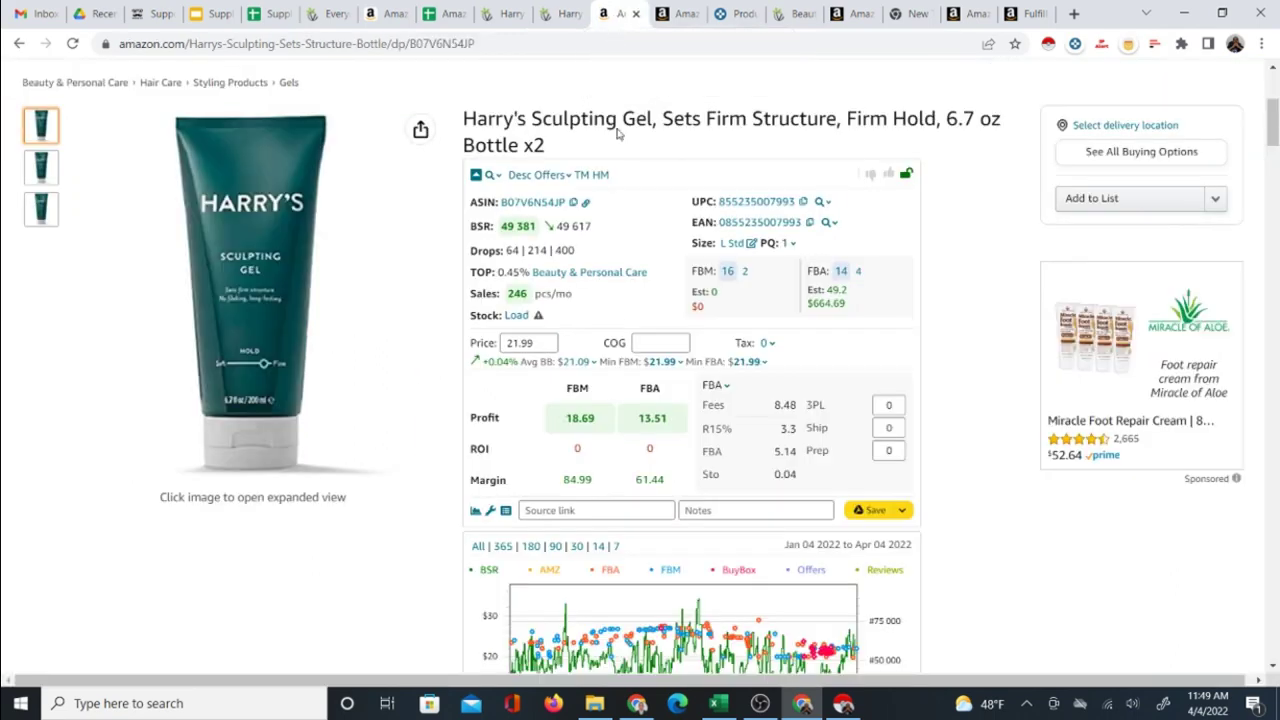
{"action": "left_click", "coordinate": [645, 342]}
{"action": "type", "text": "7.99"}
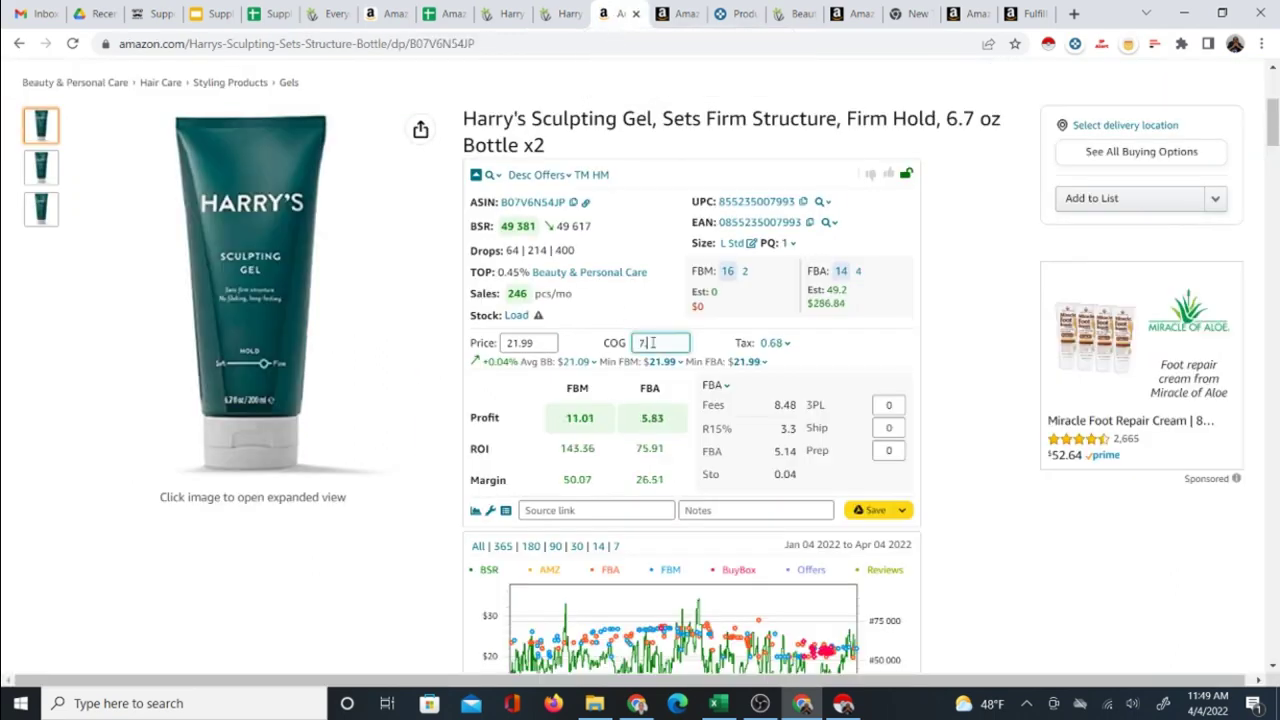
{"action": "mouse_move", "coordinate": [668, 417]}
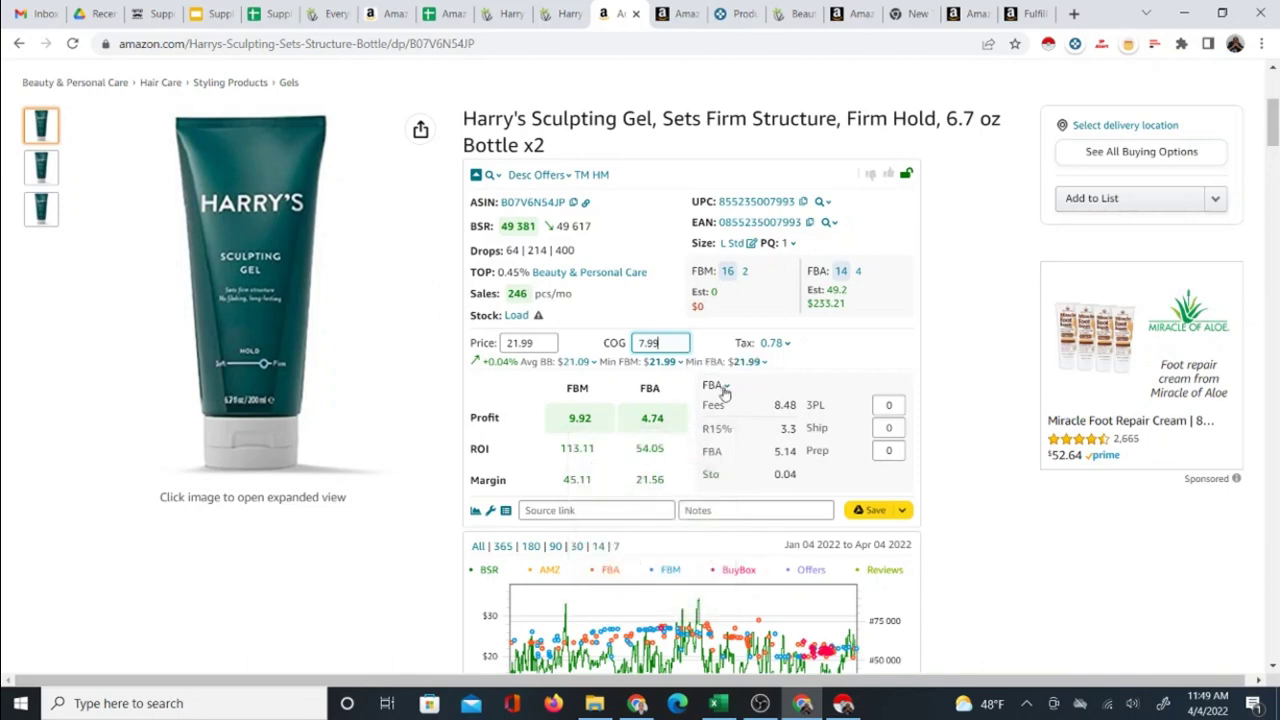
{"action": "scroll", "coordinate": [632, 379], "scroll_direction": "down", "scroll_amount": 2}
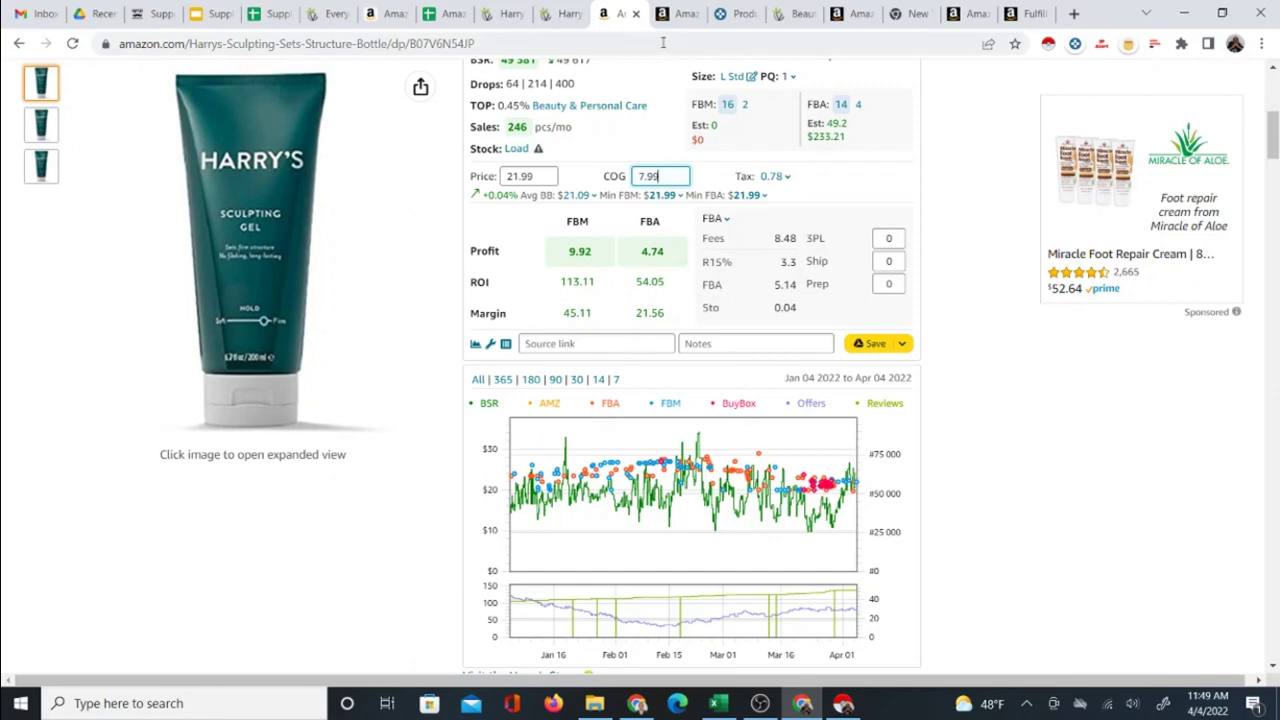
- Close the Vitacost and Amazon pages of the sculpting gel and return to the Harry's brand listing on Vitacost
{"action": "left_click", "coordinate": [568, 14]}
{"action": "left_click", "coordinate": [577, 15]}
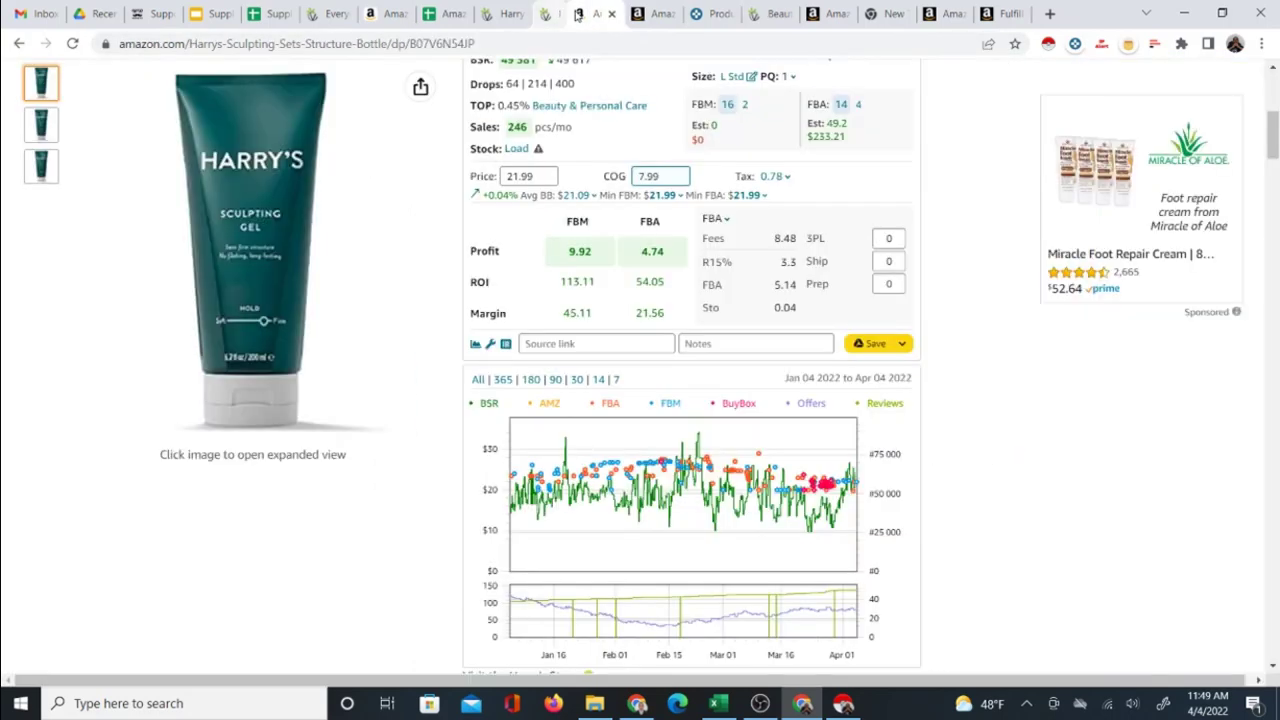
{"action": "left_click", "coordinate": [577, 15]}
{"action": "left_click", "coordinate": [491, 21]}
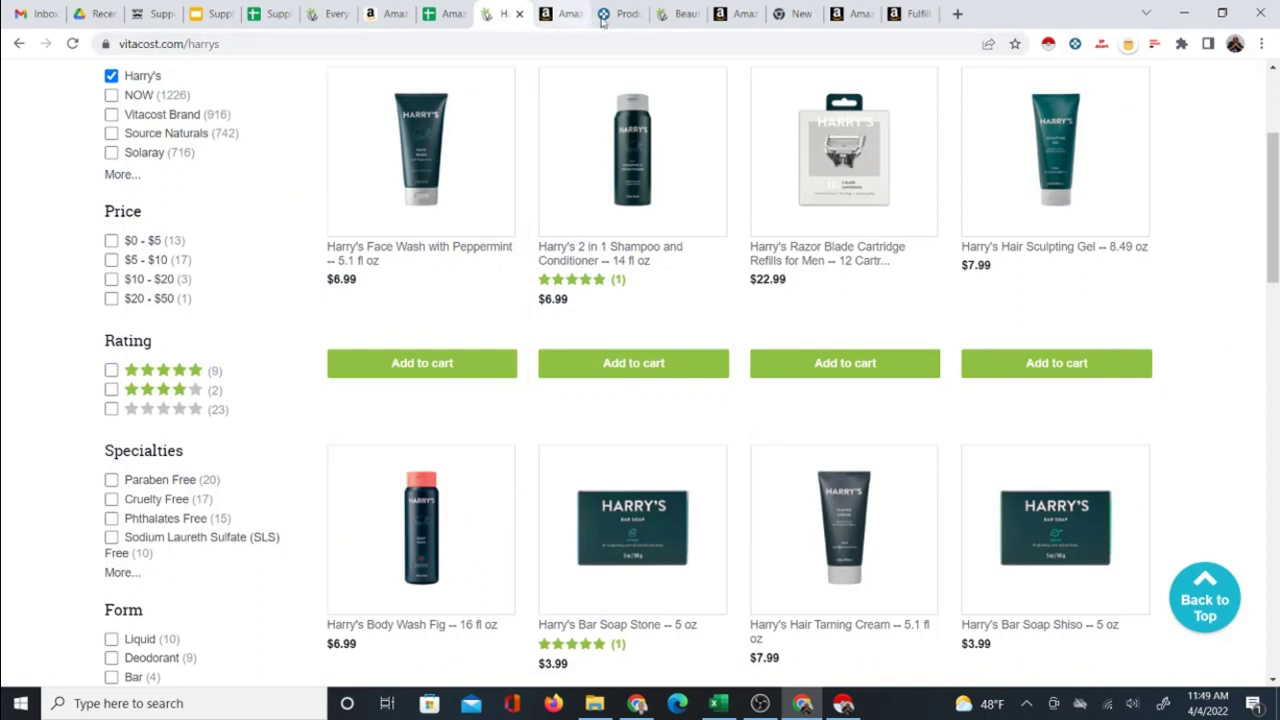
- Review the Categories vs. Brands slide and look through the products on the last page of Vitacost's Hair Shampoo category
{"action": "left_click", "coordinate": [670, 14]}
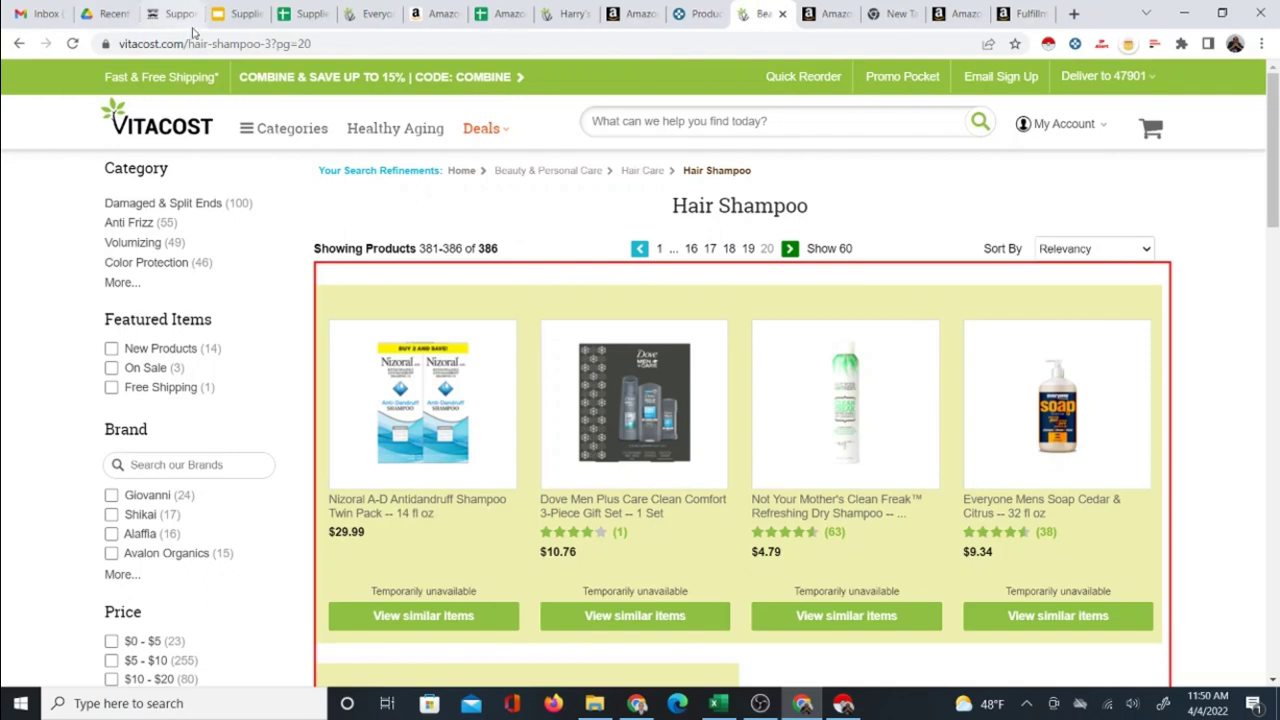
{"action": "left_click", "coordinate": [240, 14]}
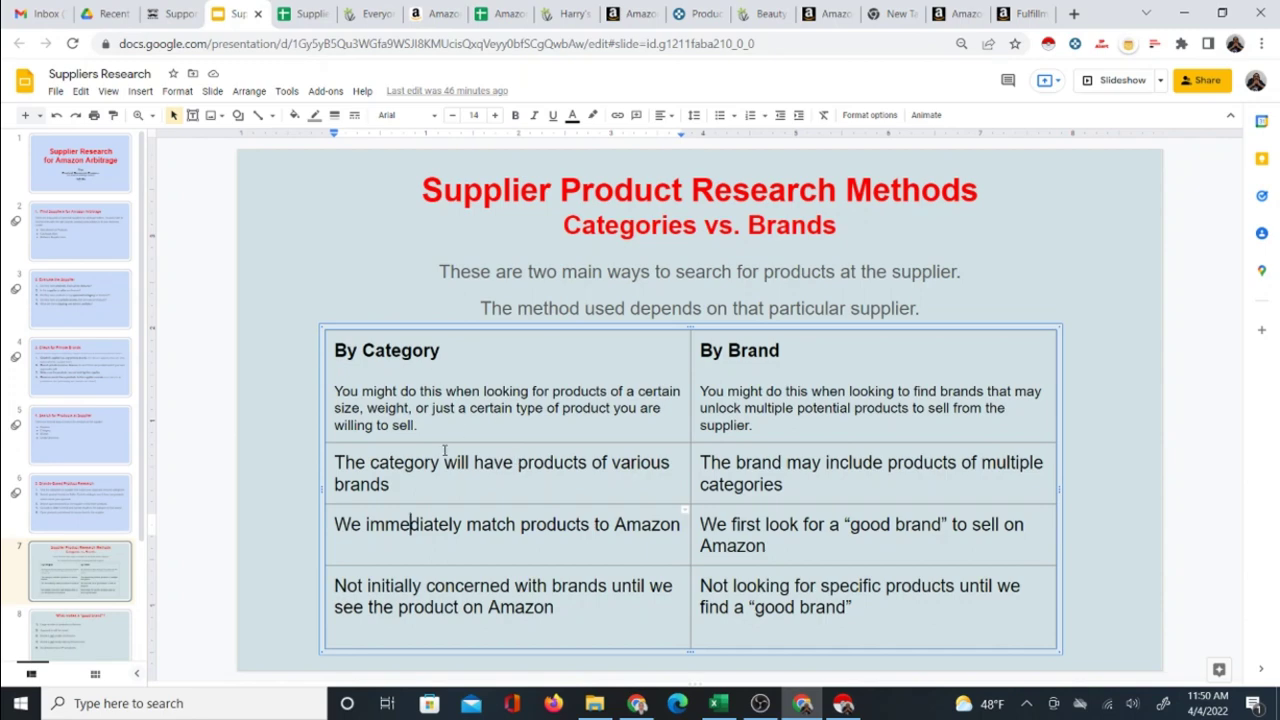
{"action": "left_click", "coordinate": [750, 18]}
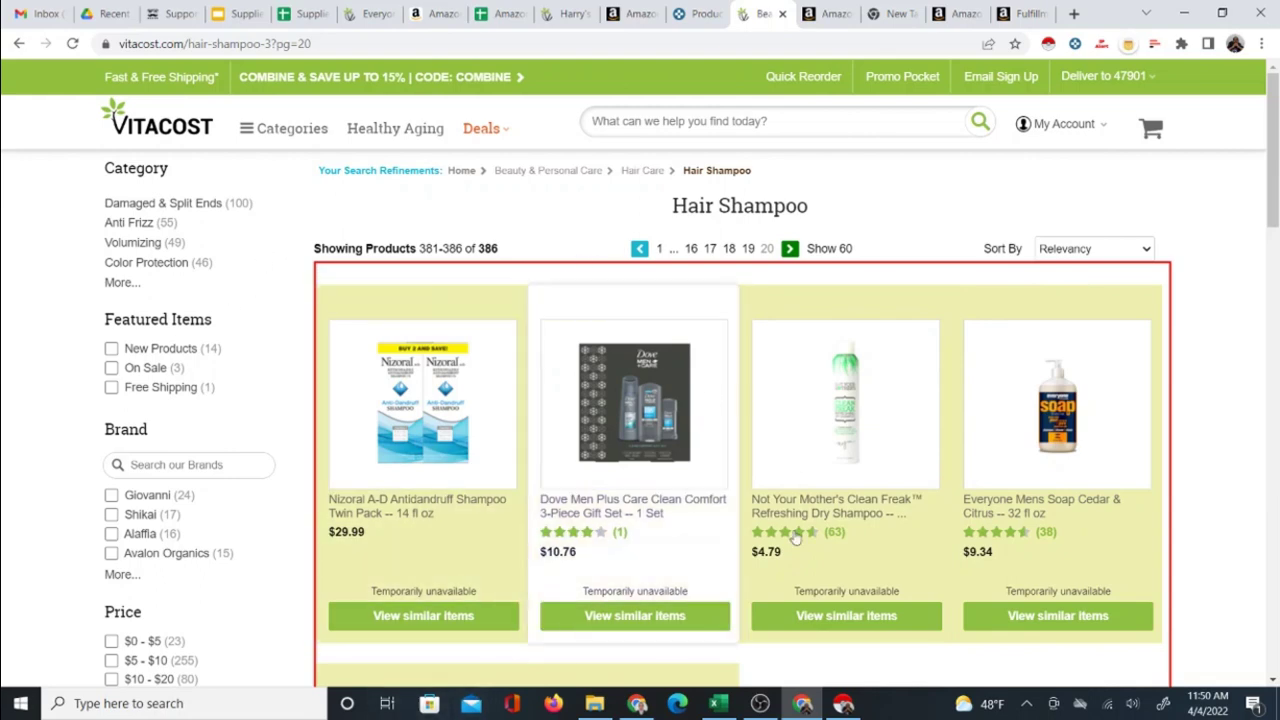
{"action": "scroll", "coordinate": [846, 529], "scroll_direction": "down", "scroll_amount": 4}
{"action": "scroll", "coordinate": [784, 426], "scroll_direction": "up", "scroll_amount": 1}
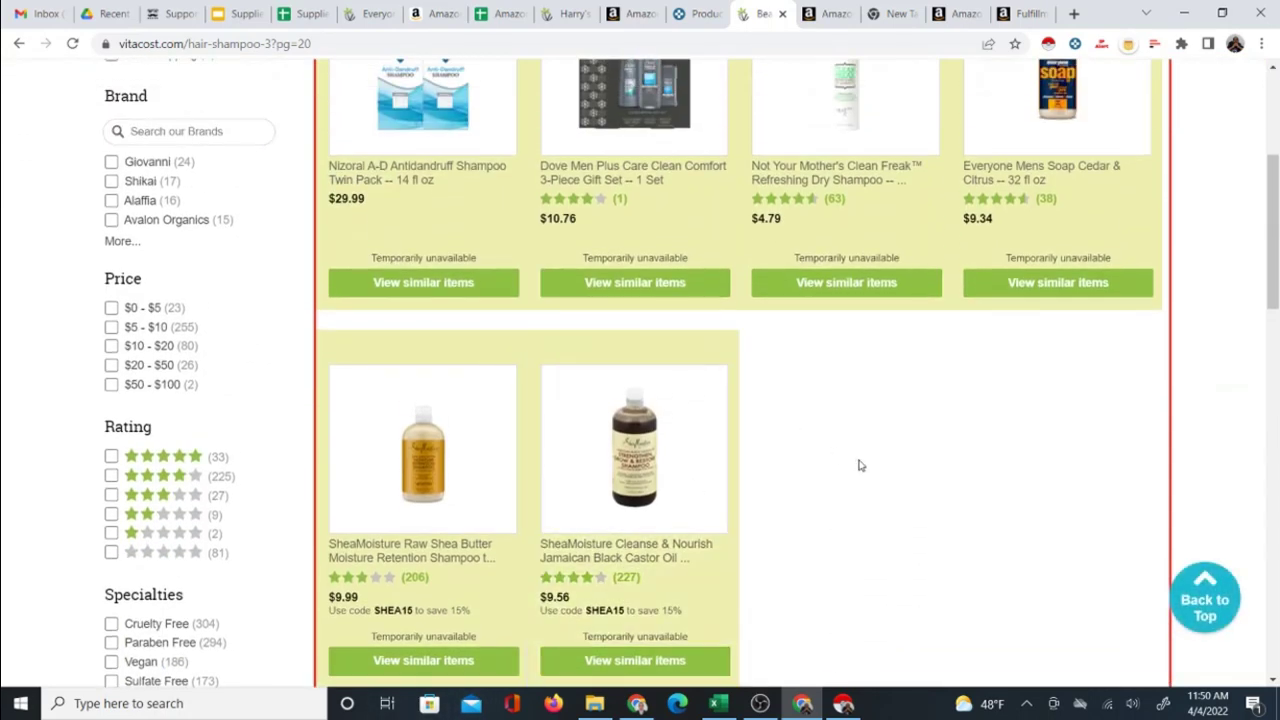
{"action": "scroll", "coordinate": [857, 463], "scroll_direction": "up", "scroll_amount": 3}
- Go back from the Harry's brand listing to the Harry's 2 in 1 Shampoo and Conditioner product page on Vitacost
{"action": "left_click", "coordinate": [567, 16]}
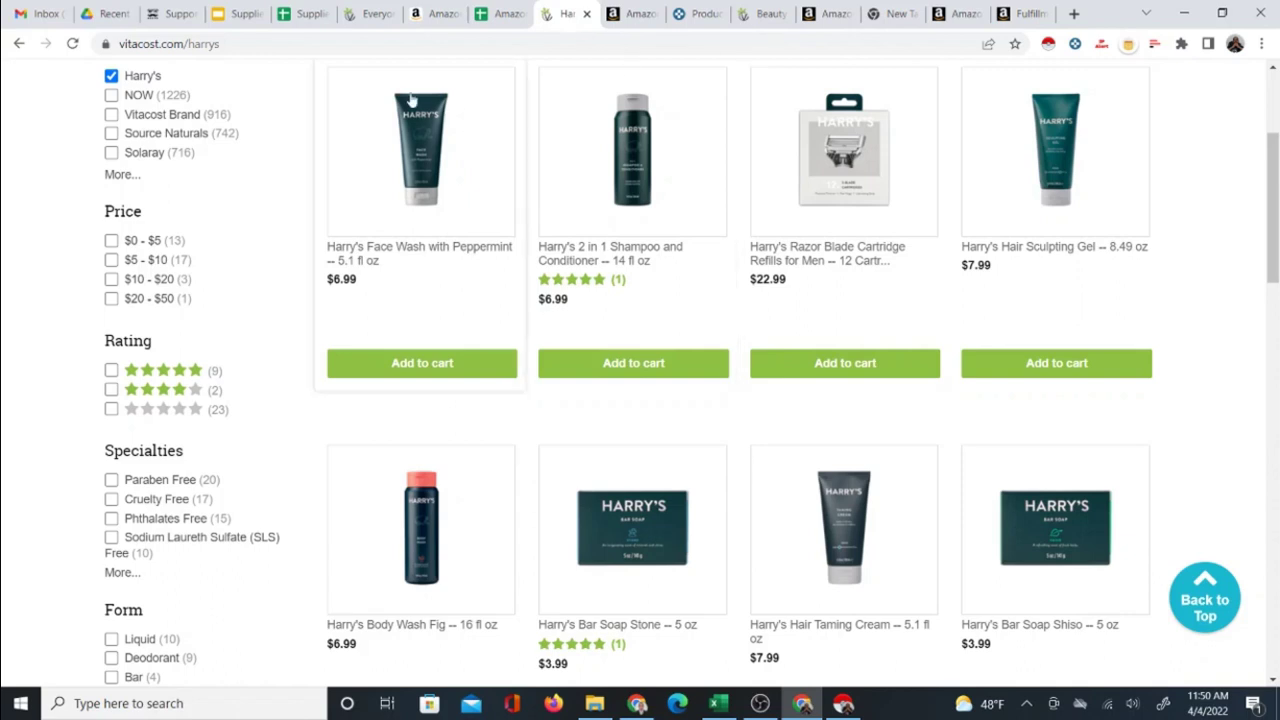
{"action": "left_click", "coordinate": [18, 44]}
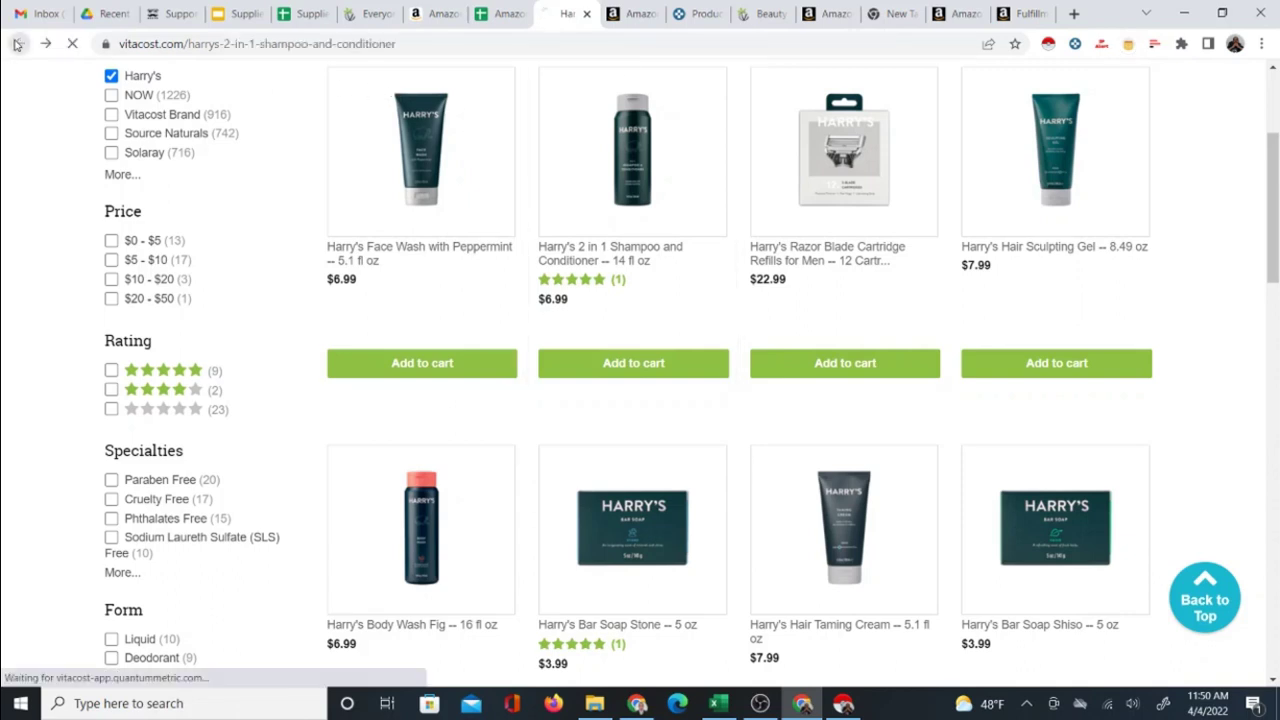
{"action": "left_click", "coordinate": [757, 13]}
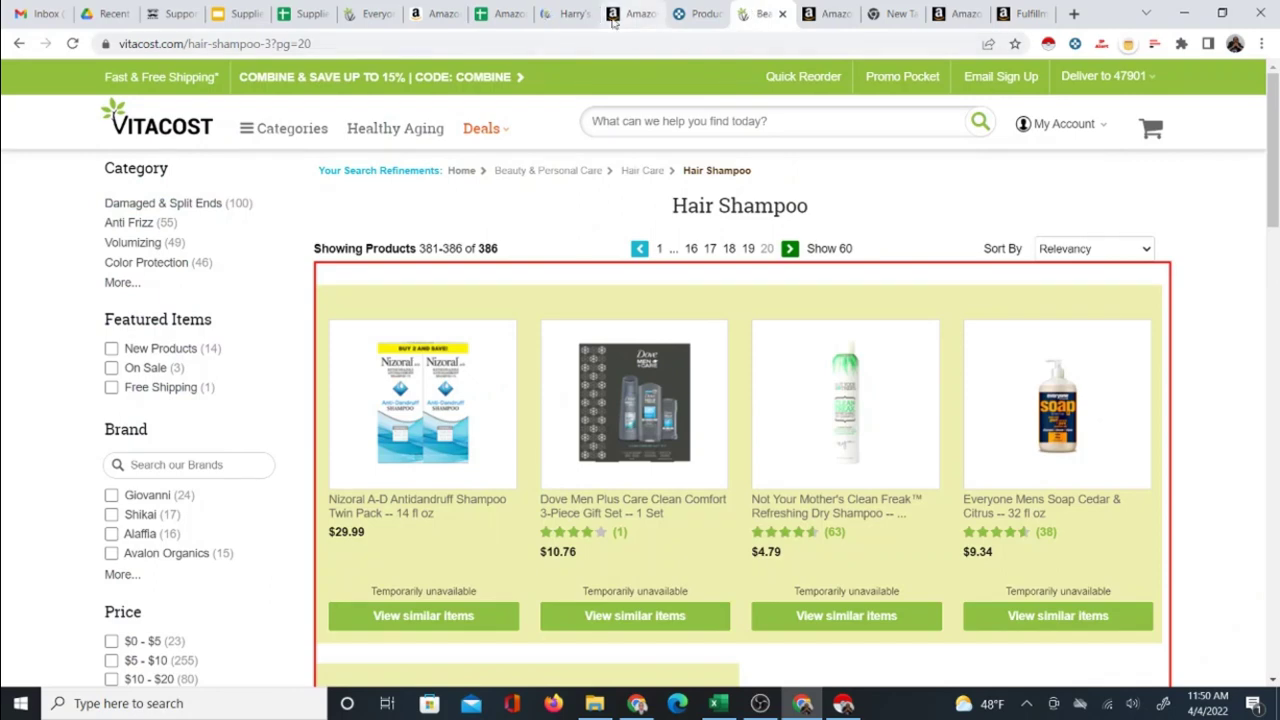
{"action": "left_click", "coordinate": [561, 15]}
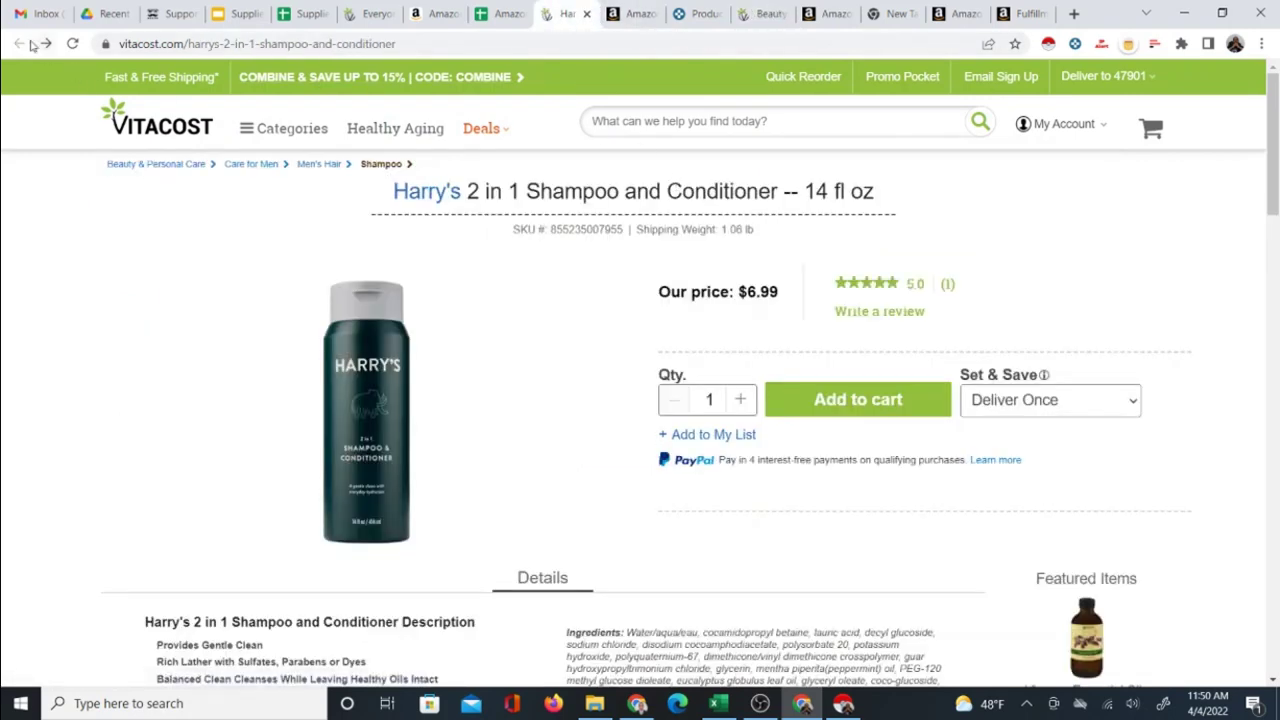
- Recheck the research methods slide and dismiss the request error in the Supplier to Amazon Matcher and Profit Calculator spreadsheet
{"action": "left_click", "coordinate": [236, 20]}
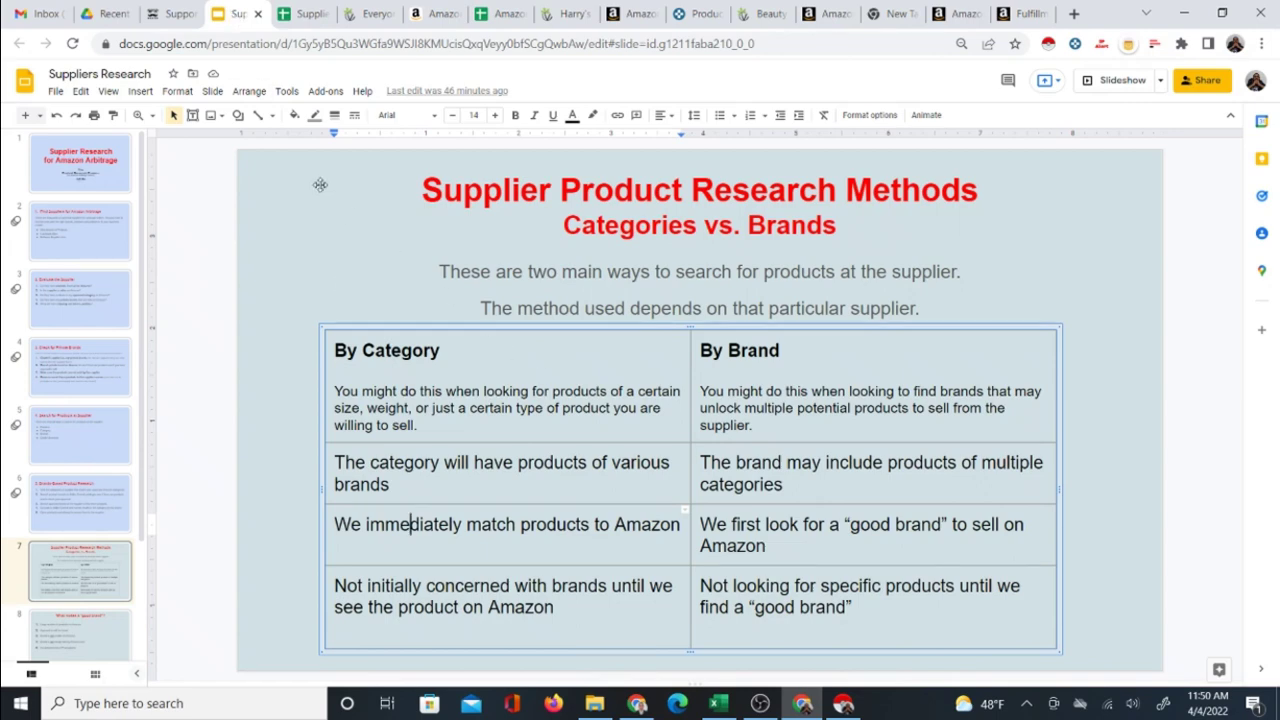
{"action": "left_click", "coordinate": [300, 20]}
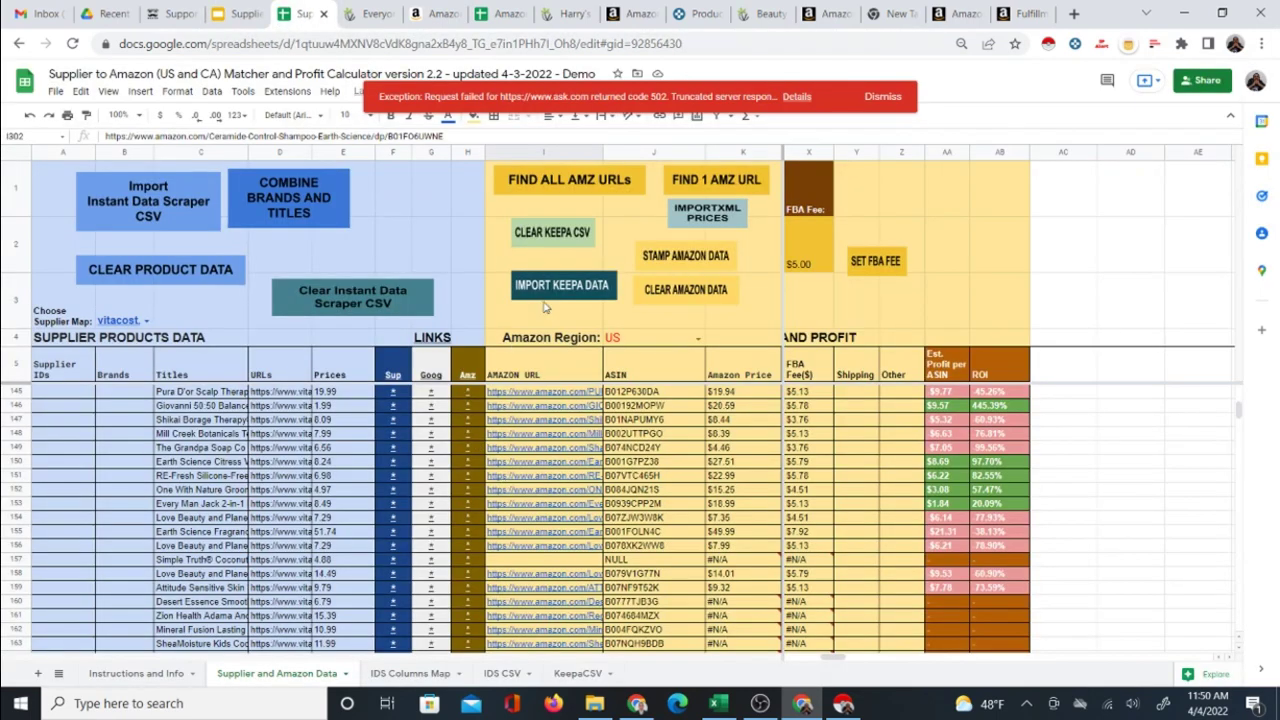
{"action": "left_click", "coordinate": [884, 96]}
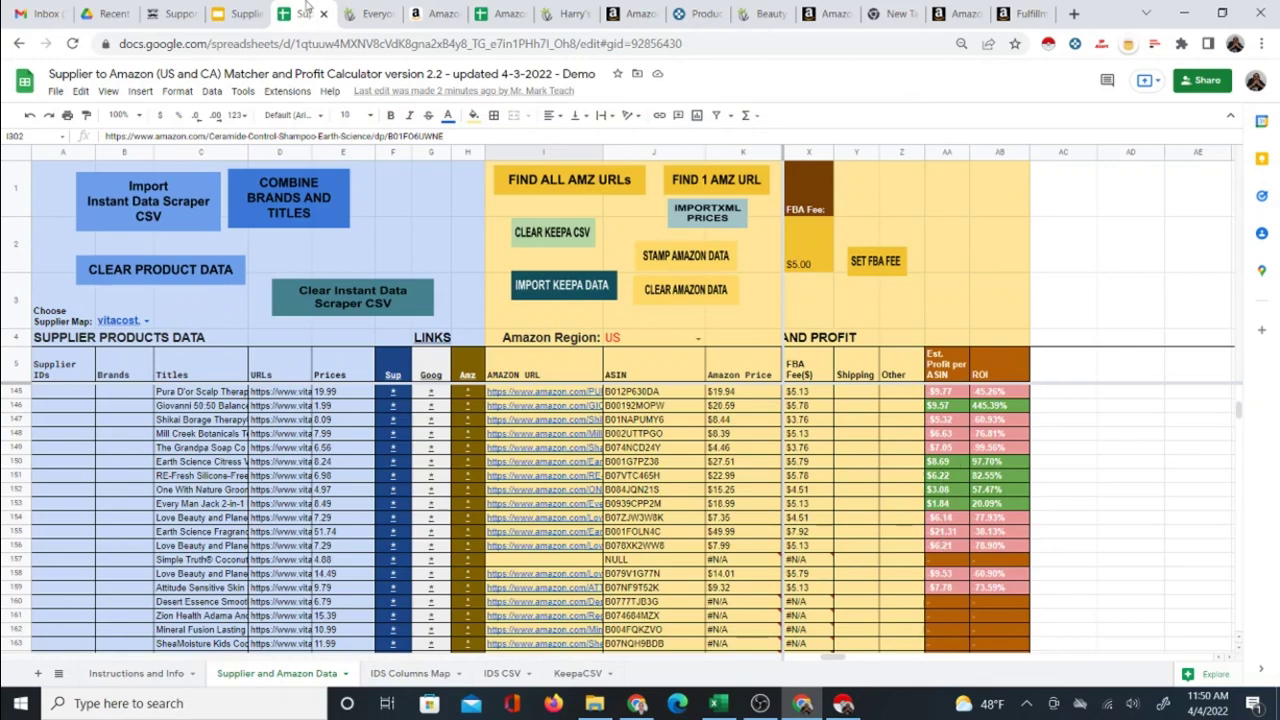
- View the Everyone brand listing and Harry's shampoo page on Vitacost alongside the By Brand column of the research methods slide
{"action": "left_click", "coordinate": [372, 14]}
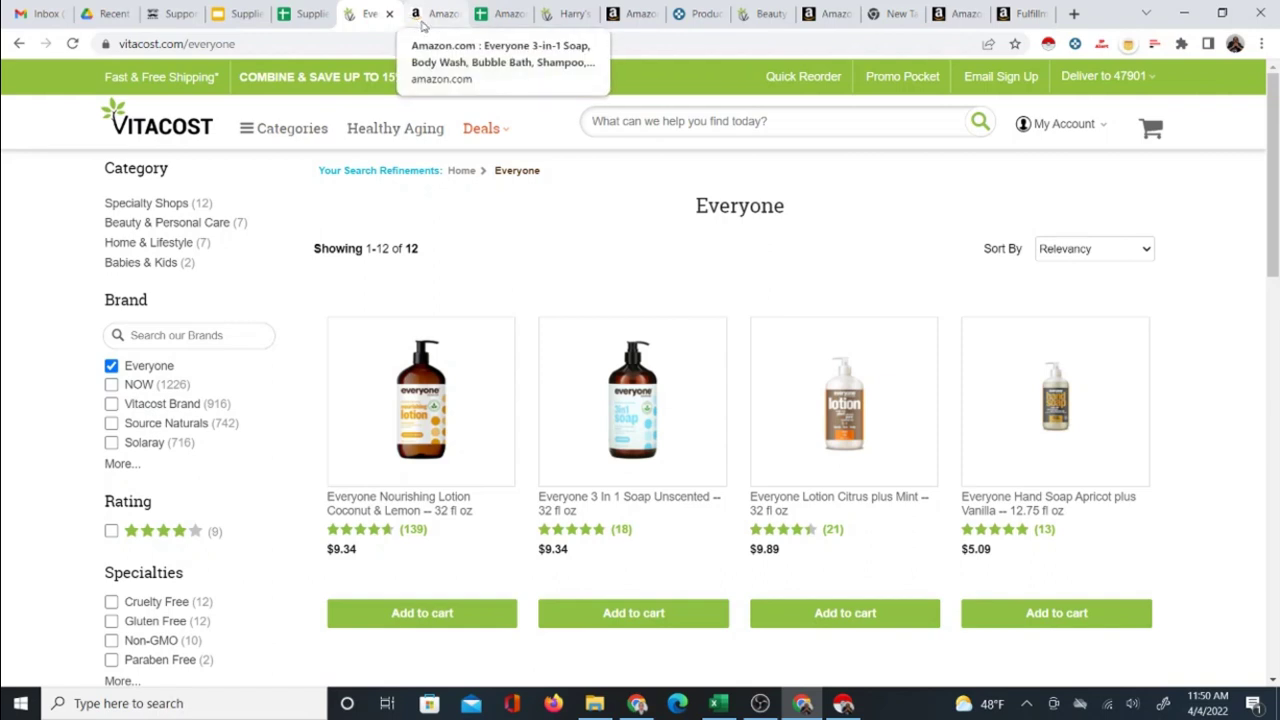
{"action": "left_click", "coordinate": [549, 26]}
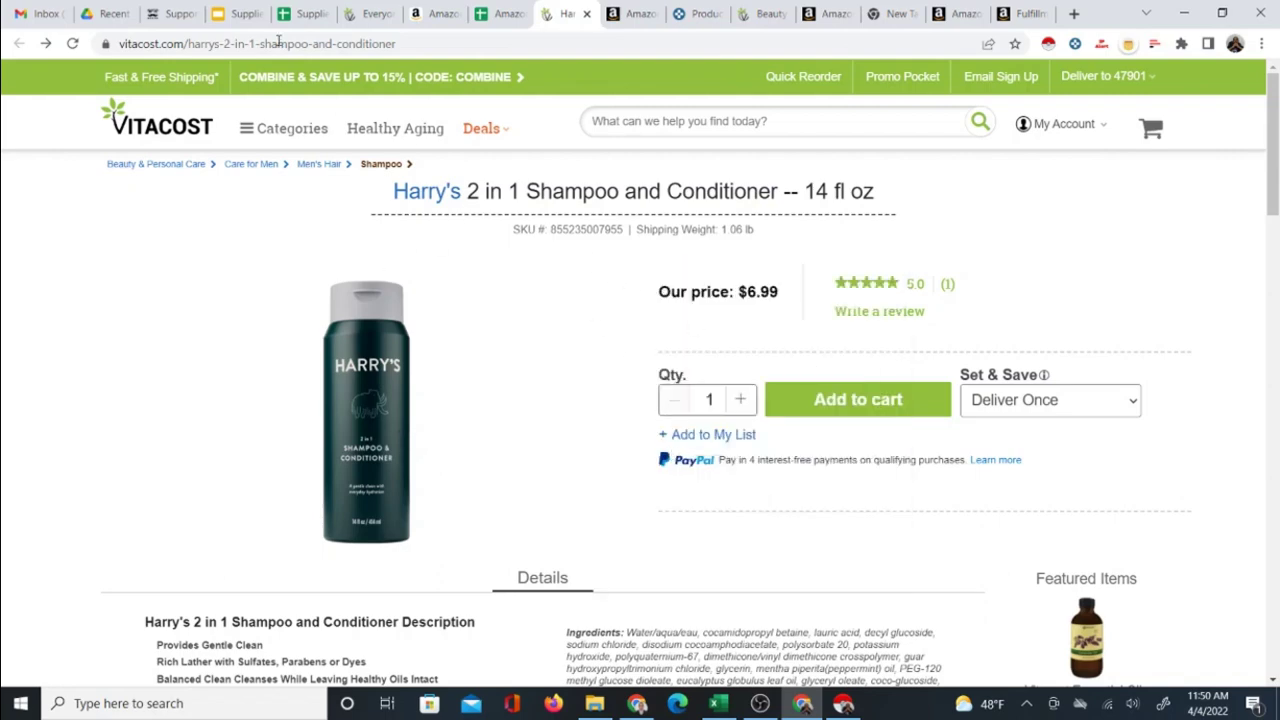
{"action": "left_click", "coordinate": [235, 14]}
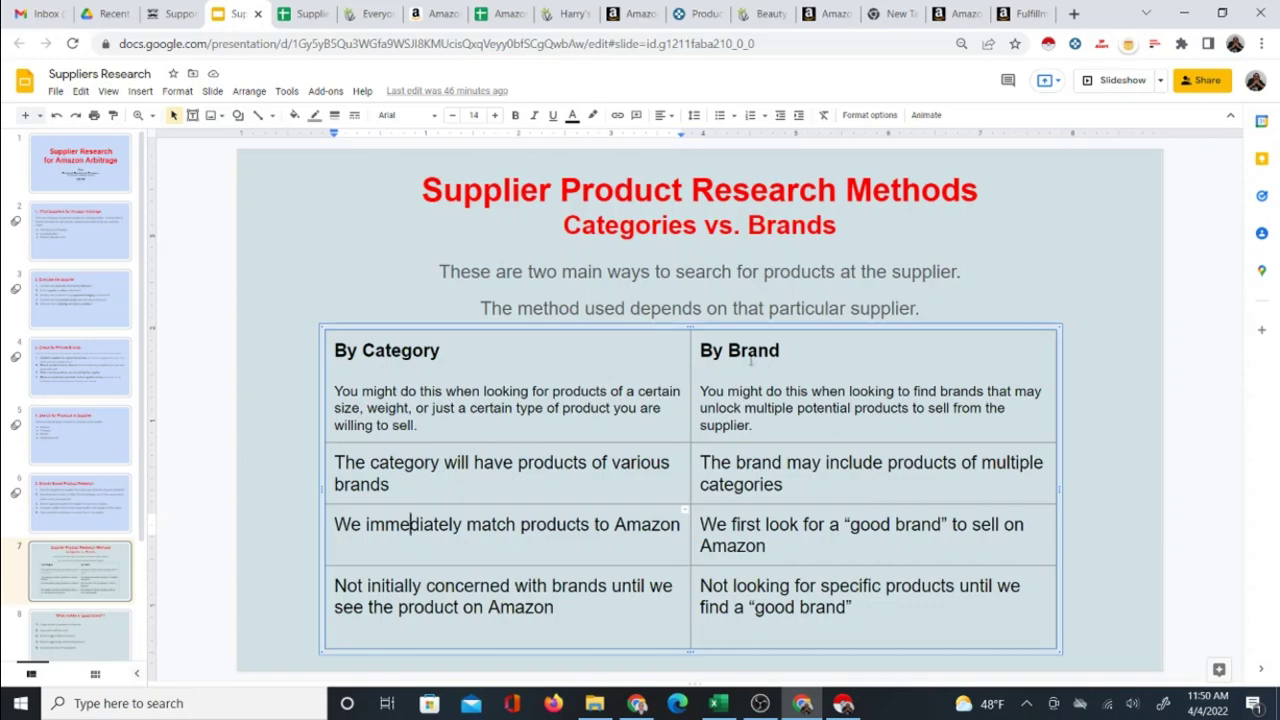
- Examine the titles, Amazon prices, fees, profit and ROI of the shampoo products around rows 151 to 184 in the matcher spreadsheet
{"action": "left_click", "coordinate": [301, 14]}
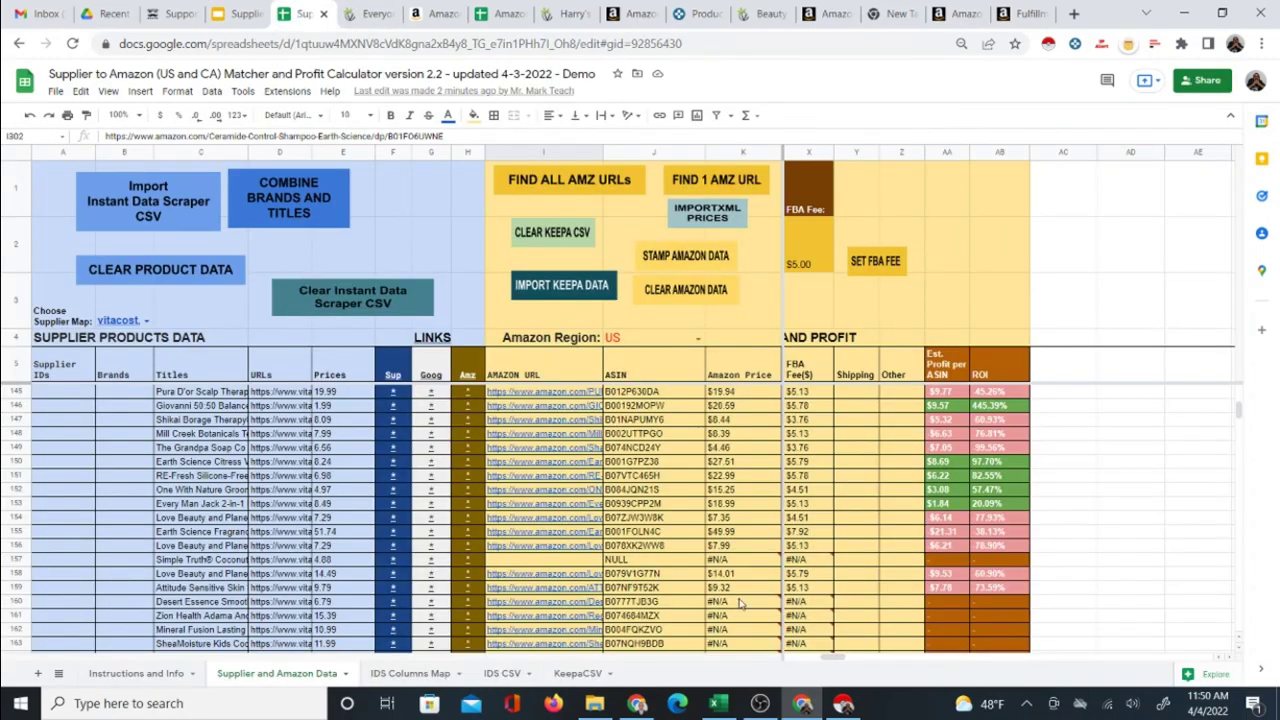
{"action": "mouse_move", "coordinate": [829, 656]}
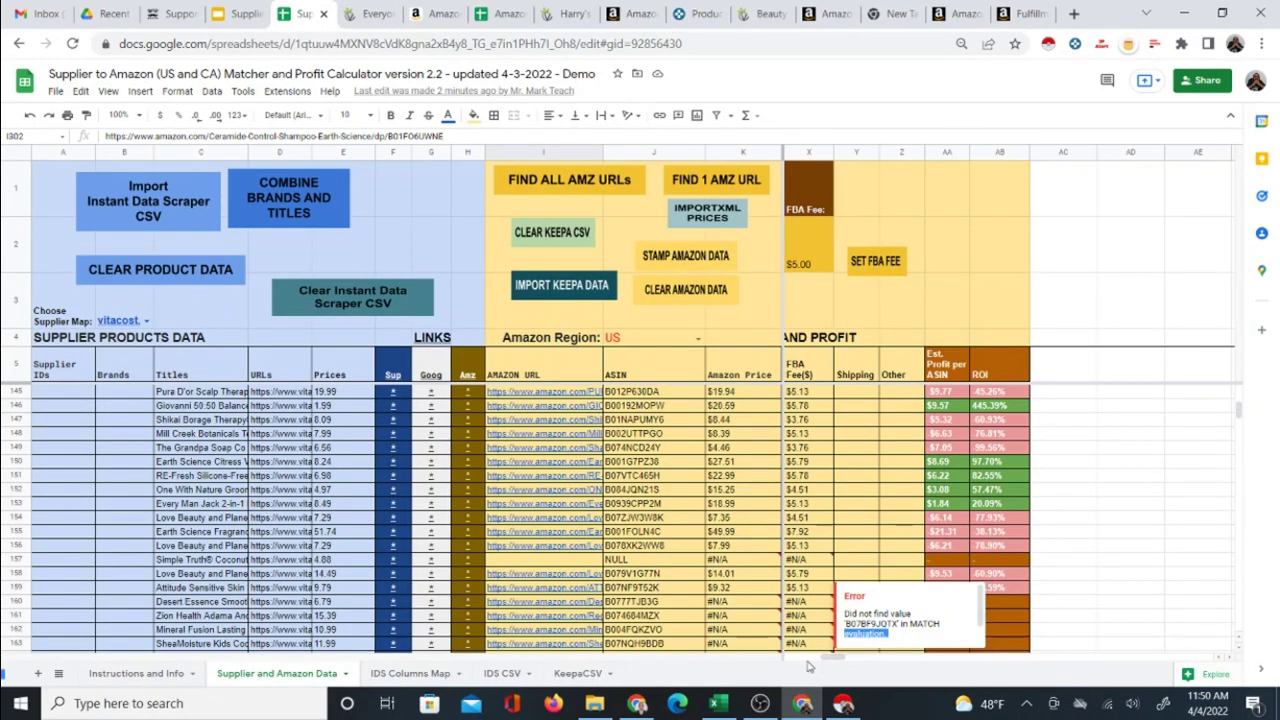
{"action": "mouse_move", "coordinate": [829, 656]}
{"action": "left_mouse_down"}
{"action": "mouse_move", "coordinate": [795, 656]}
{"action": "mouse_move", "coordinate": [826, 657]}
{"action": "left_mouse_up"}
{"action": "scroll", "coordinate": [903, 545], "scroll_direction": "down", "scroll_amount": 7}
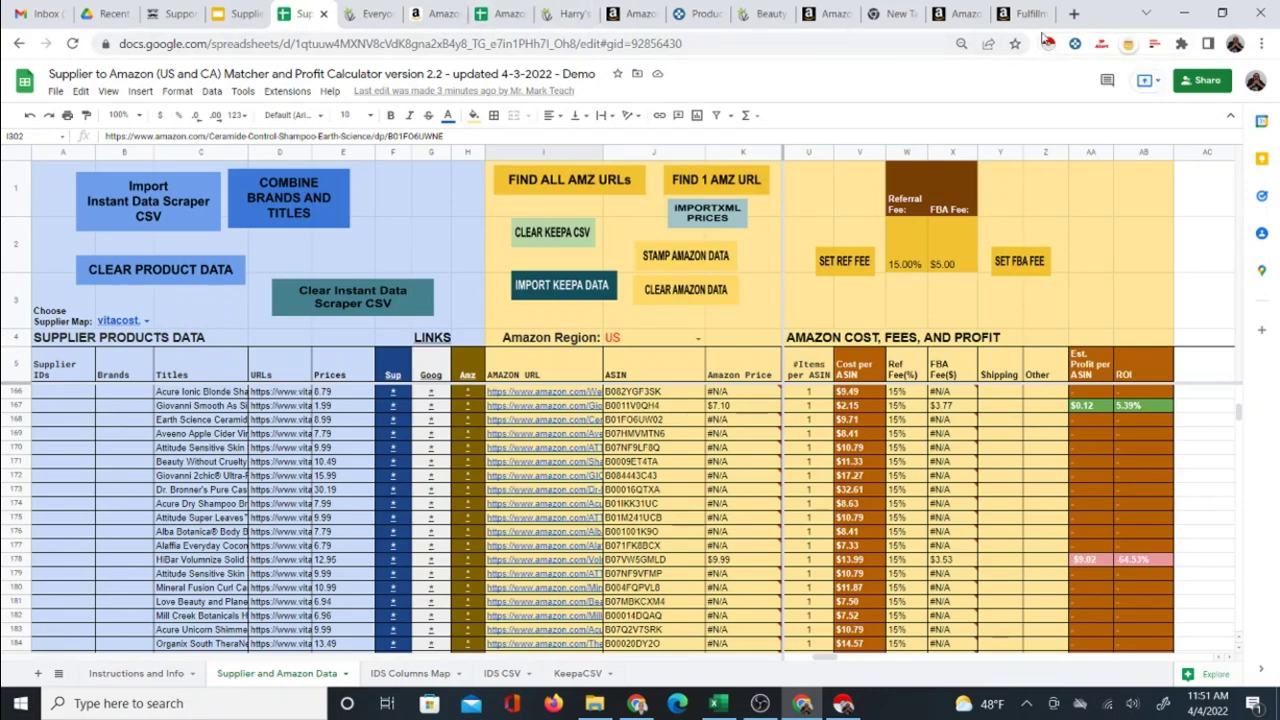
{"action": "left_click_drag", "start_coordinate": [195, 396], "coordinate": [285, 601]}
{"action": "scroll", "coordinate": [258, 490], "scroll_direction": "up", "scroll_amount": 5}
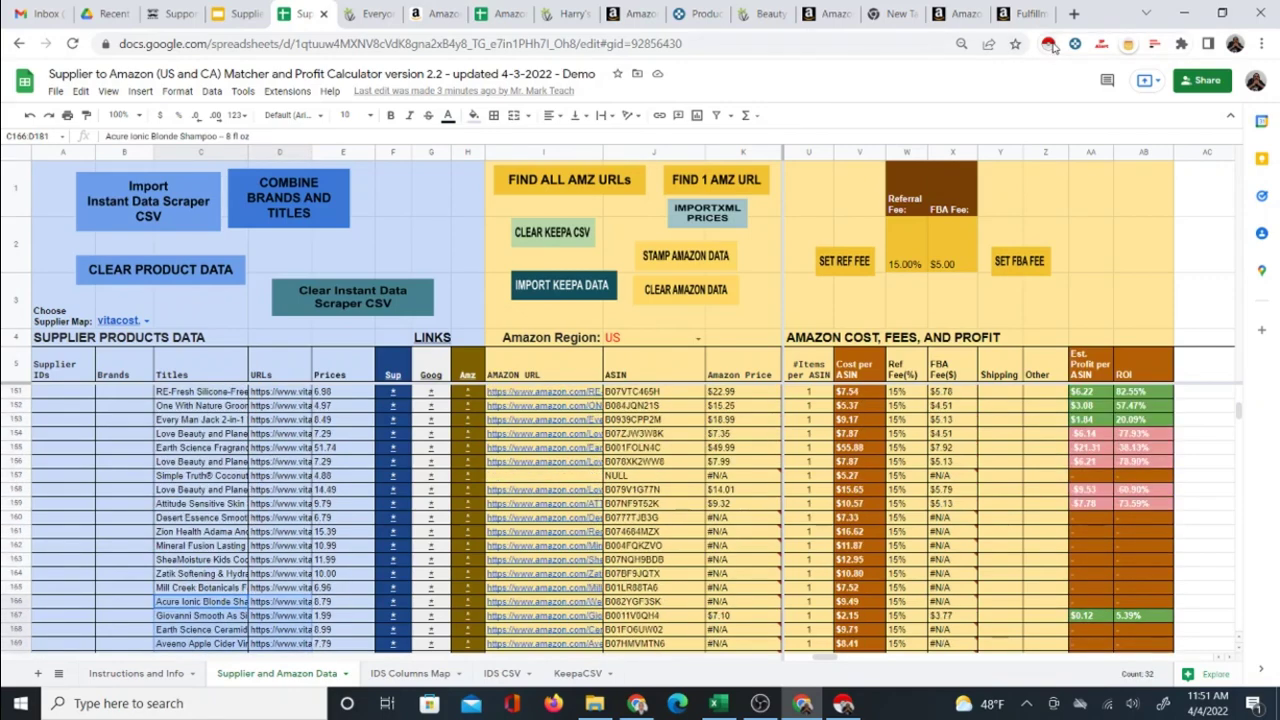
{"action": "mouse_move", "coordinate": [463, 438]}
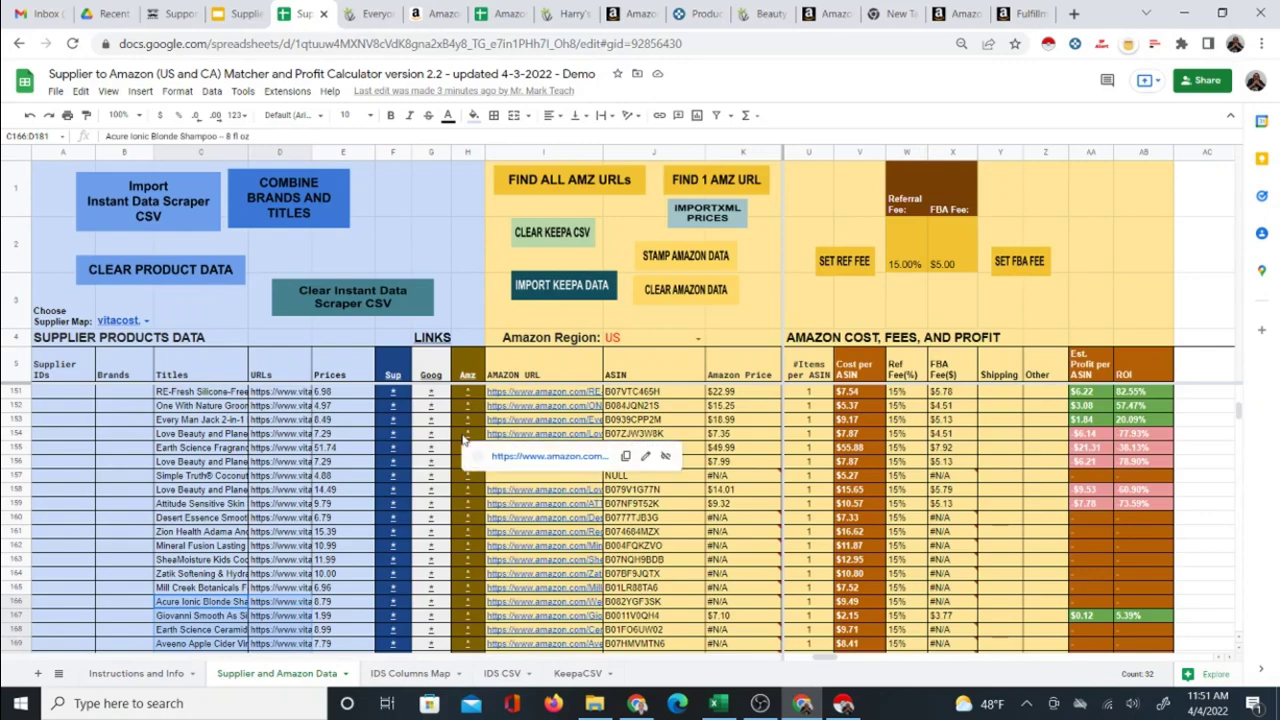
{"action": "scroll", "coordinate": [940, 503], "scroll_direction": "down", "scroll_amount": 1}
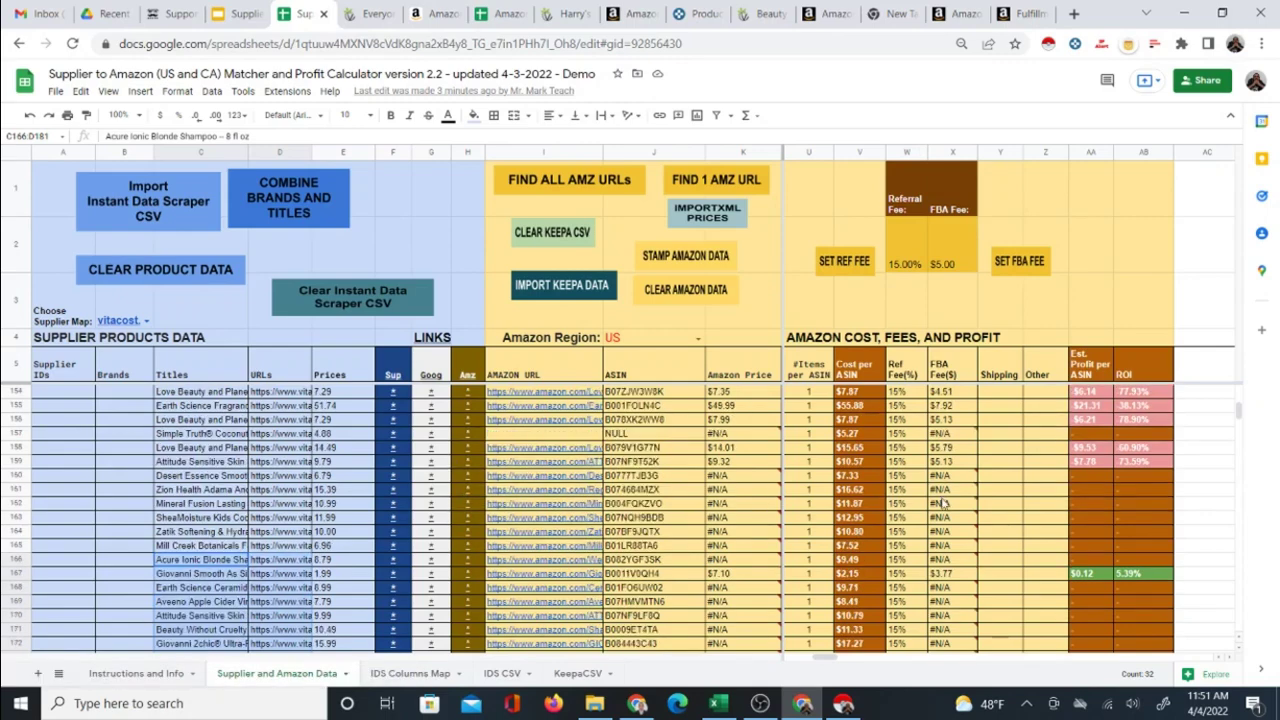
- Check the Keepa Product Viewer data and the Products sheet of the Amazon Research Template, returning to the matcher spreadsheet
{"action": "left_click", "coordinate": [692, 13]}
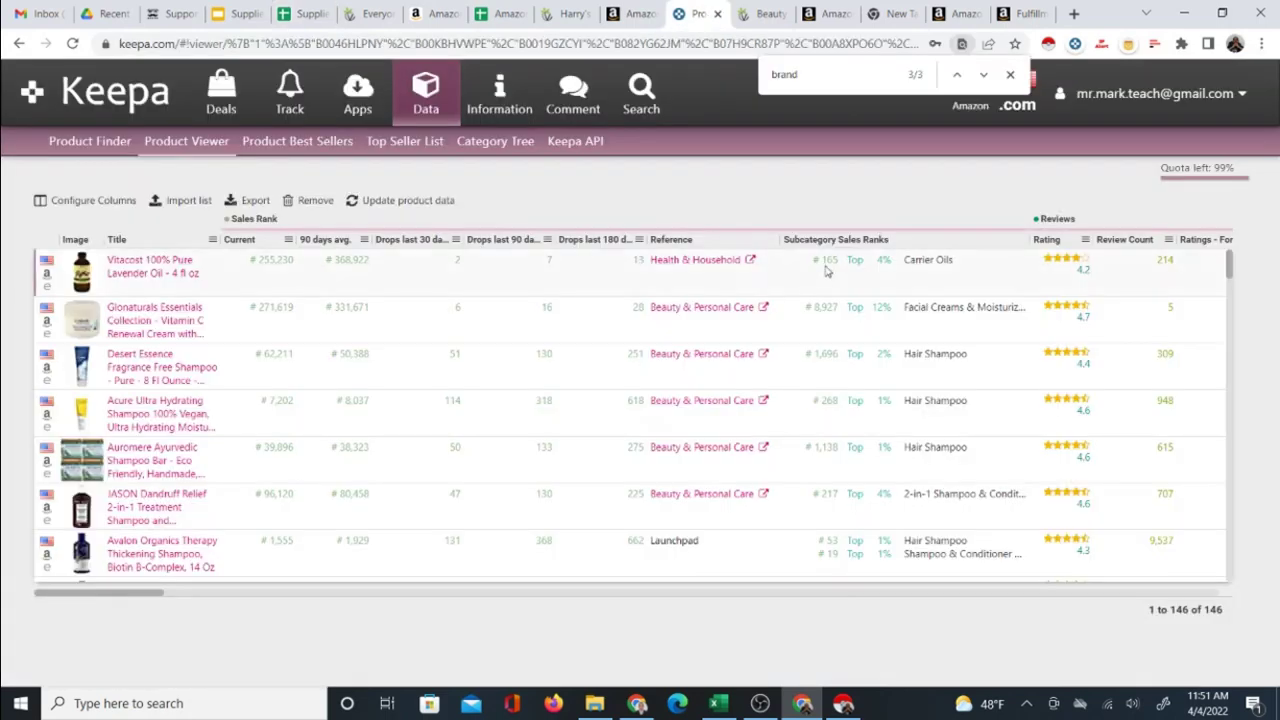
{"action": "left_click", "coordinate": [500, 13]}
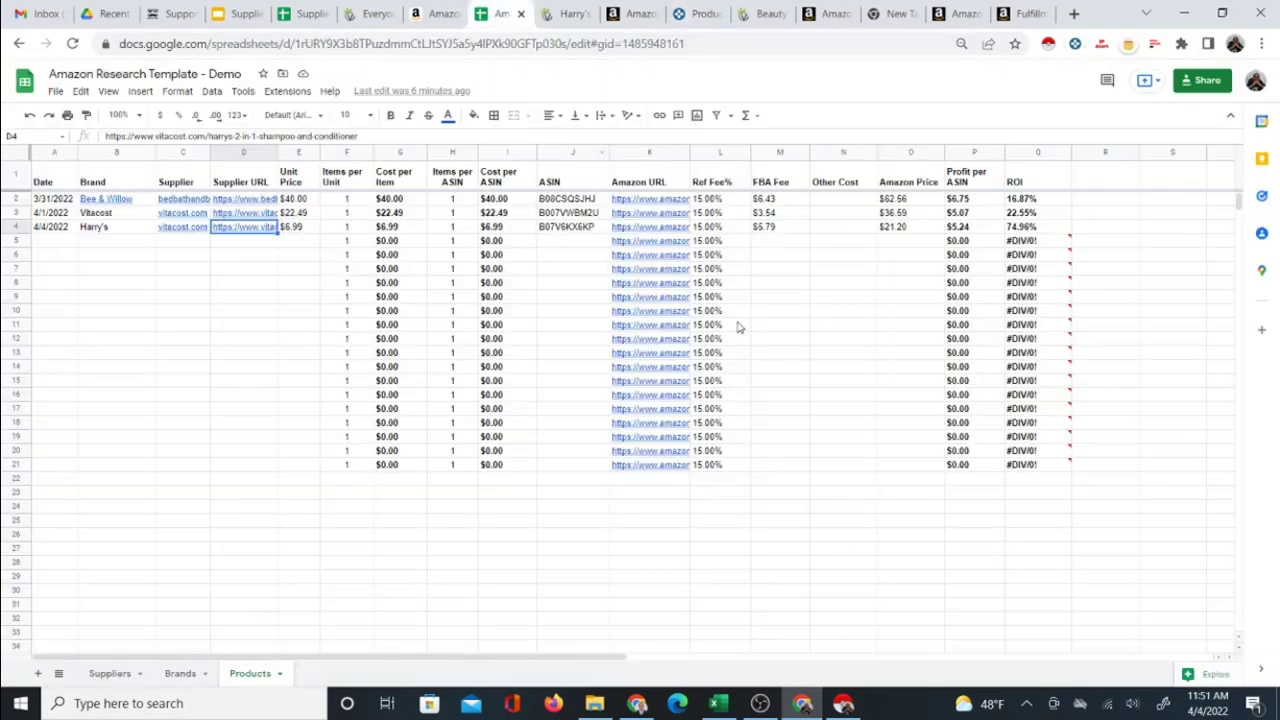
{"action": "left_click", "coordinate": [300, 13]}
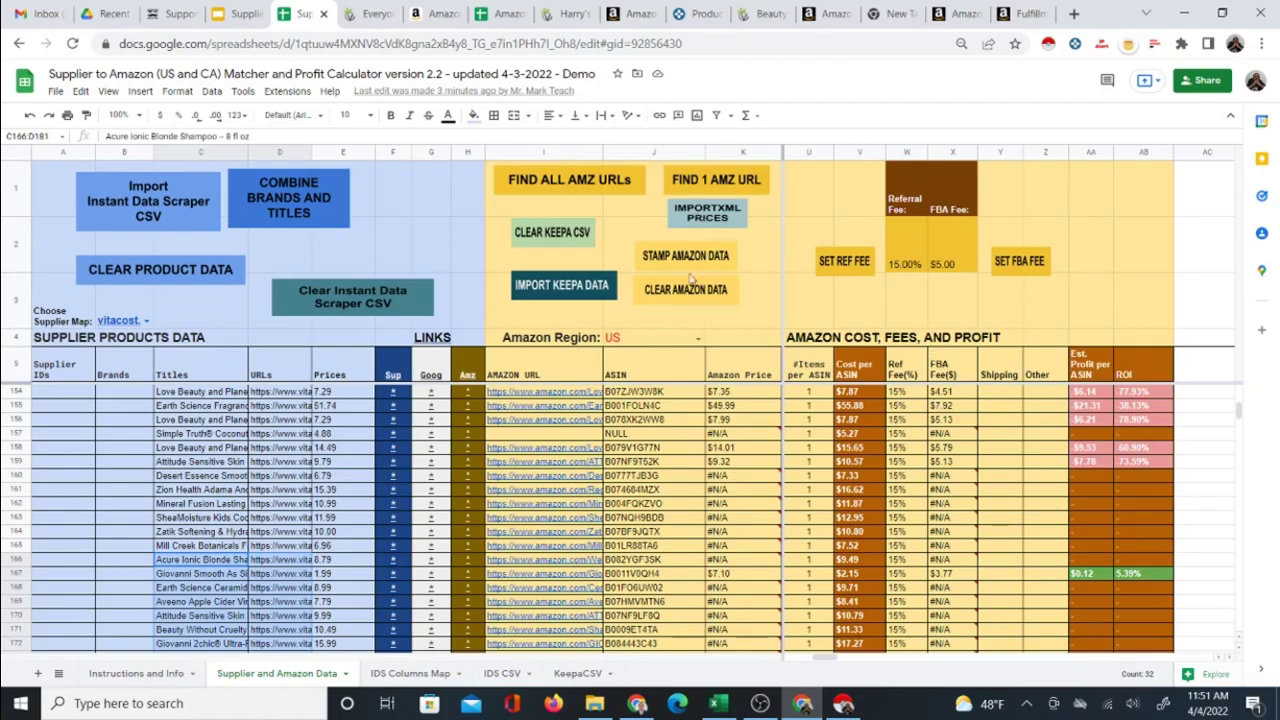
- Scan the Amazon price, profit and ROI columns of the matcher spreadsheet down to about row 226 and back to the first product
{"action": "scroll", "coordinate": [745, 540], "scroll_direction": "down", "scroll_amount": 6}
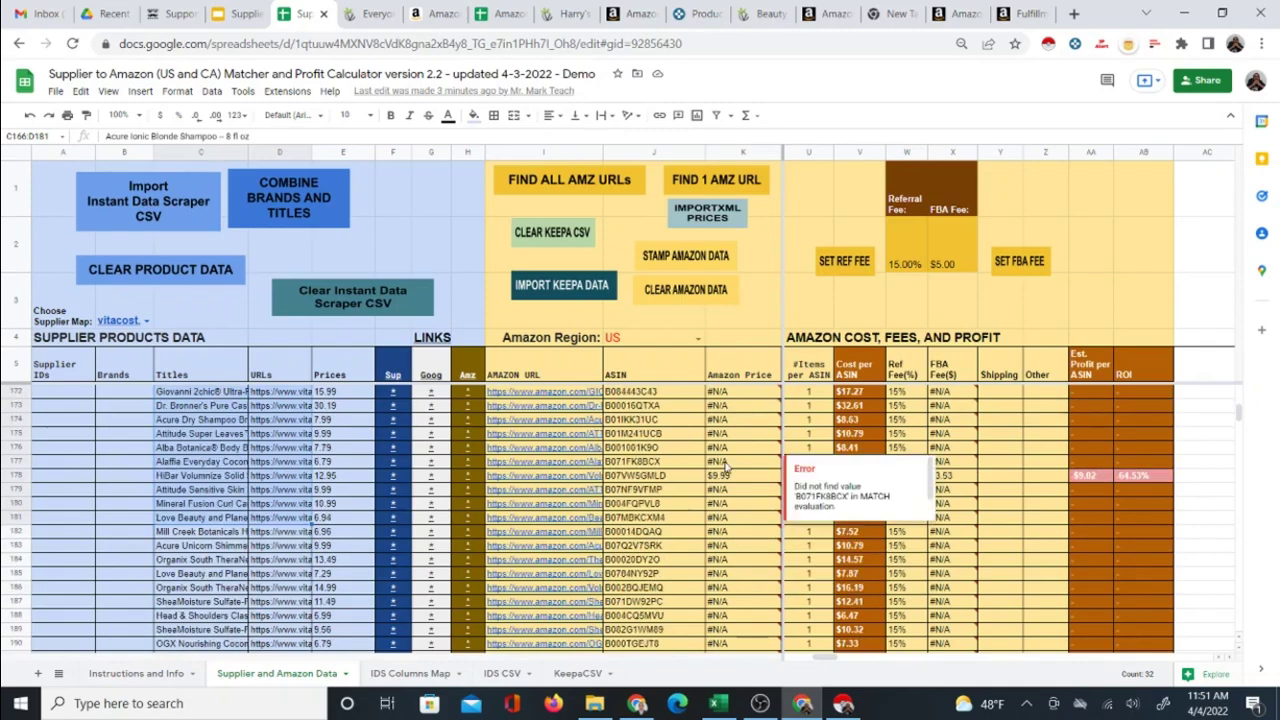
{"action": "scroll", "coordinate": [725, 480], "scroll_direction": "down", "scroll_amount": 7}
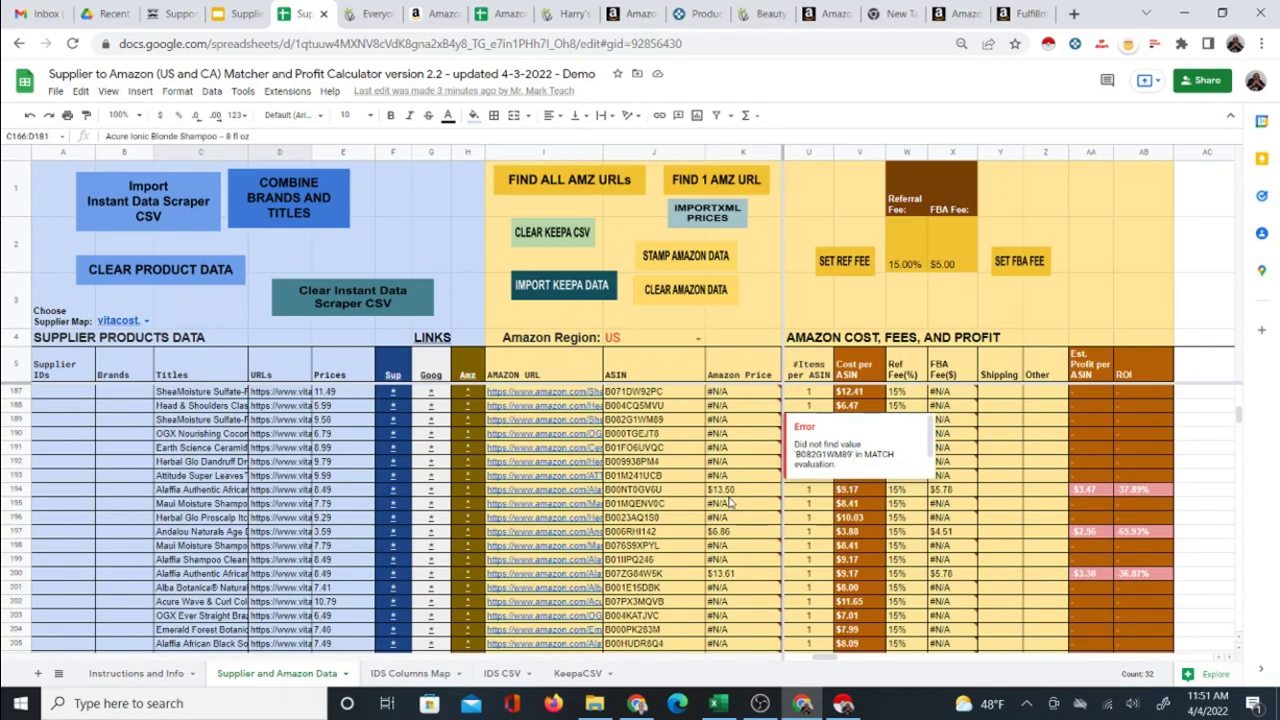
{"action": "scroll", "coordinate": [757, 497], "scroll_direction": "down", "scroll_amount": 3}
{"action": "scroll", "coordinate": [734, 490], "scroll_direction": "down", "scroll_amount": 2}
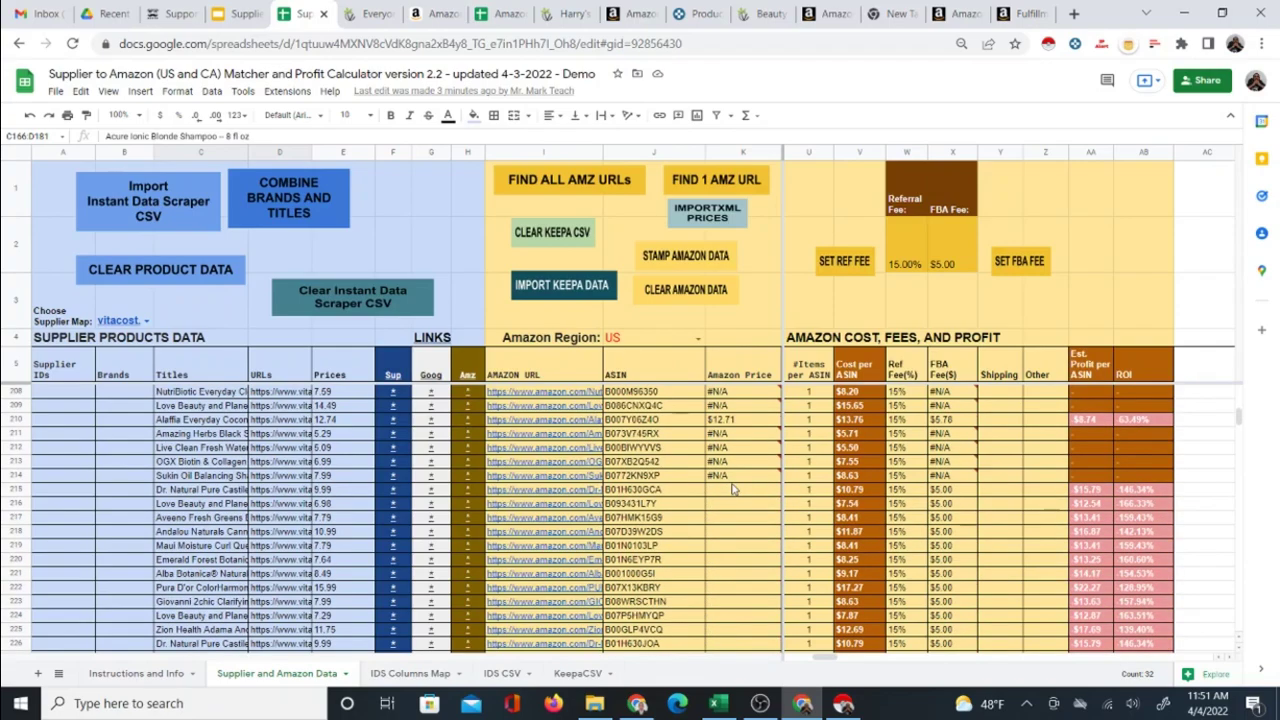
{"action": "scroll", "coordinate": [734, 491], "scroll_direction": "up", "scroll_amount": 6}
{"action": "scroll", "coordinate": [733, 490], "scroll_direction": "up", "scroll_amount": 20}
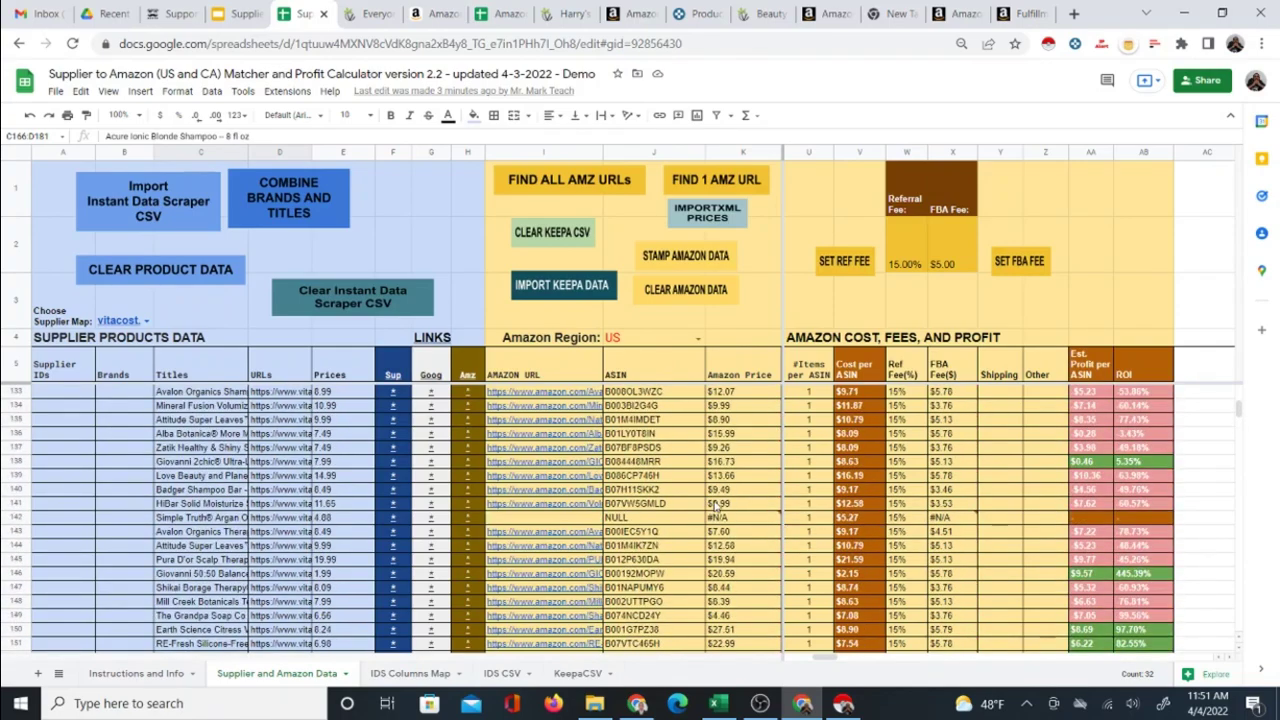
{"action": "scroll", "coordinate": [712, 520], "scroll_direction": "up", "scroll_amount": 20}
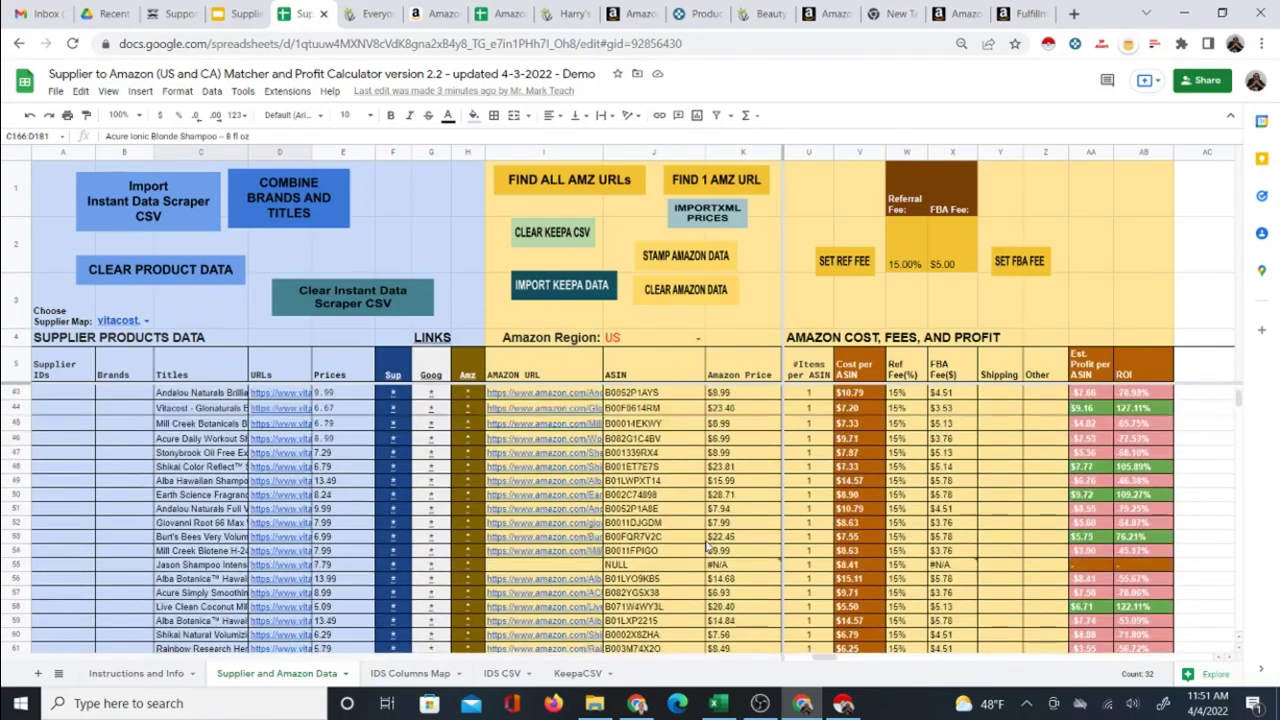
{"action": "scroll", "coordinate": [708, 540], "scroll_direction": "up", "scroll_amount": 8}
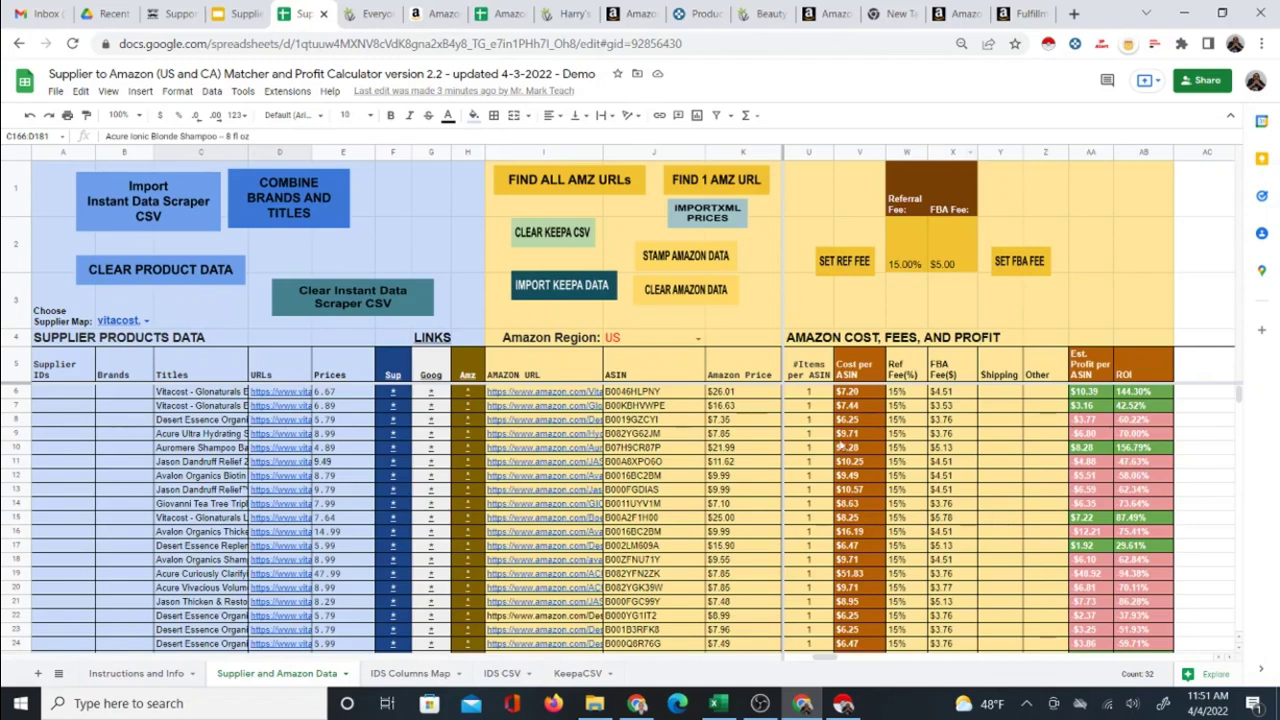
{"action": "mouse_move", "coordinate": [582, 430]}
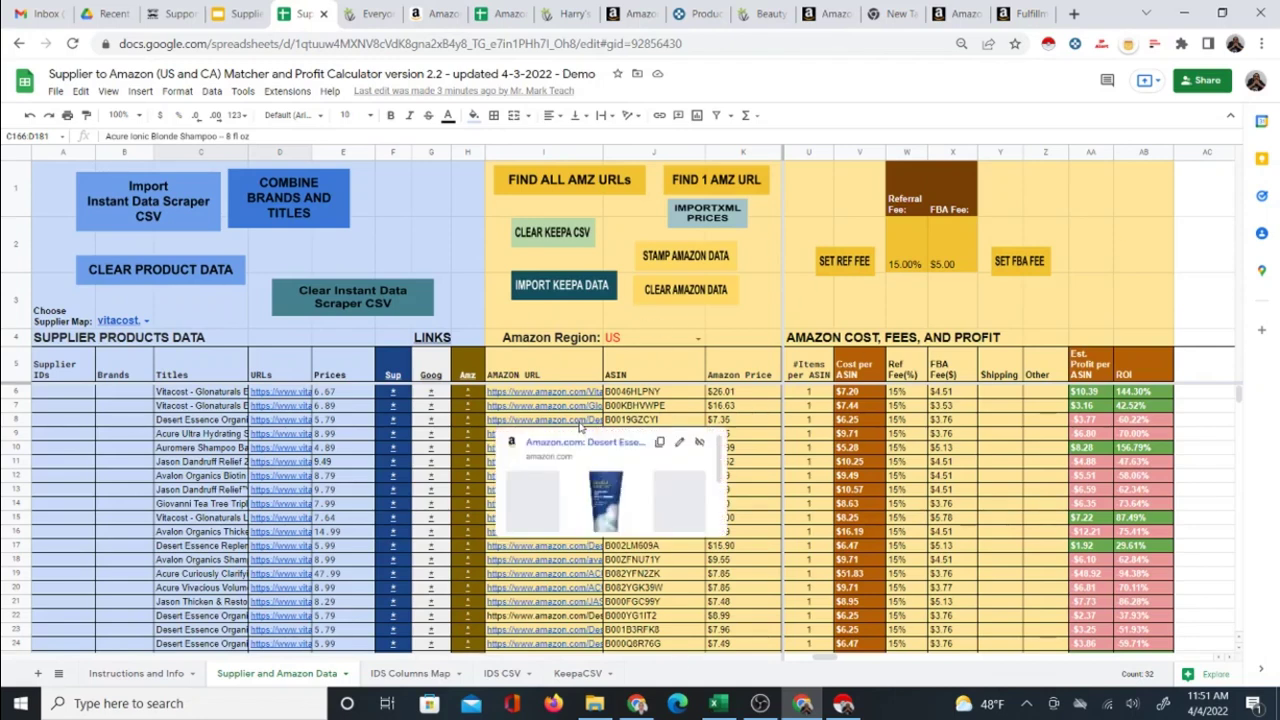
{"action": "left_click", "coordinate": [876, 316]}
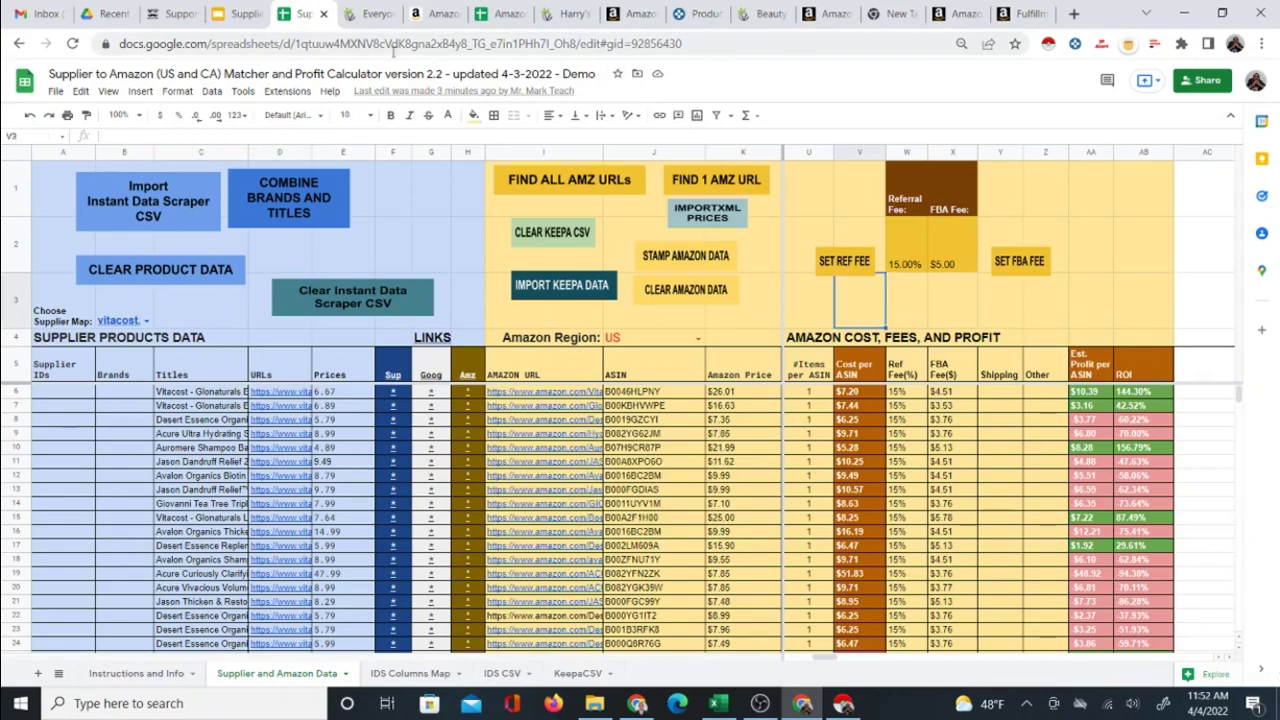
- Review the Everyone brand listing and the Hair Shampoo category filters and products on Vitacost against the matcher spreadsheet
{"action": "left_click", "coordinate": [352, 16]}
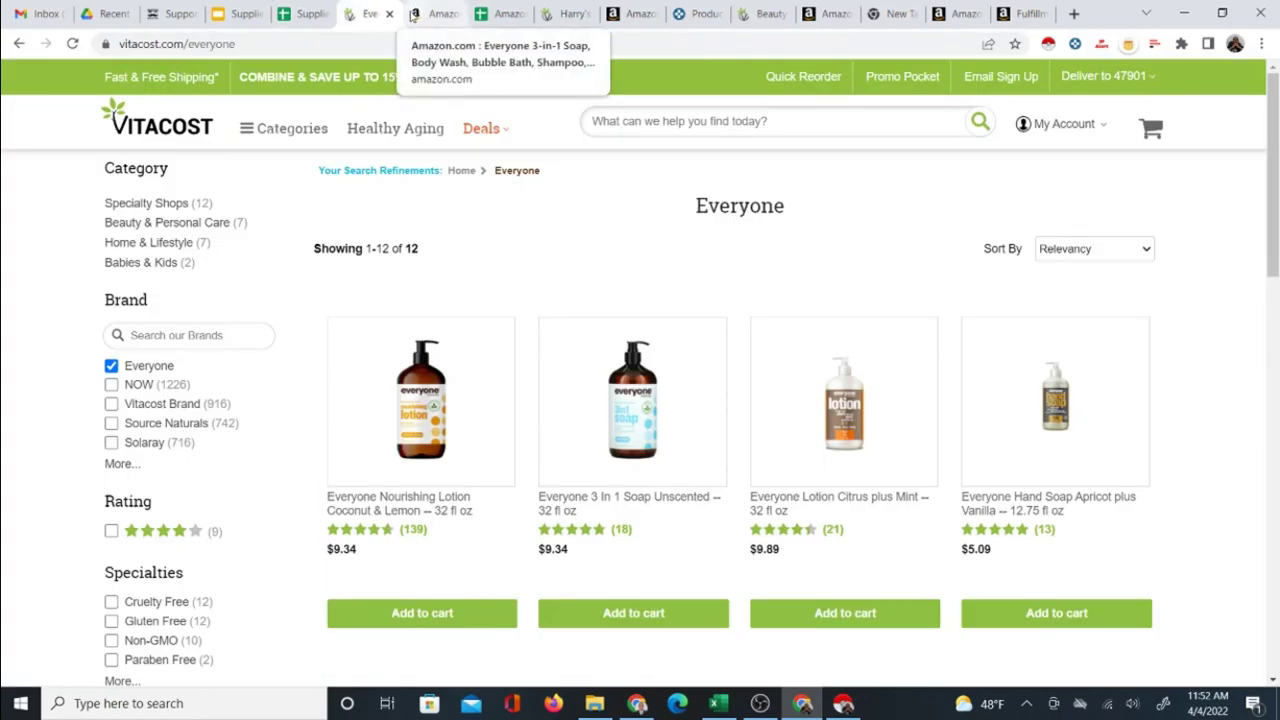
{"action": "left_click", "coordinate": [302, 14]}
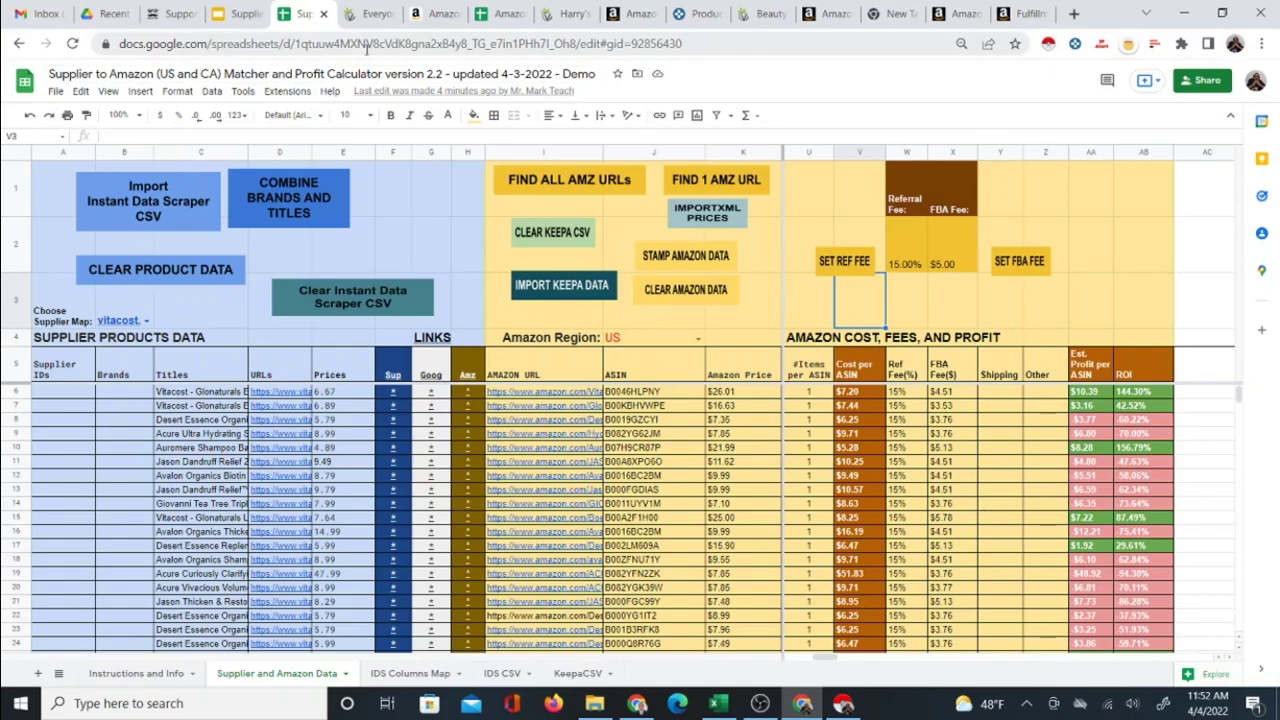
{"action": "left_click", "coordinate": [560, 14]}
{"action": "left_click", "coordinate": [755, 14]}
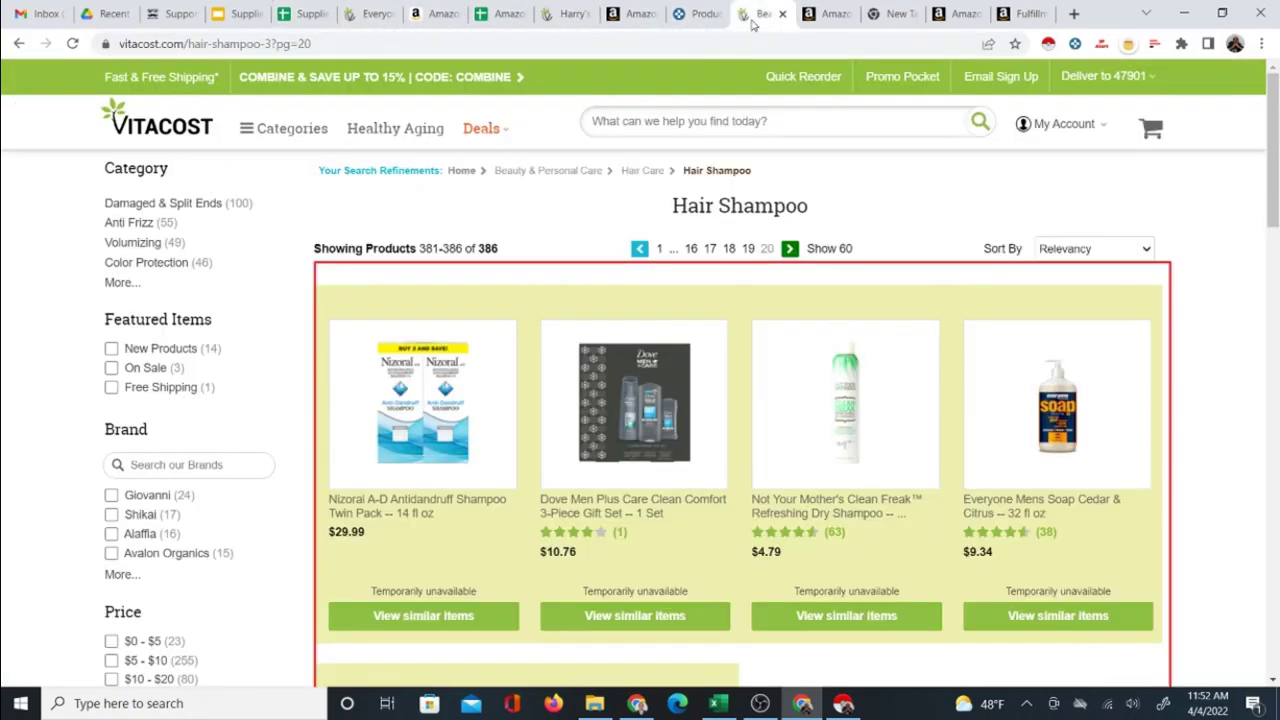
{"action": "scroll", "coordinate": [177, 558], "scroll_direction": "down", "scroll_amount": 2}
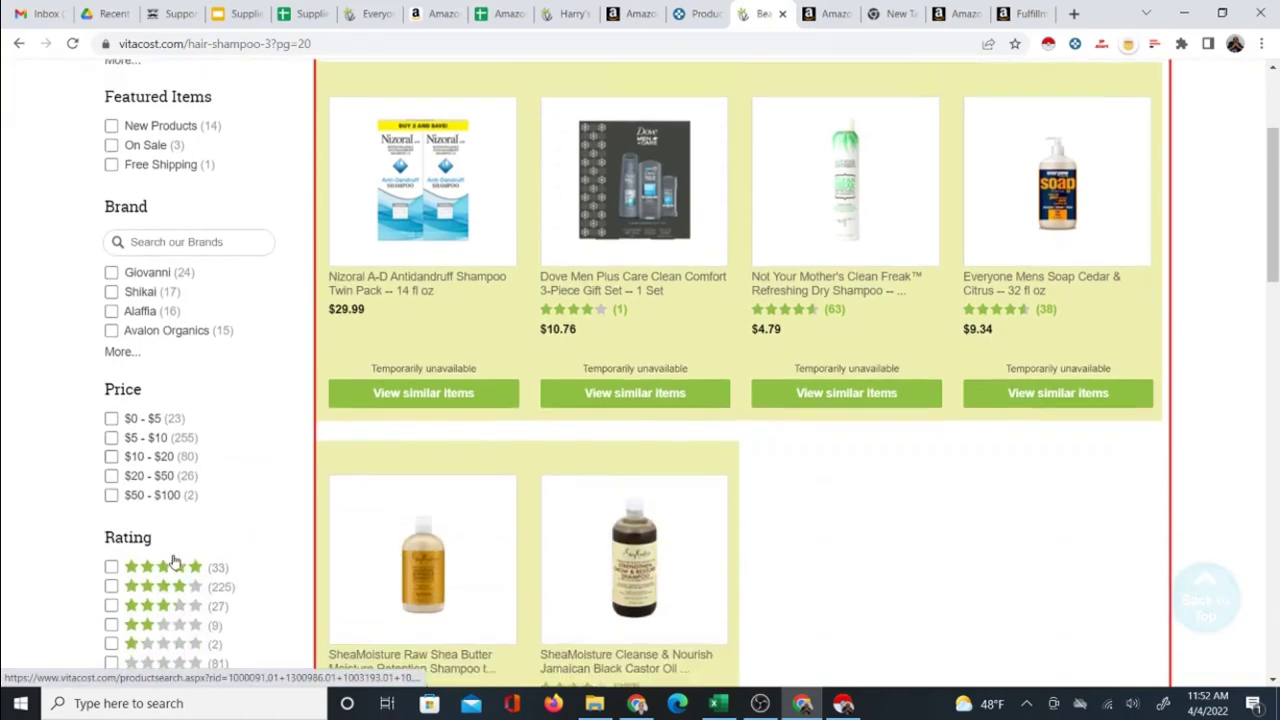
{"action": "scroll", "coordinate": [180, 550], "scroll_direction": "up", "scroll_amount": 2}
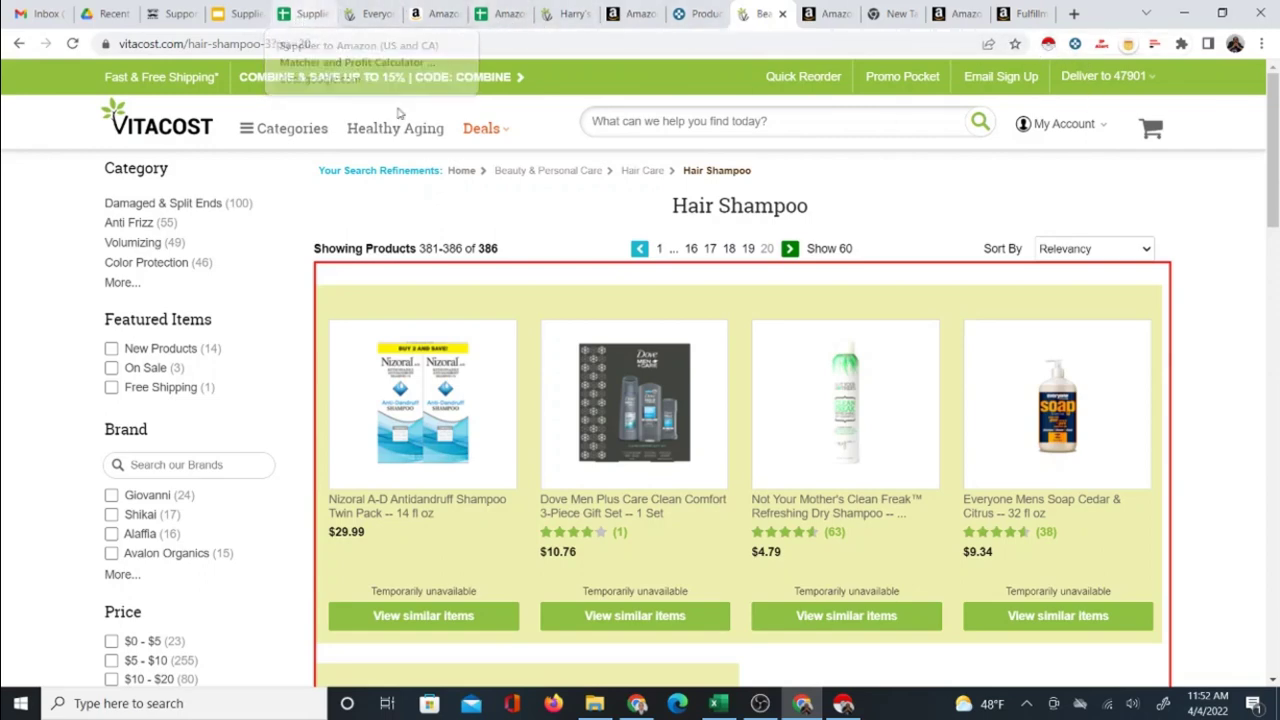
{"action": "left_click", "coordinate": [297, 17]}
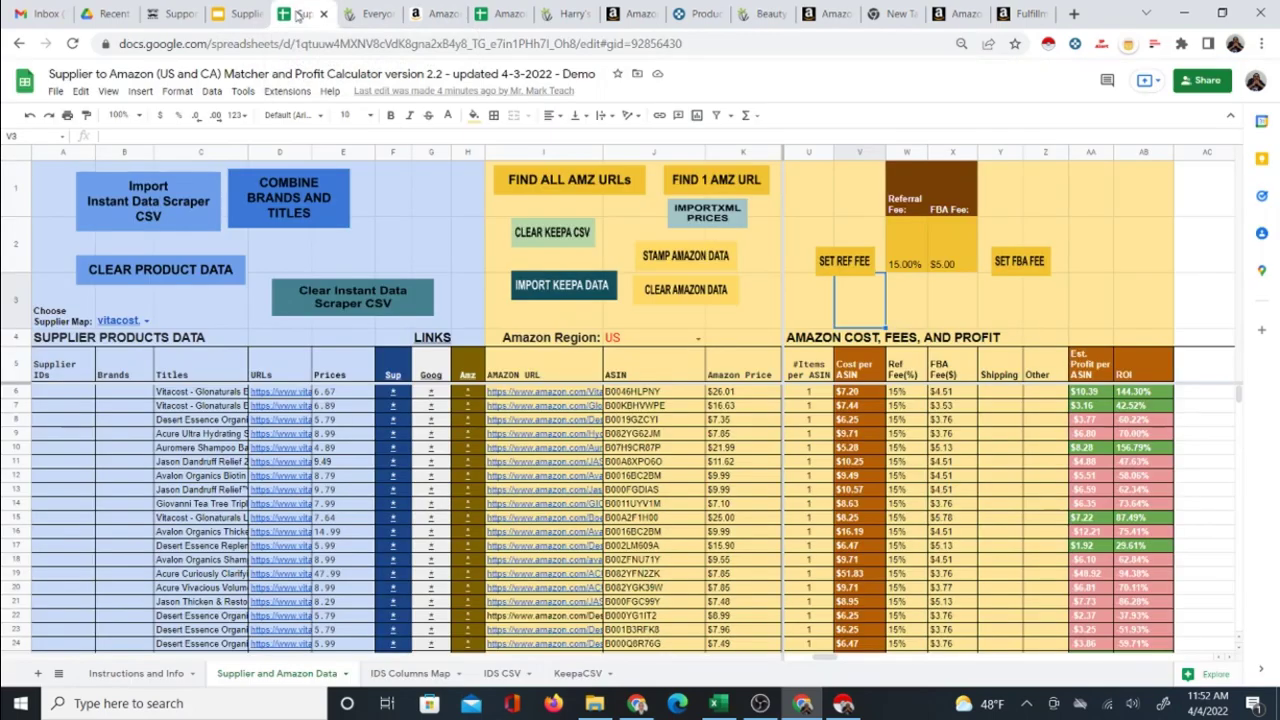